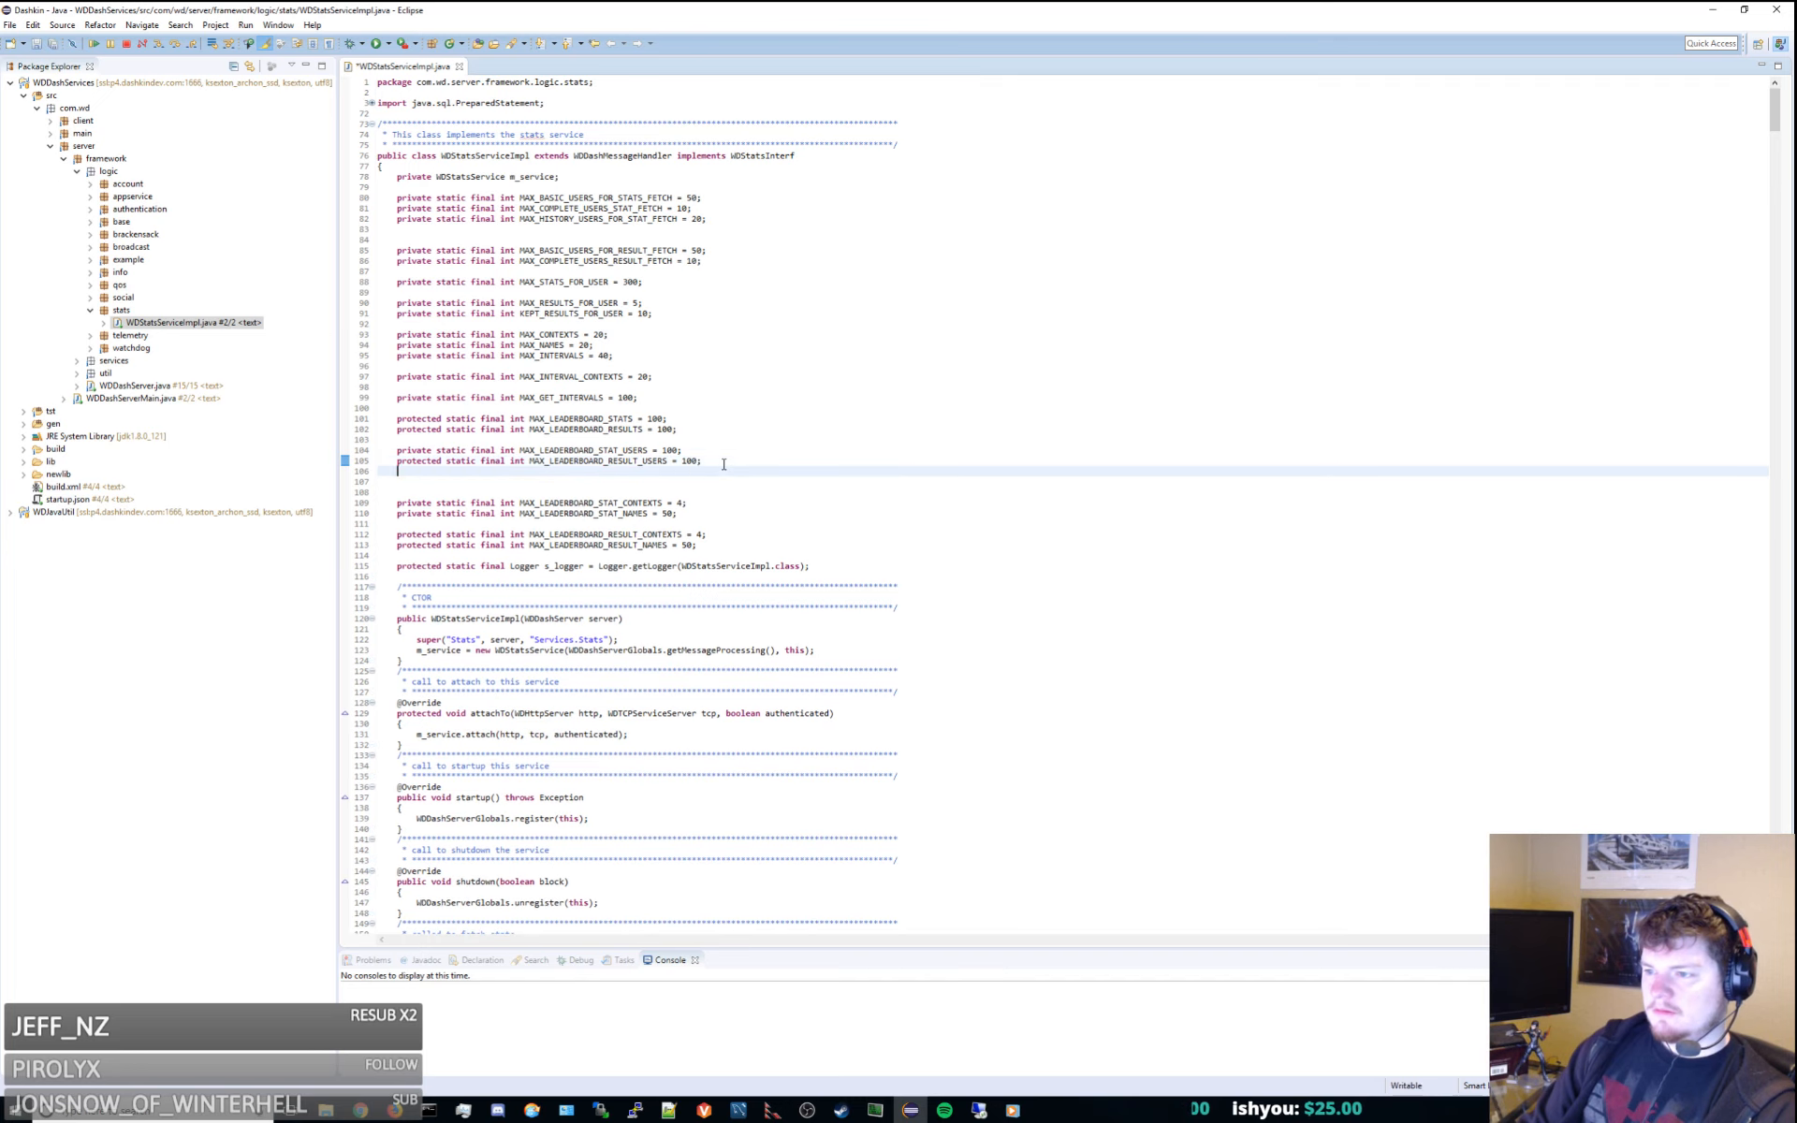
Remove the extra blank line below the MAX_LEADERBOARD_RESULT_USERS constant, save the file and look through the FetchStats method
key("Delete")
scroll(807, 450, "down", 8)
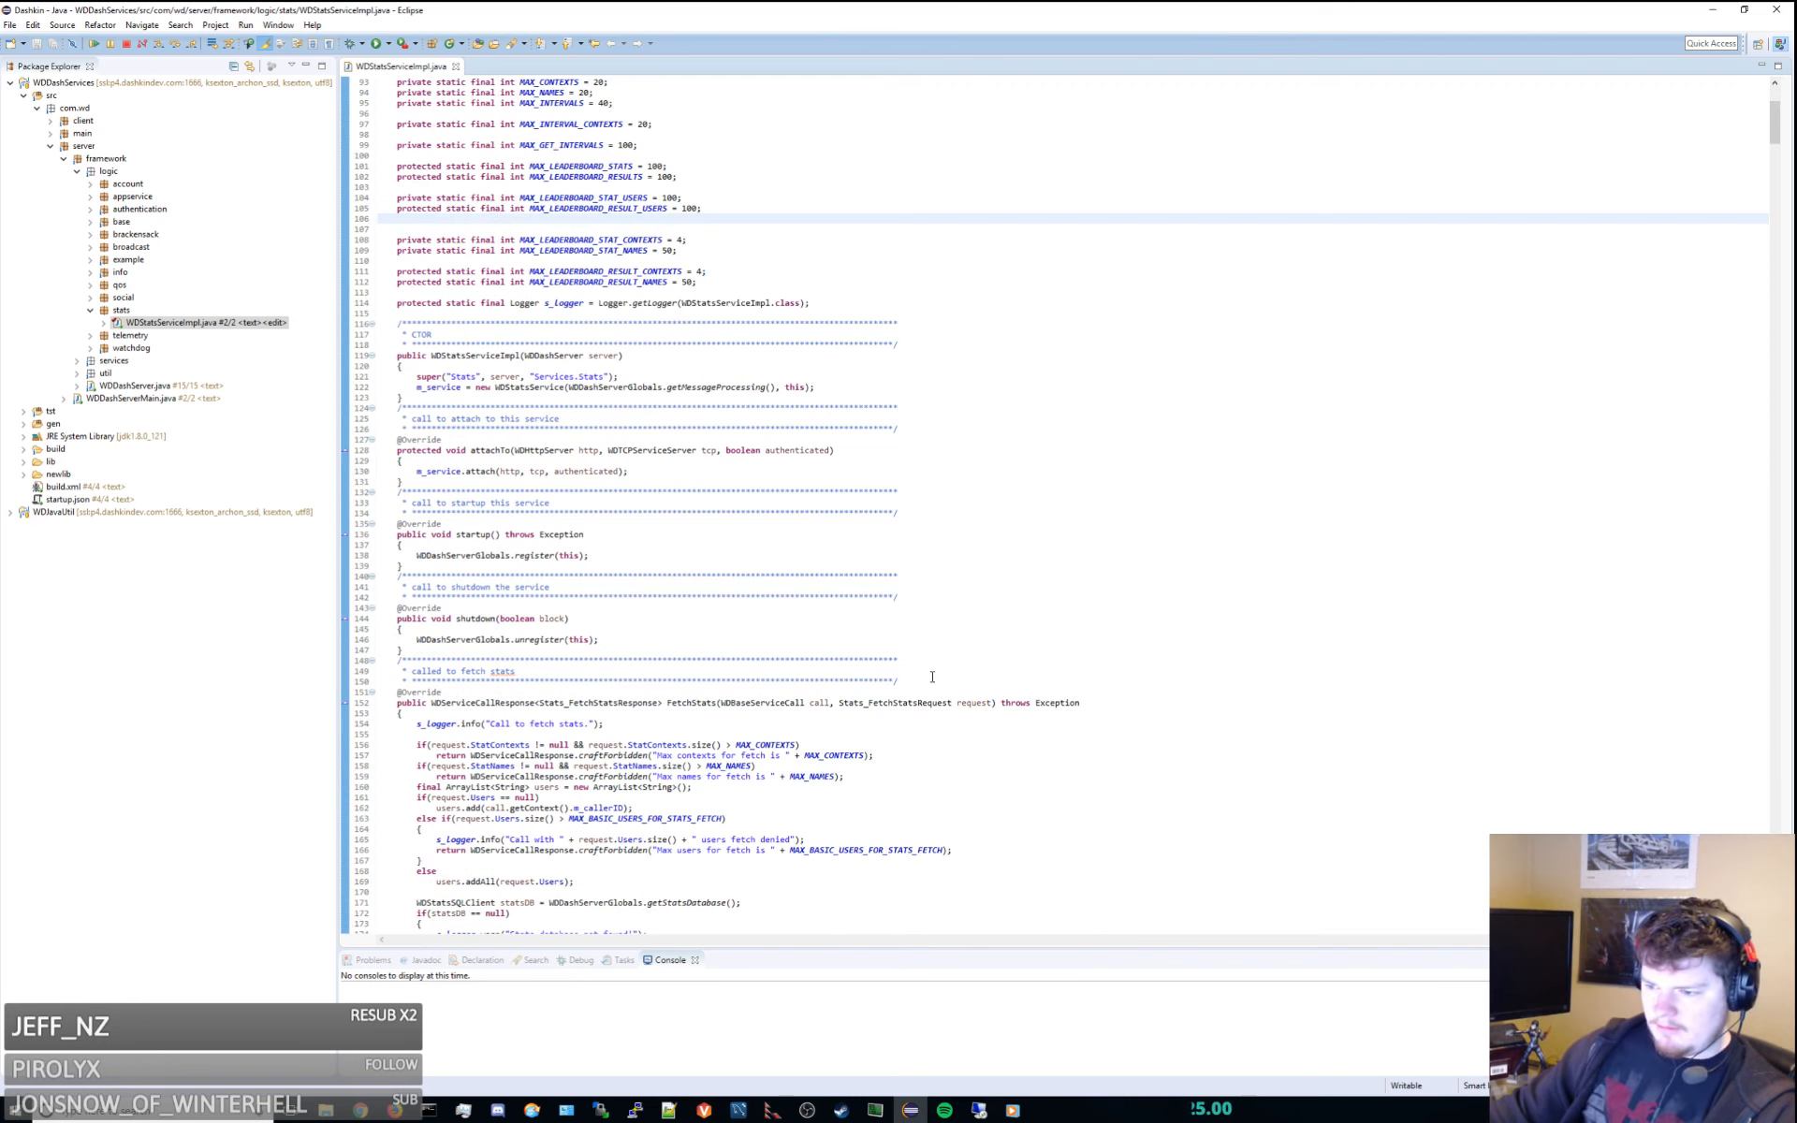
scroll(875, 714, "down", 4)
scroll(875, 713, "down", 7)
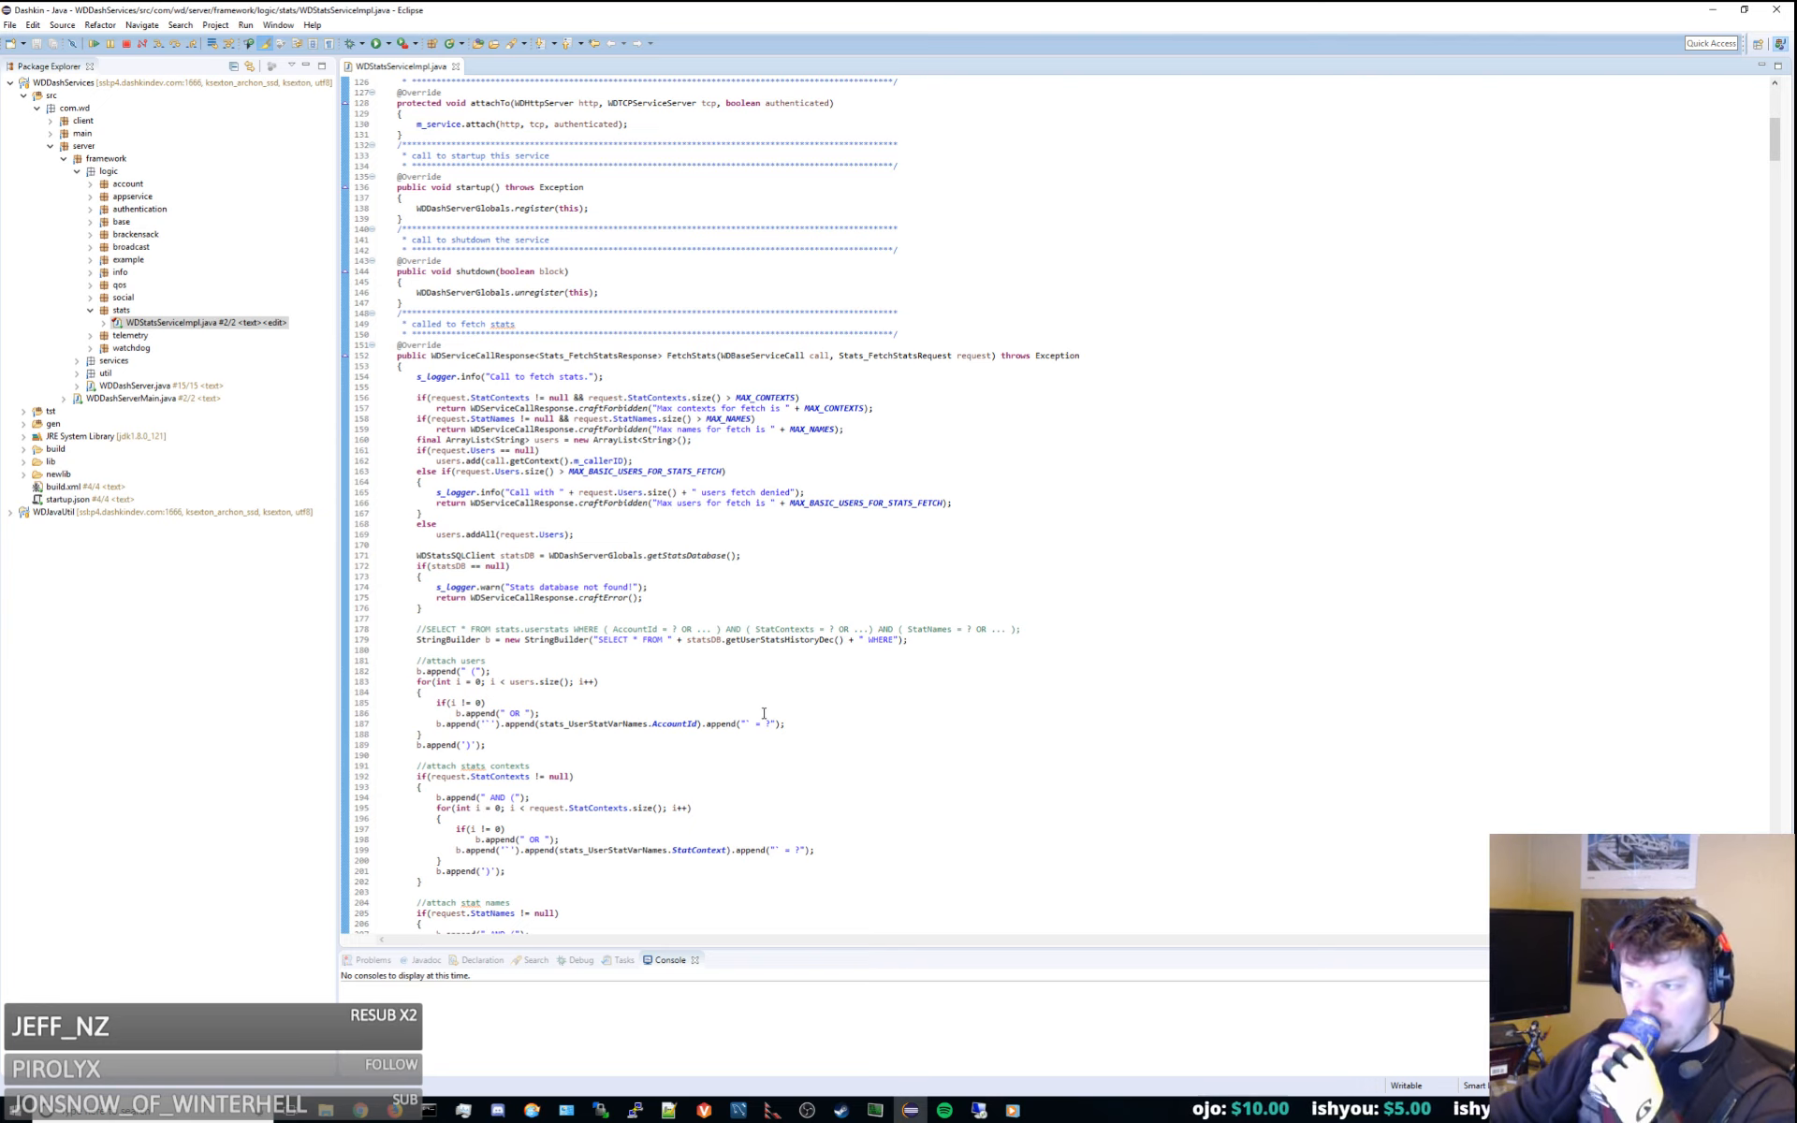
scroll(764, 713, "down", 4)
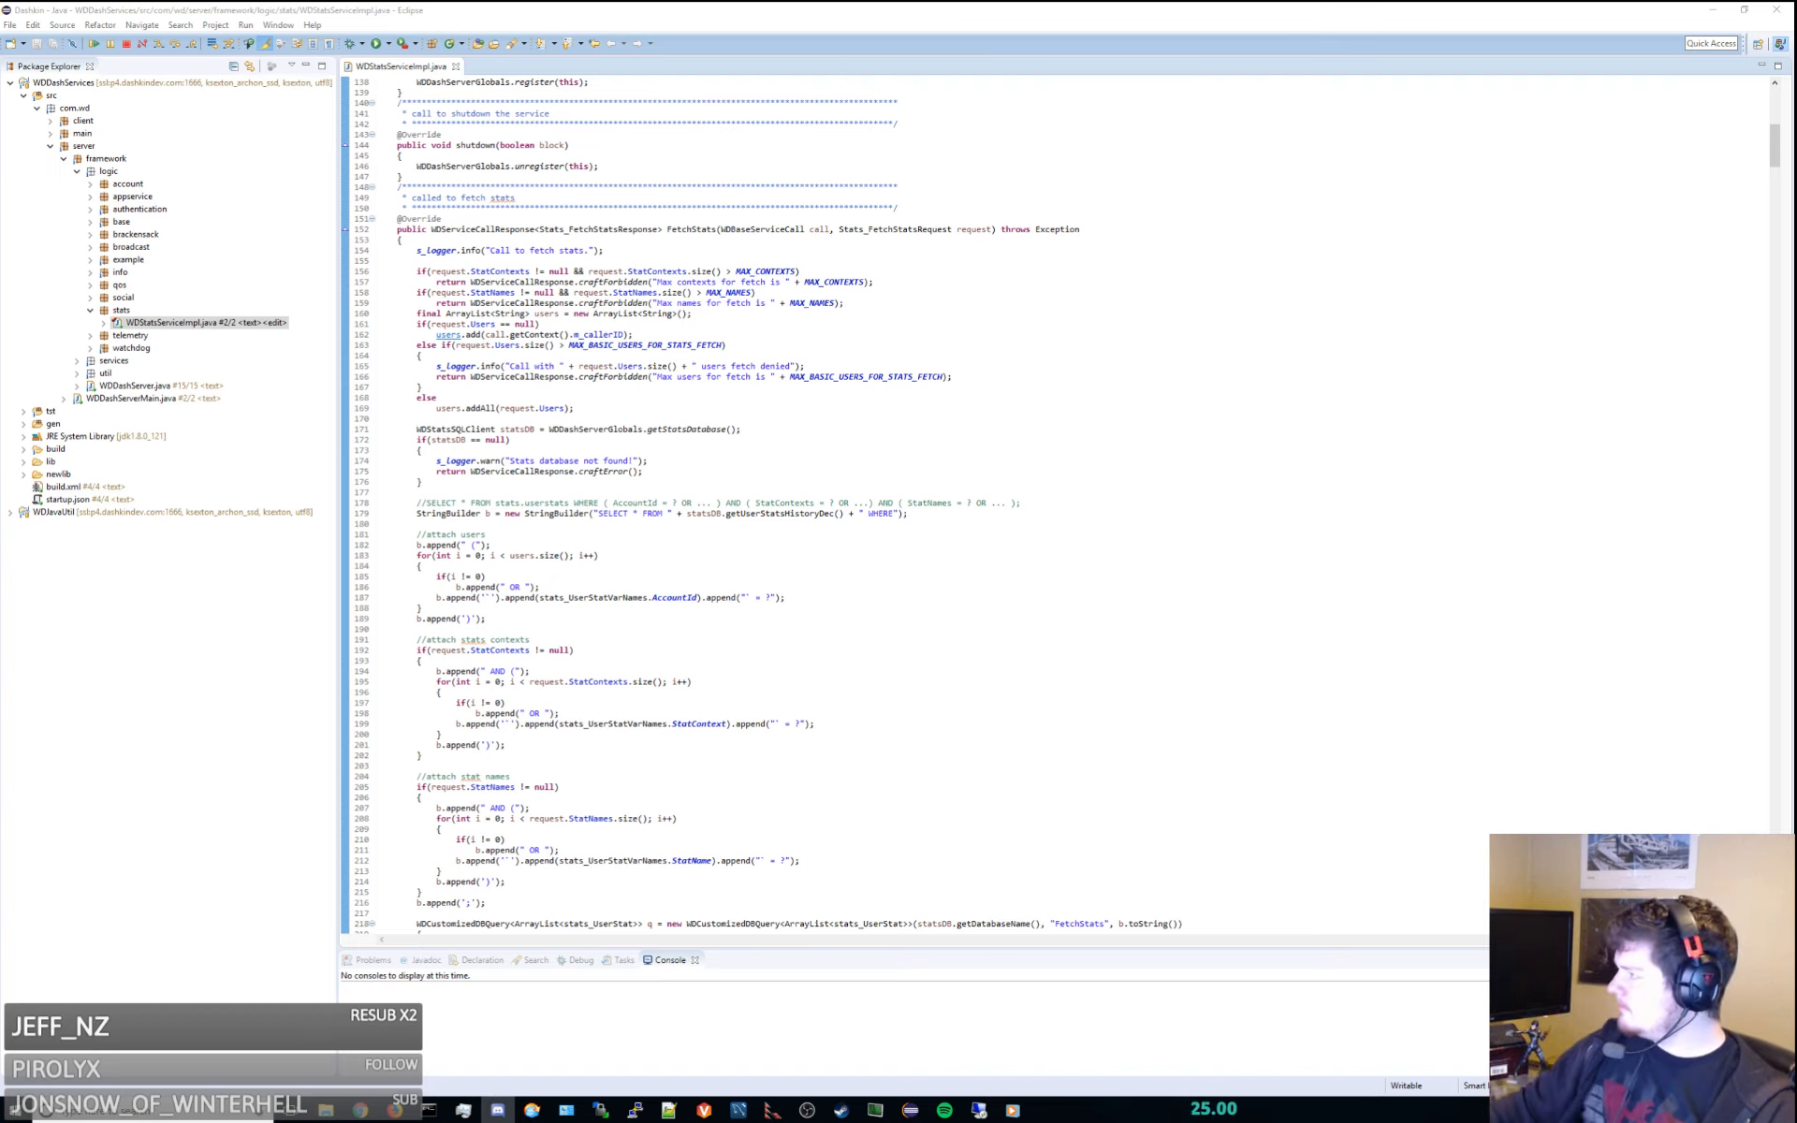
left_click(1160, 419)
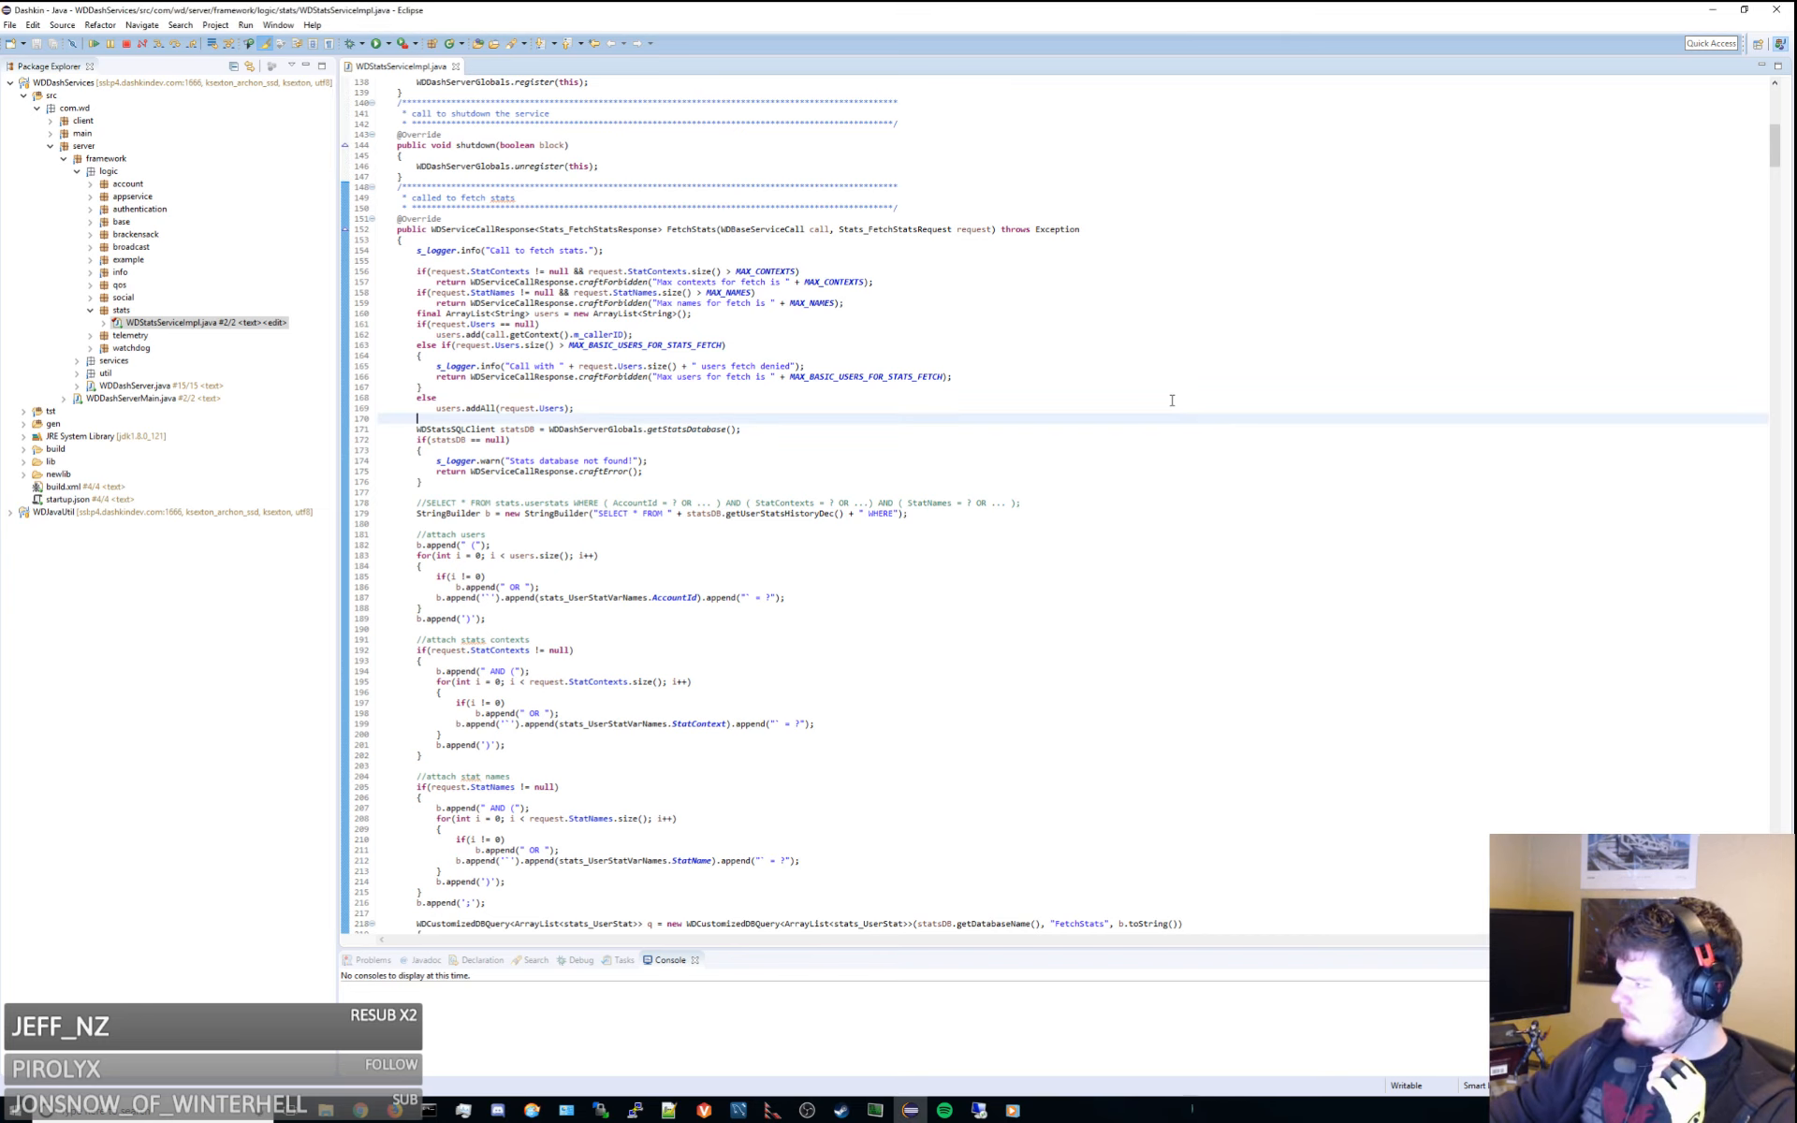
Switch to Notepad++ and open the folder containing stats_service.json in File Explorer
key("alt+Tab")
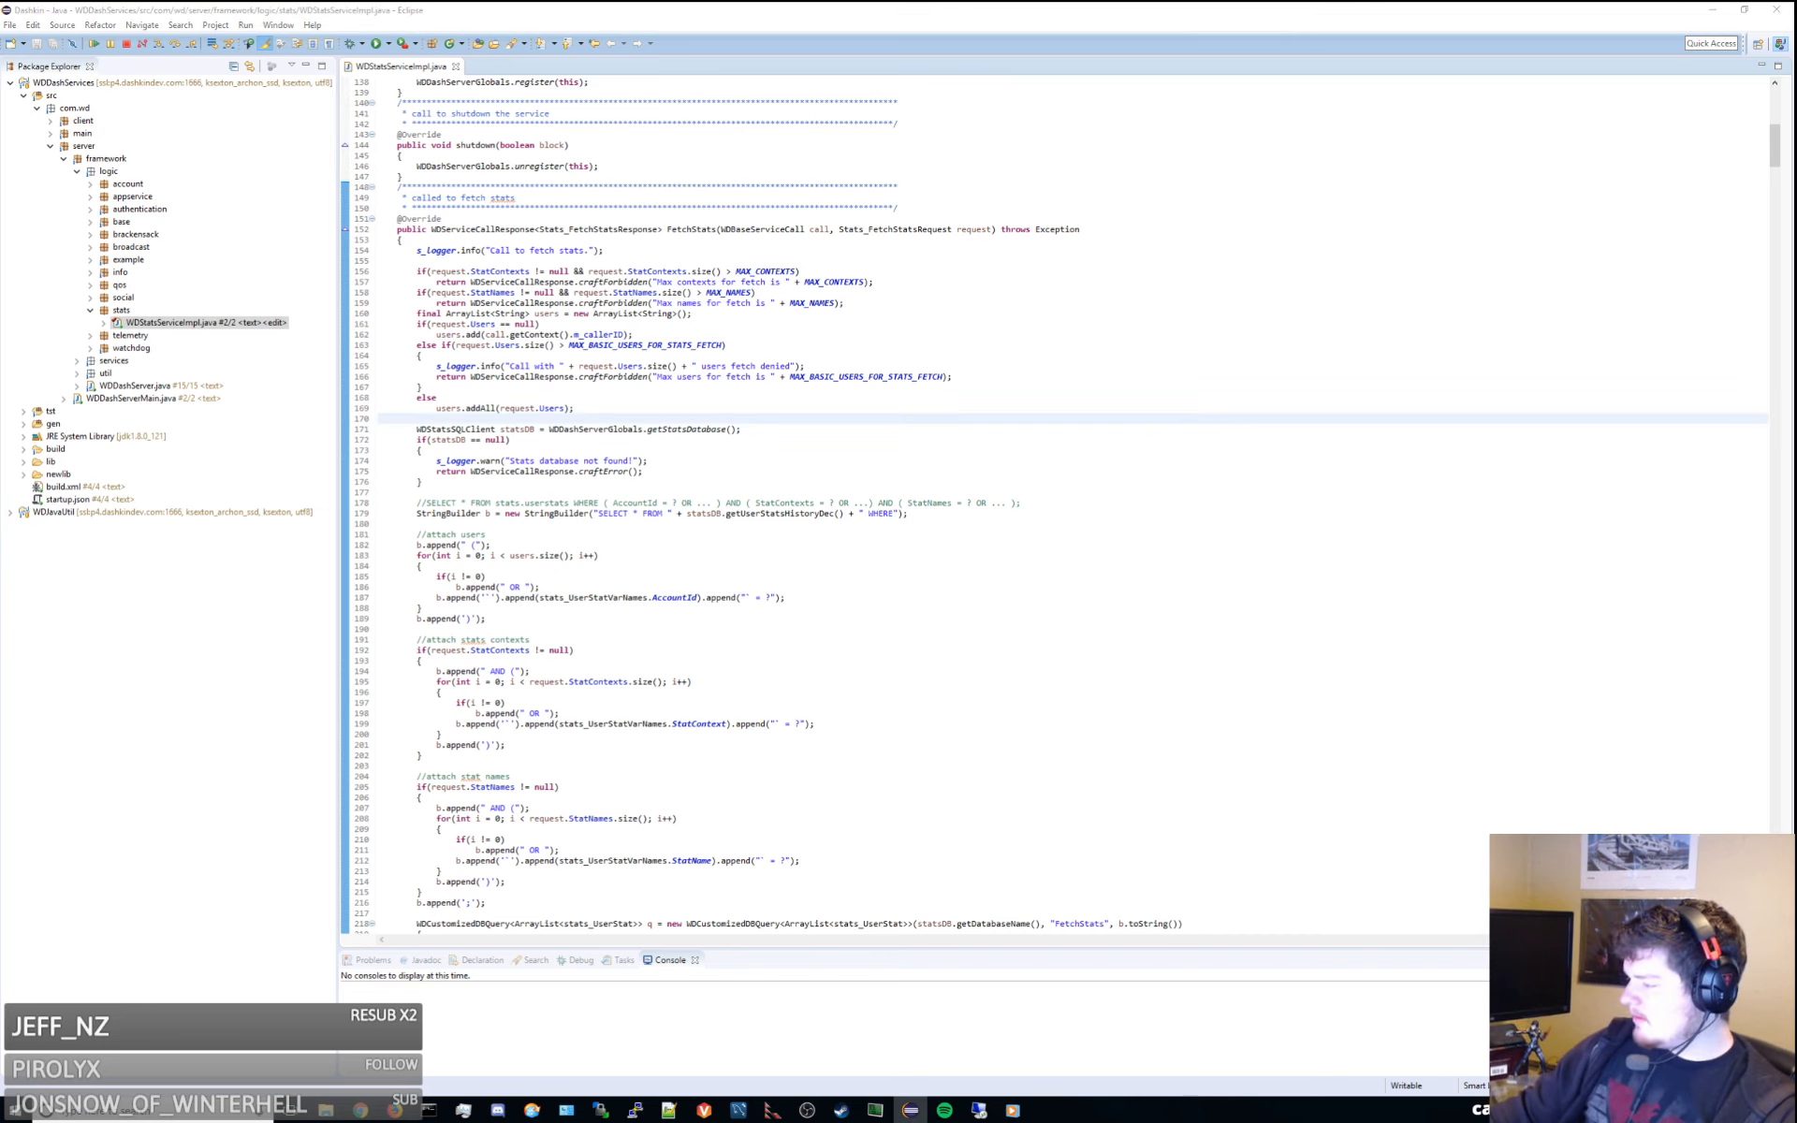
key("alt+Tab")
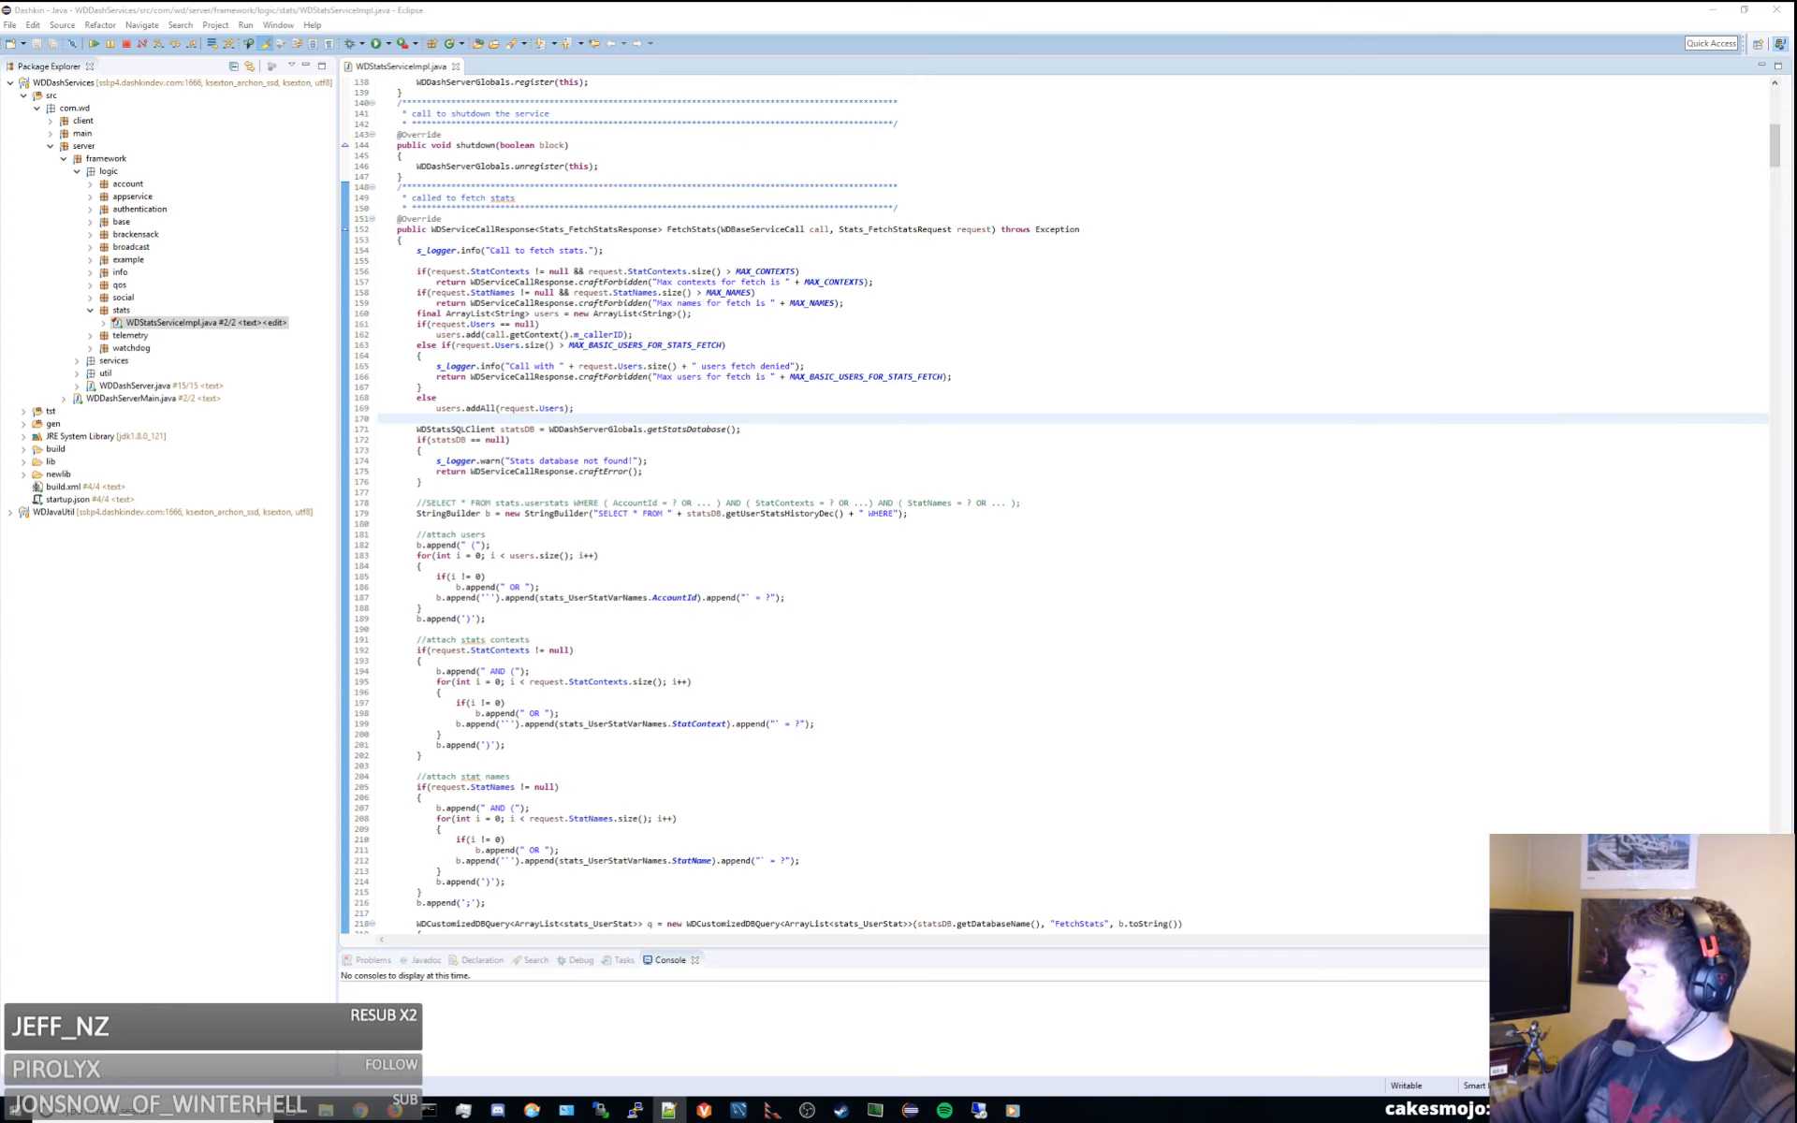
left_click_drag(1795, 272, 771, 127)
left_click_drag(640, 125, 442, 131)
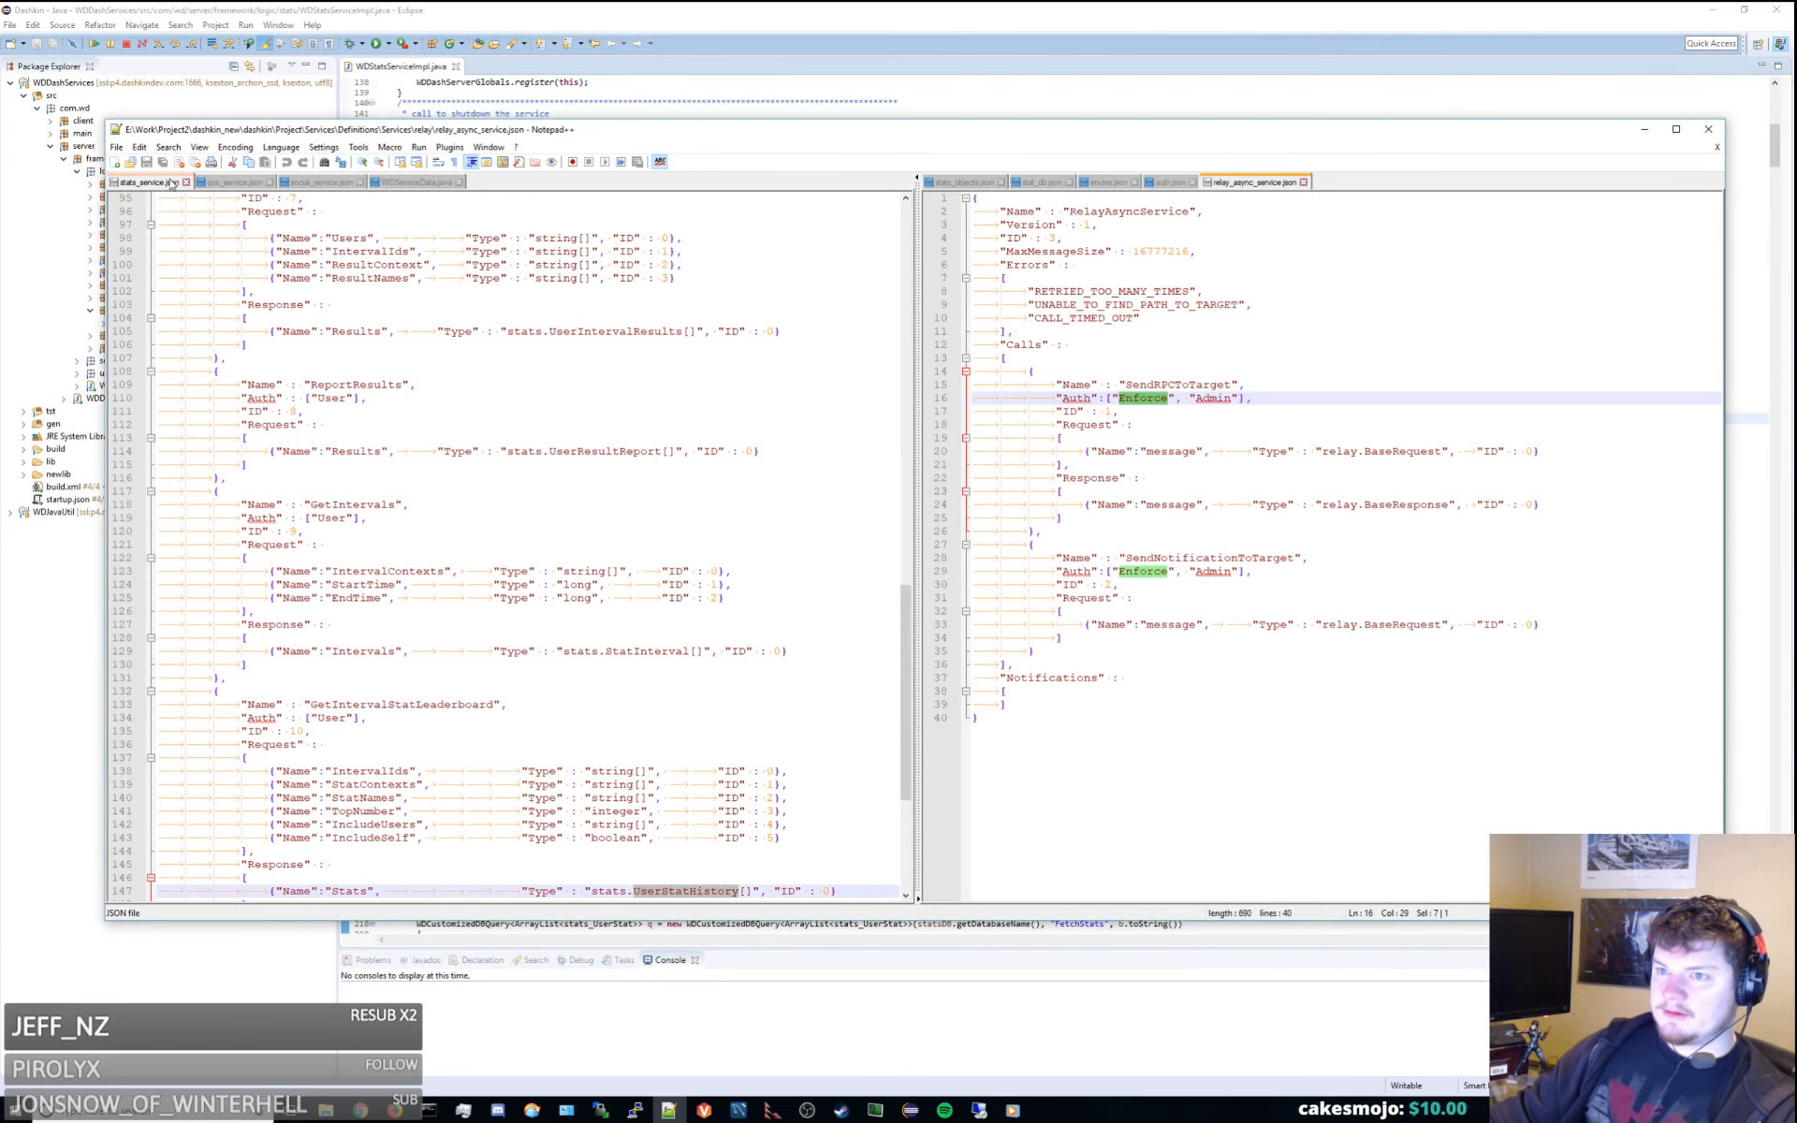
right_click(168, 182)
left_click(301, 346)
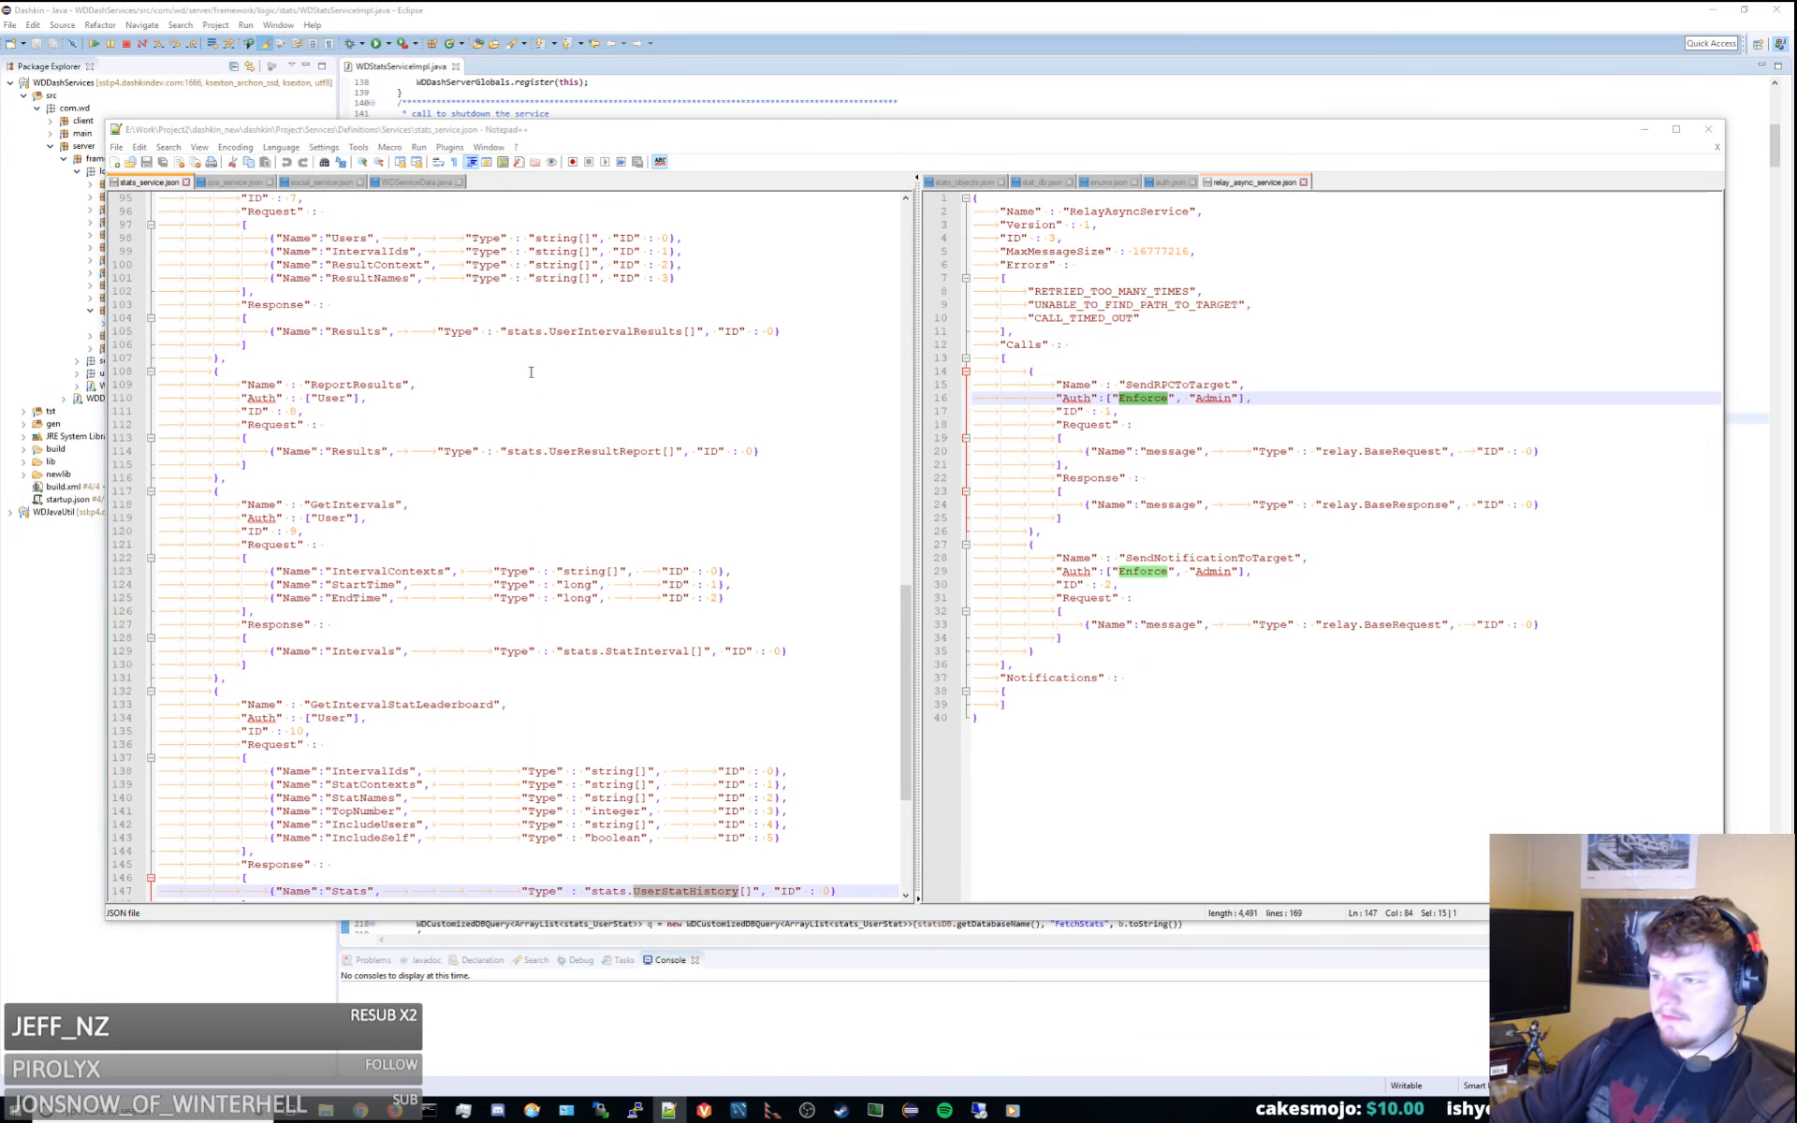
Browse the service Definitions folder and its subfolders in File Explorer, and close the window
left_click_drag(855, 670, 855, 417)
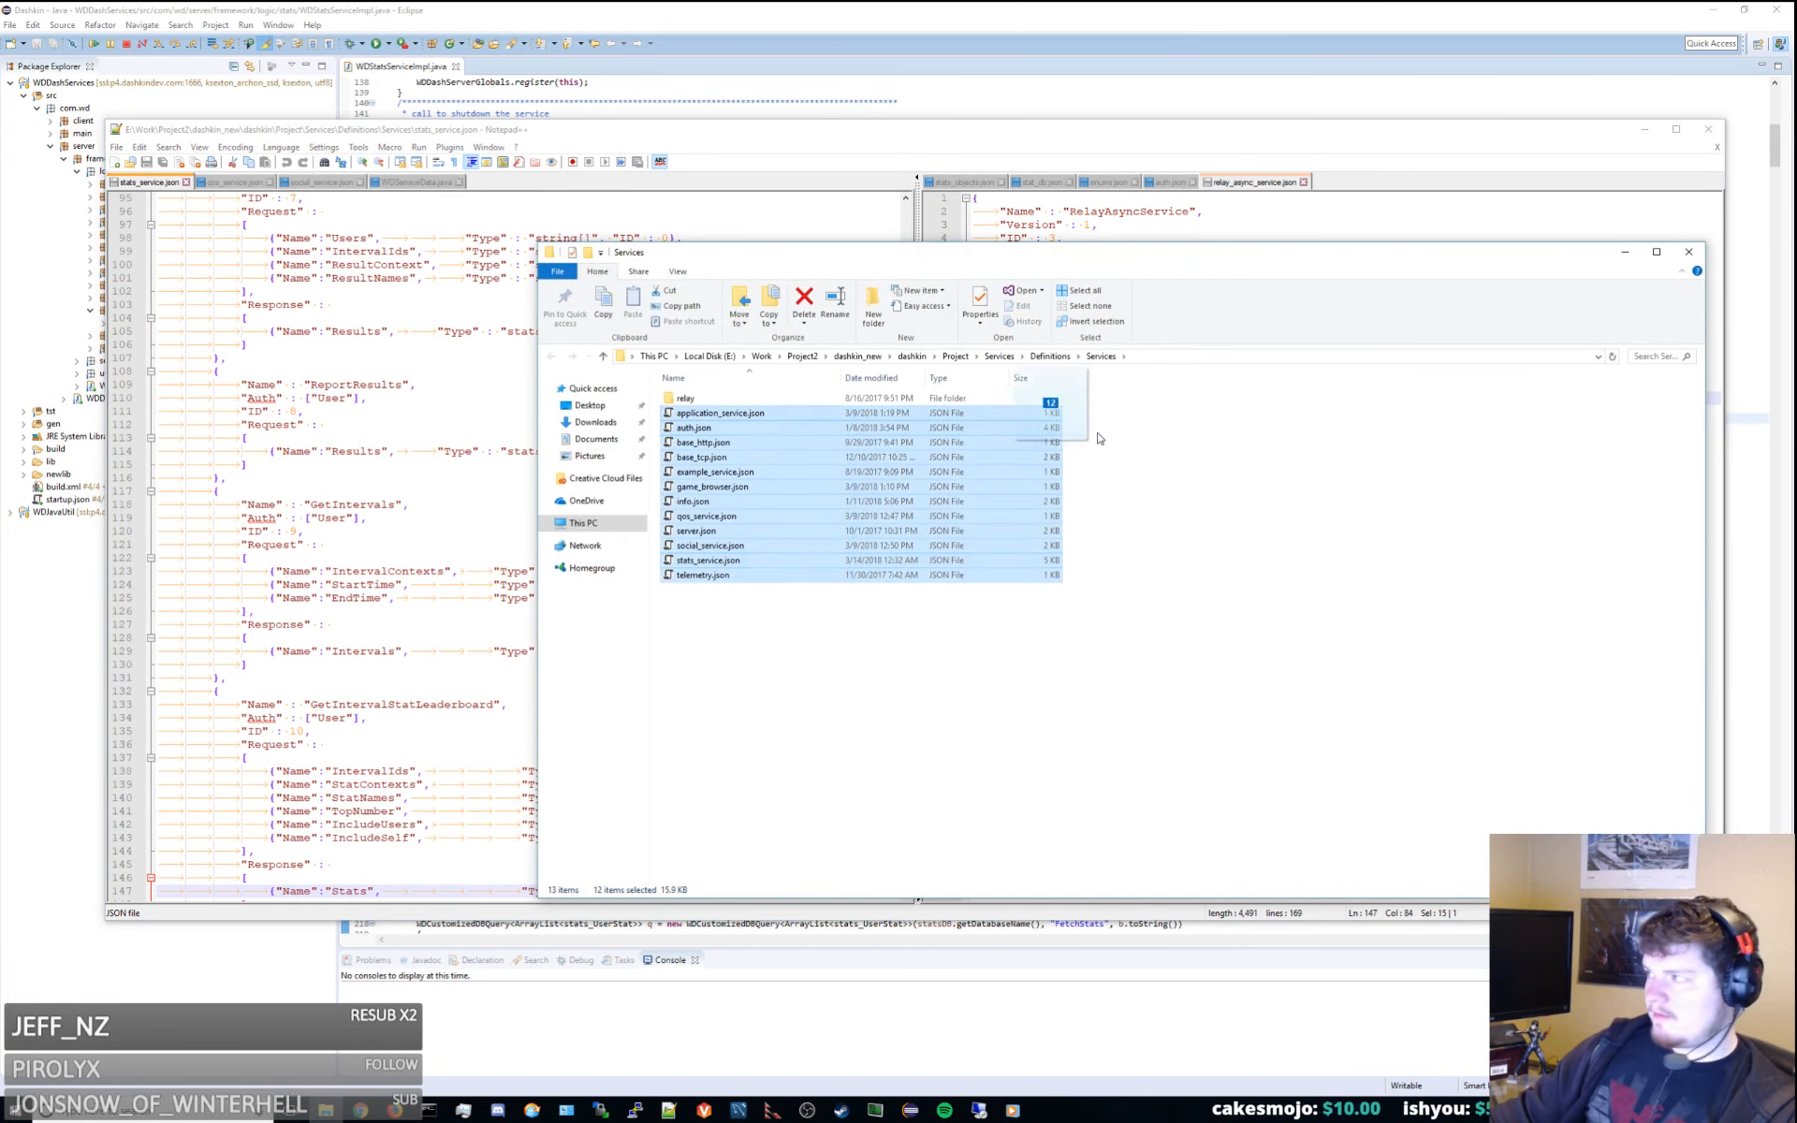
left_click(1050, 356)
left_click_drag(693, 446, 1796, 430)
left_click(713, 399, "ctrl")
left_click(704, 413, "ctrl")
left_click(692, 429, "ctrl")
left_click(765, 527)
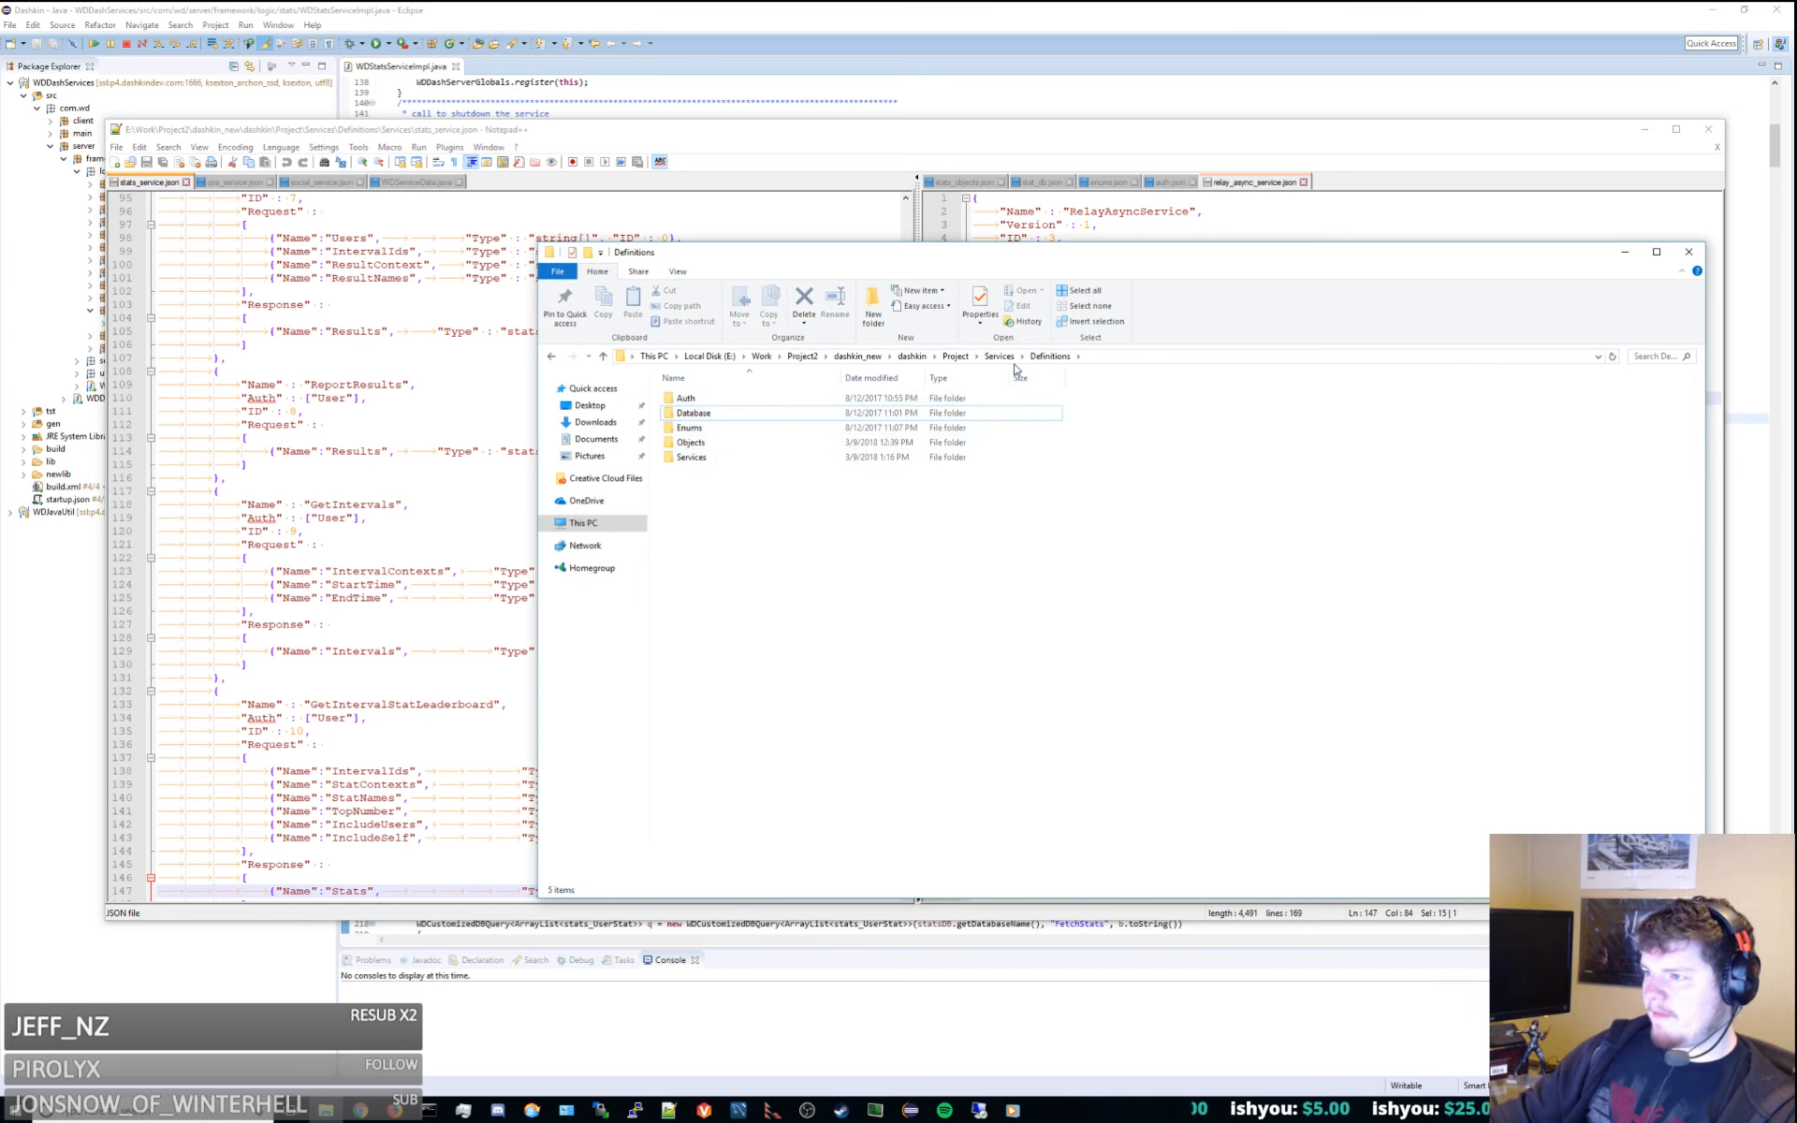
left_click_drag(1496, 261, 1390, 334)
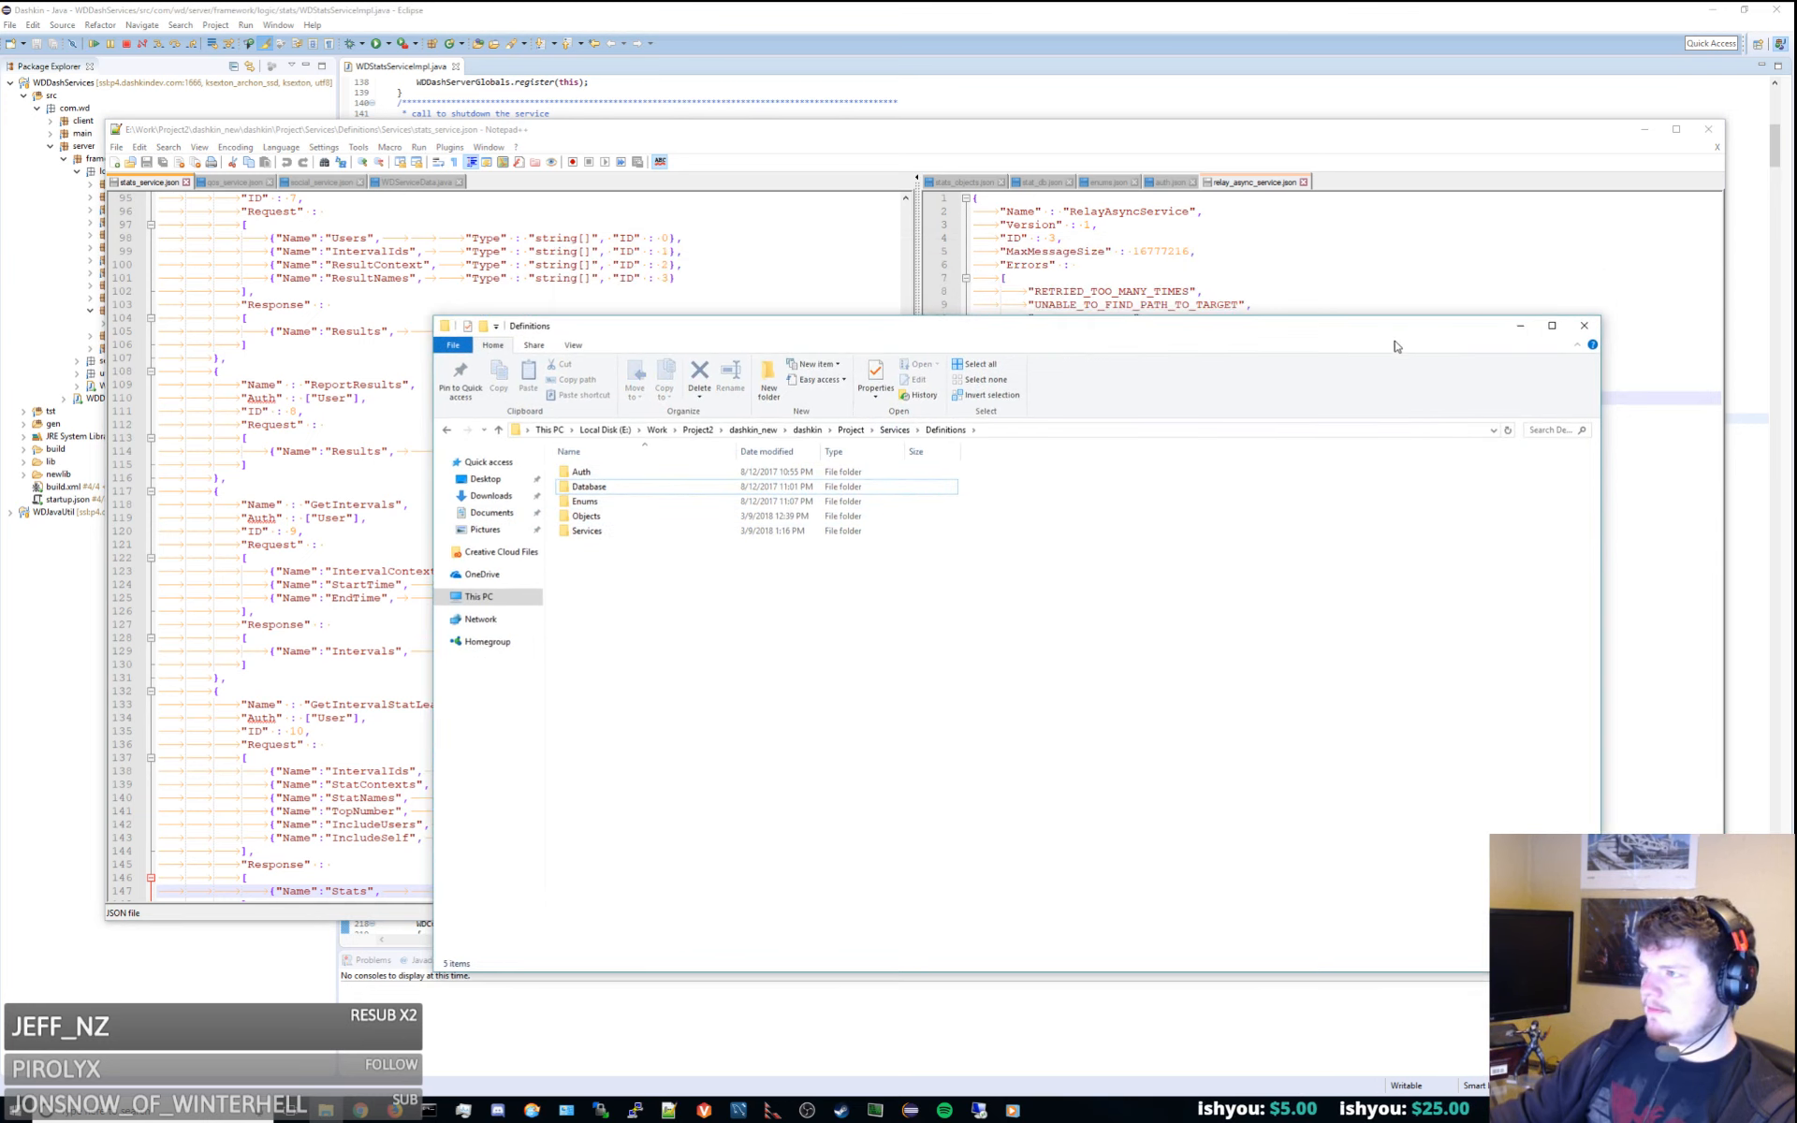
left_click(1584, 325)
Examine the WDServiceData.java template and the interval leaderboard call definitions in stats_service.json in Notepad++
left_click(1347, 265)
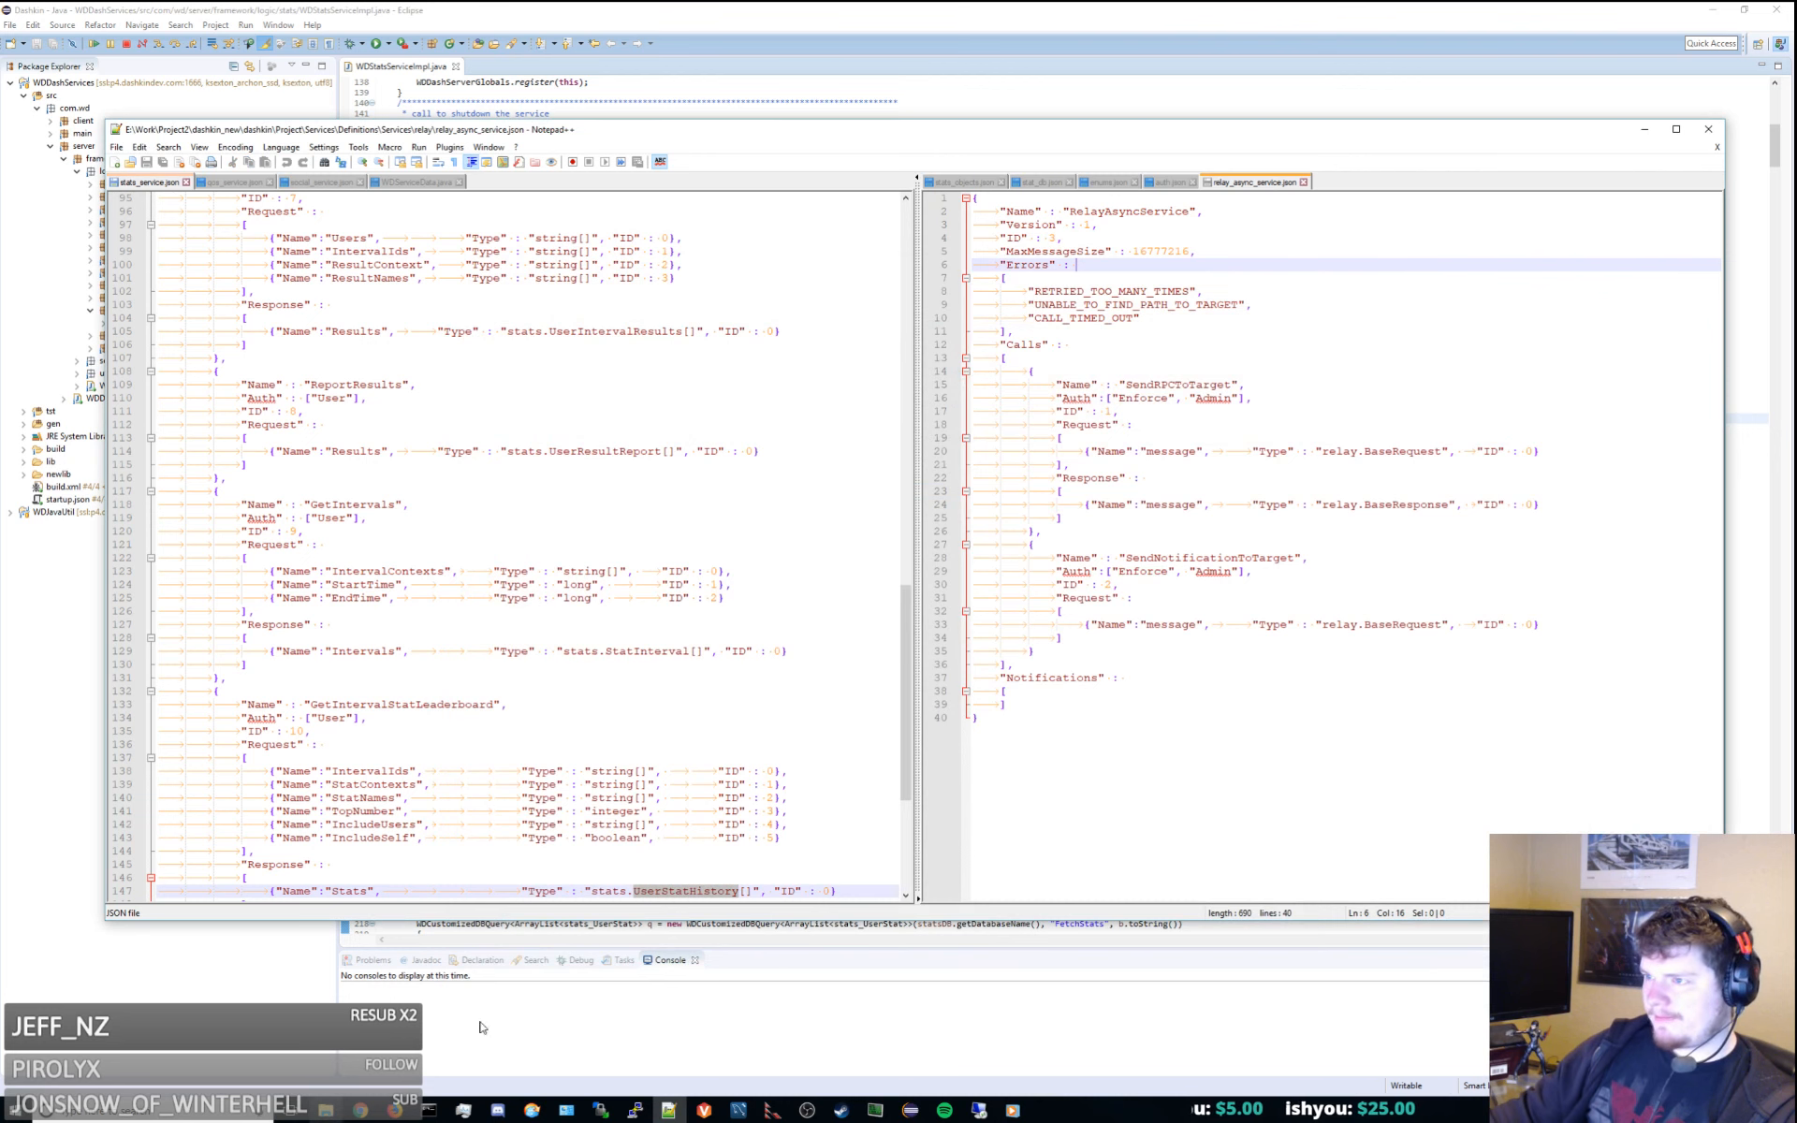
left_click(425, 180)
left_click(563, 346)
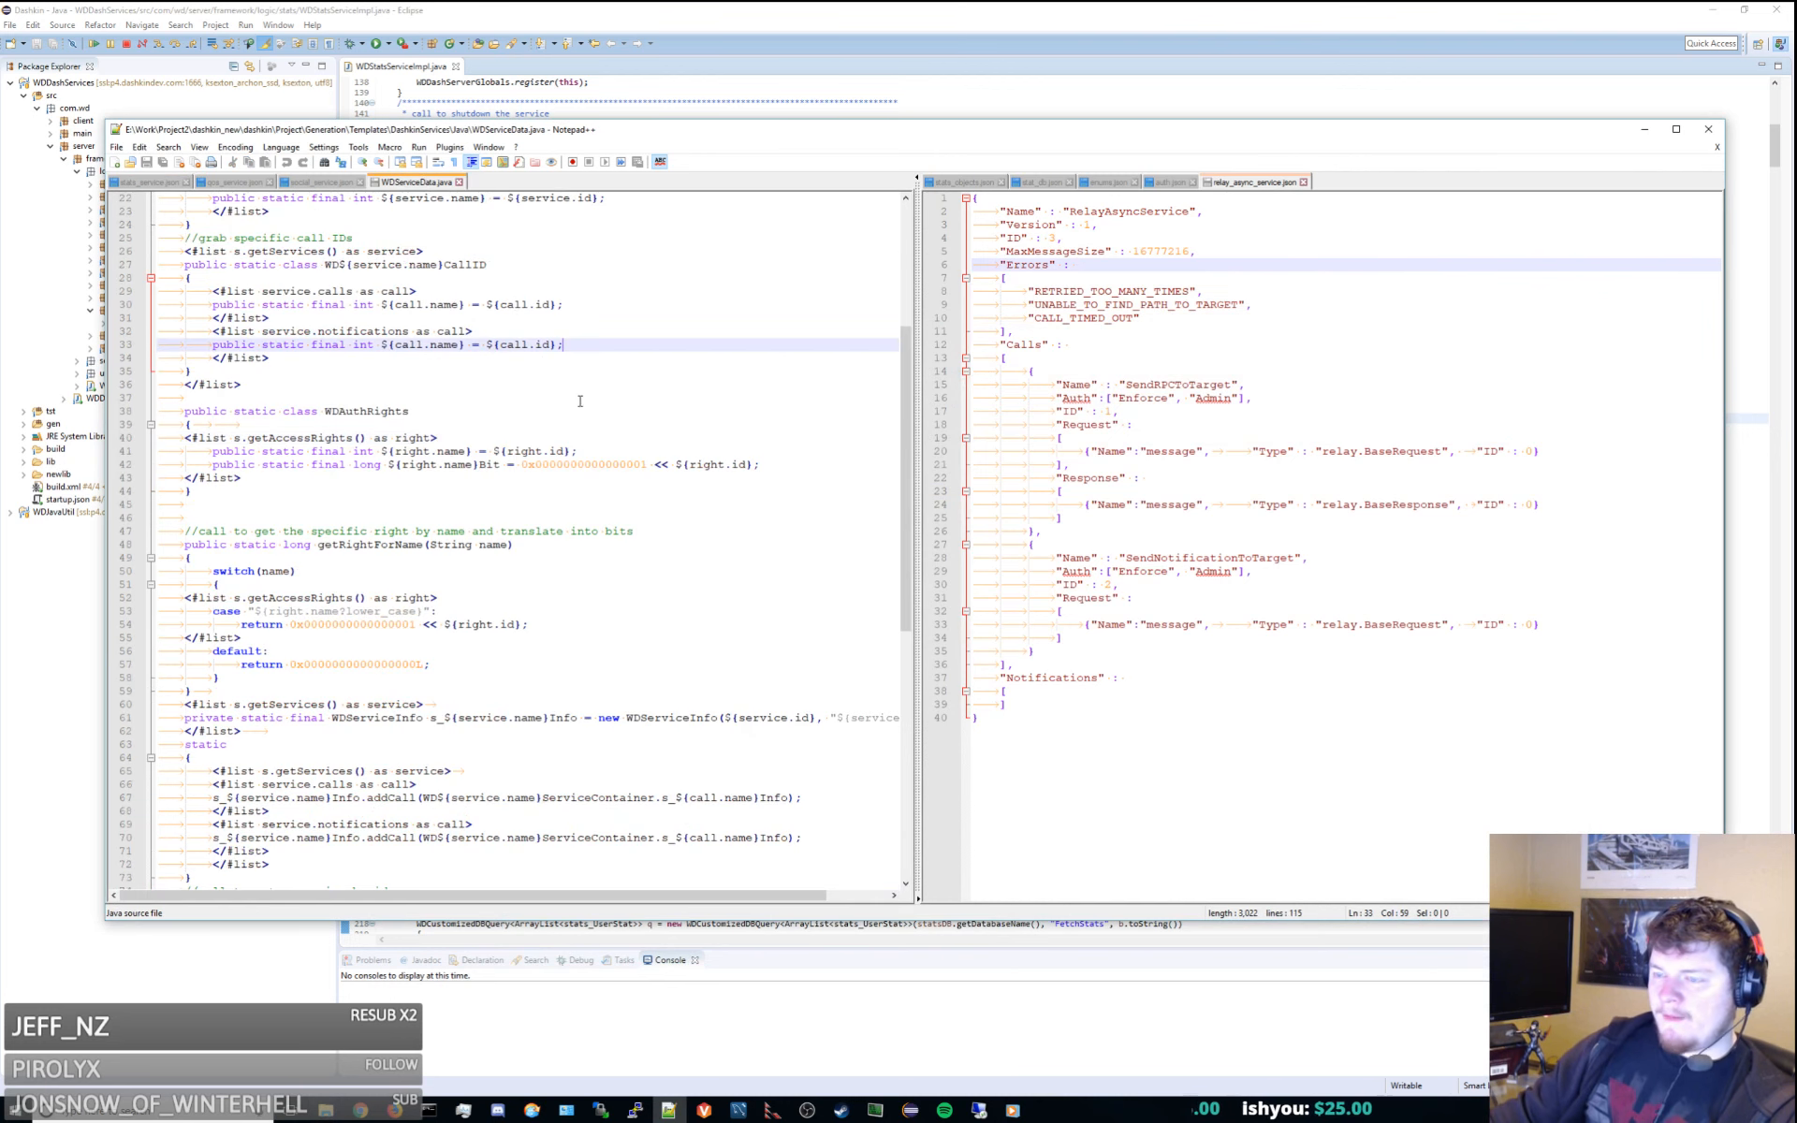
scroll(580, 400, "up", 4)
left_click(292, 184)
left_click(235, 185)
left_click(169, 188)
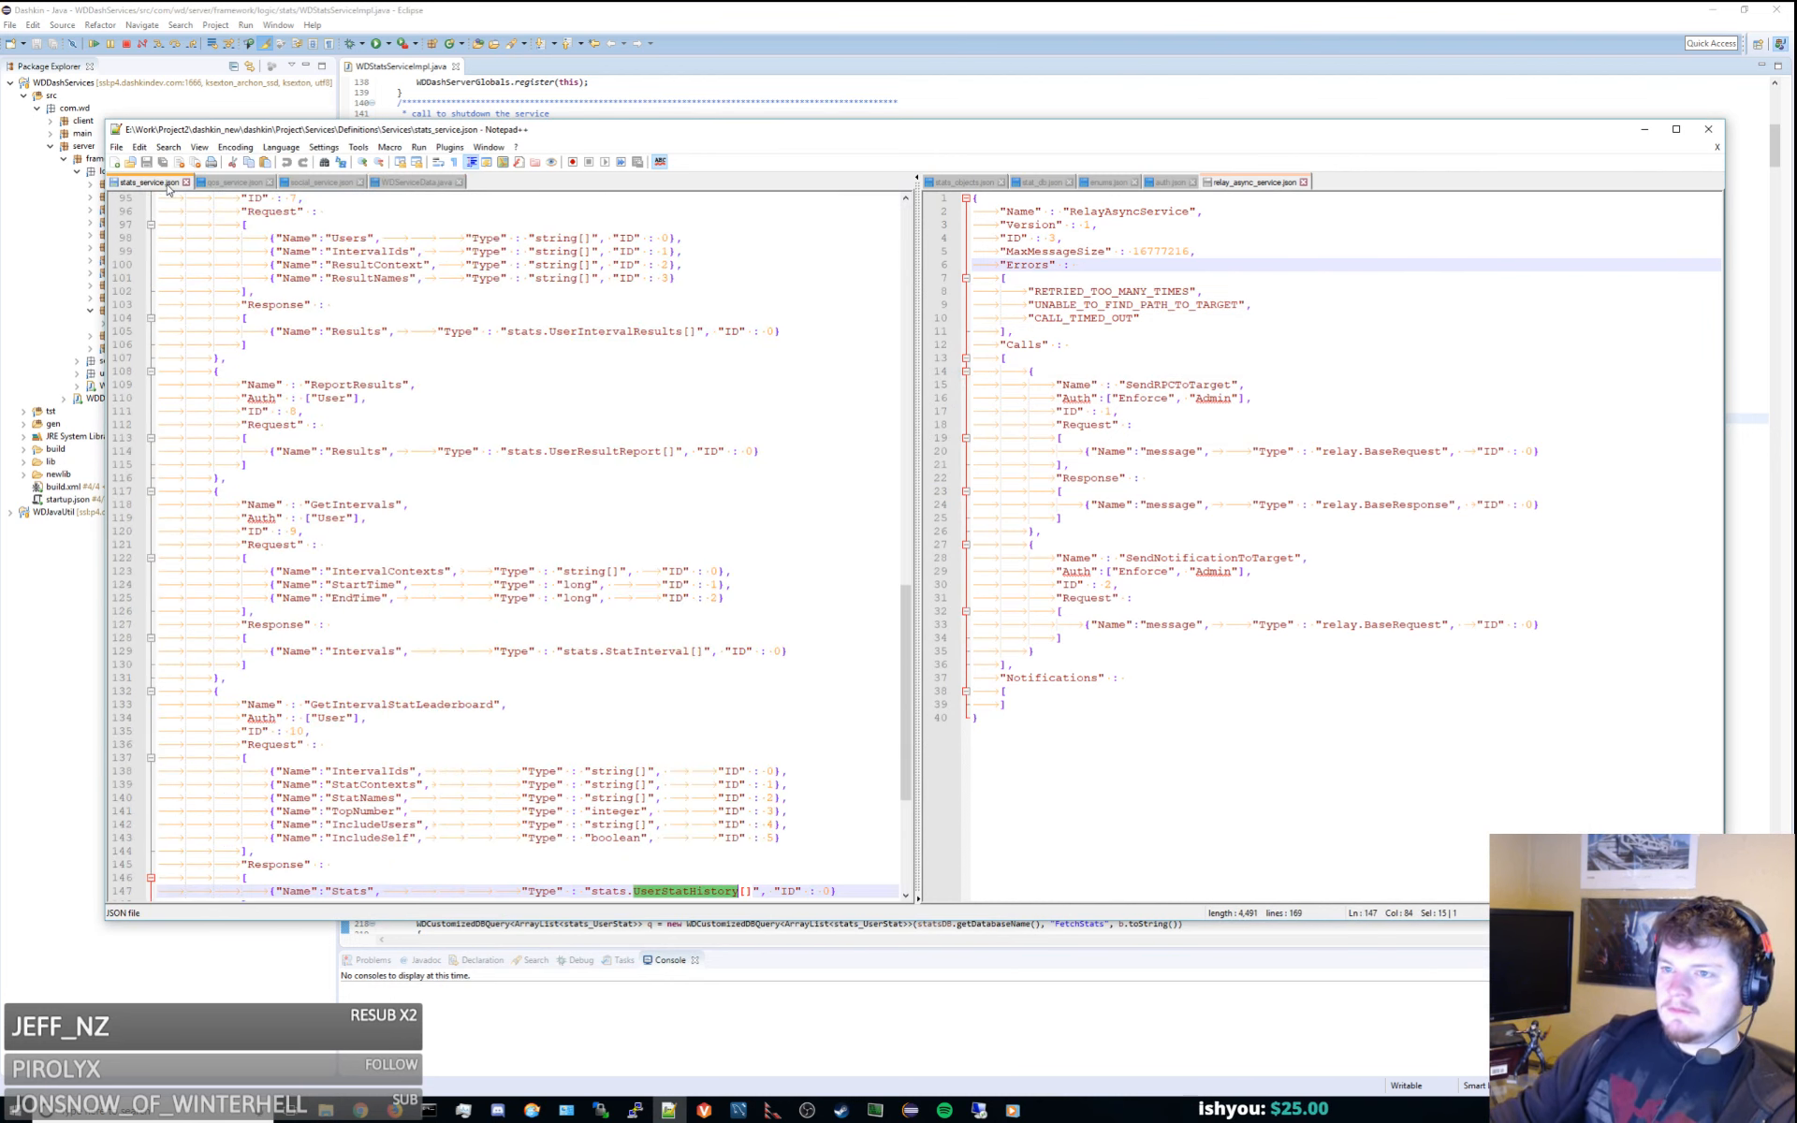
left_click(655, 345)
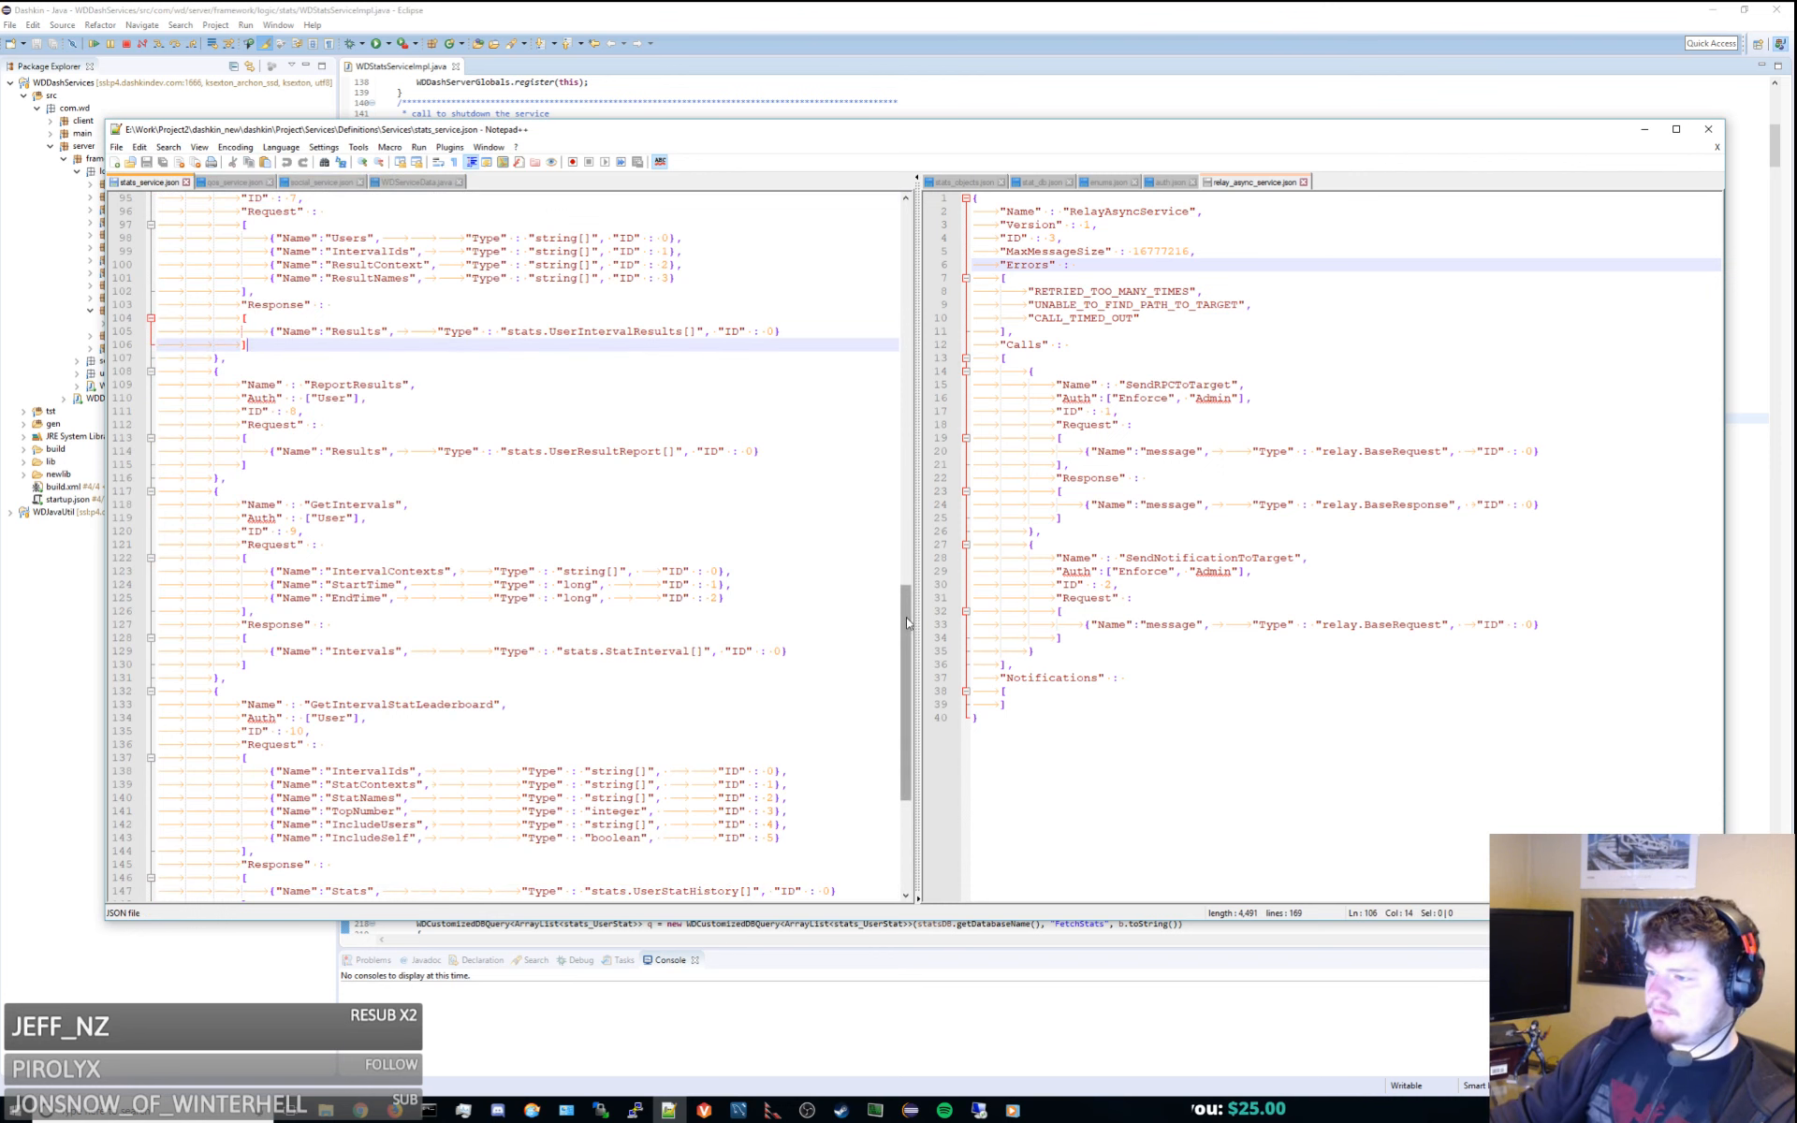
left_click_drag(906, 692, 907, 773)
Close relay_async_service.json and auth.json, and move the Notepad++ window off this screen
middle_click(1251, 184)
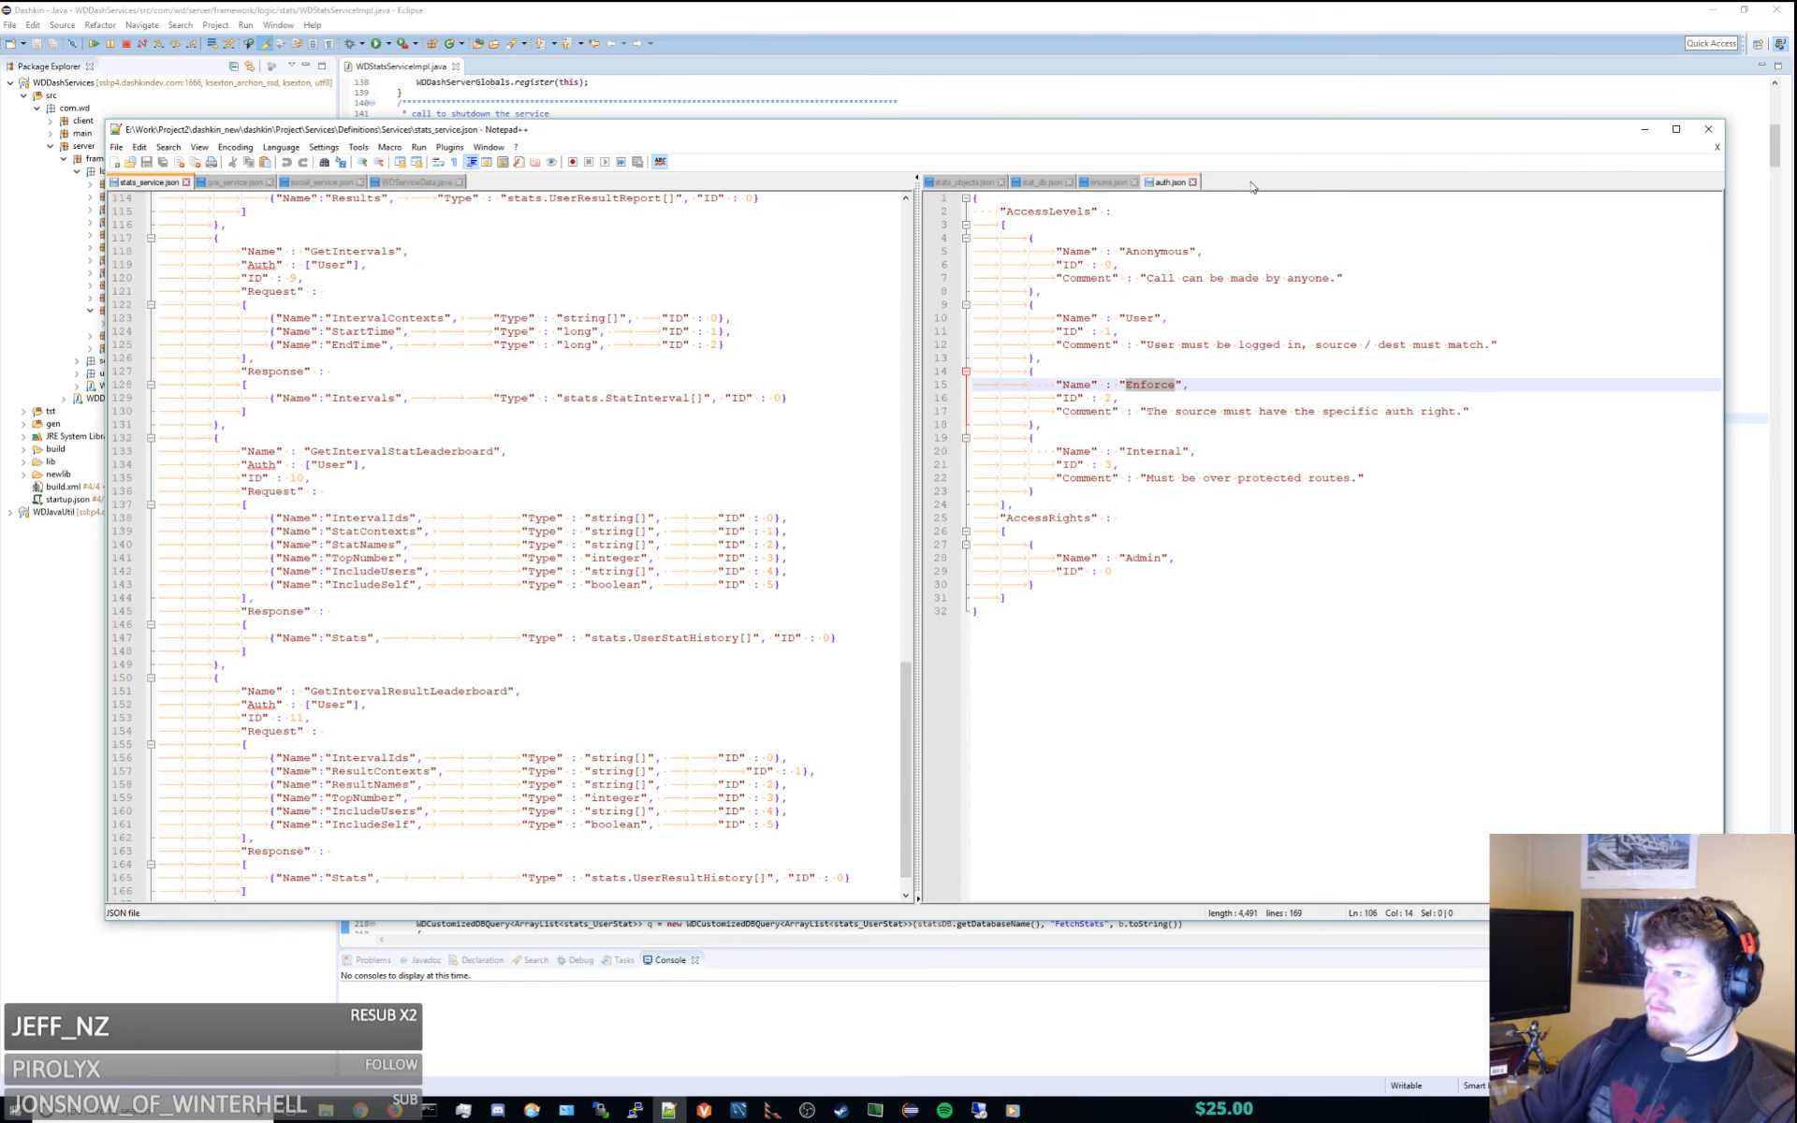
middle_click(1172, 184)
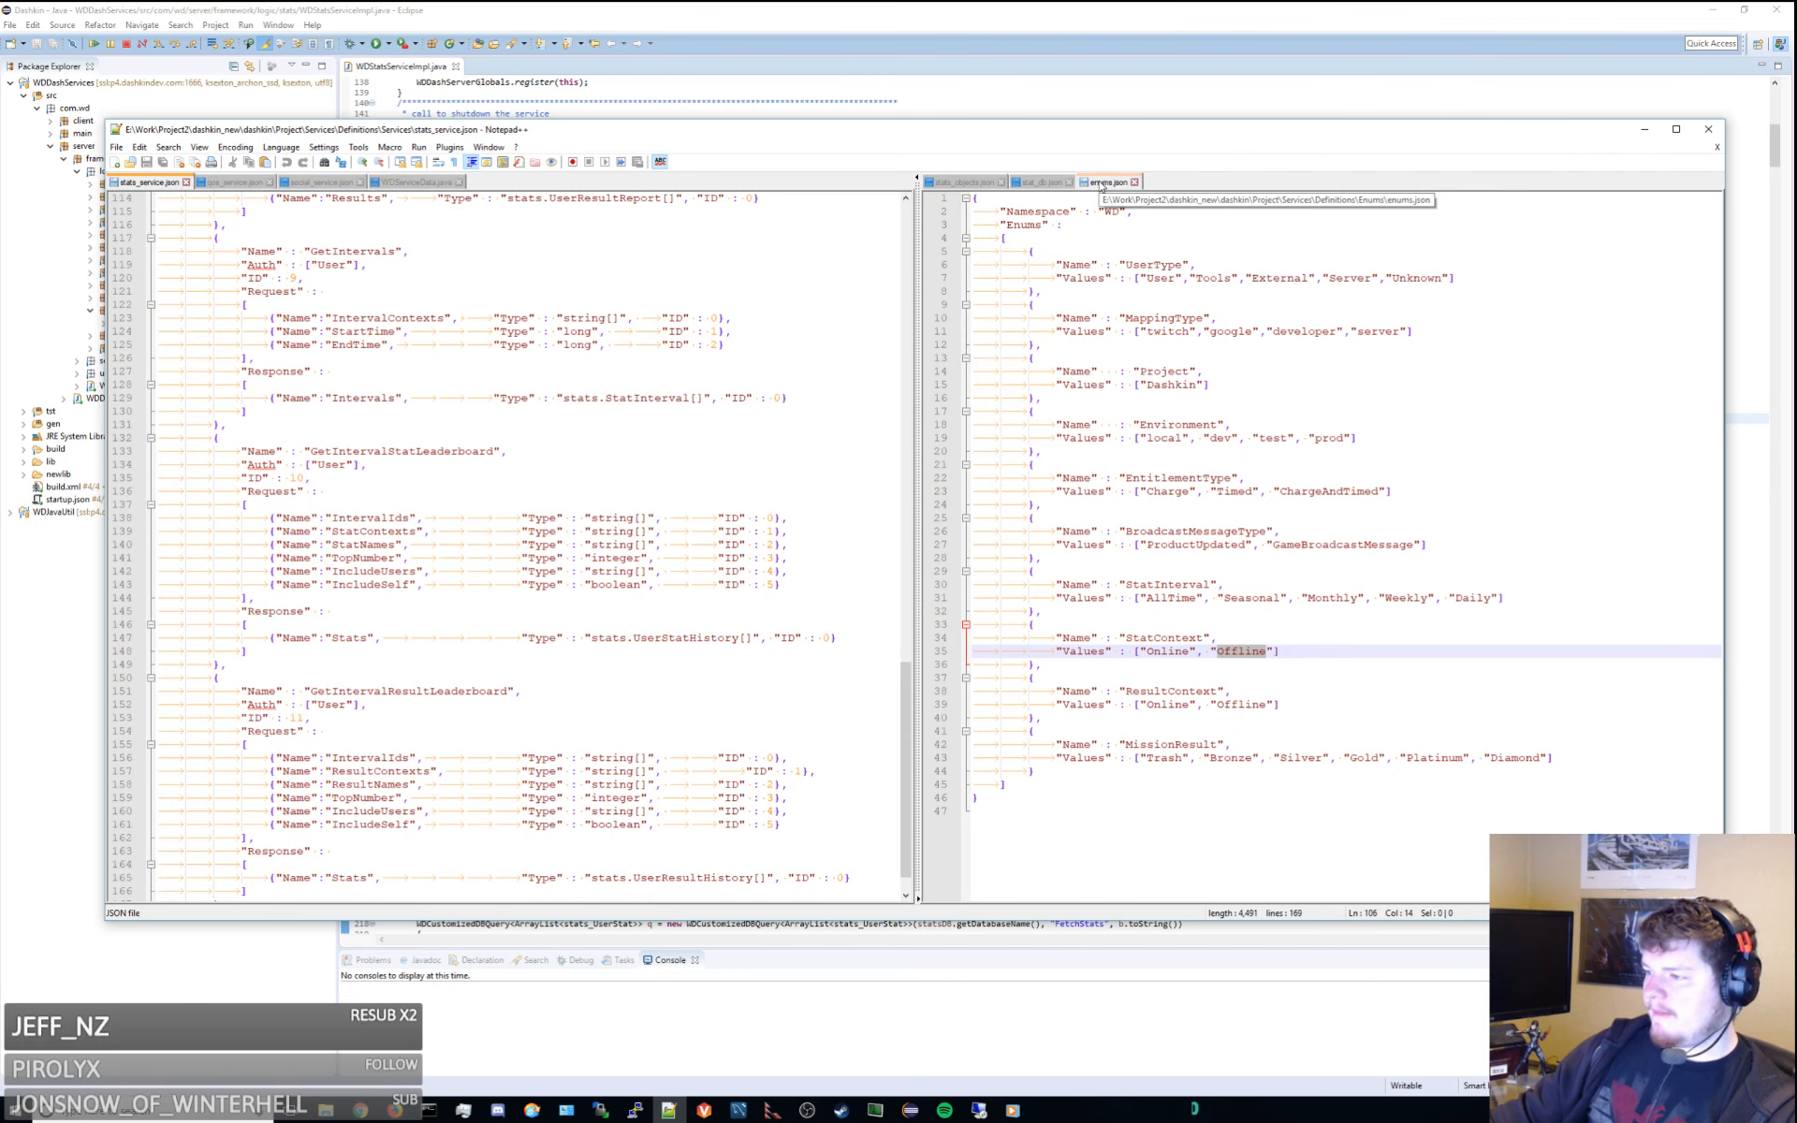
left_click_drag(977, 132, 1795, 13)
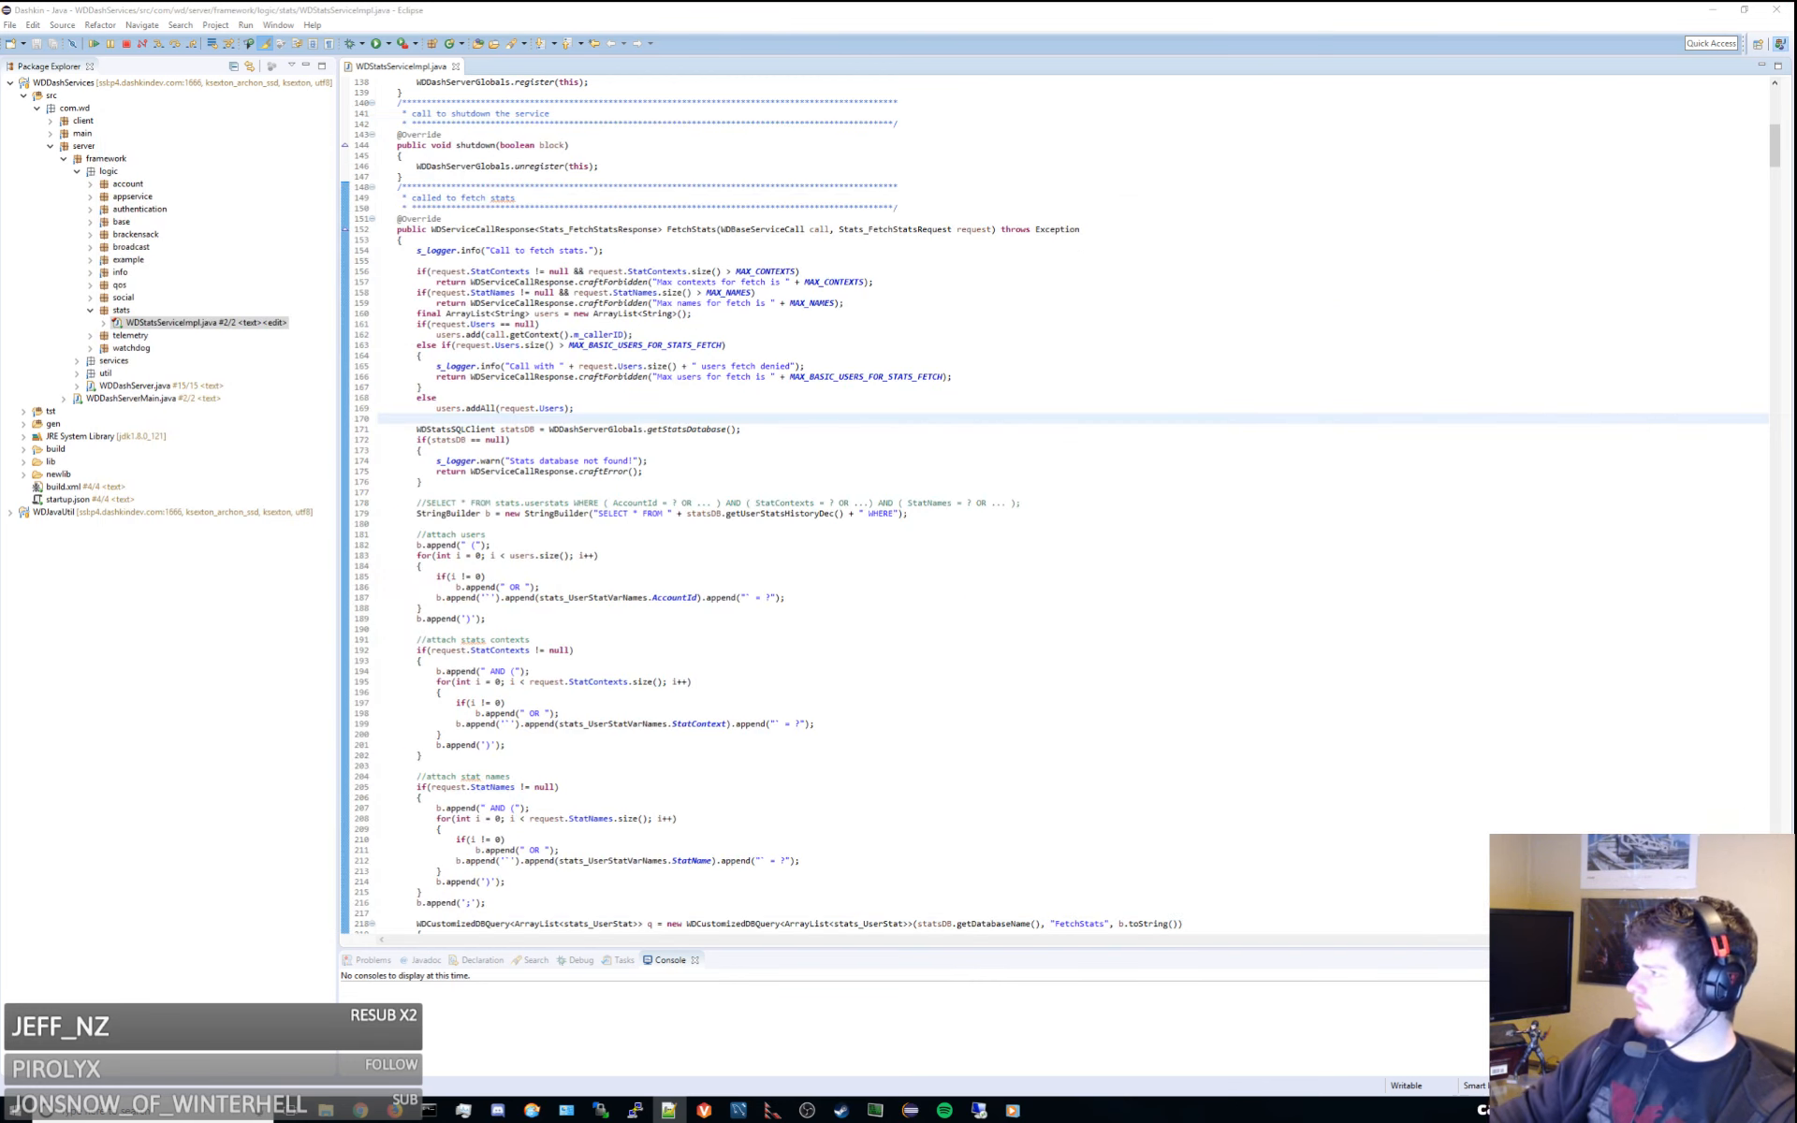
Switch to Eclipse and examine the GetIntervalStatLeaderboard method and its caching notes, moving the MySQL Workbench window off this screen
scroll(1220, 445, "down", 20)
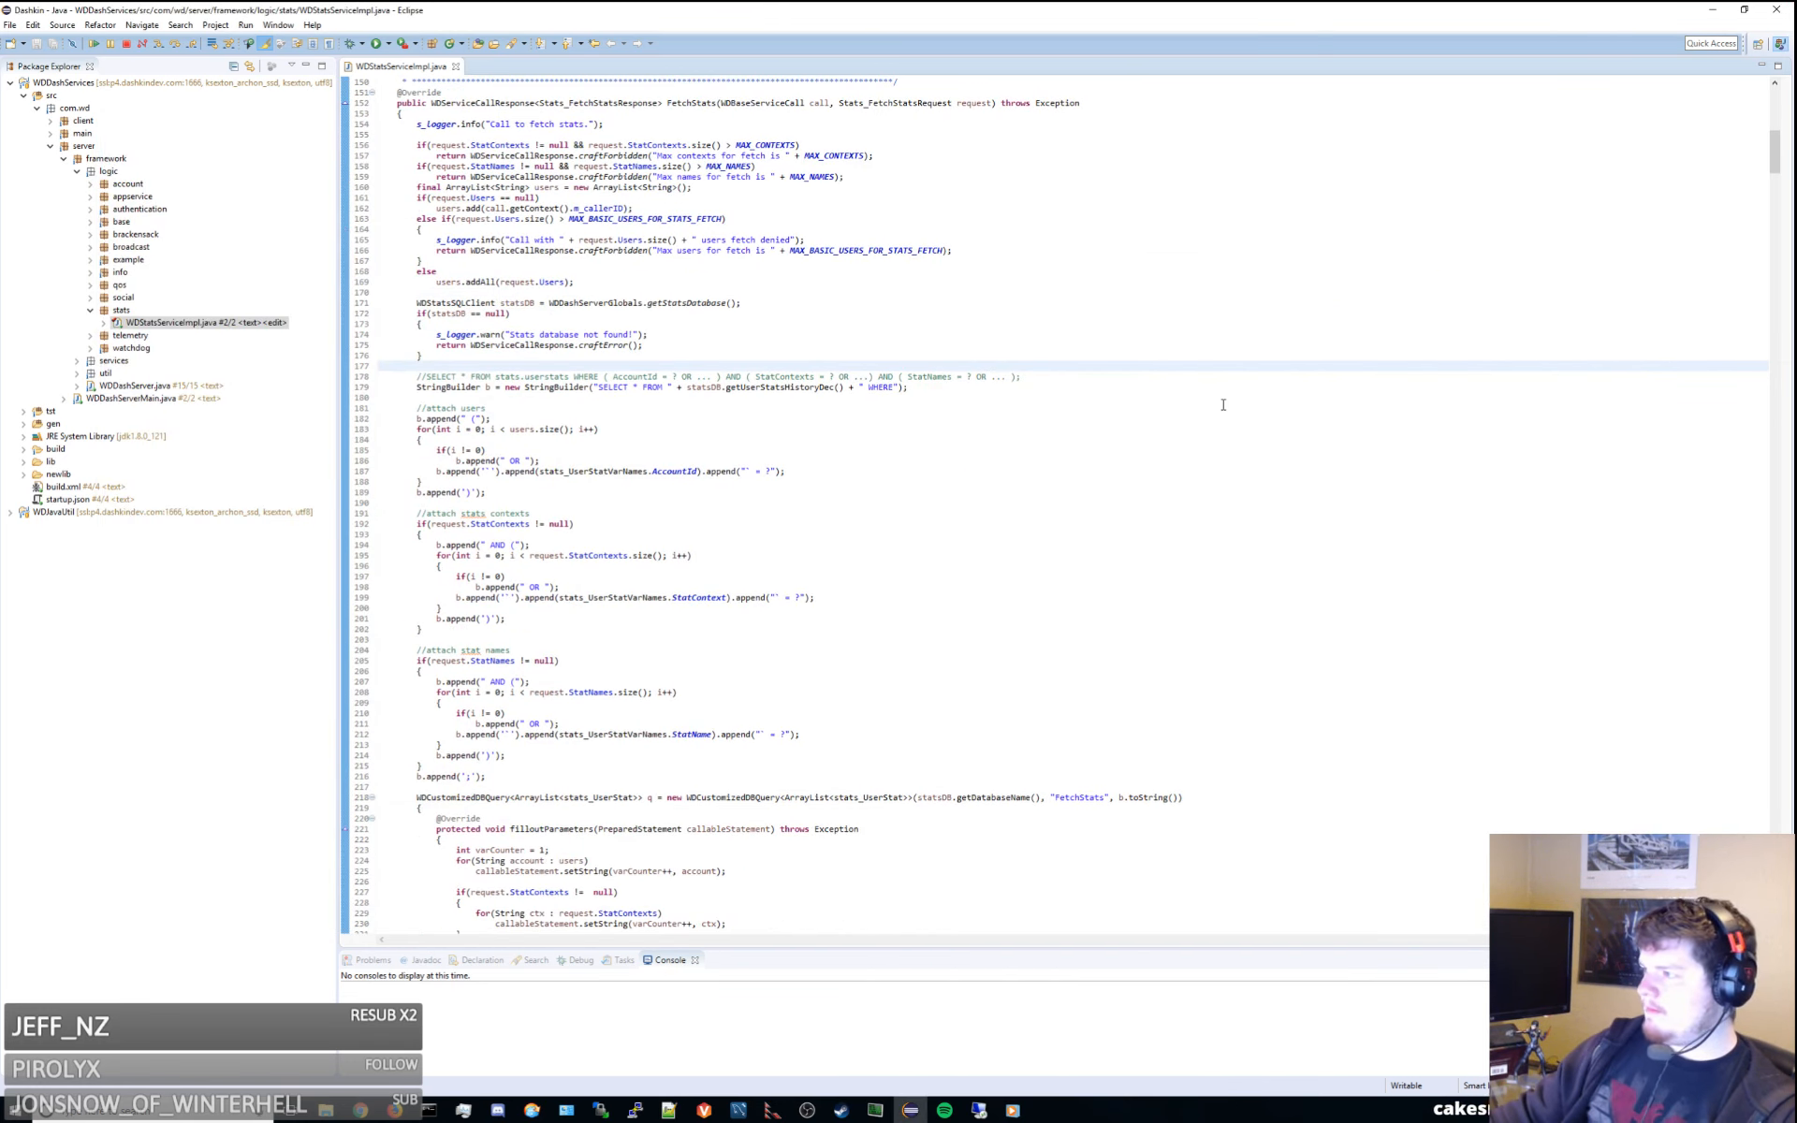
scroll(1220, 405, "down", 20)
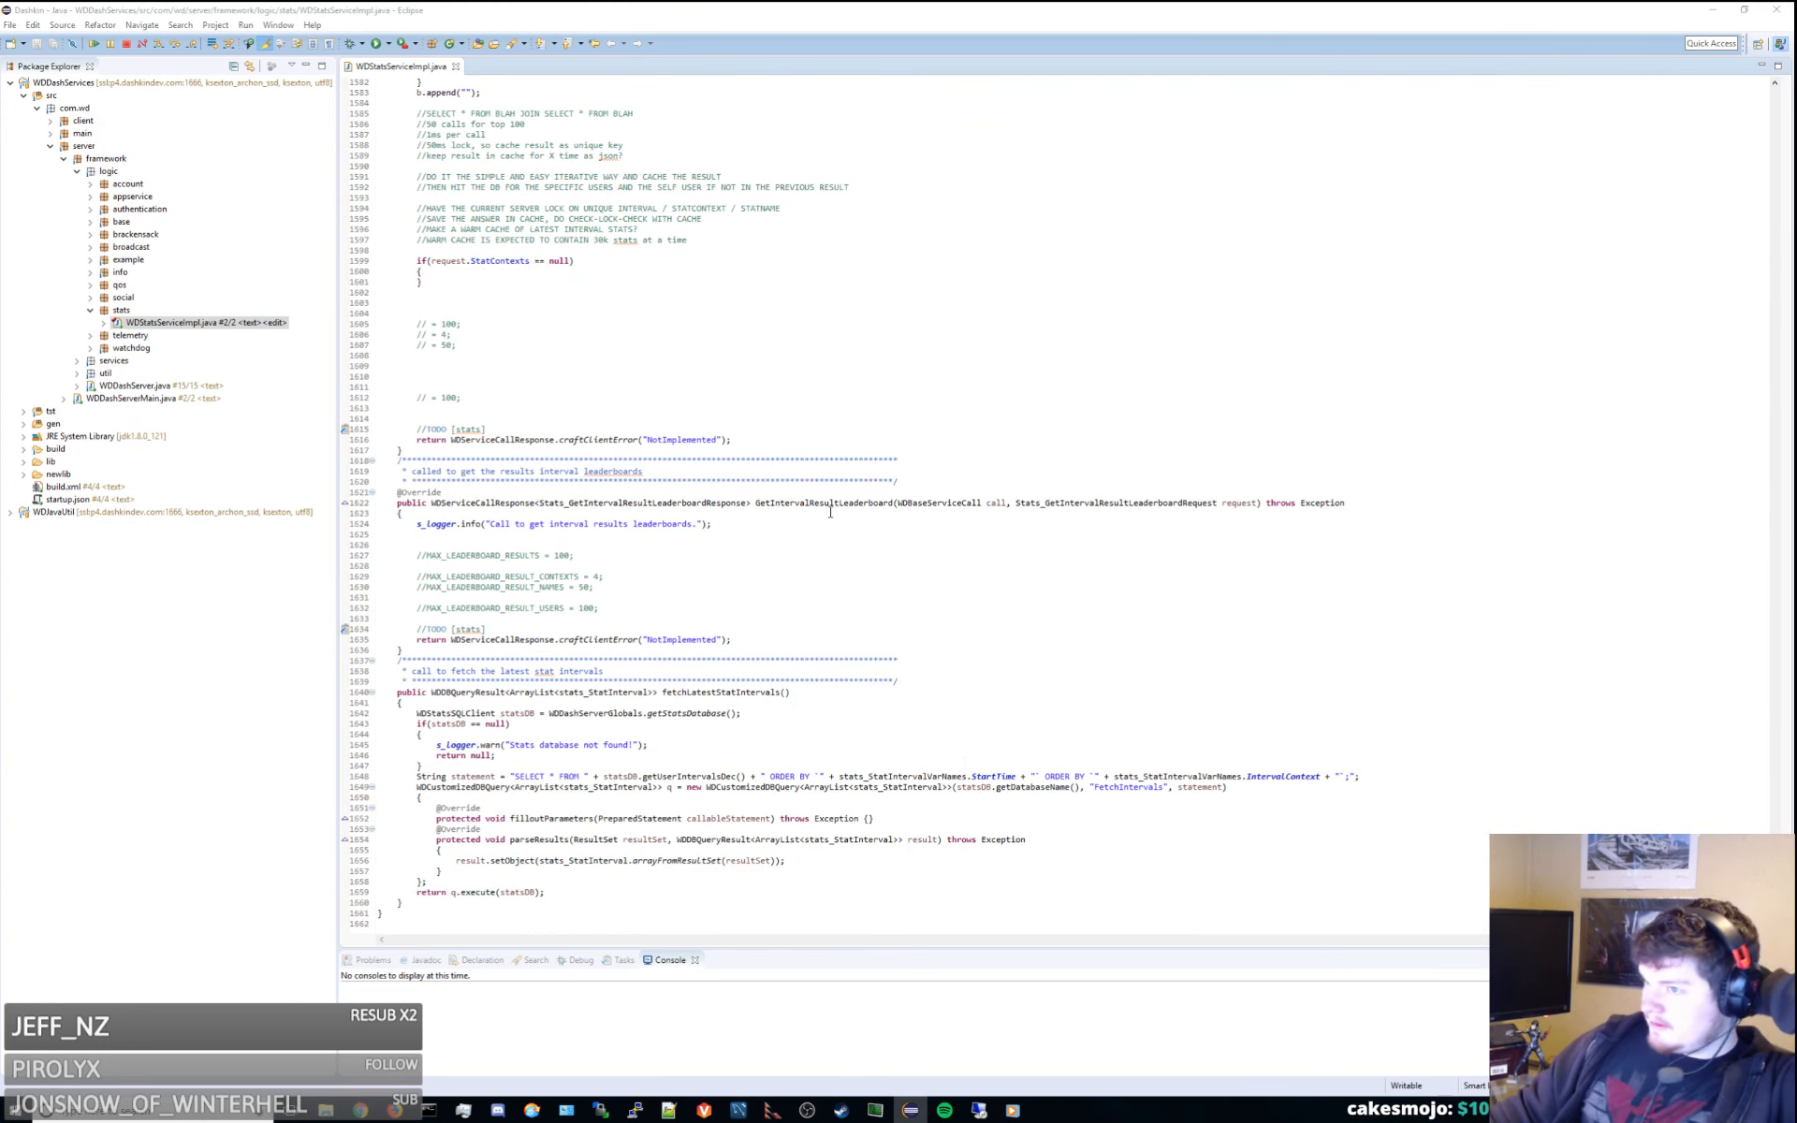
scroll(810, 493, "up", 5)
scroll(804, 486, "up", 15)
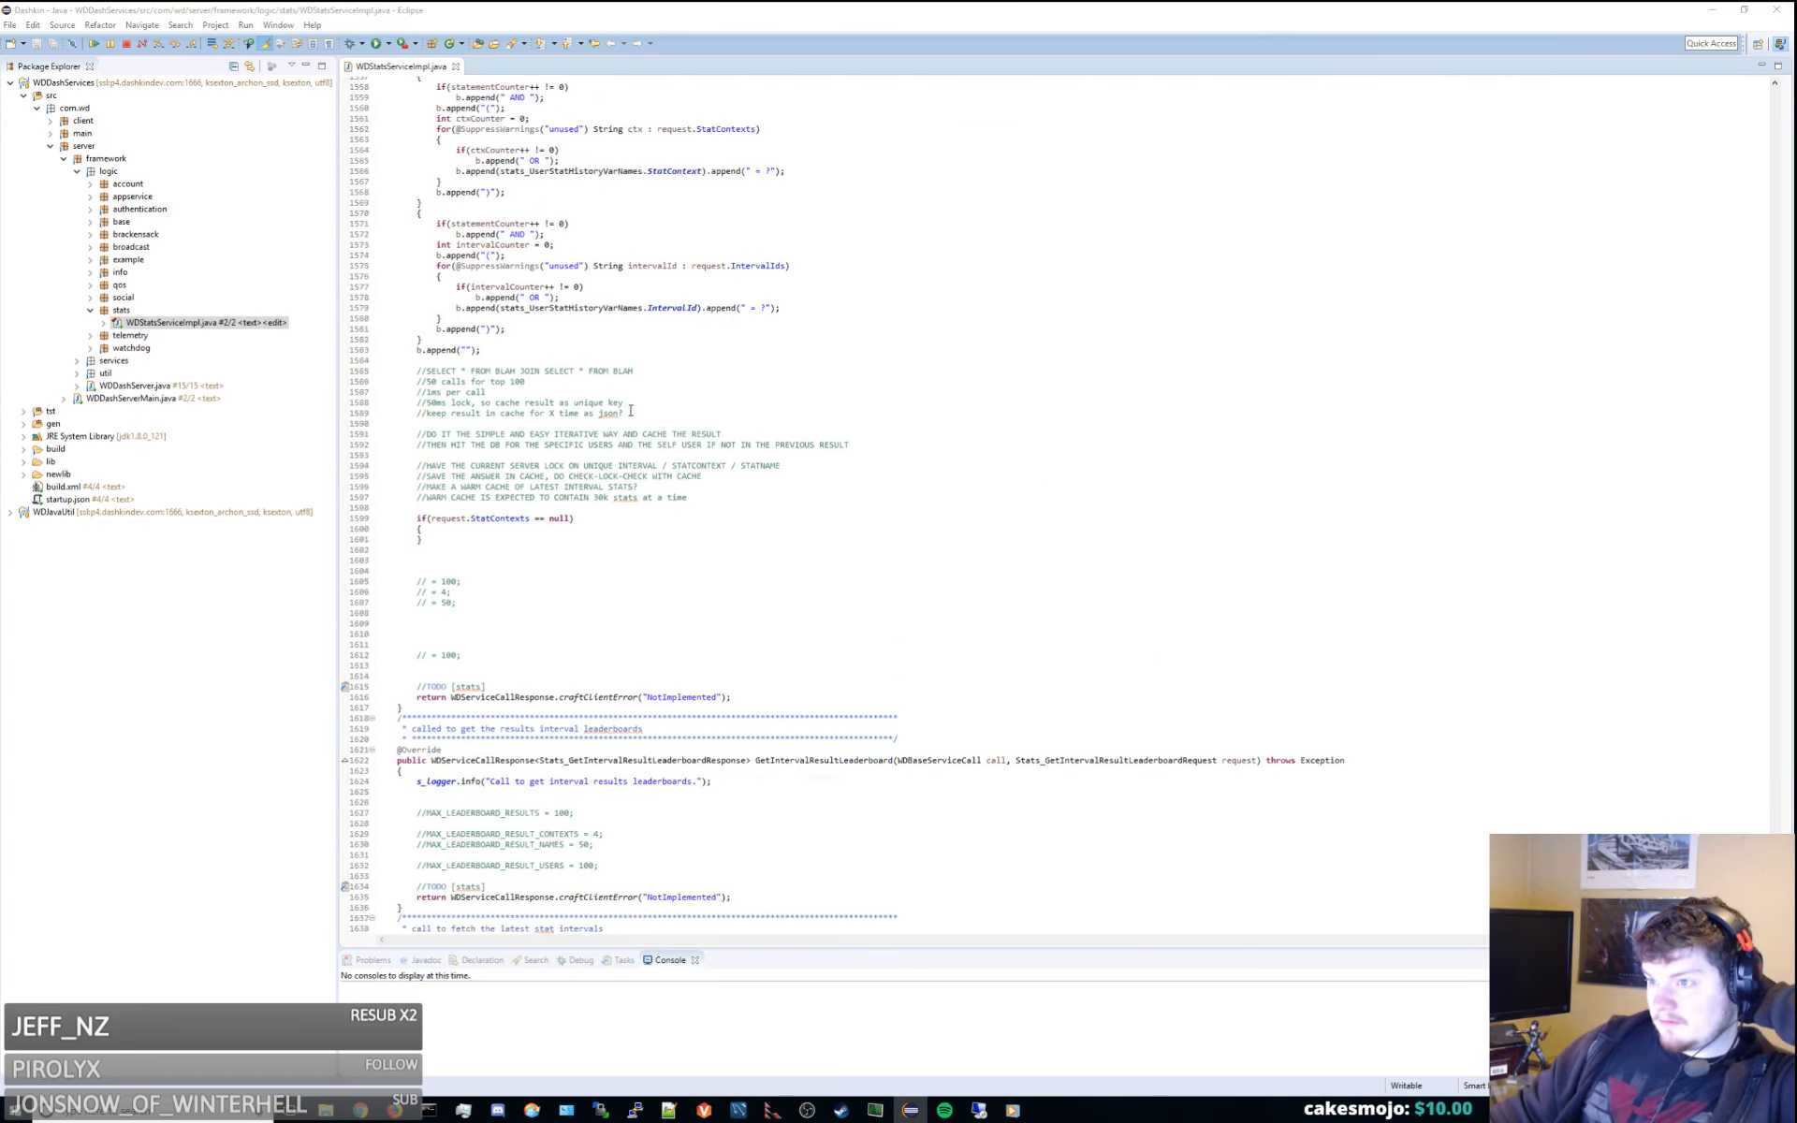
scroll(628, 407, "up", 5)
scroll(627, 407, "down", 5)
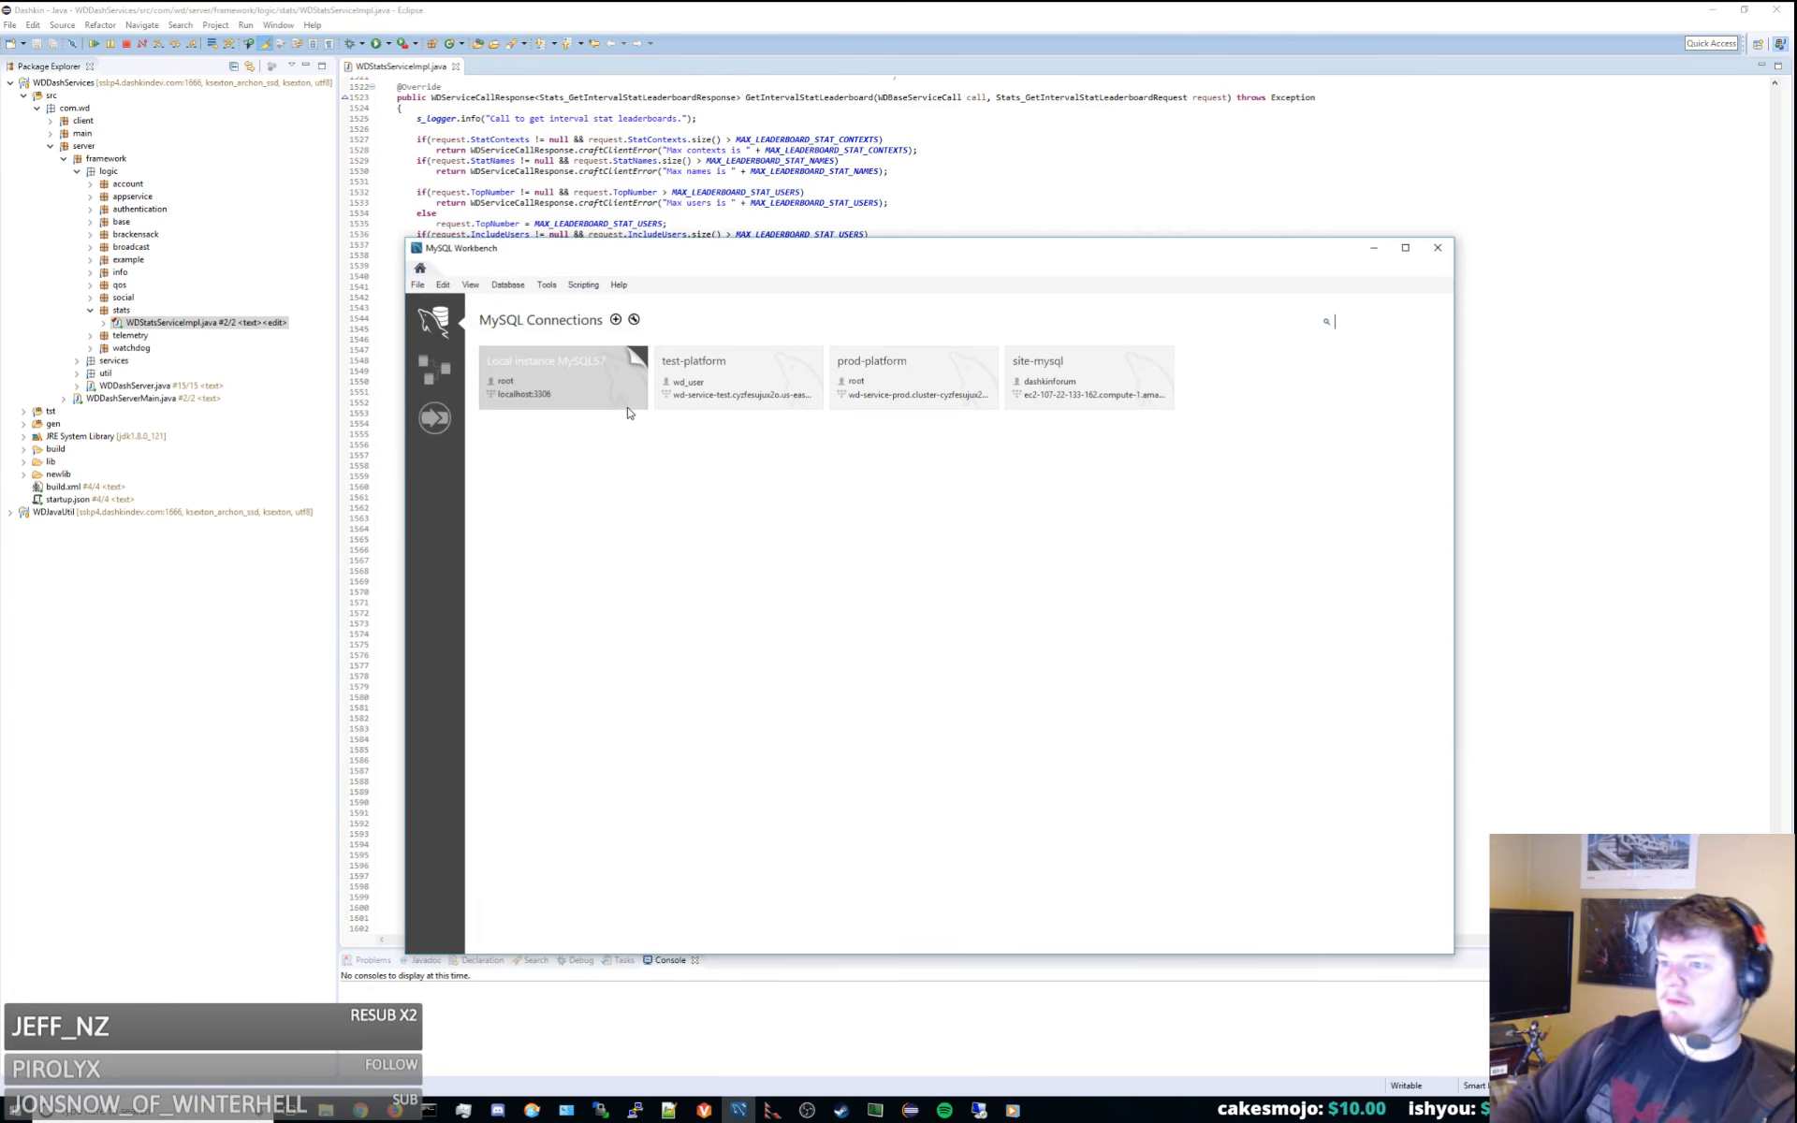
left_click_drag(735, 258, 1795, 258)
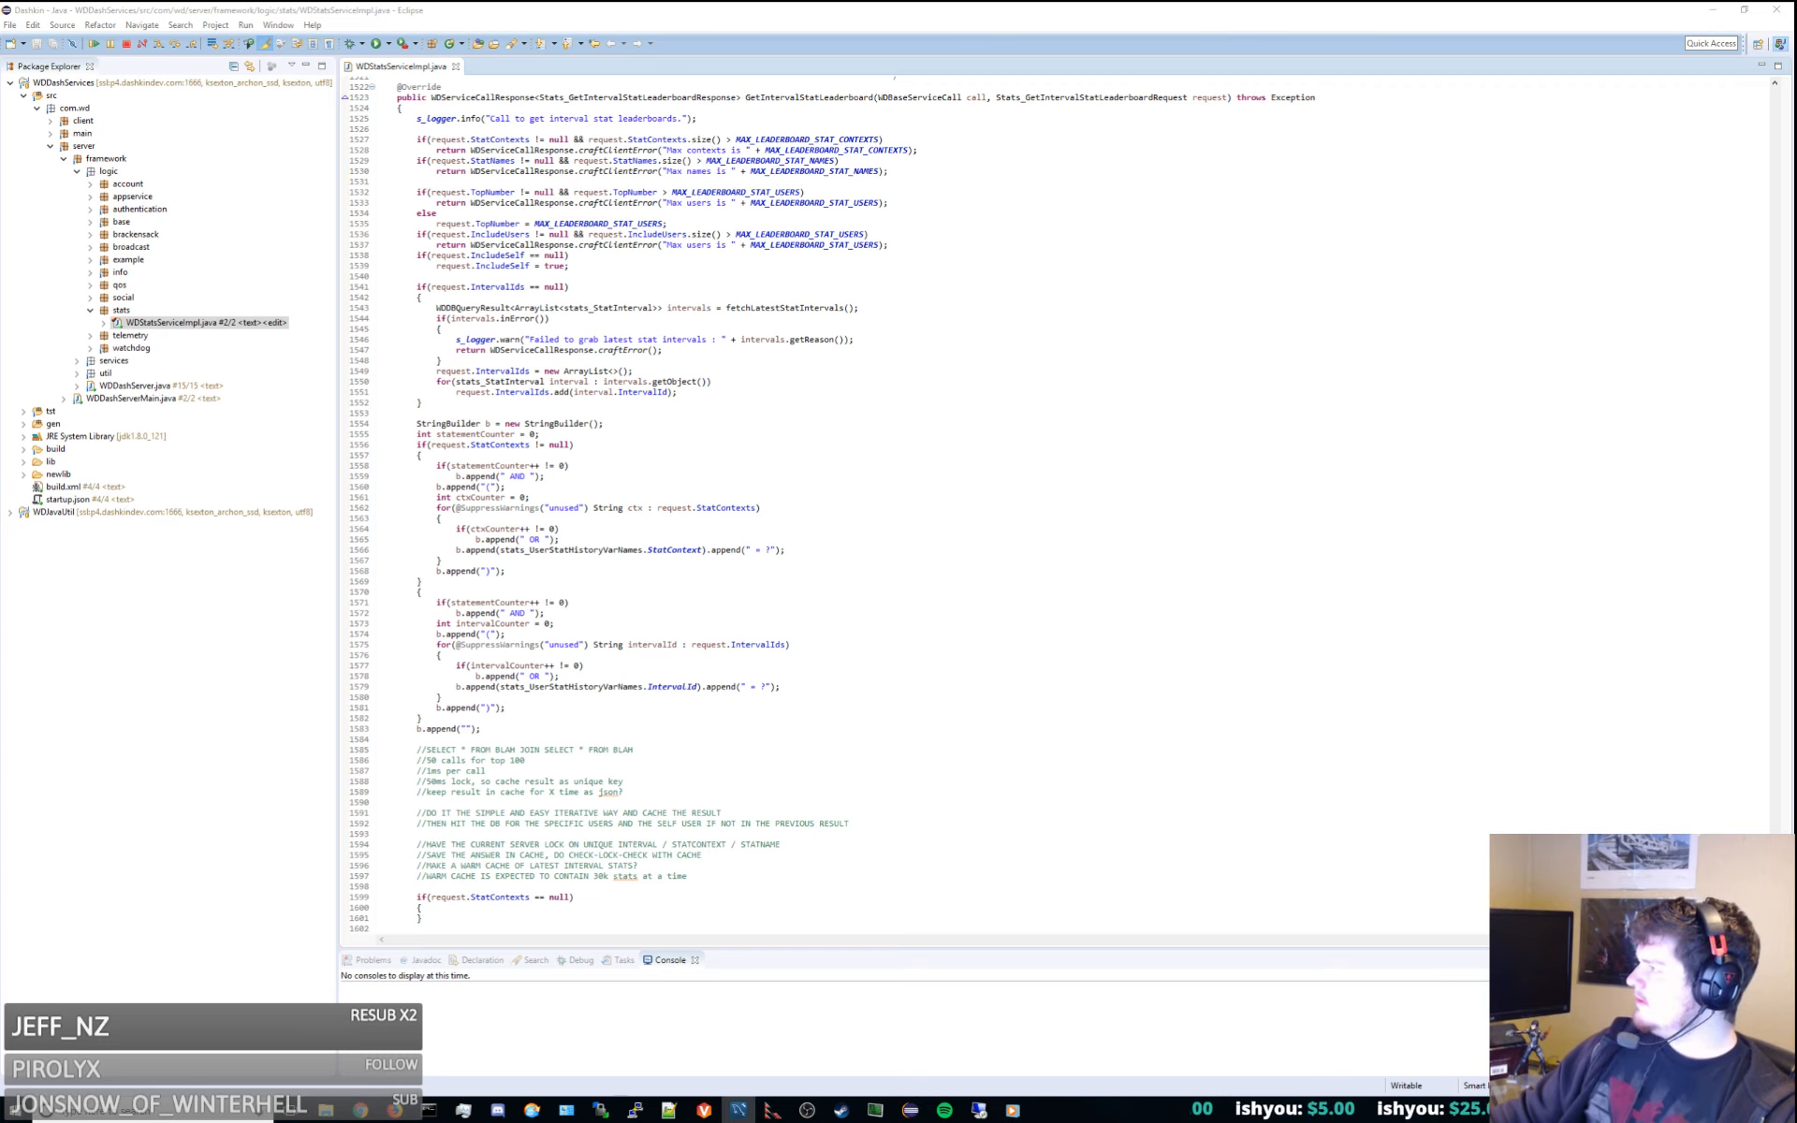
left_click(716, 447)
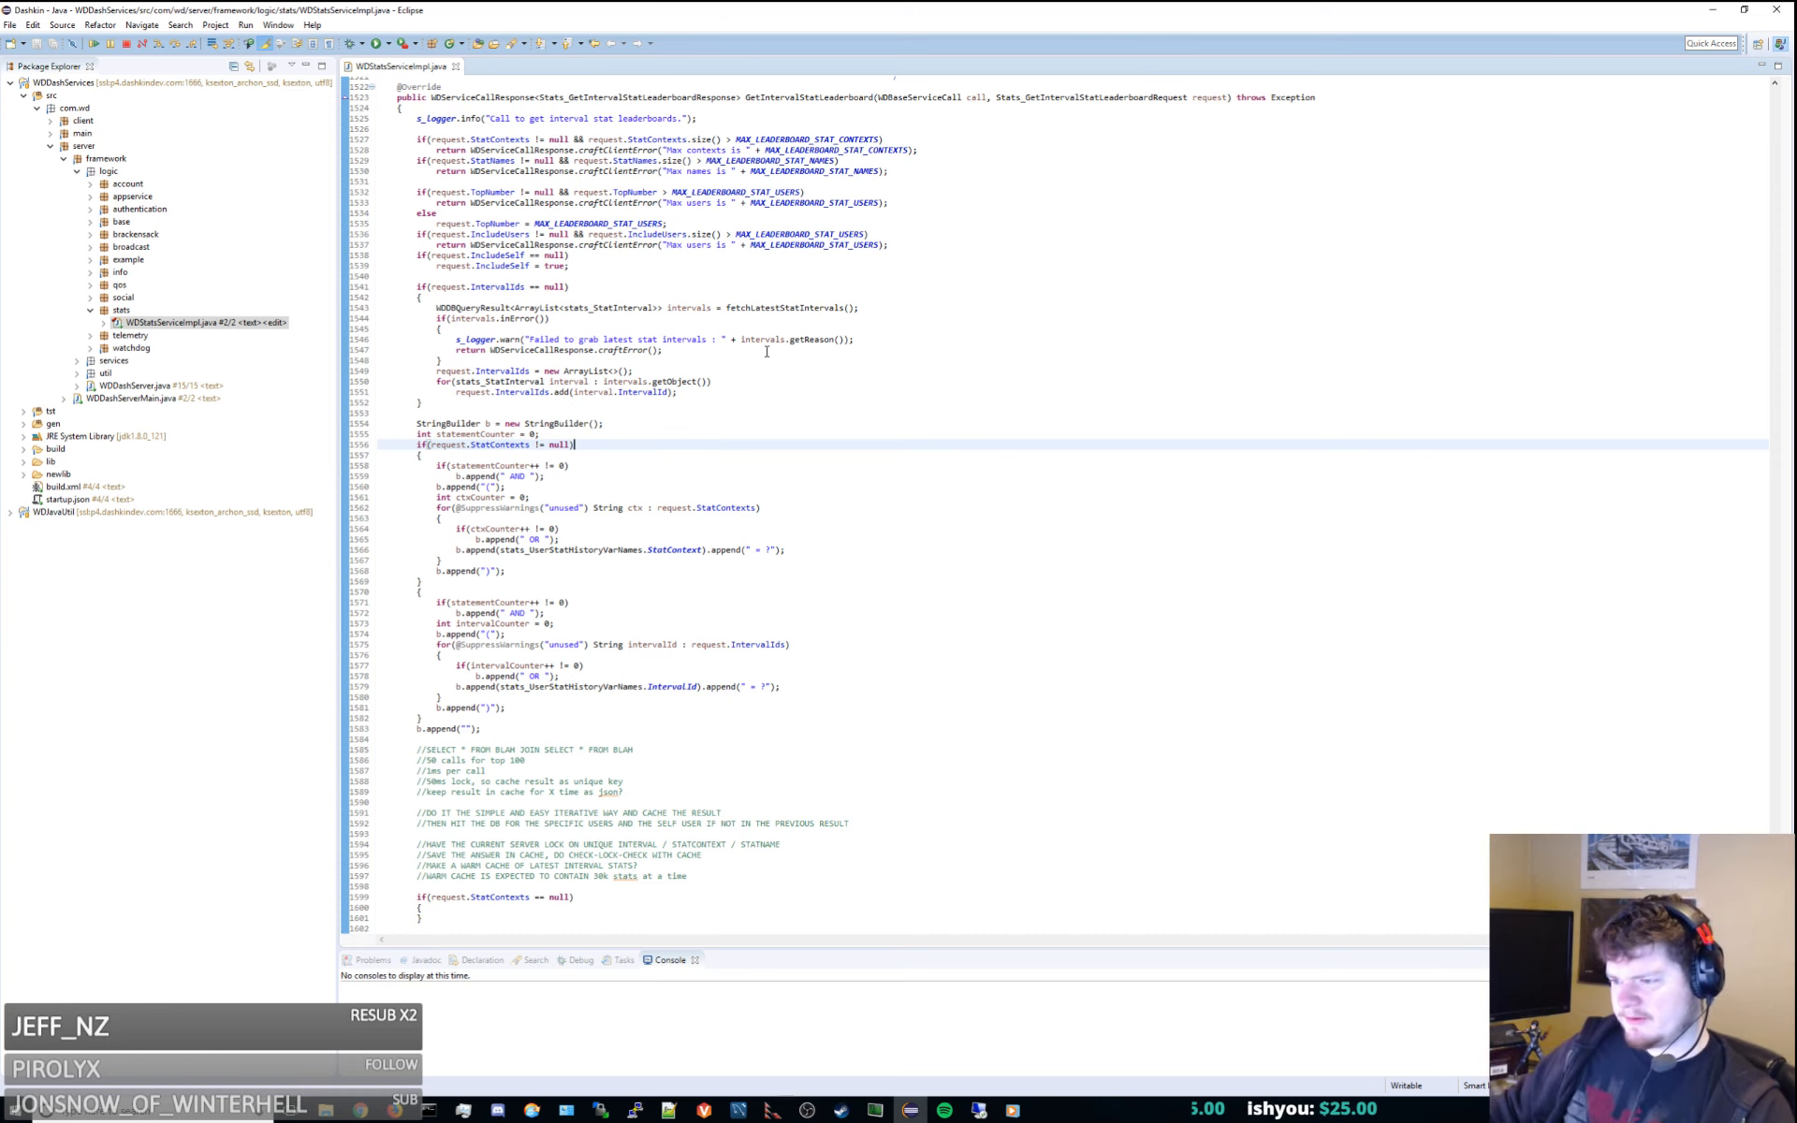
scroll(798, 475, "down", 4)
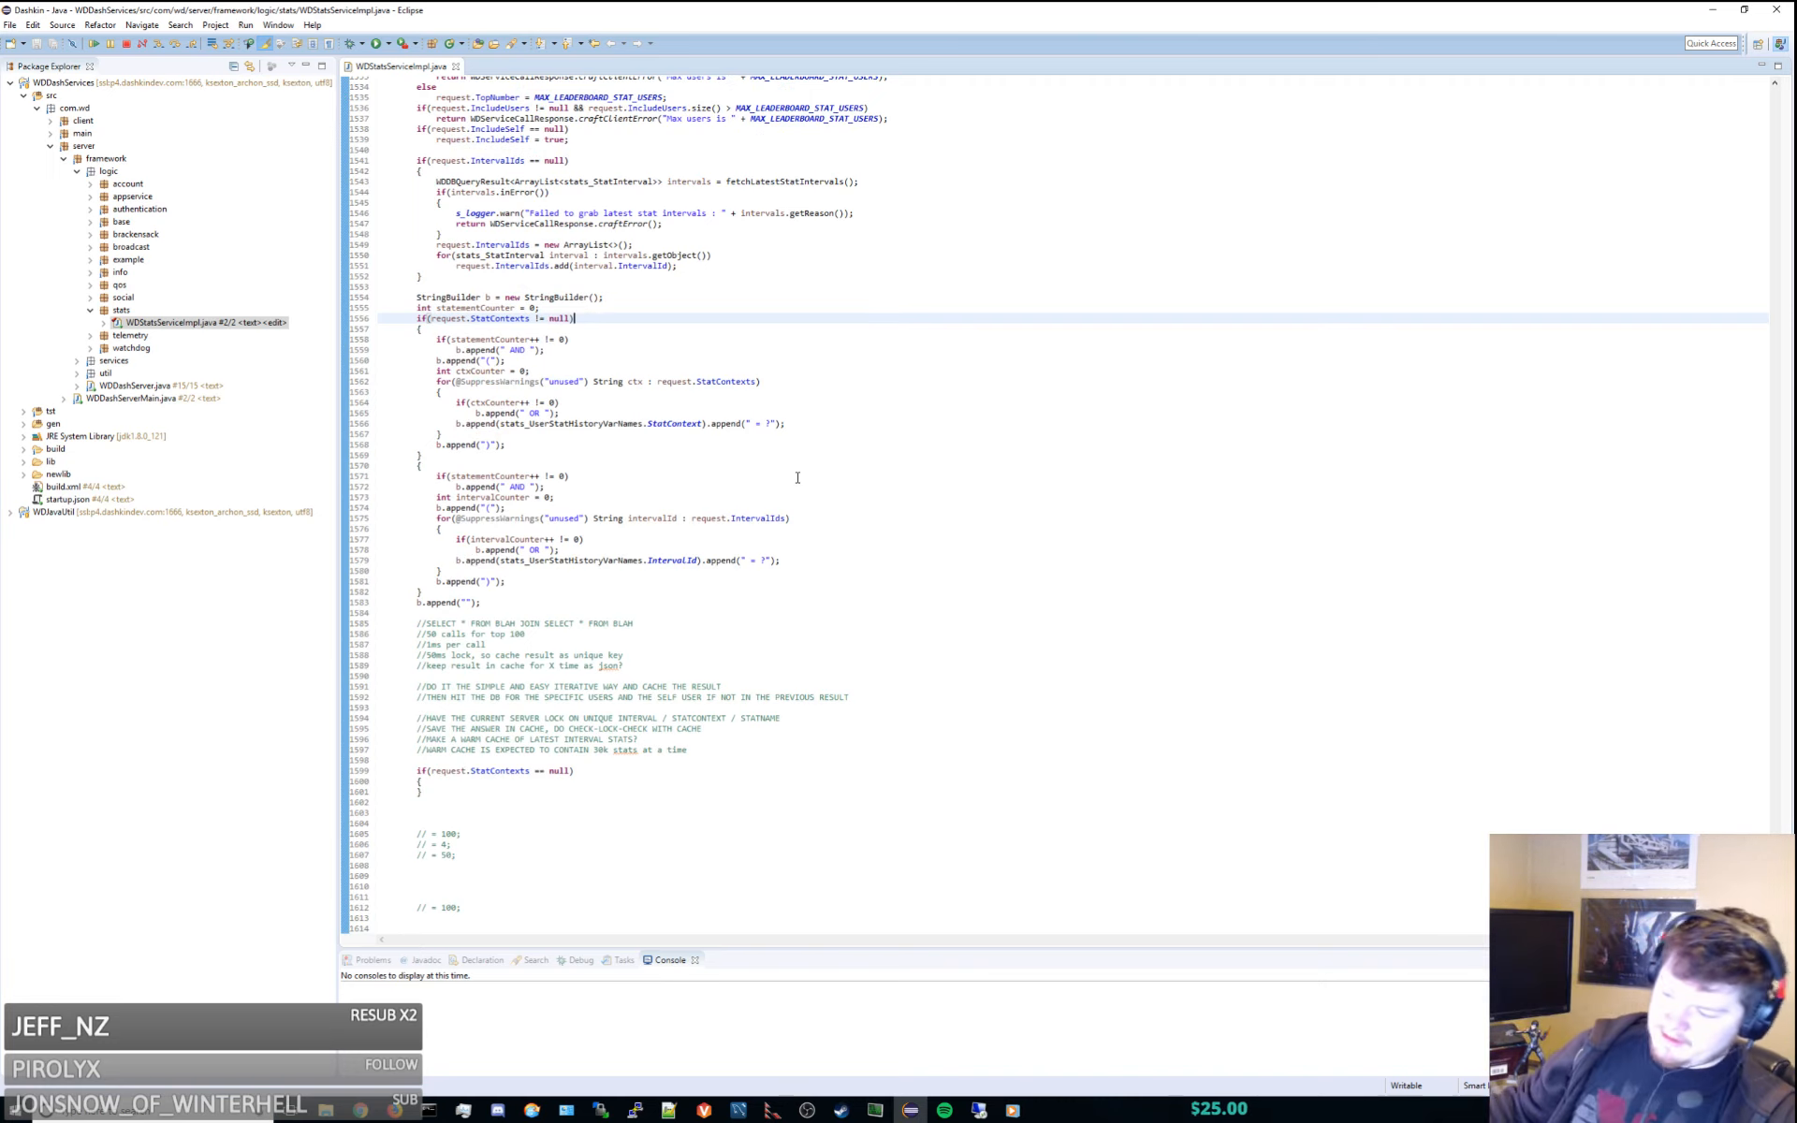
left_click(670, 1111)
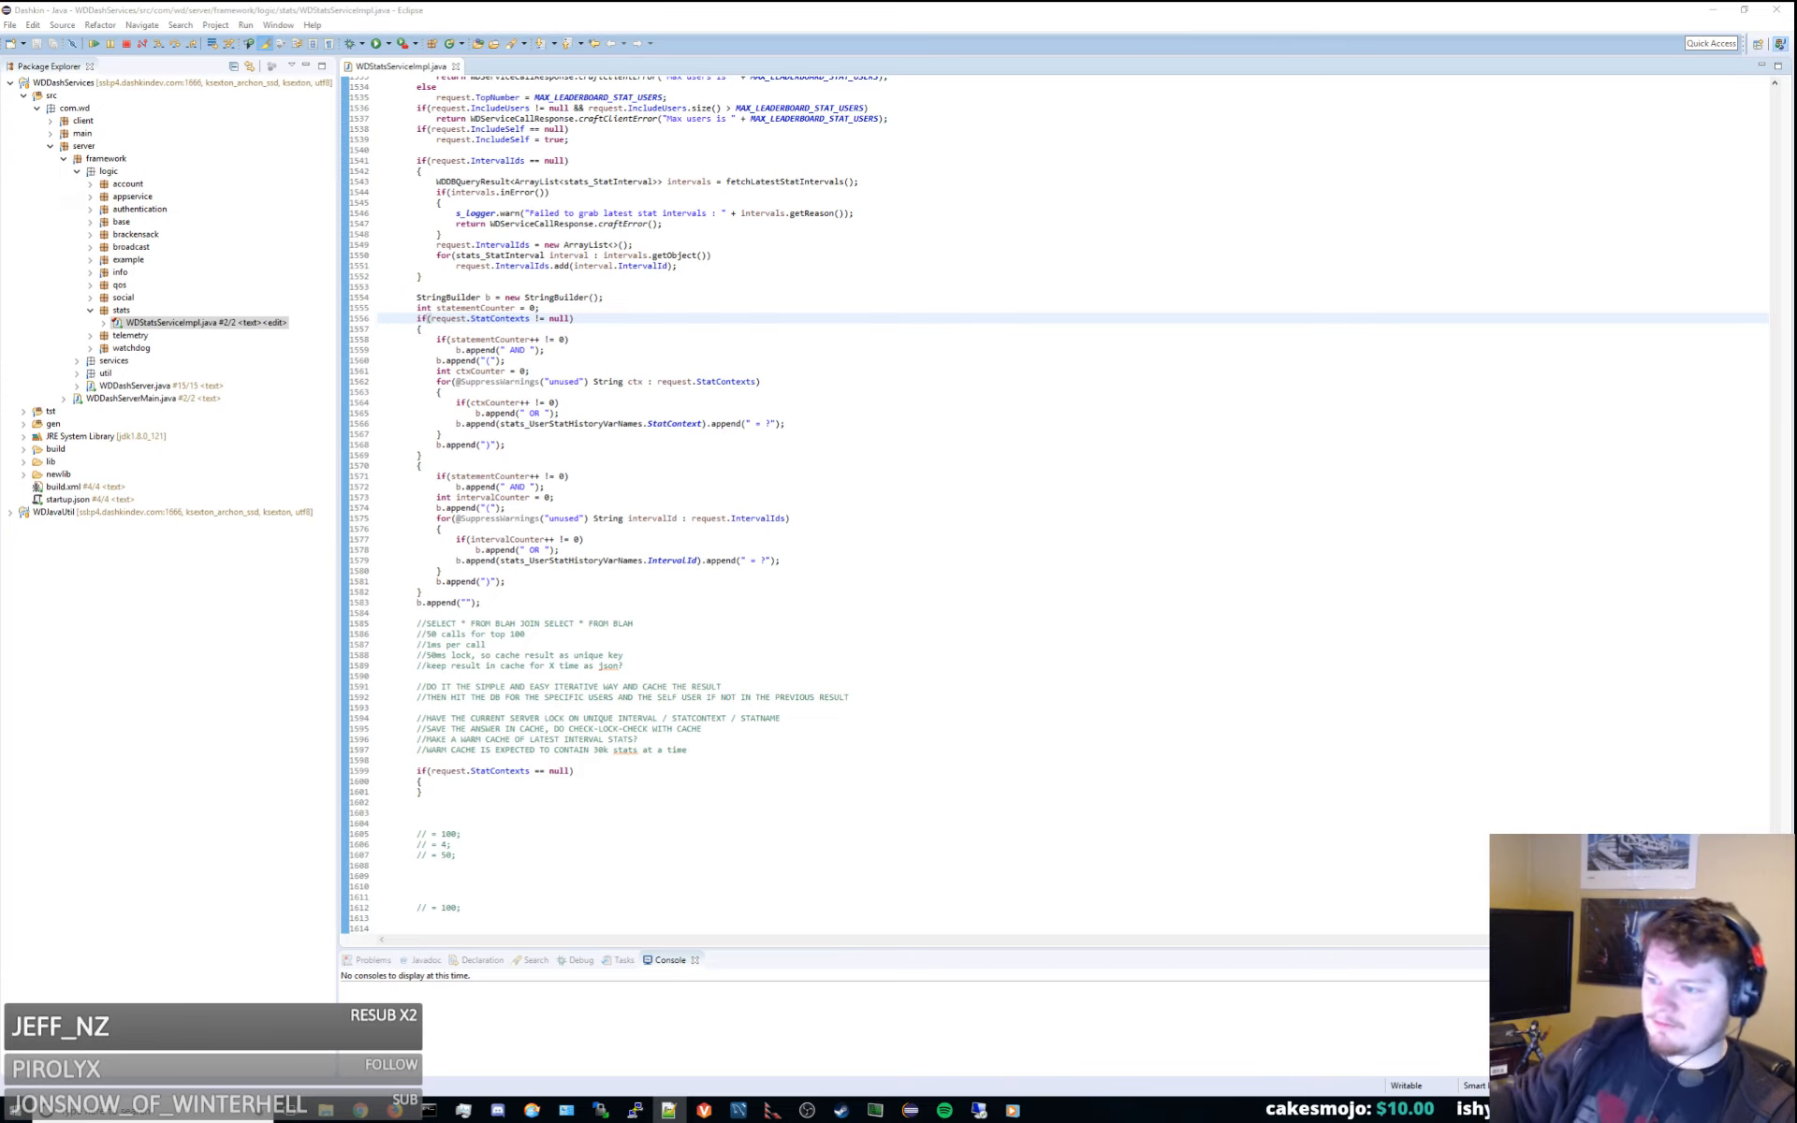
left_click(915, 500)
Search WDStatsServiceImpl.java for uses of the MAX_LEADERBOARD_RESULT_NAMES constant
scroll(917, 491, "up", 20)
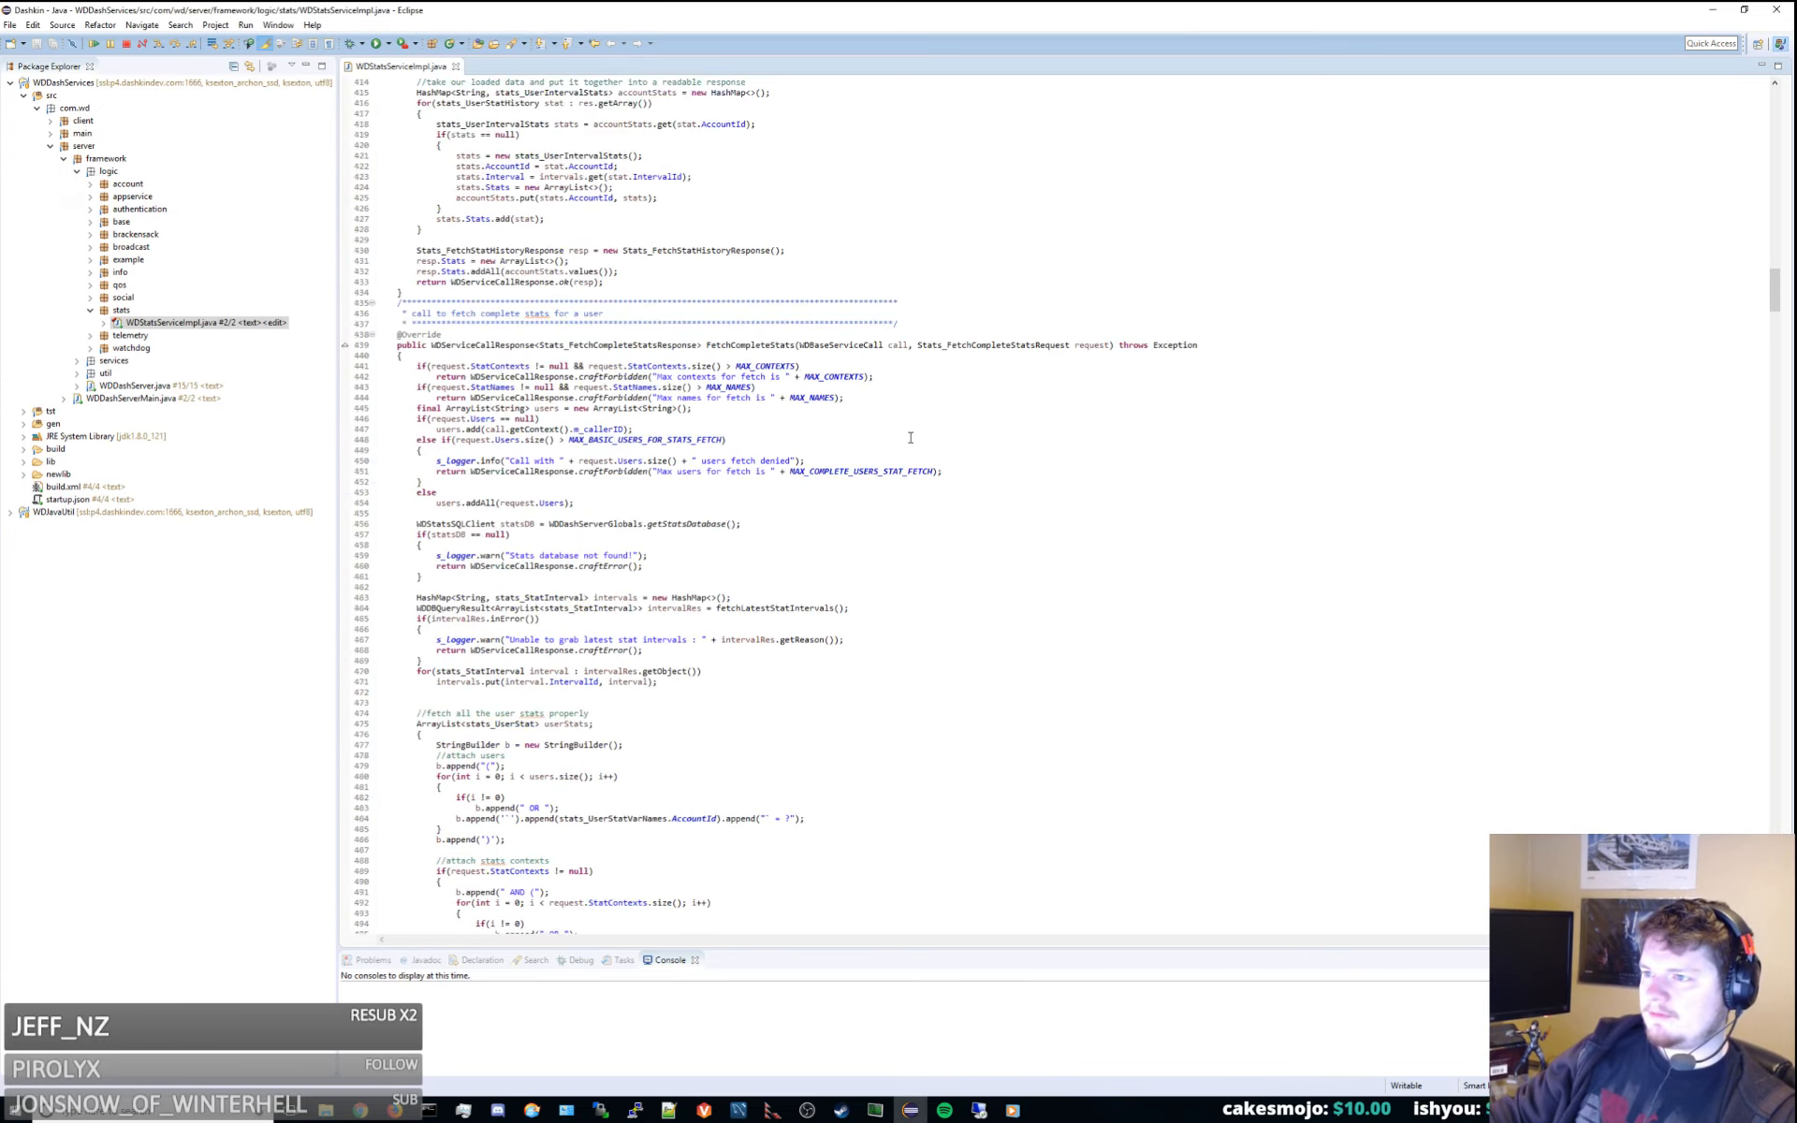
scroll(910, 435, "up", 20)
double_click(608, 535)
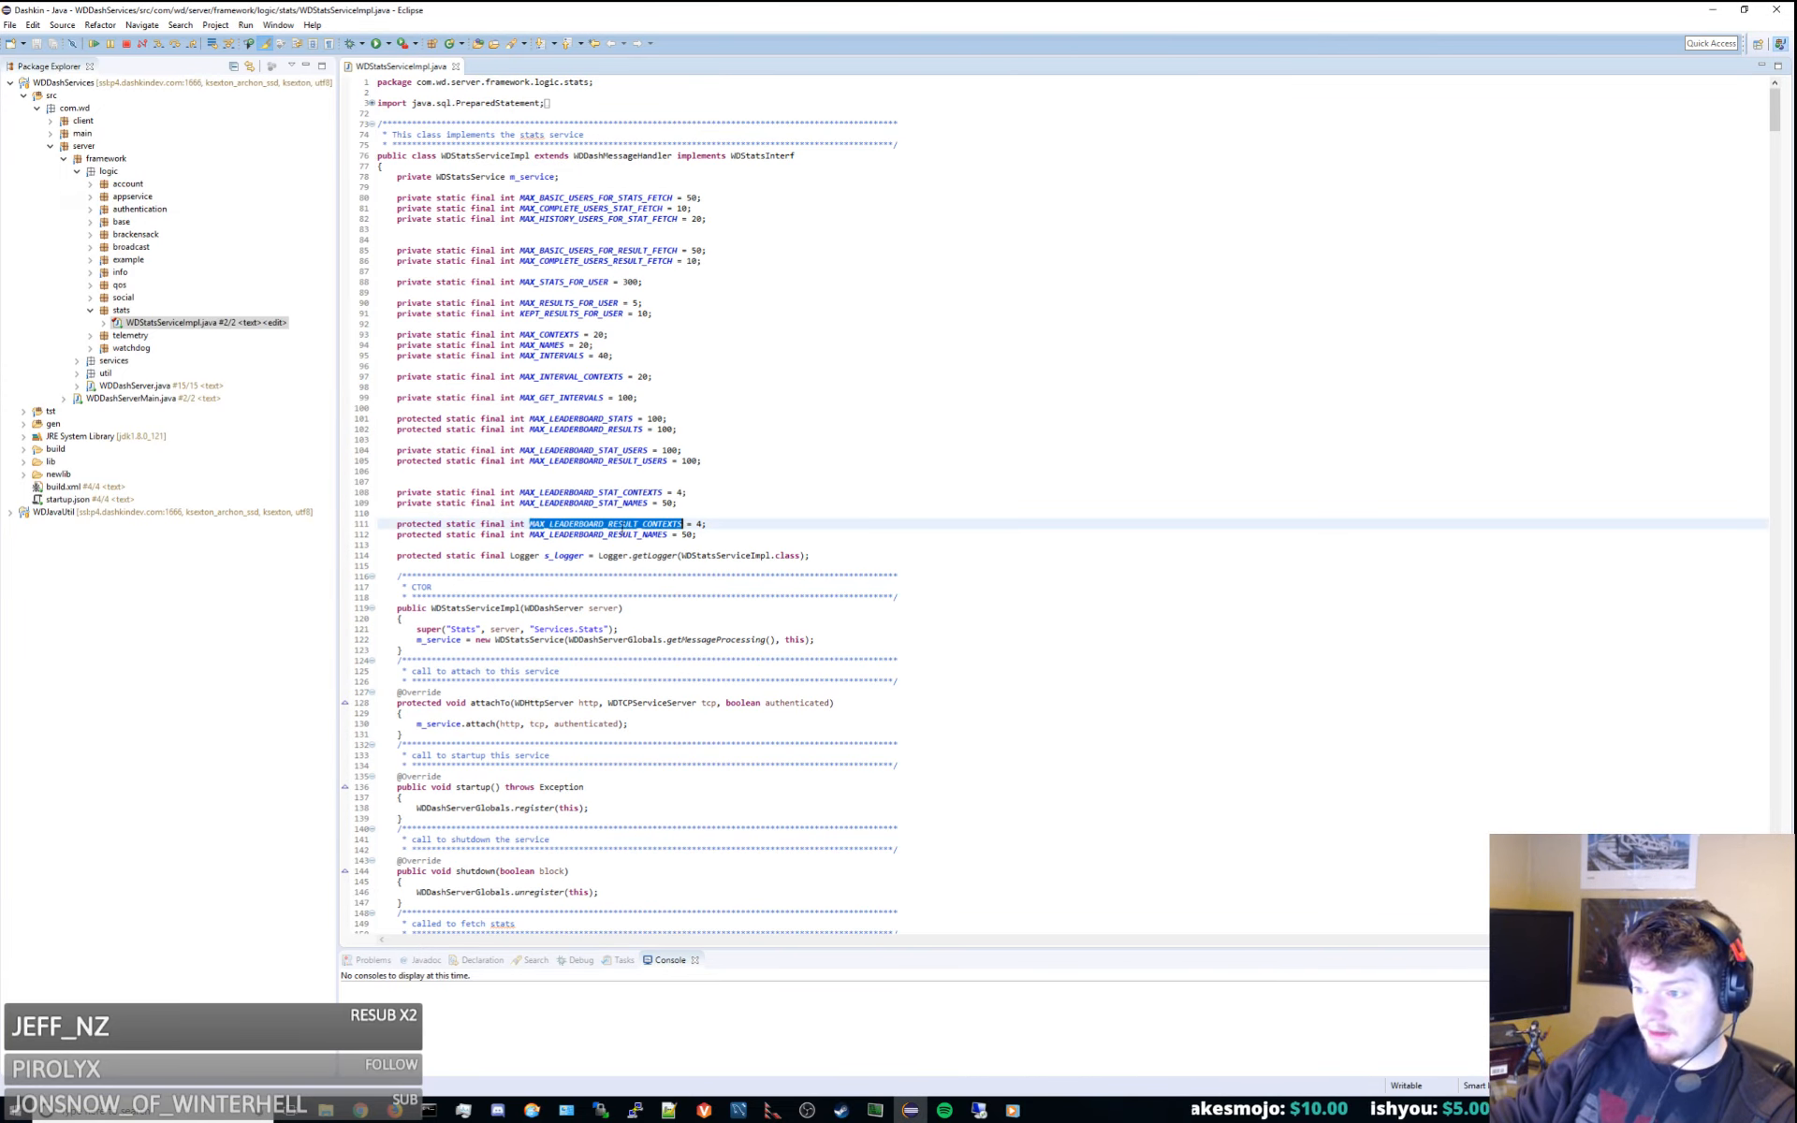
left_click(730, 533)
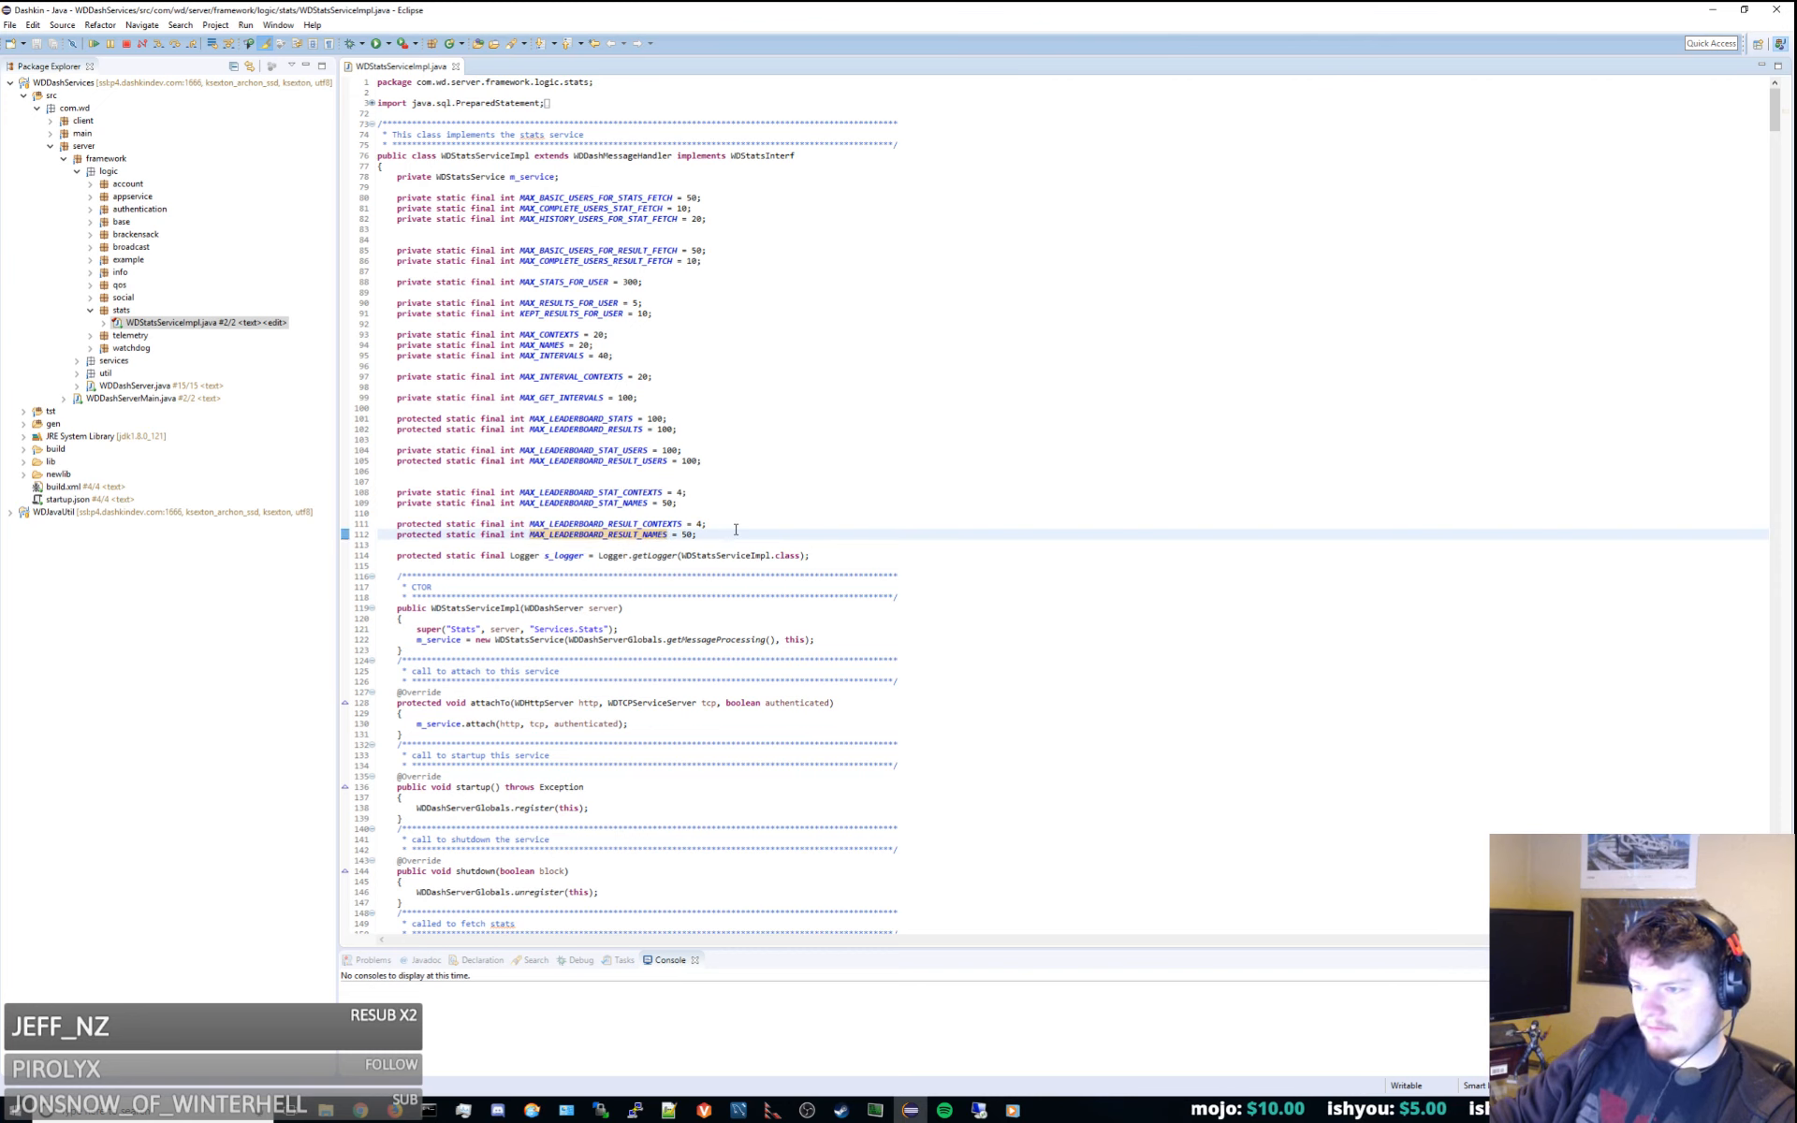
double_click(661, 530)
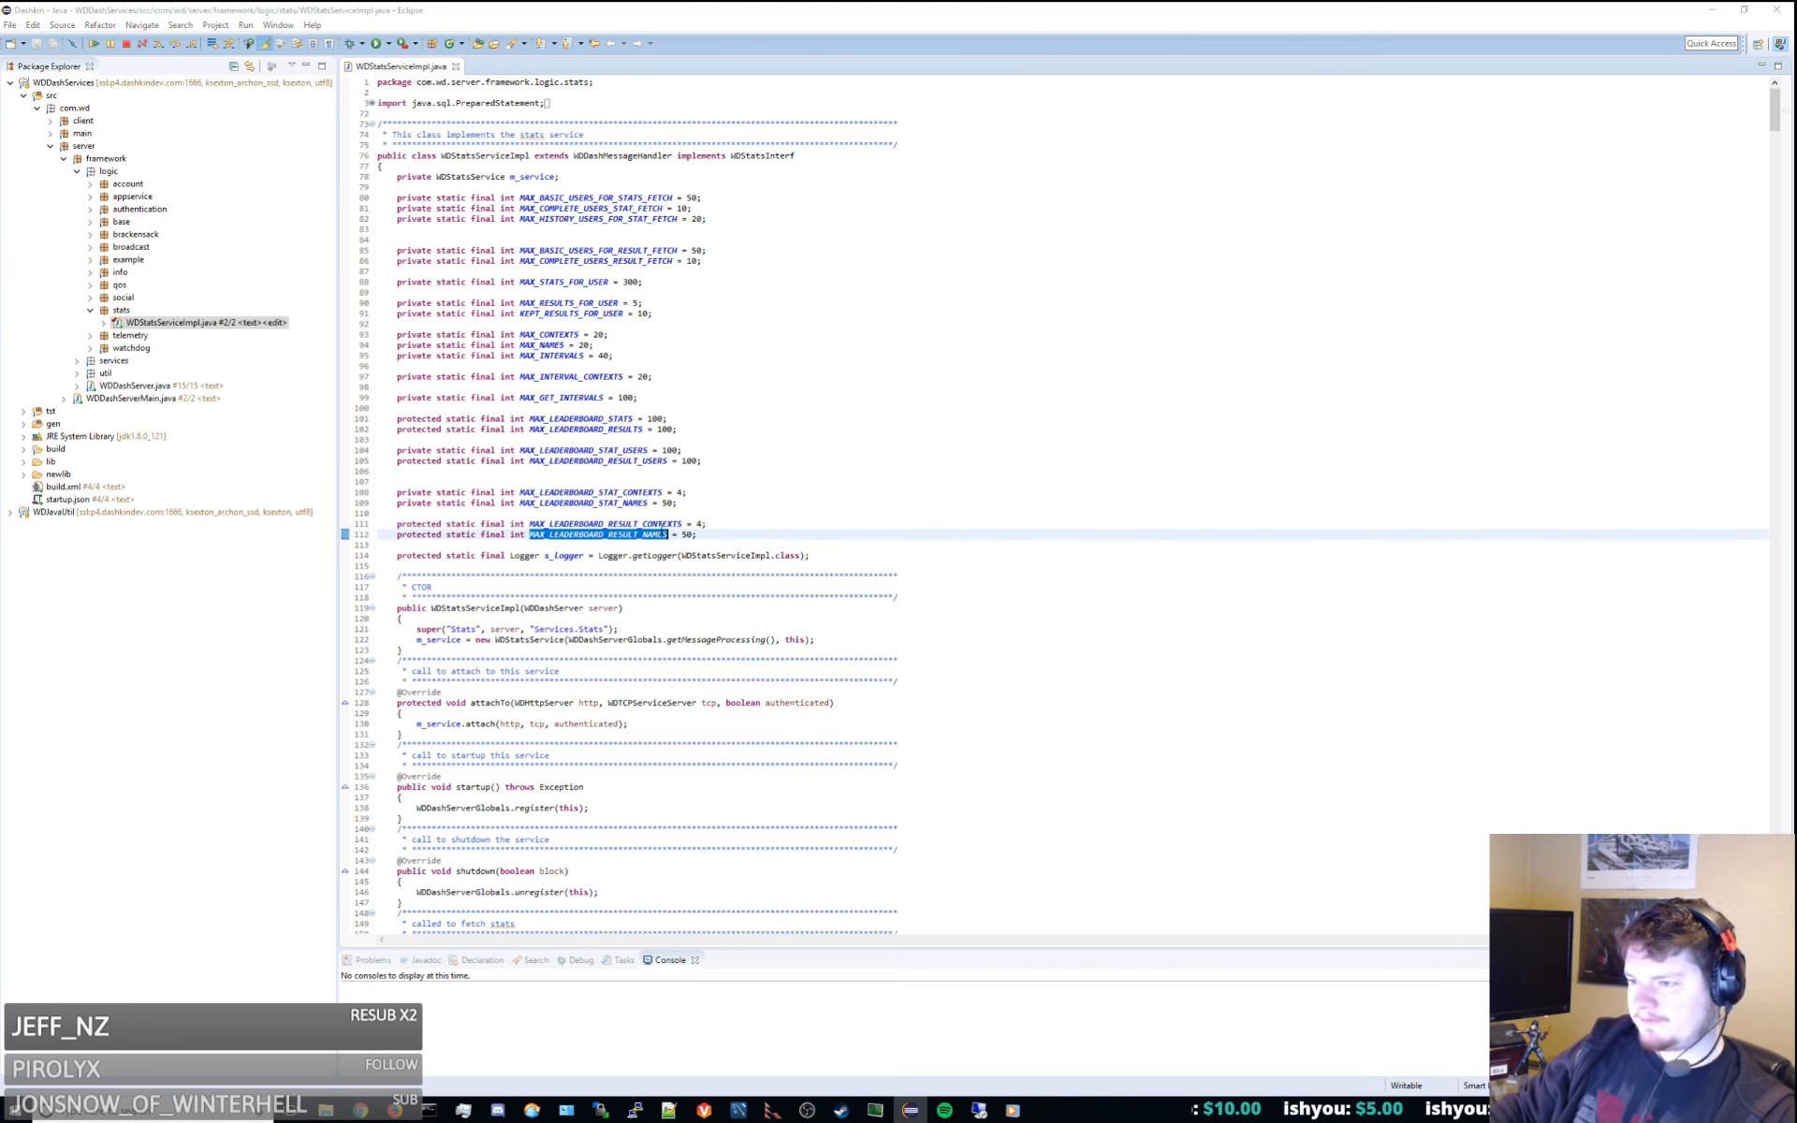
key("ctrl+f")
key("Return")
scroll(652, 417, "up", 20)
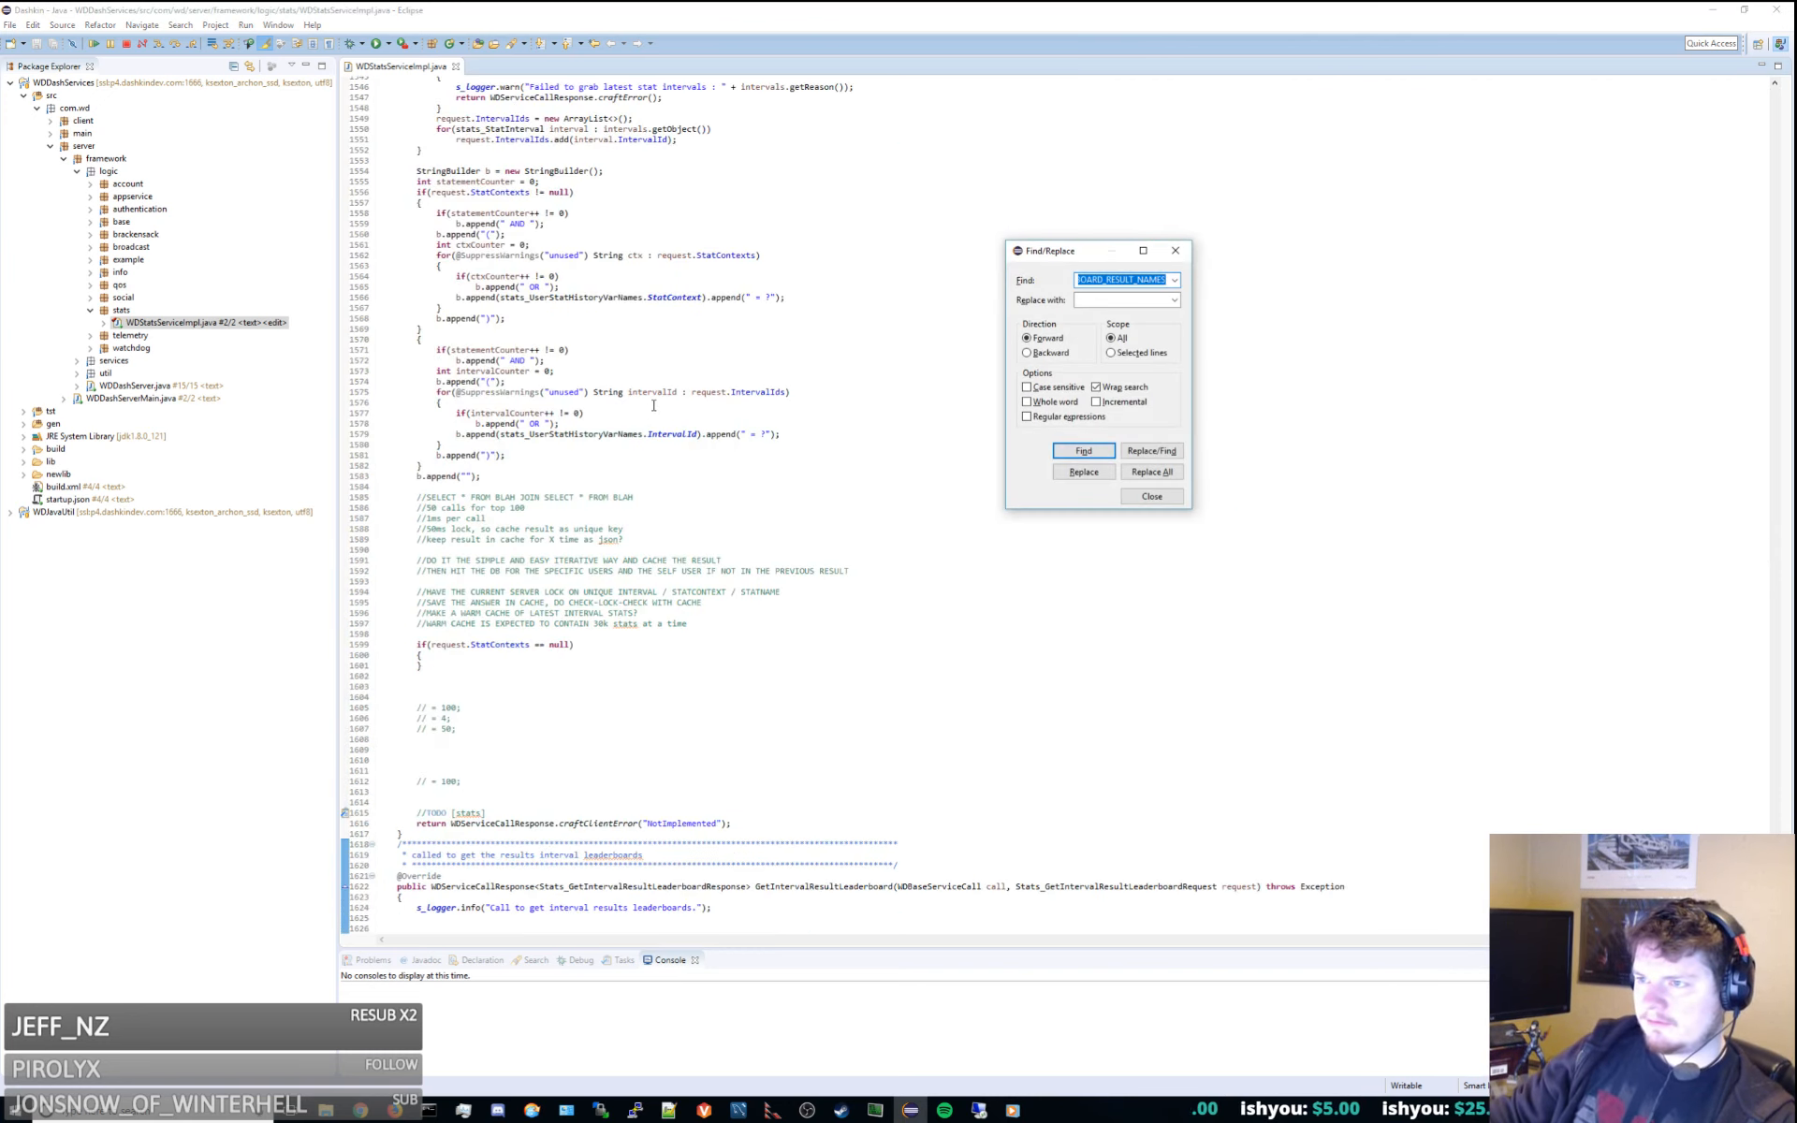
key("Escape")
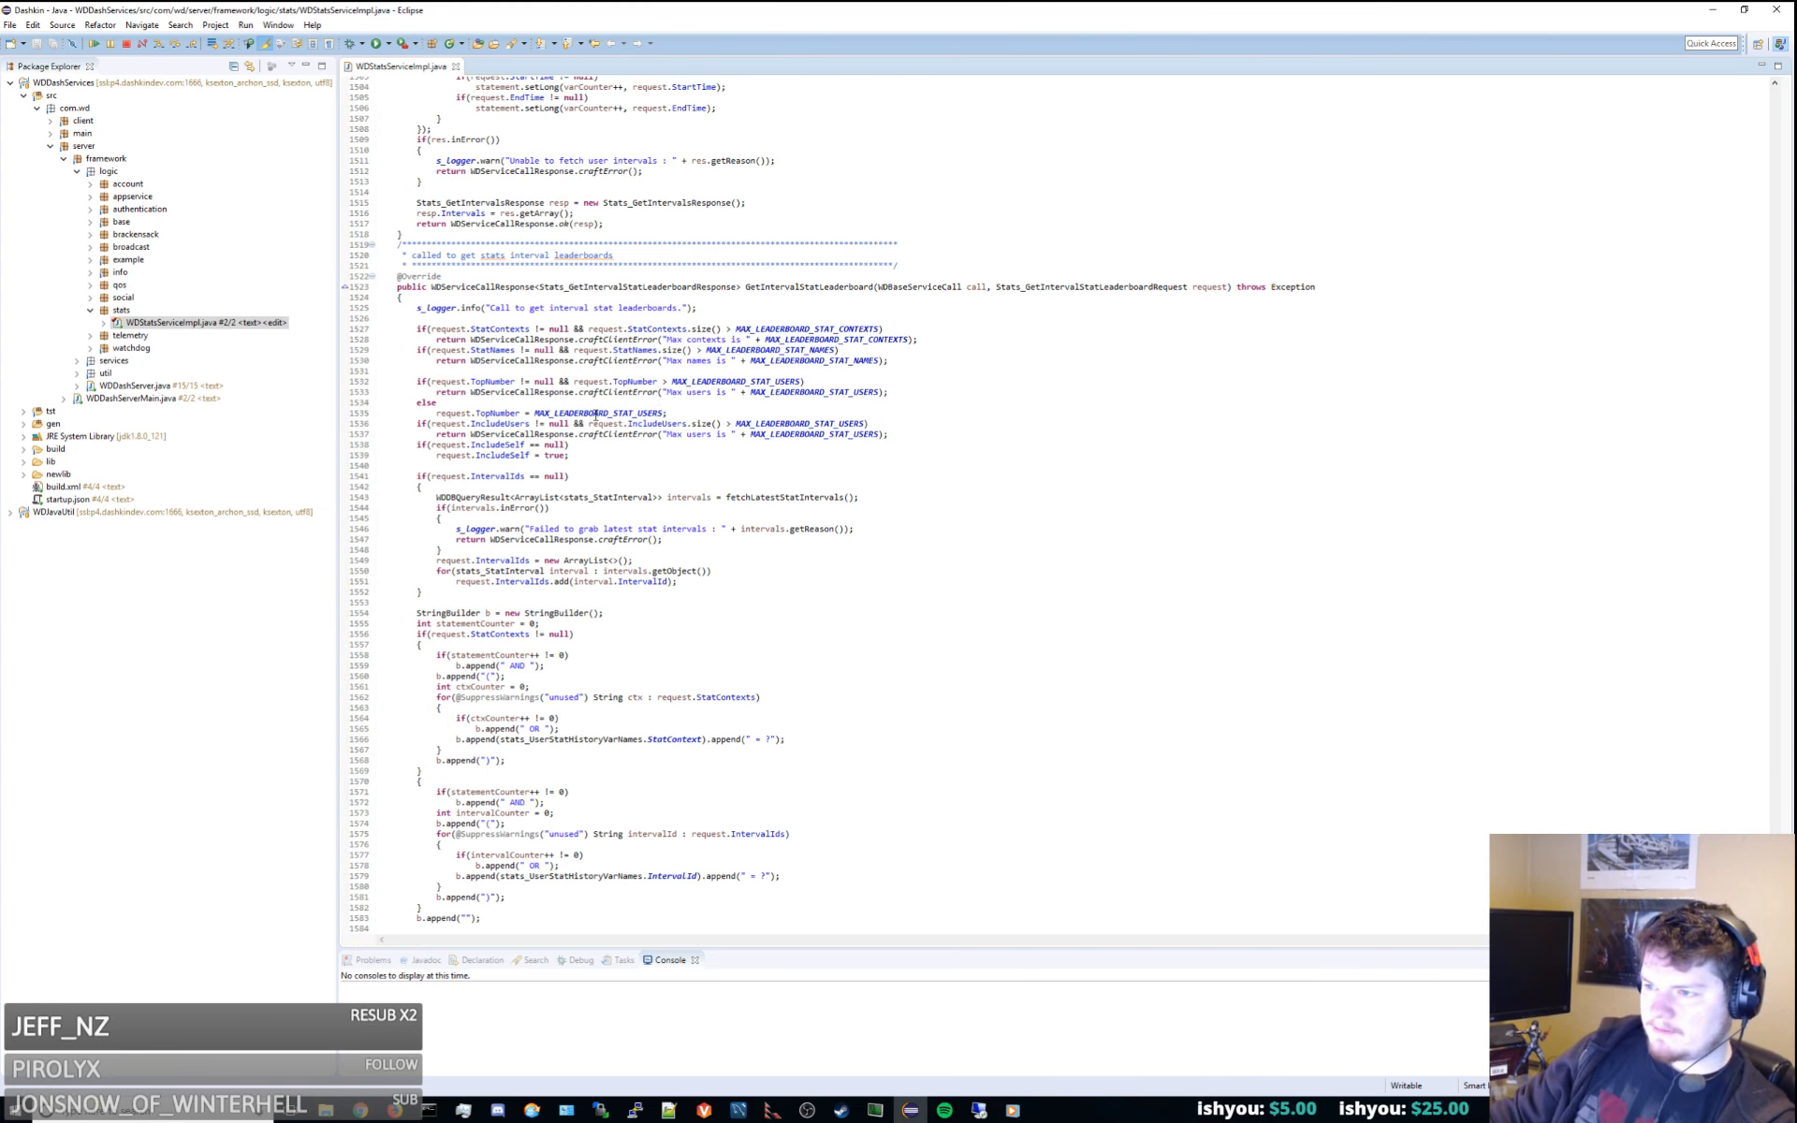
Declare a private static final int DEFAULT_LEADERBOARD_STAT_USERS = 10 directly below the MAX_LEADERBOARD_STAT_USERS constant
left_click(599, 414)
double_click(599, 413)
key("F3")
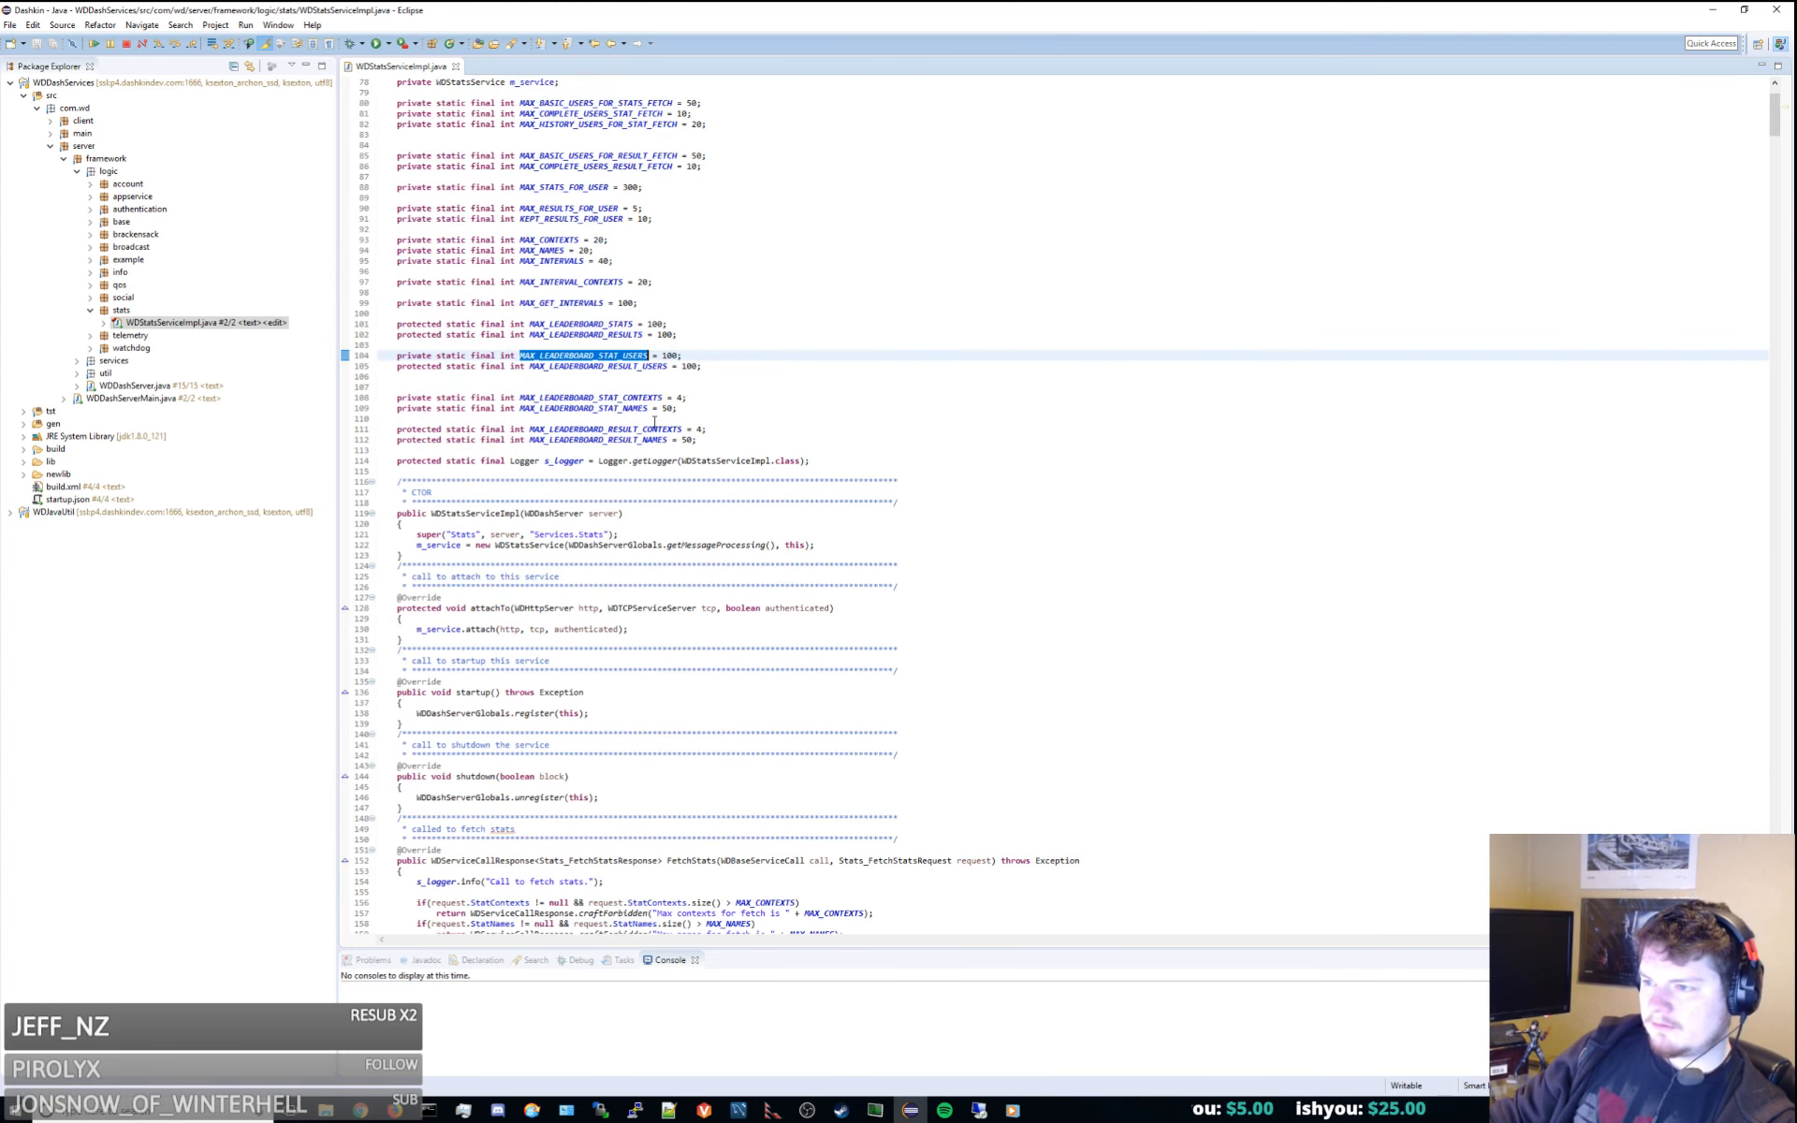
key("End")
key("Return")
type("pri")
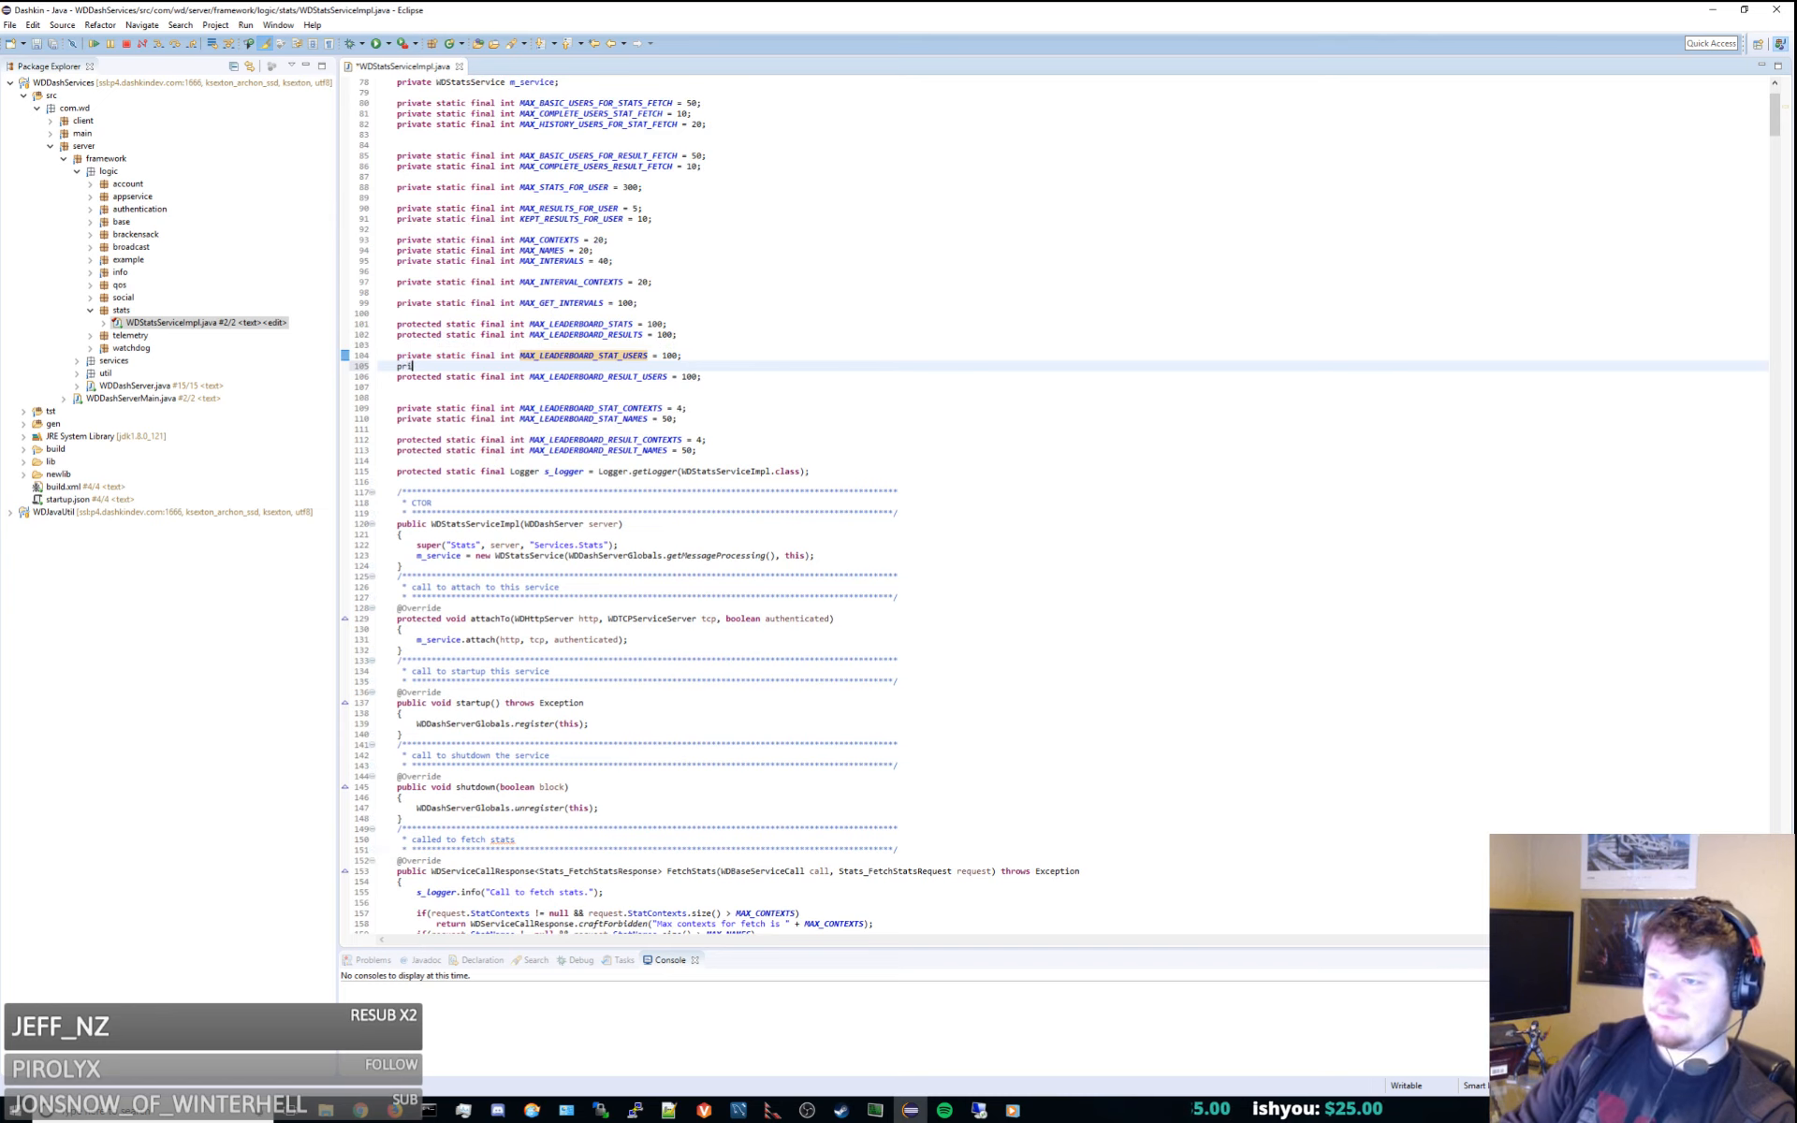
type("vate static final int ")
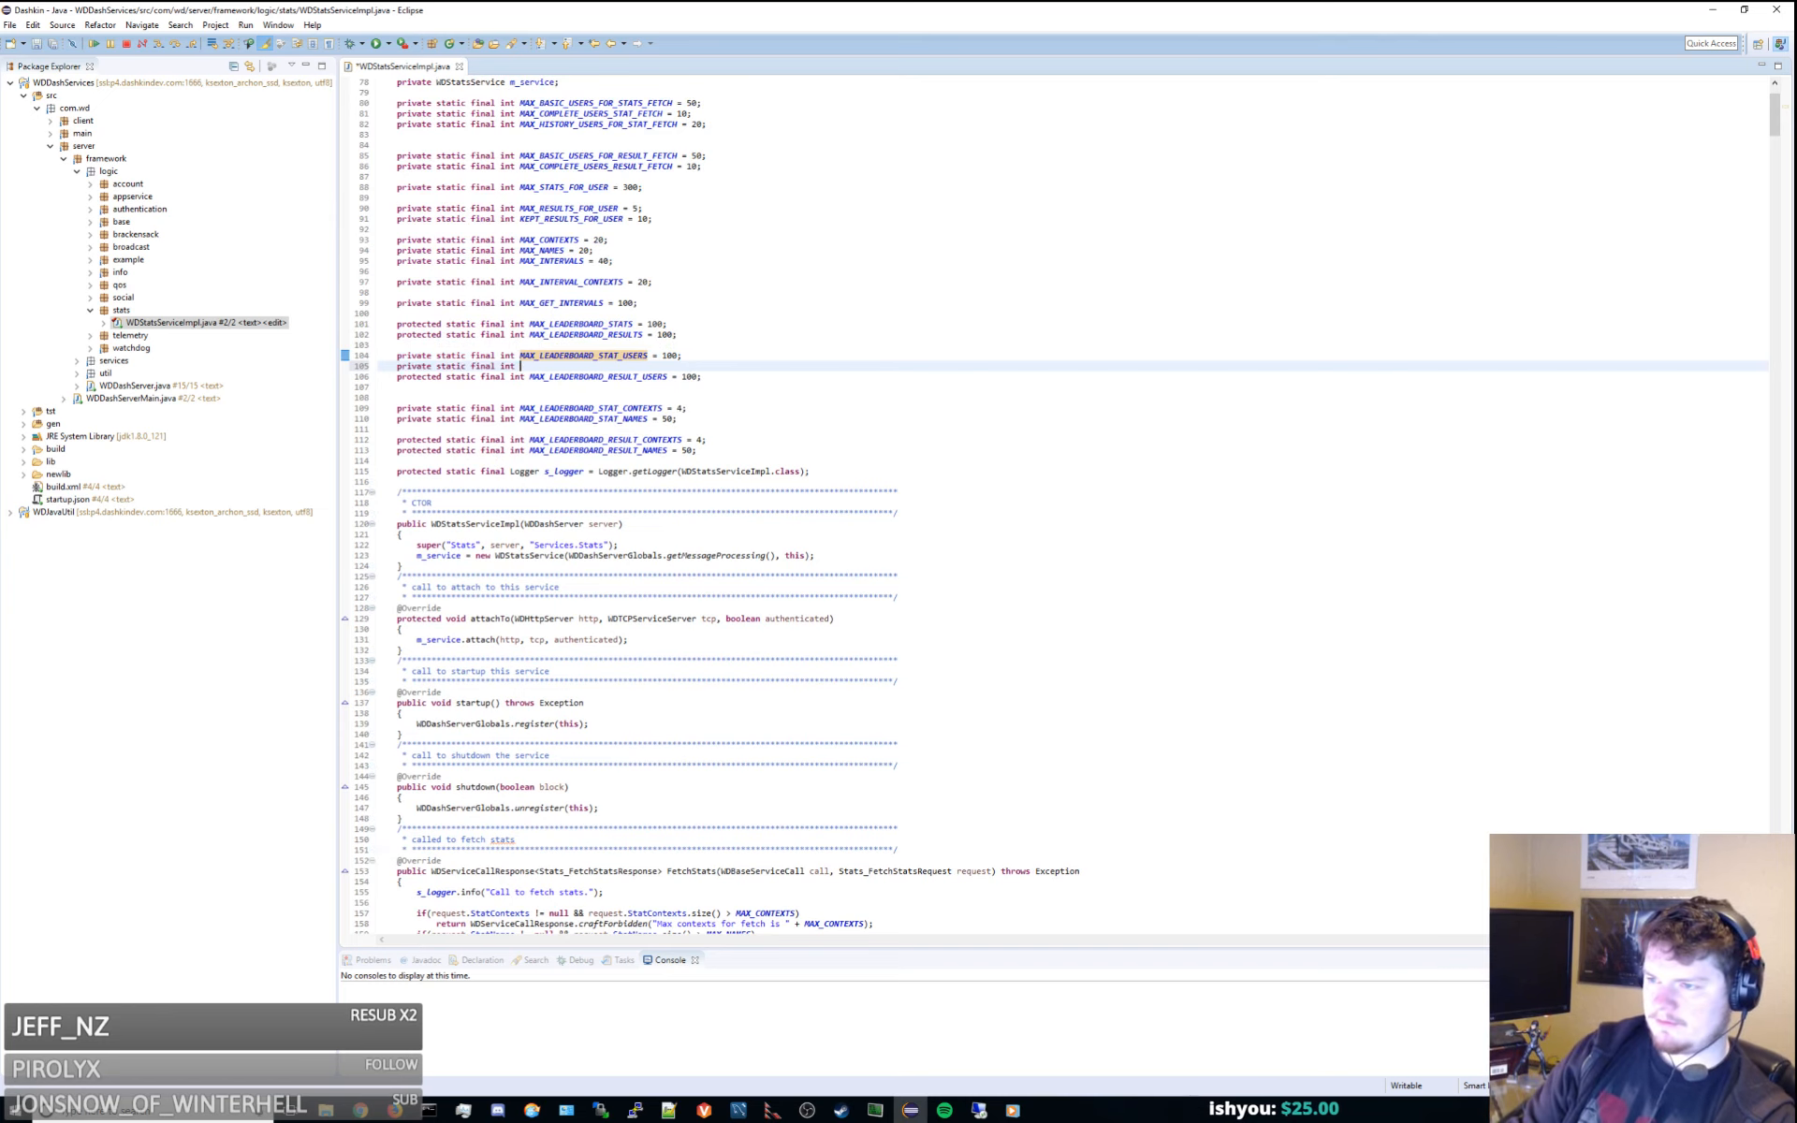
type("DEFAULT_LE")
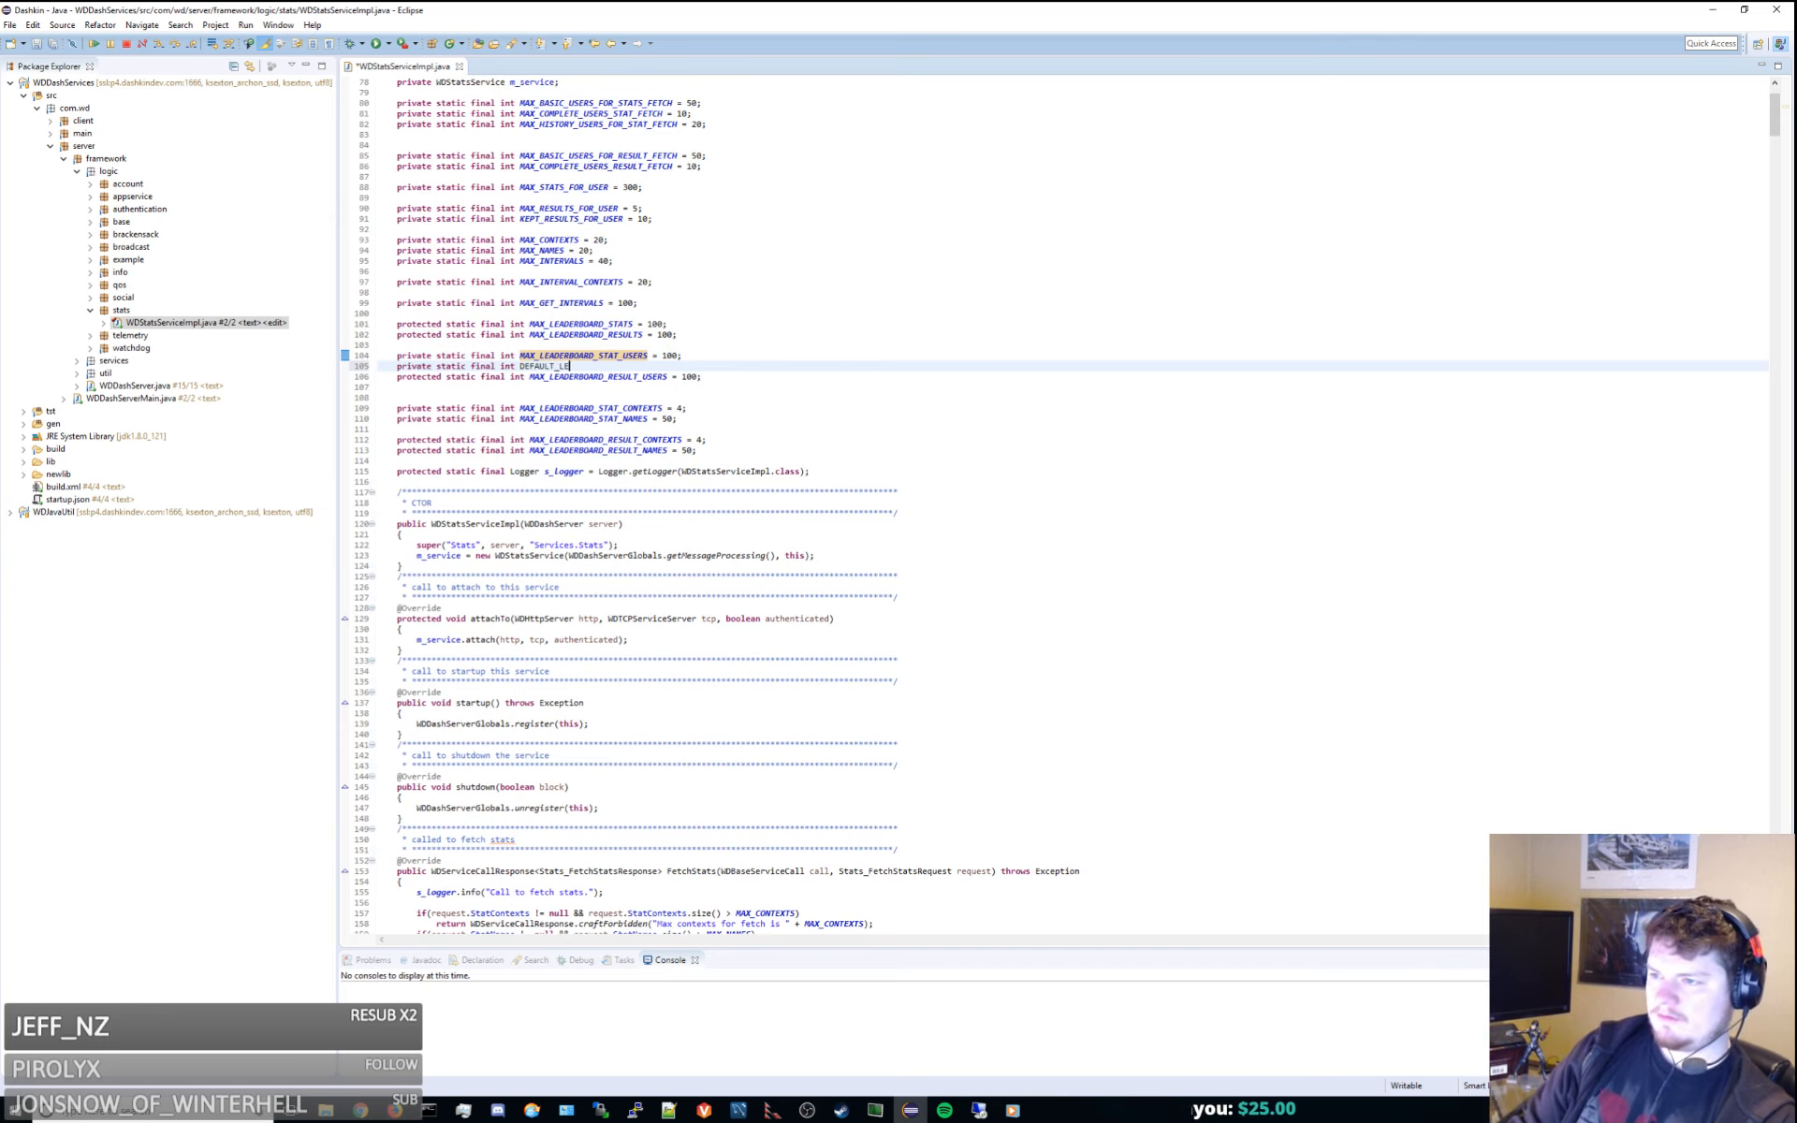
type("ADERBOAR_")
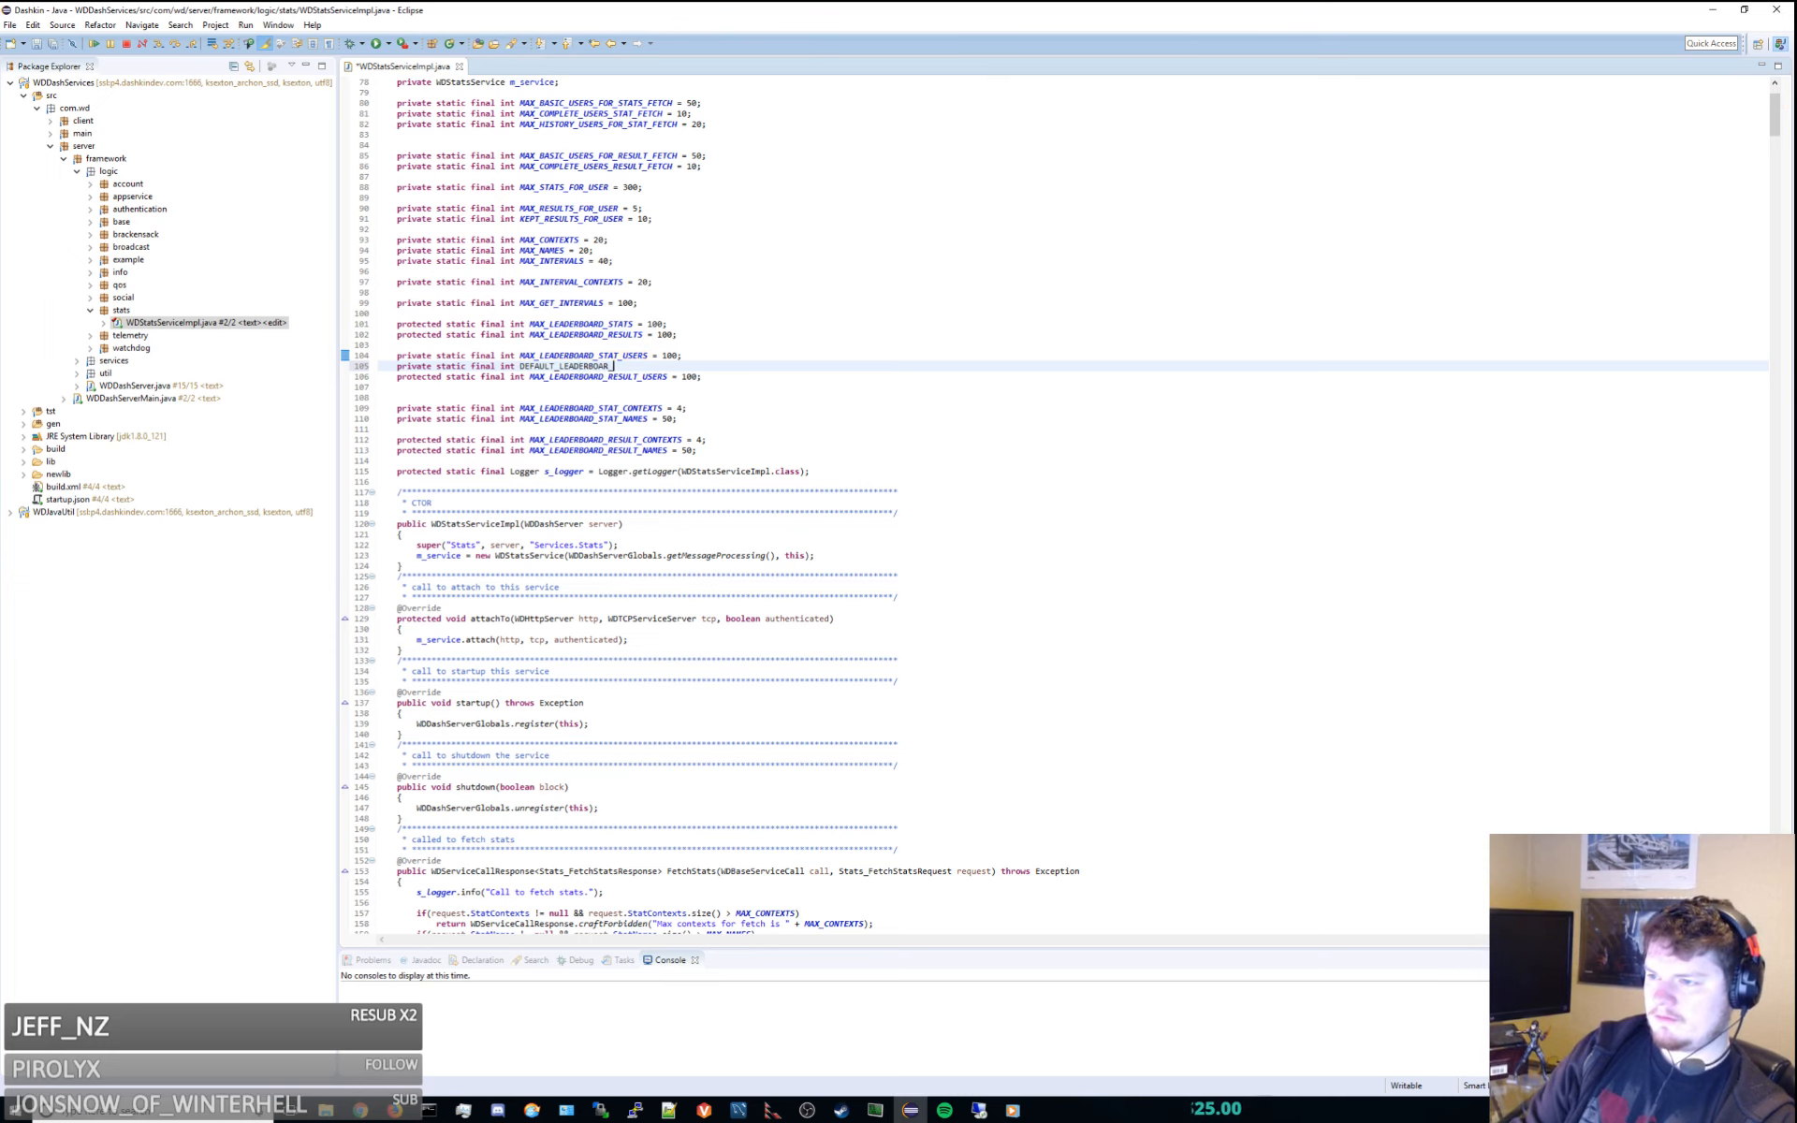
key("BackSpace")
type("D_STAT_USERS")
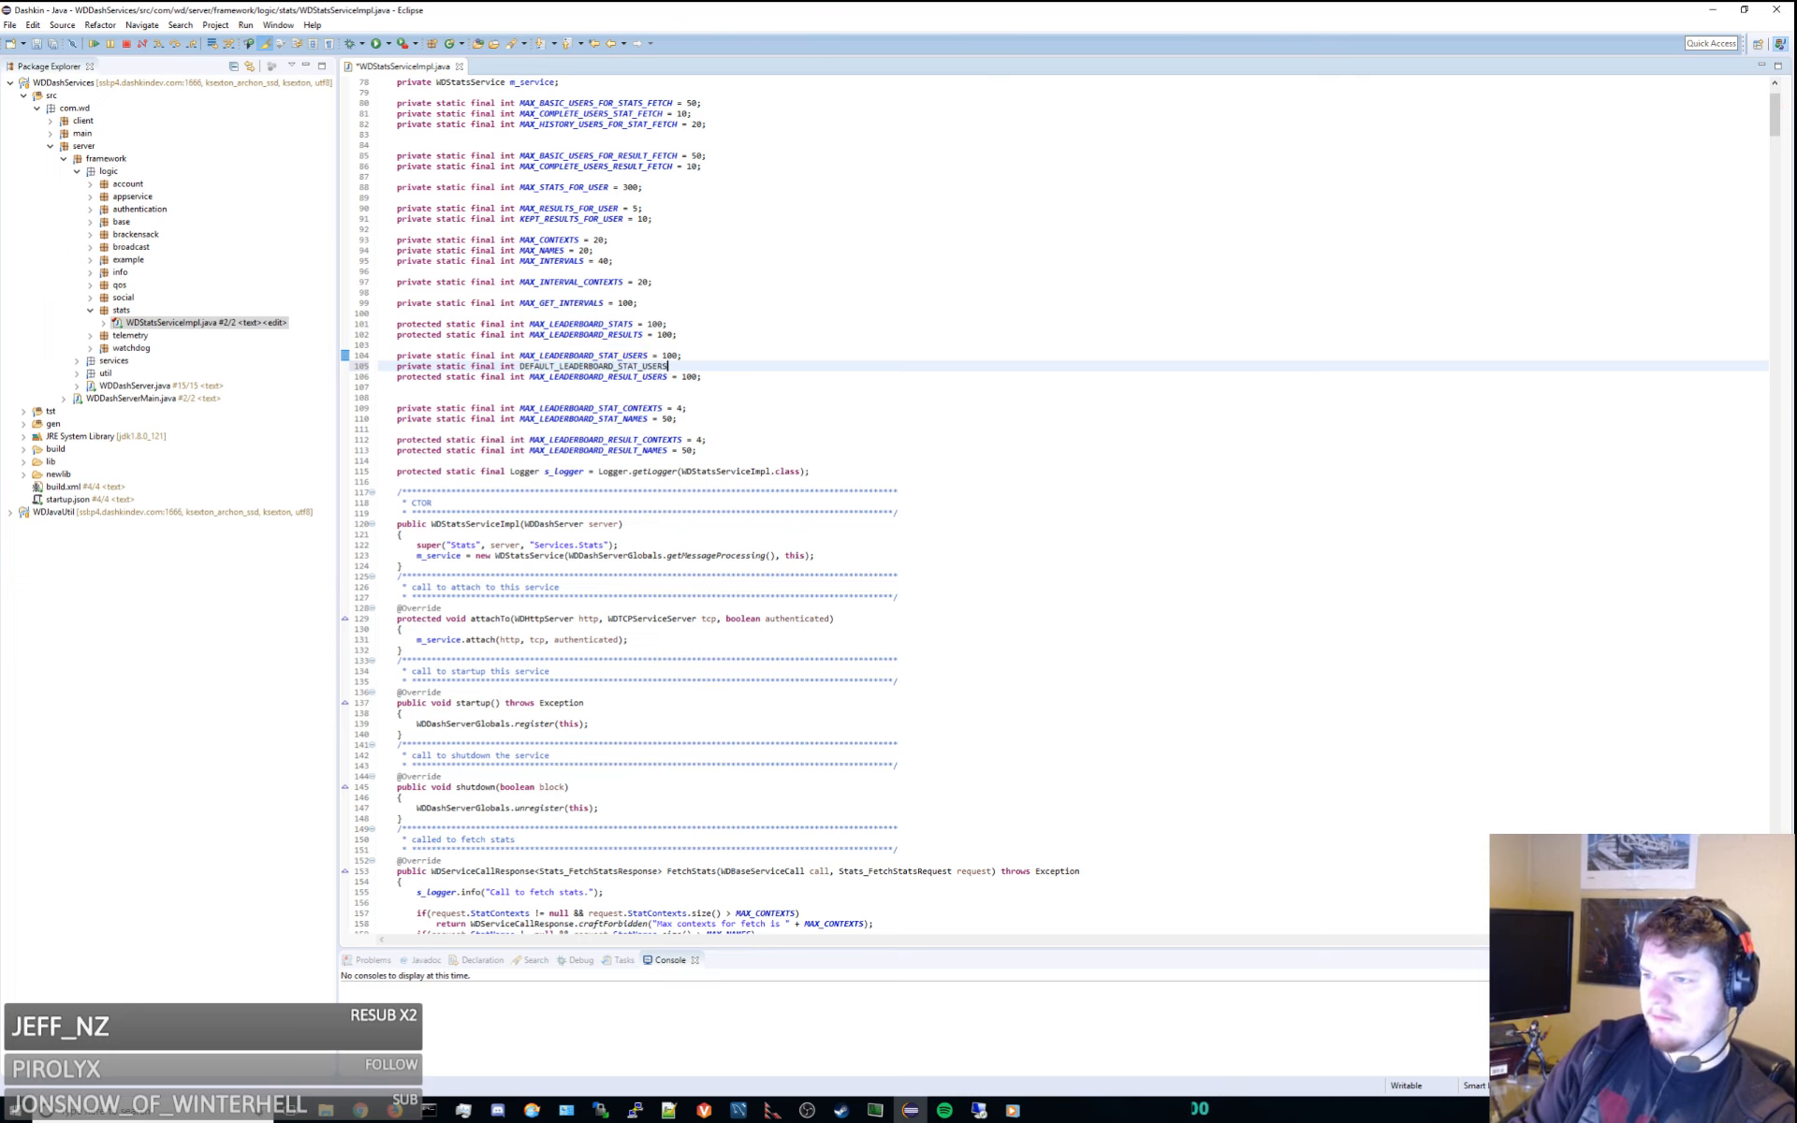
type(" = 10;")
key("Return")
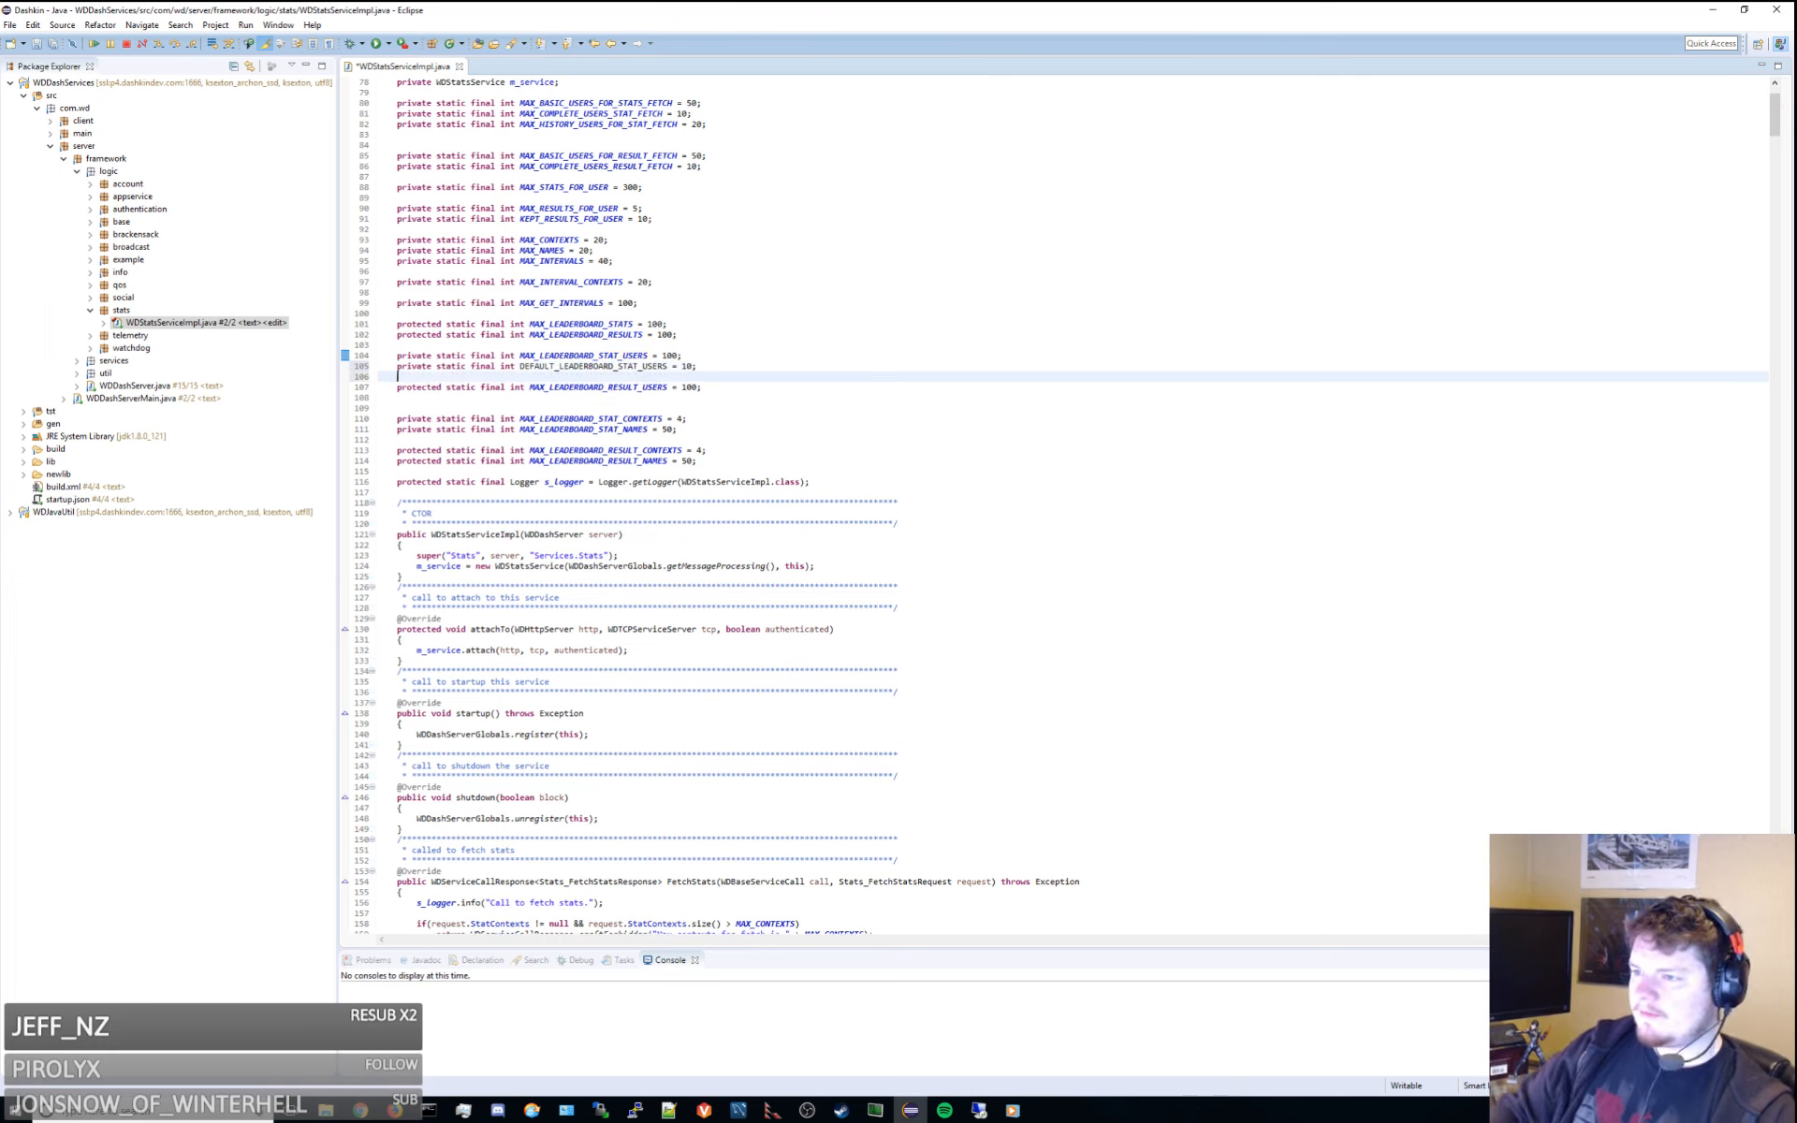
Make the TopNumber fallback in GetIntervalStatLeaderboard use DEFAULT_LEADERBOARD_STAT_USERS and save the file
double_click(569, 365)
key("ctrl+c")
scroll(936, 440, "down", 20)
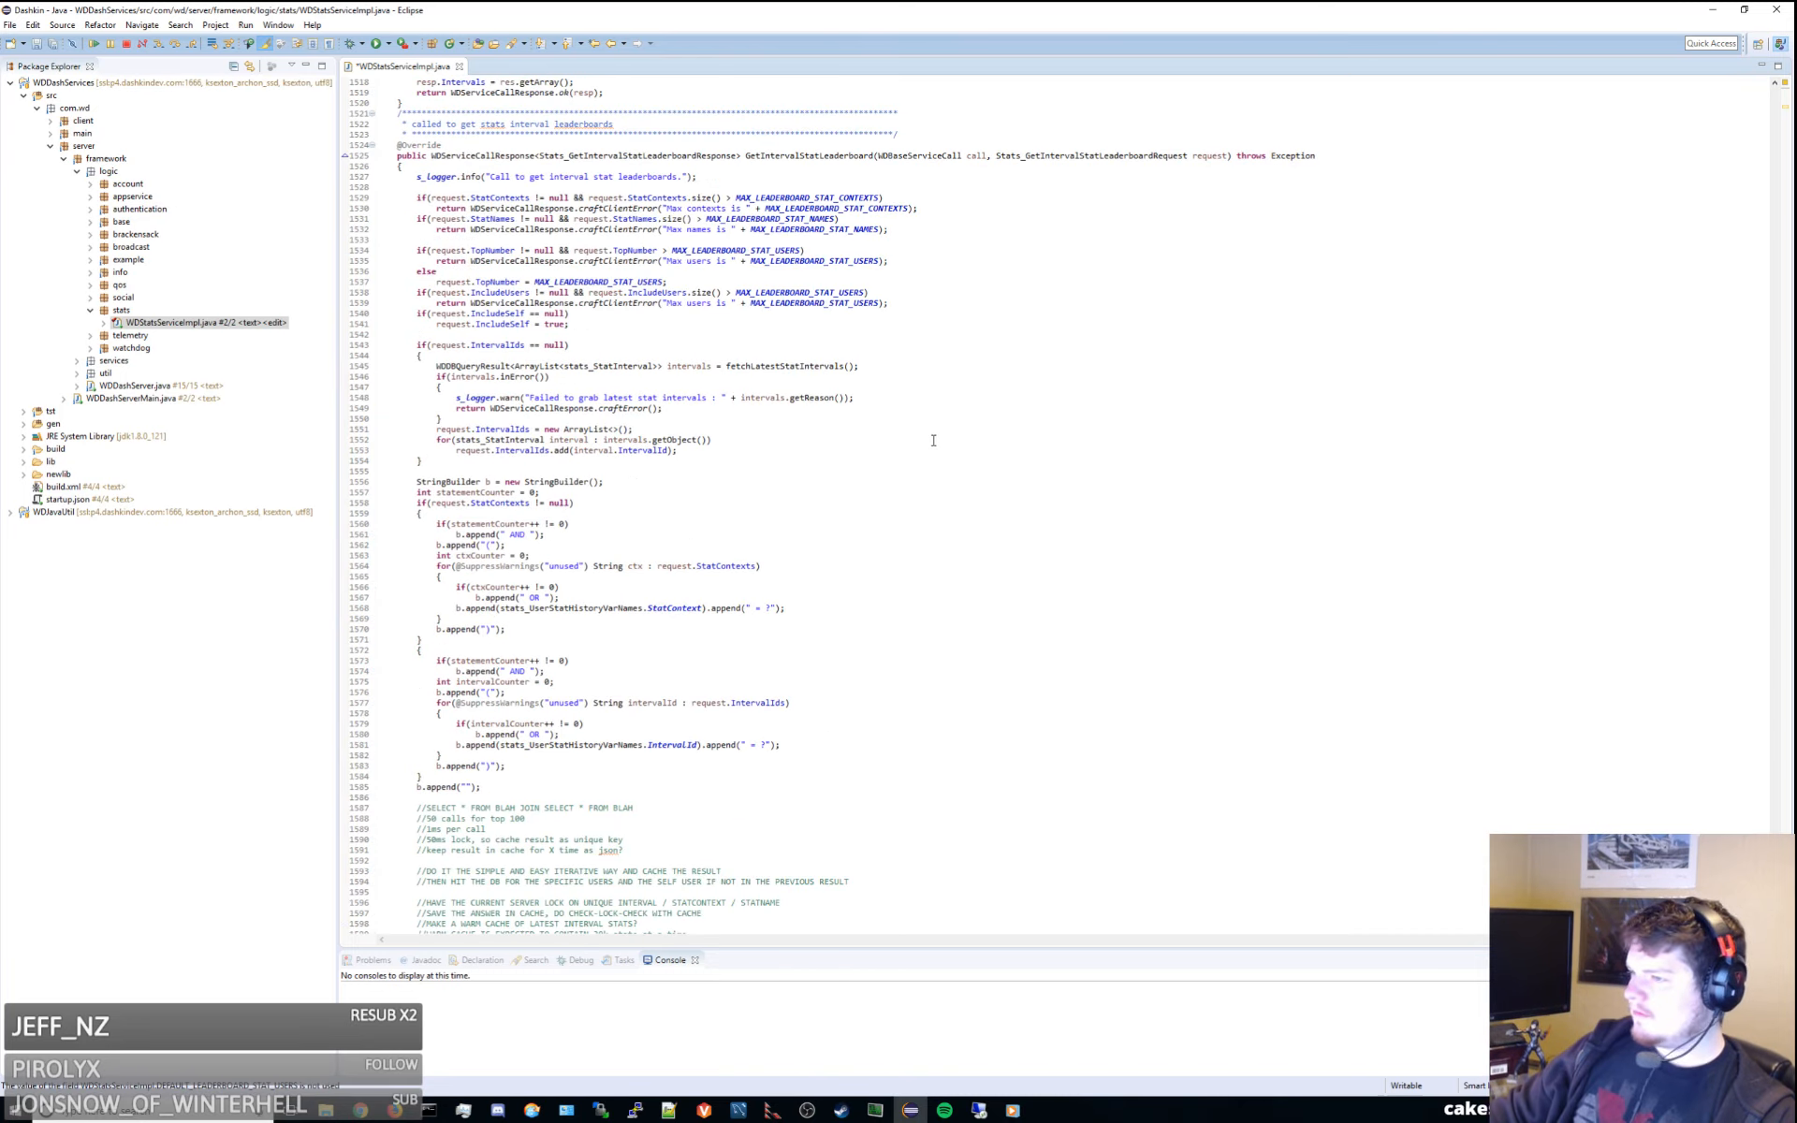
scroll(933, 439, "up", 15)
scroll(585, 412, "down", 12)
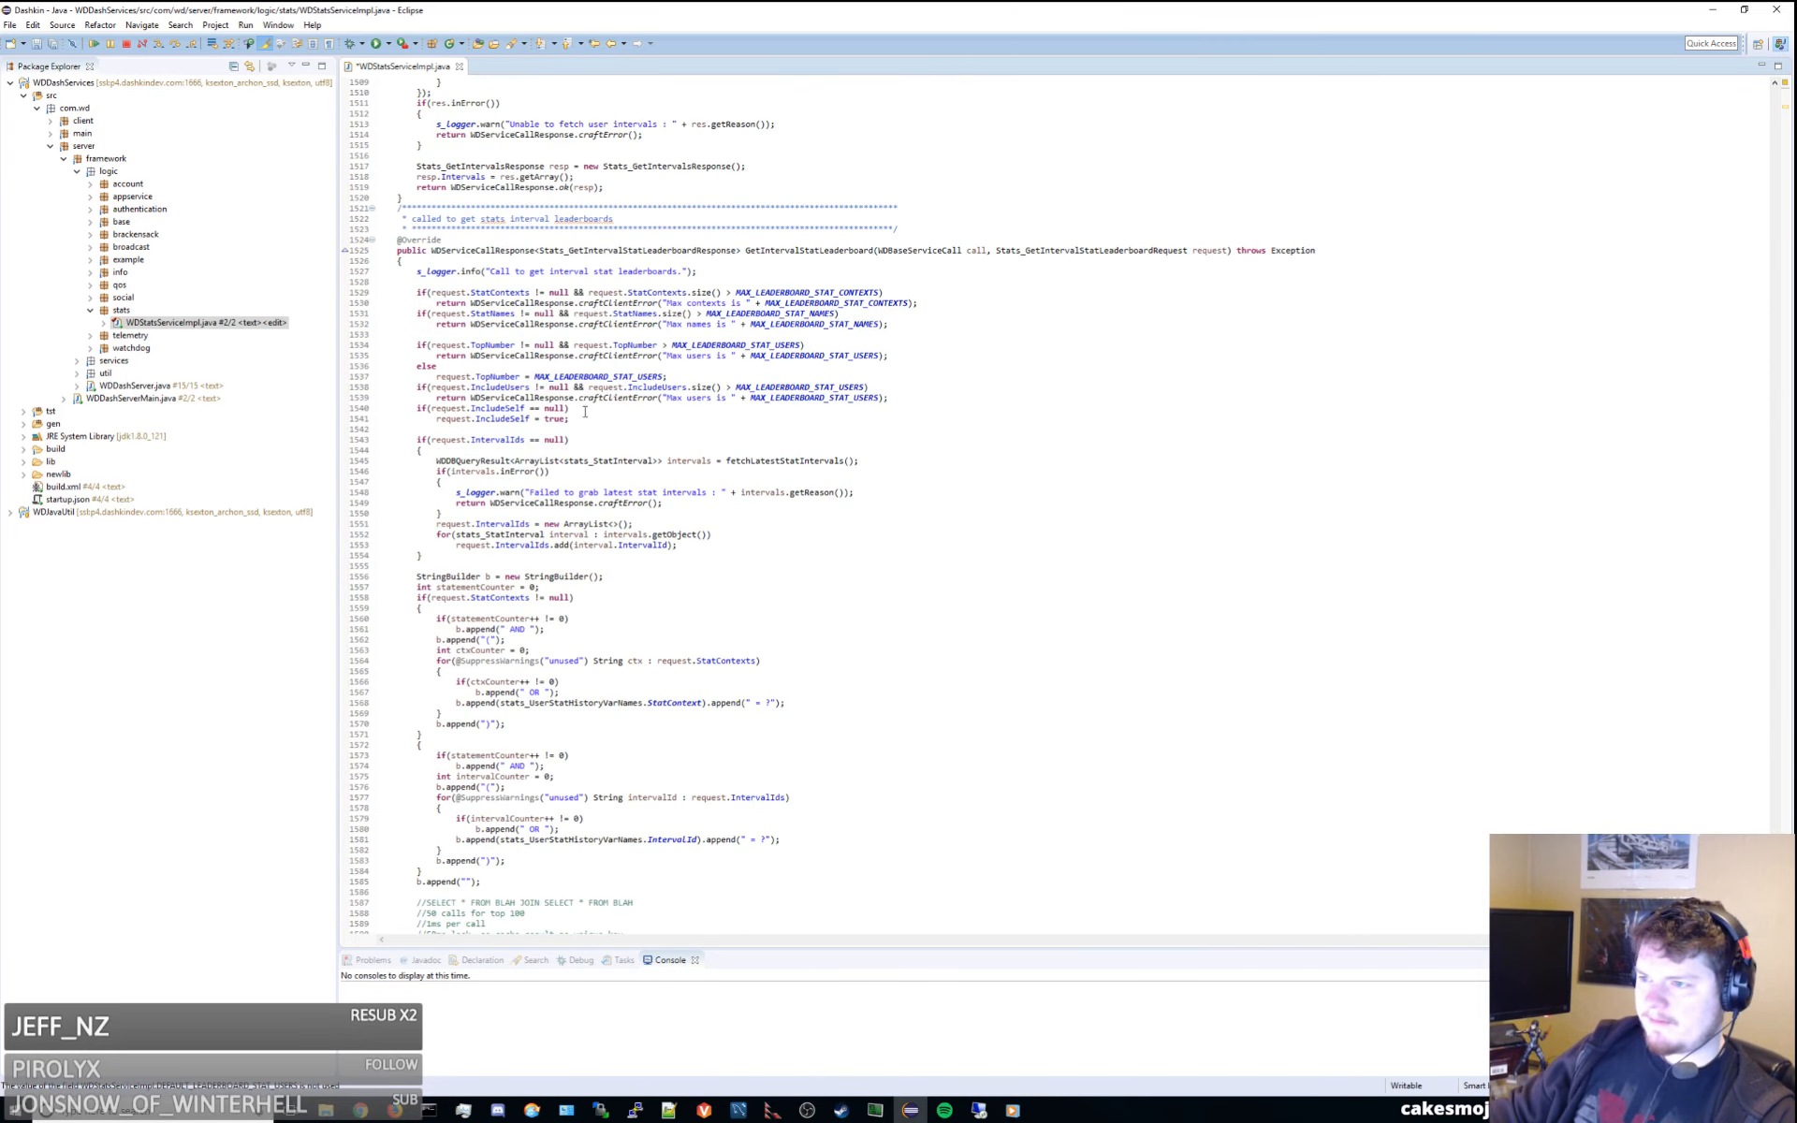
double_click(585, 377)
key("ctrl+v")
key("ctrl+s")
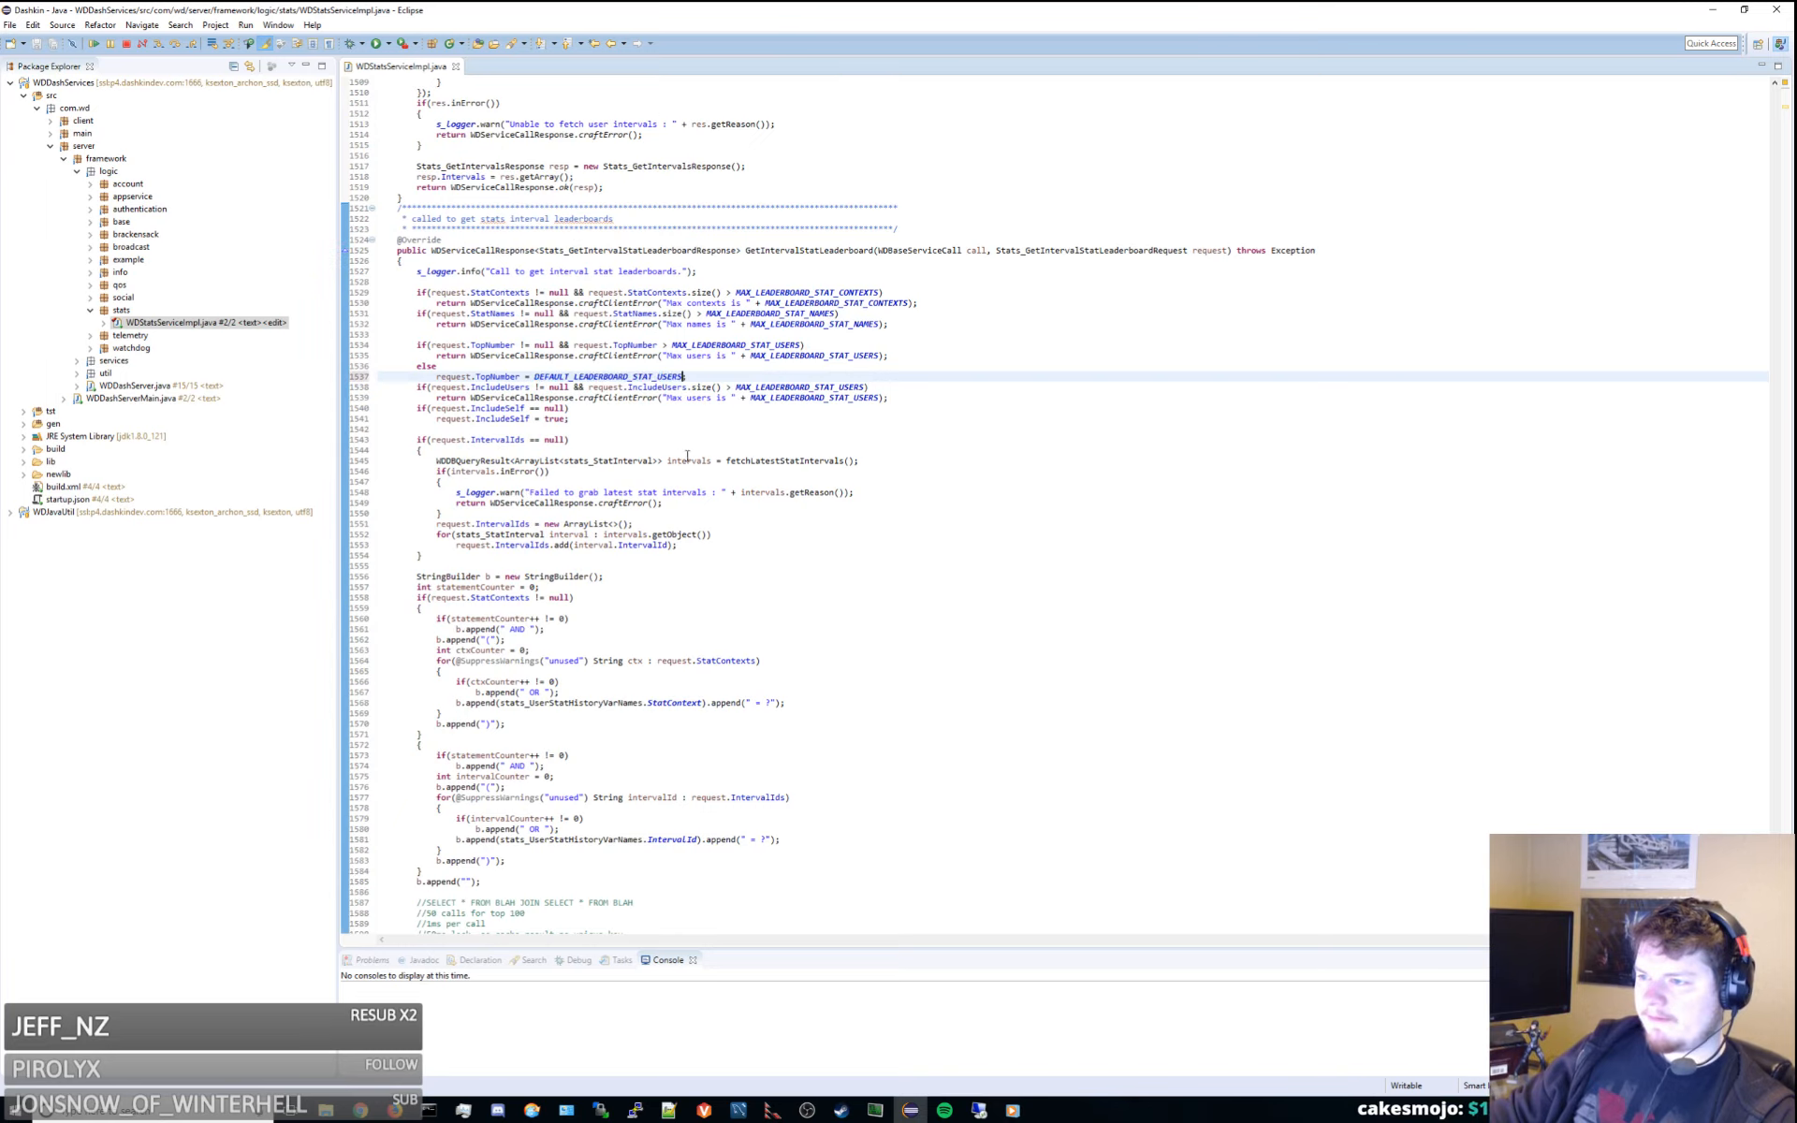
Examine the query-building code, request checks and caching notes in the GetIntervalStatLeaderboard method
scroll(687, 455, "down", 6)
left_click(683, 458)
scroll(639, 398, "down", 6)
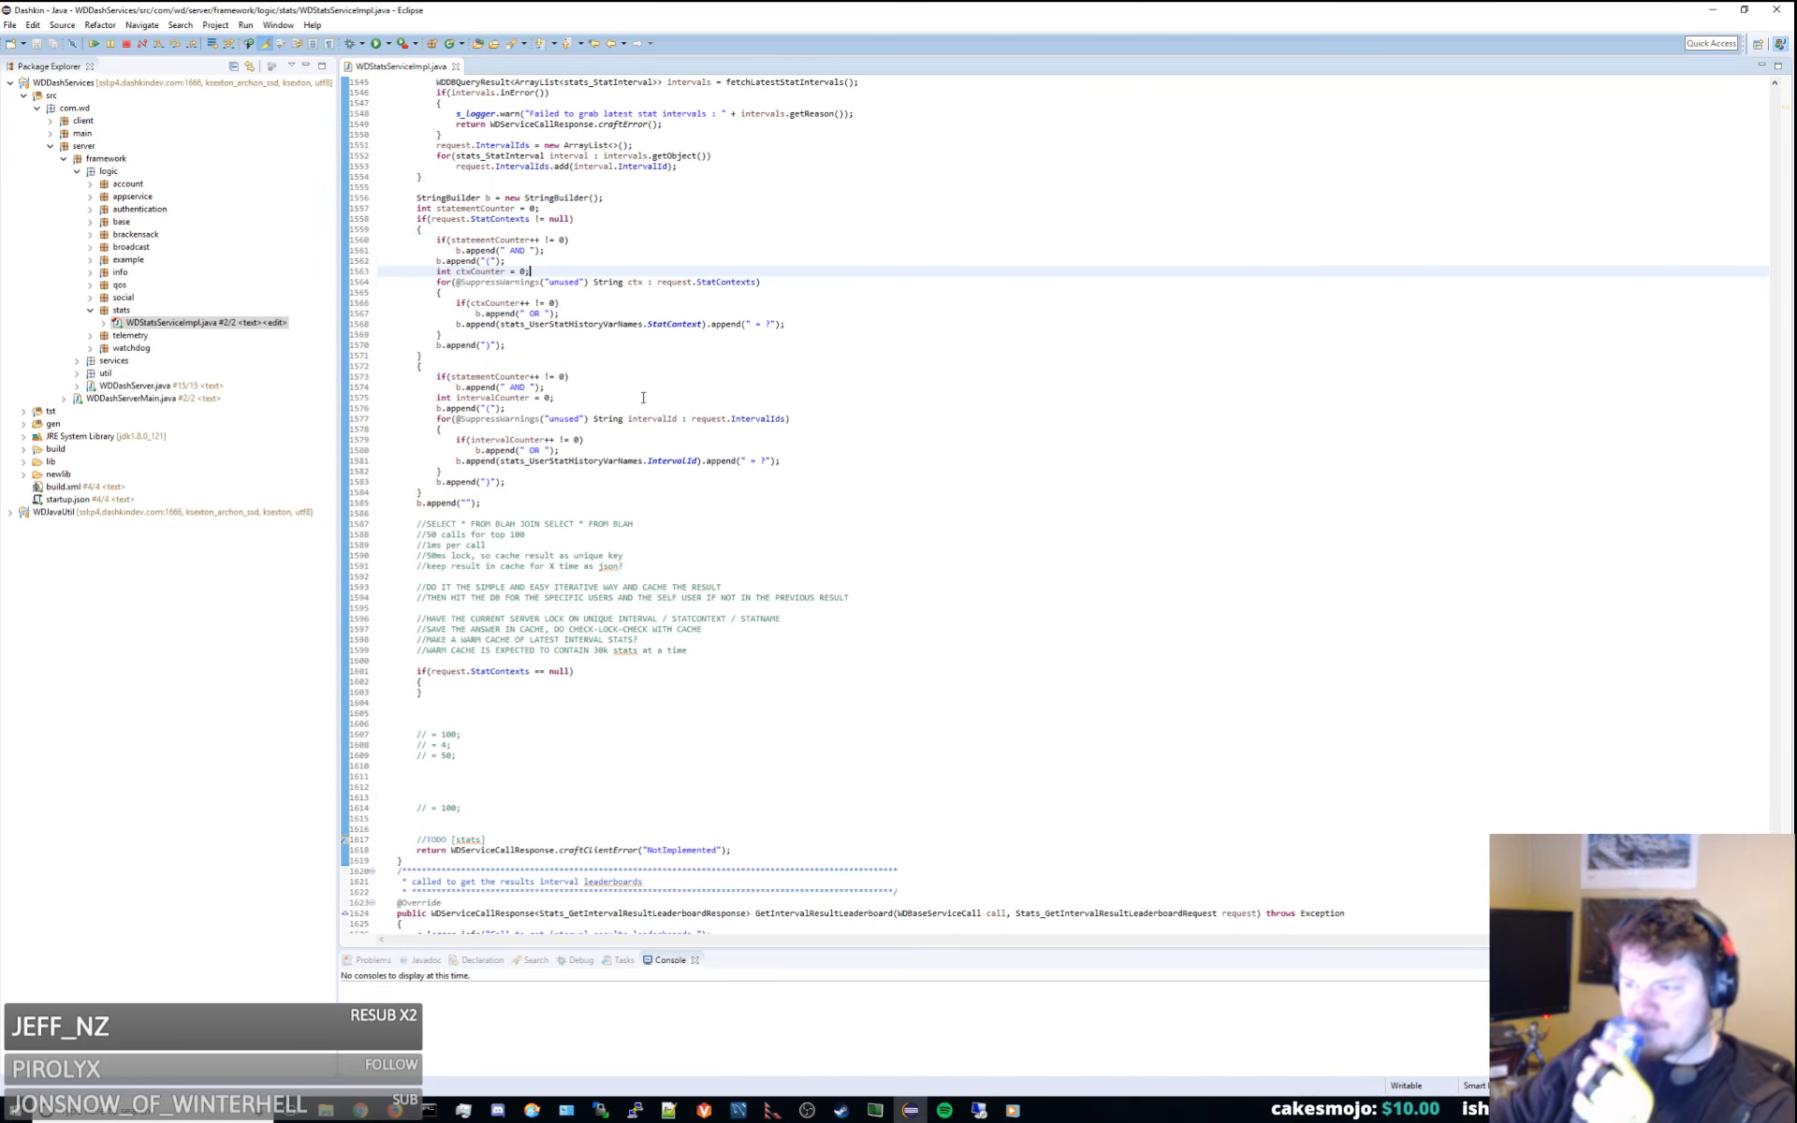
scroll(618, 421, "up", 2)
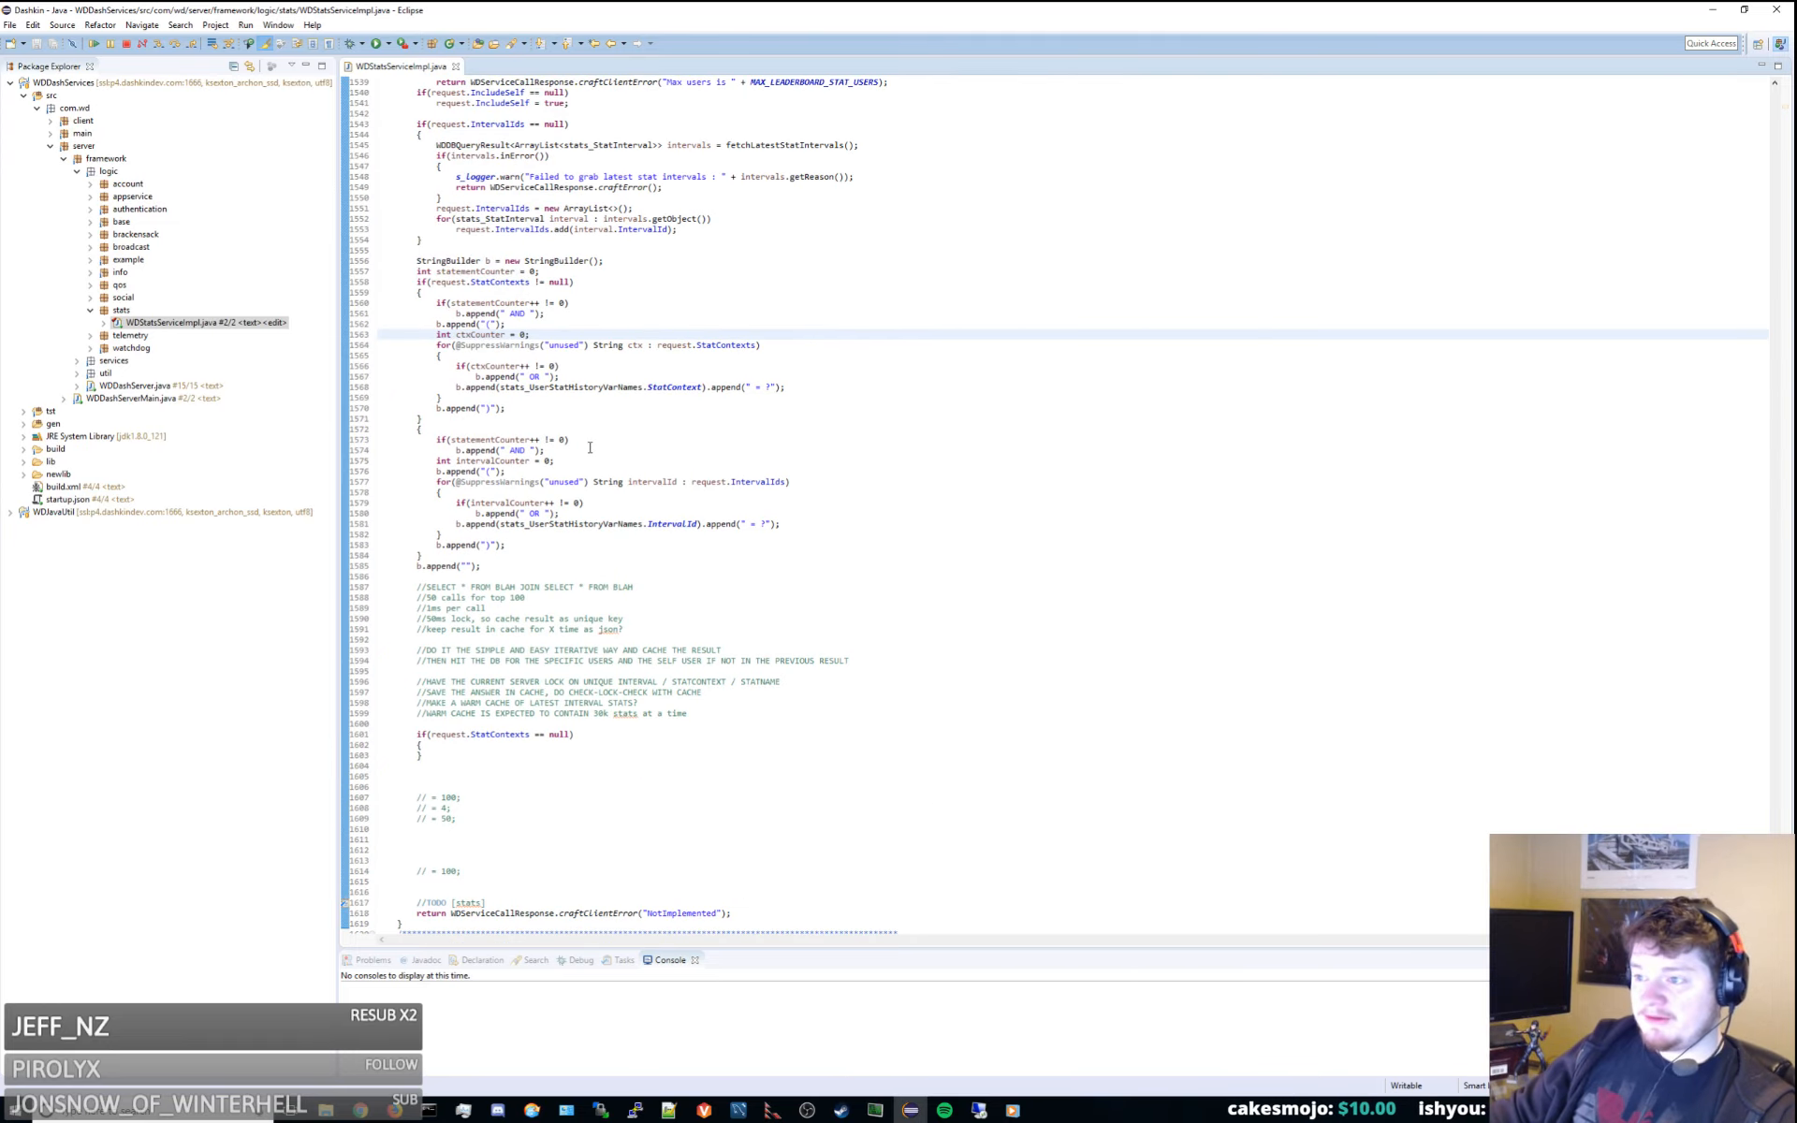
double_click(462, 283)
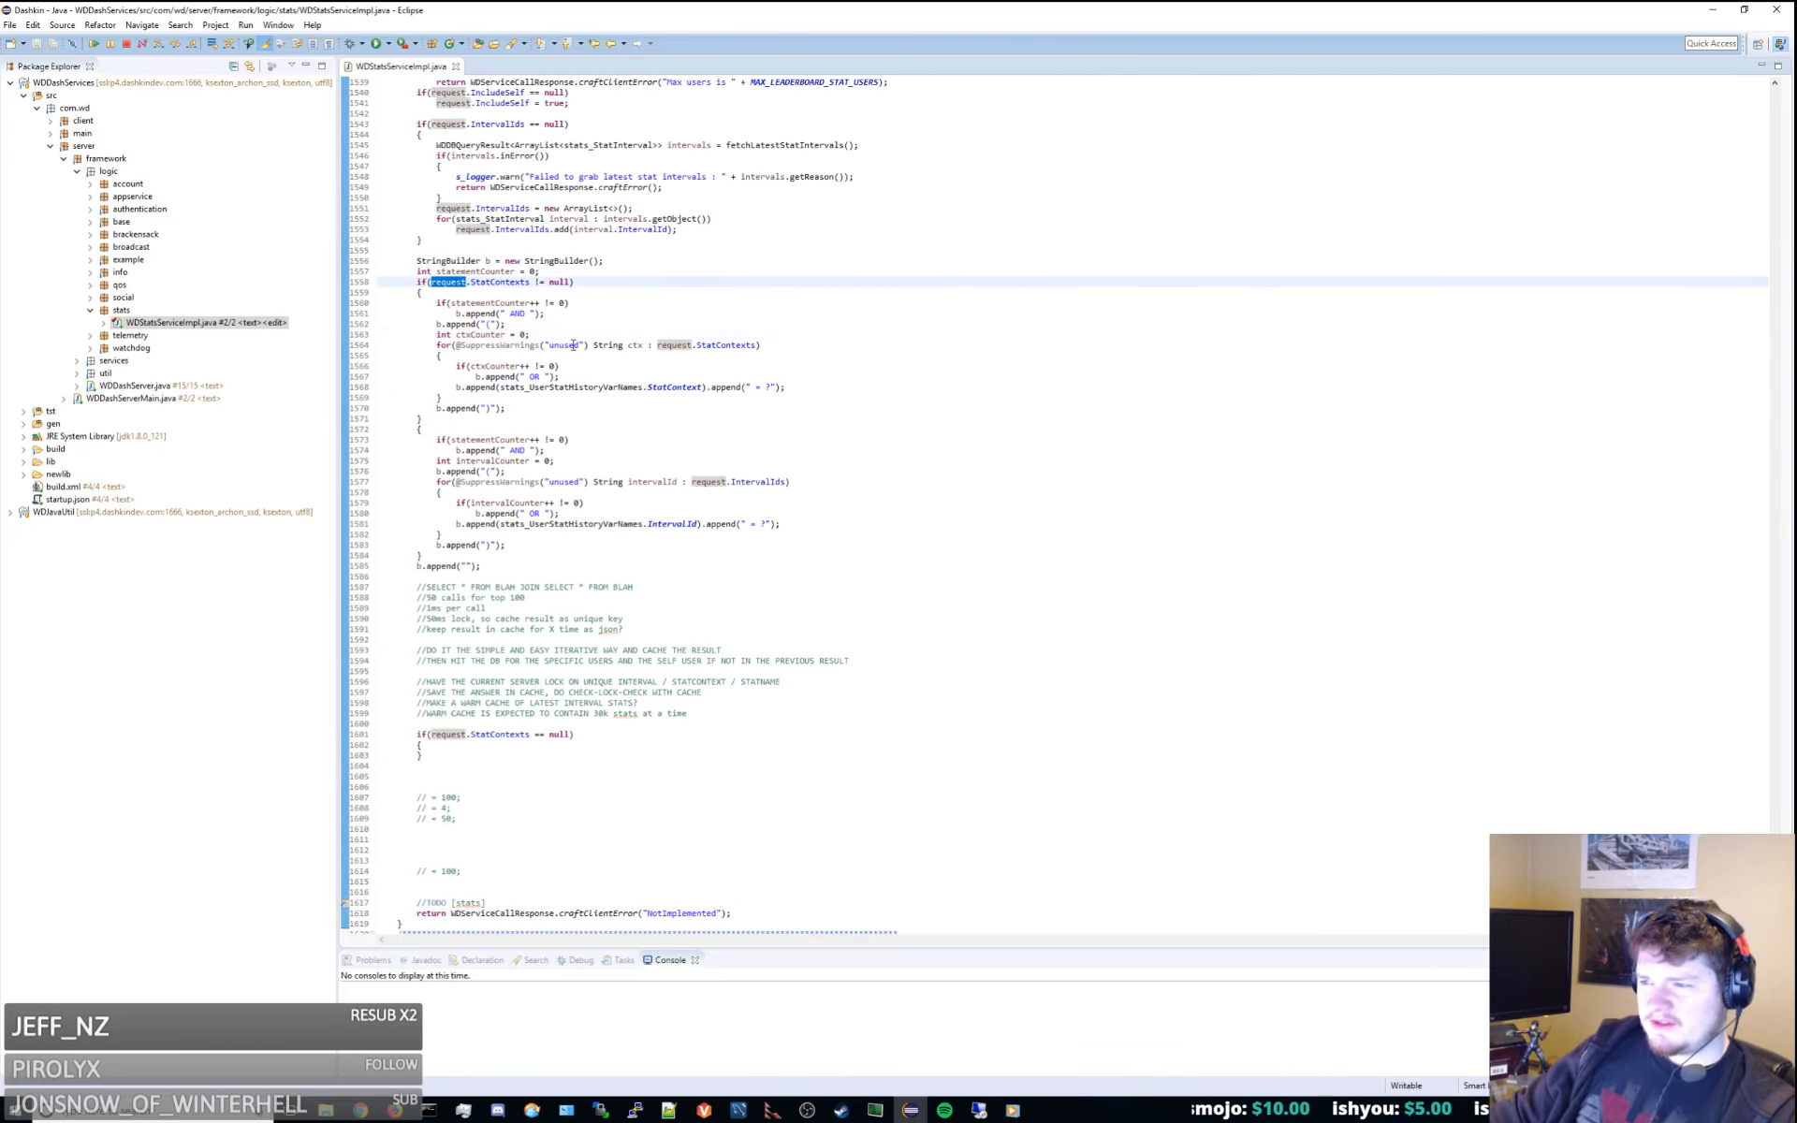
scroll(572, 345, "up", 3)
scroll(602, 438, "down", 2)
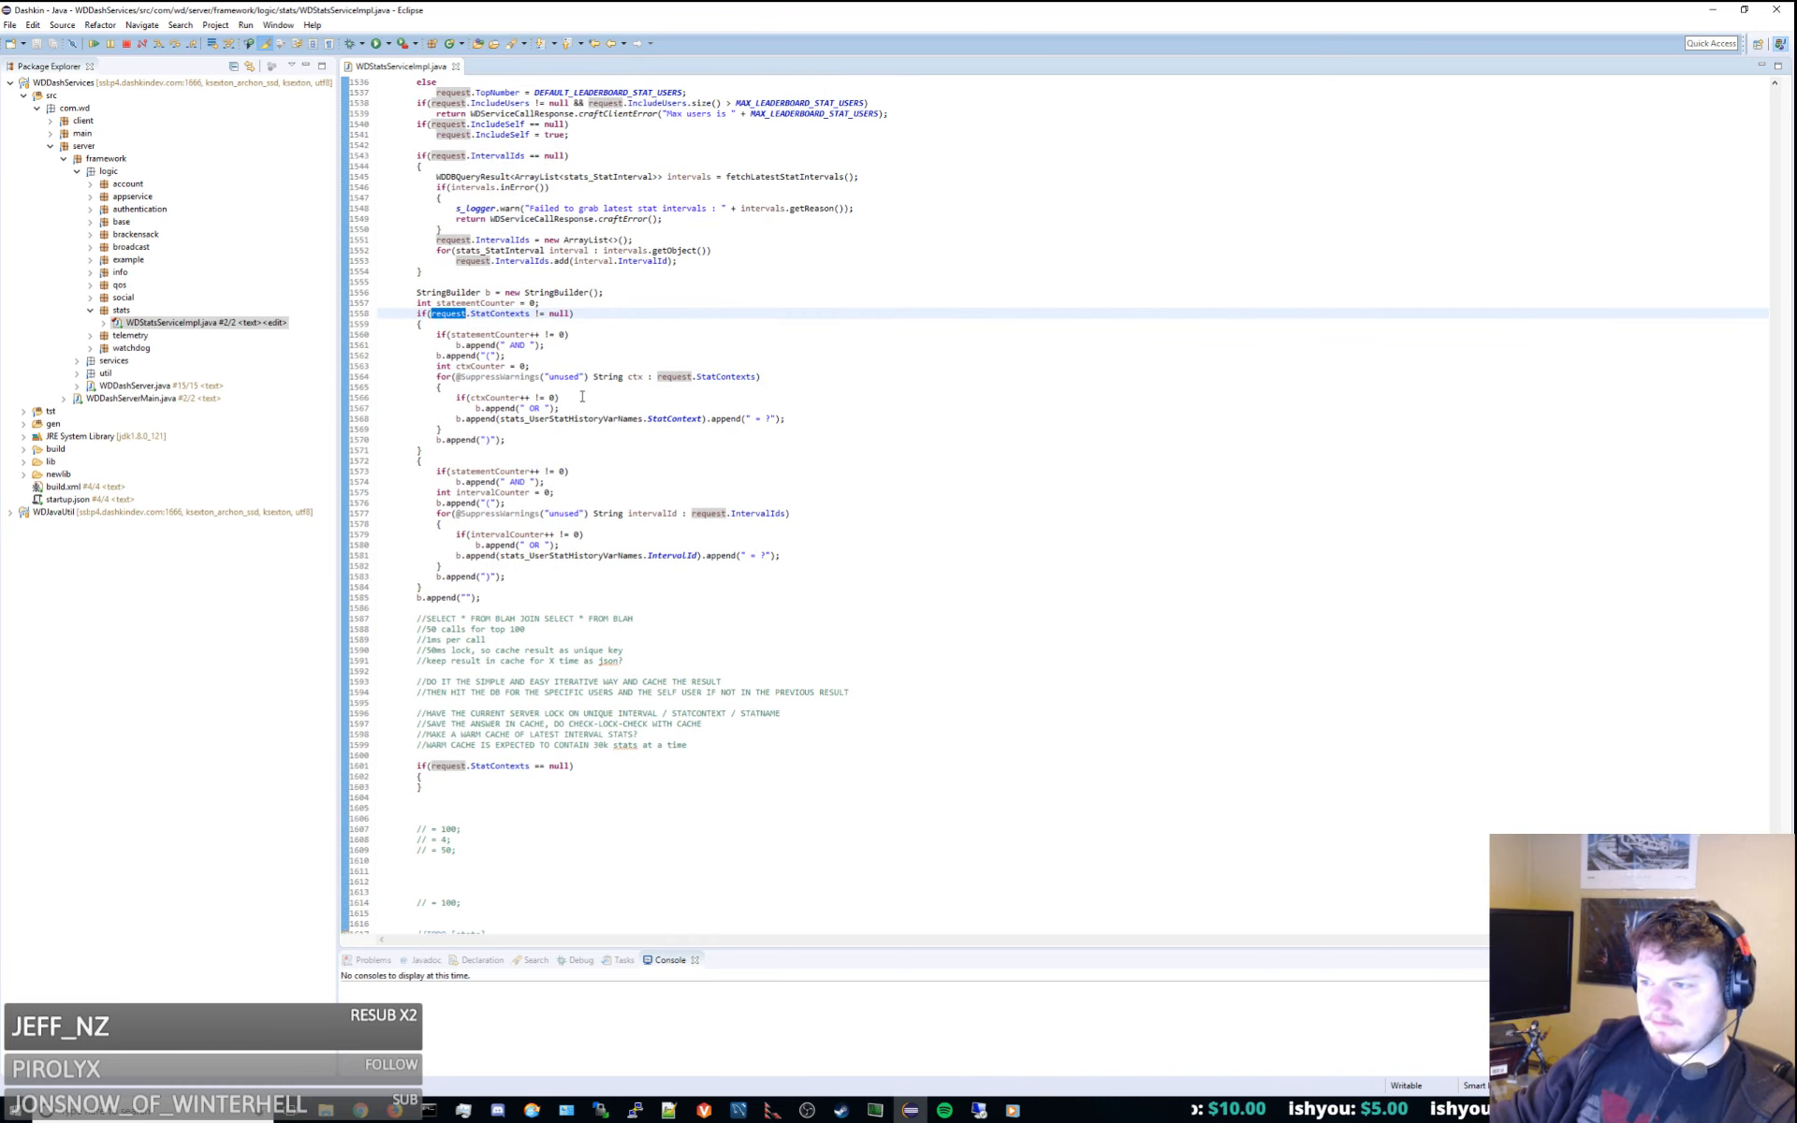
left_click(505, 281)
scroll(546, 452, "up", 4)
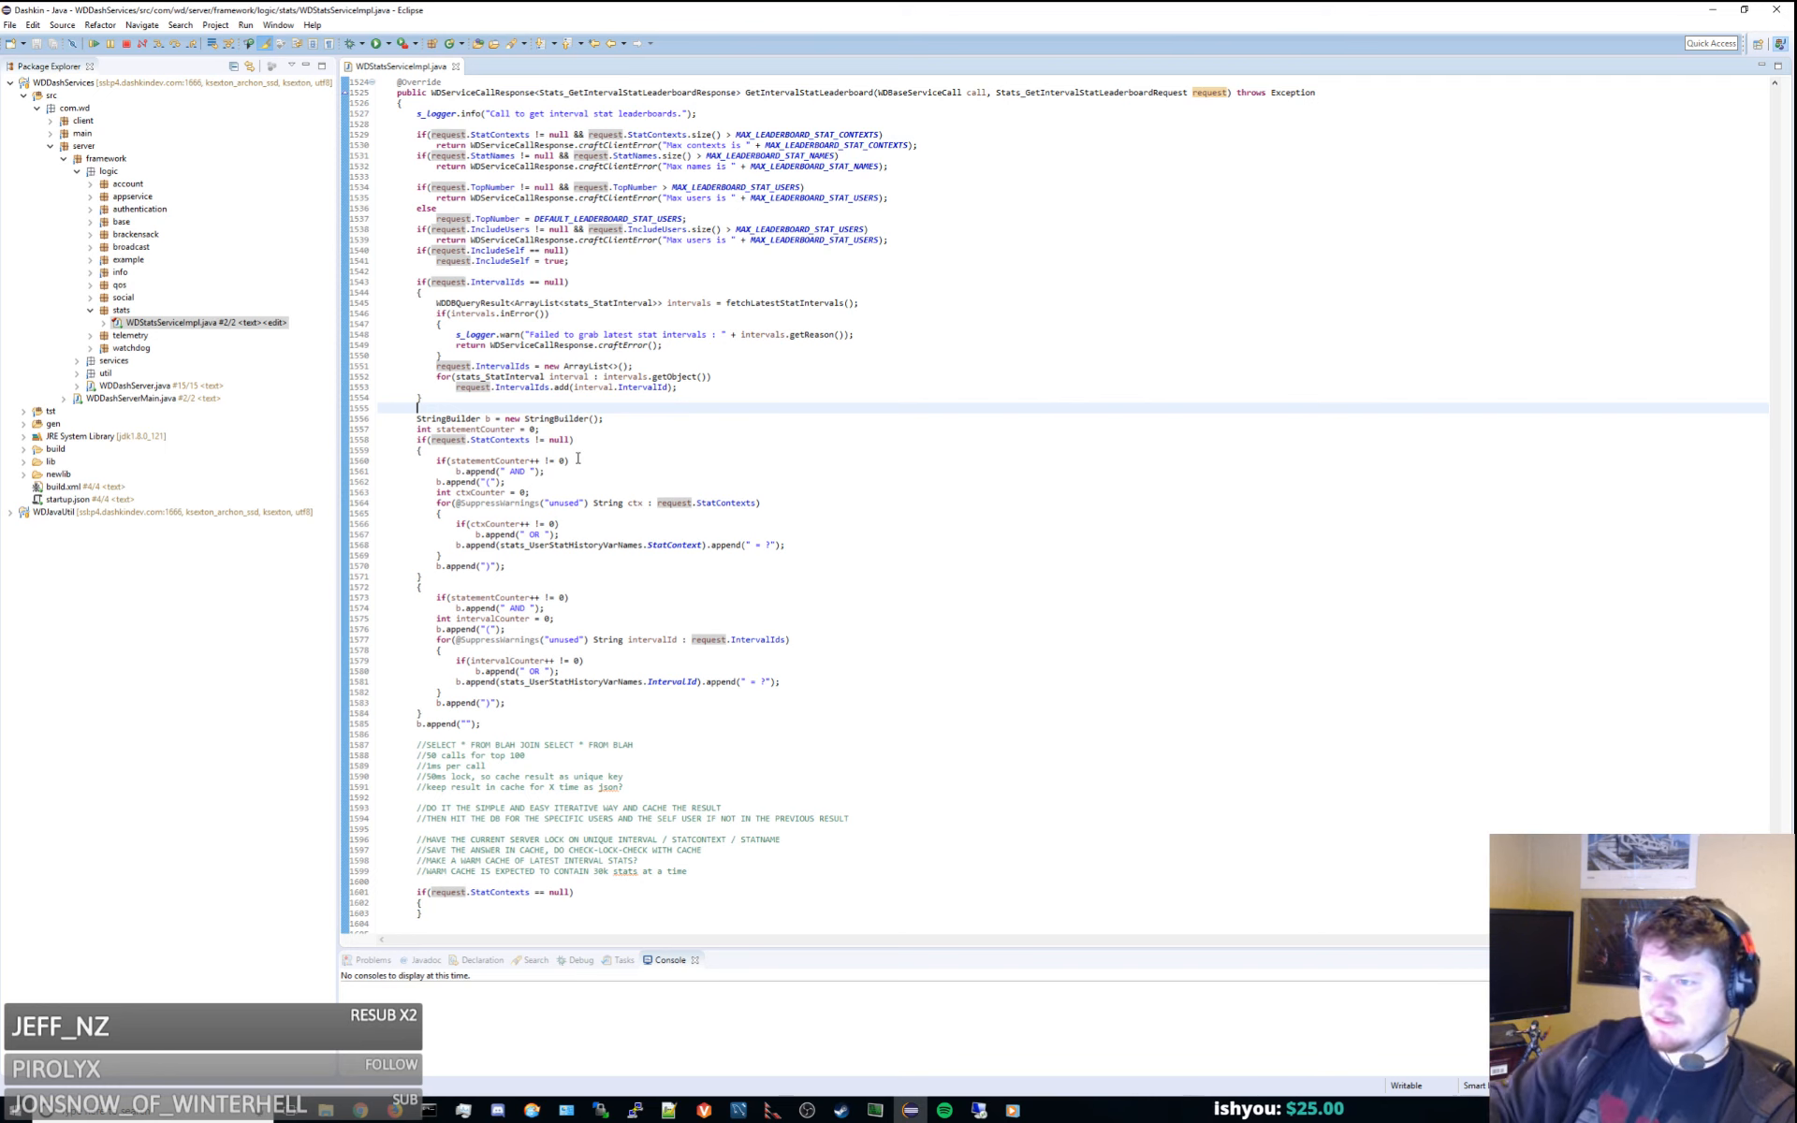
scroll(922, 607, "down", 3)
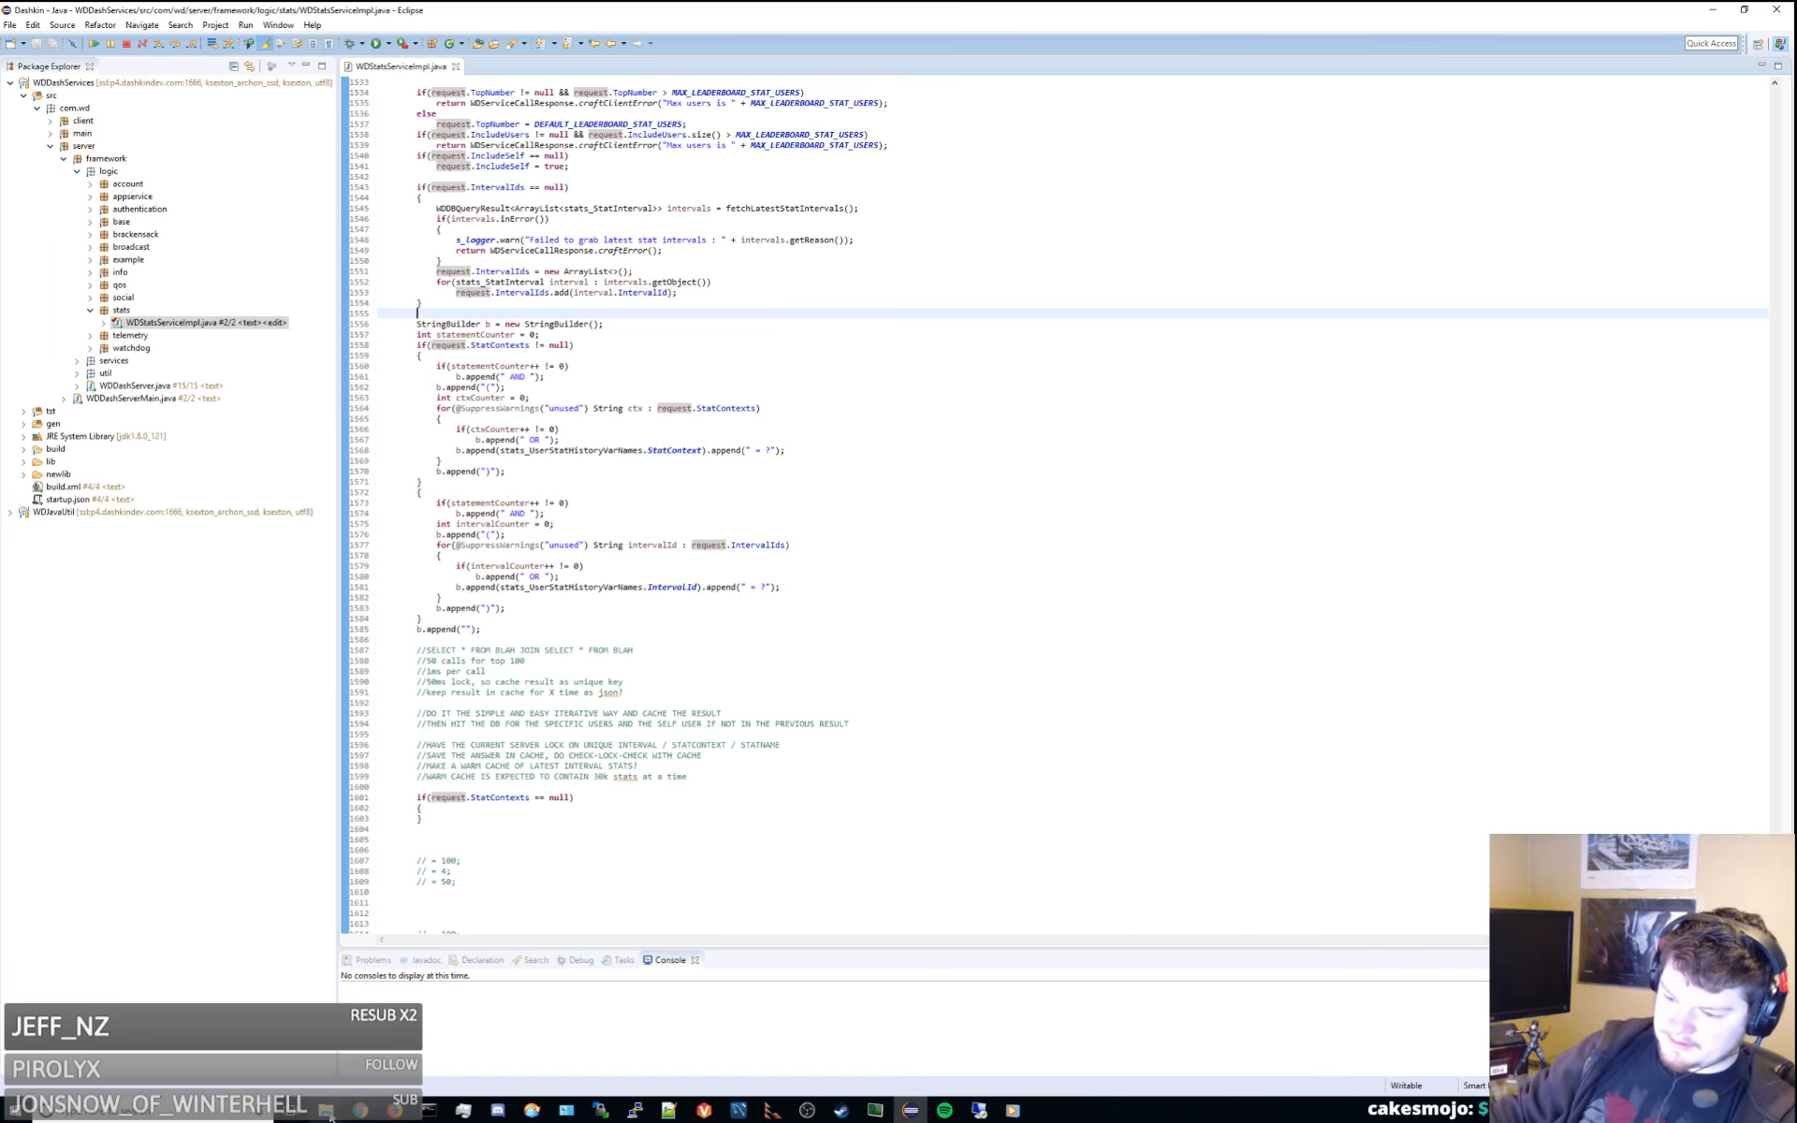
Open missions_and_stats.vsdx in Visio from the Tech folder of the project's Documentation directory on drive E
key("super+e")
double_click(1050, 599)
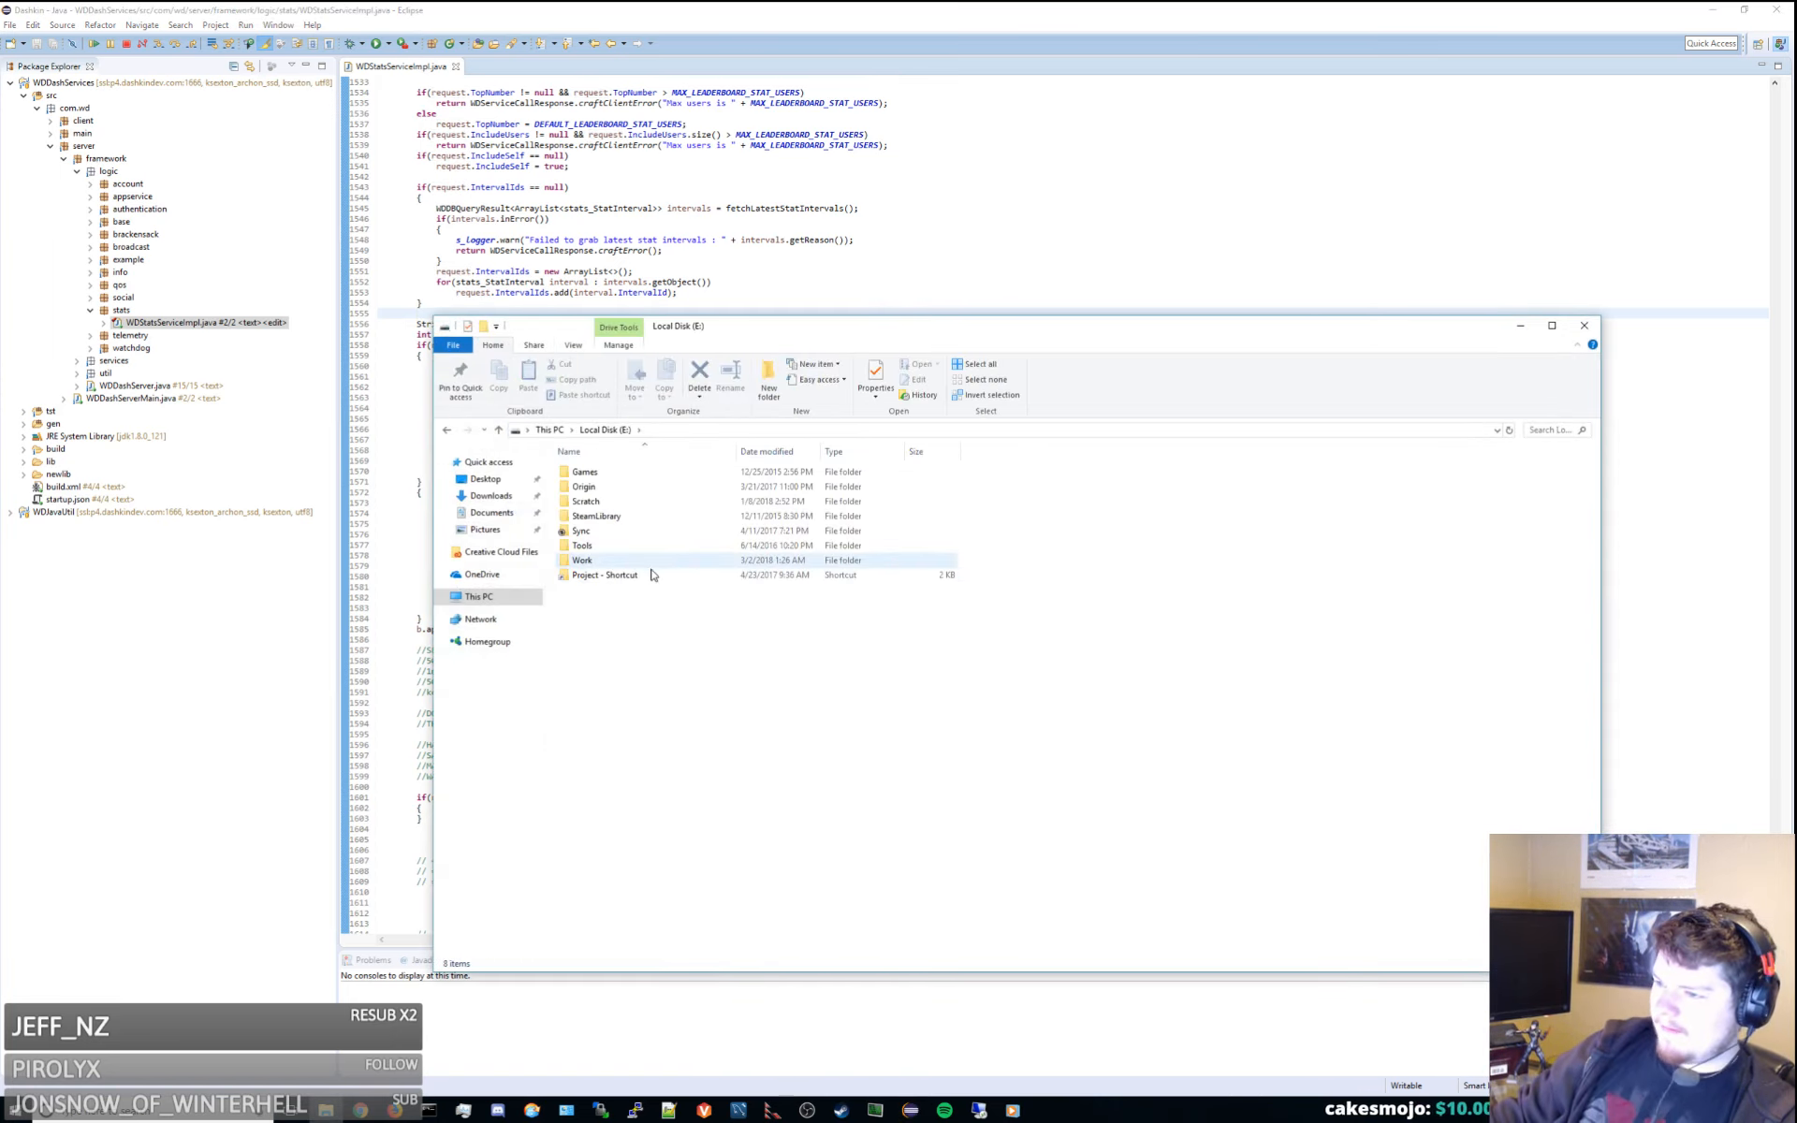
double_click(646, 573)
double_click(604, 545)
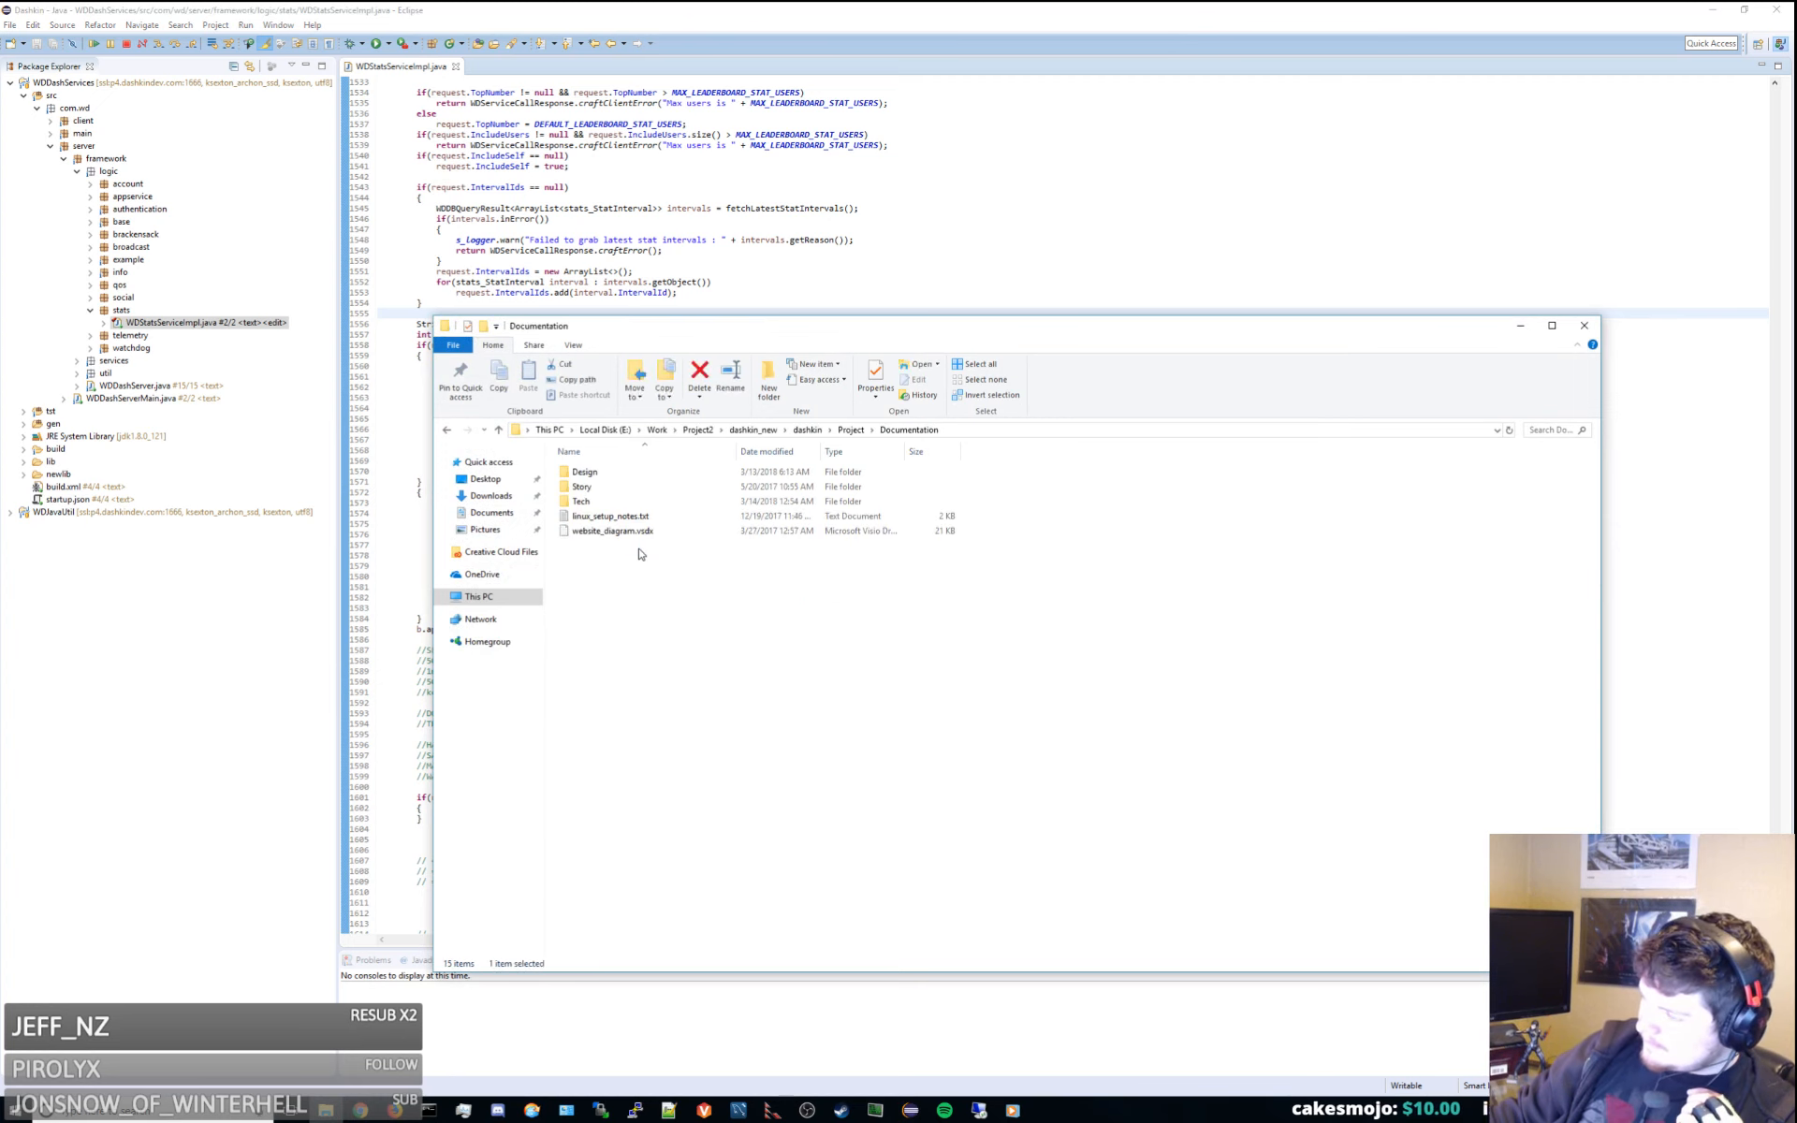
double_click(599, 516)
double_click(634, 606)
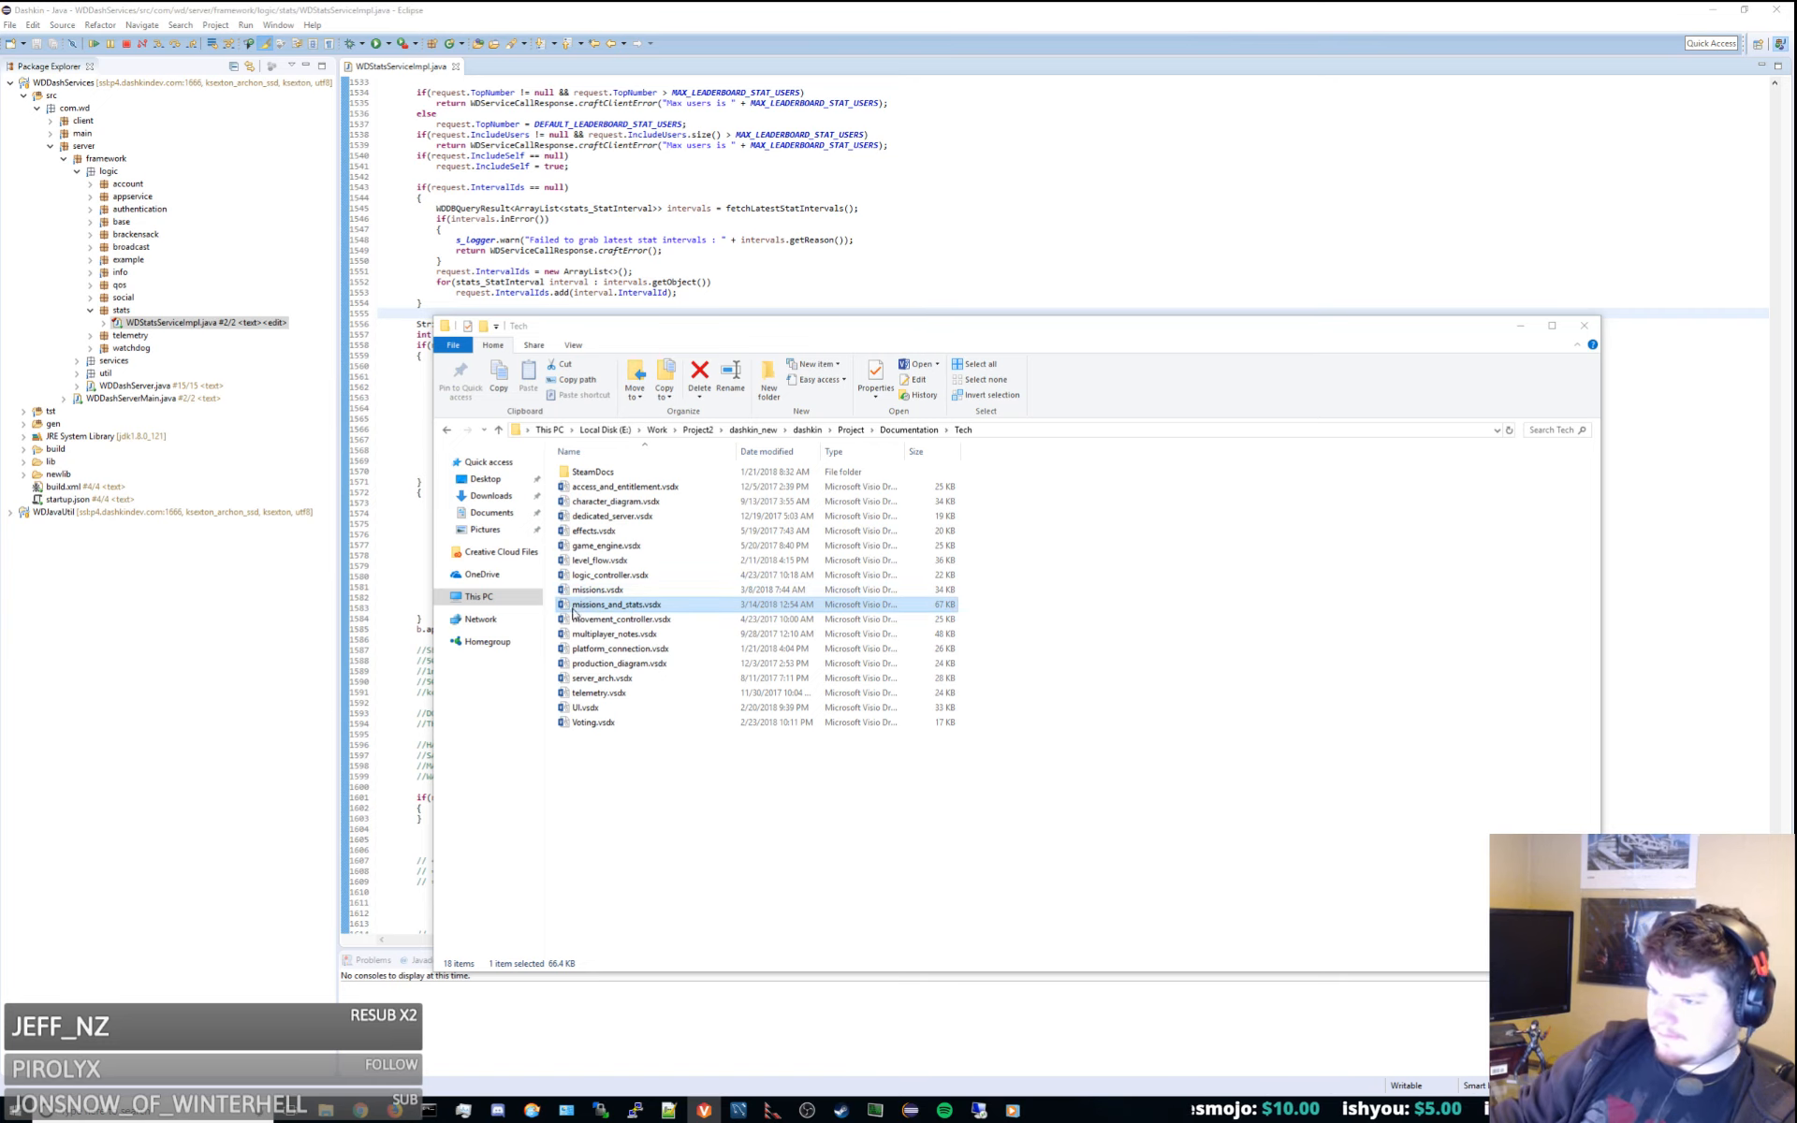
left_click(590, 606)
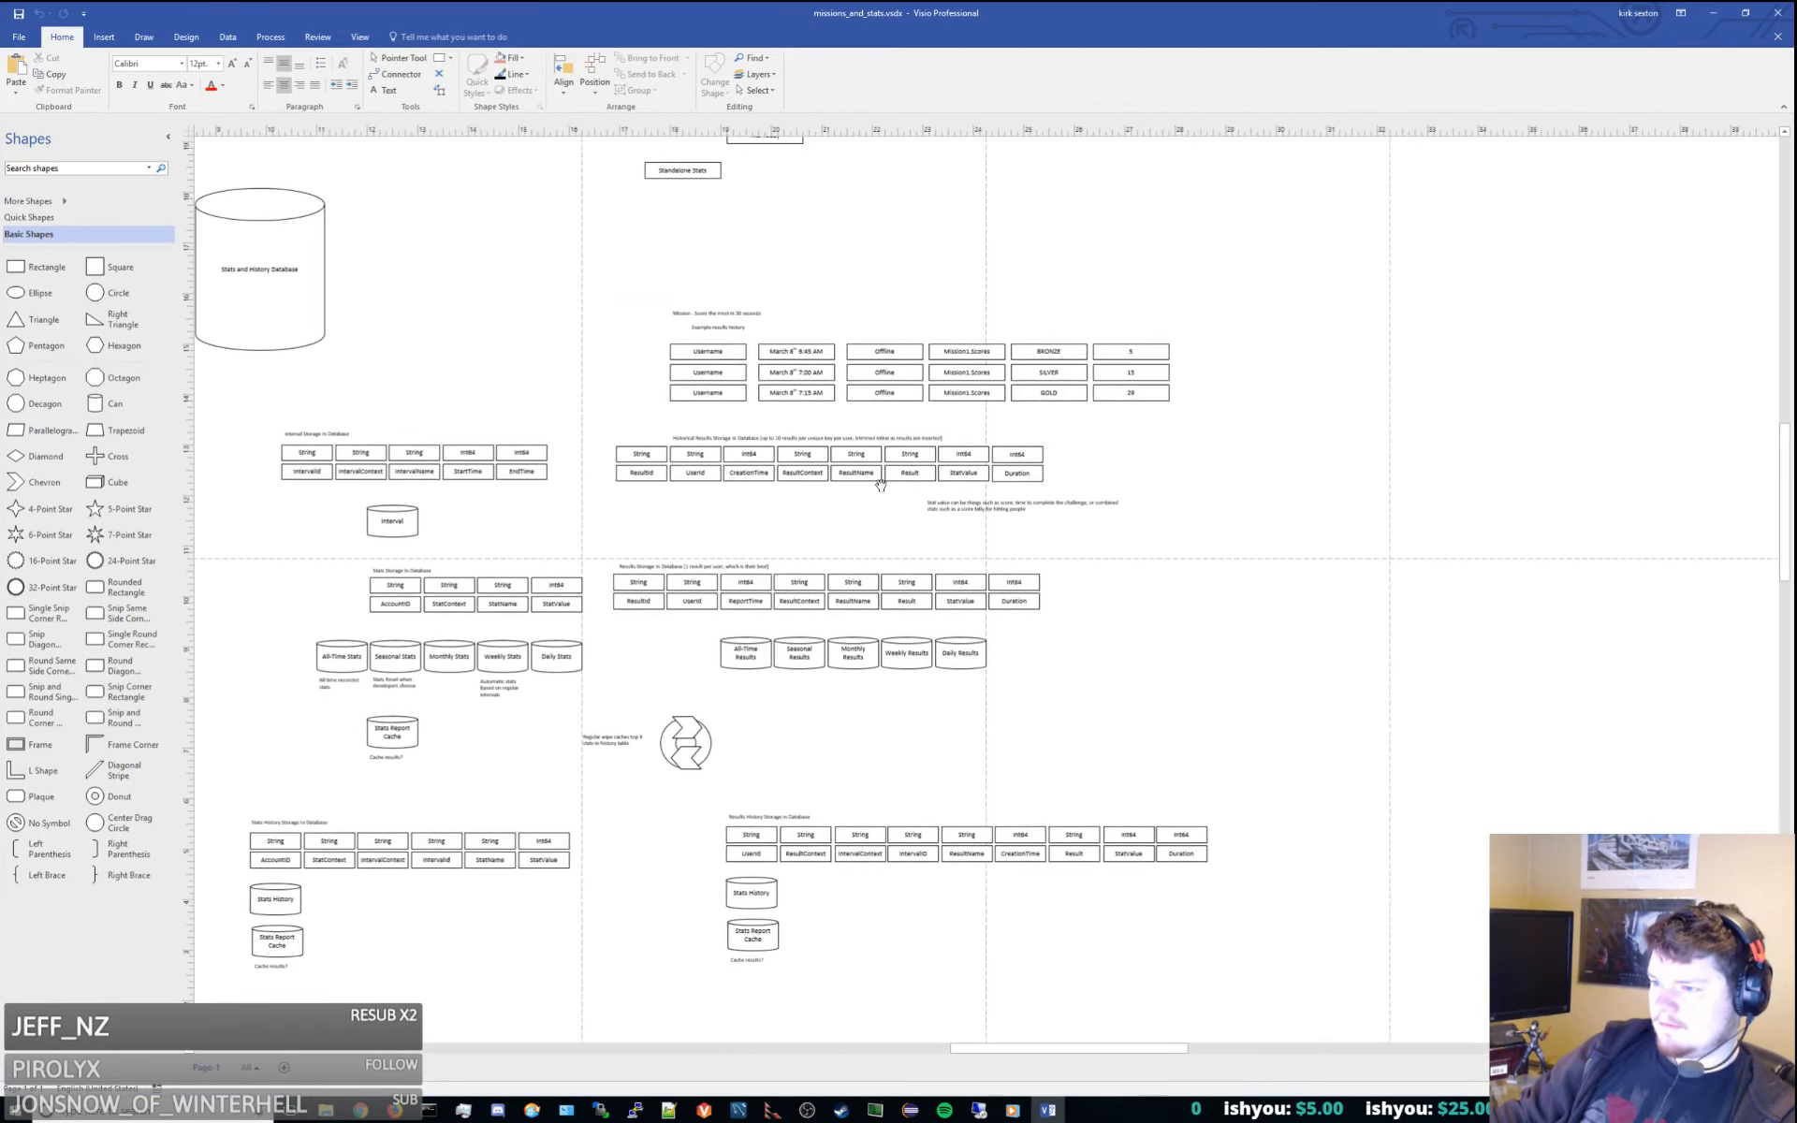
Examine the Stats History Storage In Database diagram, focusing on its StatContext, IntervalId and StatName columns
left_click_drag(881, 485, 1169, 323)
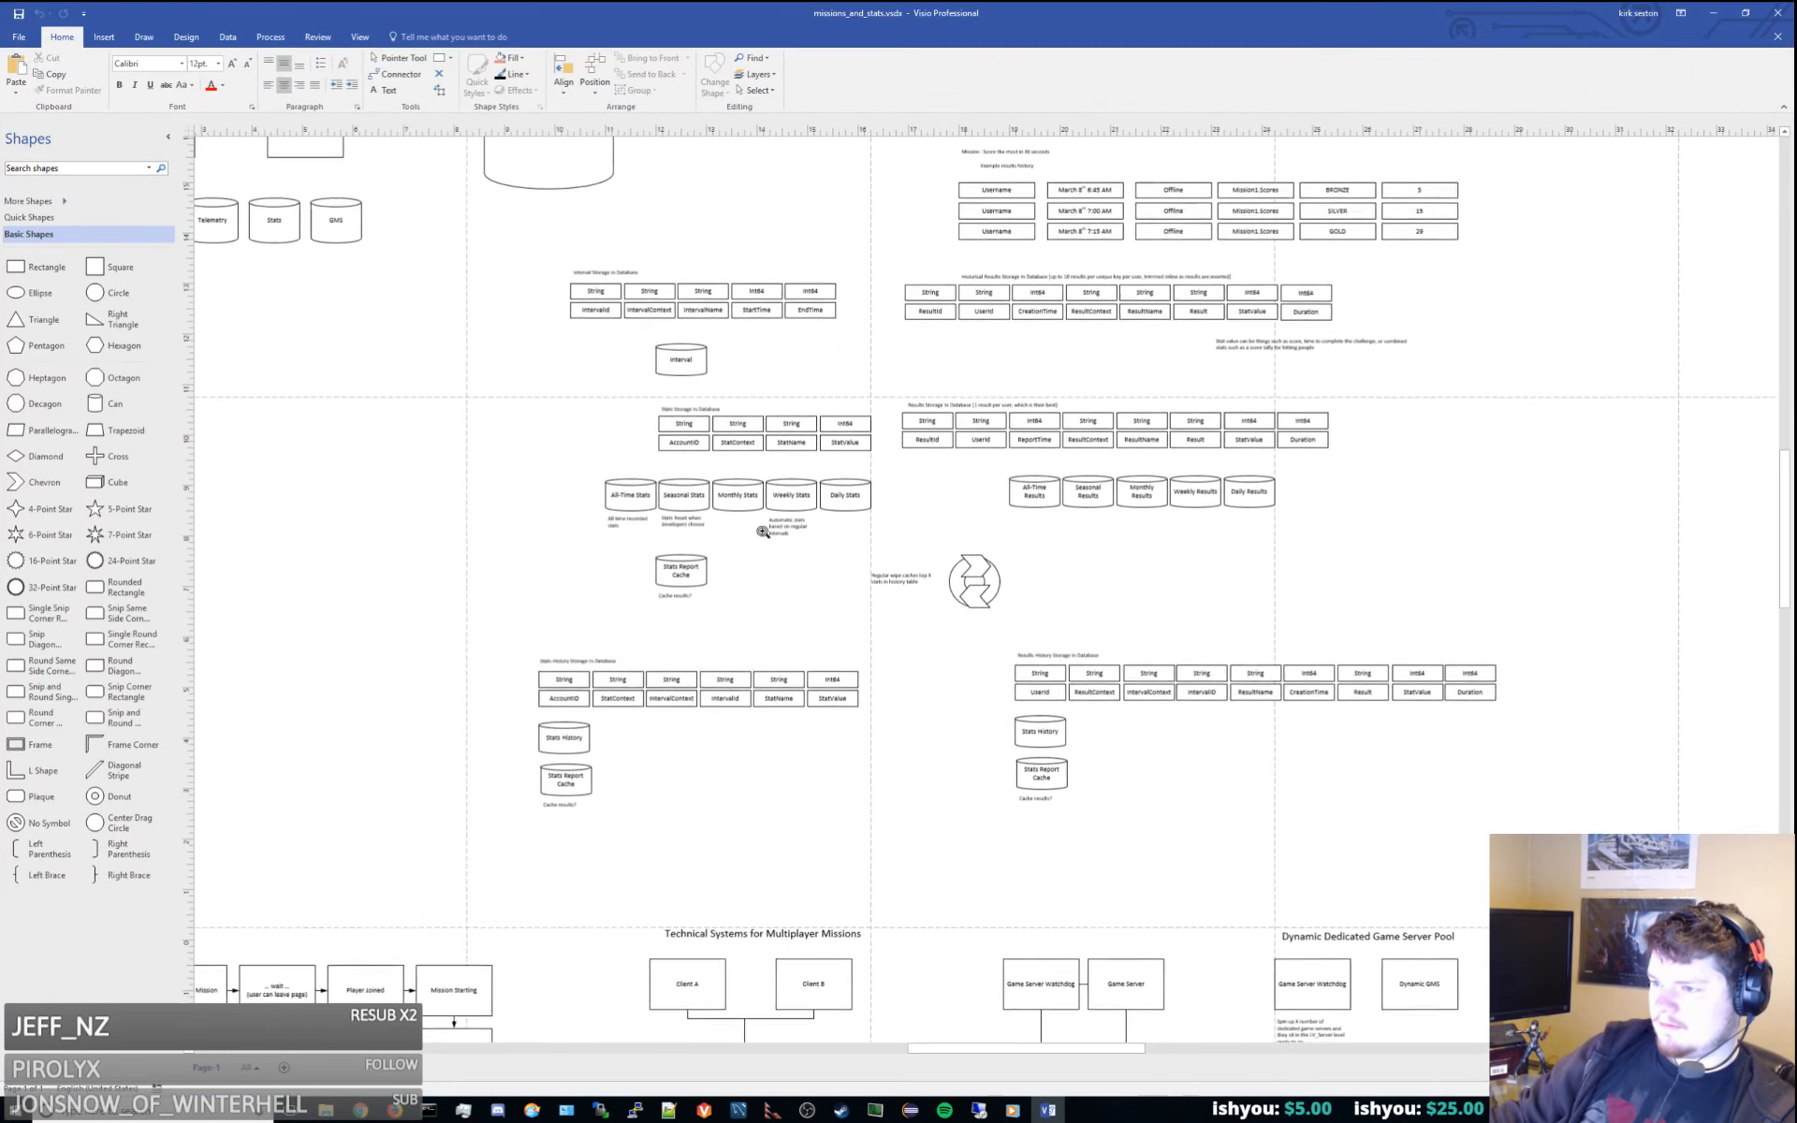
scroll(768, 562, "up", 2)
left_click_drag(776, 639, 1067, 375)
scroll(997, 514, "up", 3)
scroll(1066, 519, "up", 1)
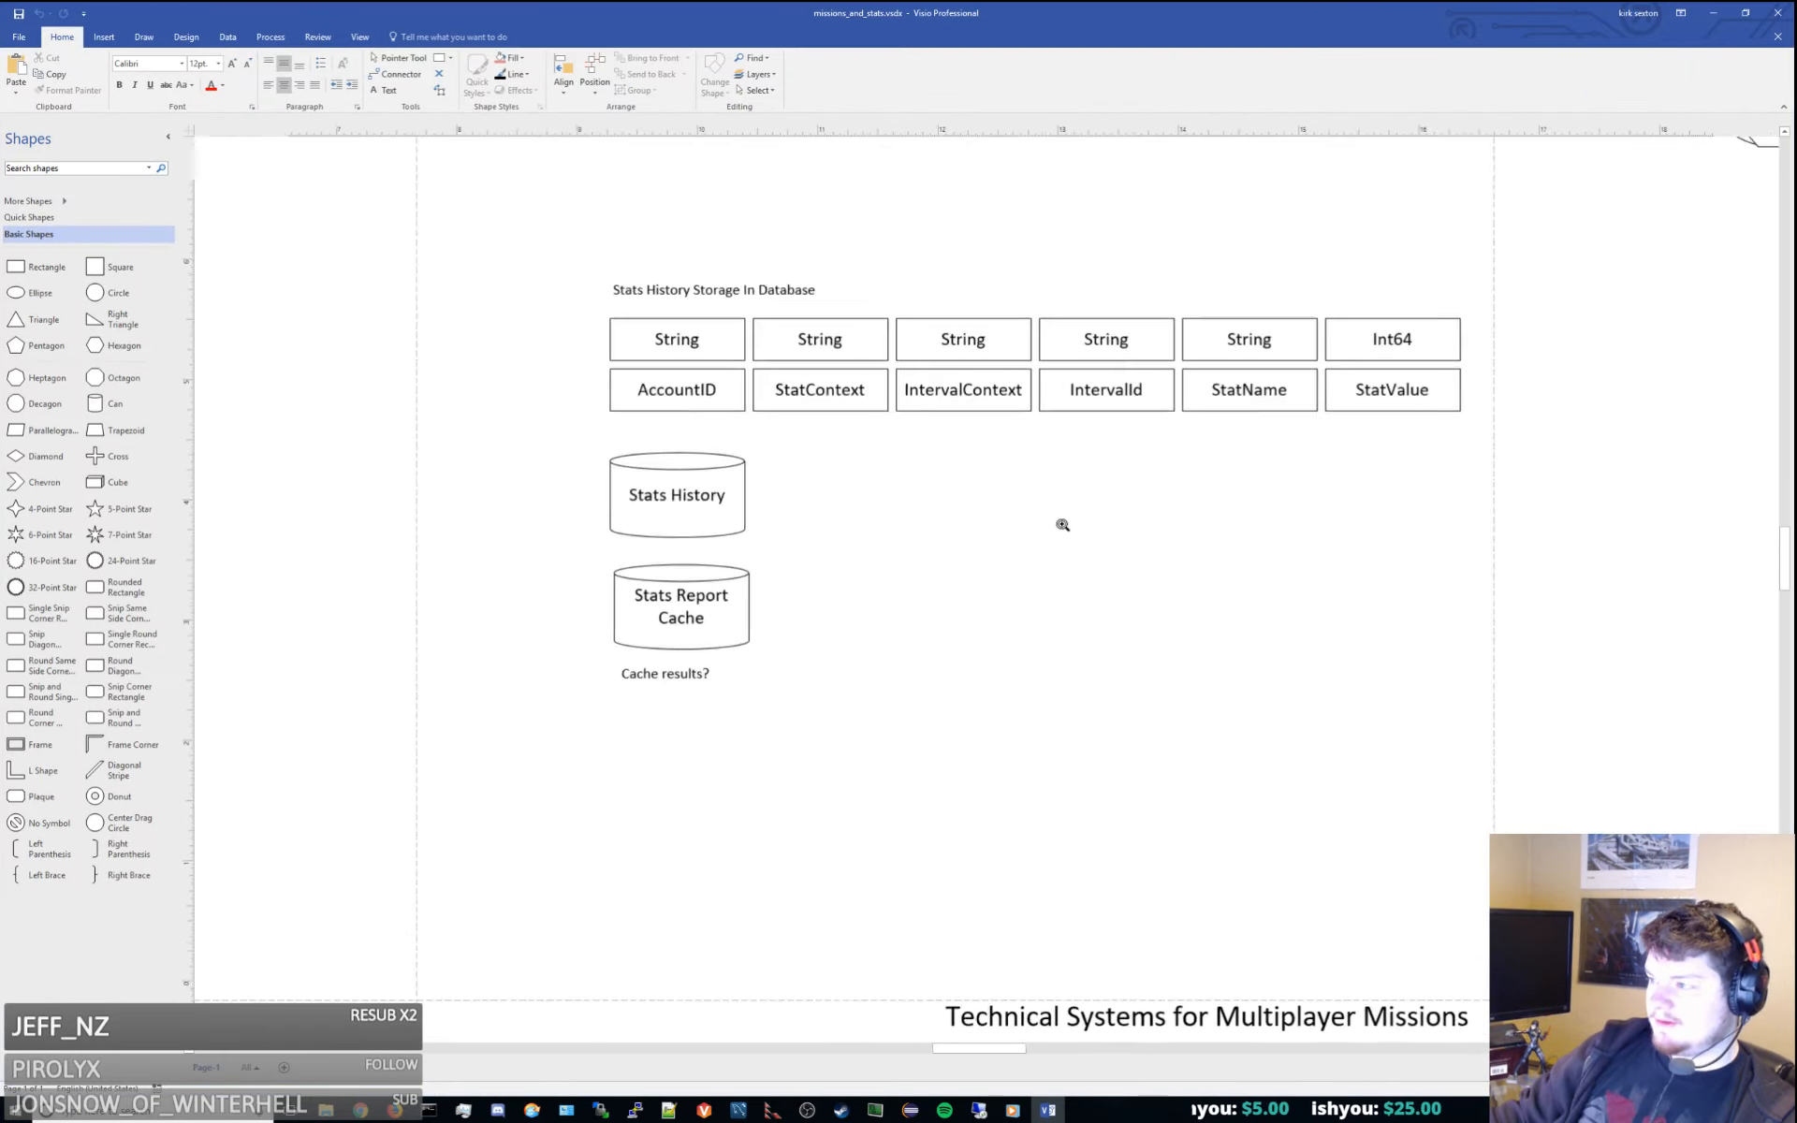
mouse_move(1065, 520)
left_mouse_down()
mouse_move(1003, 558)
mouse_move(877, 565)
mouse_move(838, 518)
left_mouse_up()
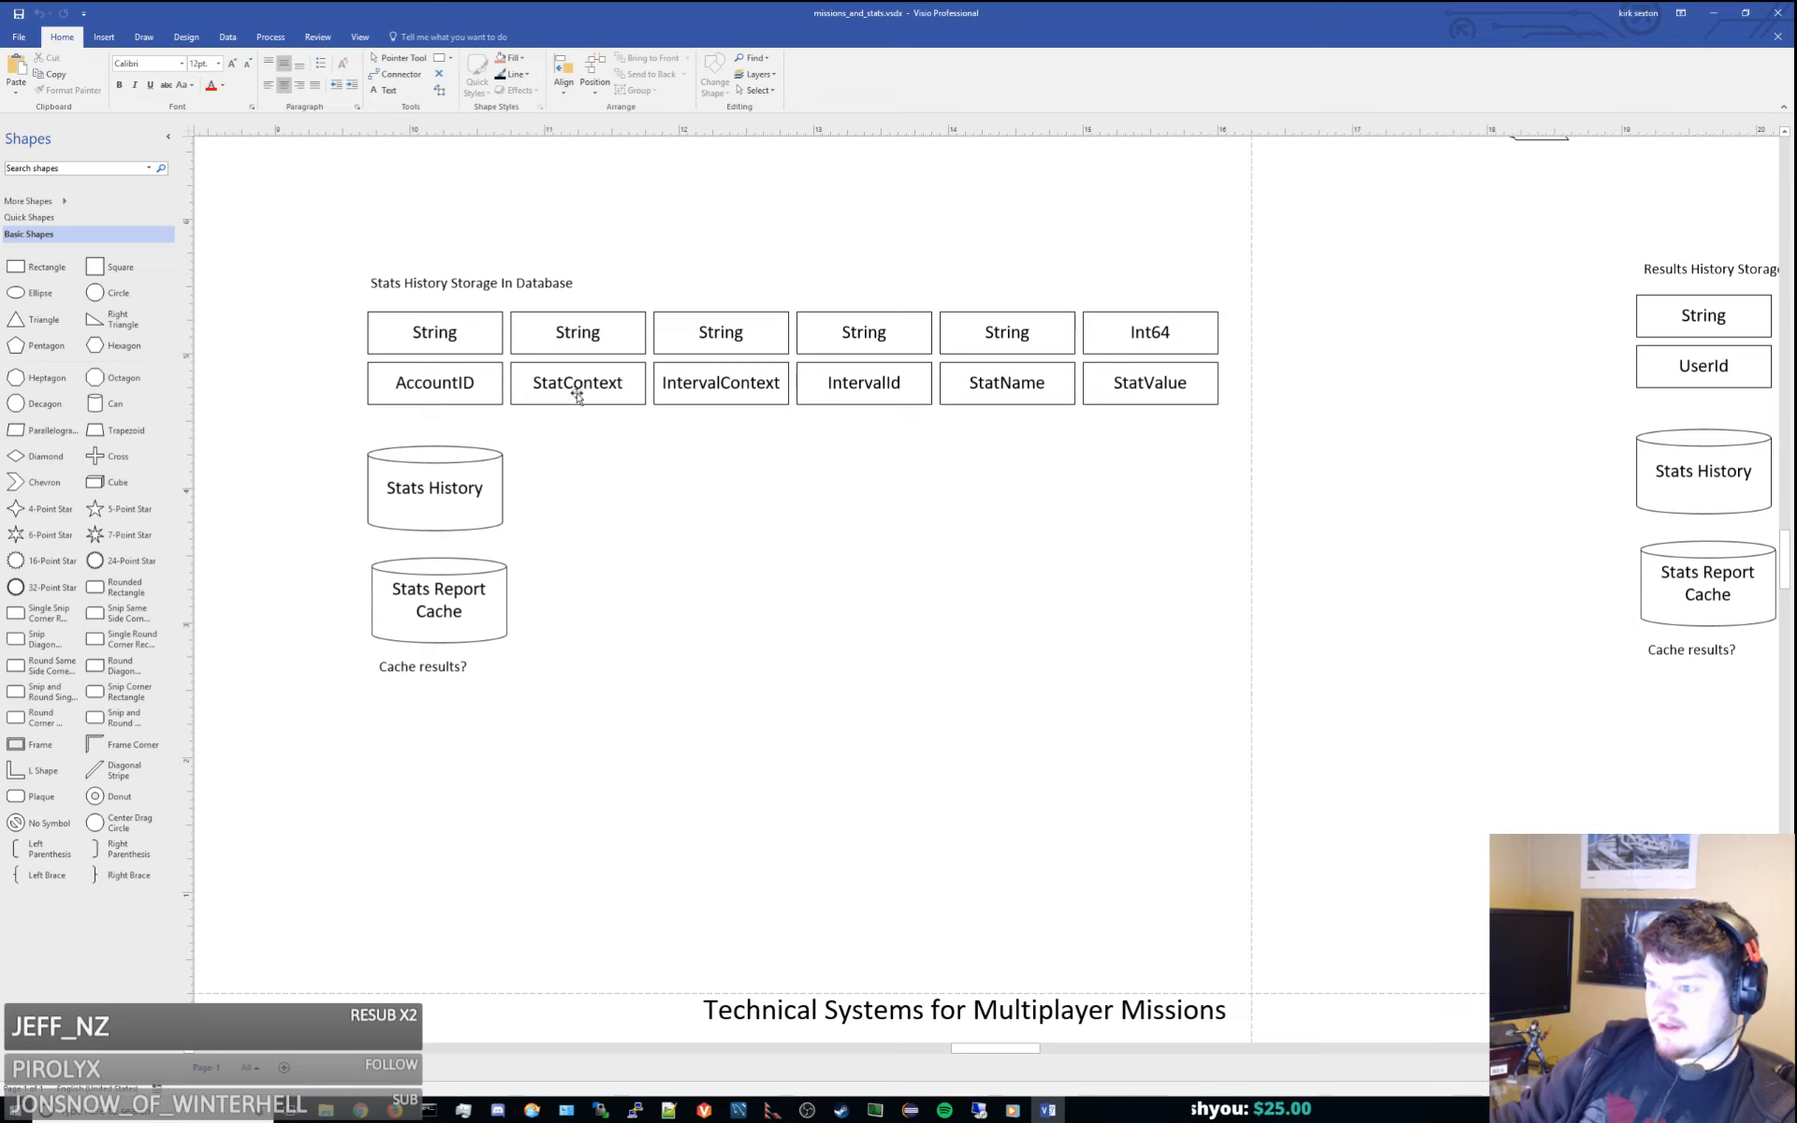
left_click(893, 395)
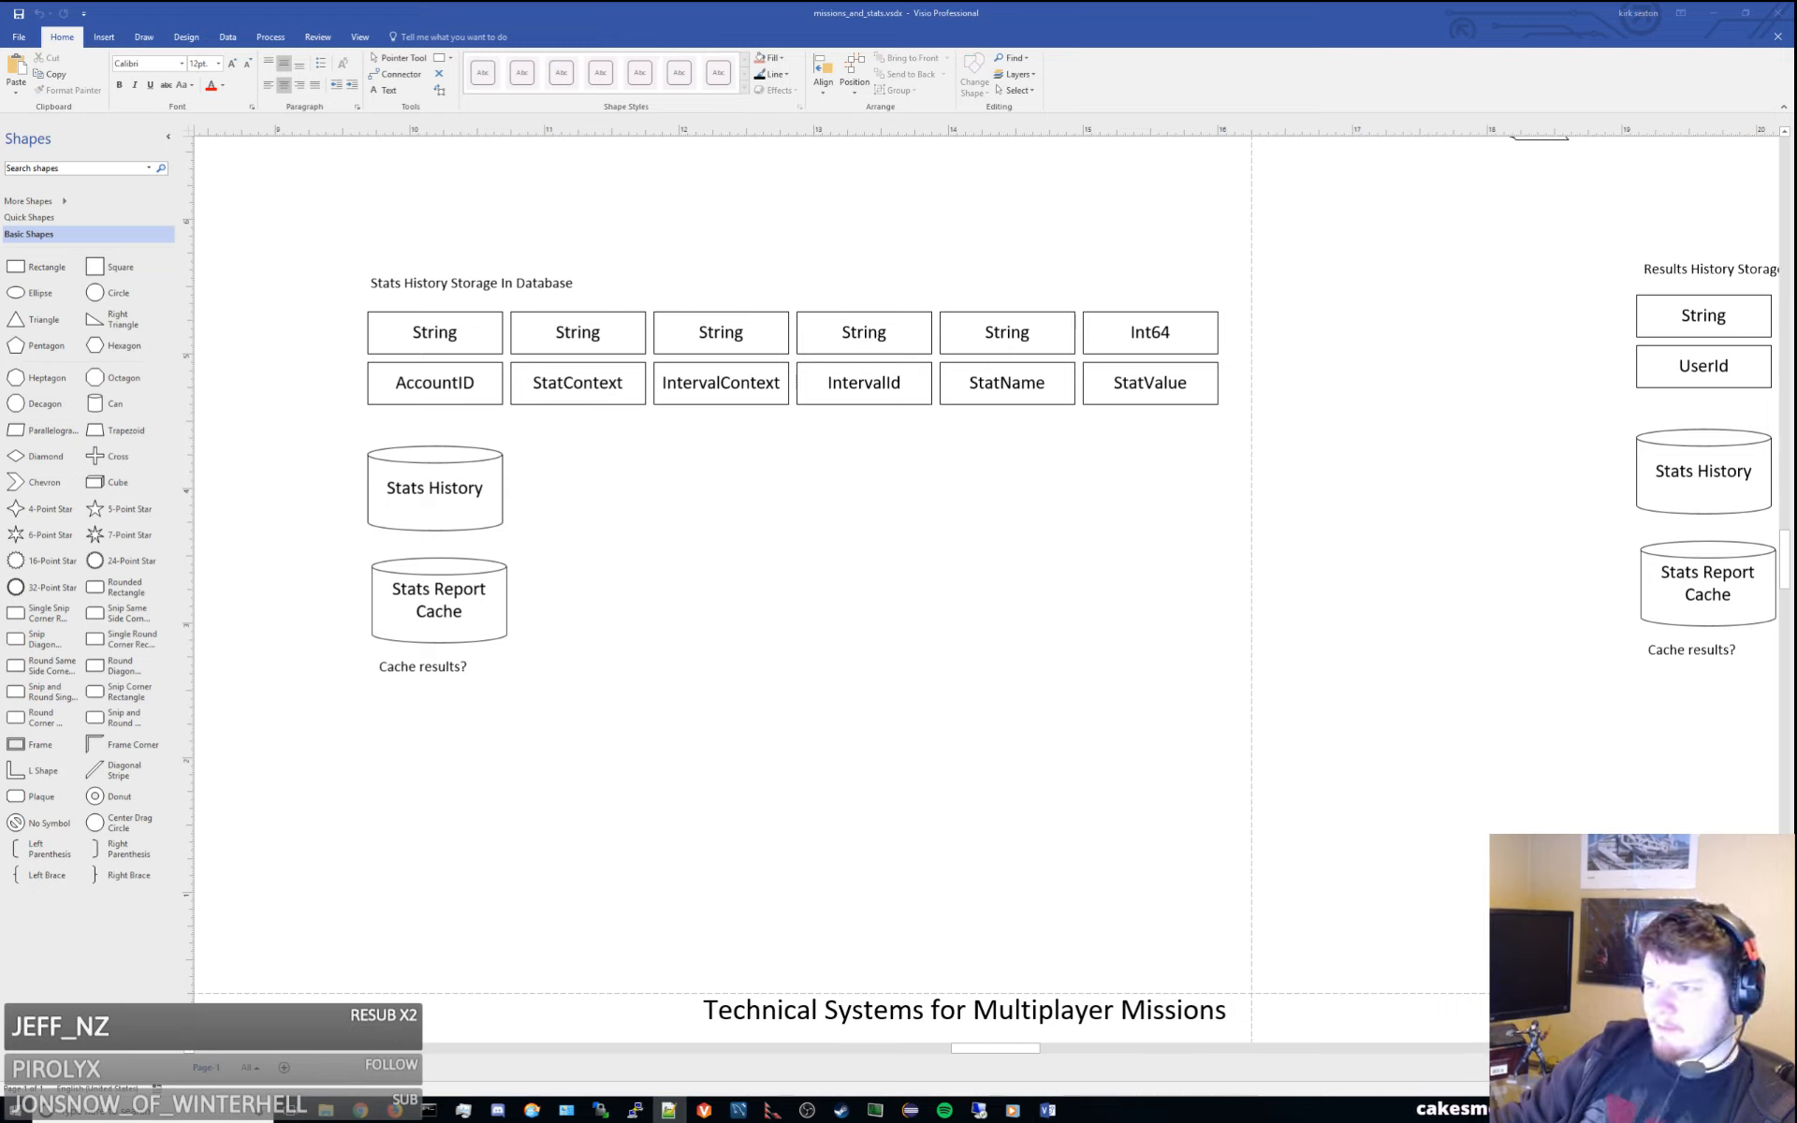
left_click(1023, 483)
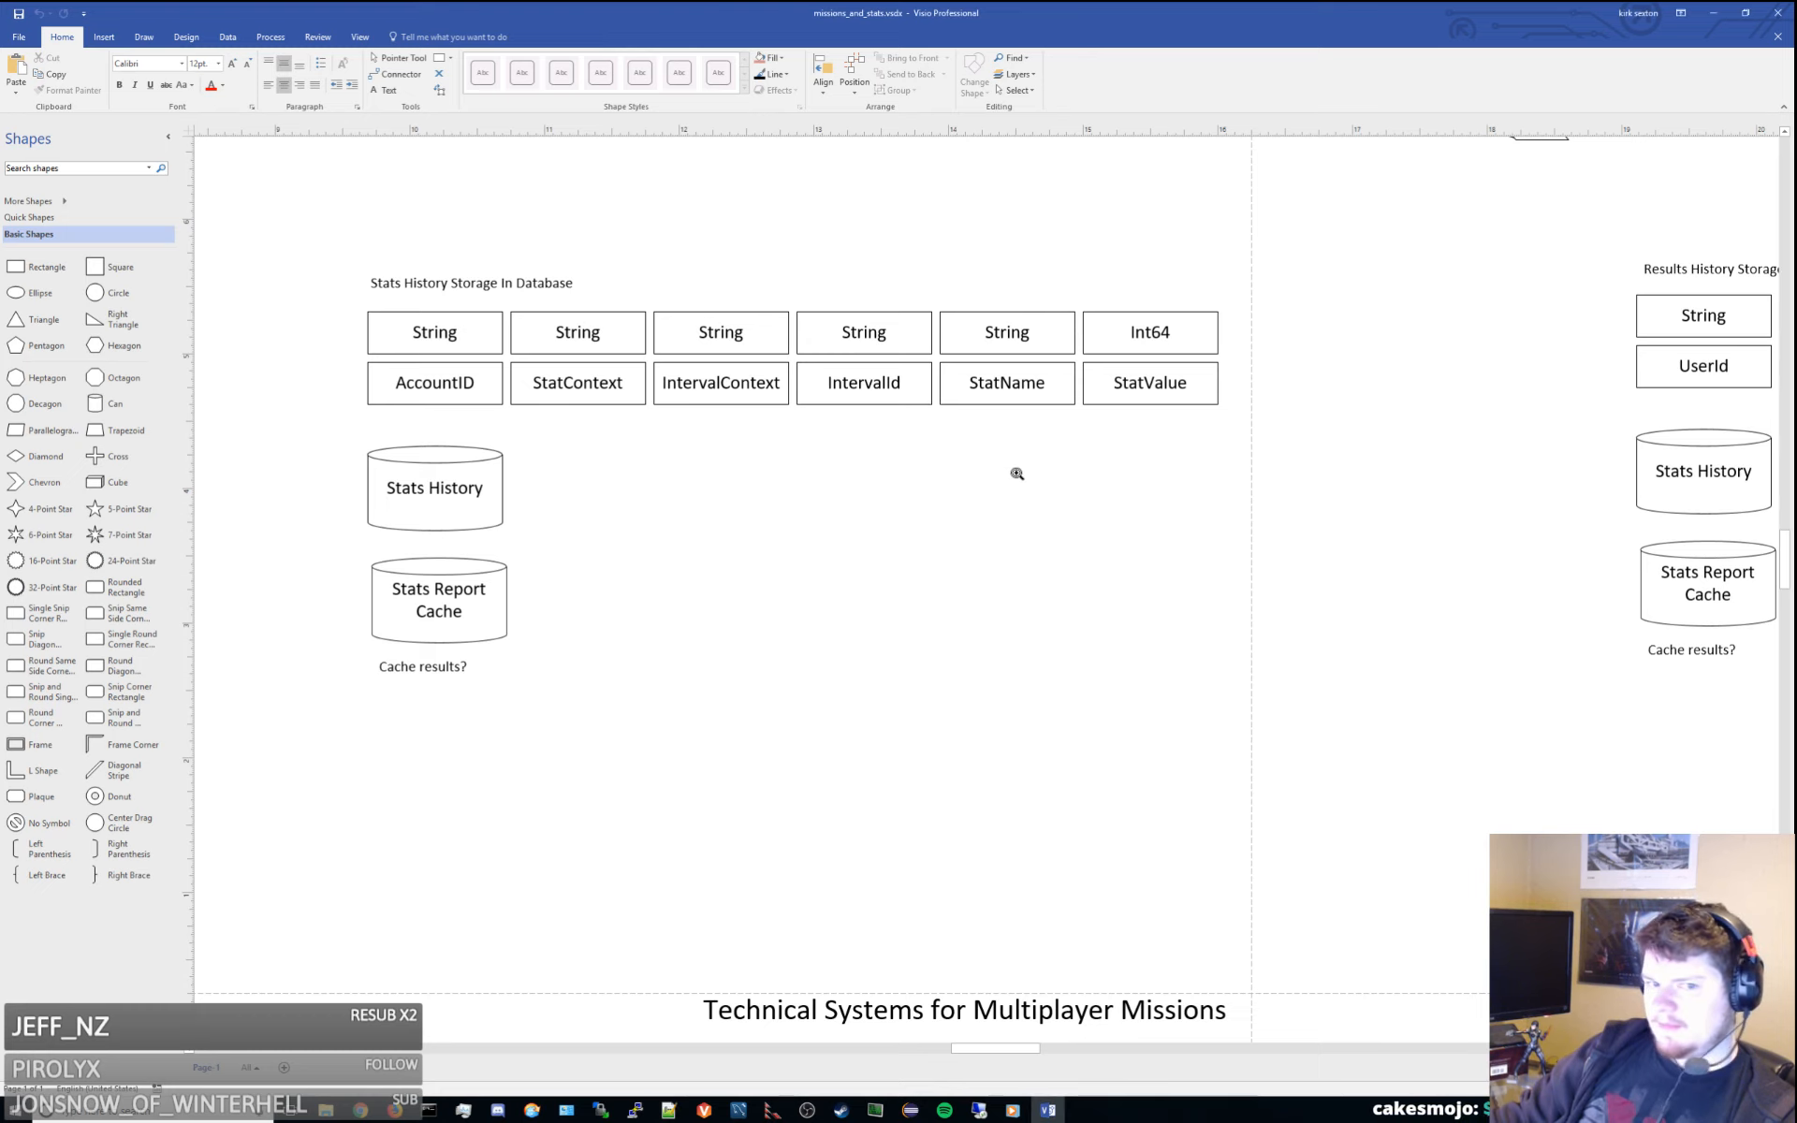
scroll(1029, 496, "up", 2)
scroll(1052, 514, "left", 2)
left_click(648, 438)
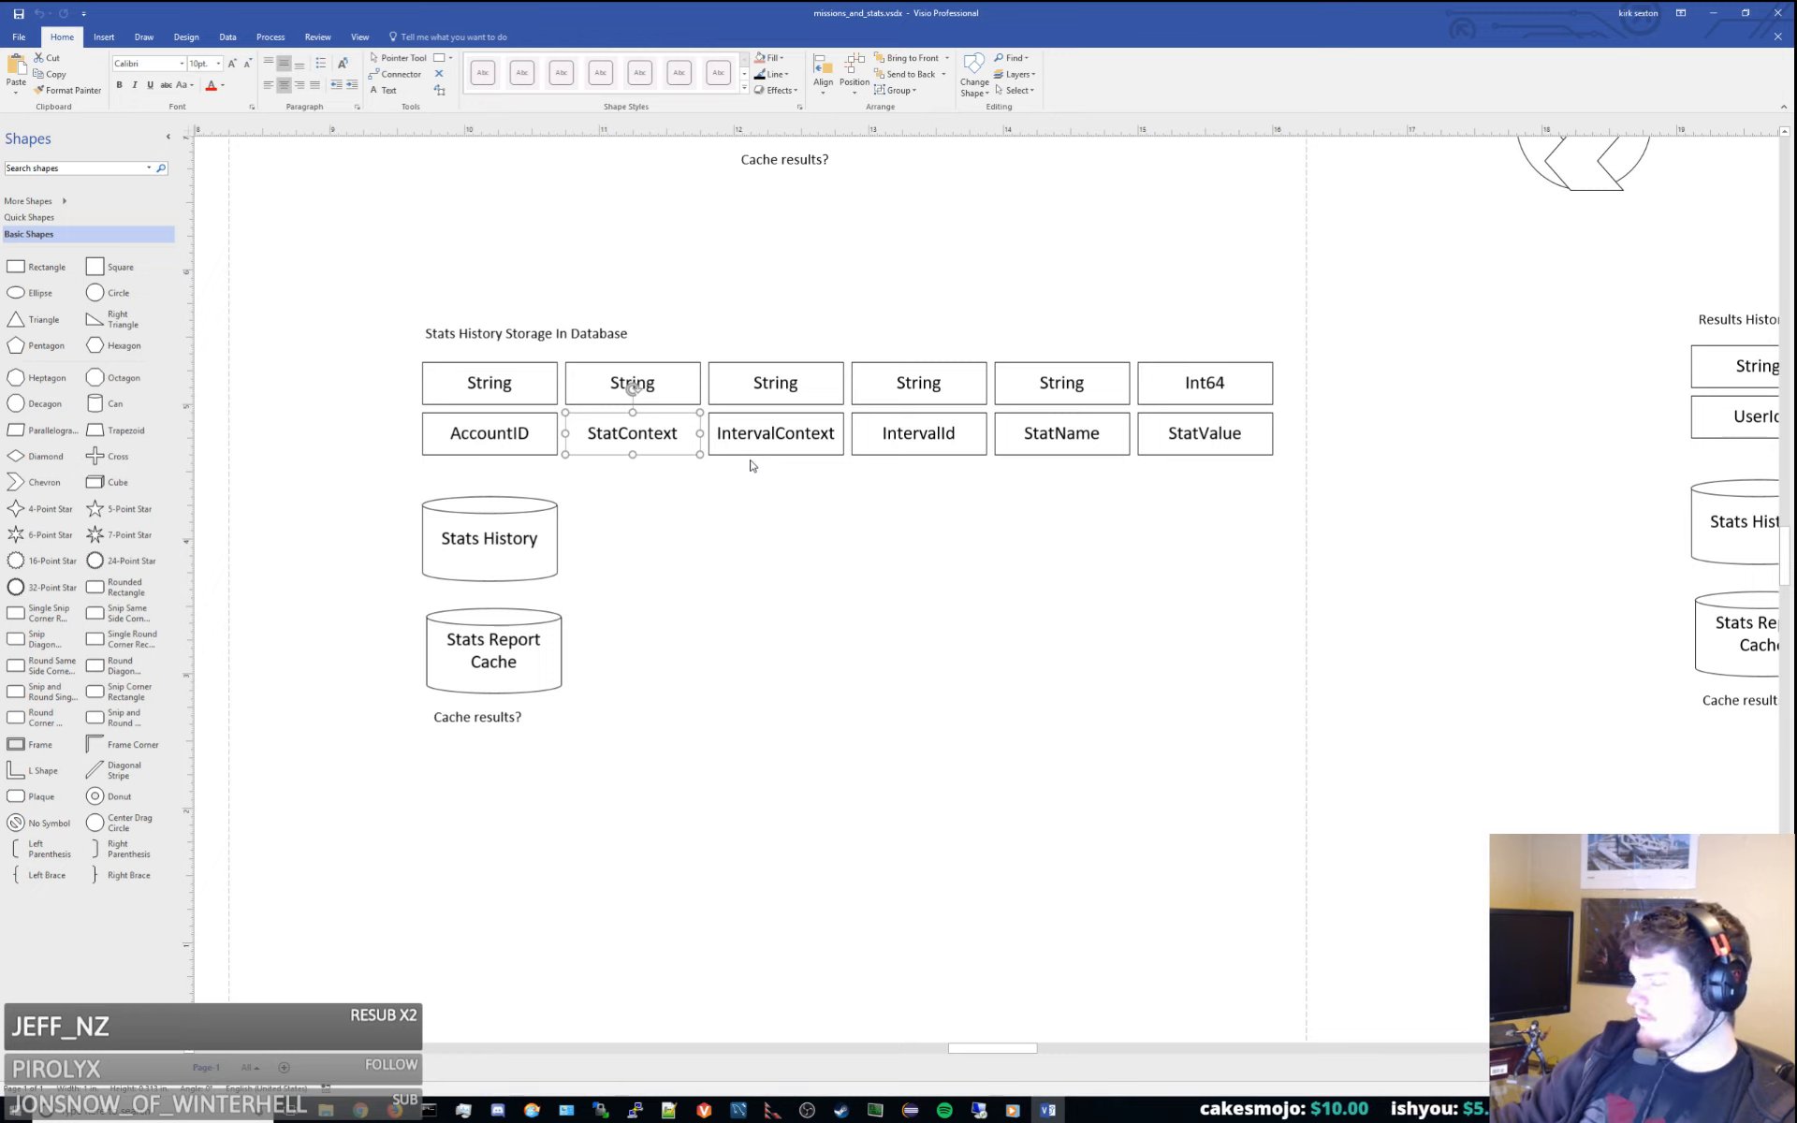
left_click(884, 445)
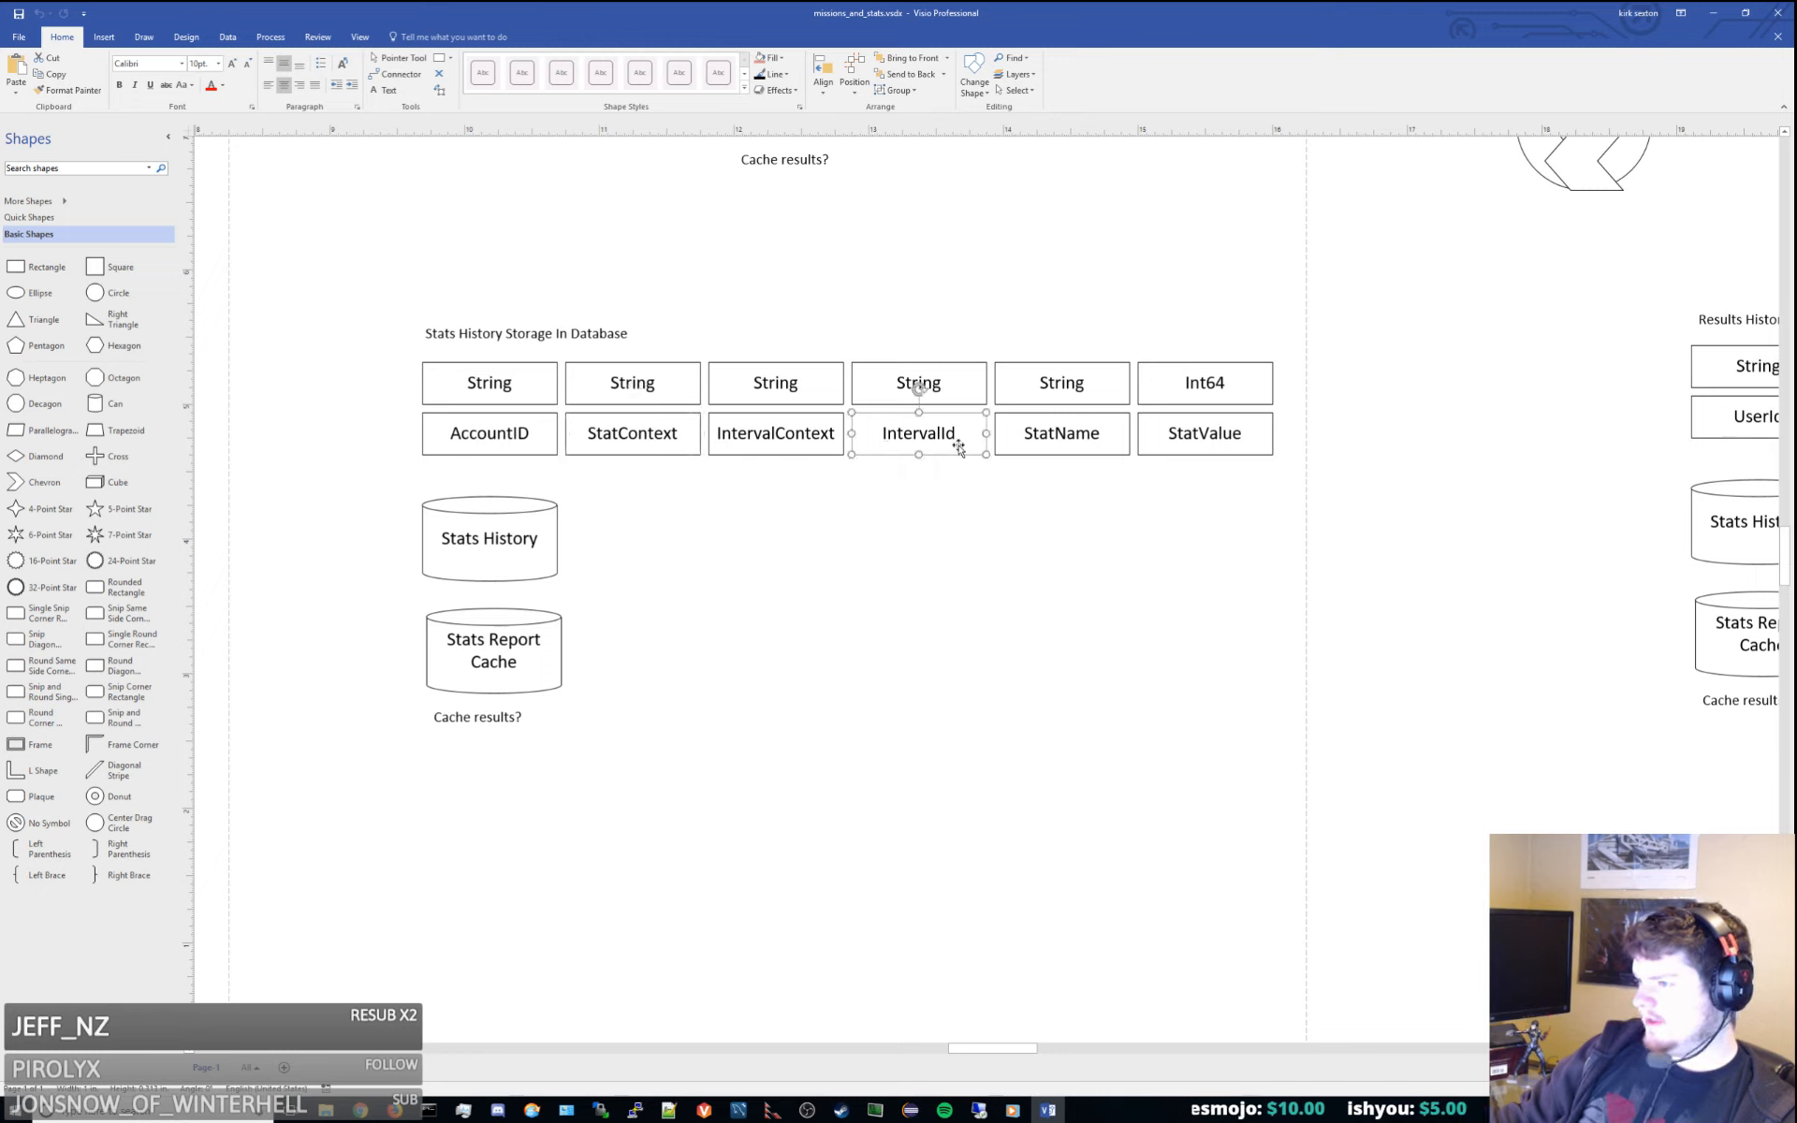
left_click(1018, 447)
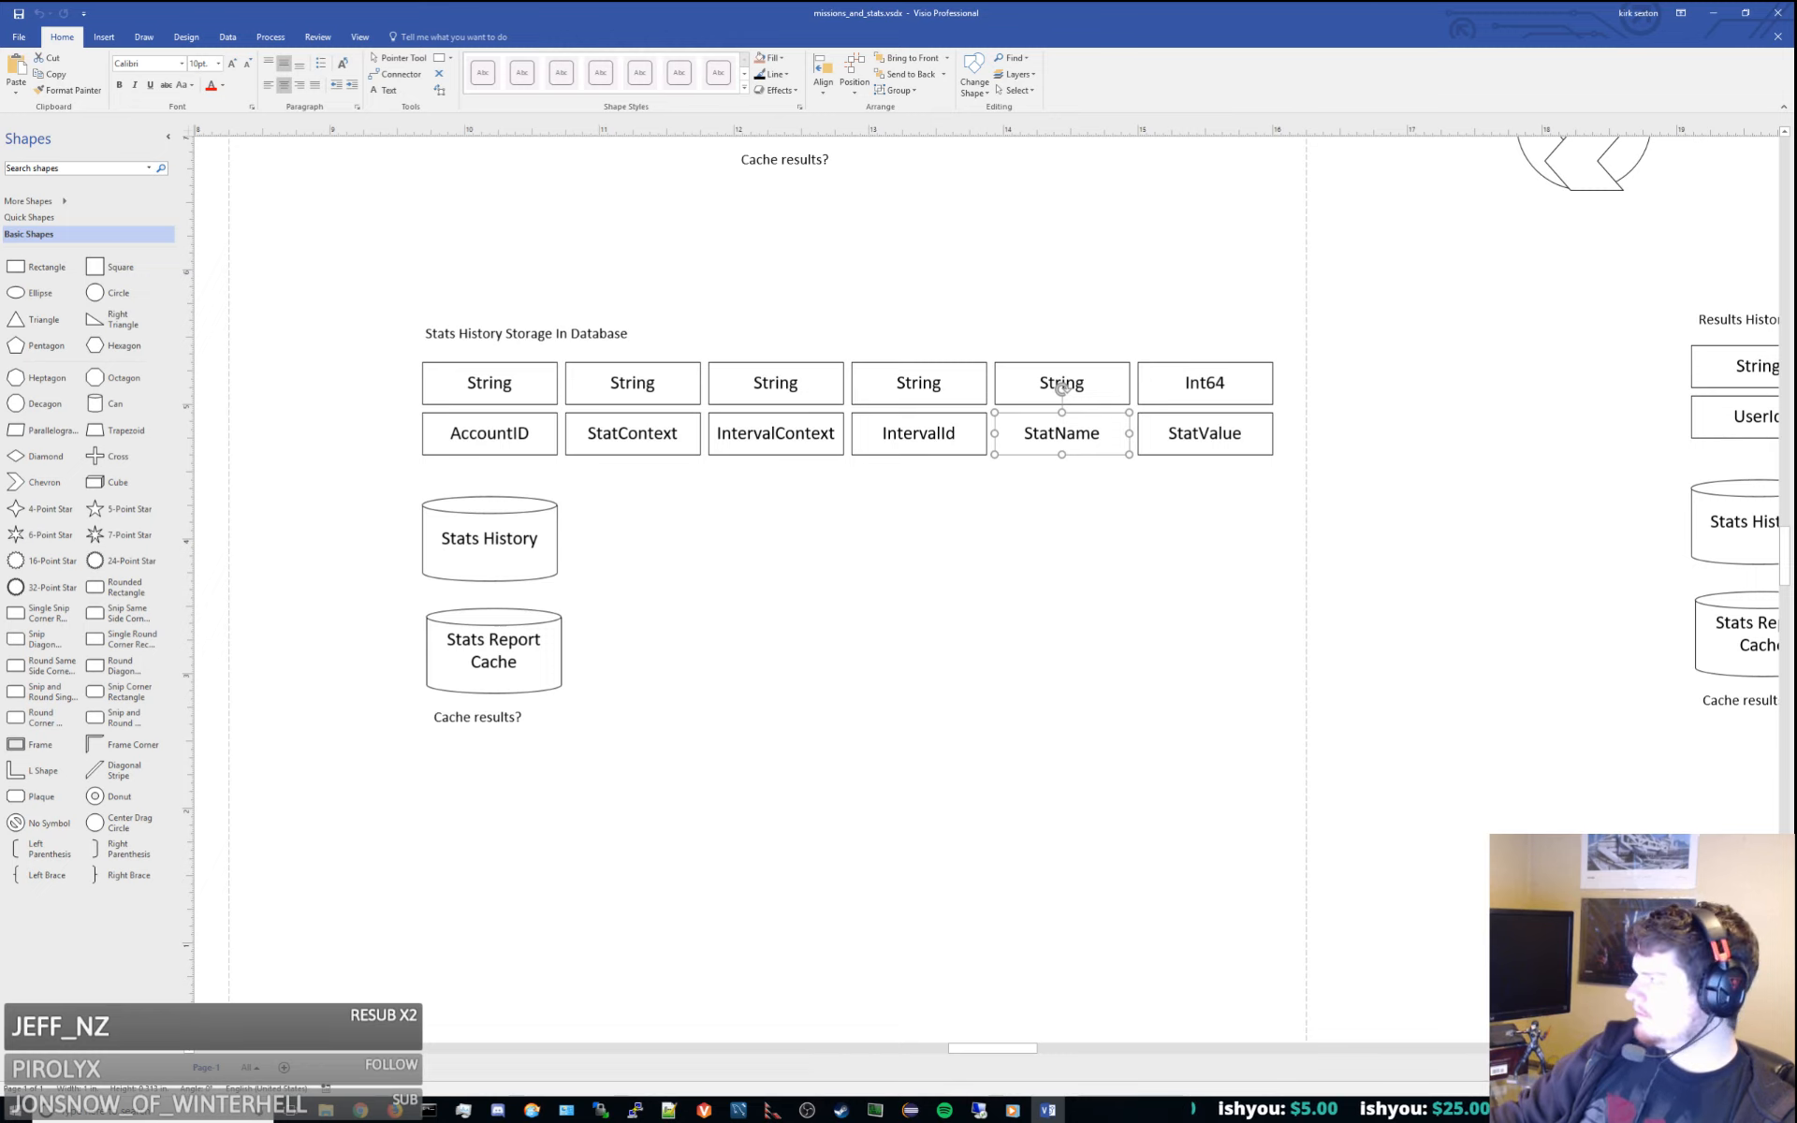
Move the Visio window off this screen and bring the Notepad++ window with the new 1 notes onto it
key("alt+Tab")
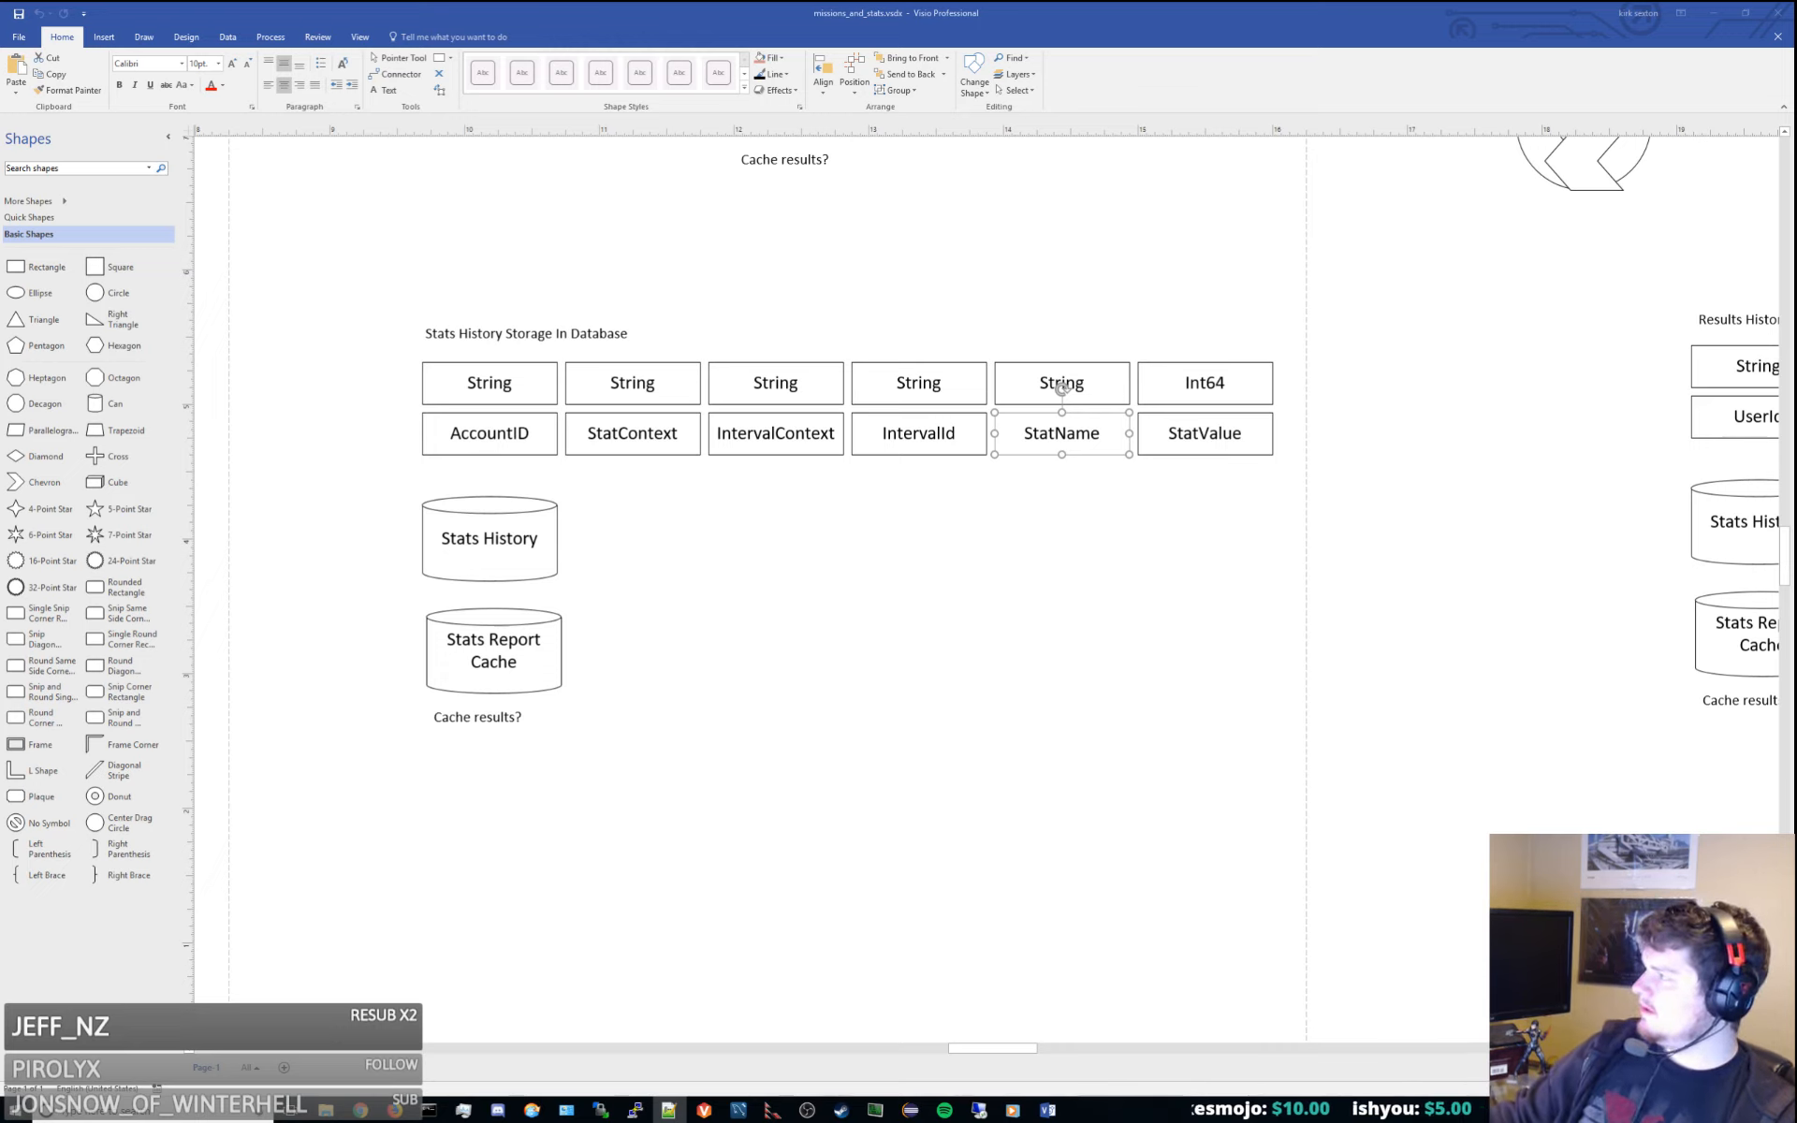
left_click_drag(855, 8, 1794, 56)
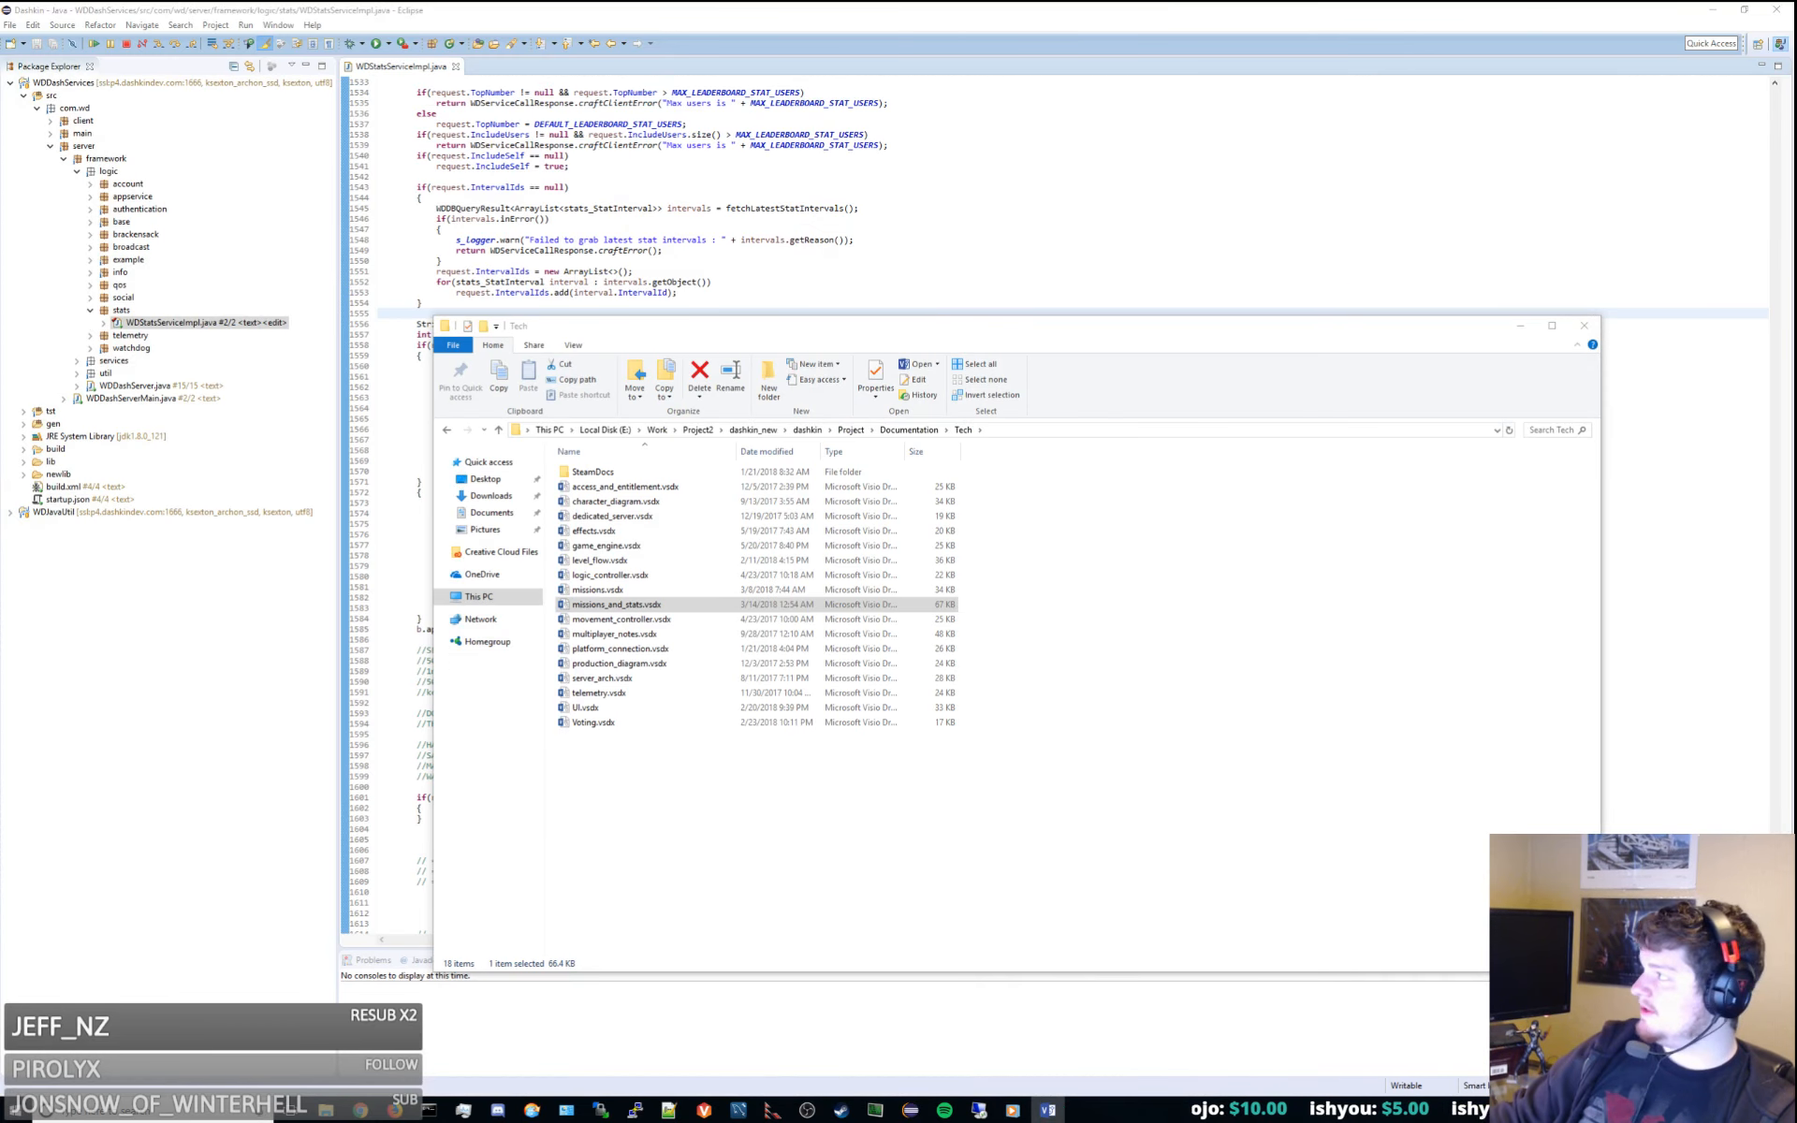
left_click(1271, 284)
left_click_drag(1793, 138, 739, 5)
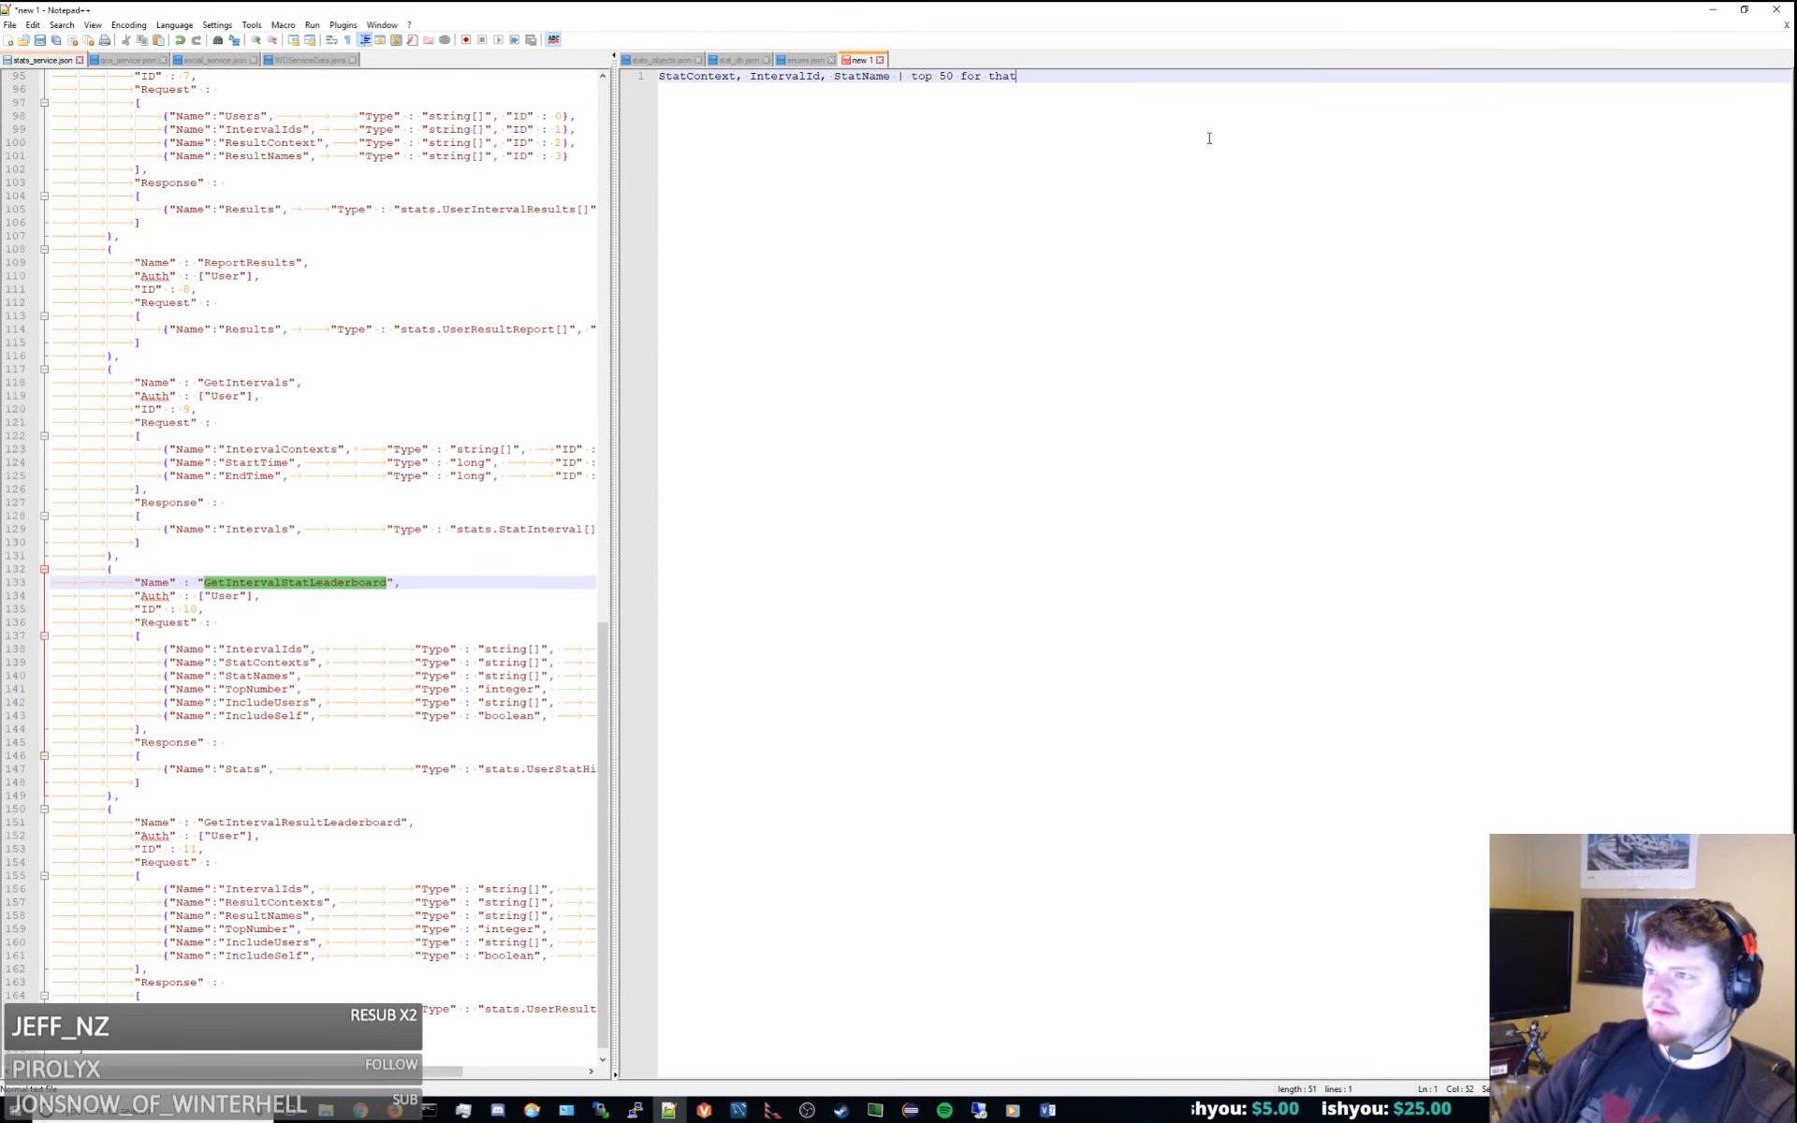
Add the example key line "Online, Week1, Wins | top 50" below the StatContext, IntervalId, StatName note, leaving two blank lines between
key("Return")
key("Return")
key("Return")
type("Onli")
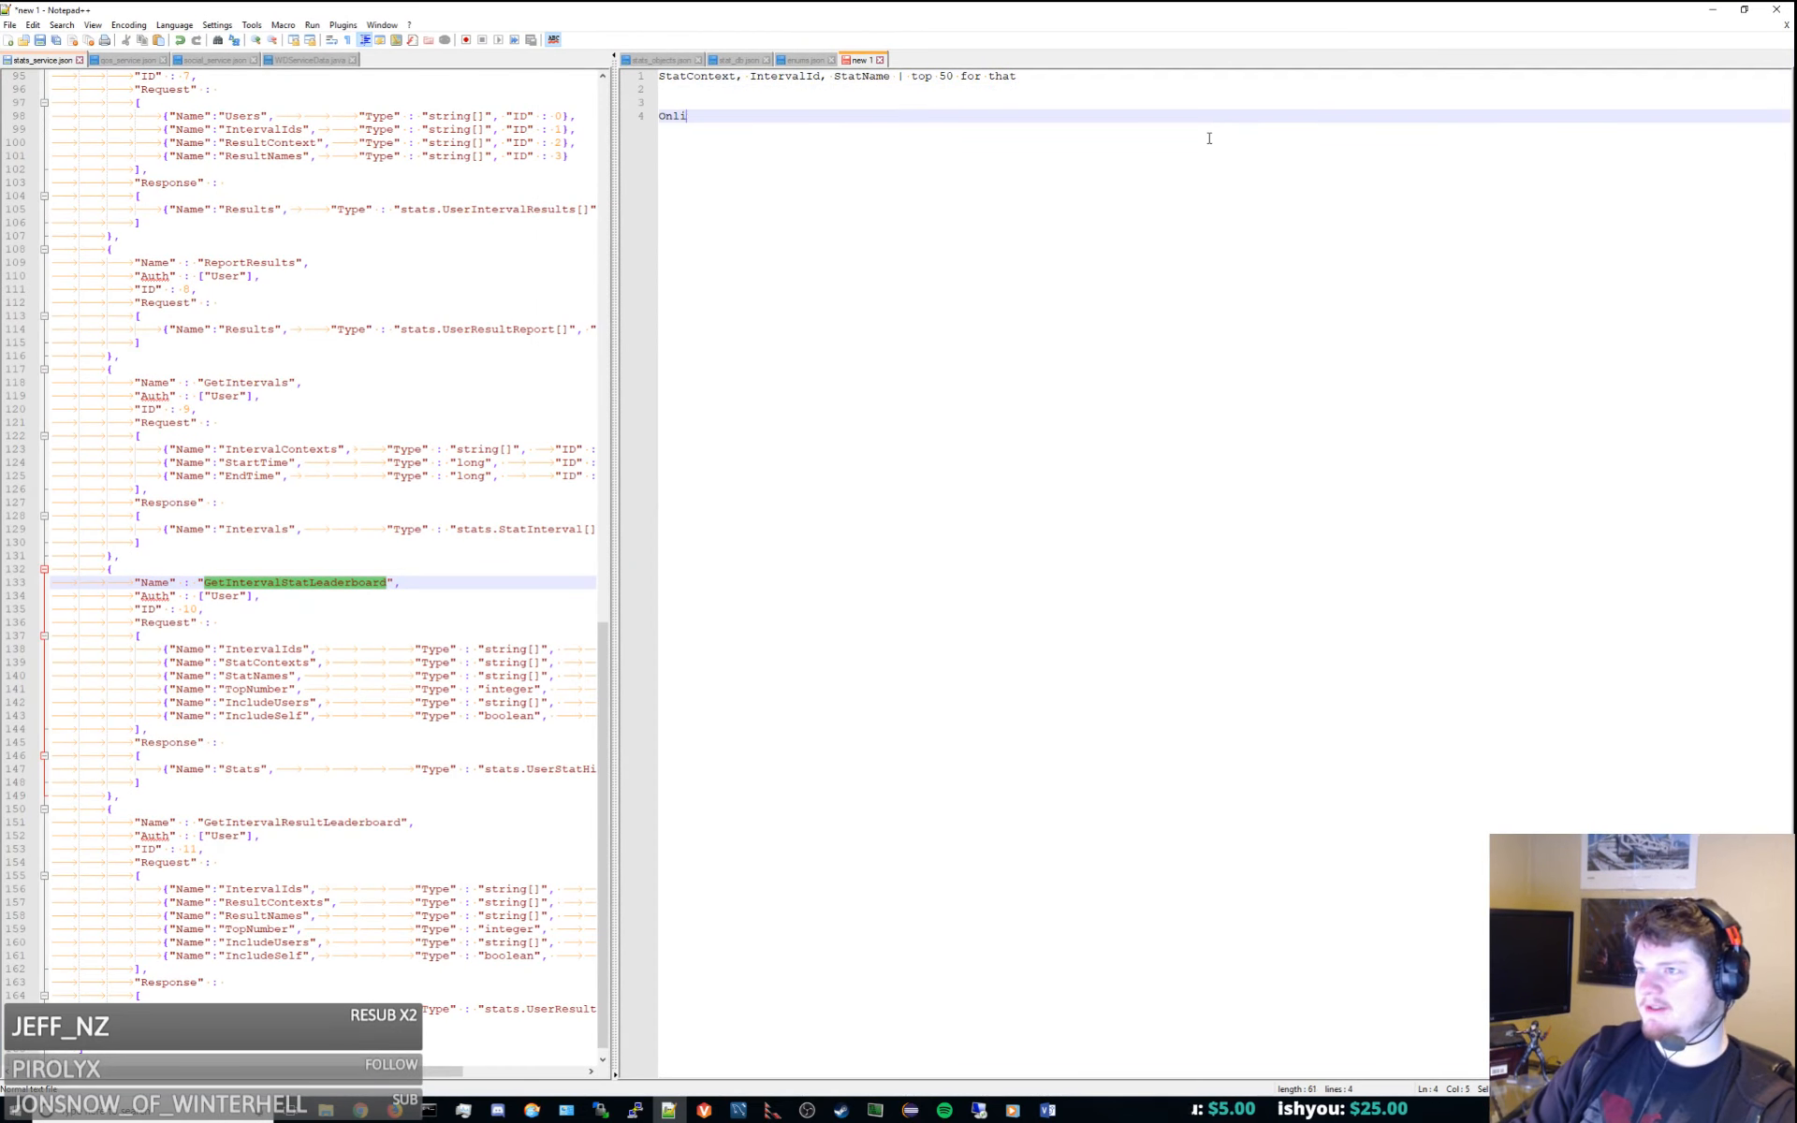
type("ne, ")
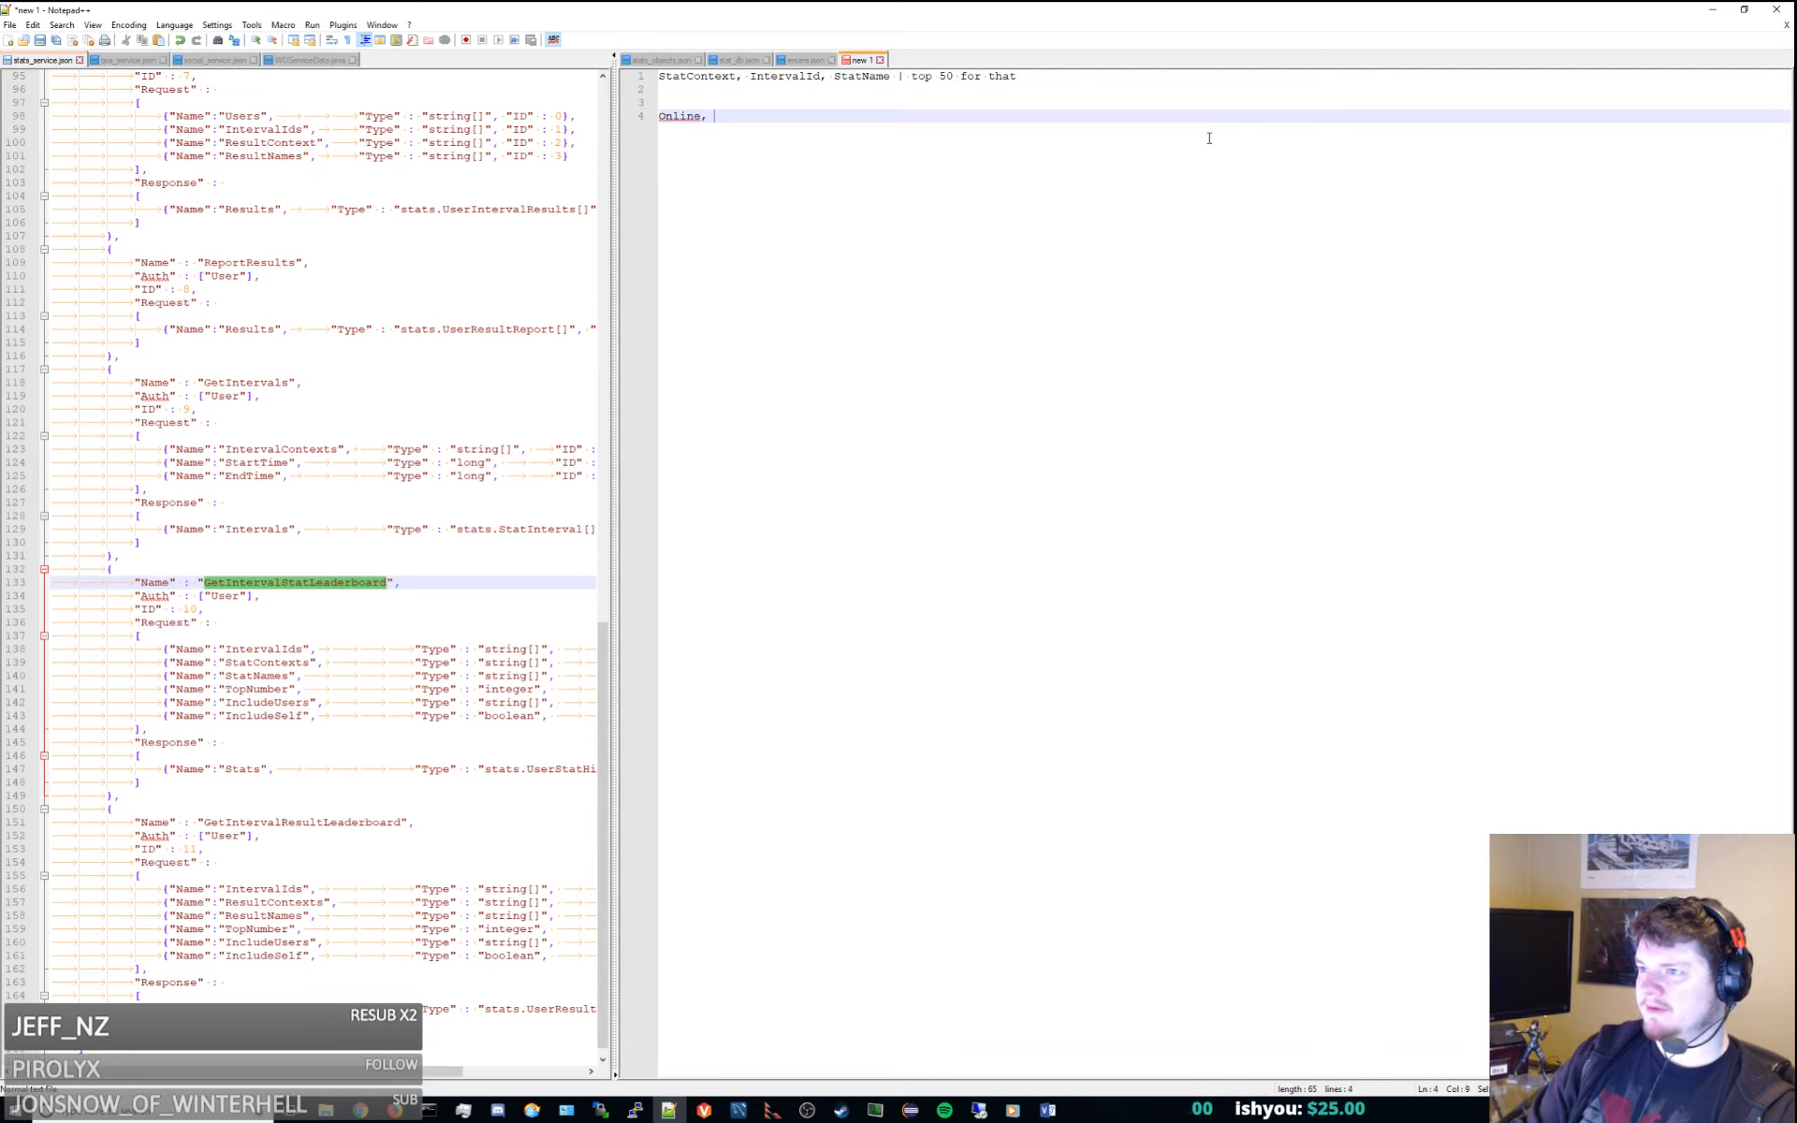
type("Week")
type("l")
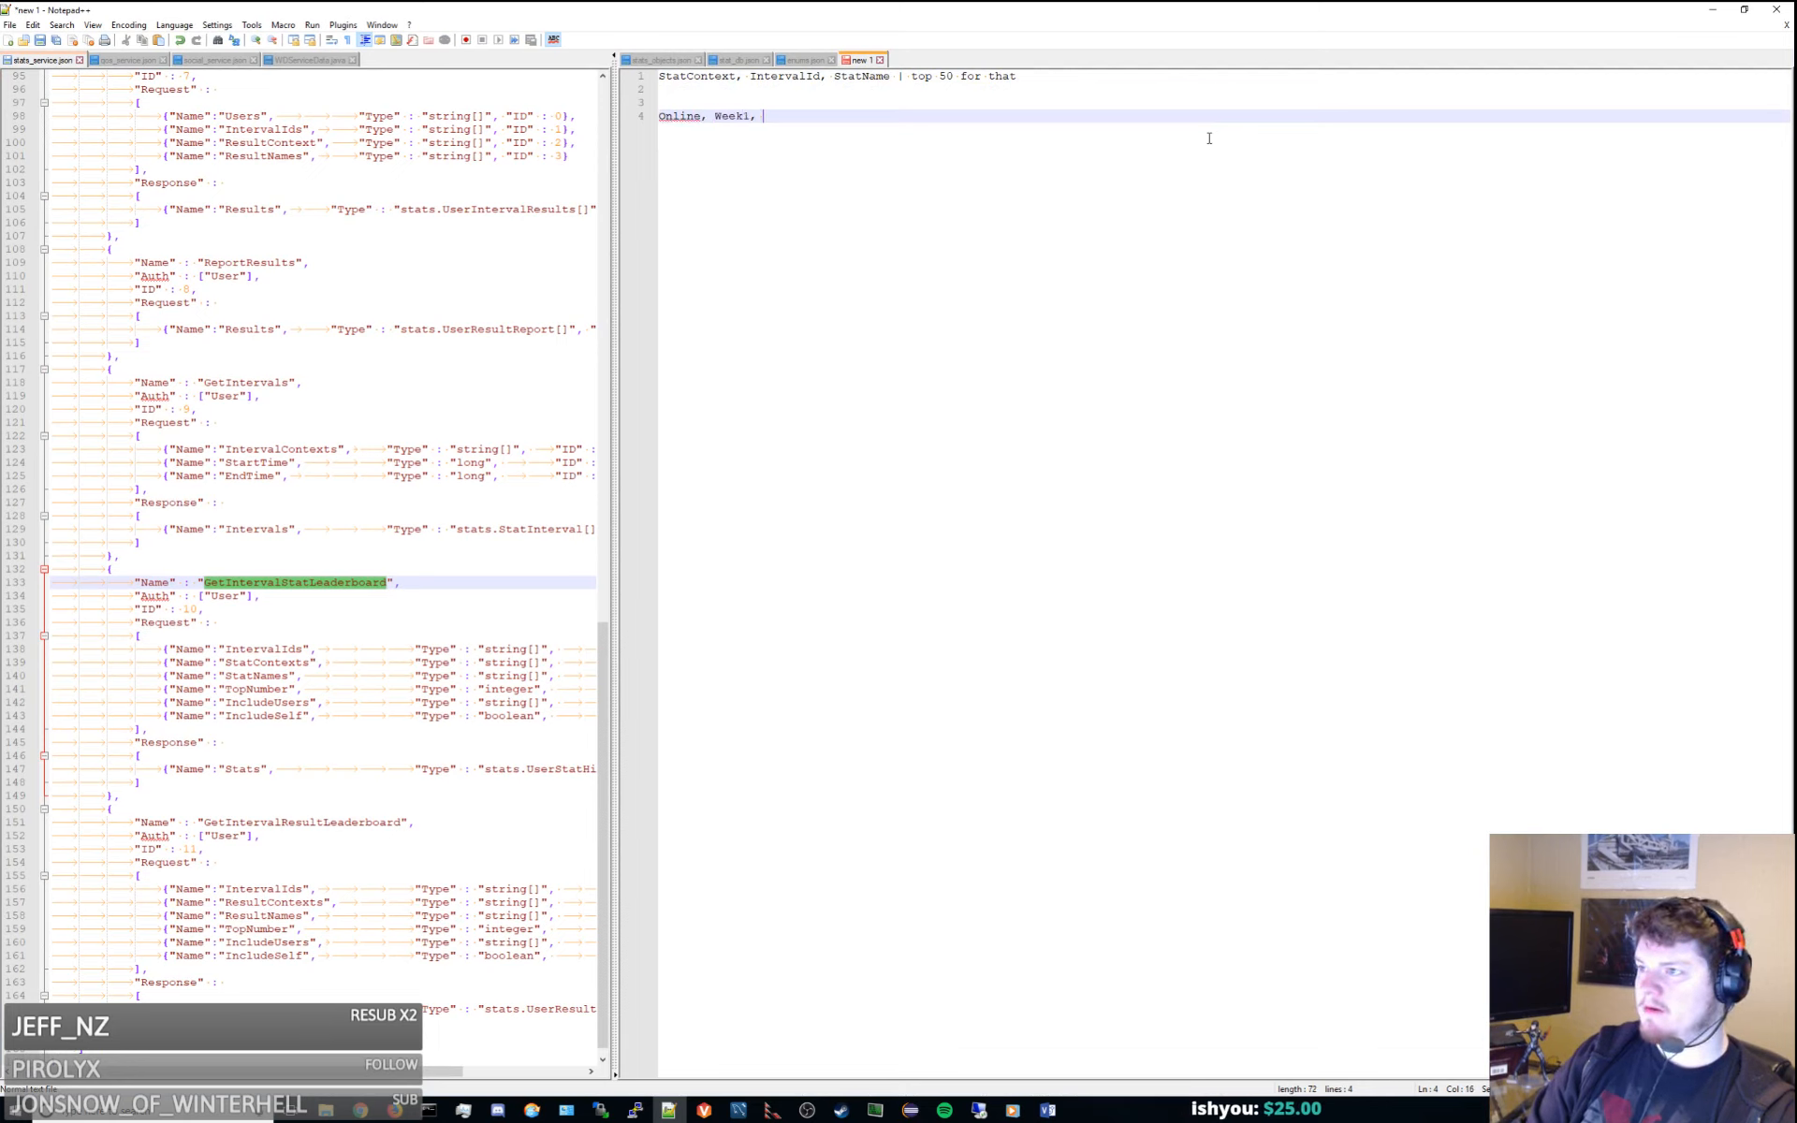
type(", W")
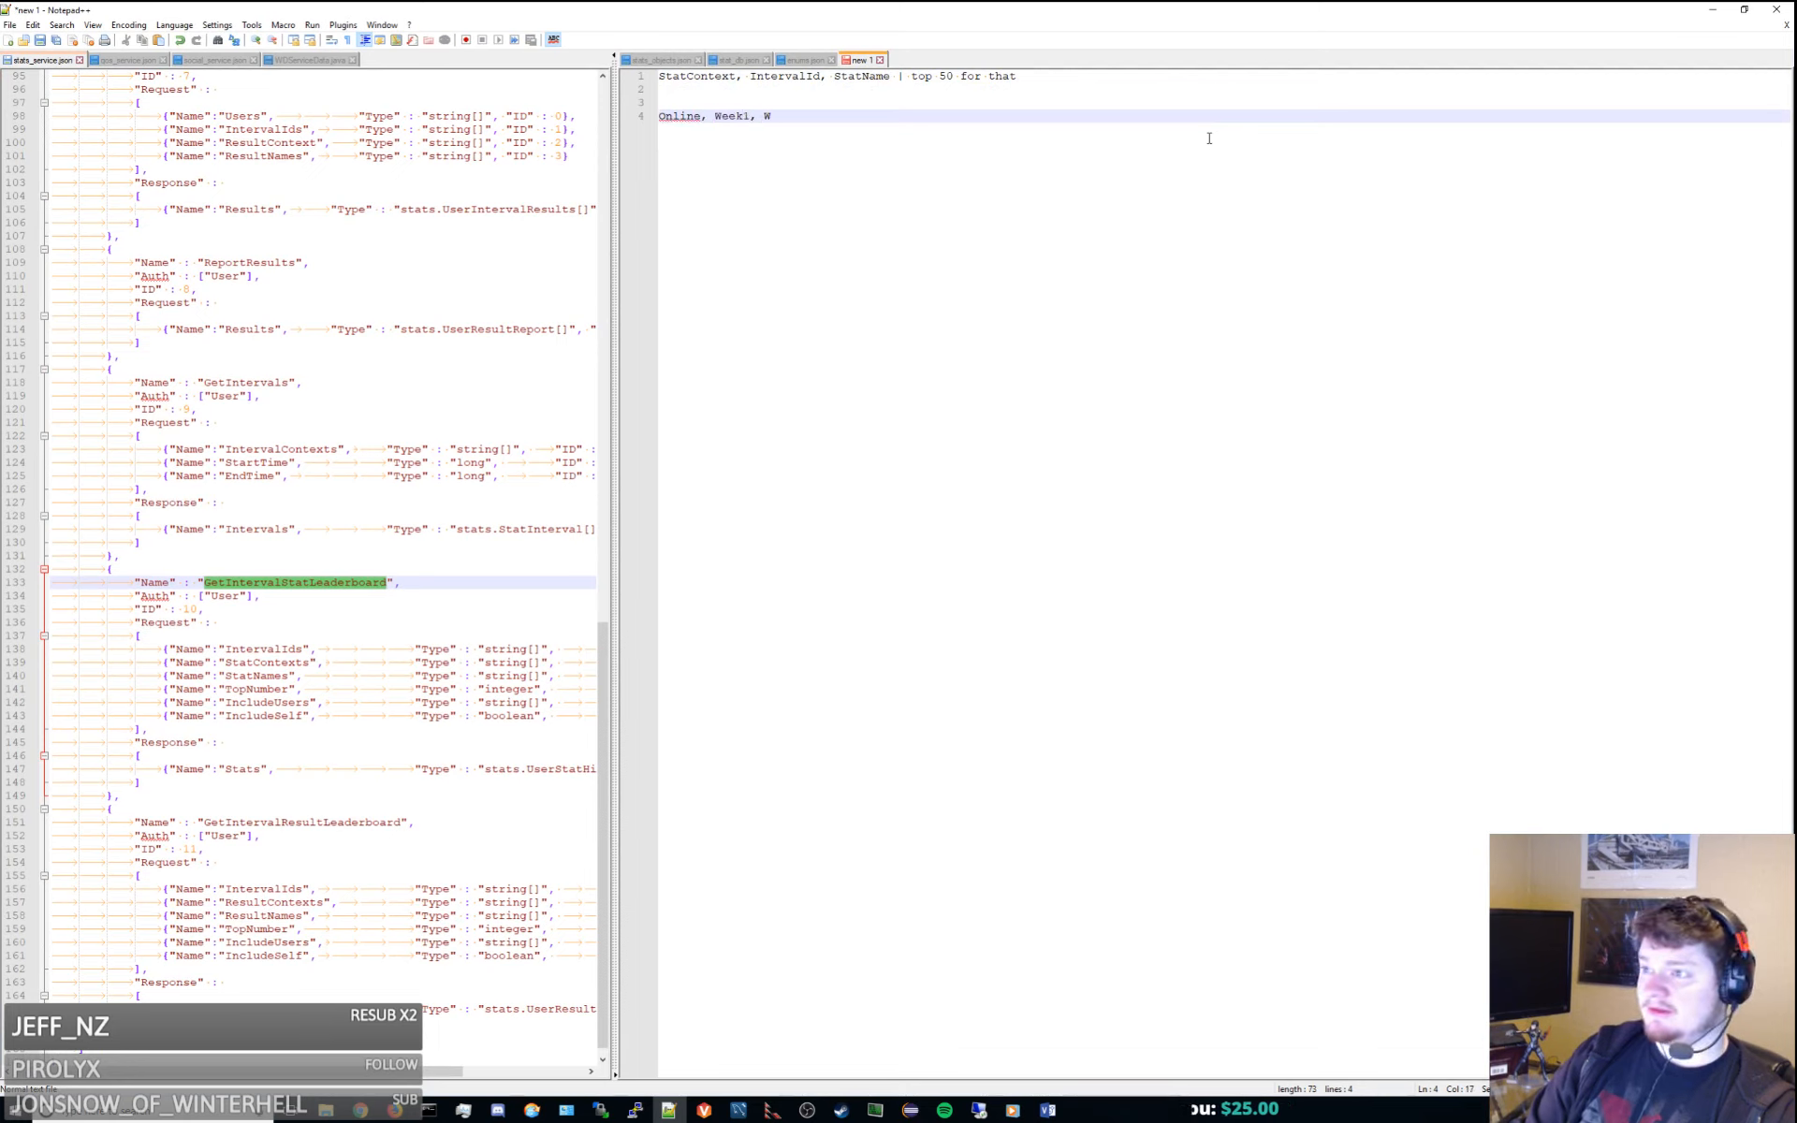
type("ins | ")
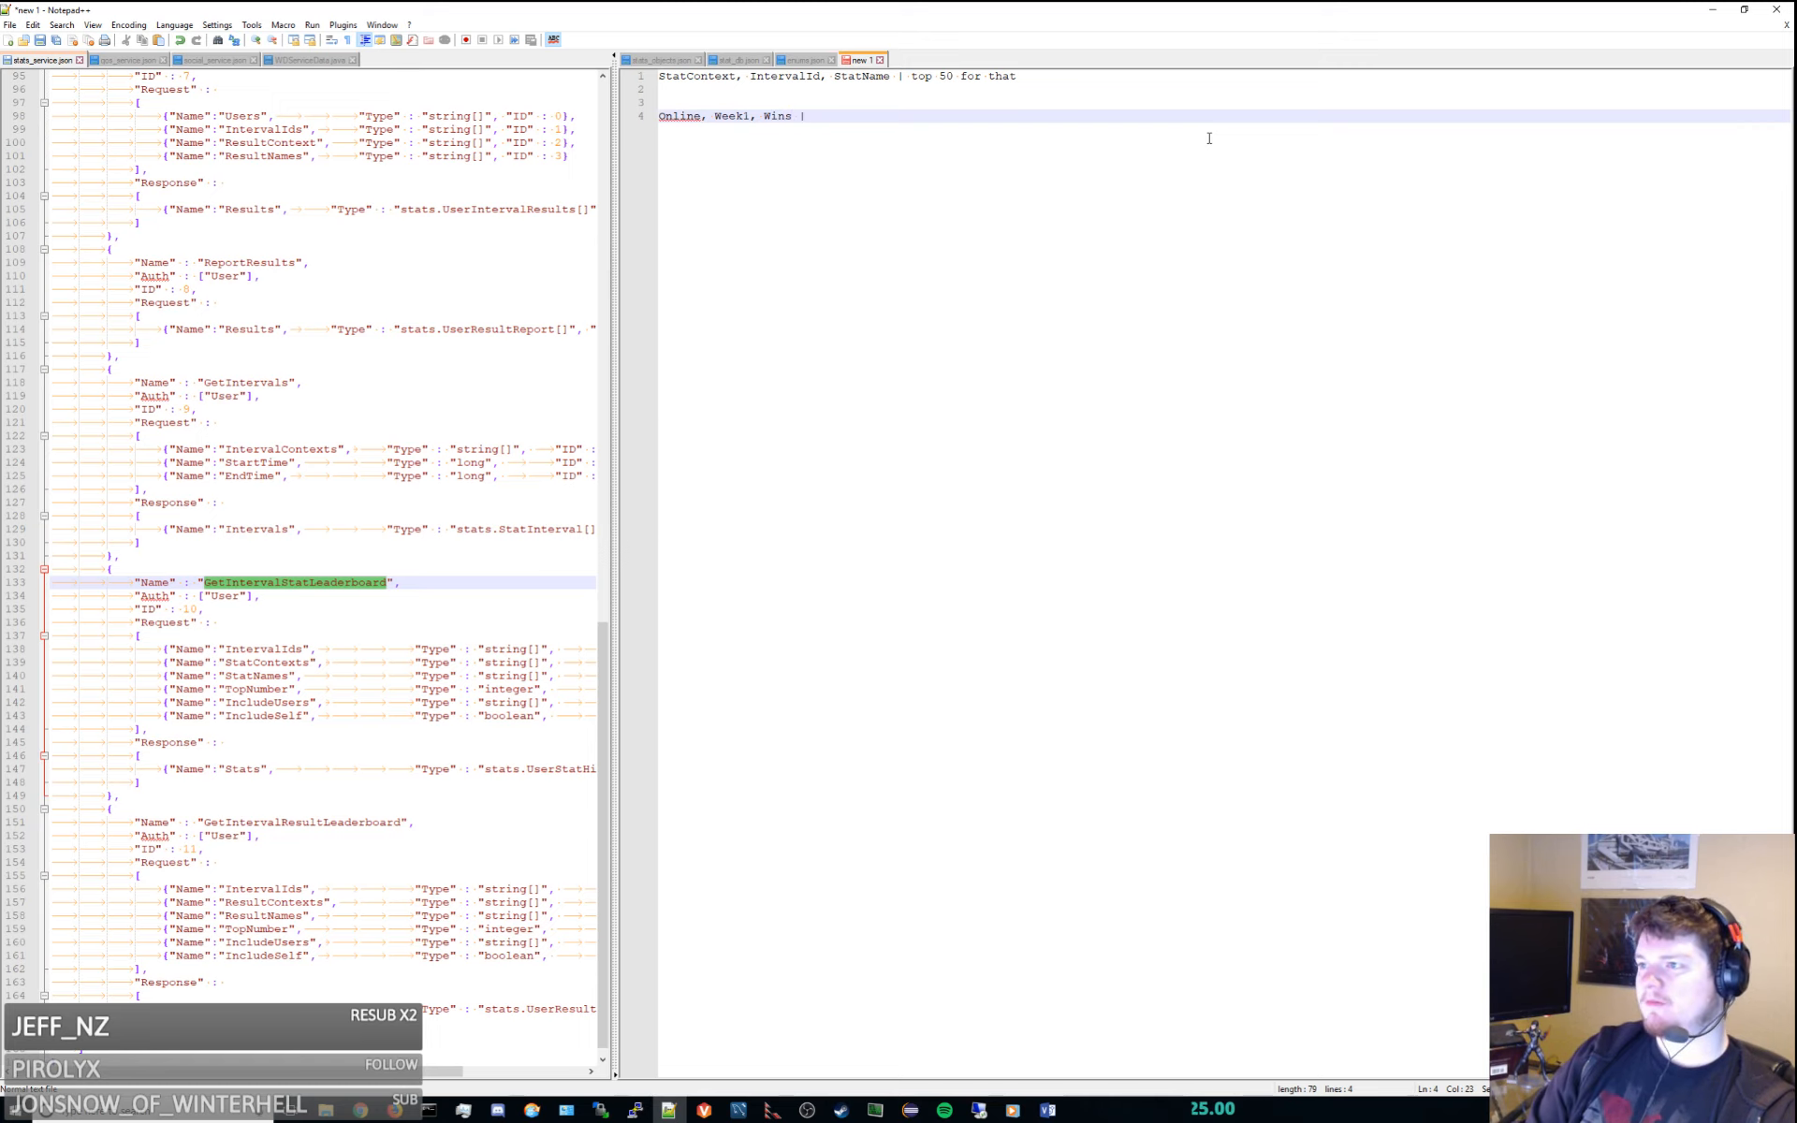
type("top 50")
Write the query "SELECT * From Stats WHERE context=online AND internvalId=Week1 AND StatName=Wins" below the example line, after two blank lines
key("Return")
key("Return")
key("Return")
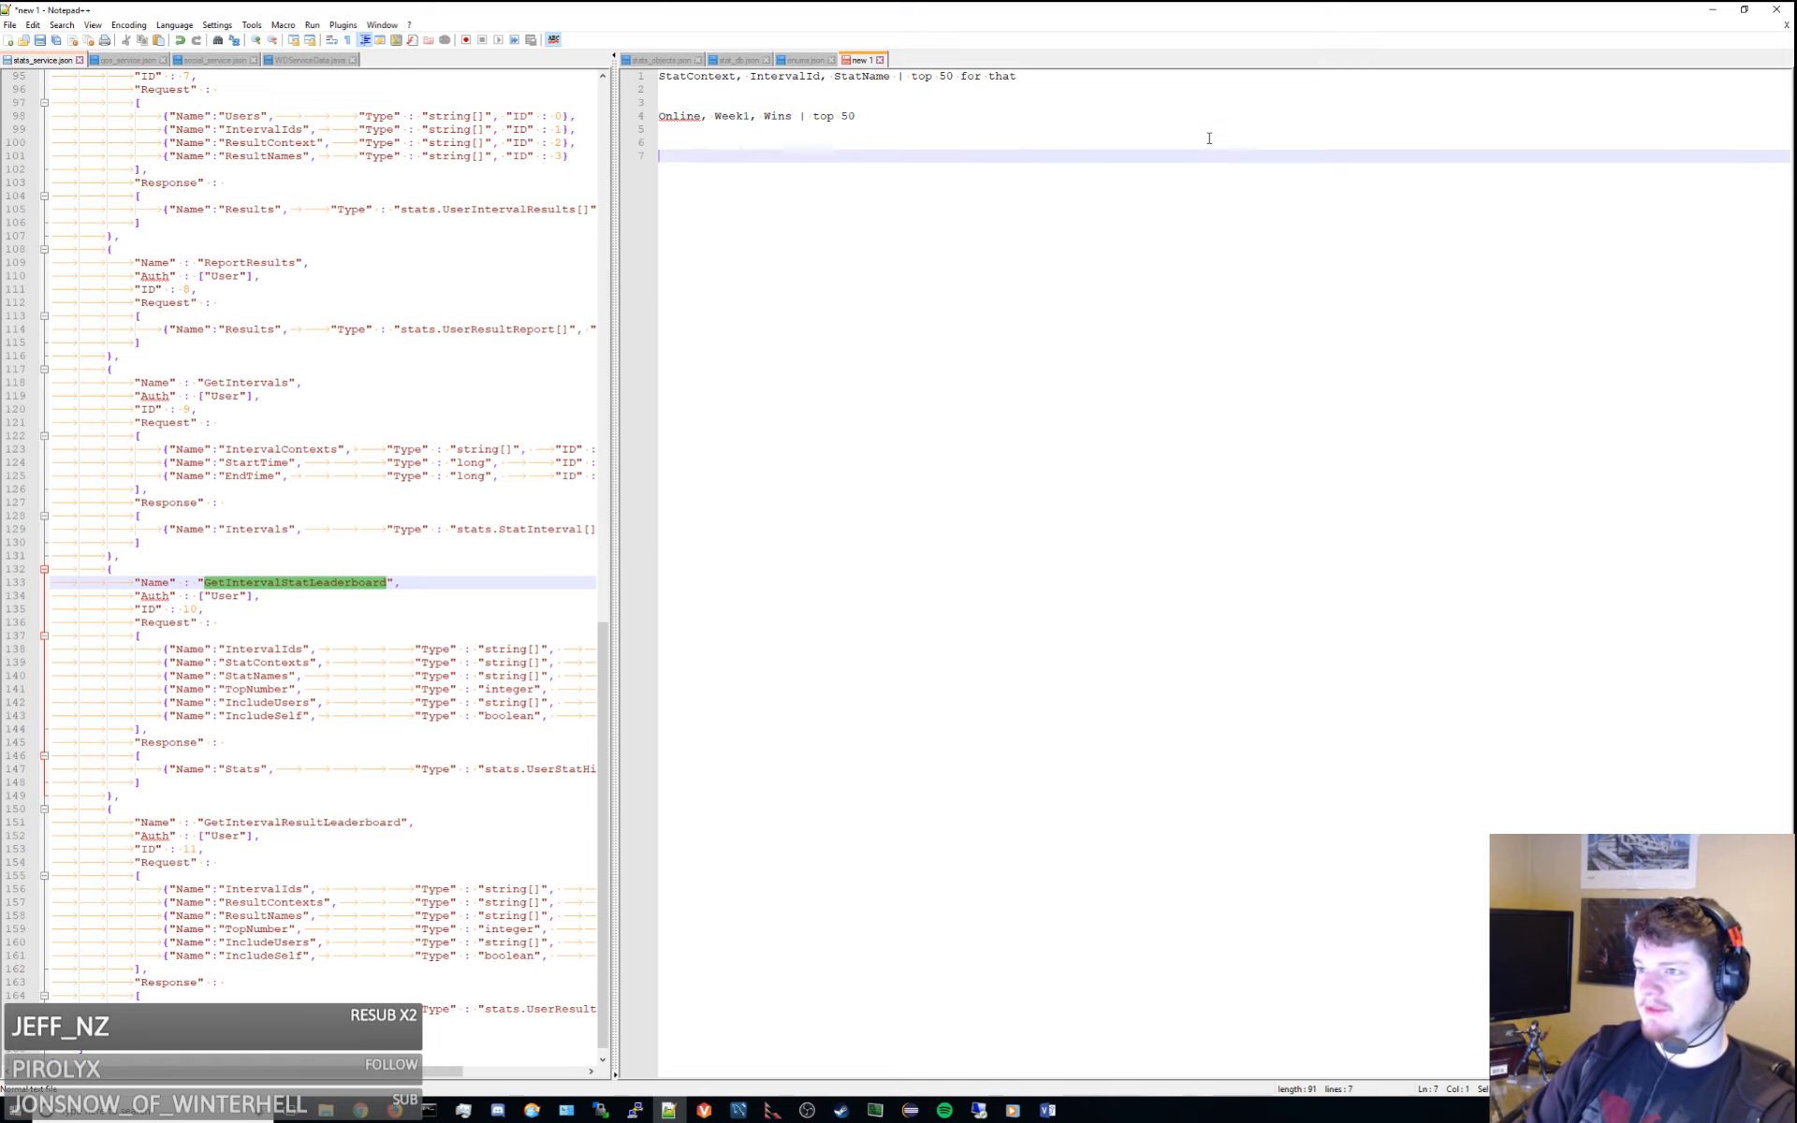
type("SELECT * Fr")
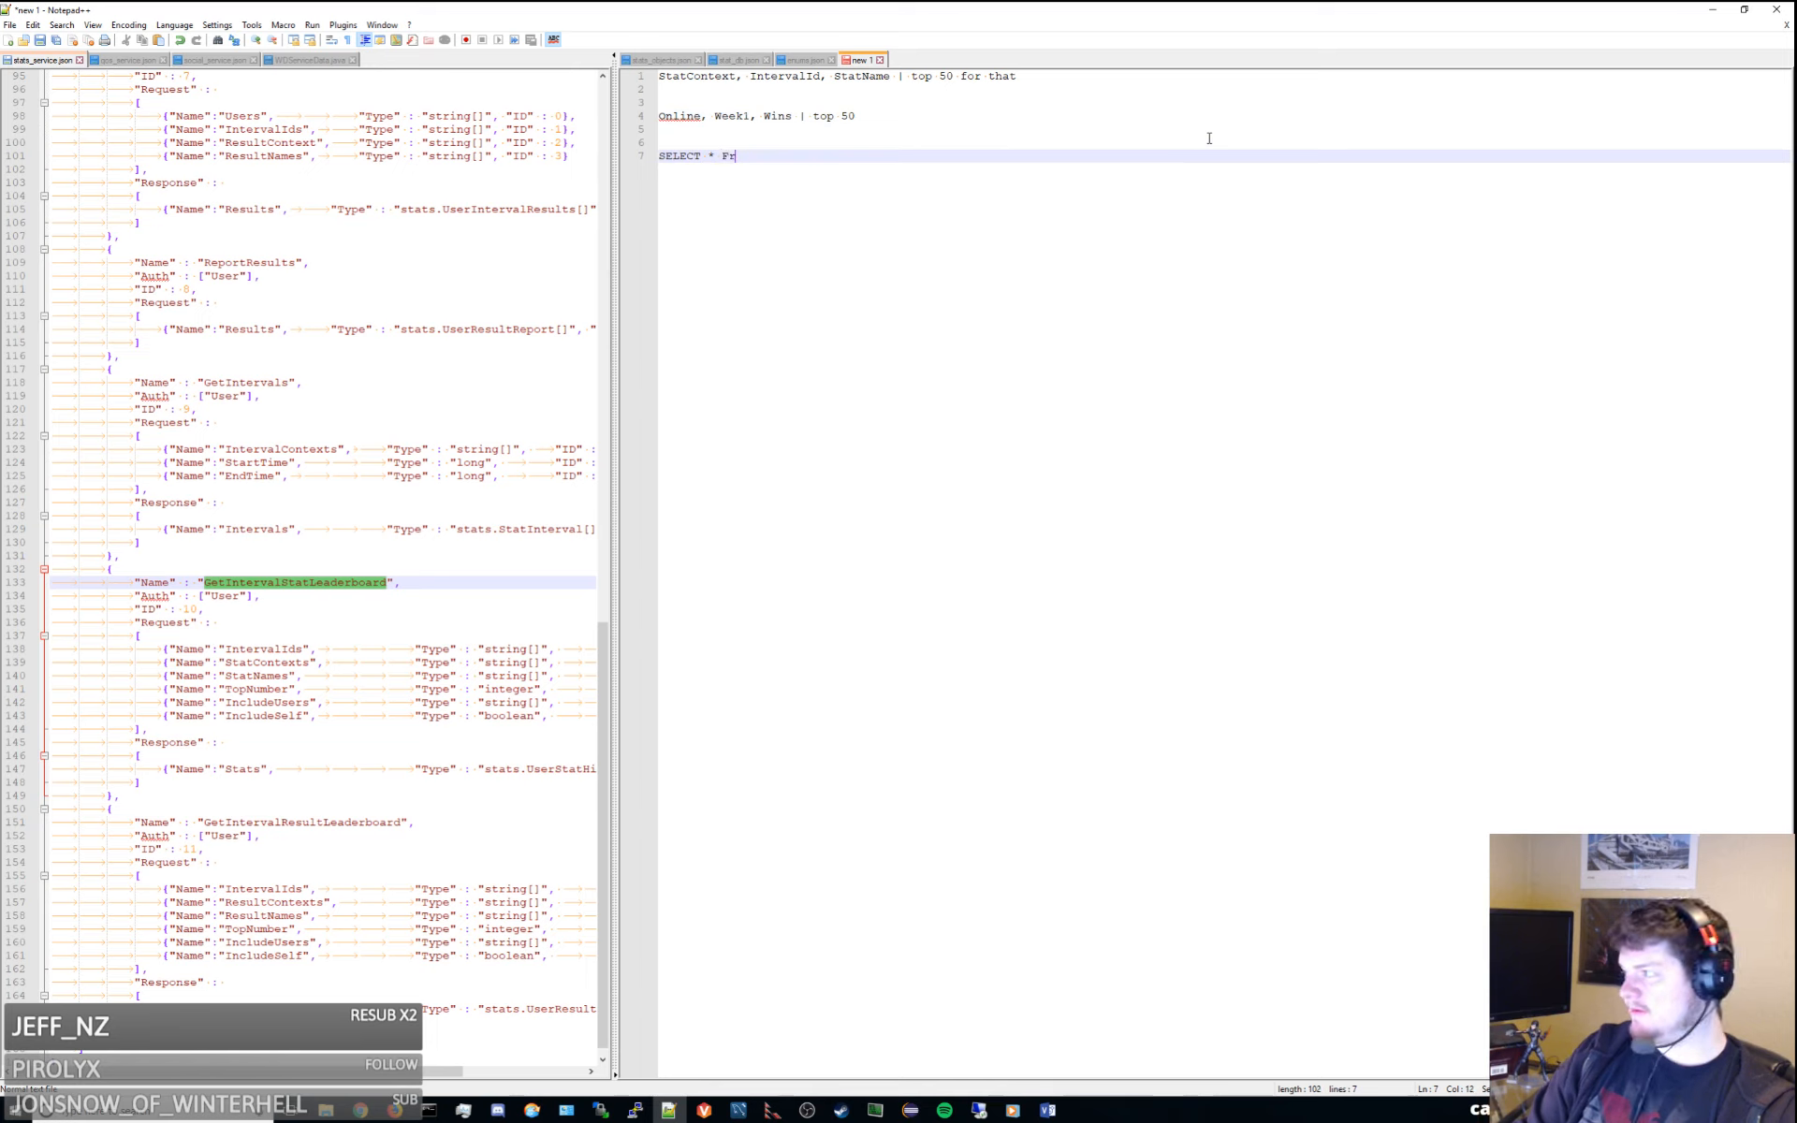
type("om")
type(" Stats WH")
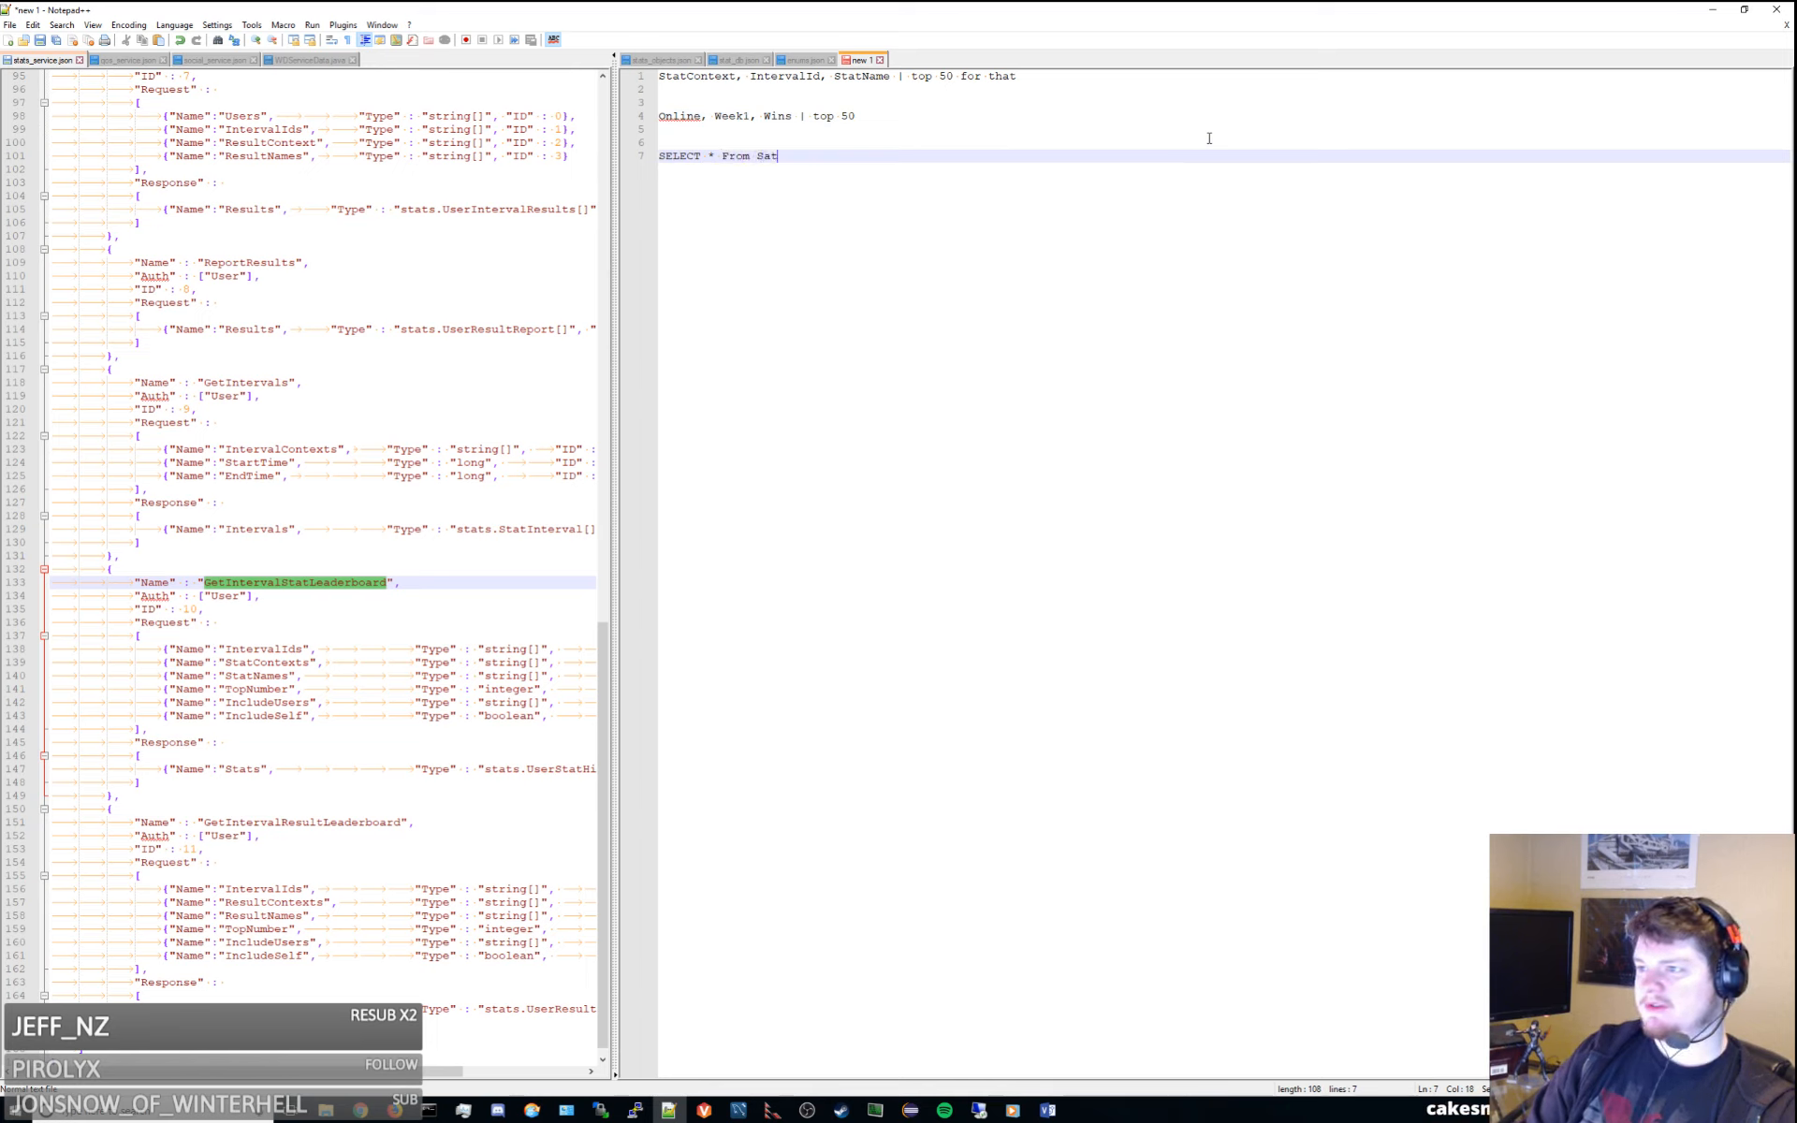
type("ERE ")
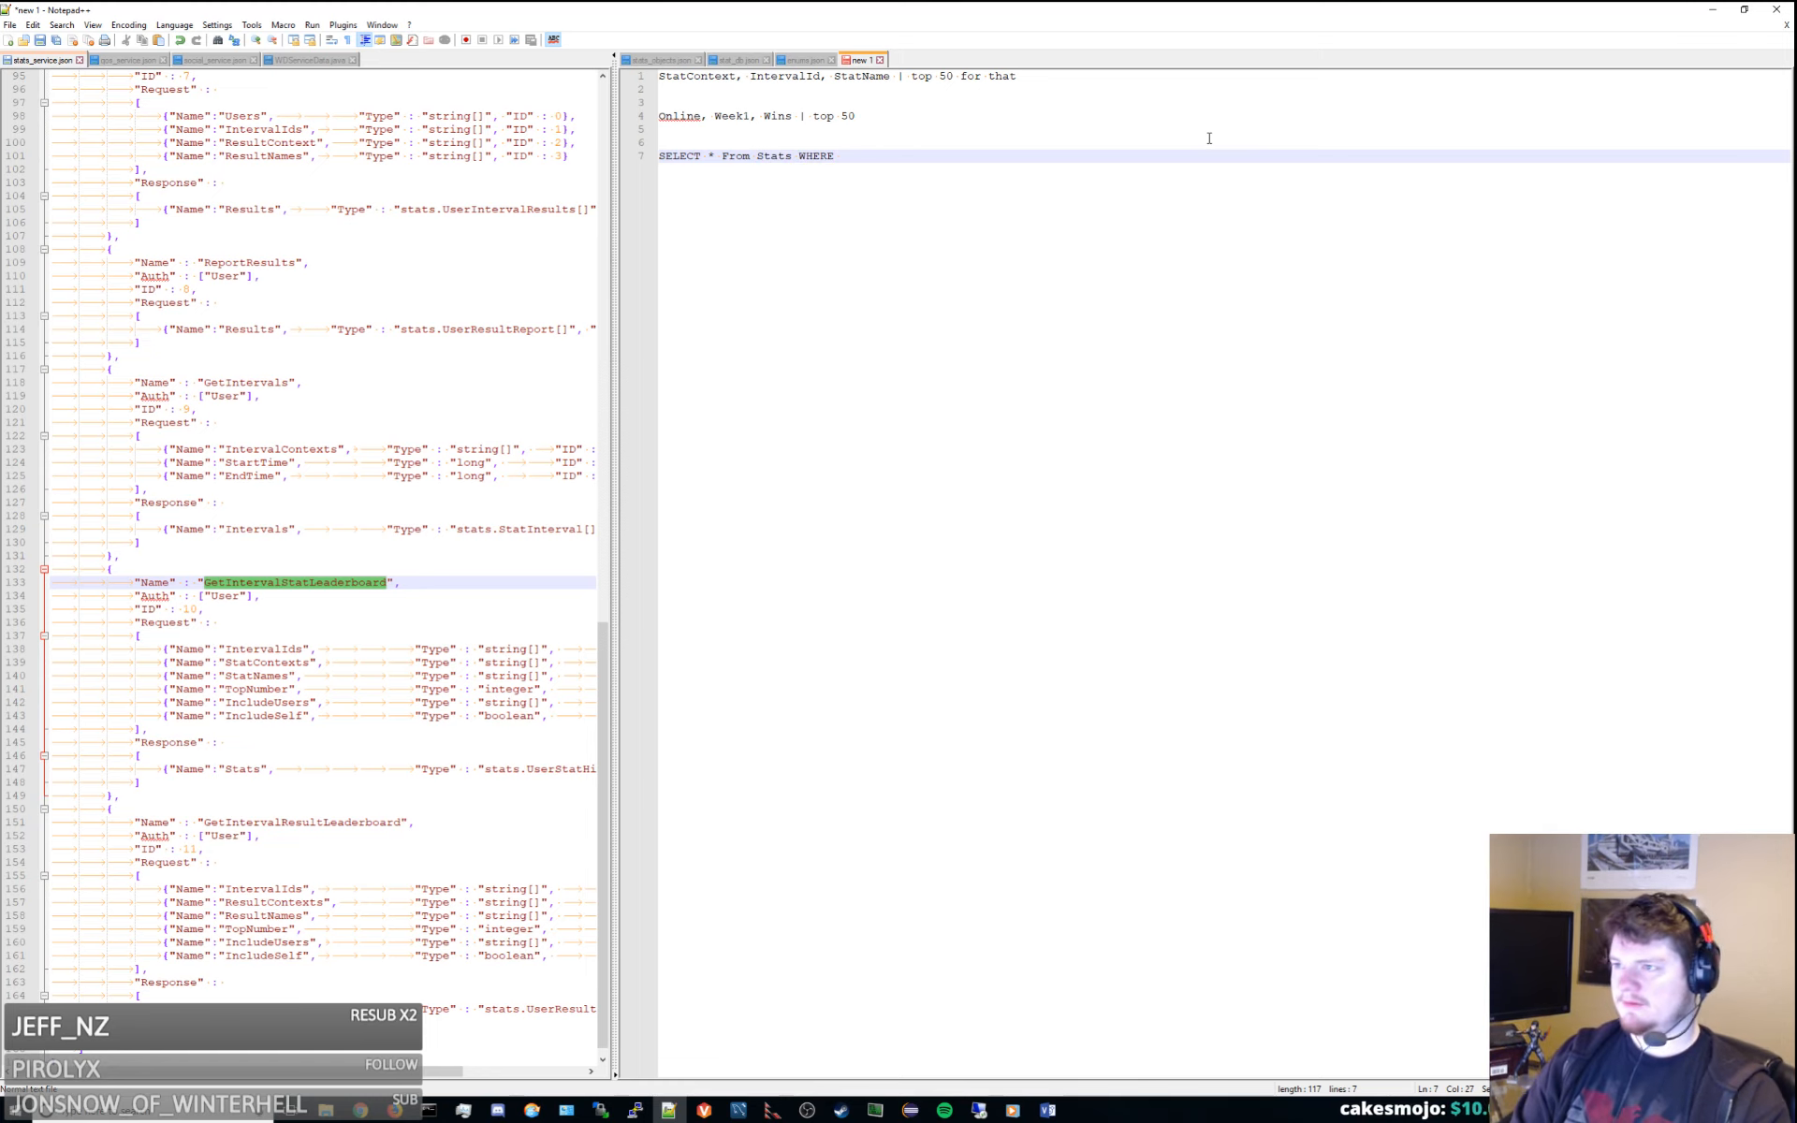
type("context=online")
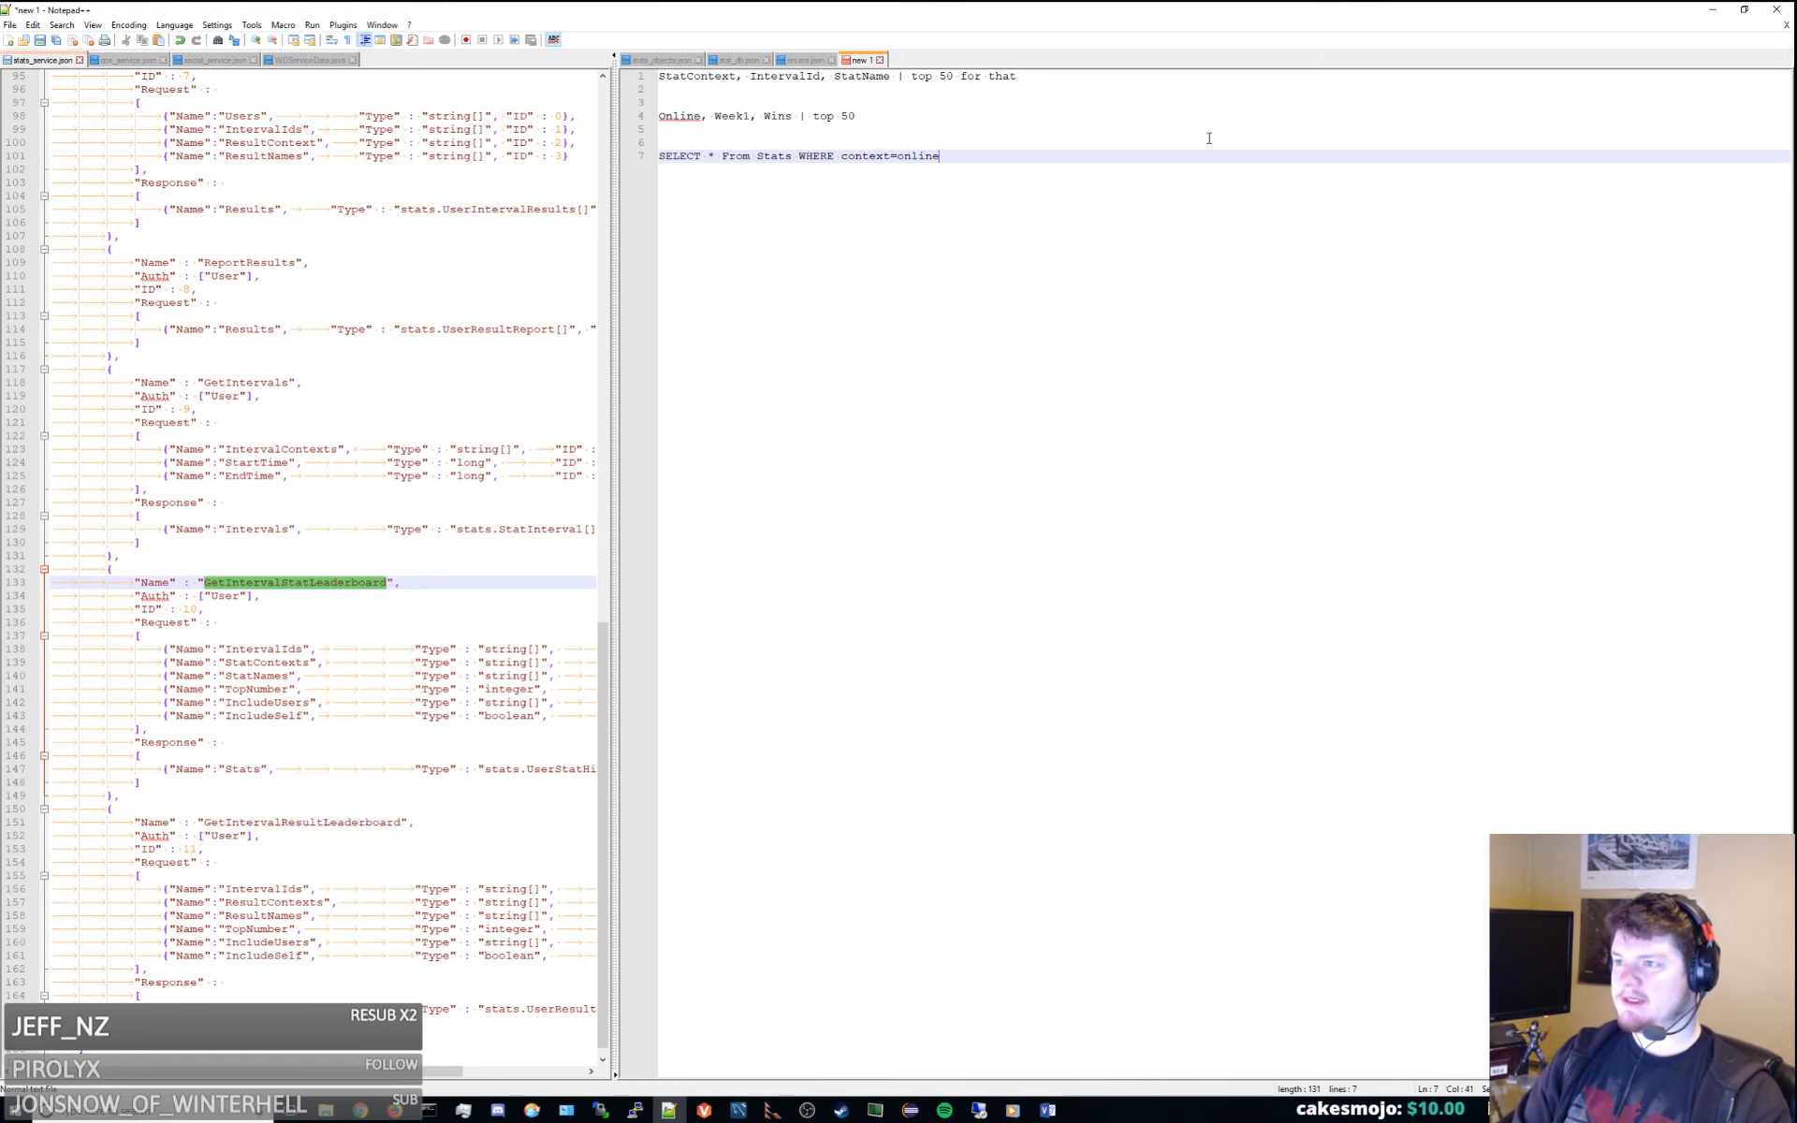
type(" AND")
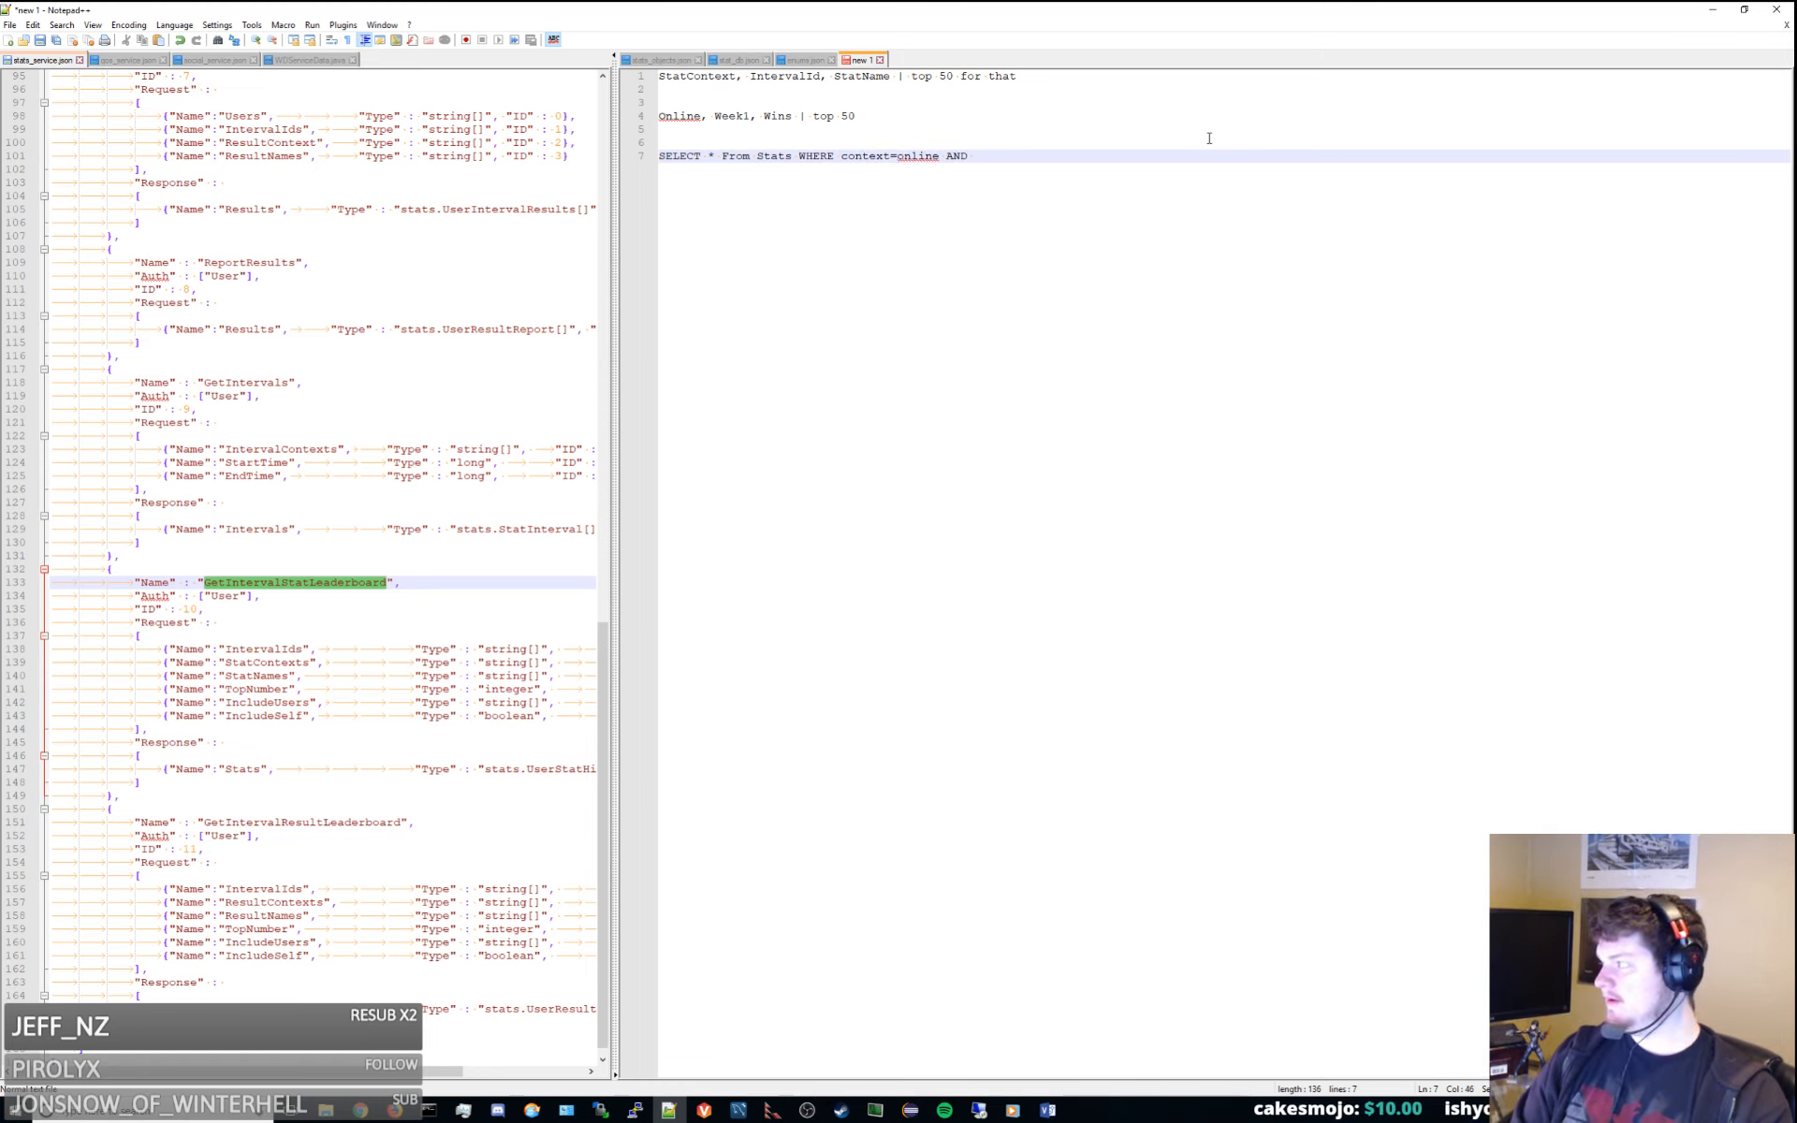
type(" internvalId = ")
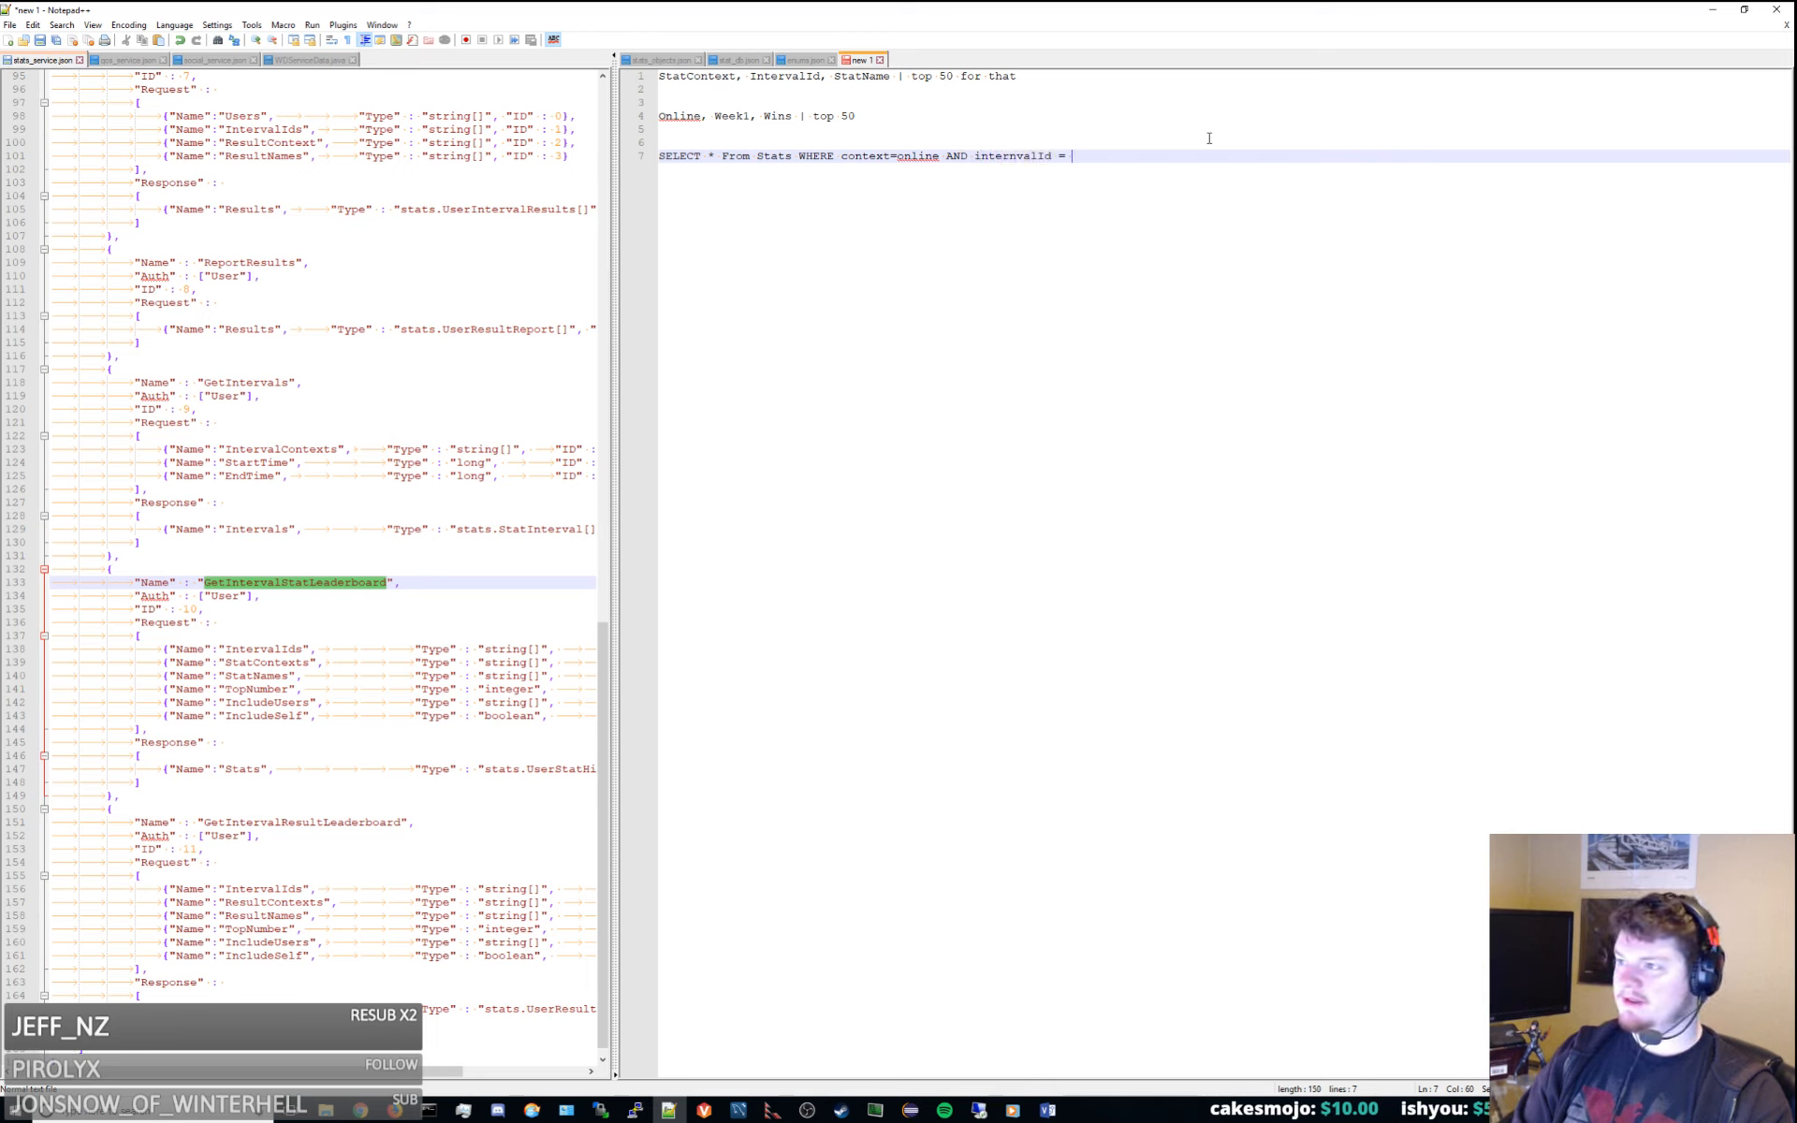
type("Week1")
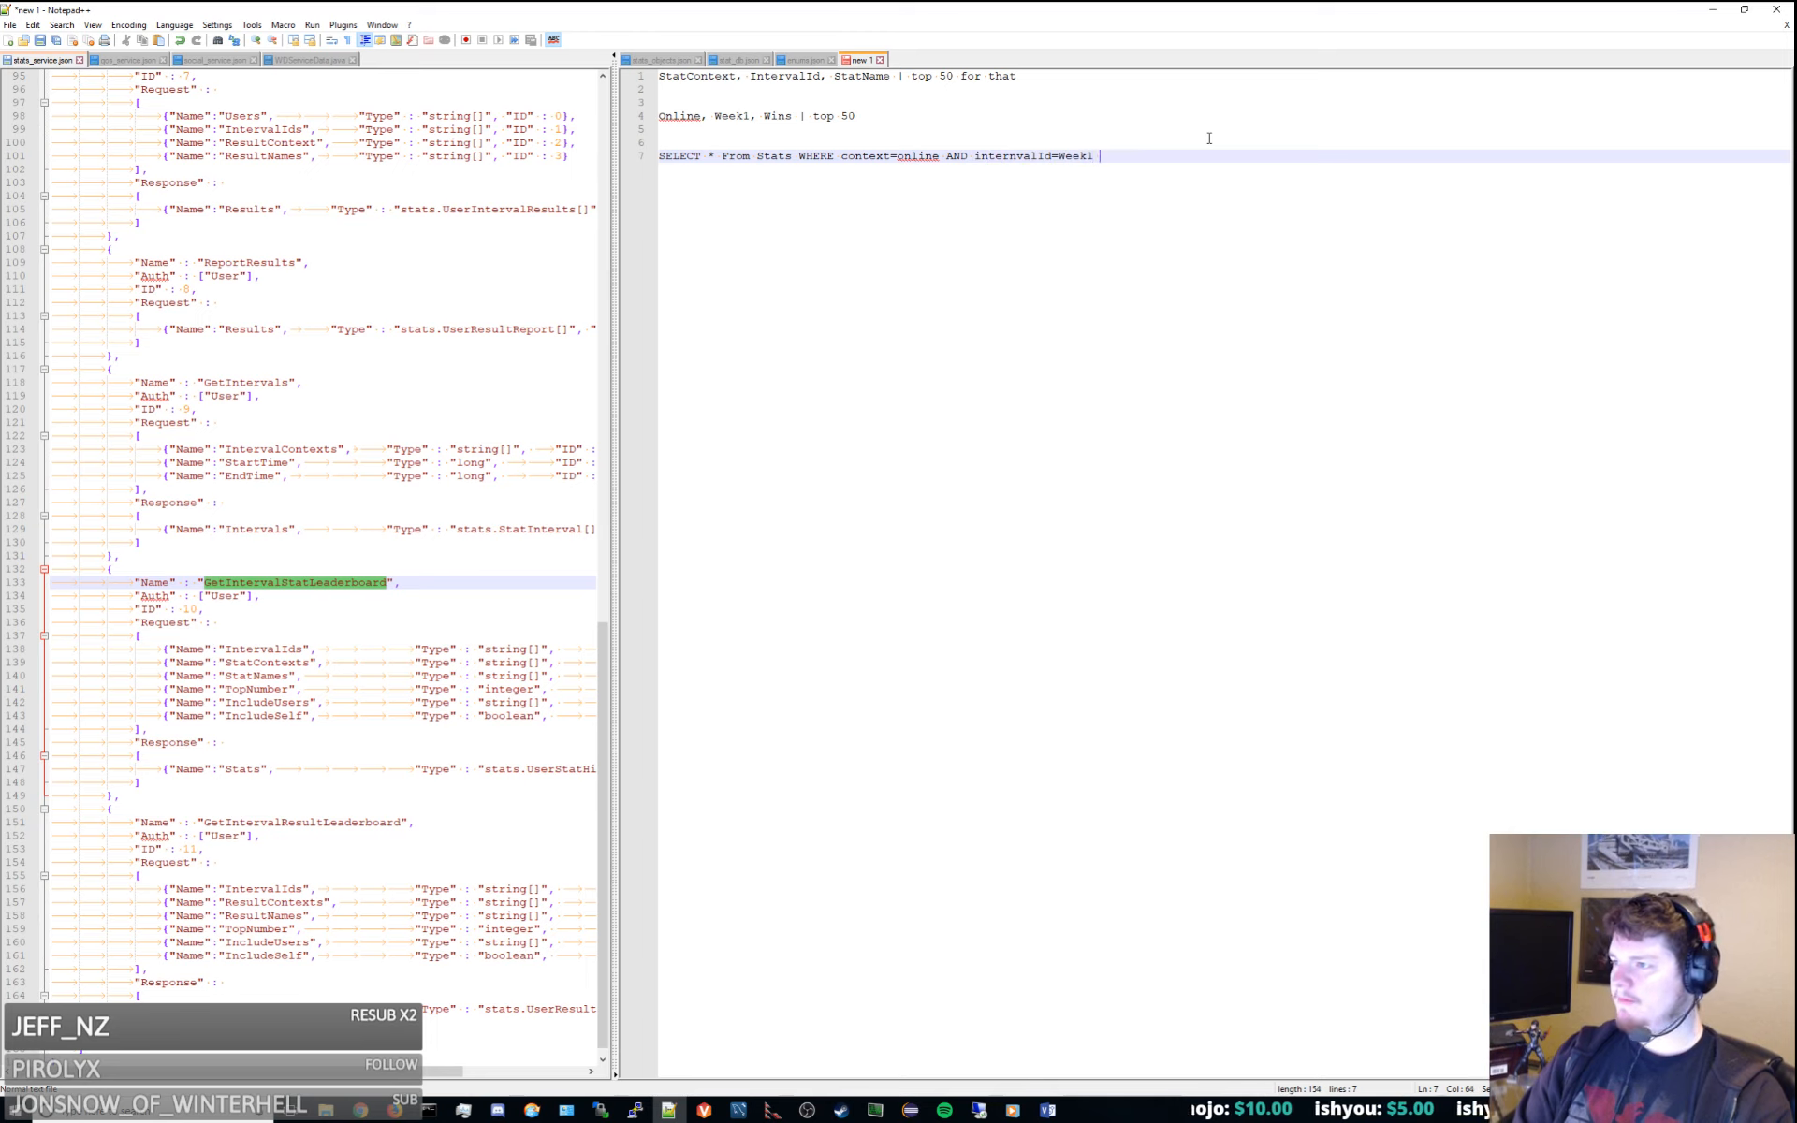
type(" AND ")
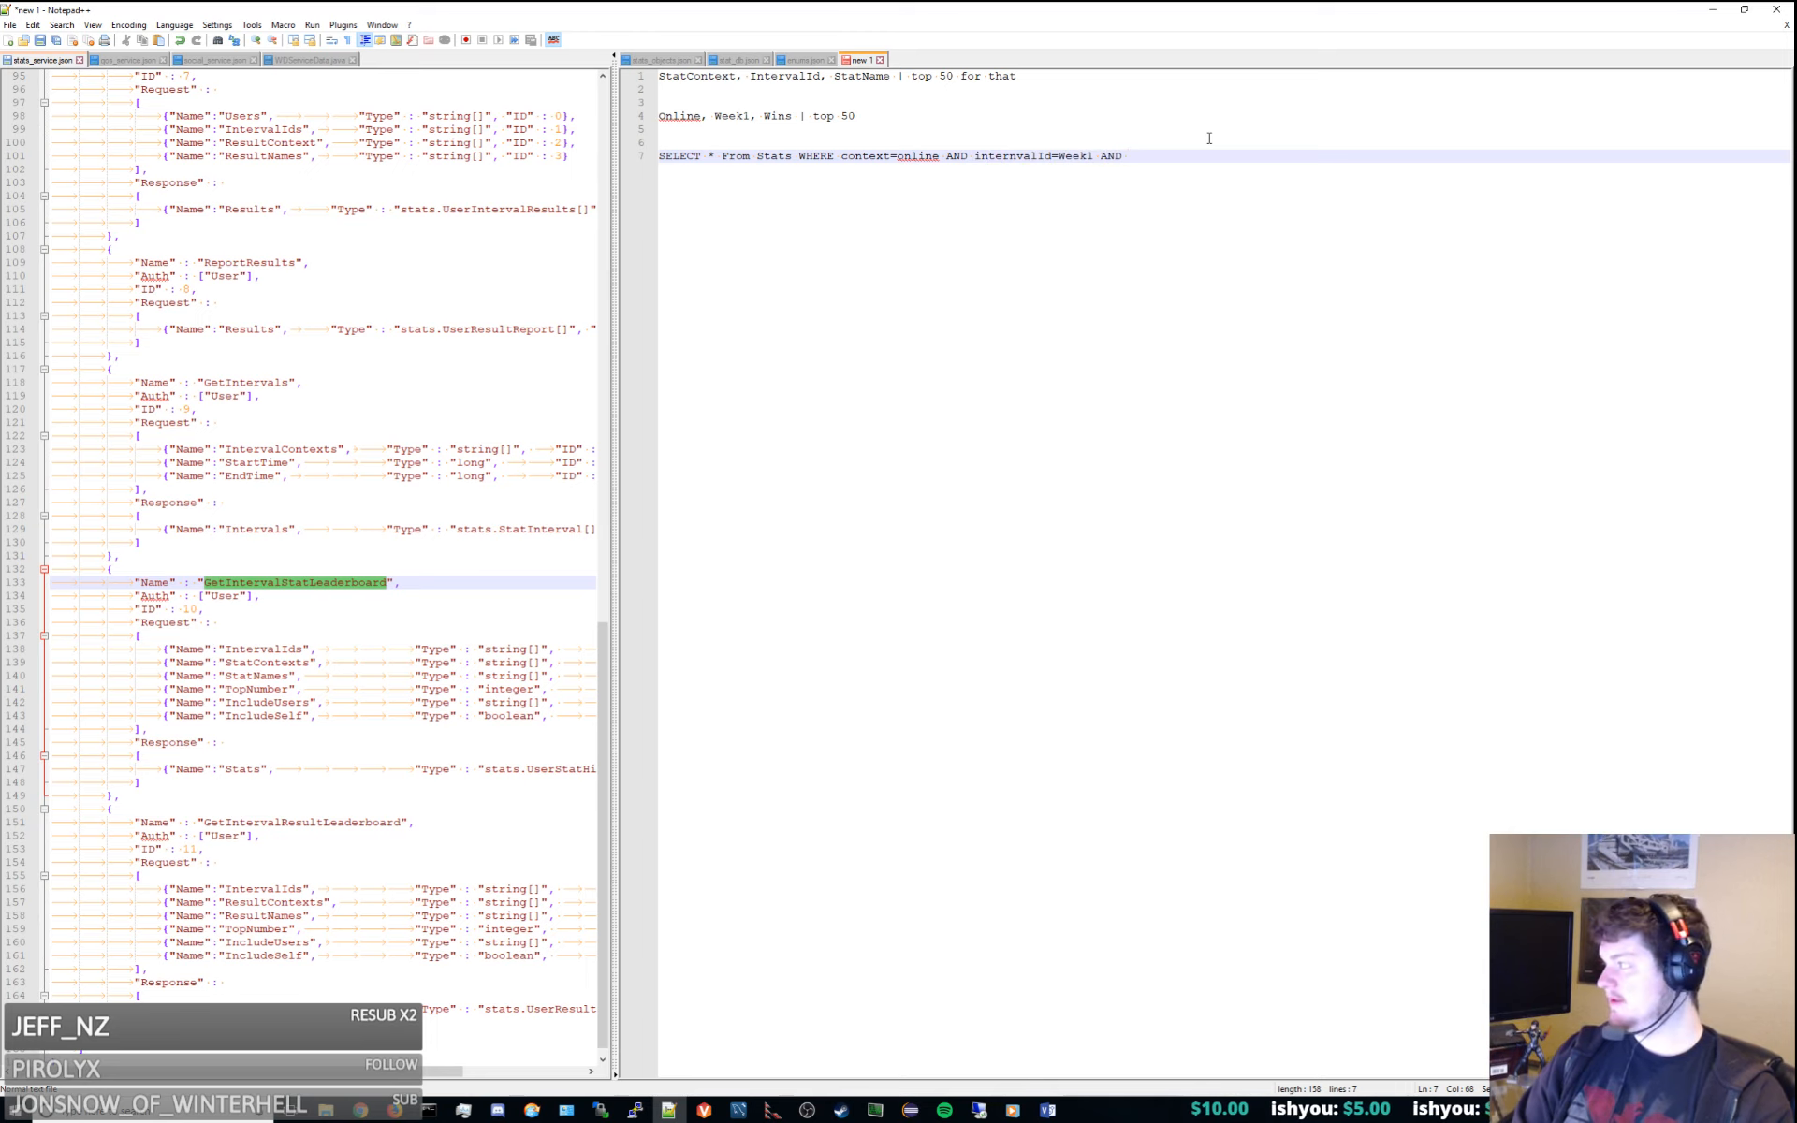
type("StatName=Wins")
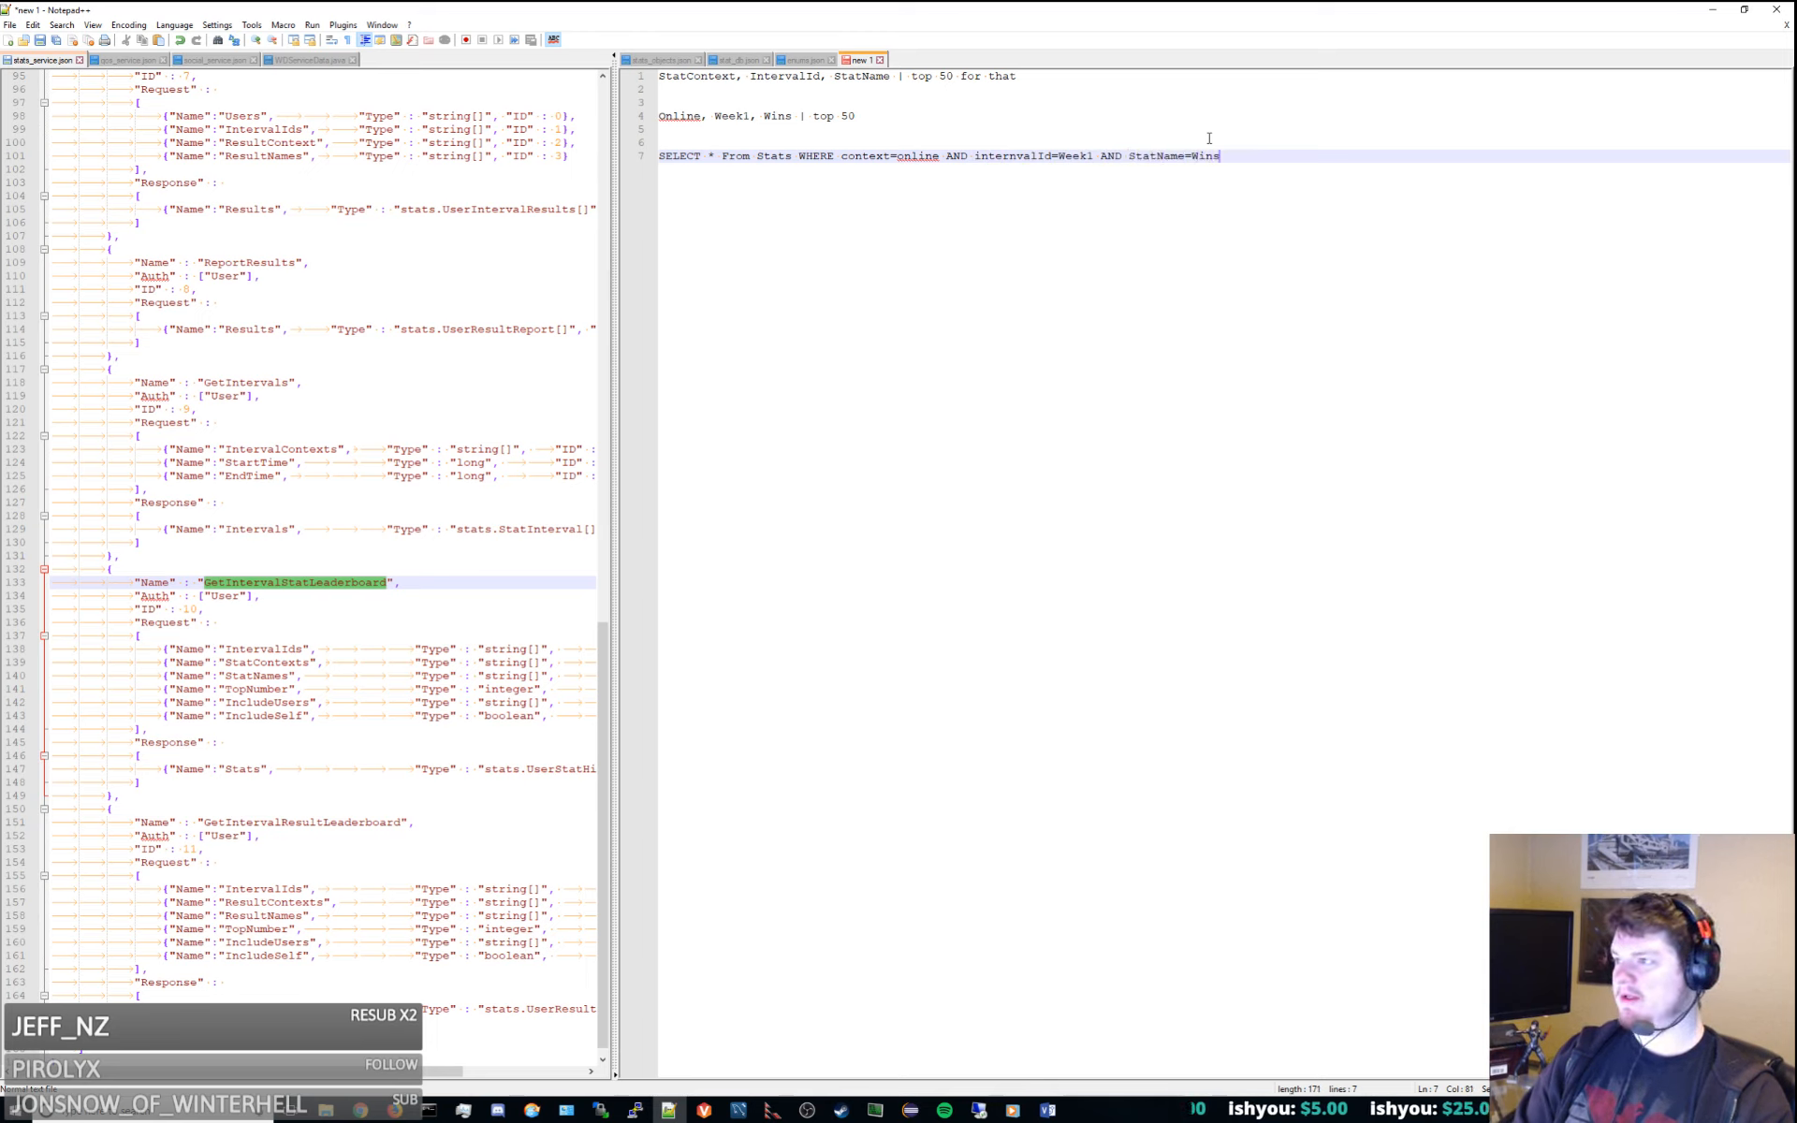
Complete the query with "ORDER BY StatValue DESC LIMIT 50;"
type(" ORDER ")
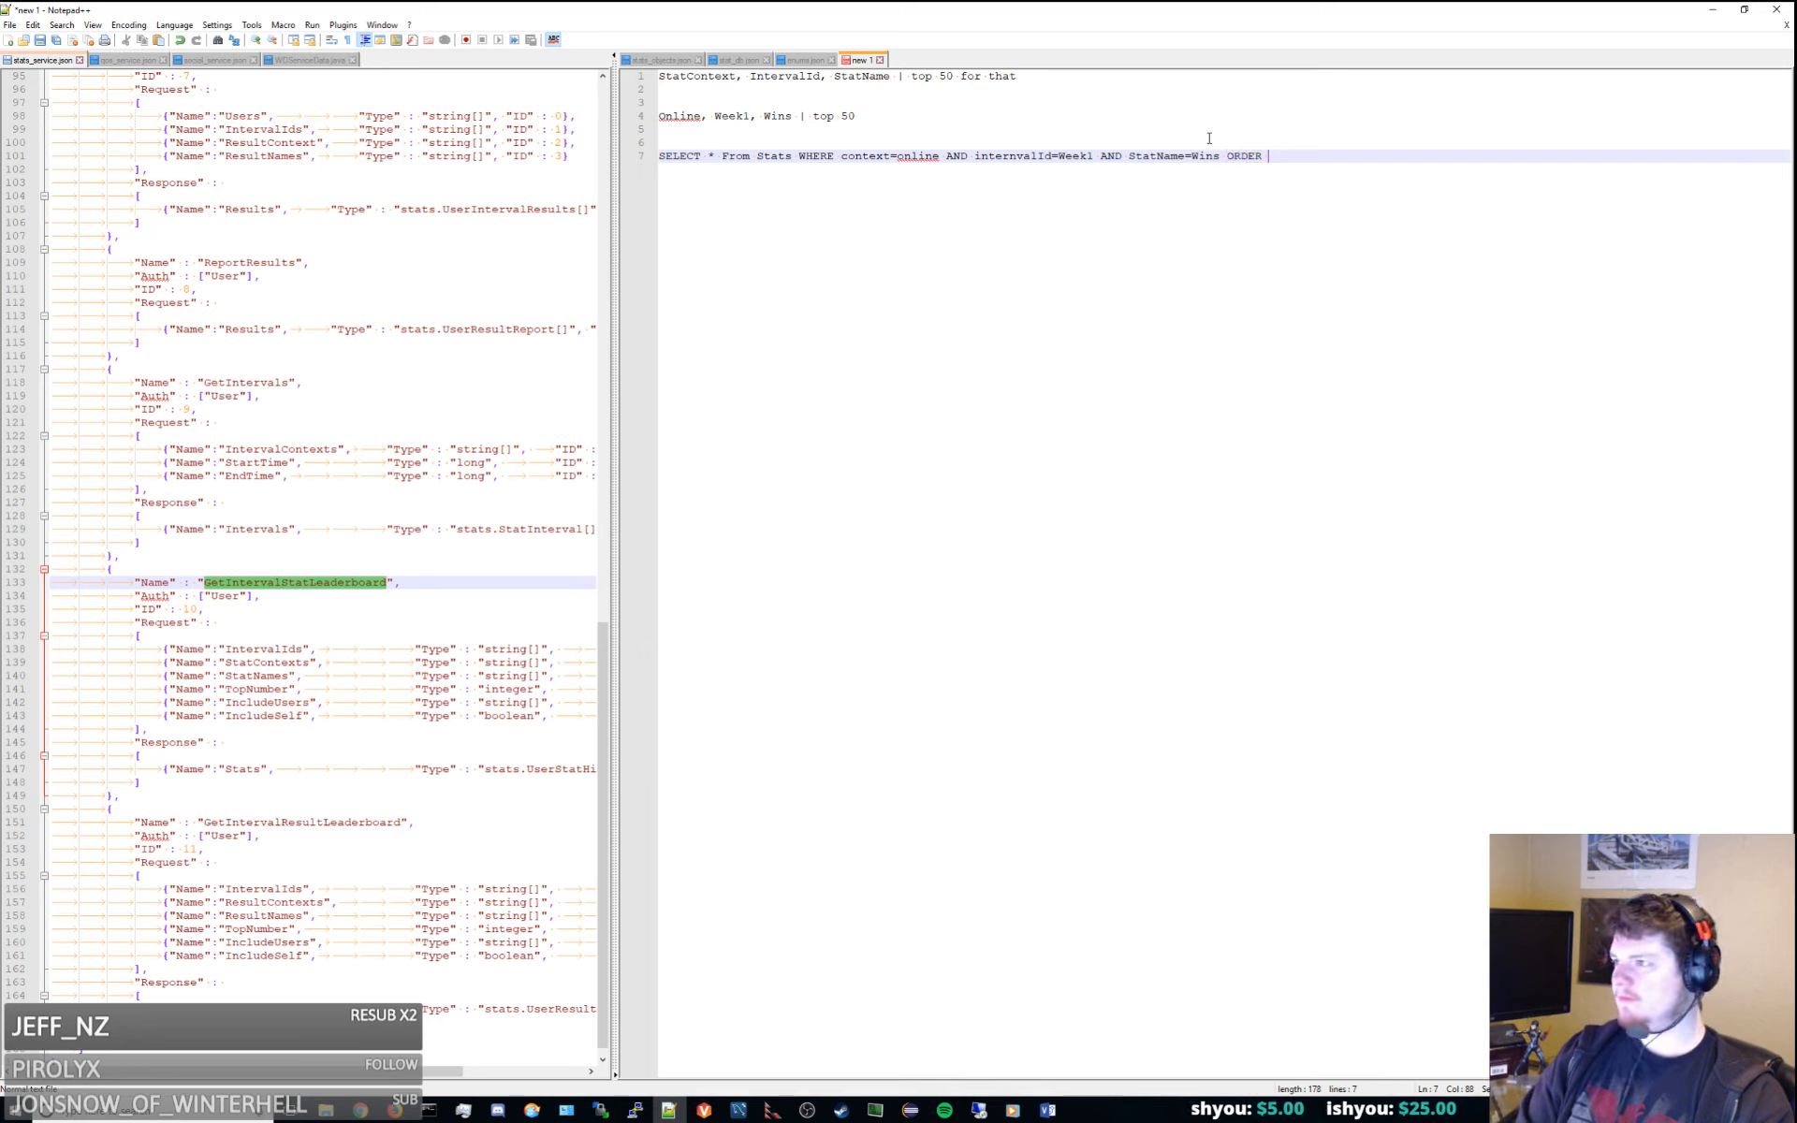
type("BY StatValue")
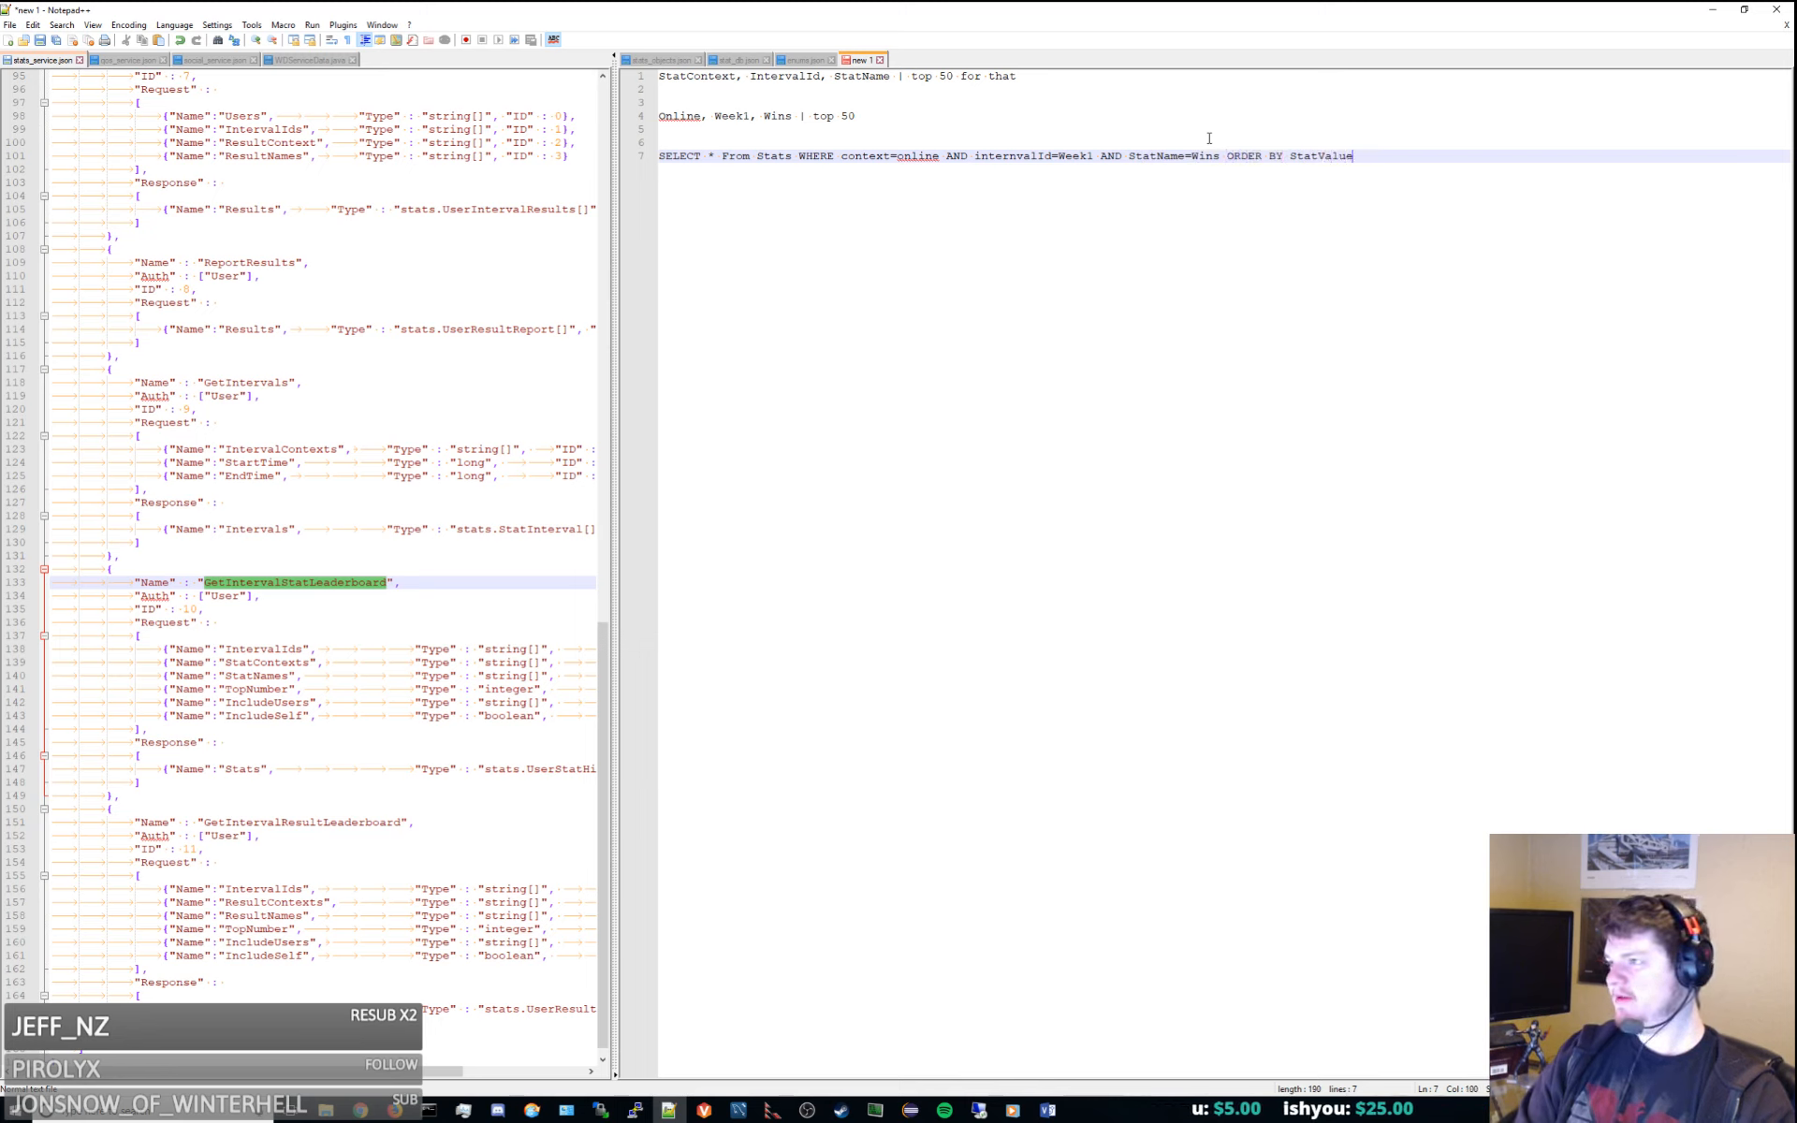
type(" DESC LIMIT ")
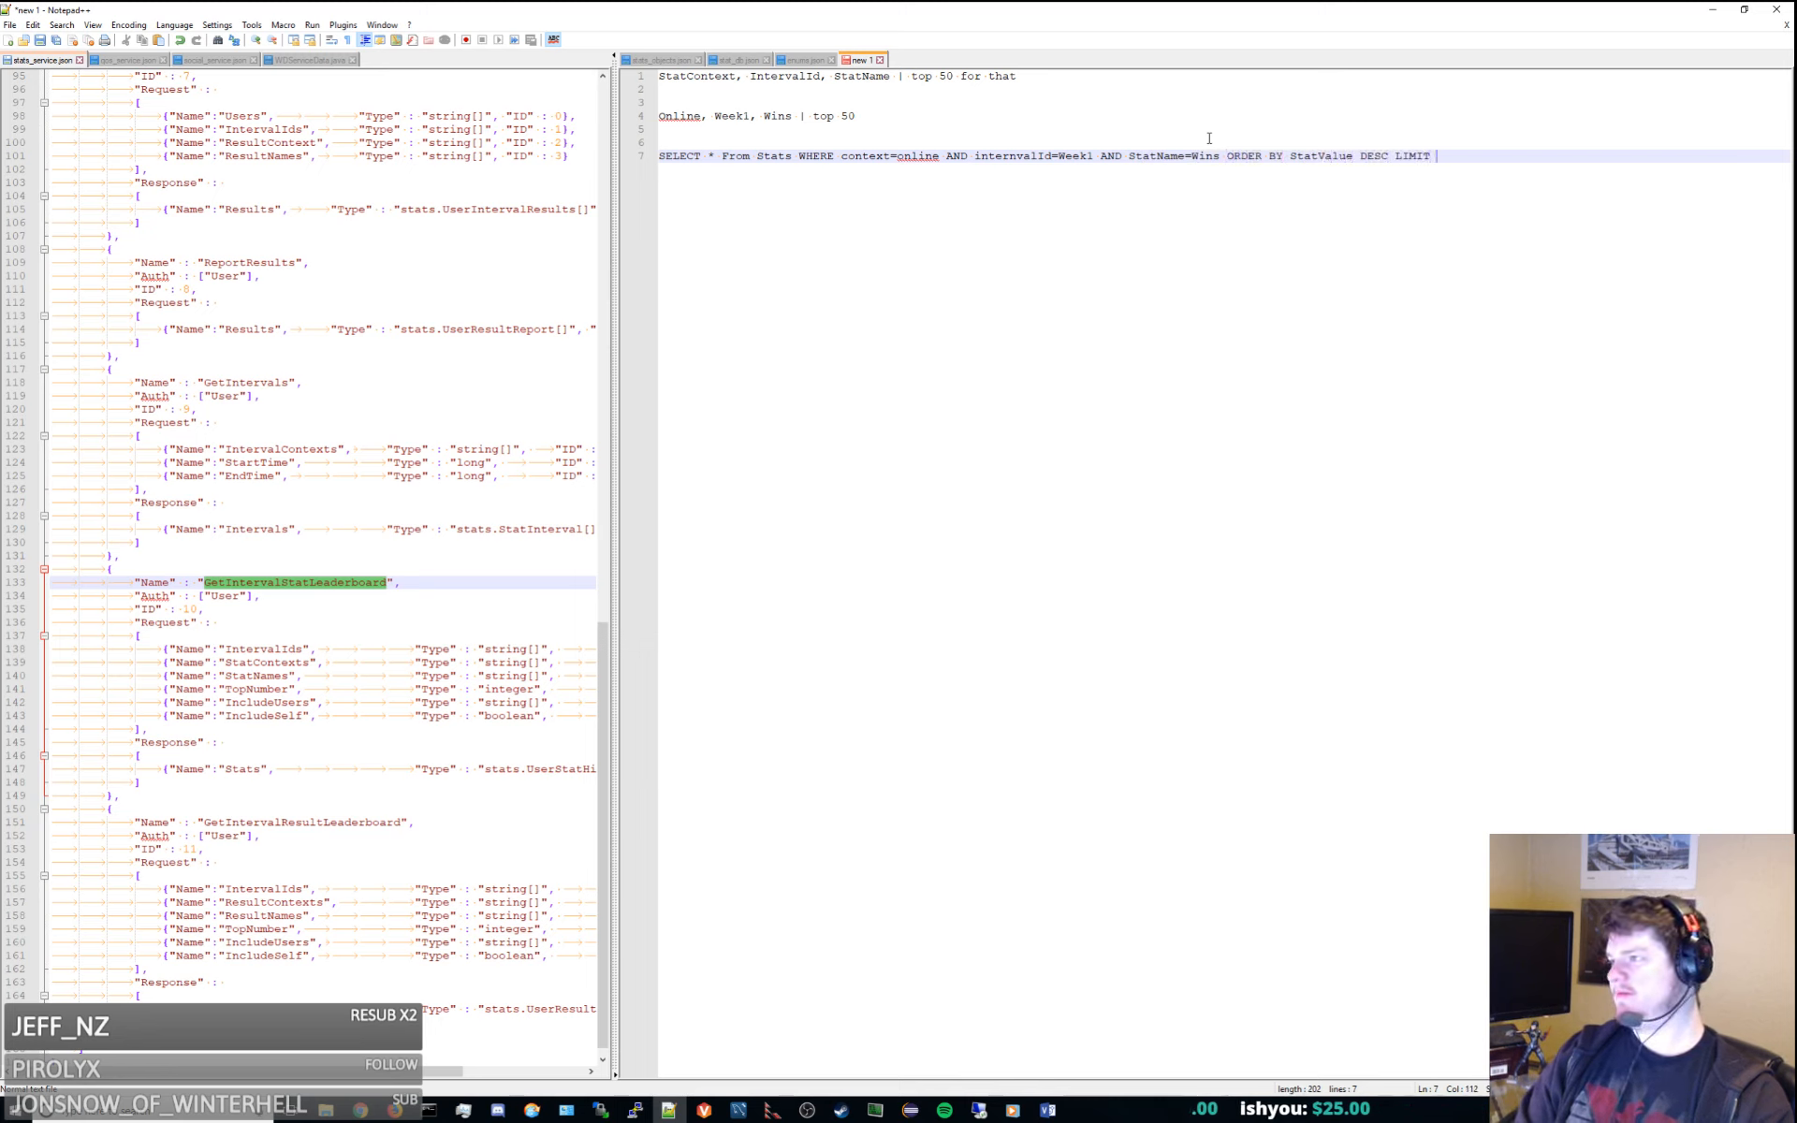
type("50;")
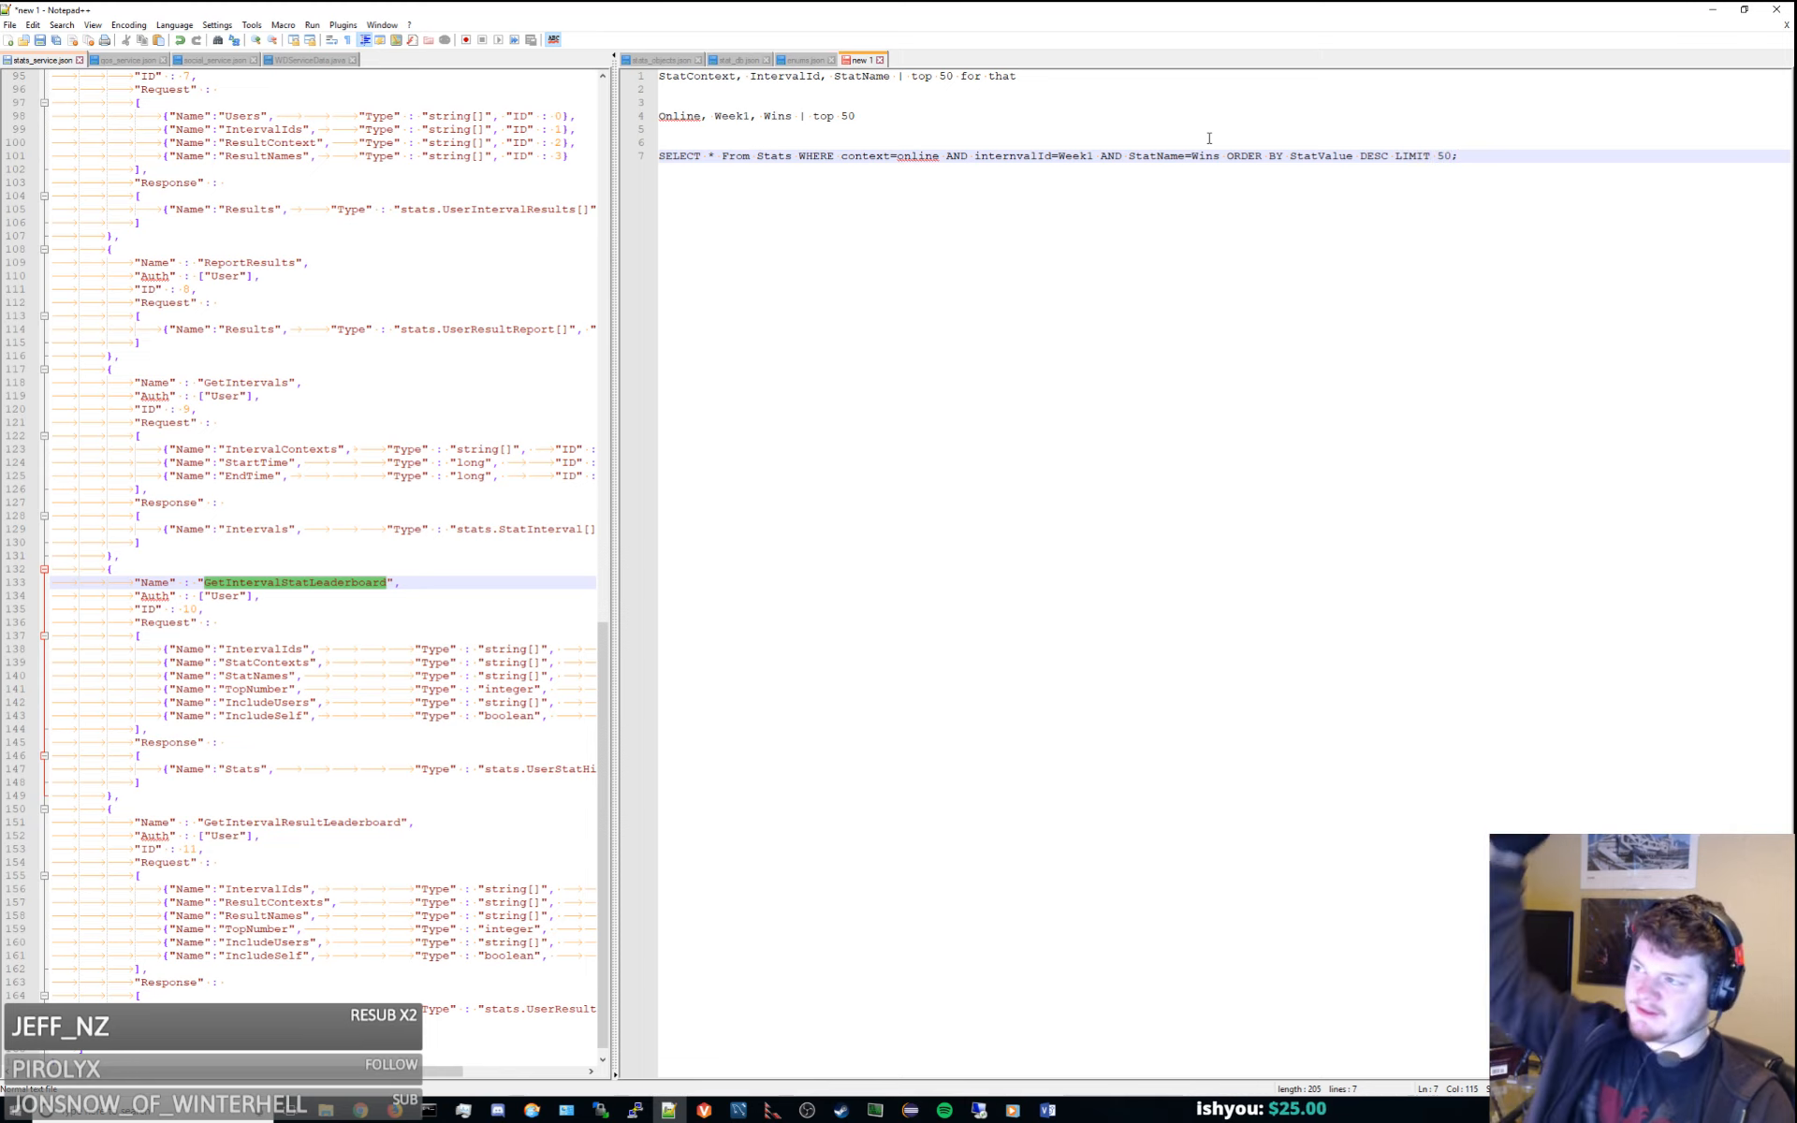
Insert the notes "^ StatContext" and "^ StatName" on separate lines between the Online, Week1, Wins example and the query, spaced by blank lines
left_click(1209, 137)
key("Up")
key("Return")
key("Return")
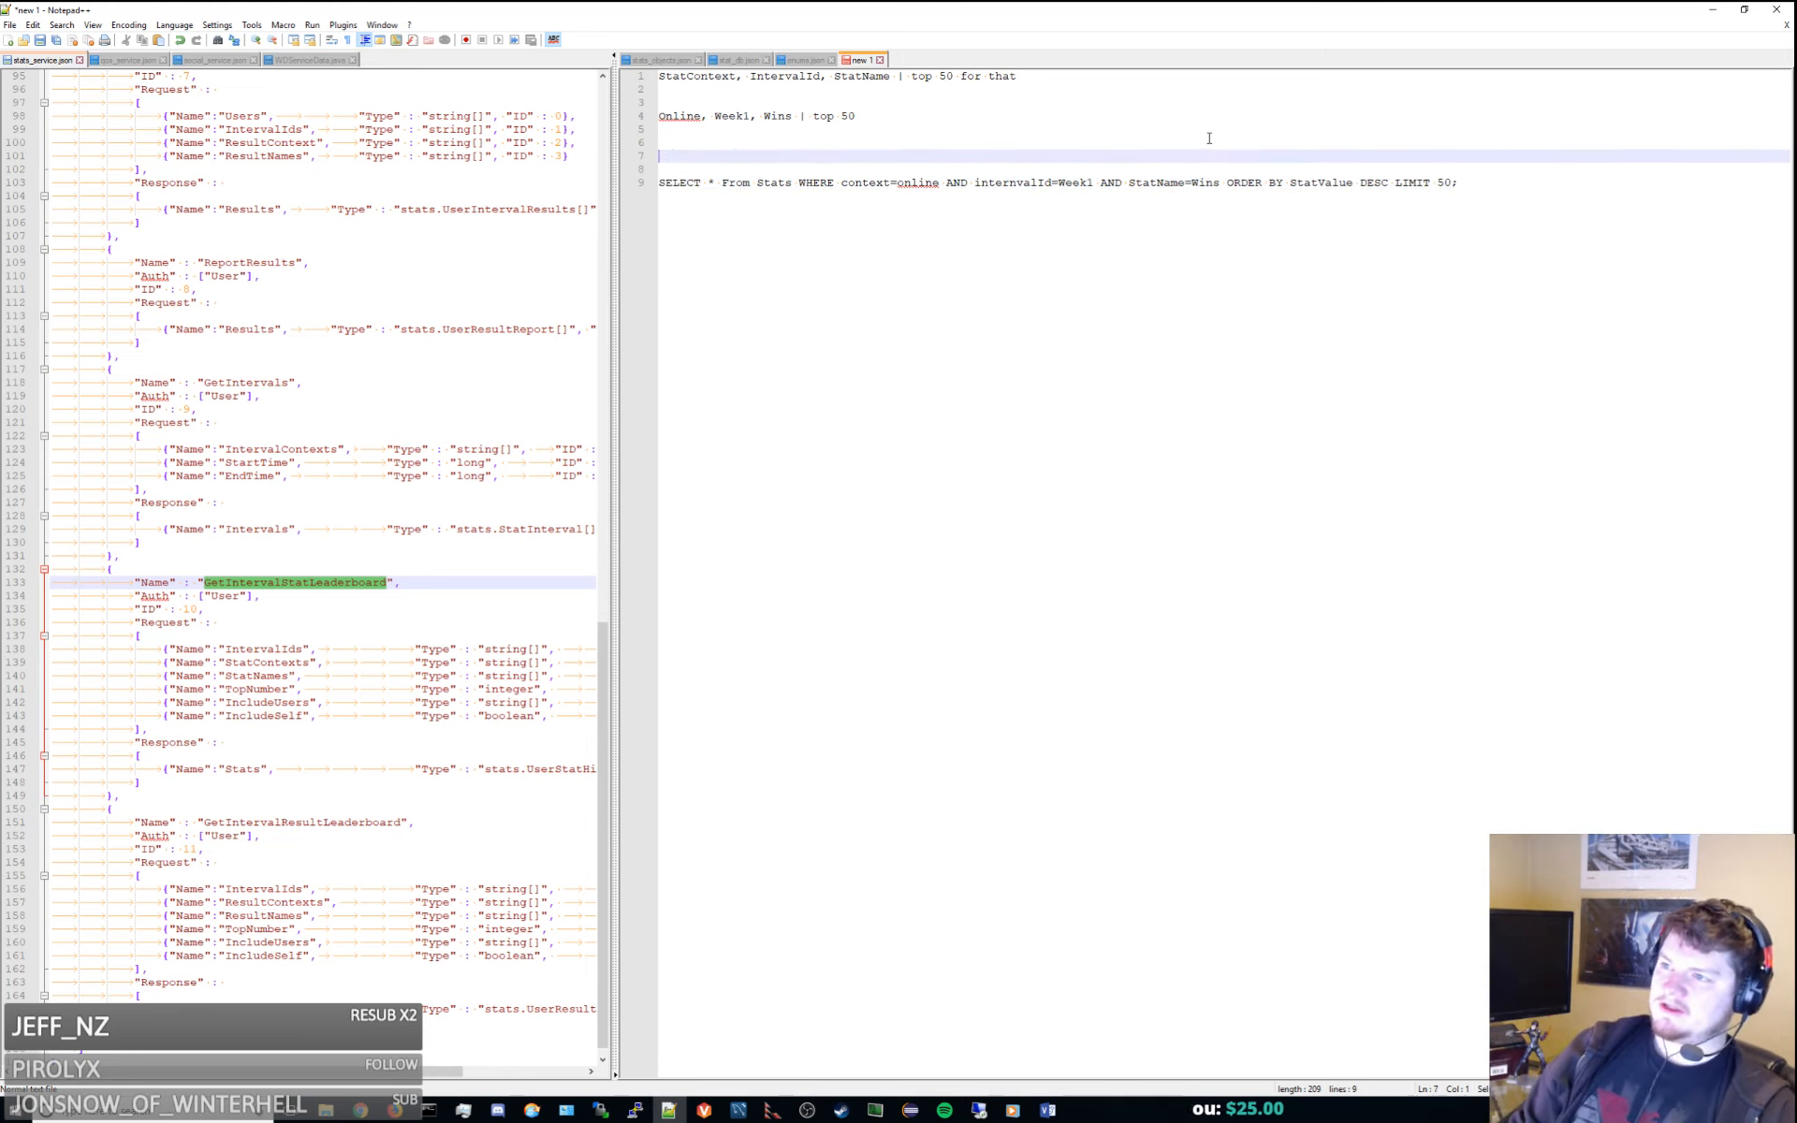
key("Up")
key("Up")
key("Return")
type("^")
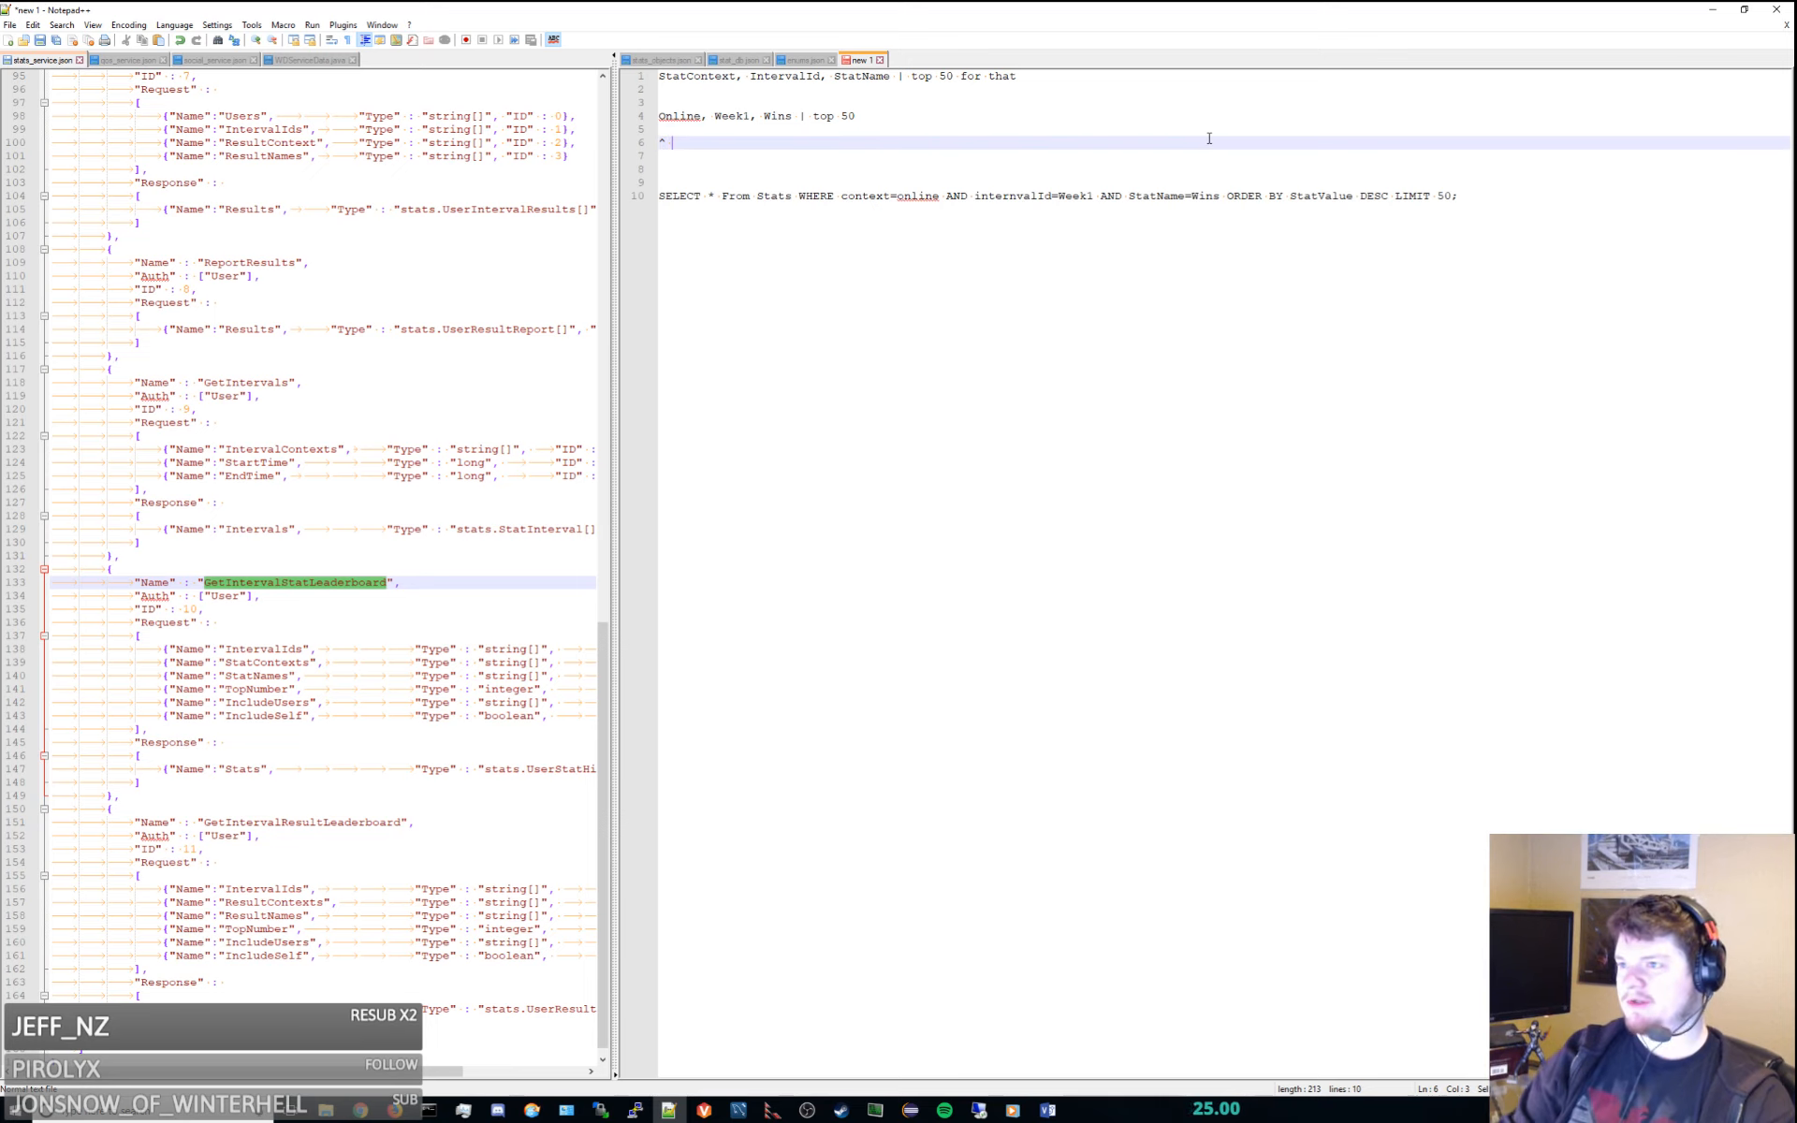
type(" S")
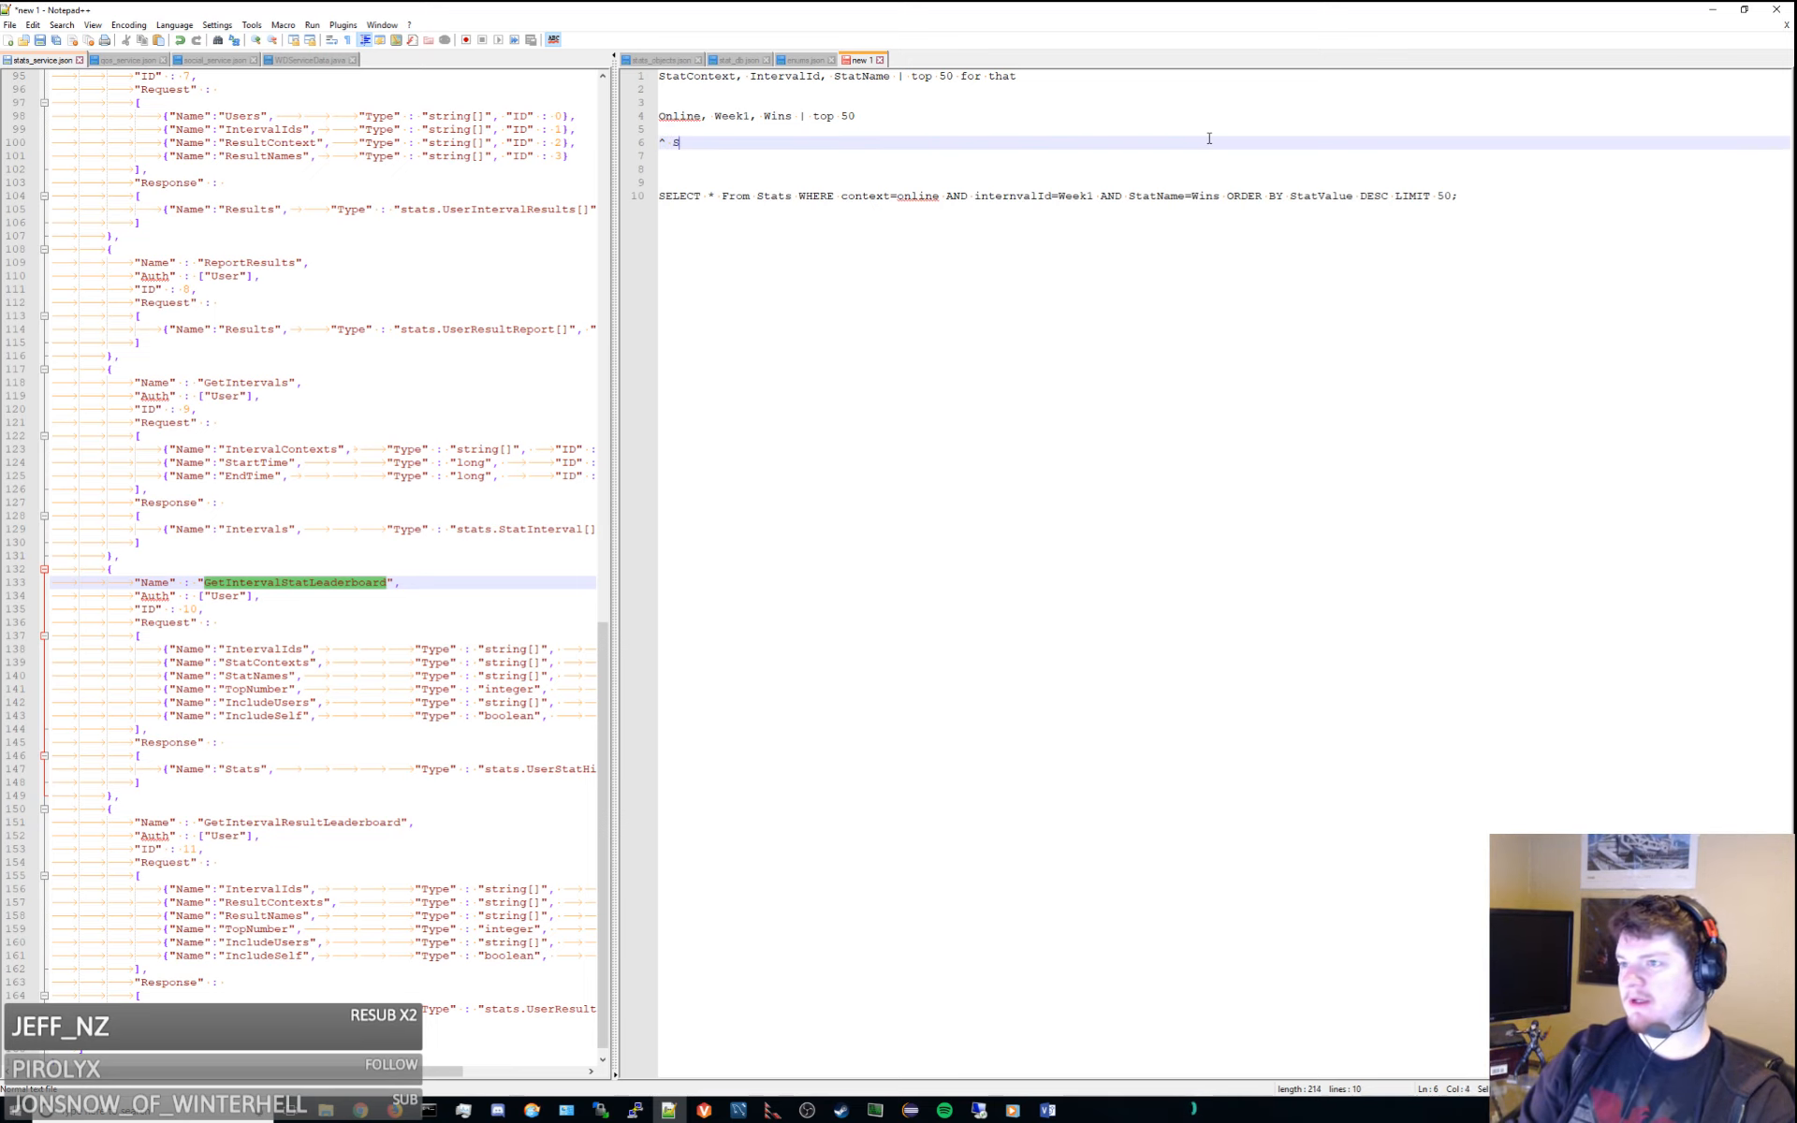
type("tatContext")
key("Return")
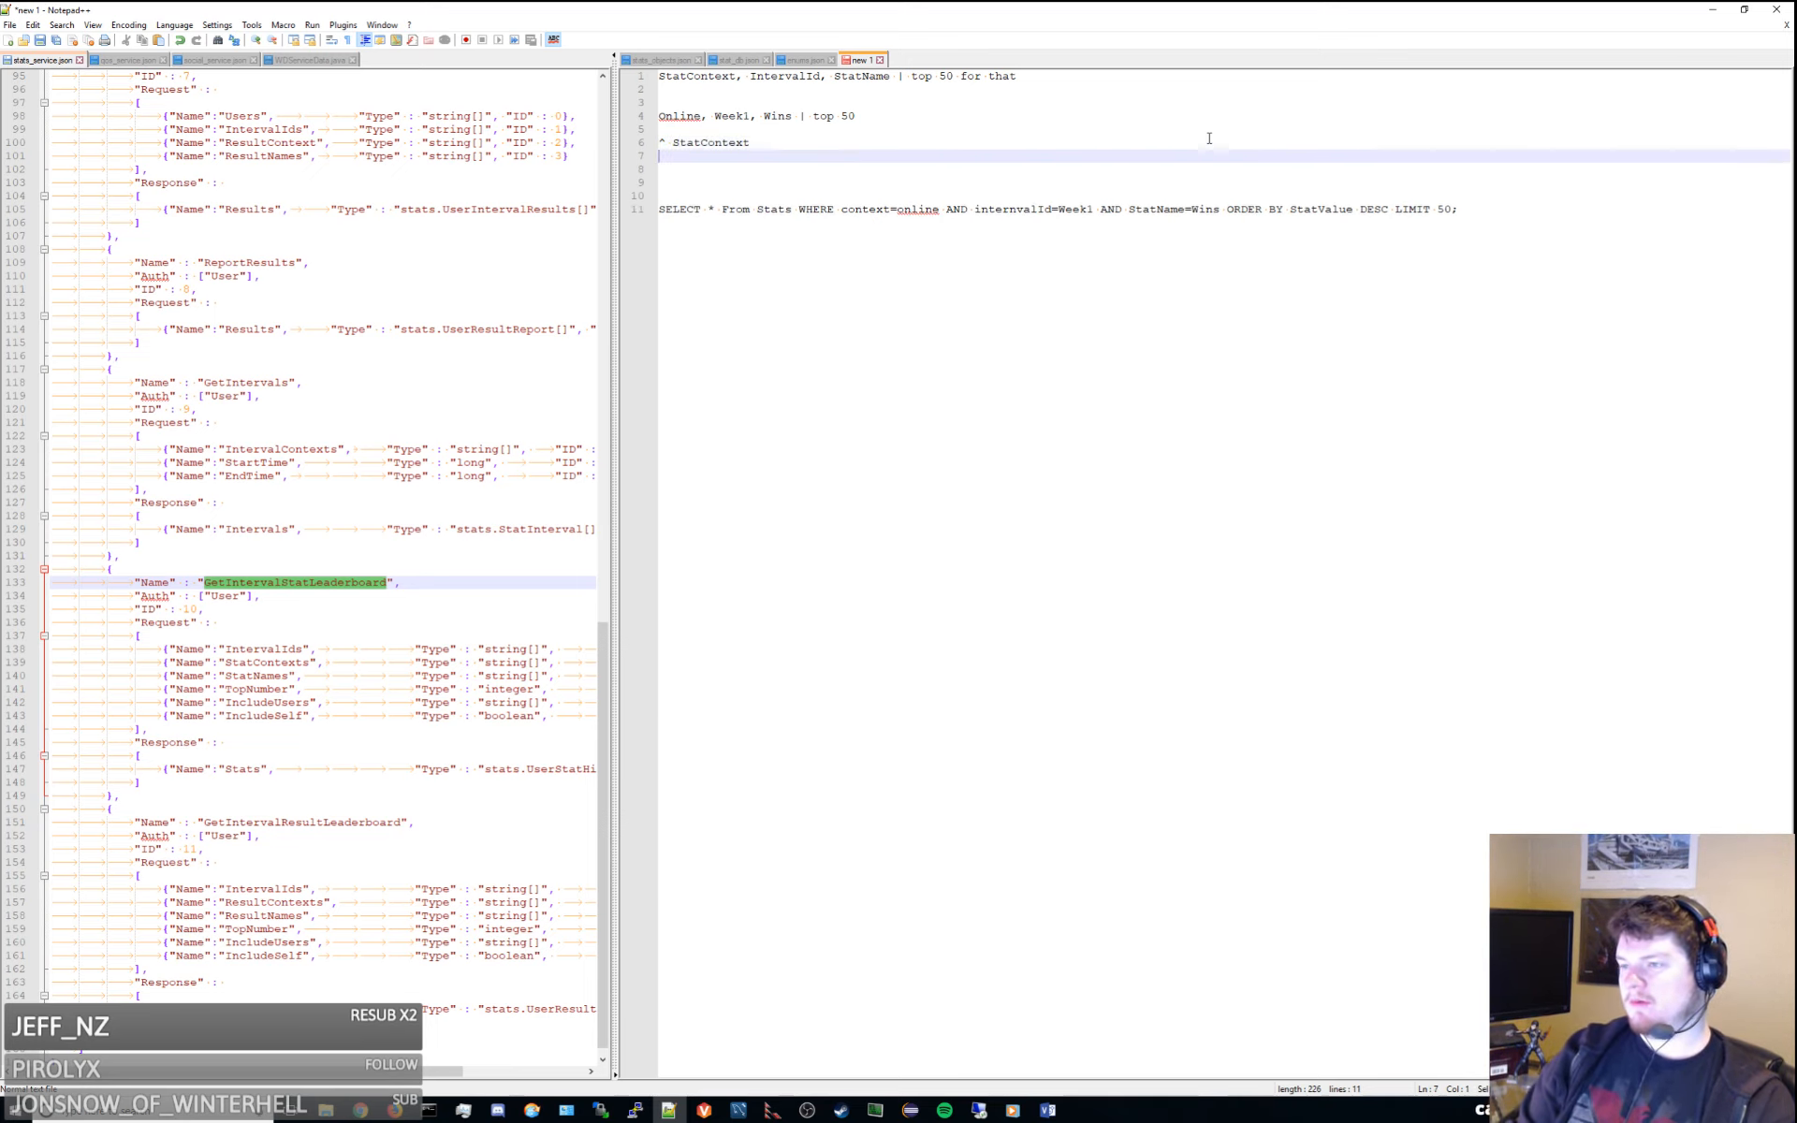
key("Return")
type("^ ")
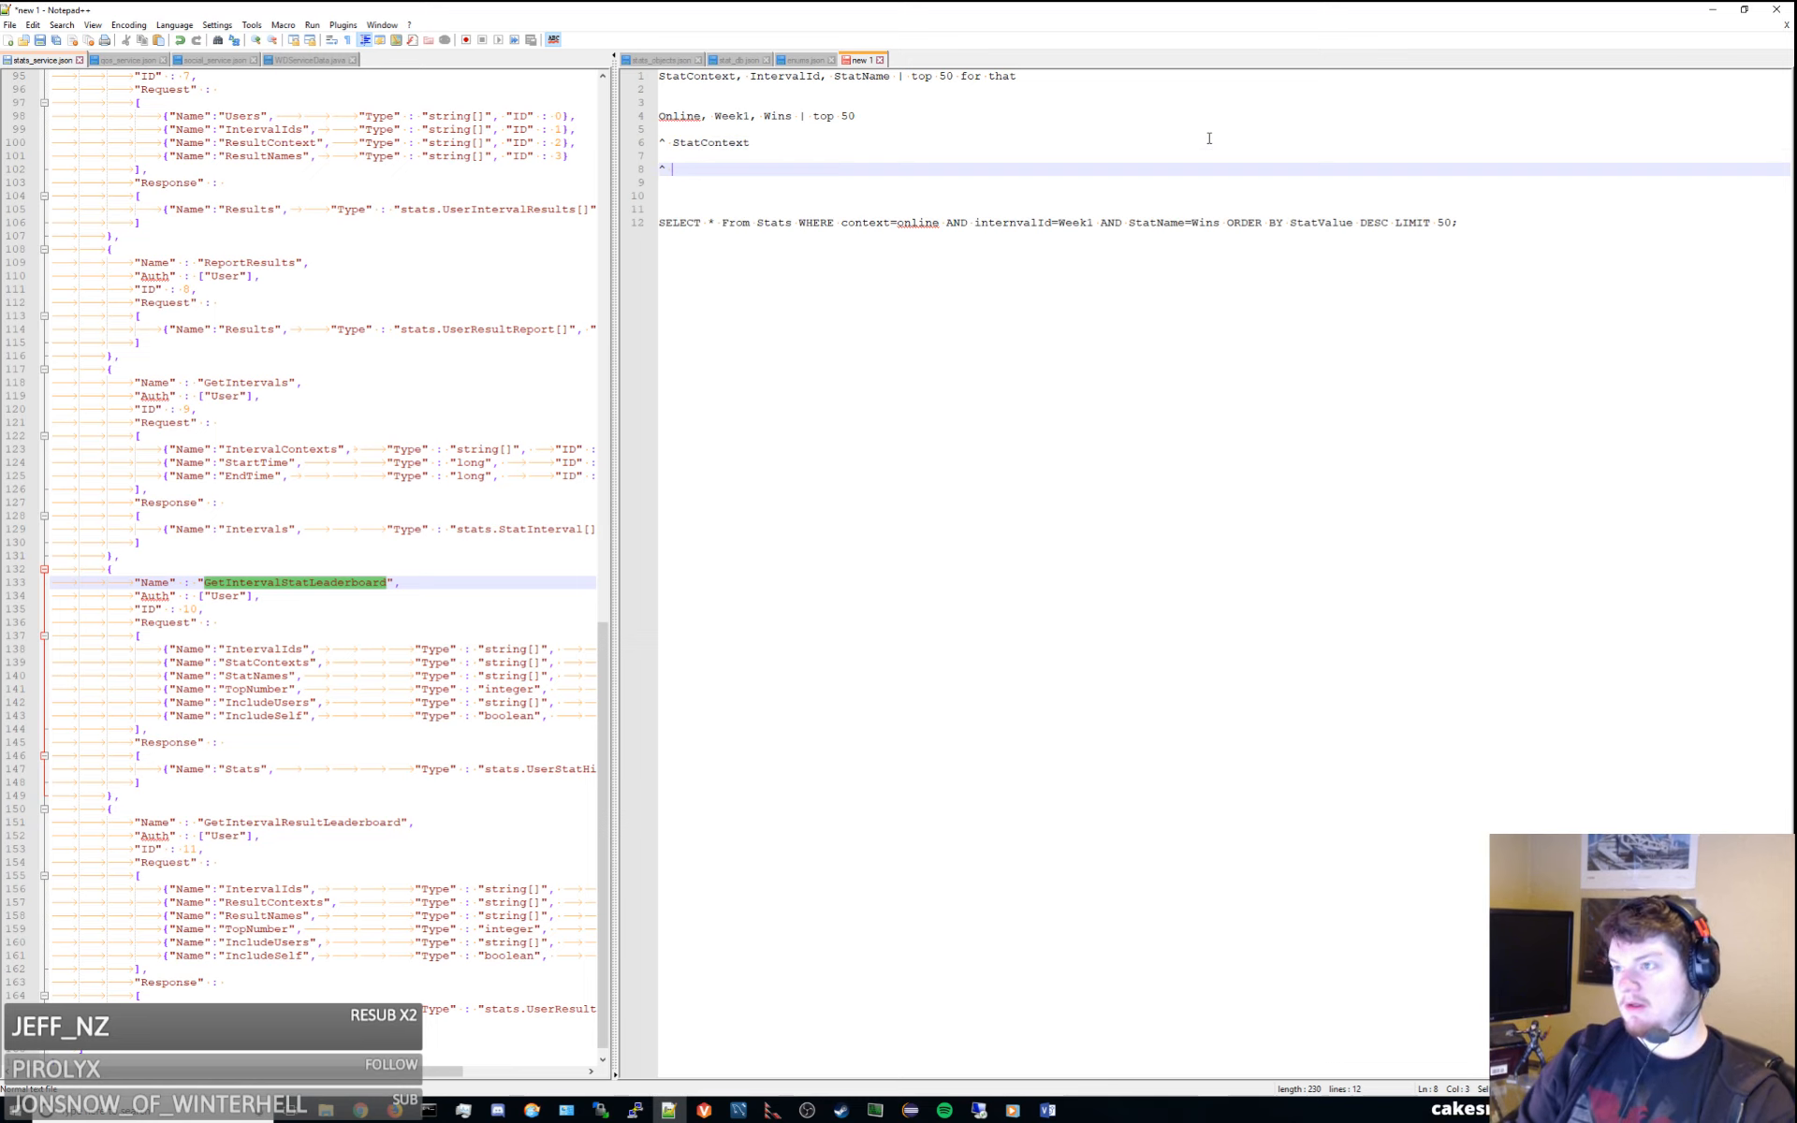
type("StatName")
key("Return")
key("Return")
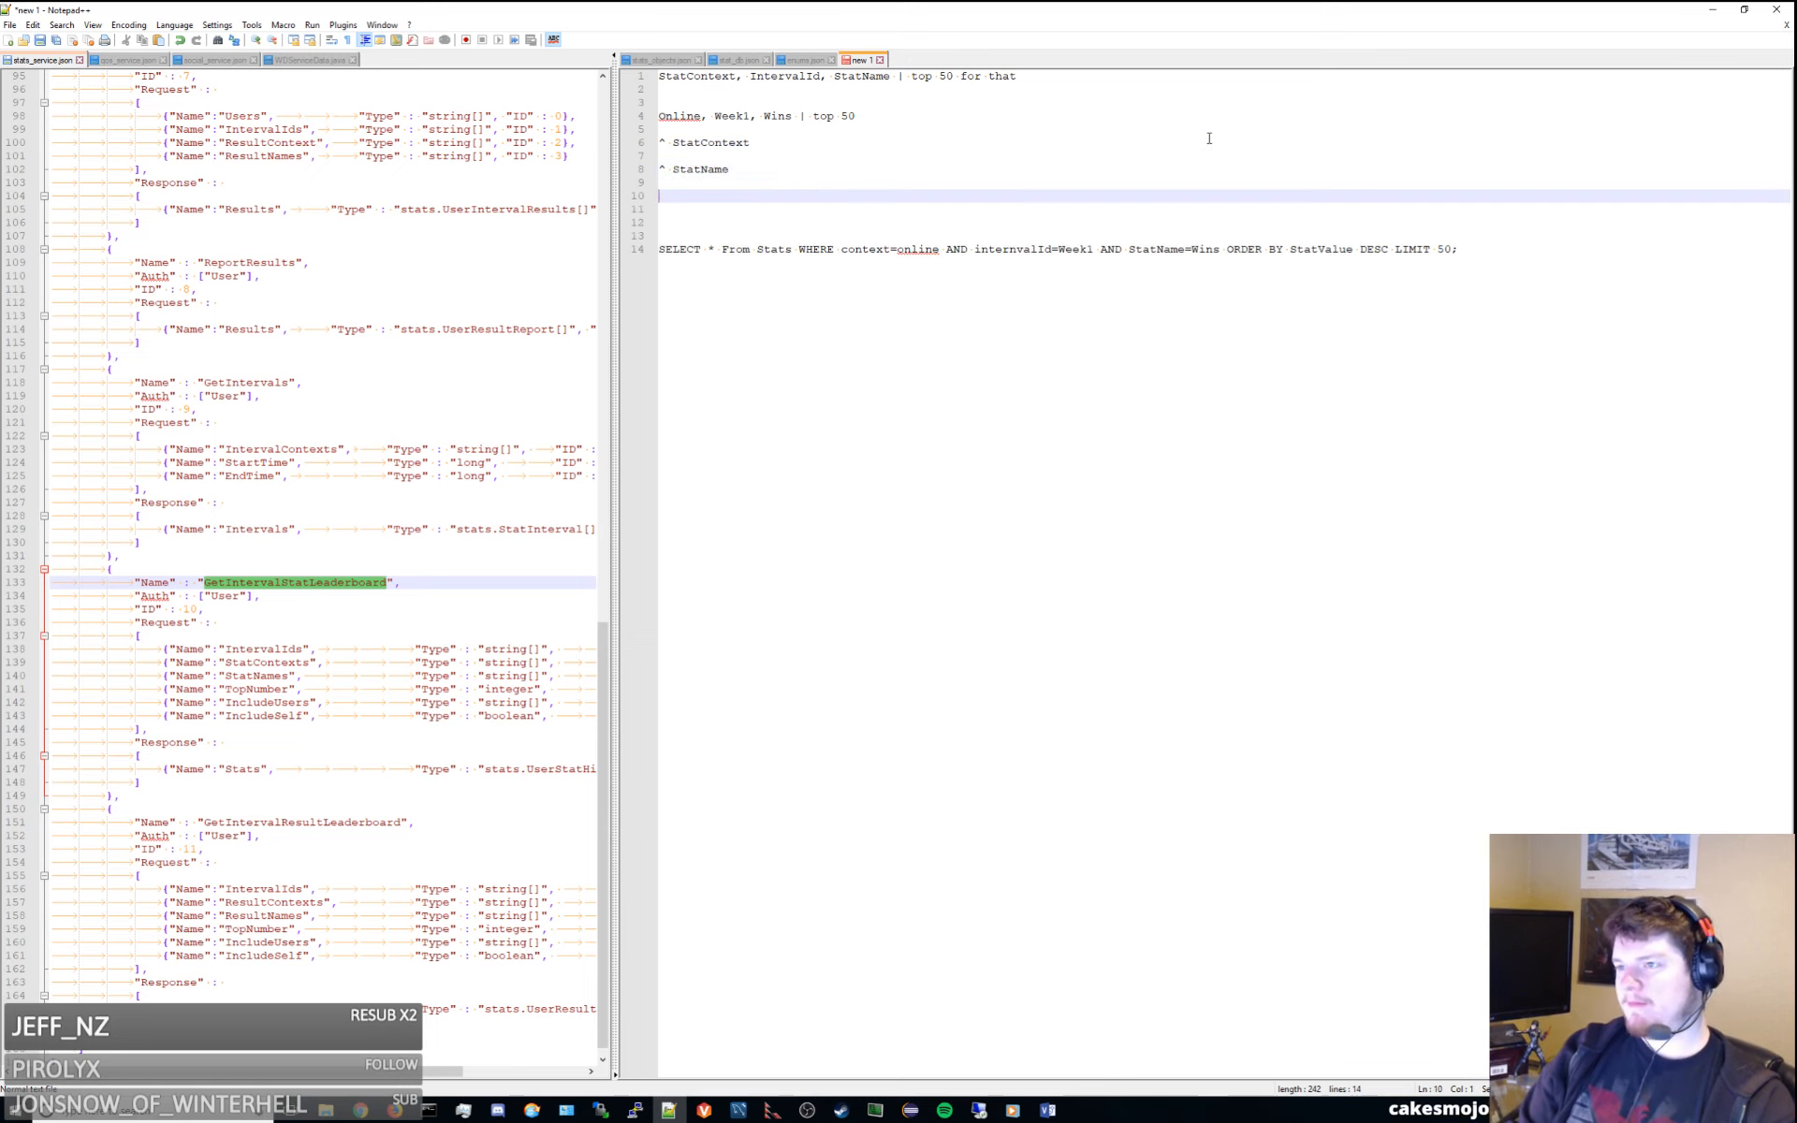
Tidy the blank lines under the StatName note and write "select * from Stats GROUP BY StatName;" above the existing query
key("BackSpace")
key("Delete")
key("Delete")
key("Return")
key("Return")
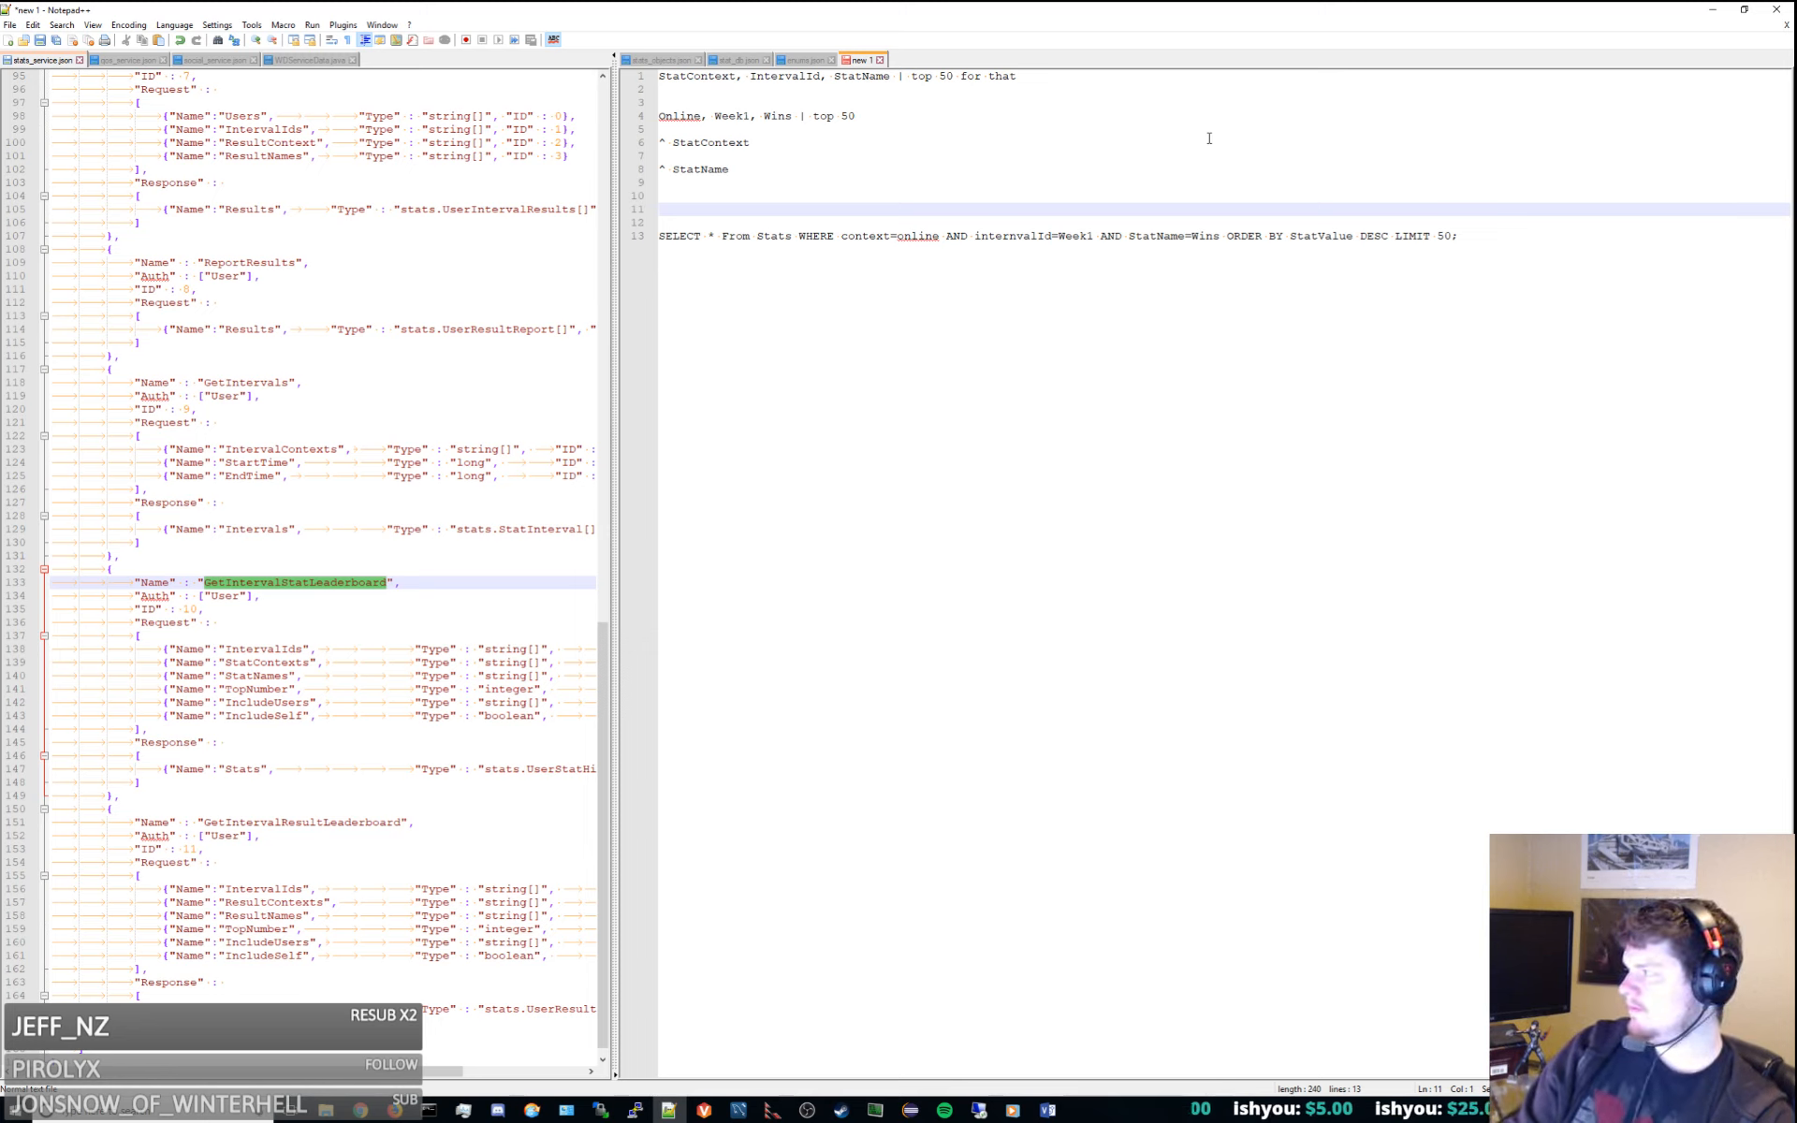
type("select * ")
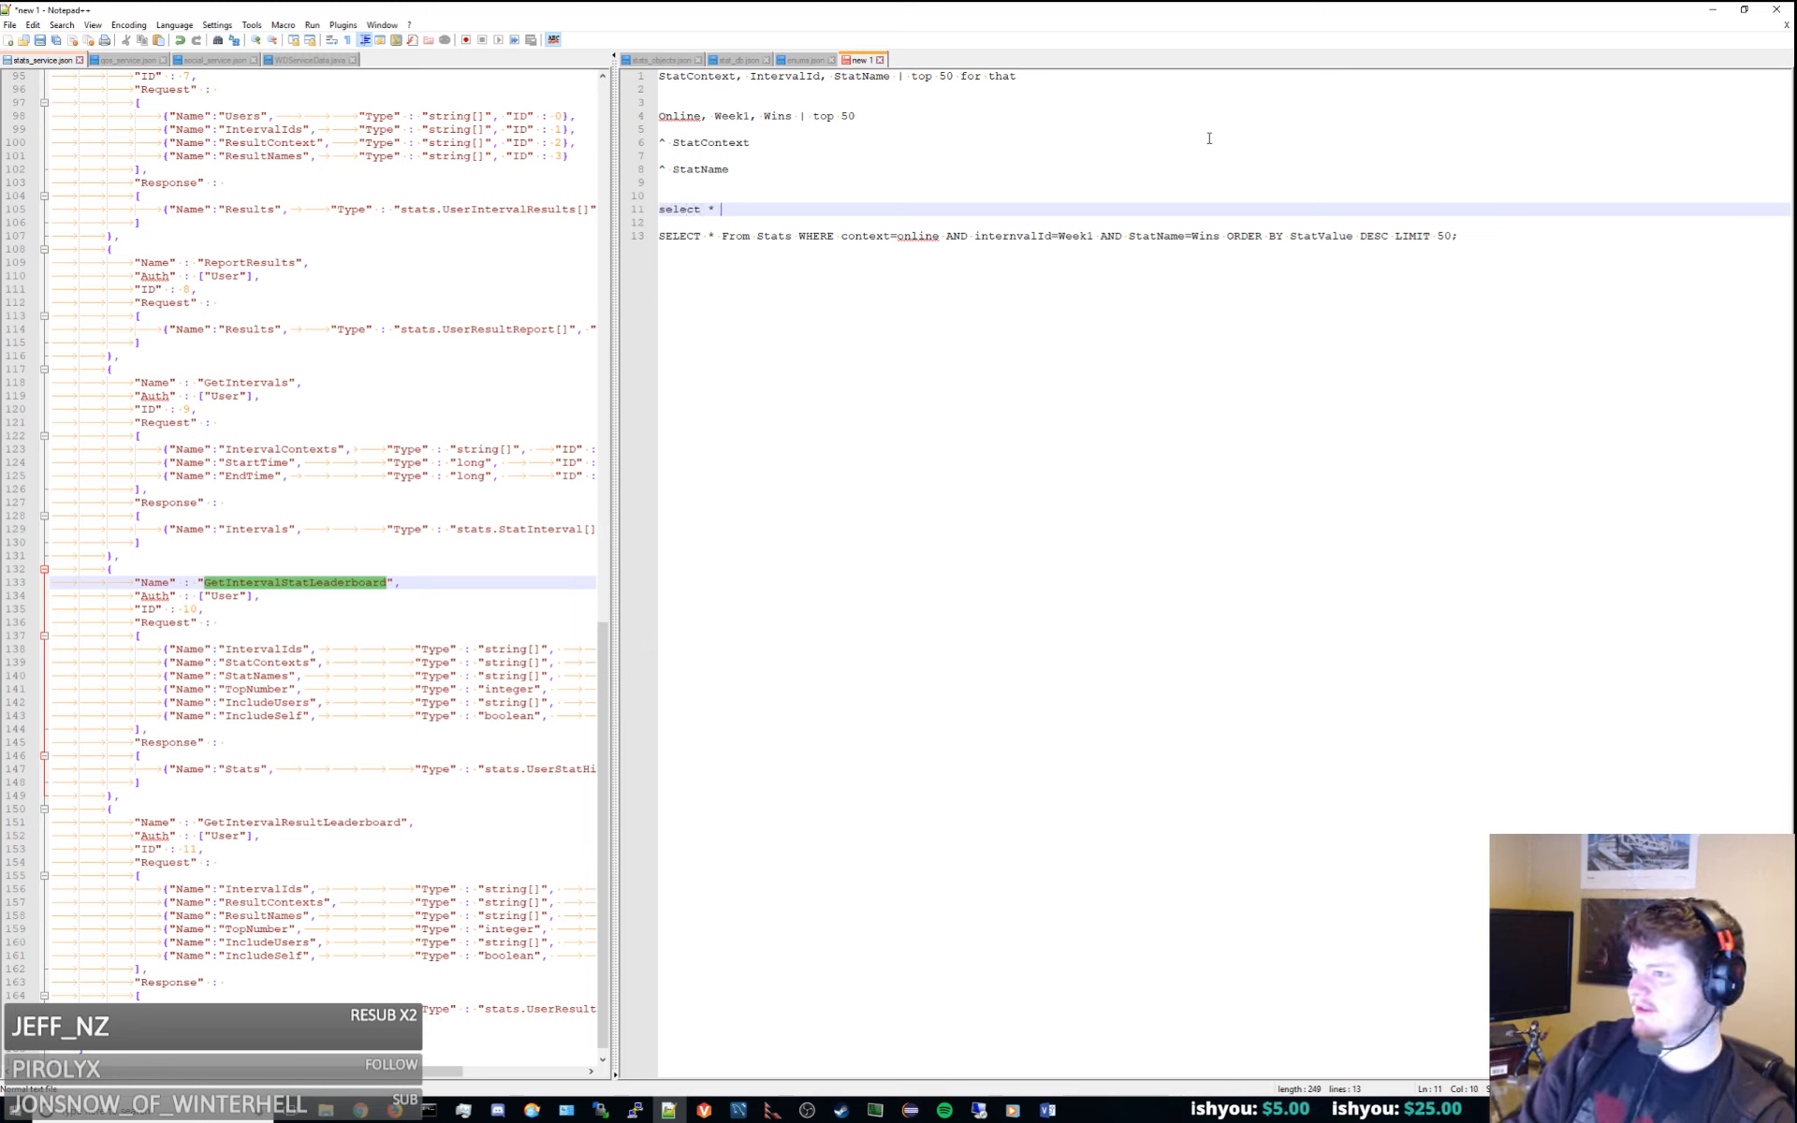
type("from Stats")
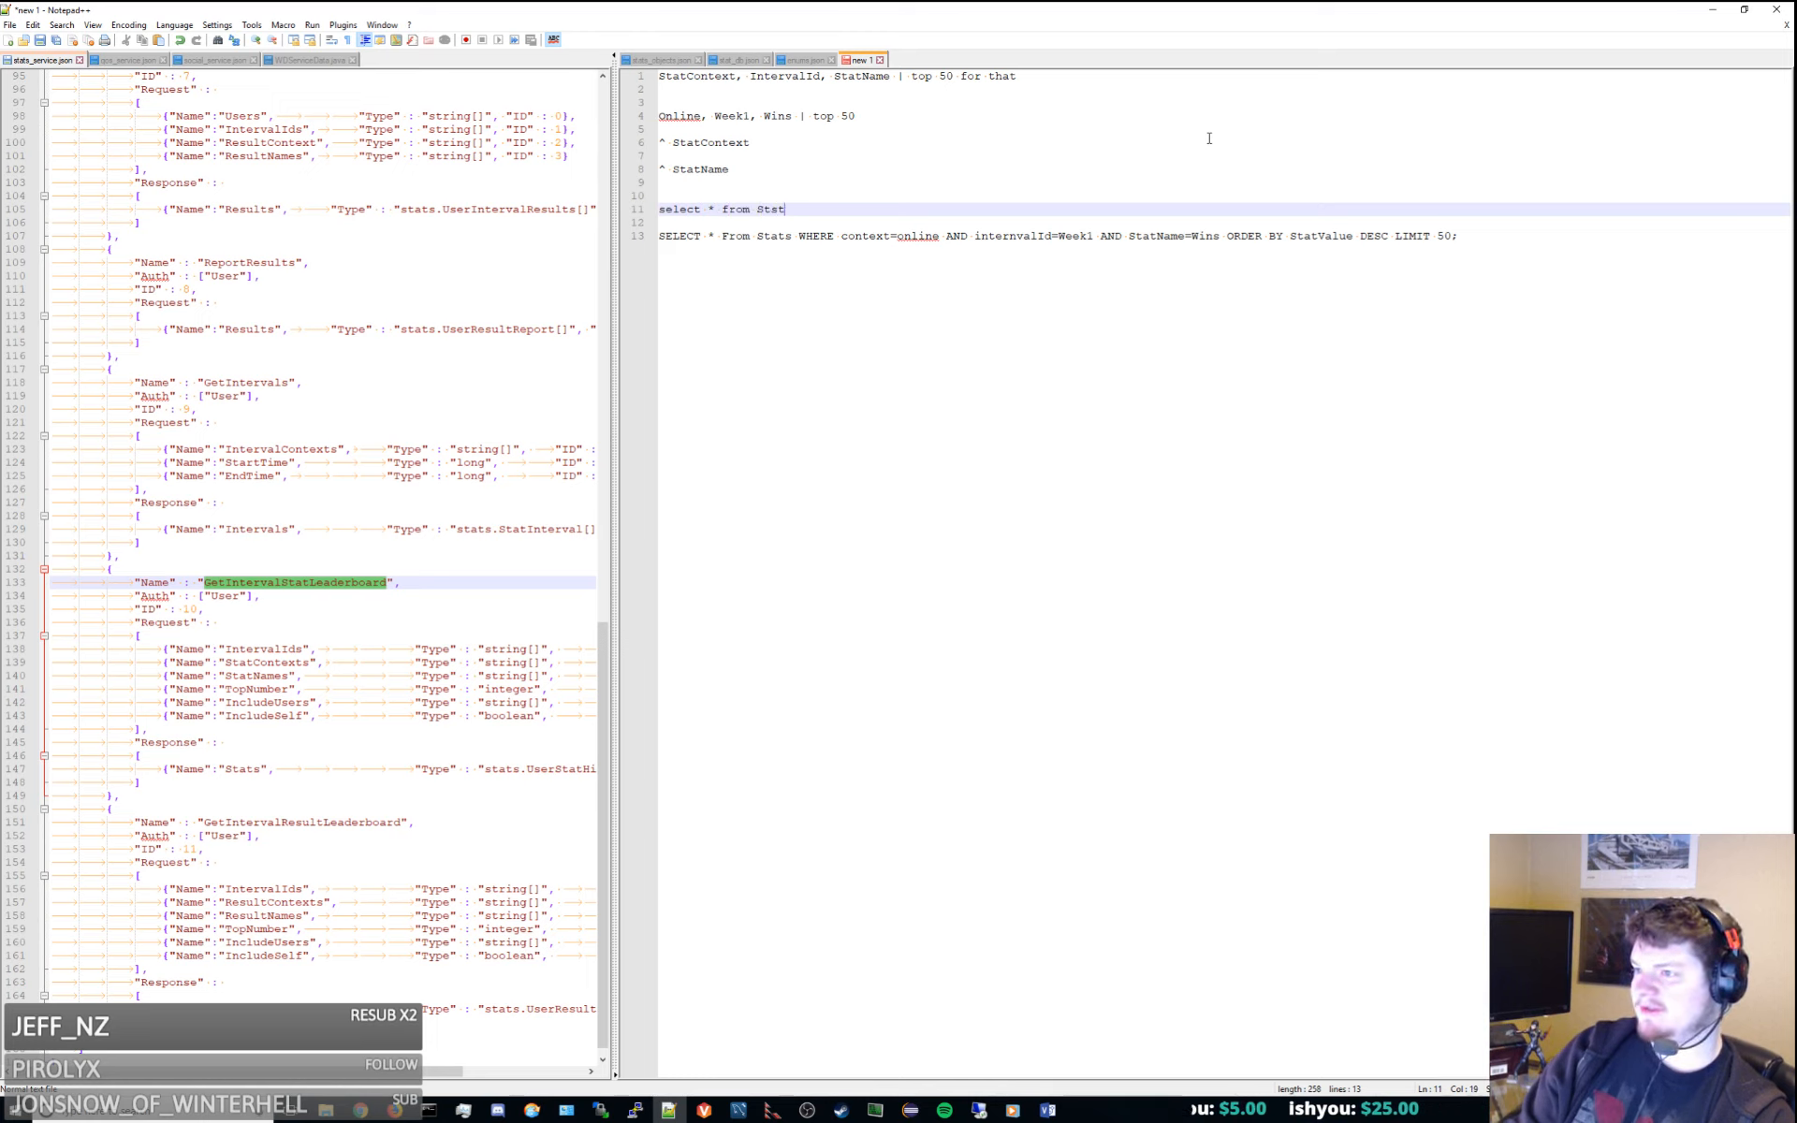
type(" GROUP BY S")
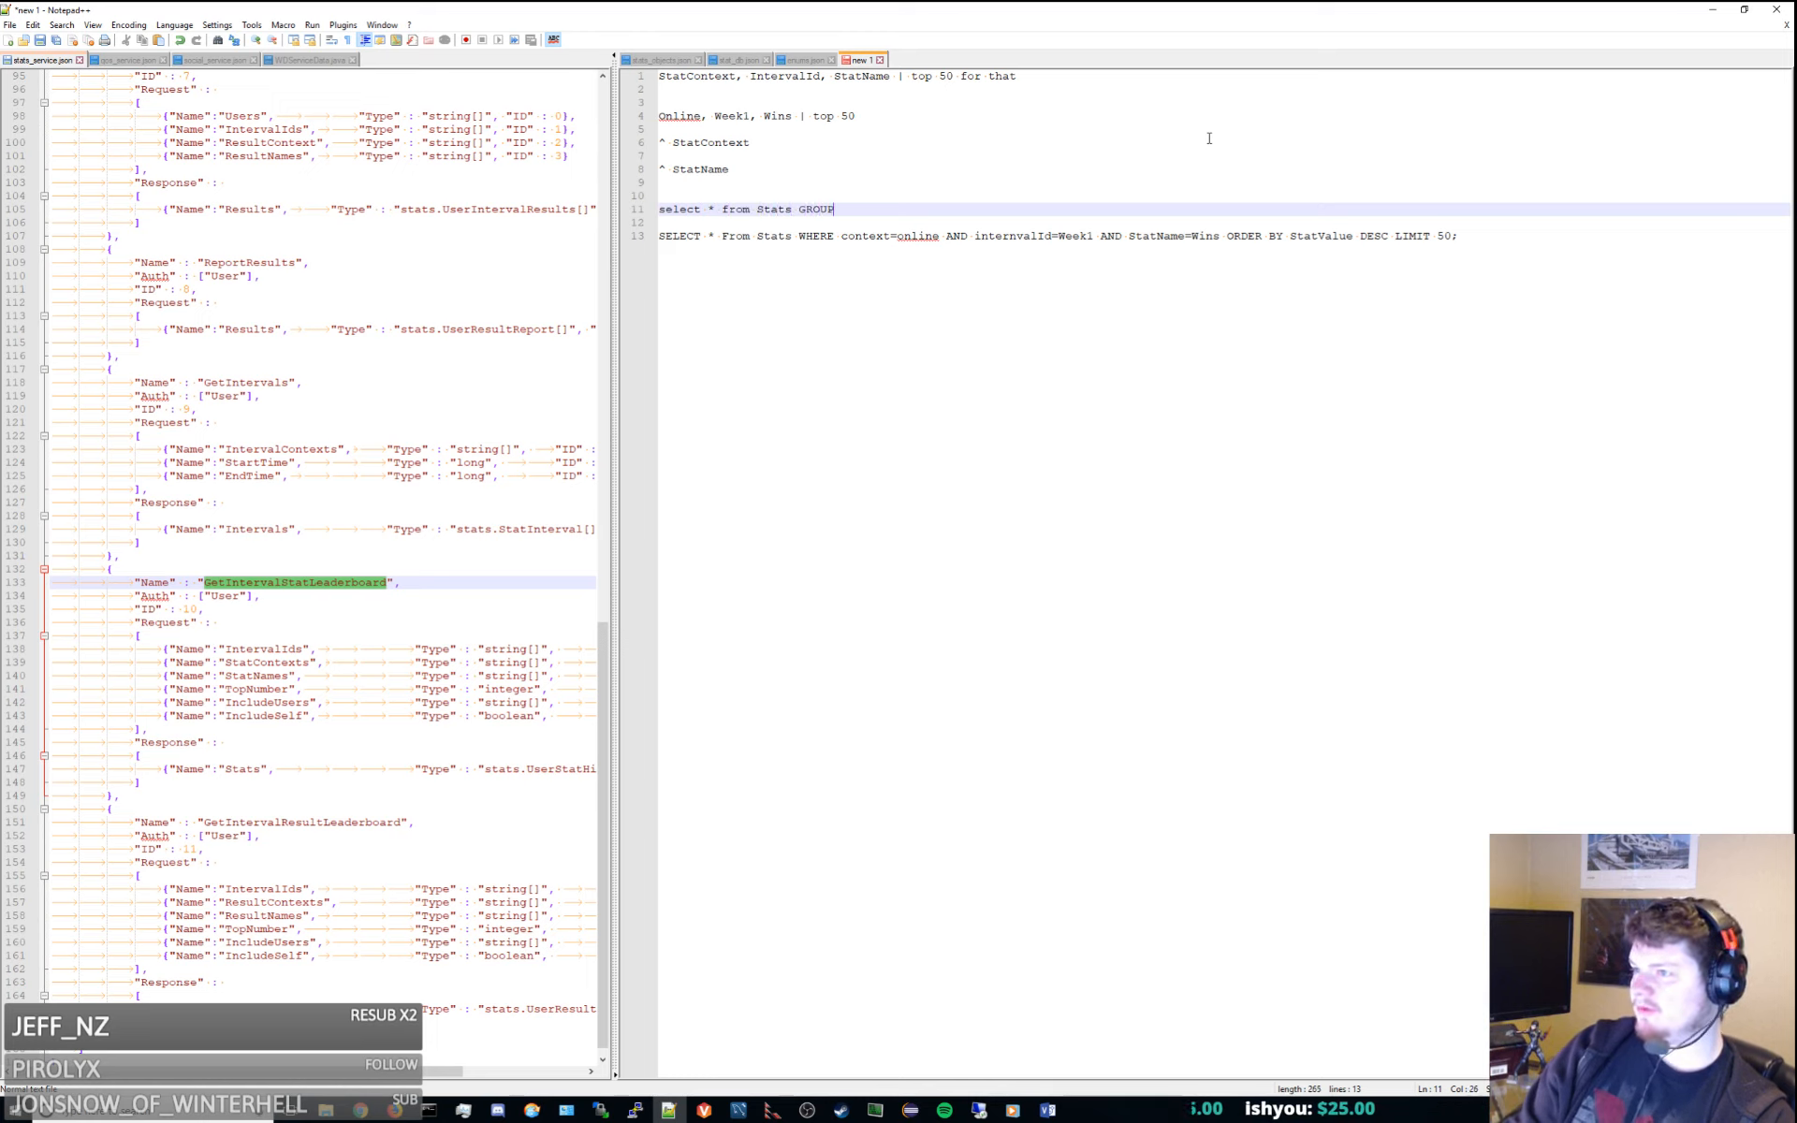
type("e")
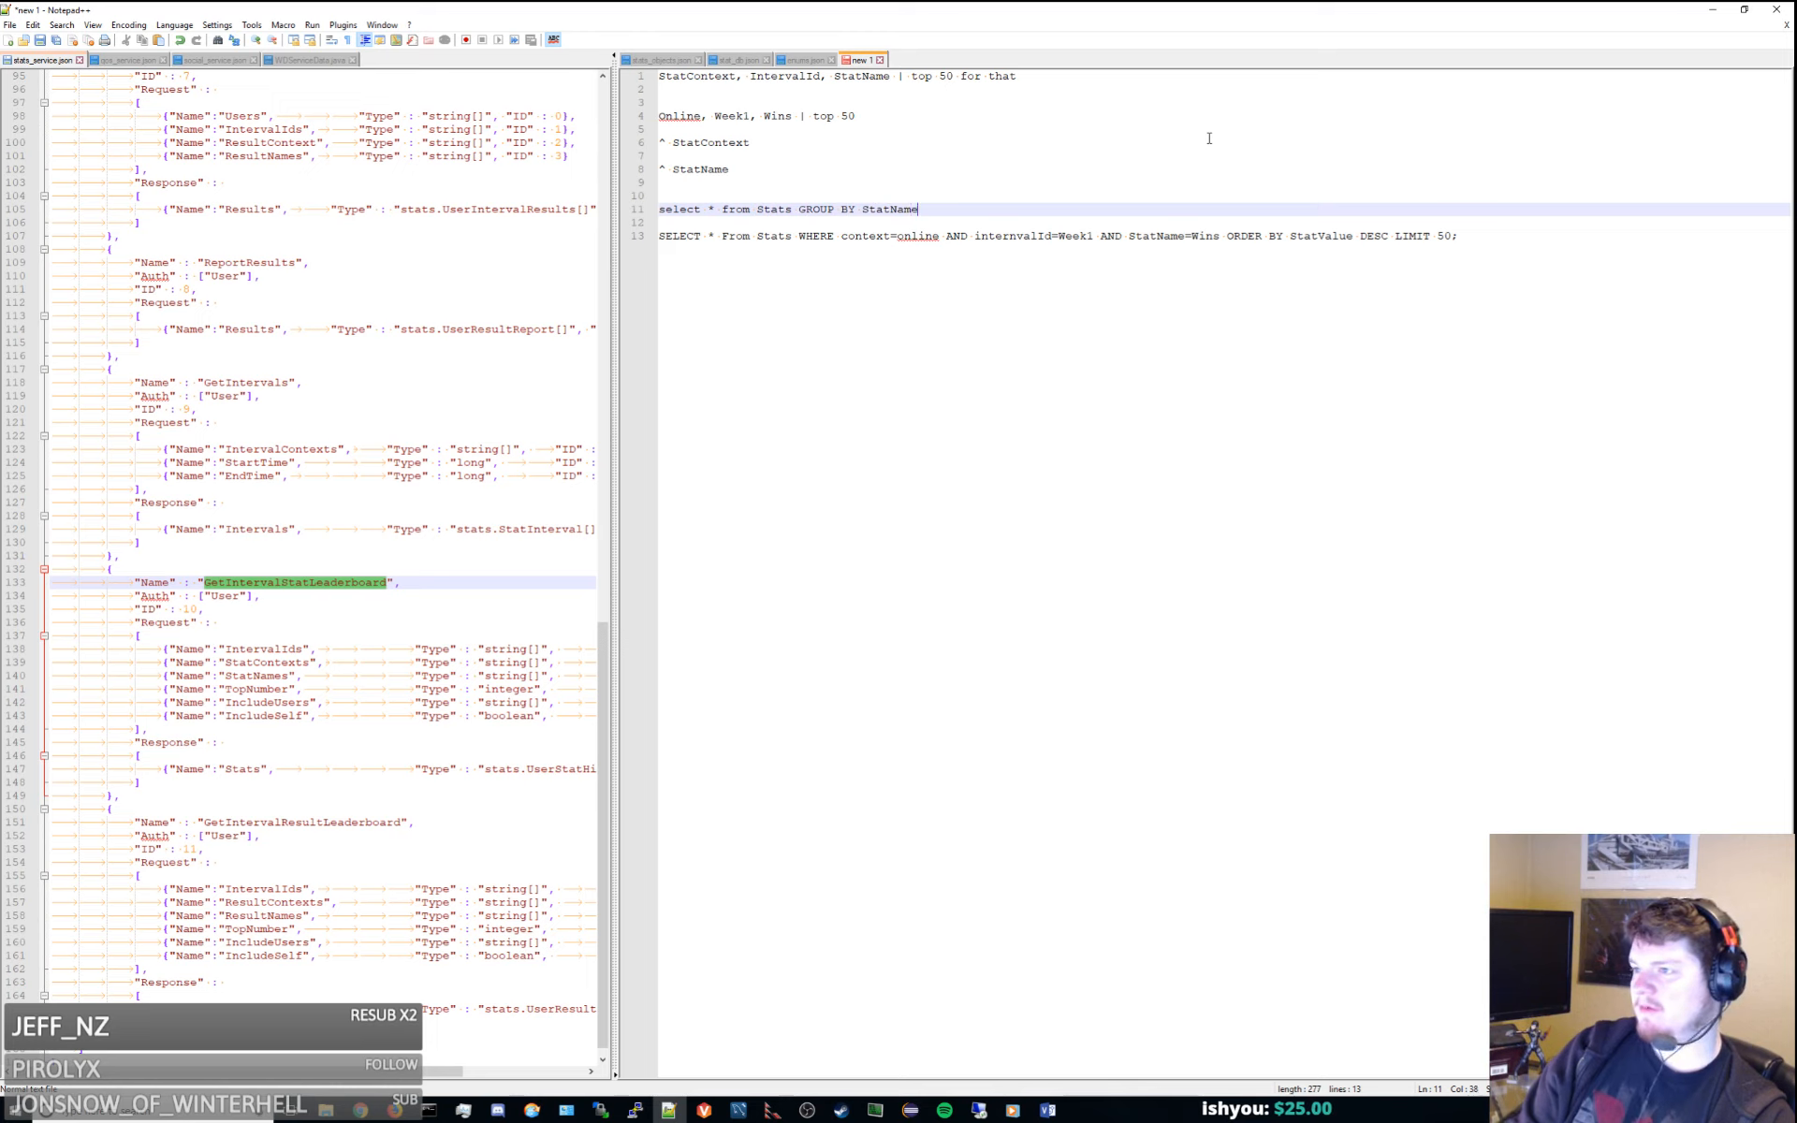
type(";")
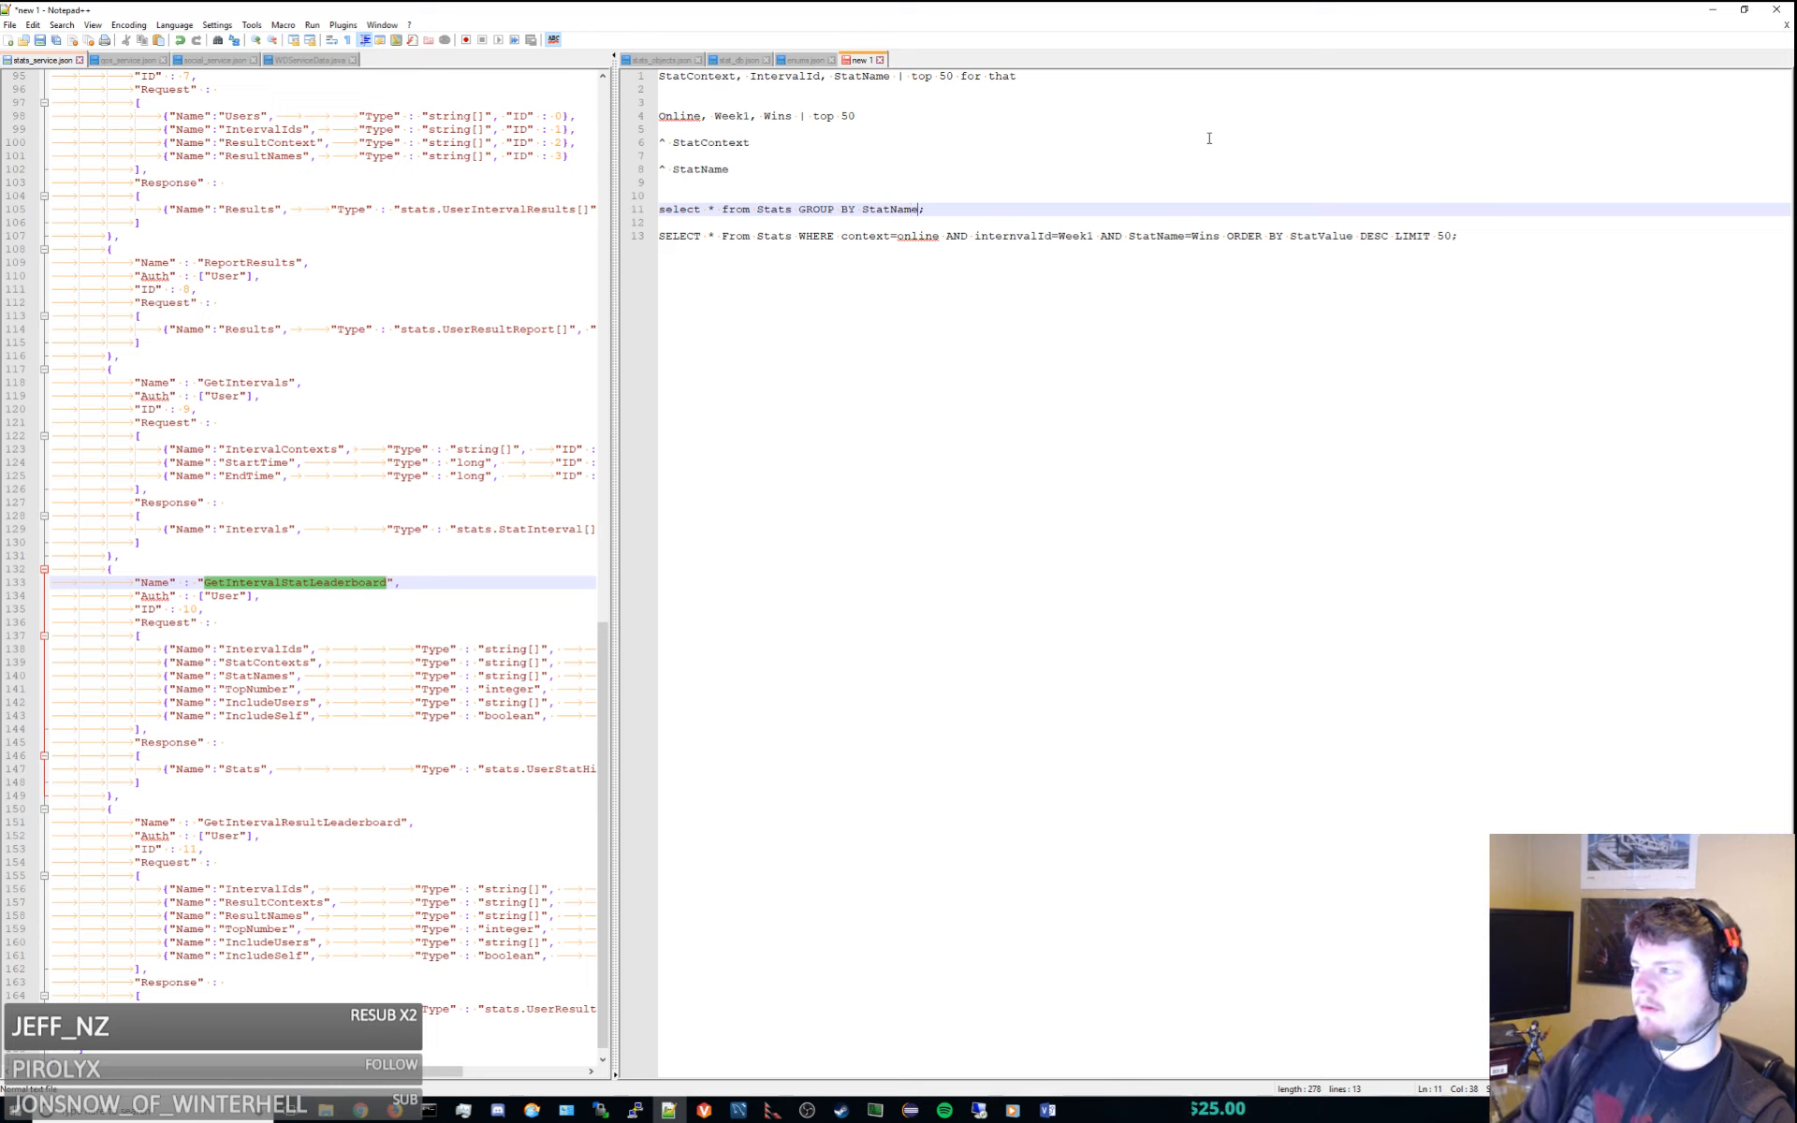
Replace the asterisk in the GROUP BY query with StatName
key("Left")
key("Left")
key("Left")
key("Left")
key("Left")
key("Left")
key("Left")
key("Left")
key("Left")
key("Left")
key("Left")
key("Left")
key("Left")
key("Left")
key("Left")
key("Left")
key("Left")
key("Left")
key("Left")
key("Left")
key("BackSpace")
type("StatName; ")
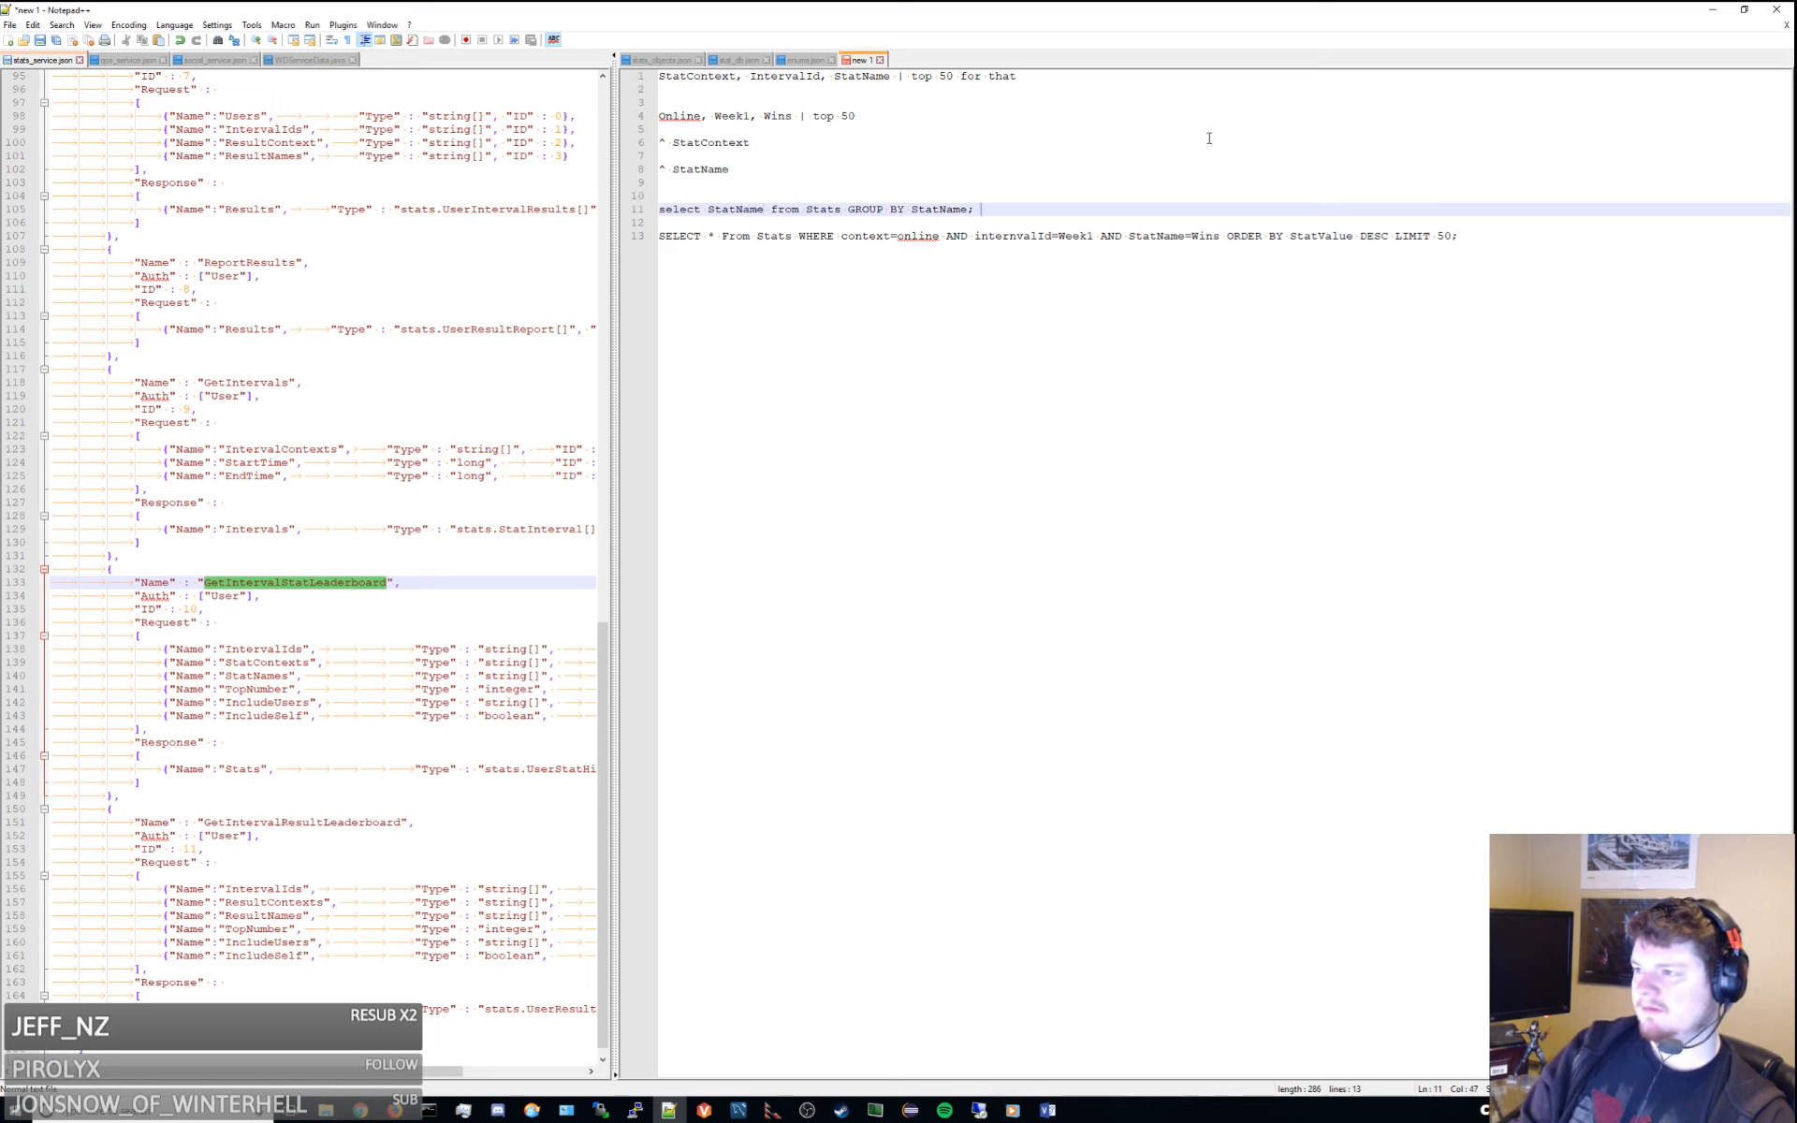
Annotate the GROUP BY query with "<- this is the list of available stats" and add a blank line below it
type("<- this is the list")
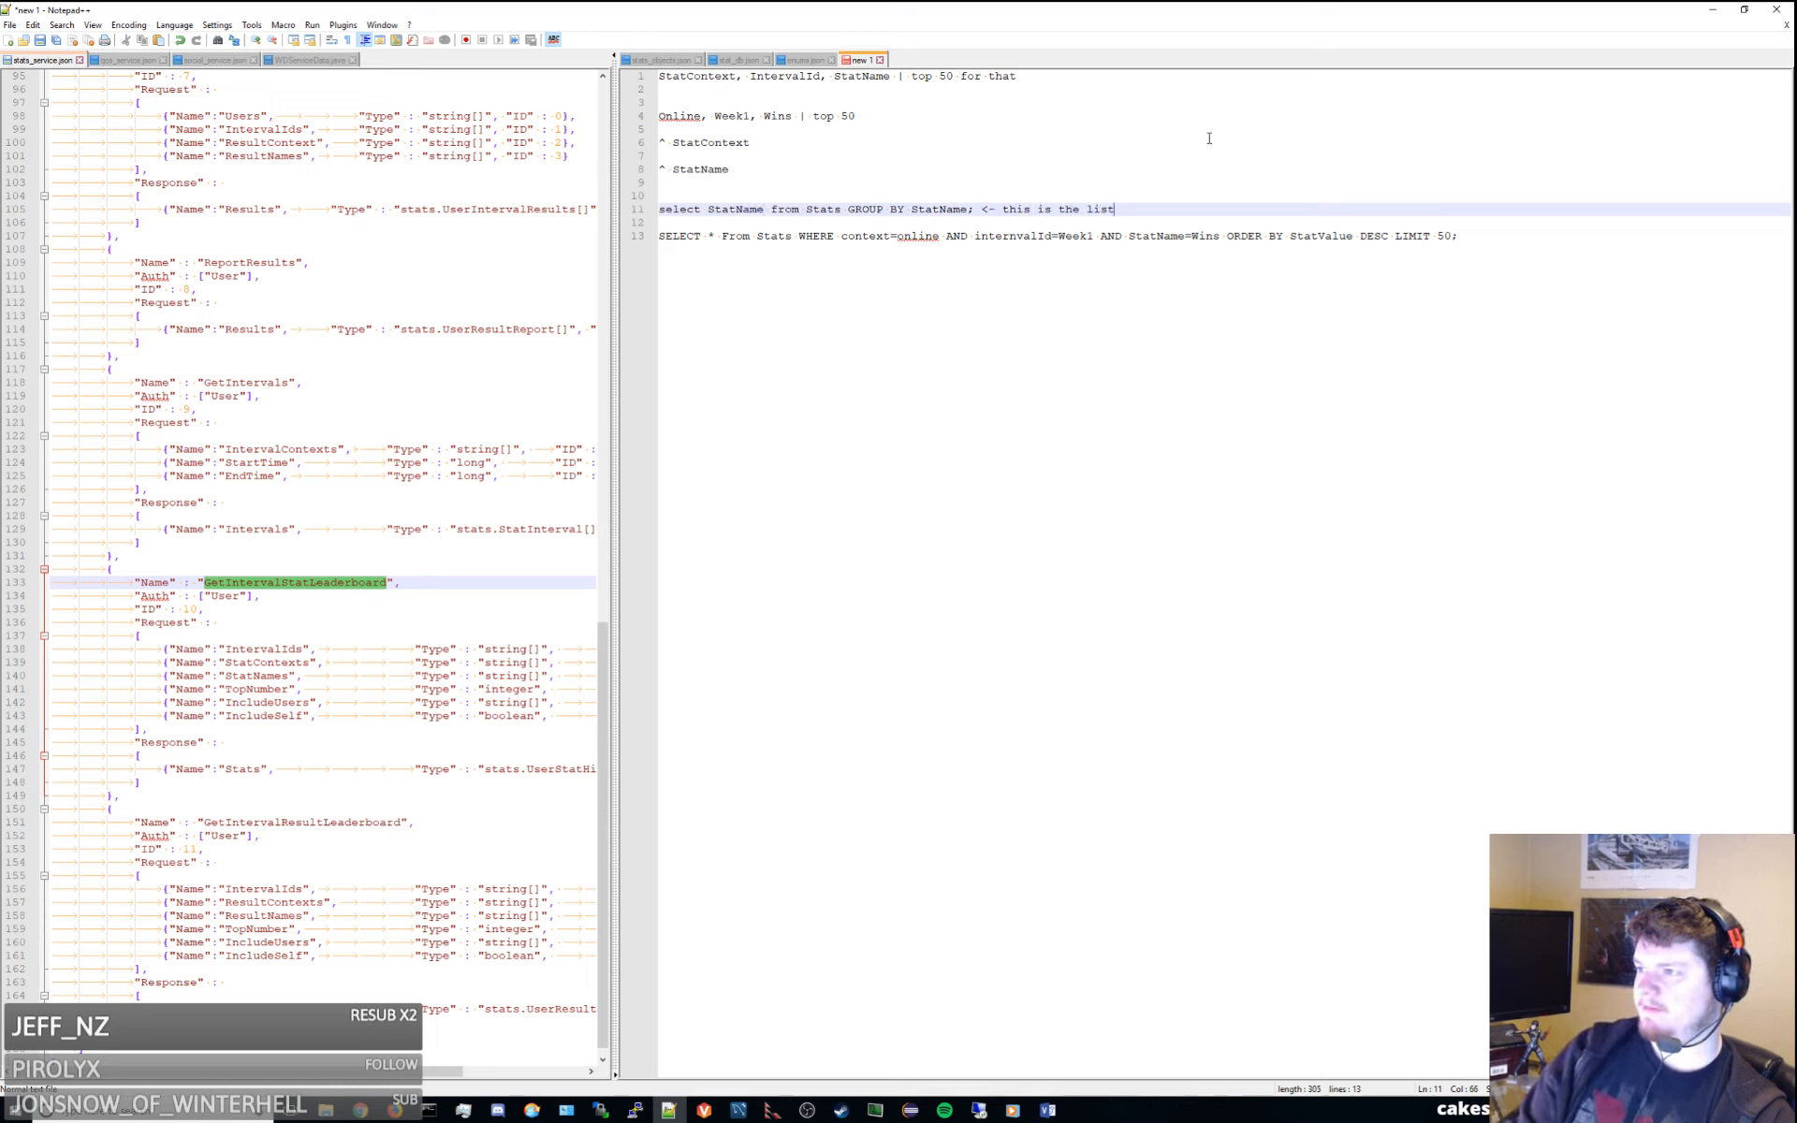
type(" of available stats")
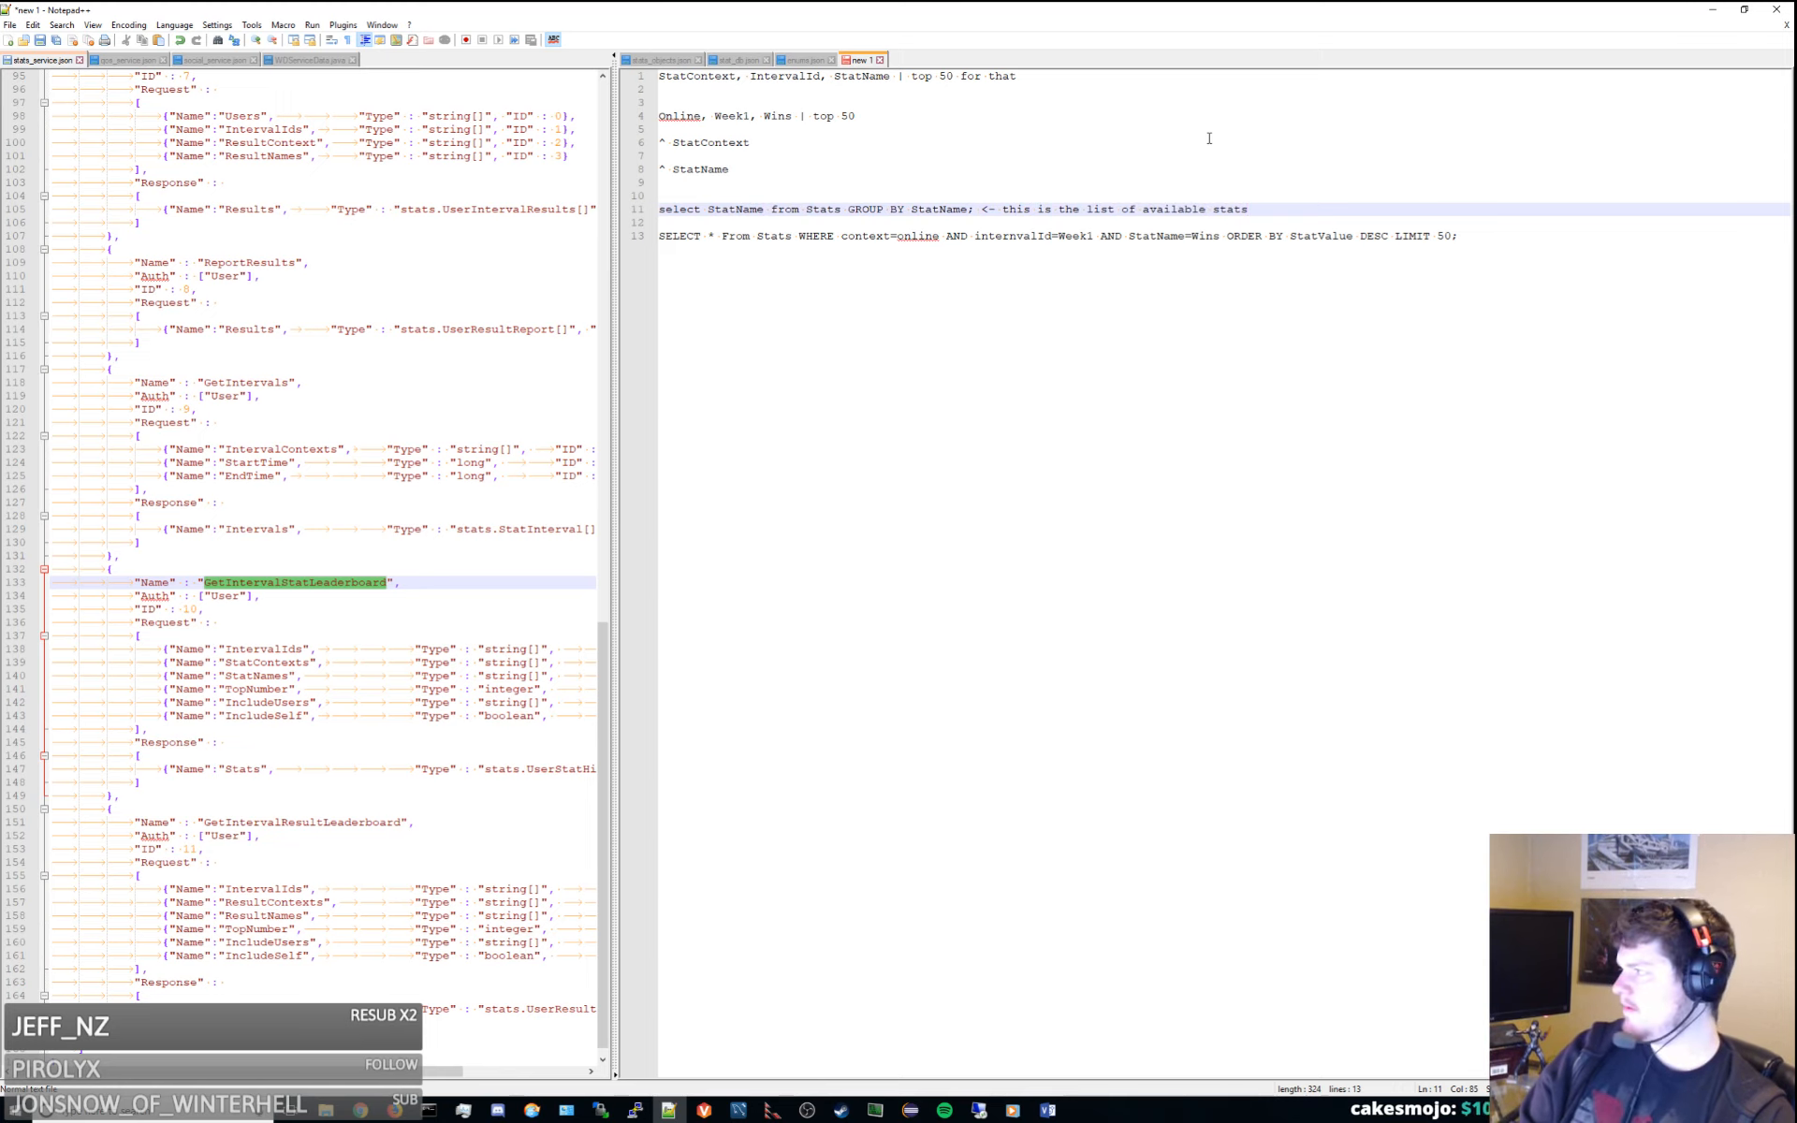
key("Return")
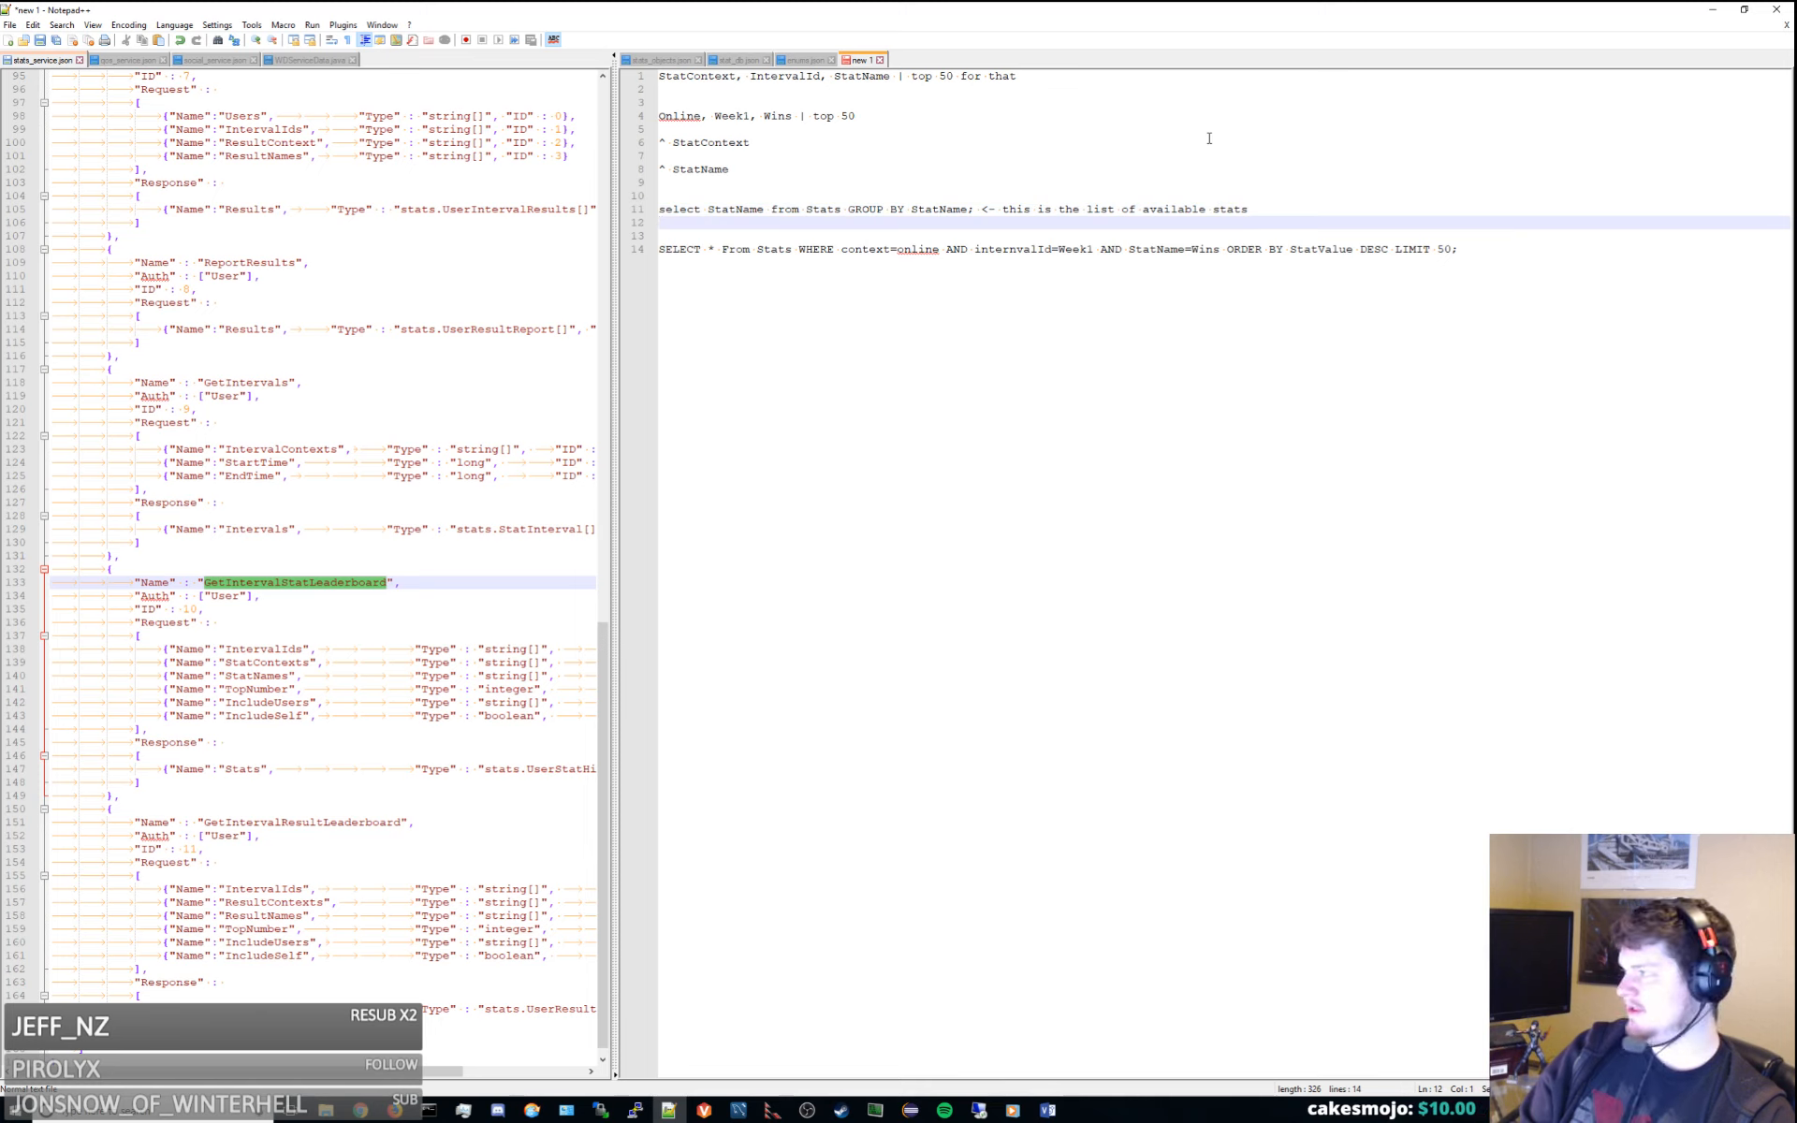
Write the query "select StatContext From Stats GROUP BY StatContext" directly below the StatName GROUP BY query
type("selec")
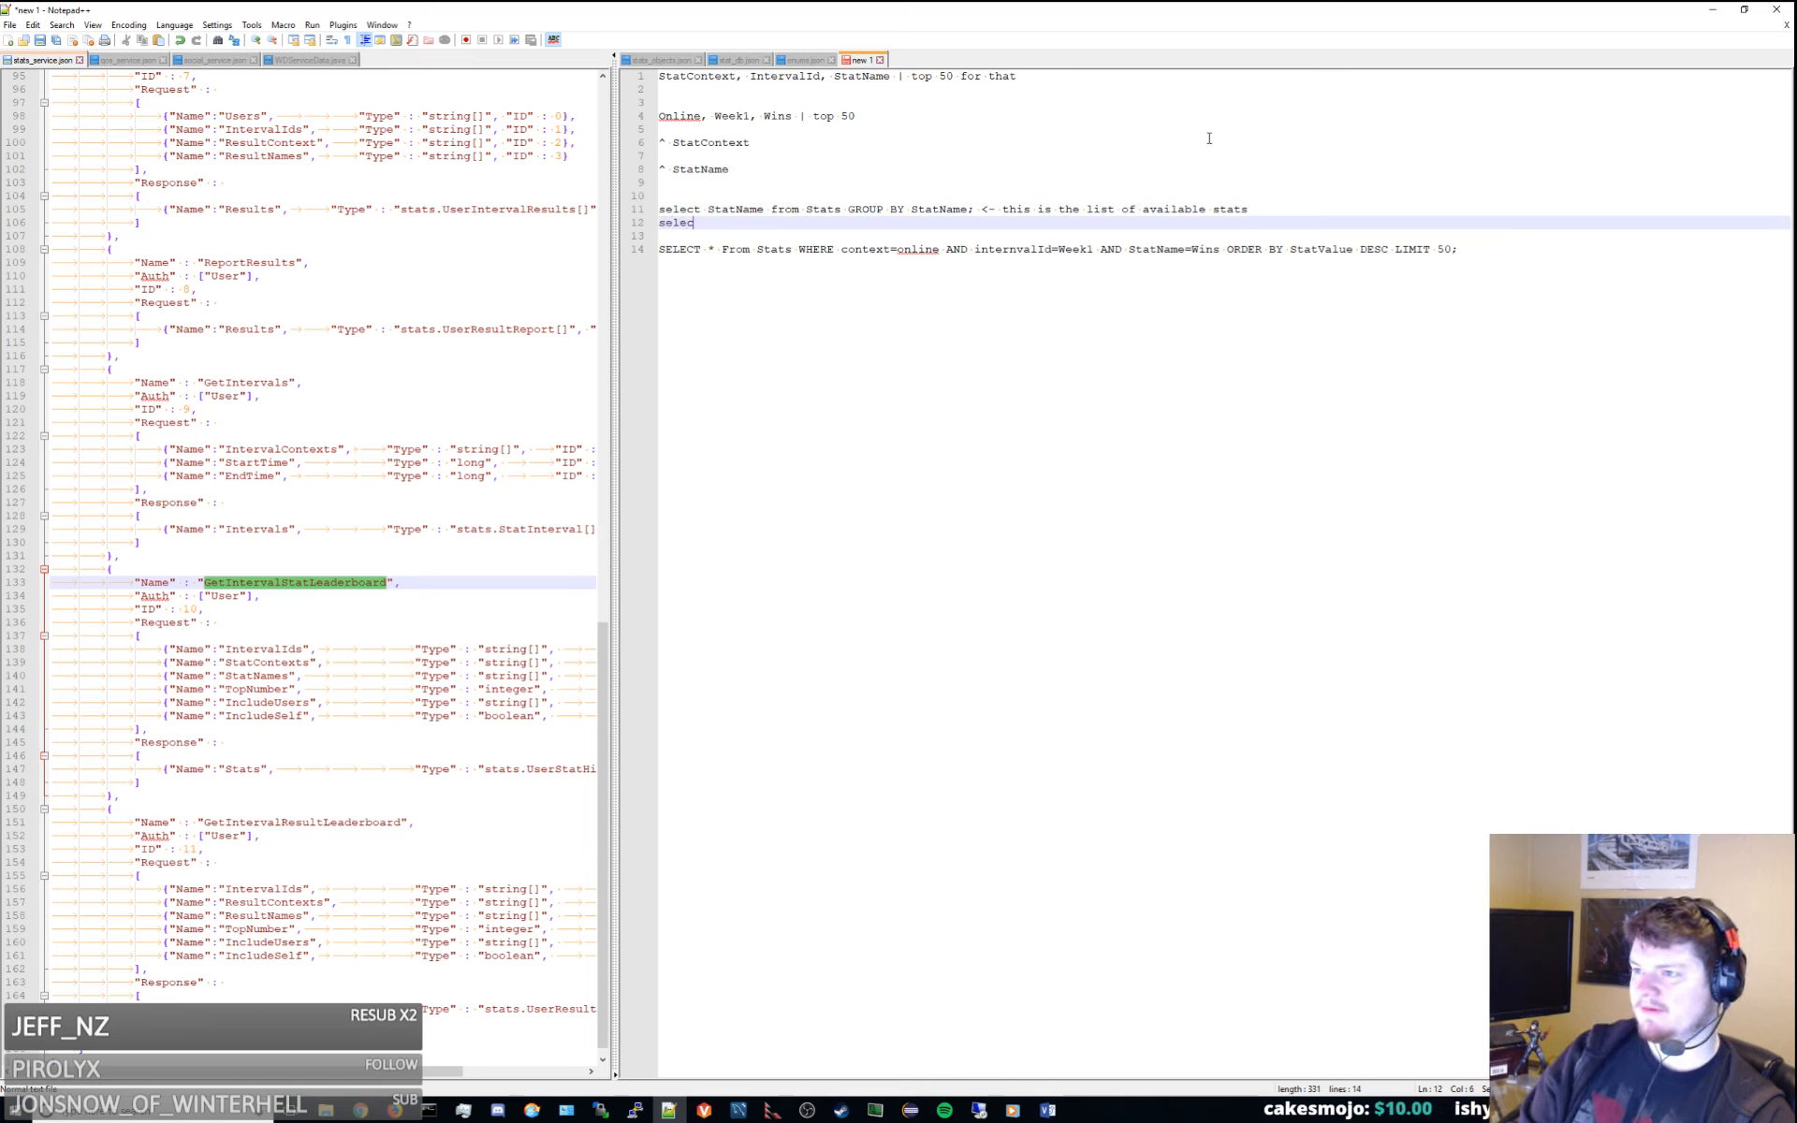
type("t StatConte")
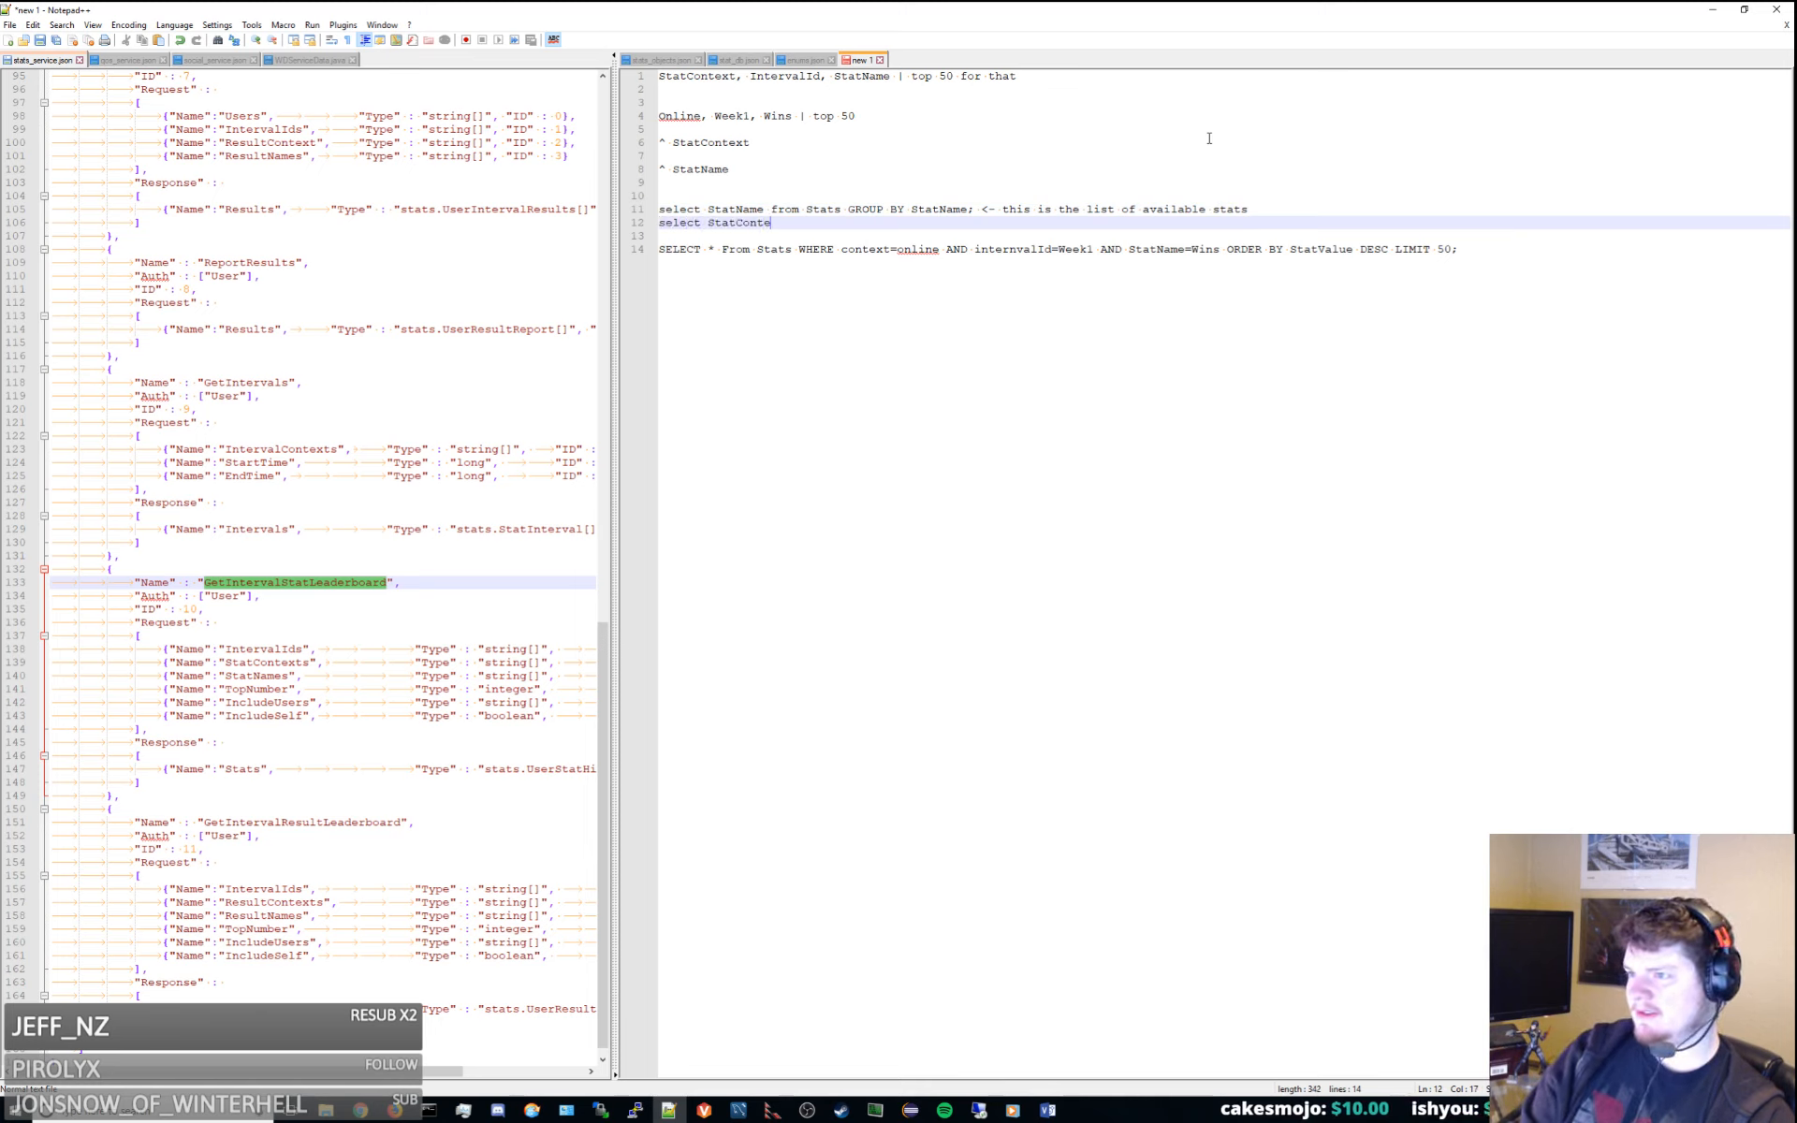
type("xt From STats")
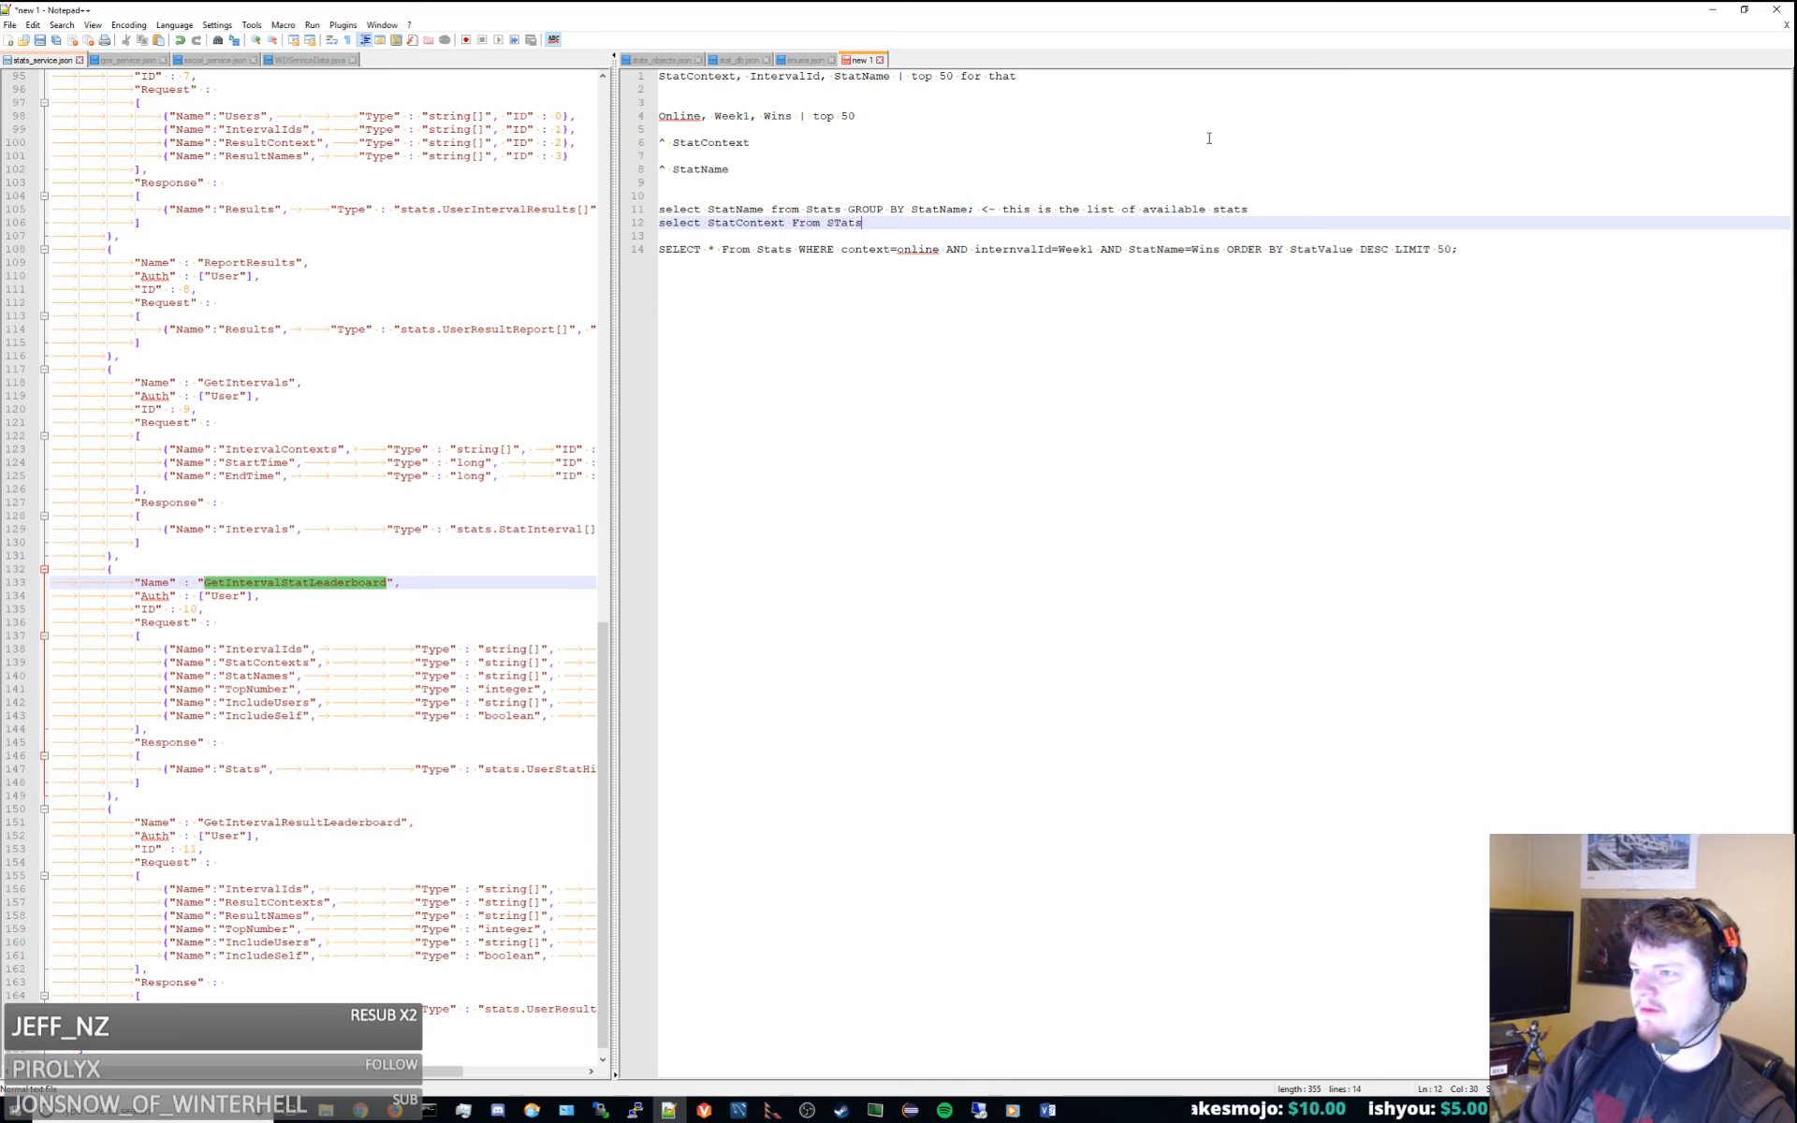
key("BackSpace")
key("BackSpace")
key("BackSpace")
key("BackSpace")
type("tats GR")
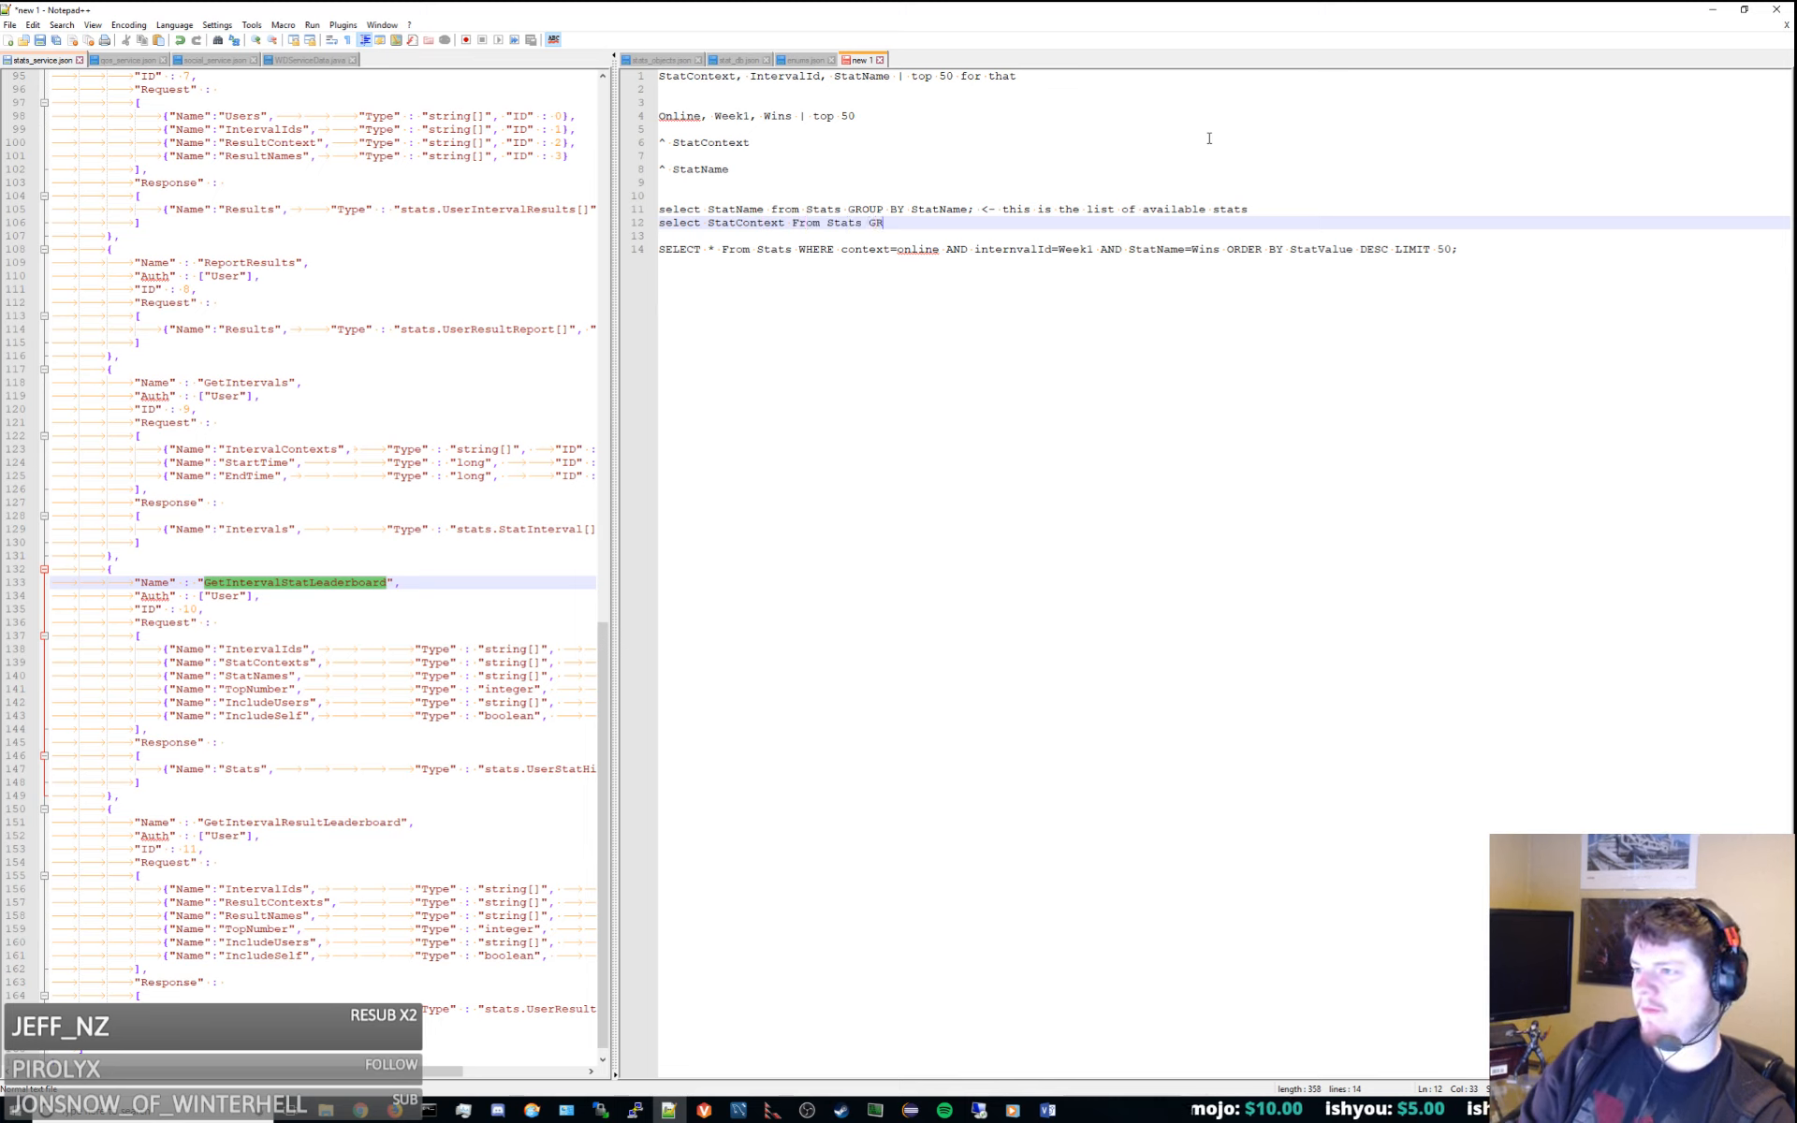
type("OUP BY StatContext <")
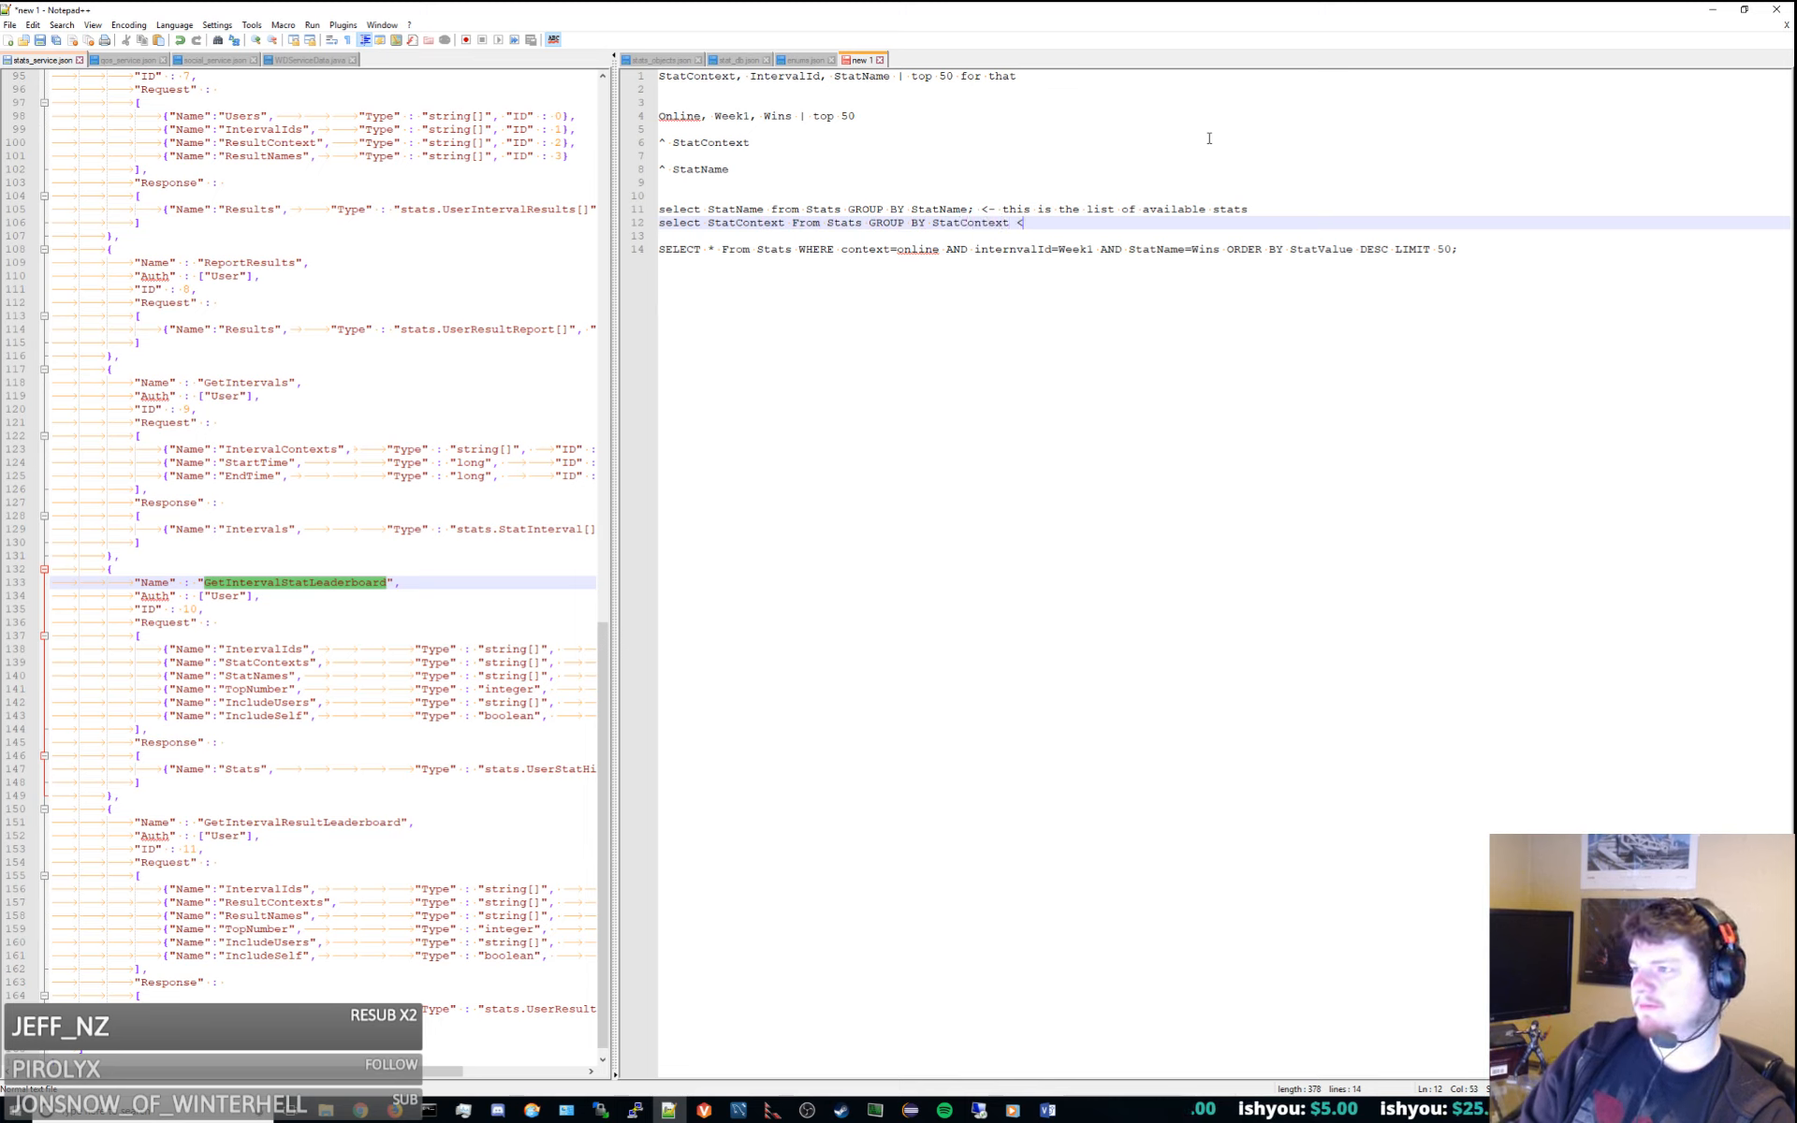
End the StatContext query with a semicolon and annotate it "<- this is the list of available contexts"
key("BackSpace")
key("BackSpace")
type("; <0")
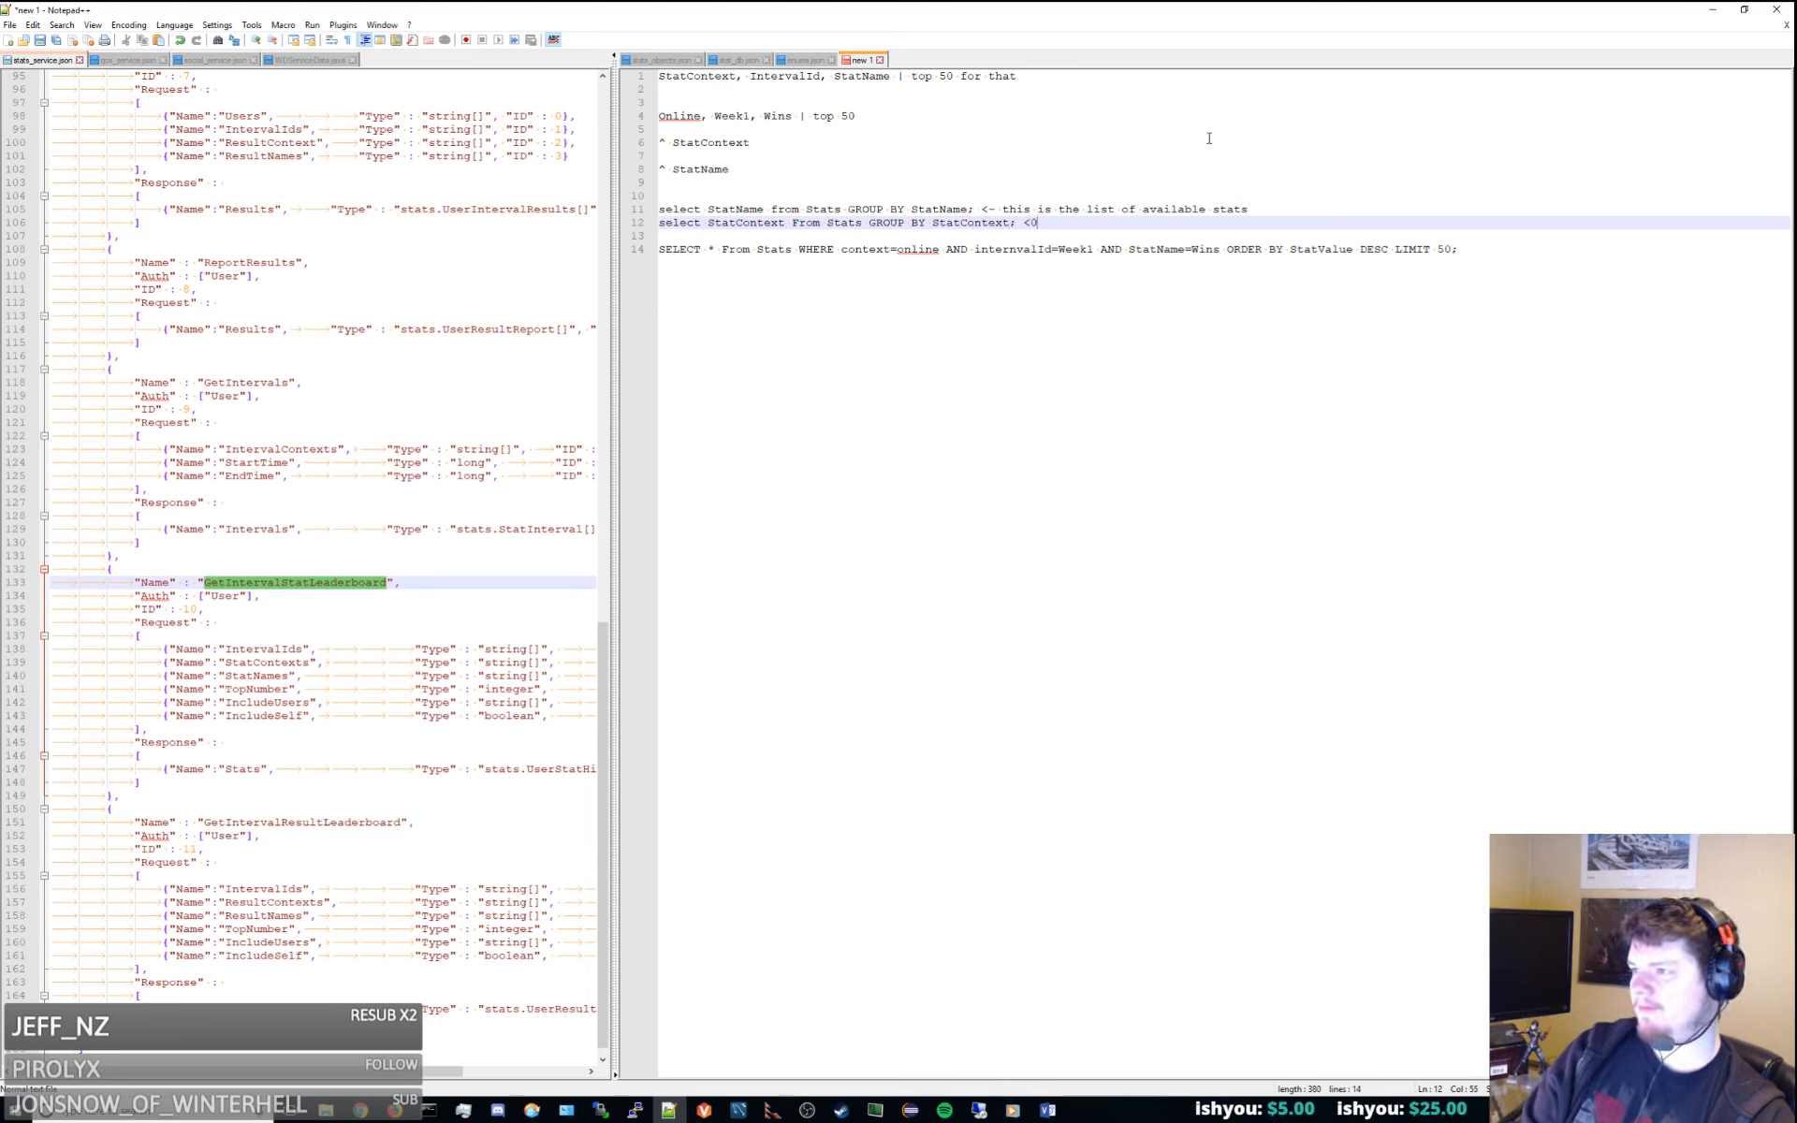
key("BackSpace")
type("- this is the list of av")
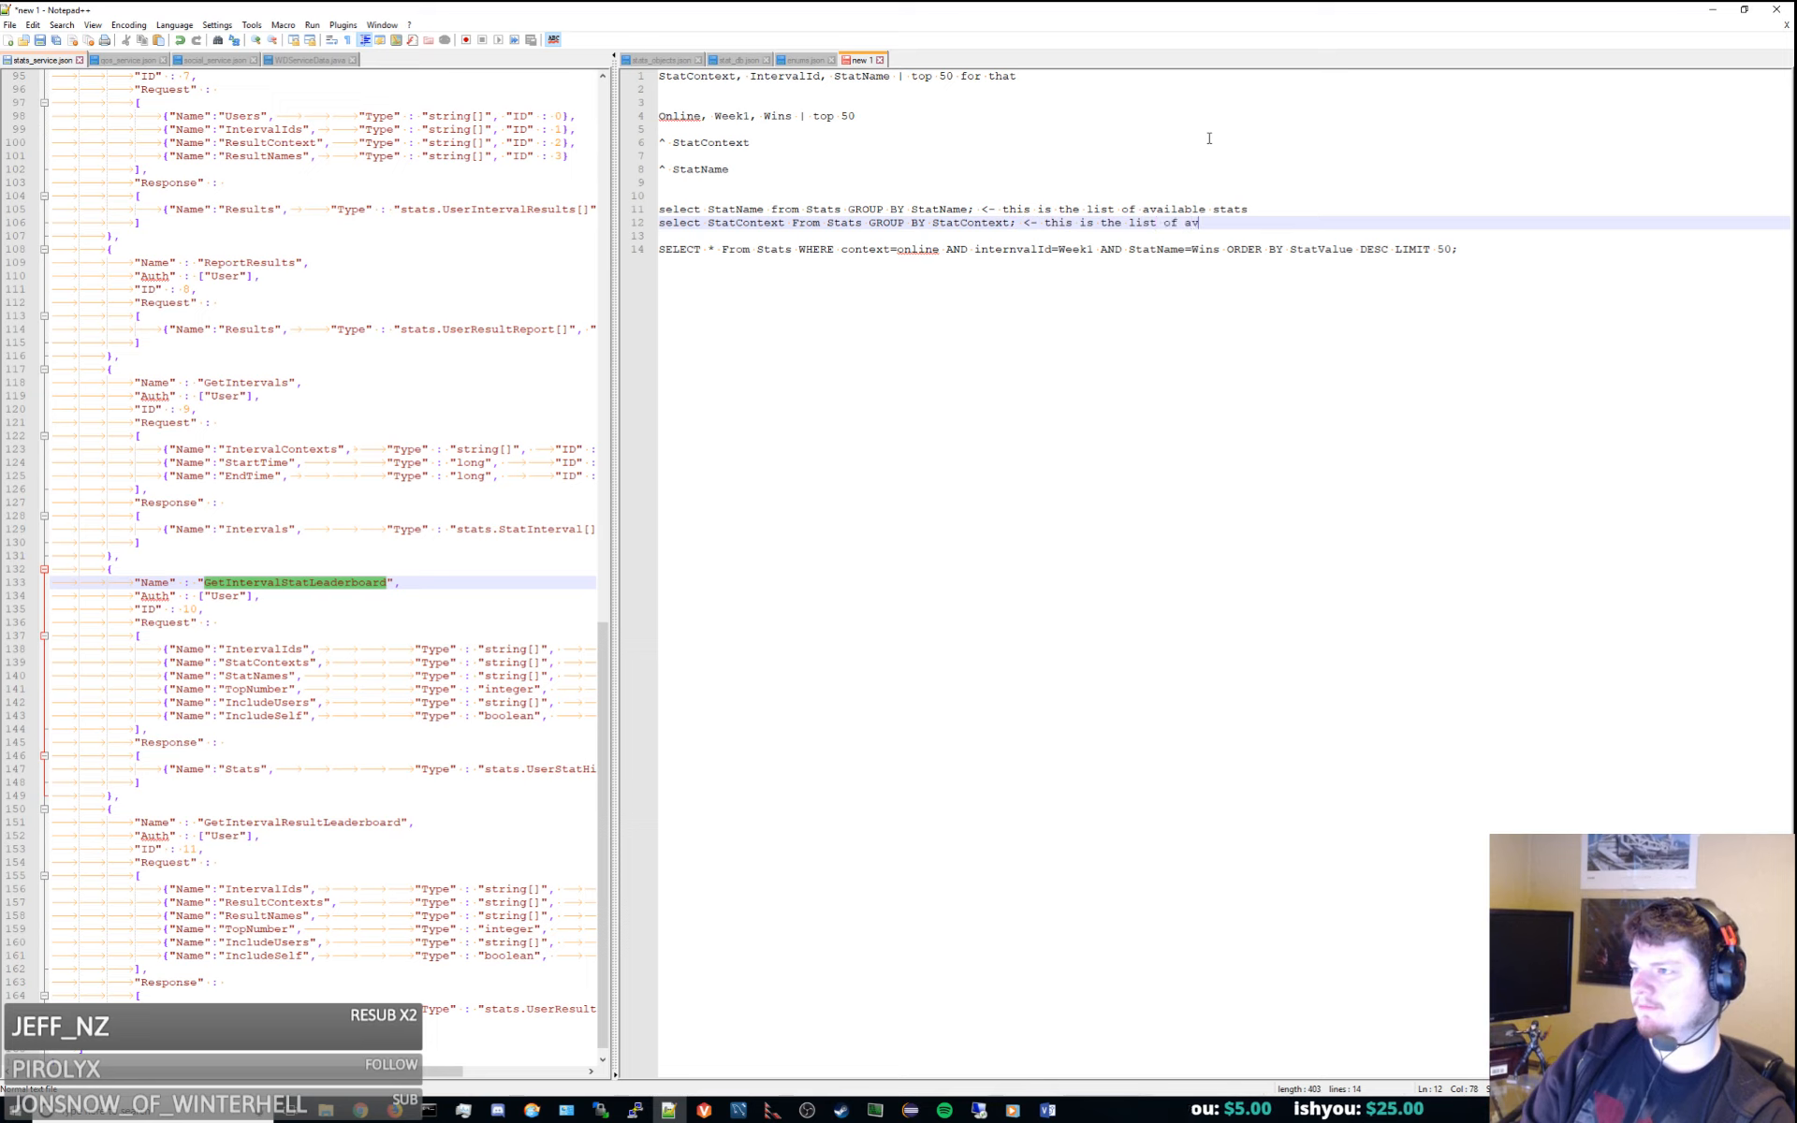
type("ailable ")
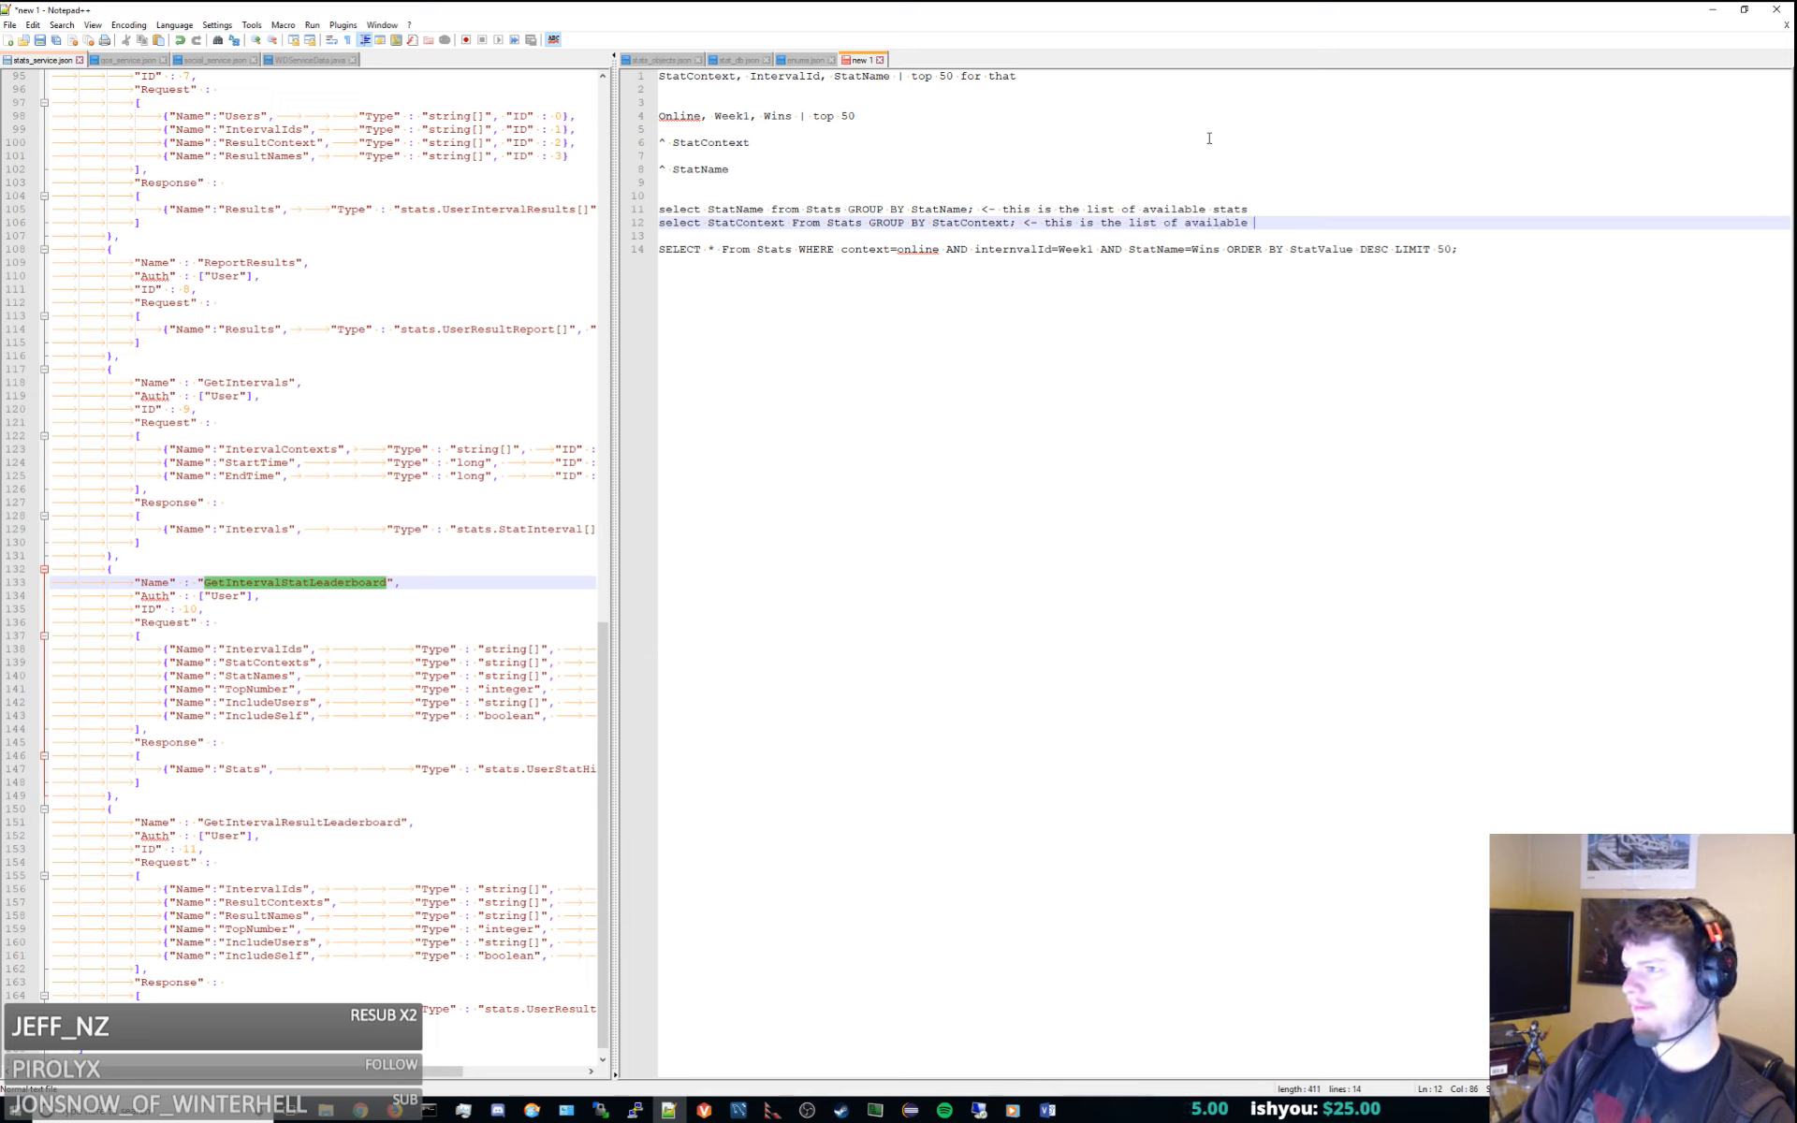
type("contexts")
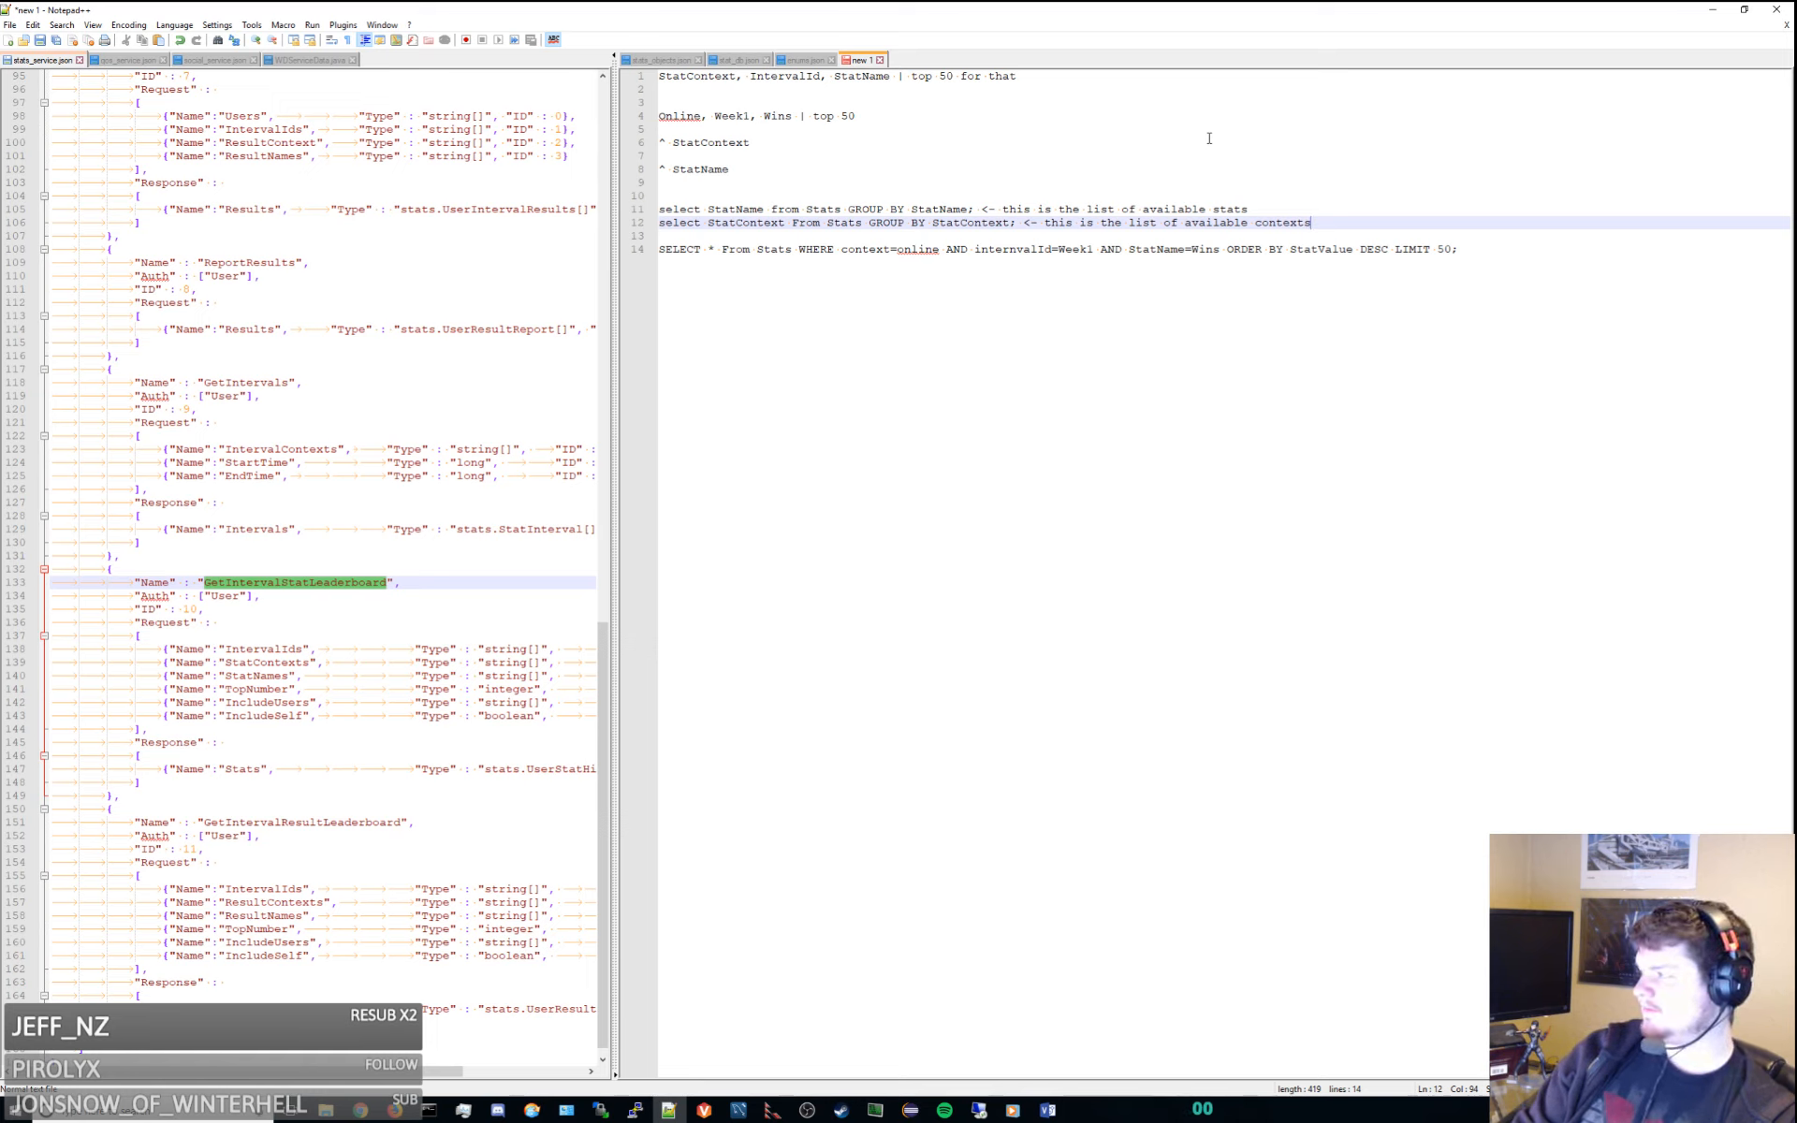
Below the two GROUP BY queries, leave blank lines and start a numbered list with "1. grab intervalId"
key("Return")
key("Return")
key("Return")
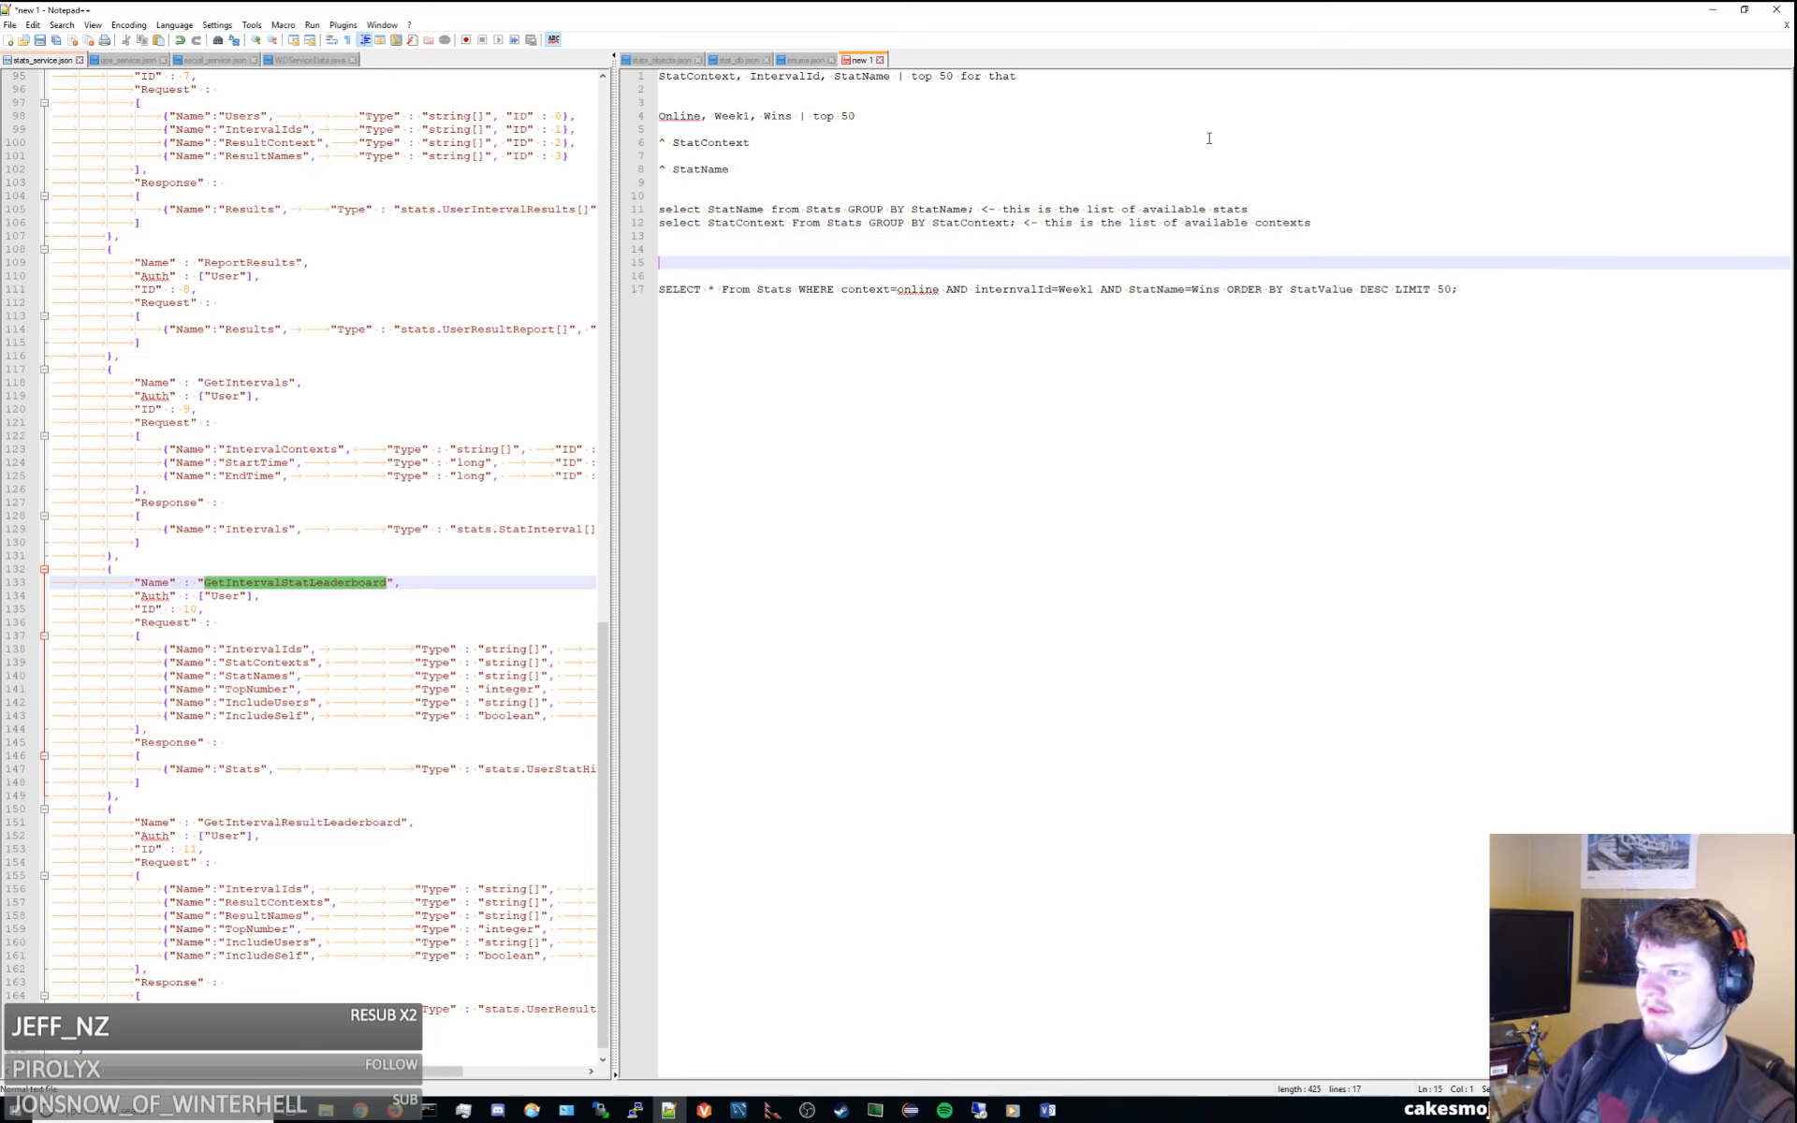
type("grab")
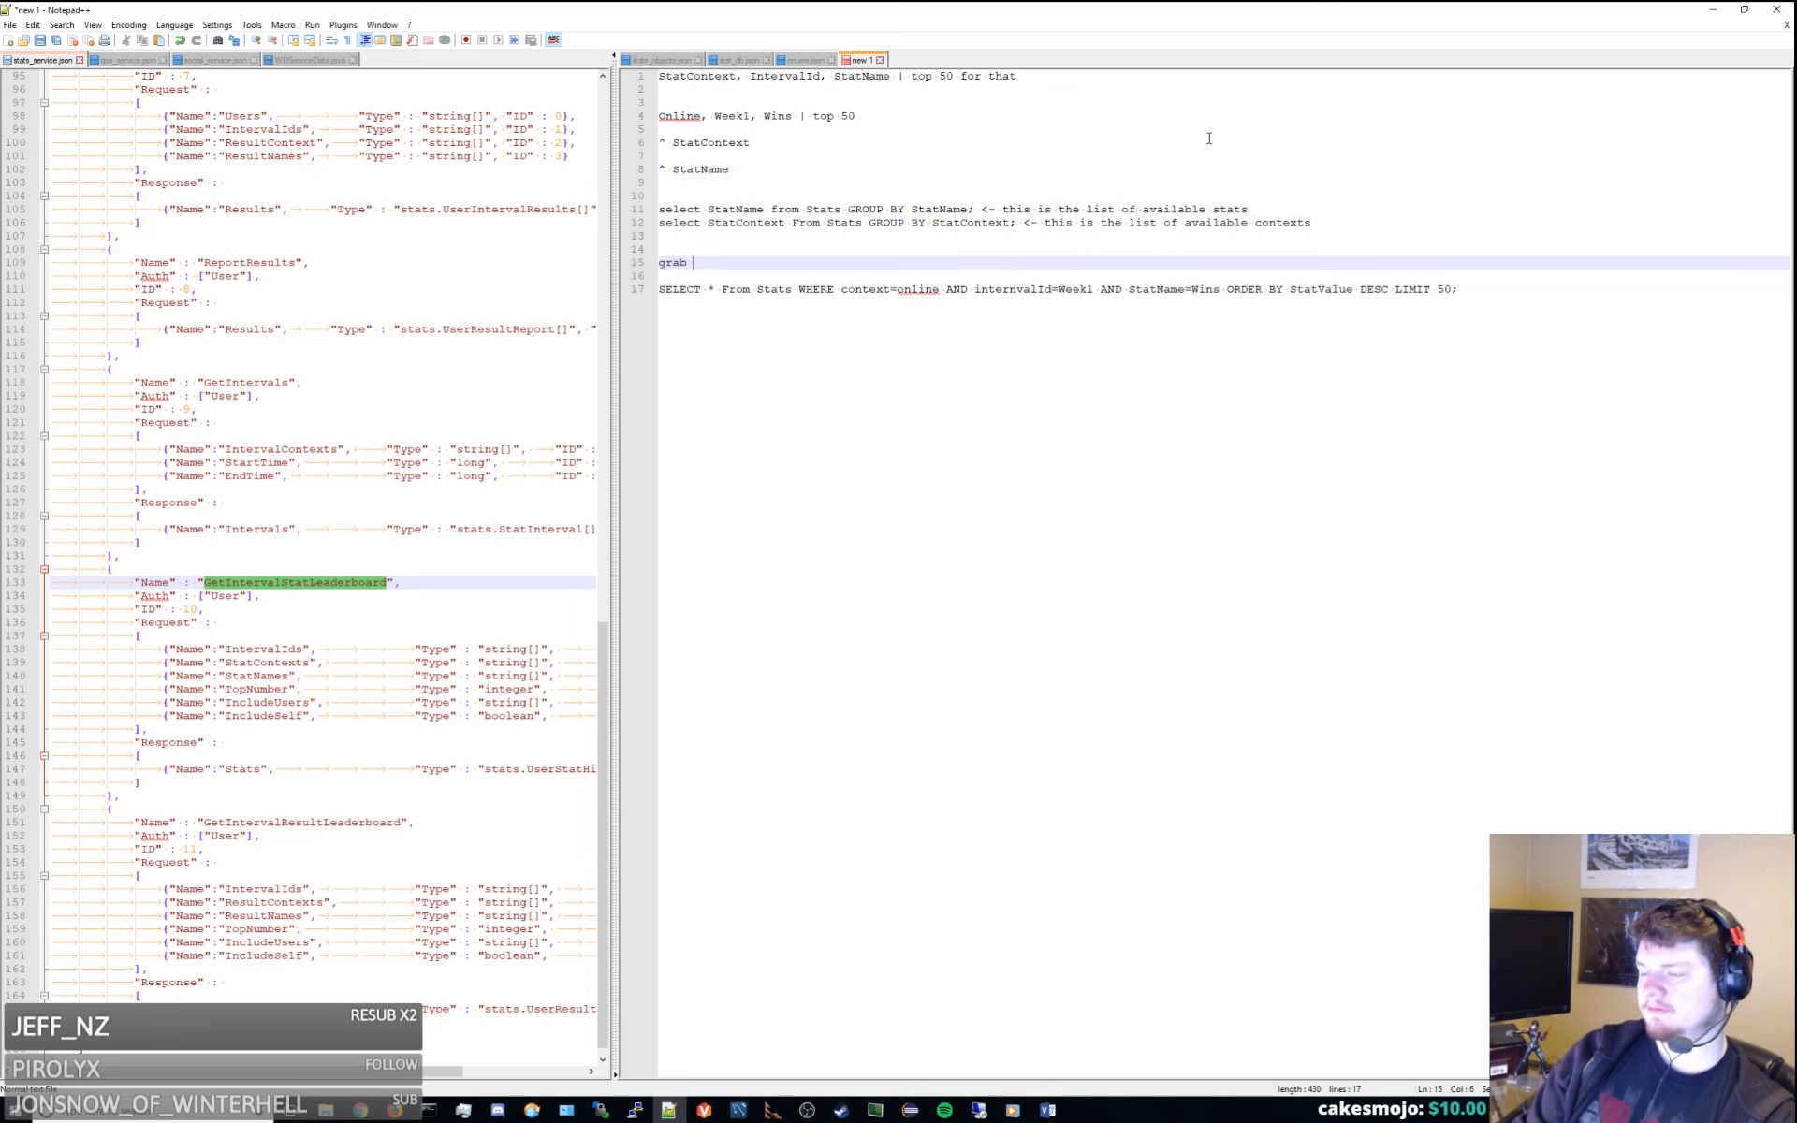
type(" interval")
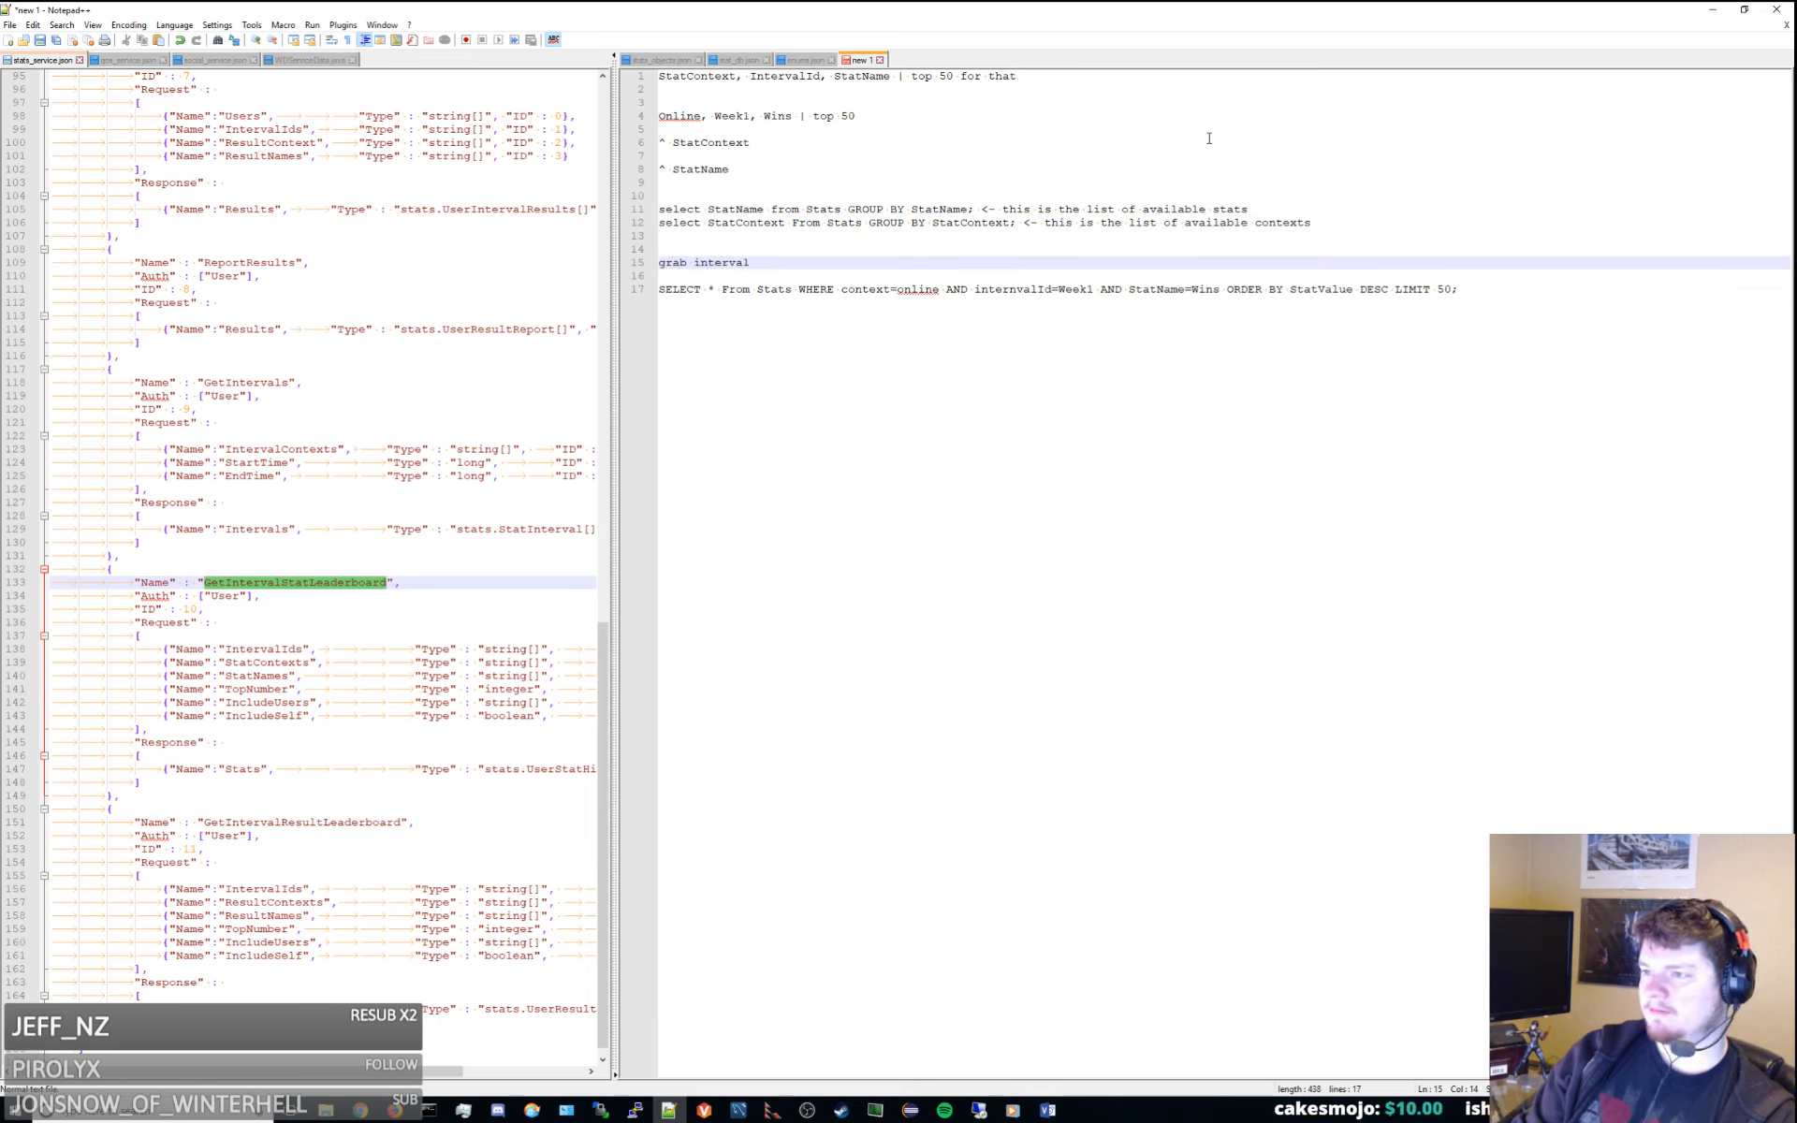
type("Id")
key("Return")
key("Up")
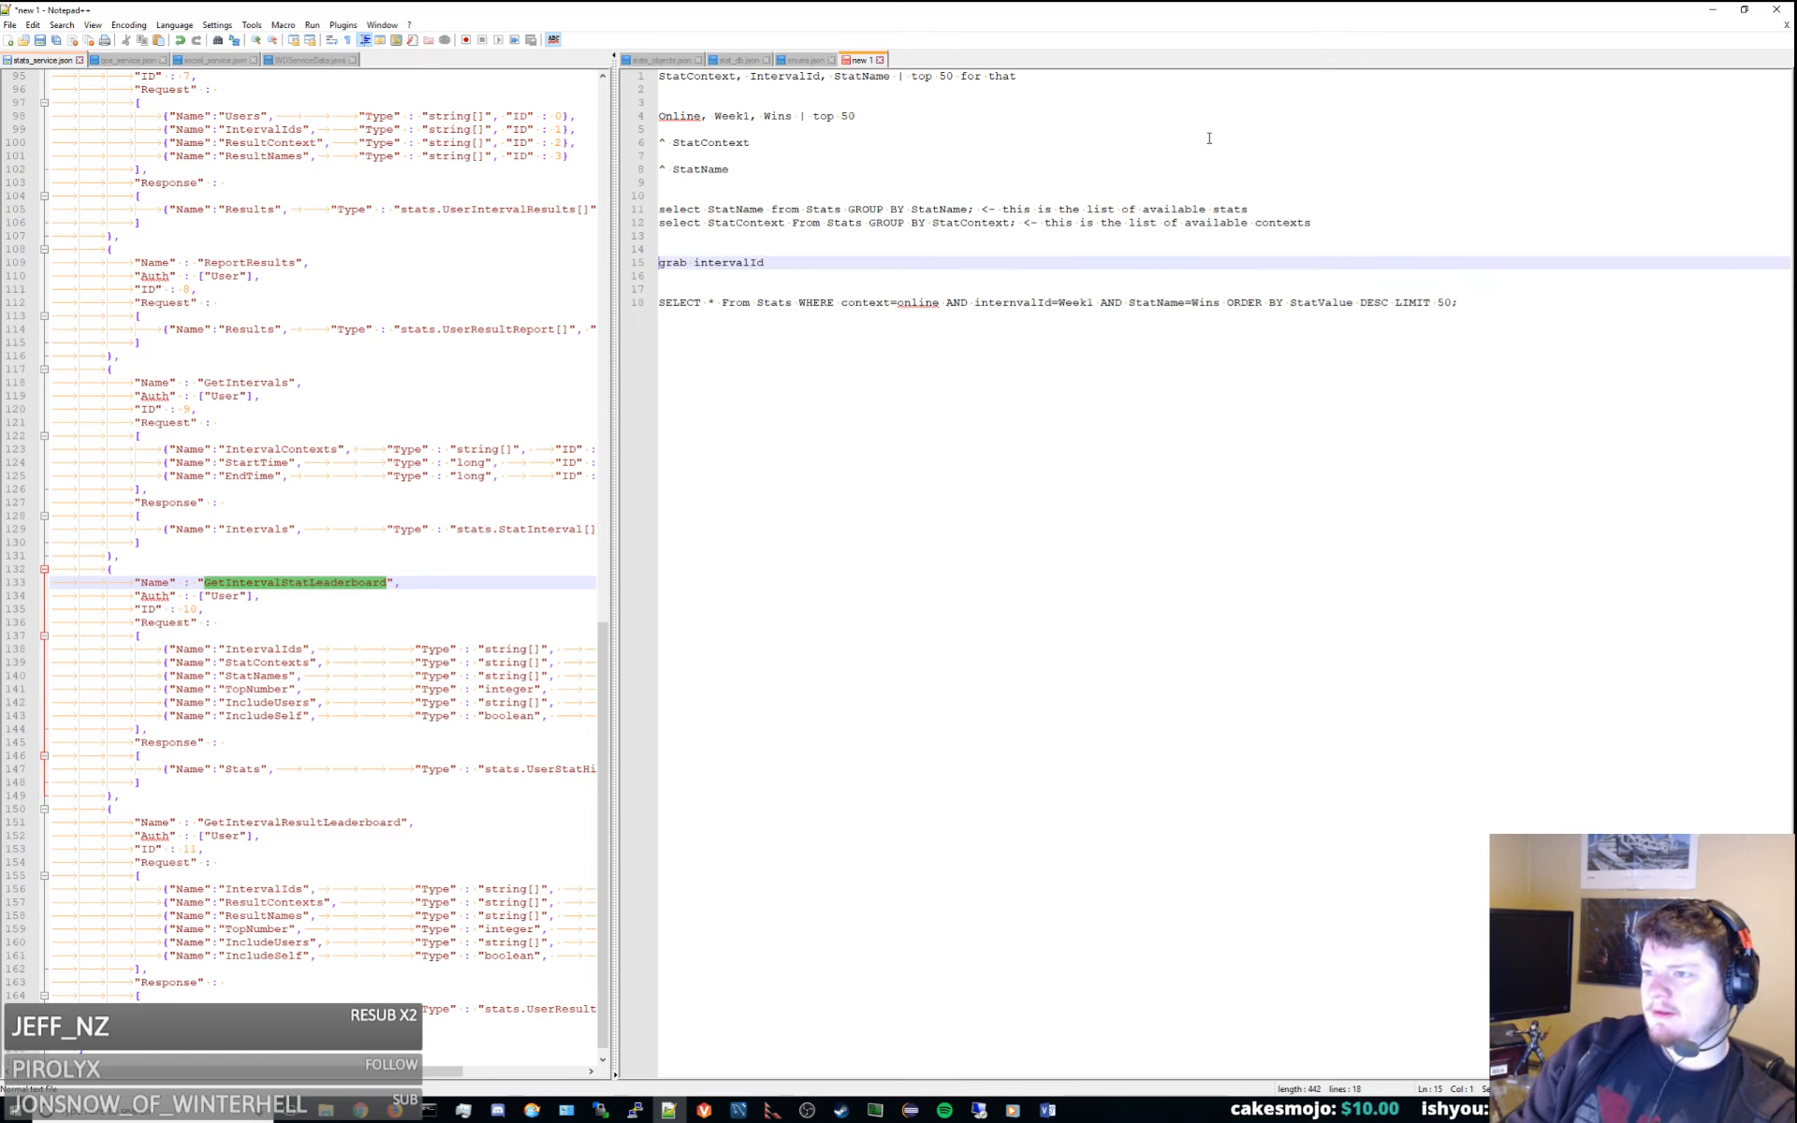
type("1.")
Add the second list item "2. run the select and group by"
key("Return")
type("2. r")
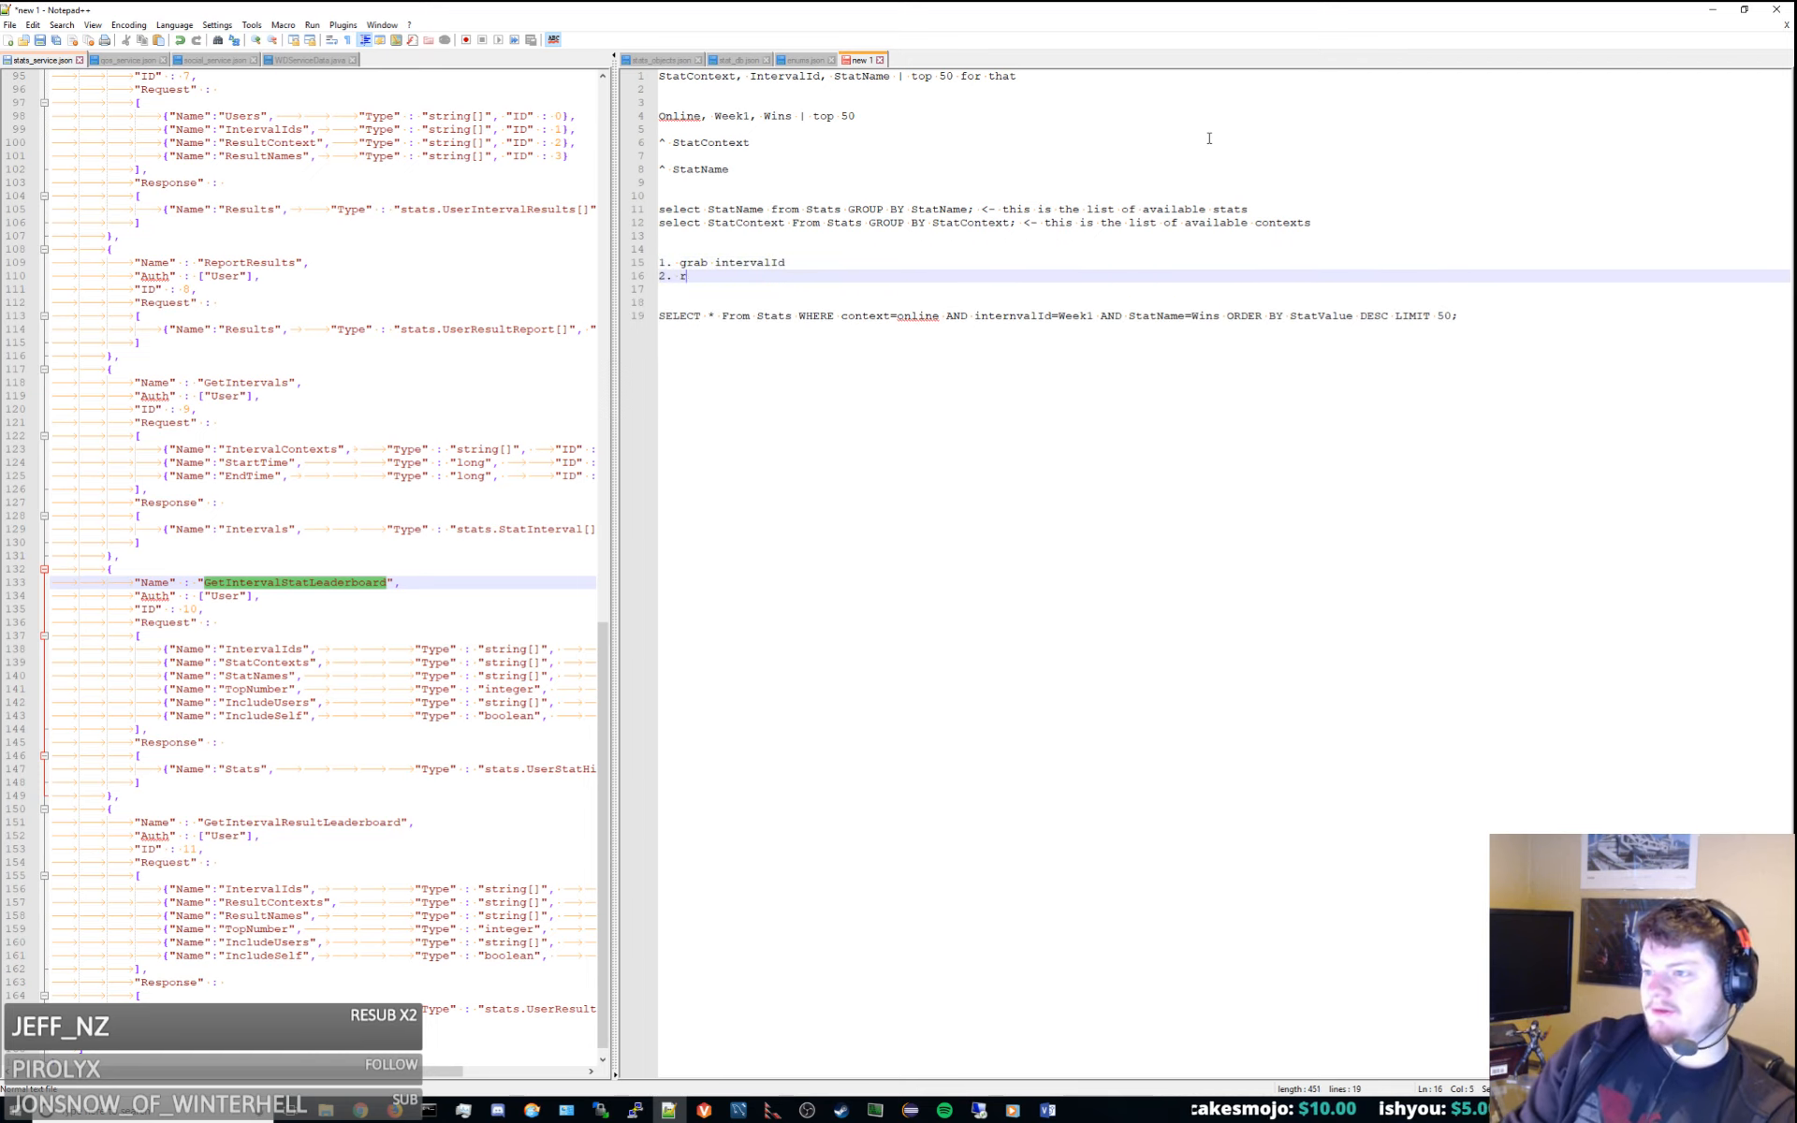
type("un the select and group")
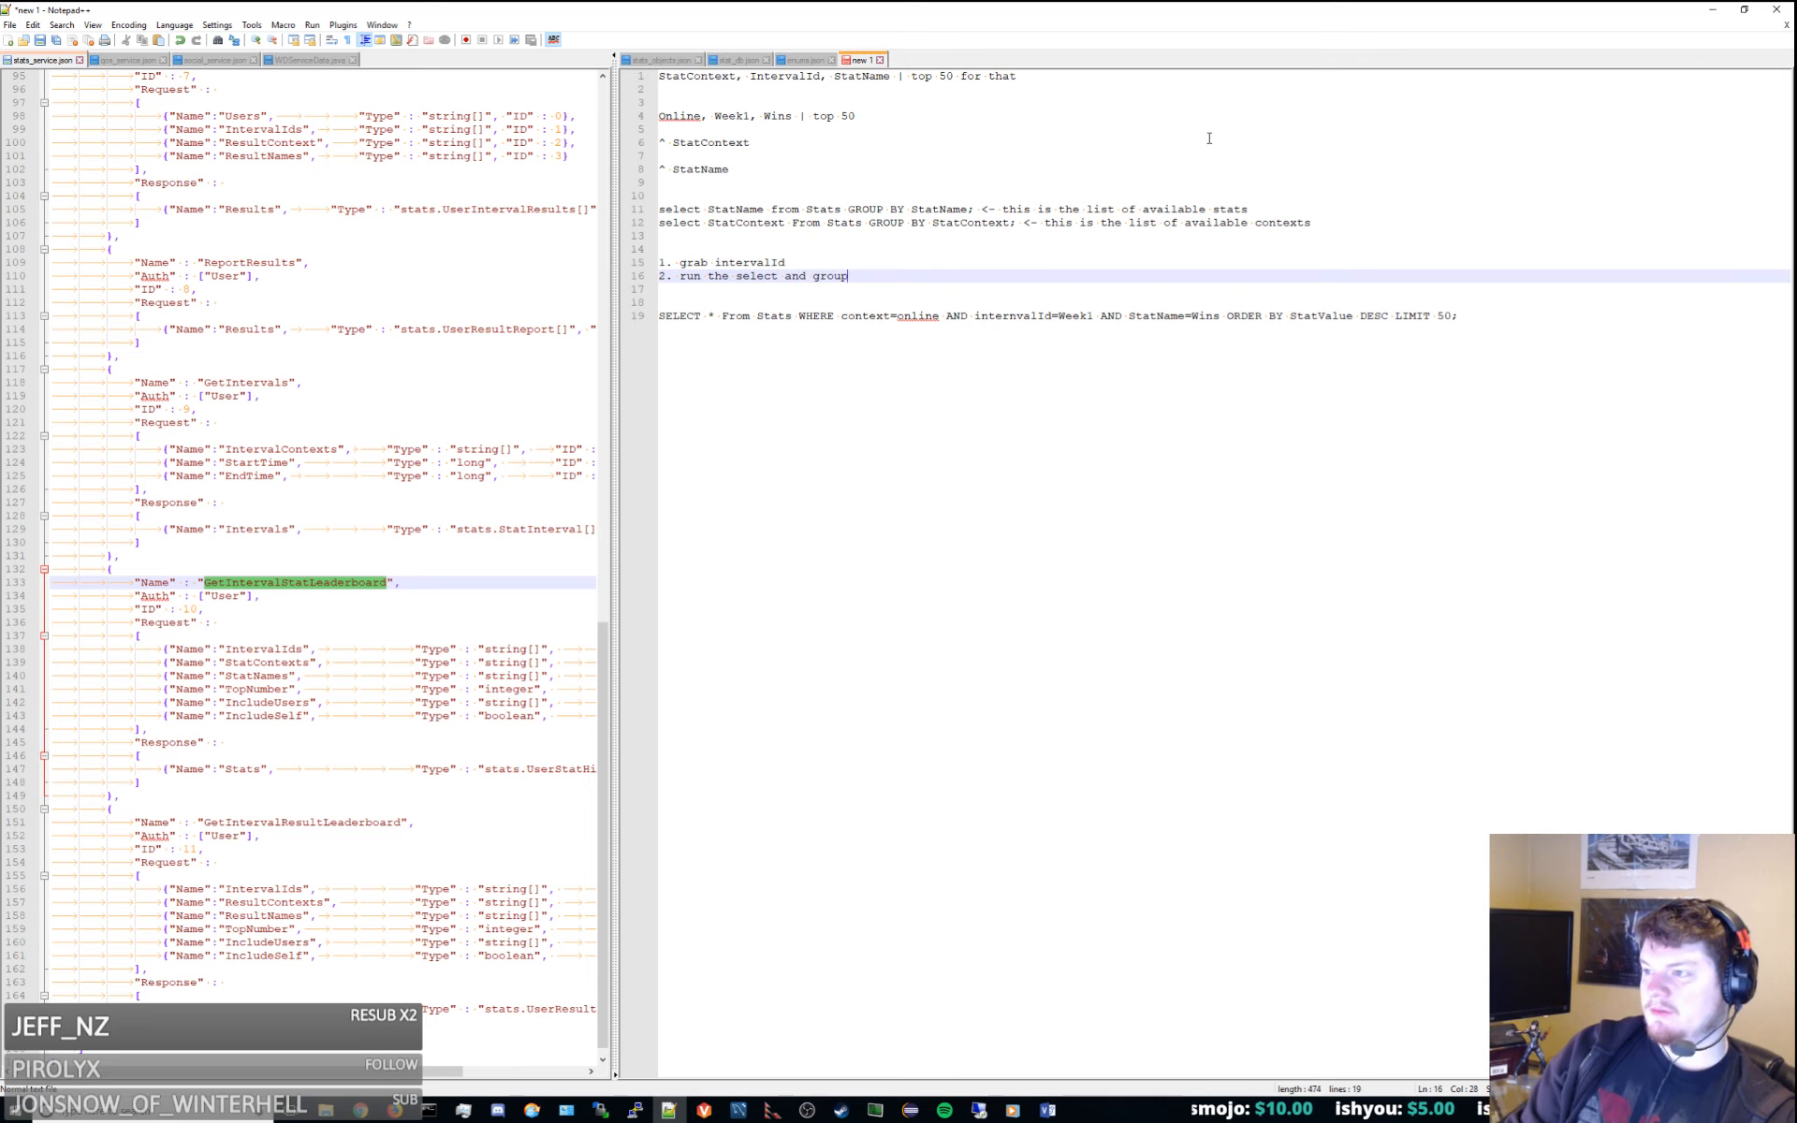
type(" bys")
key("Return")
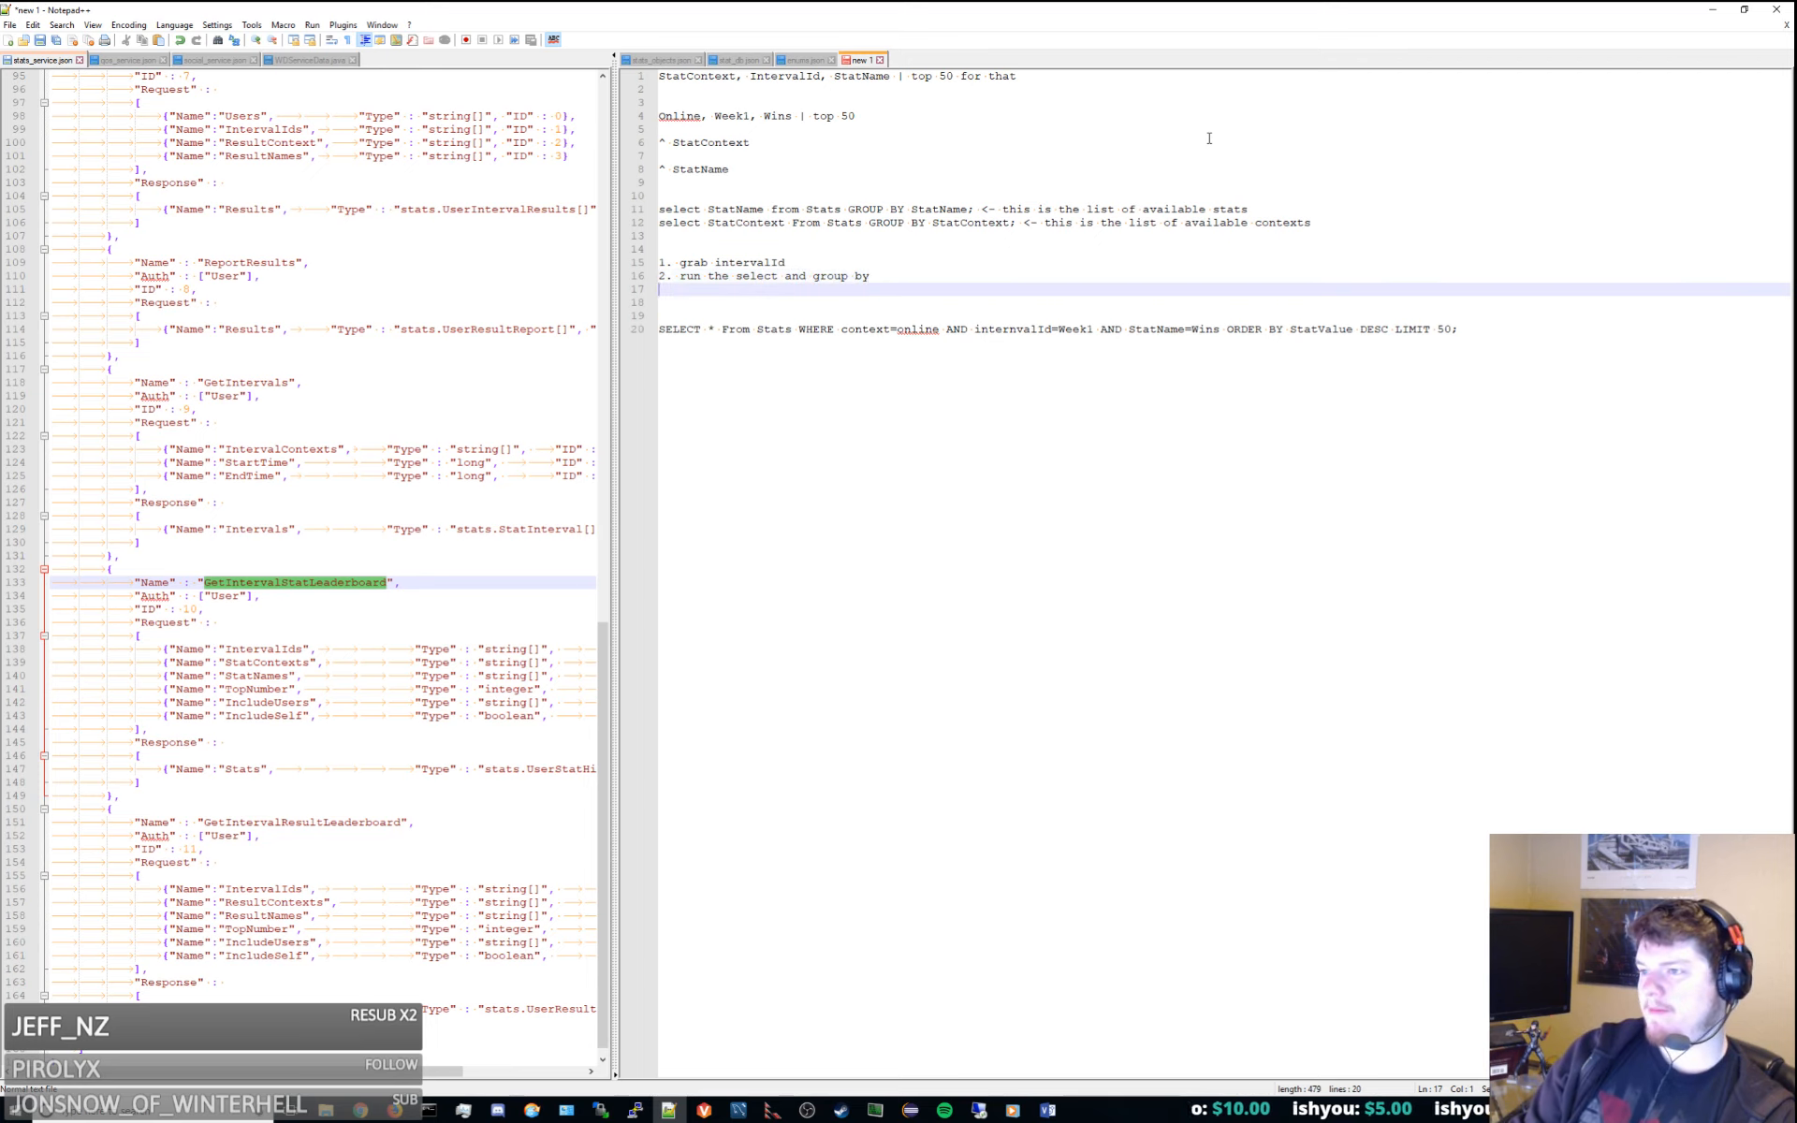
Add the third list item "3. run our selects for each combination of statName / statcontext for that interval Id"
type("3. ")
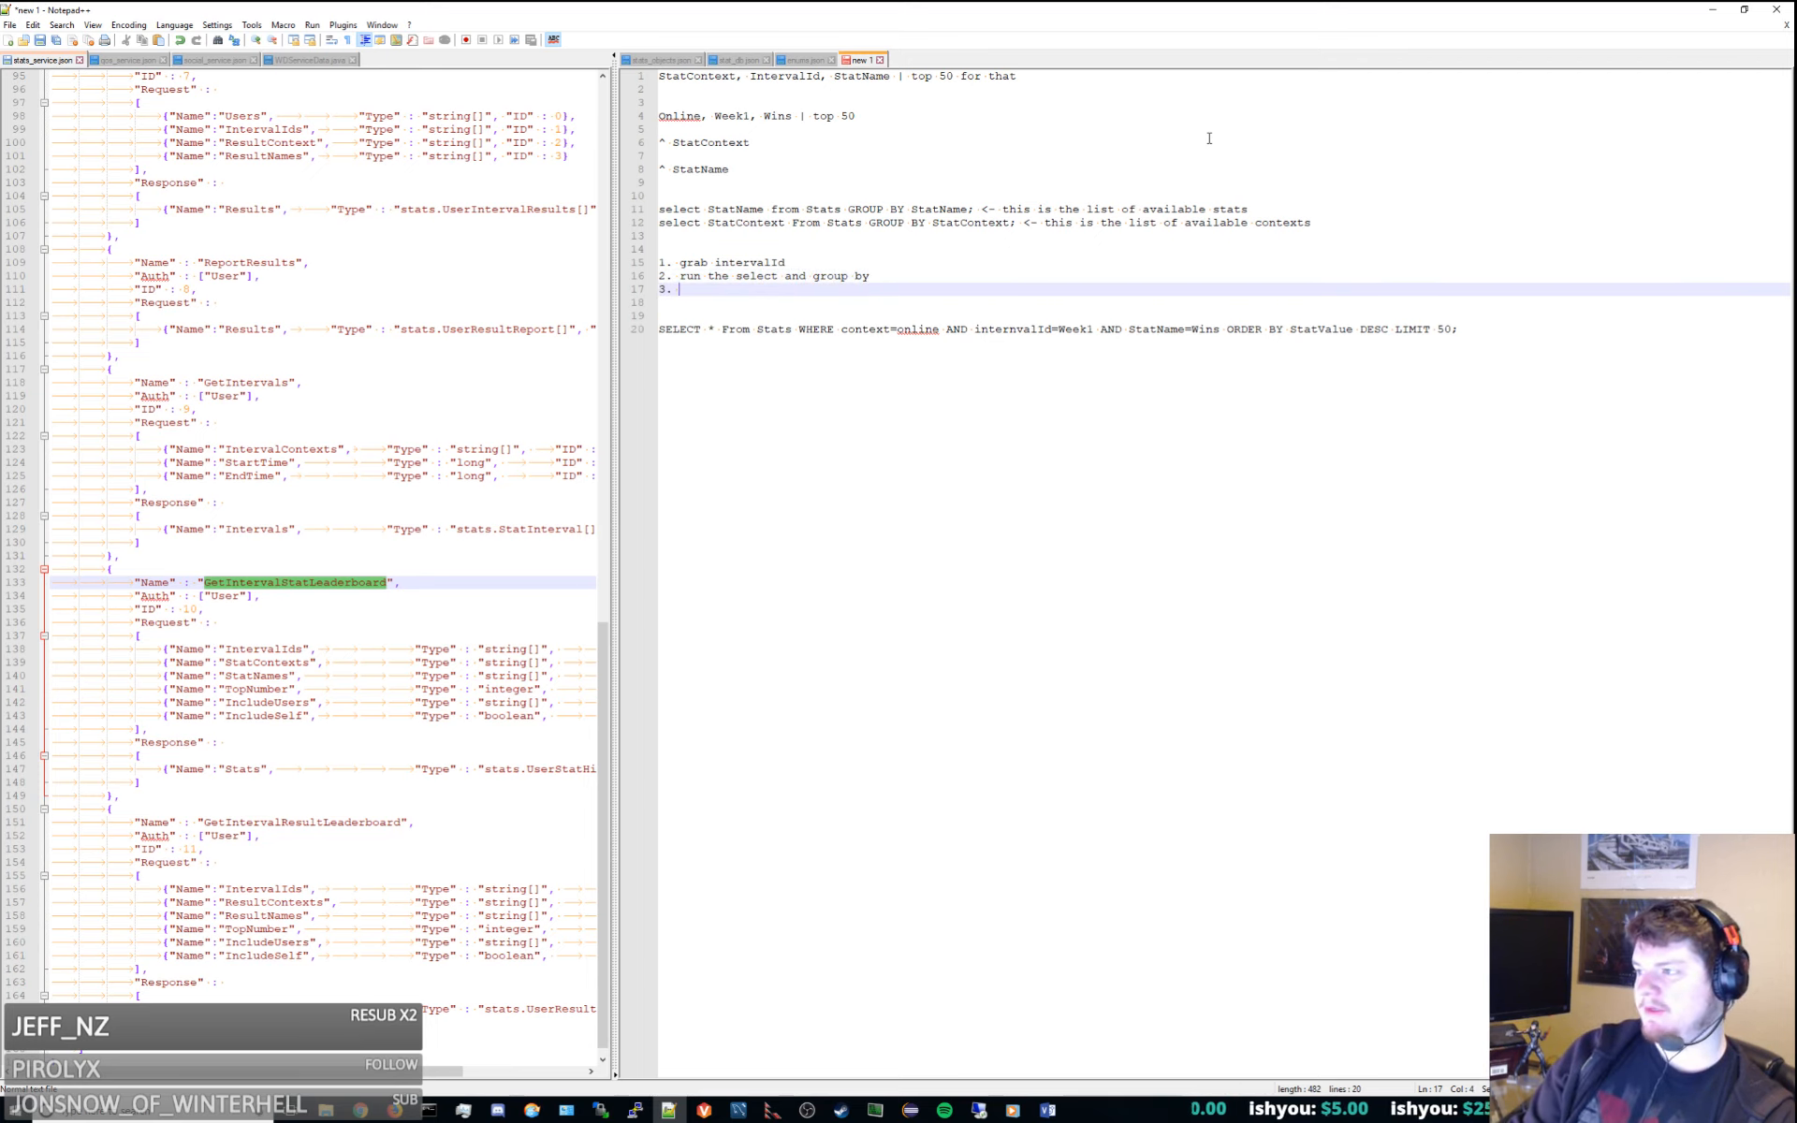
type("run our selects fo")
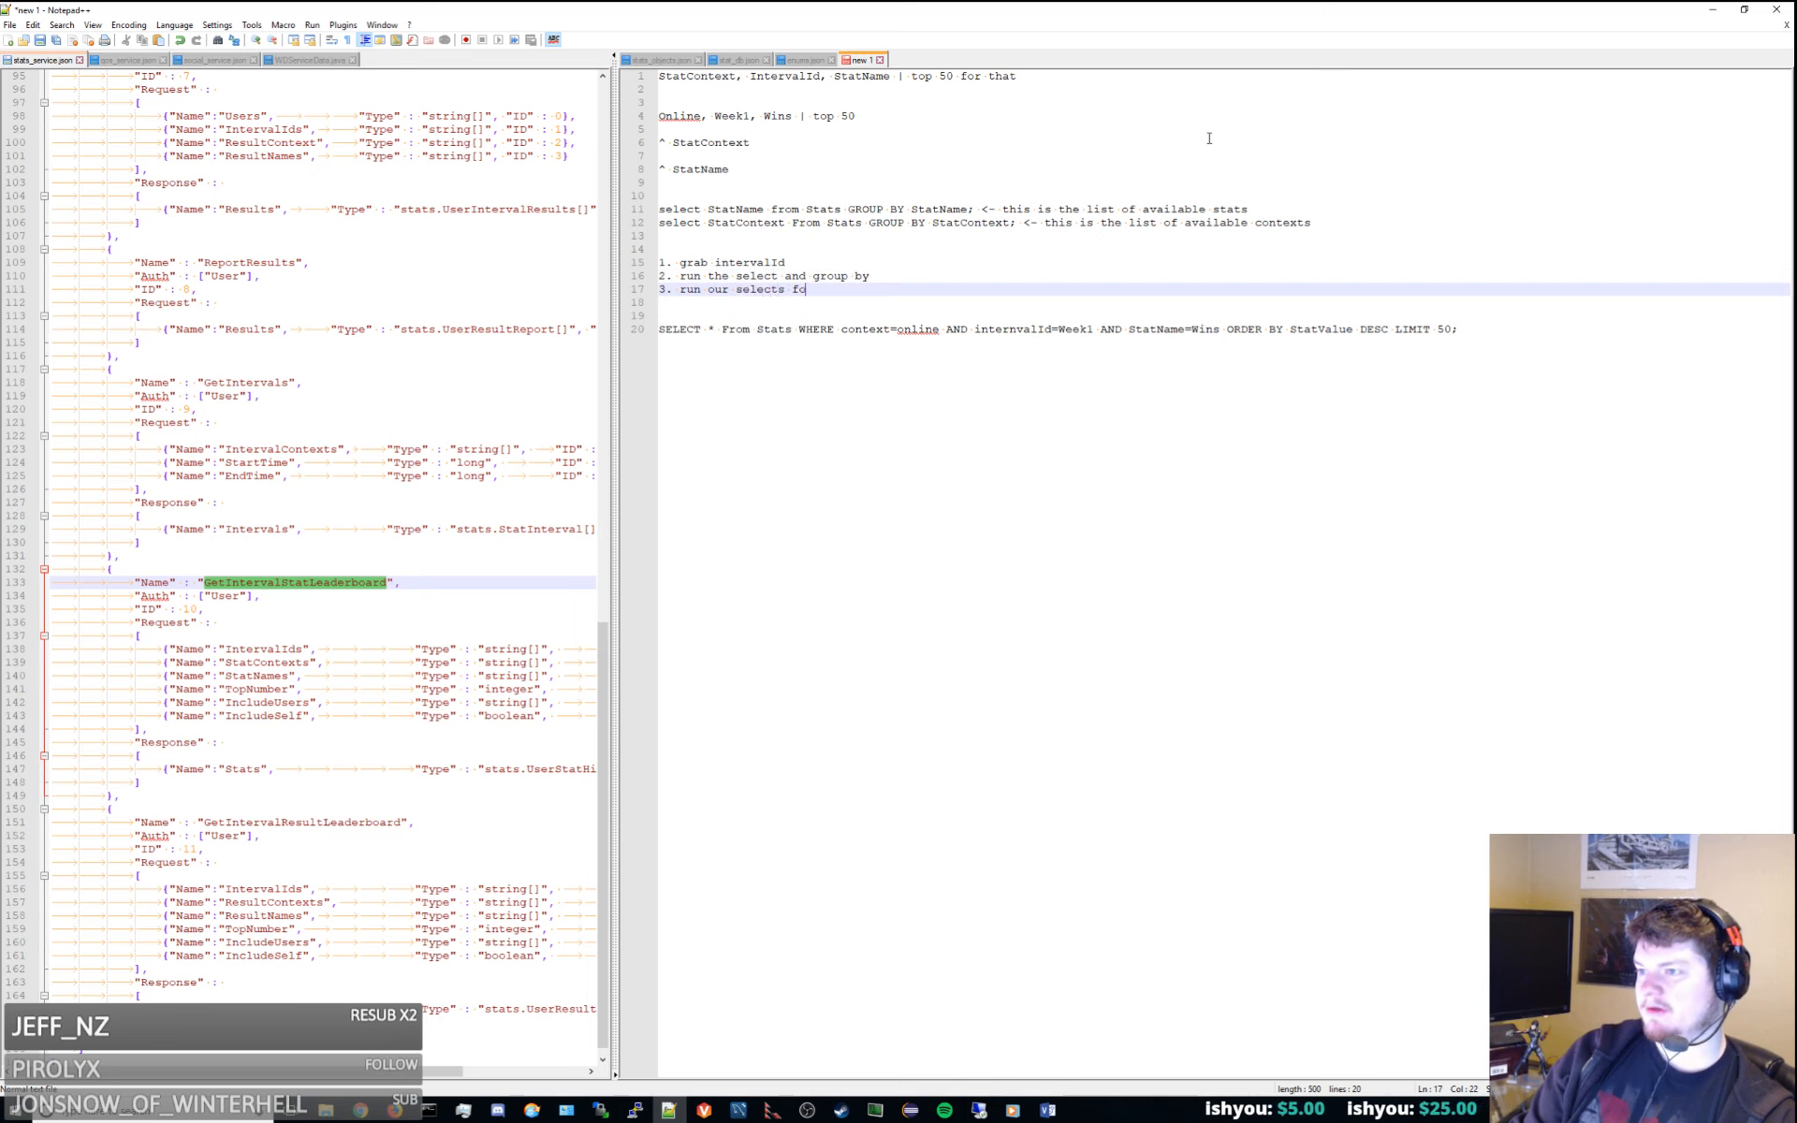
type("r each combination o")
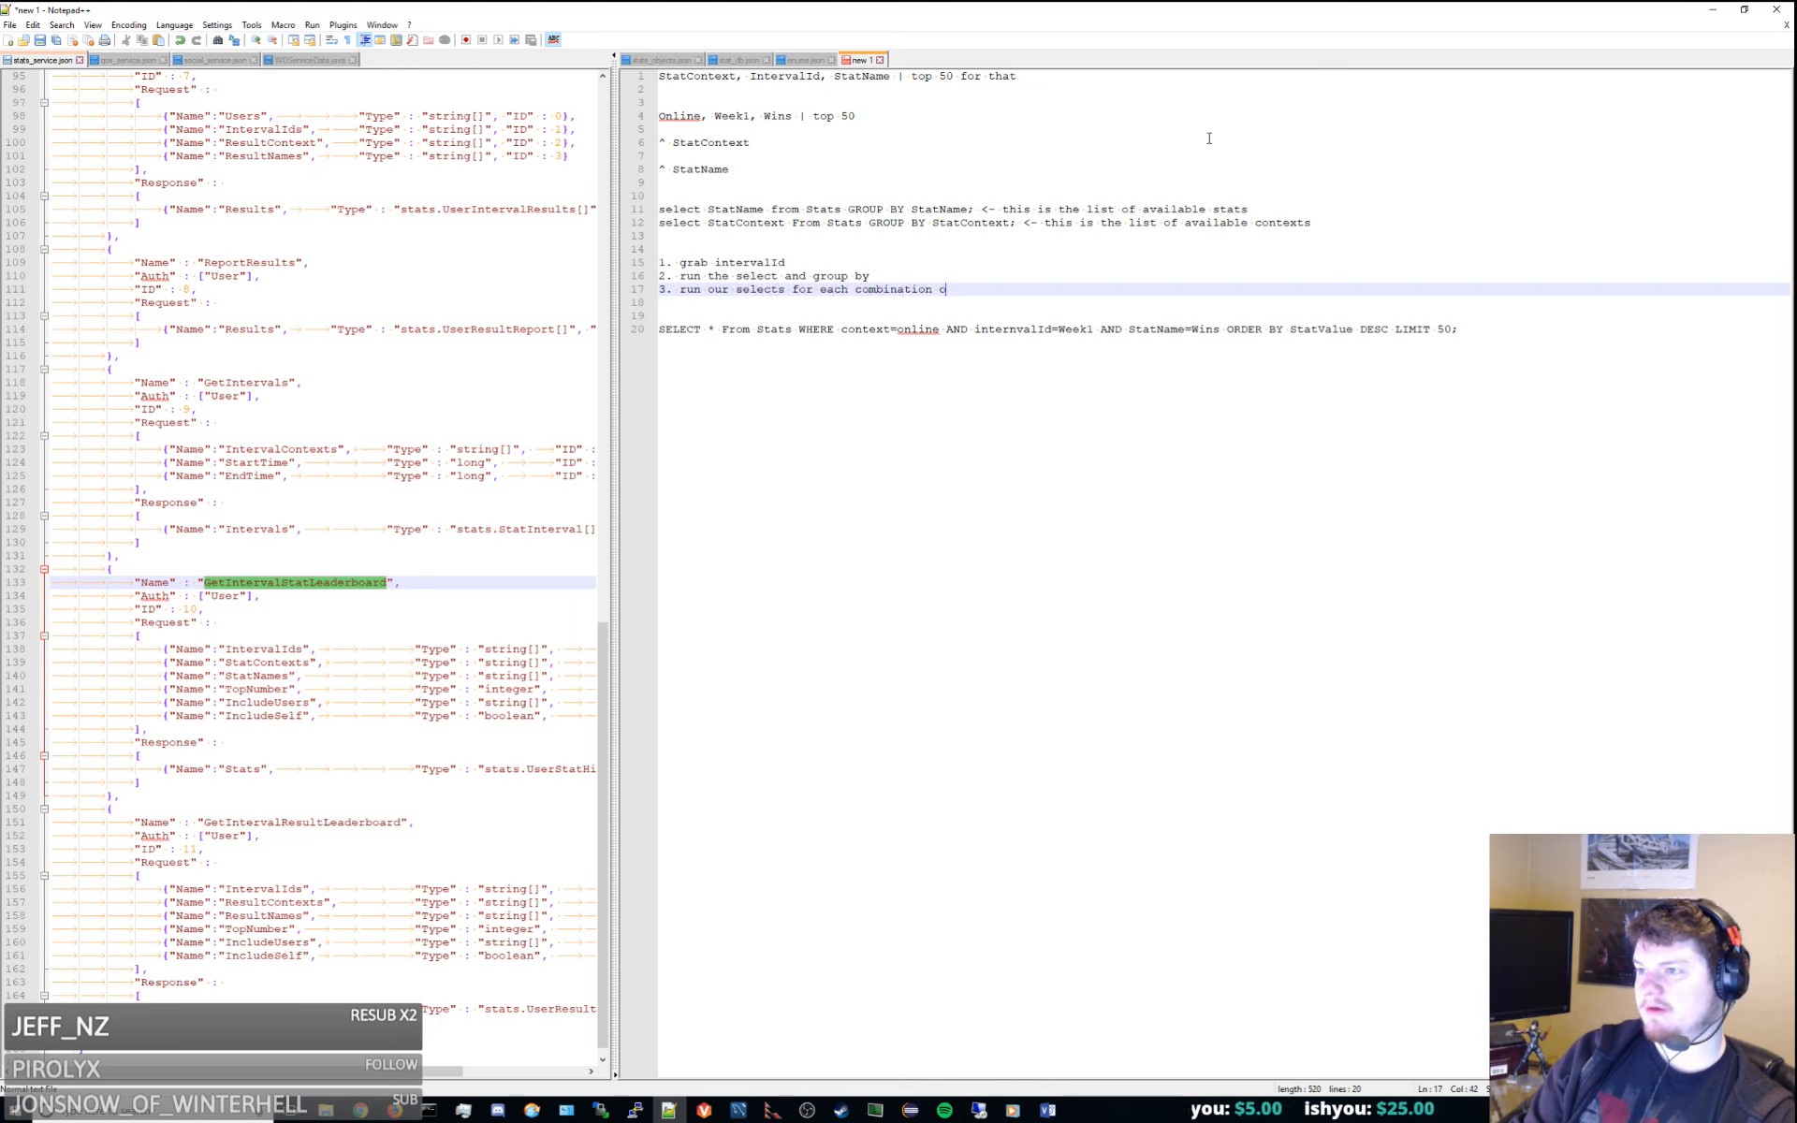
type("f statName / s")
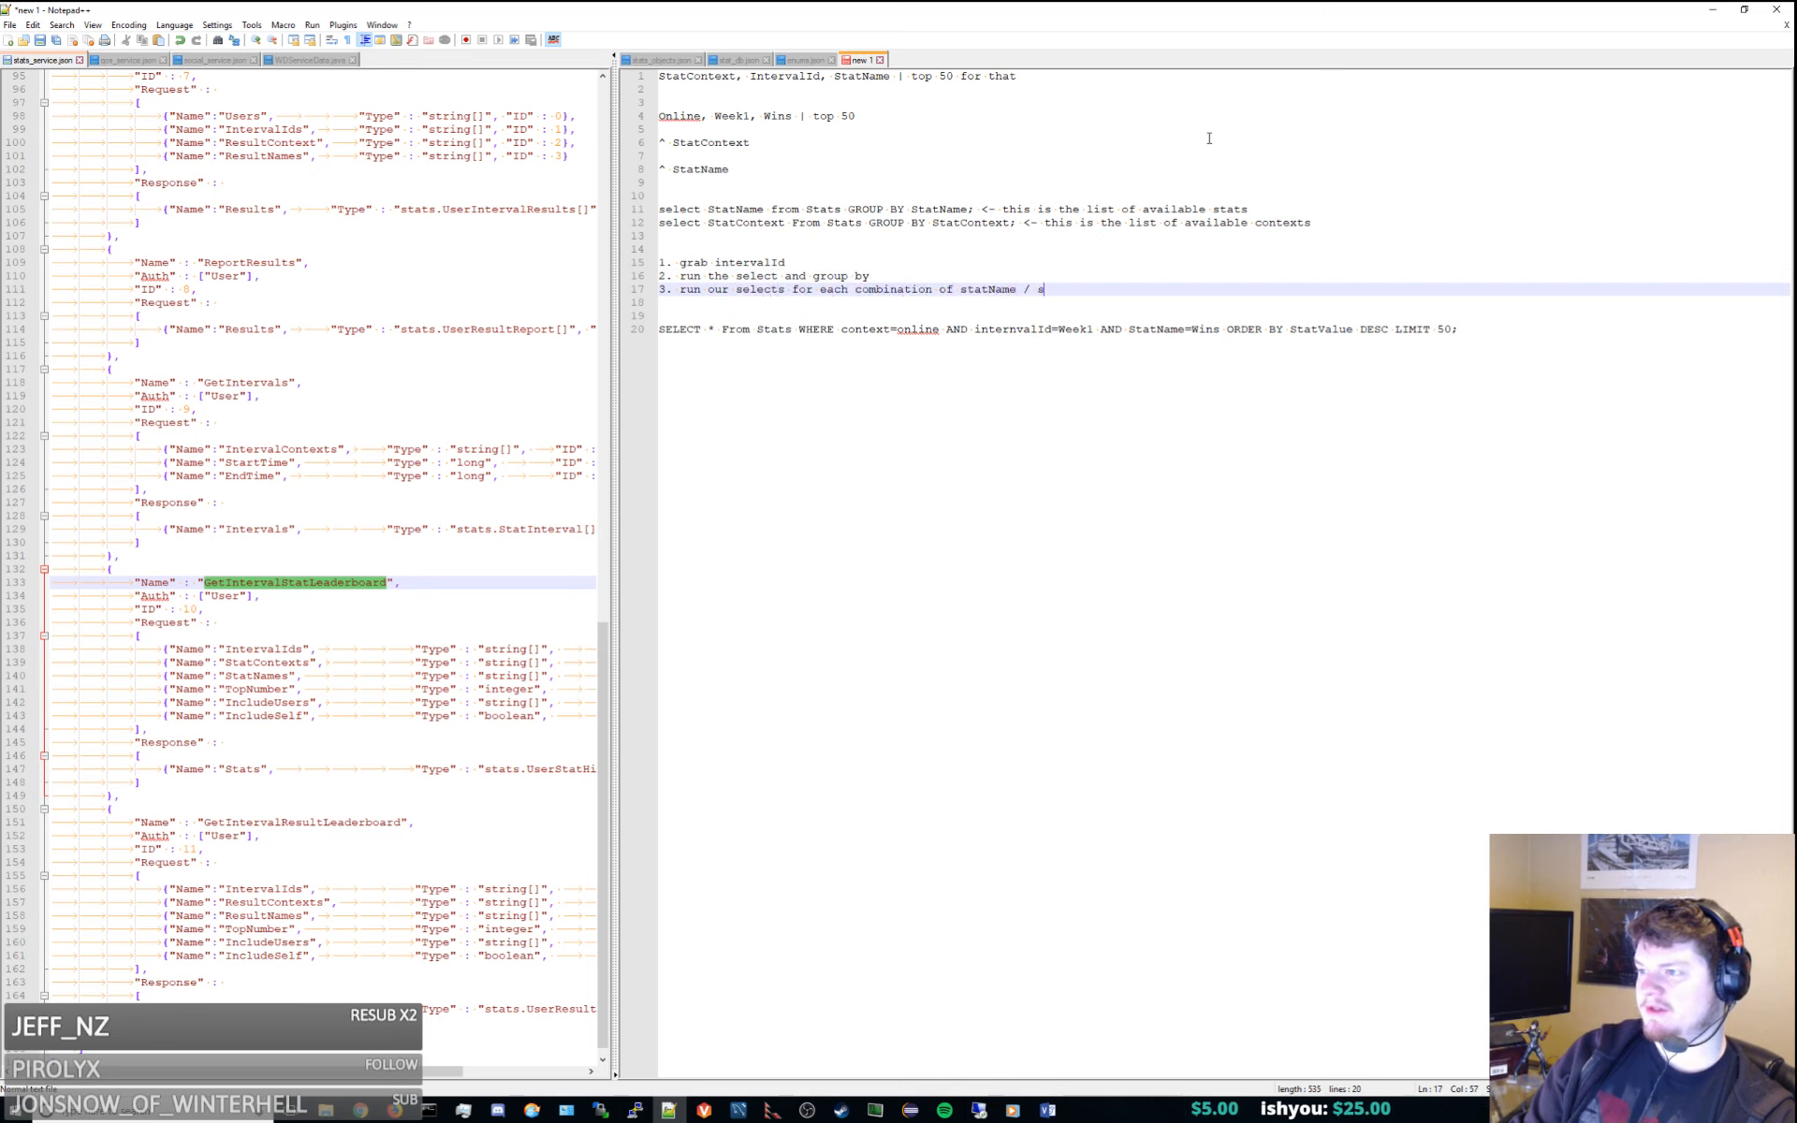
type("tatcont")
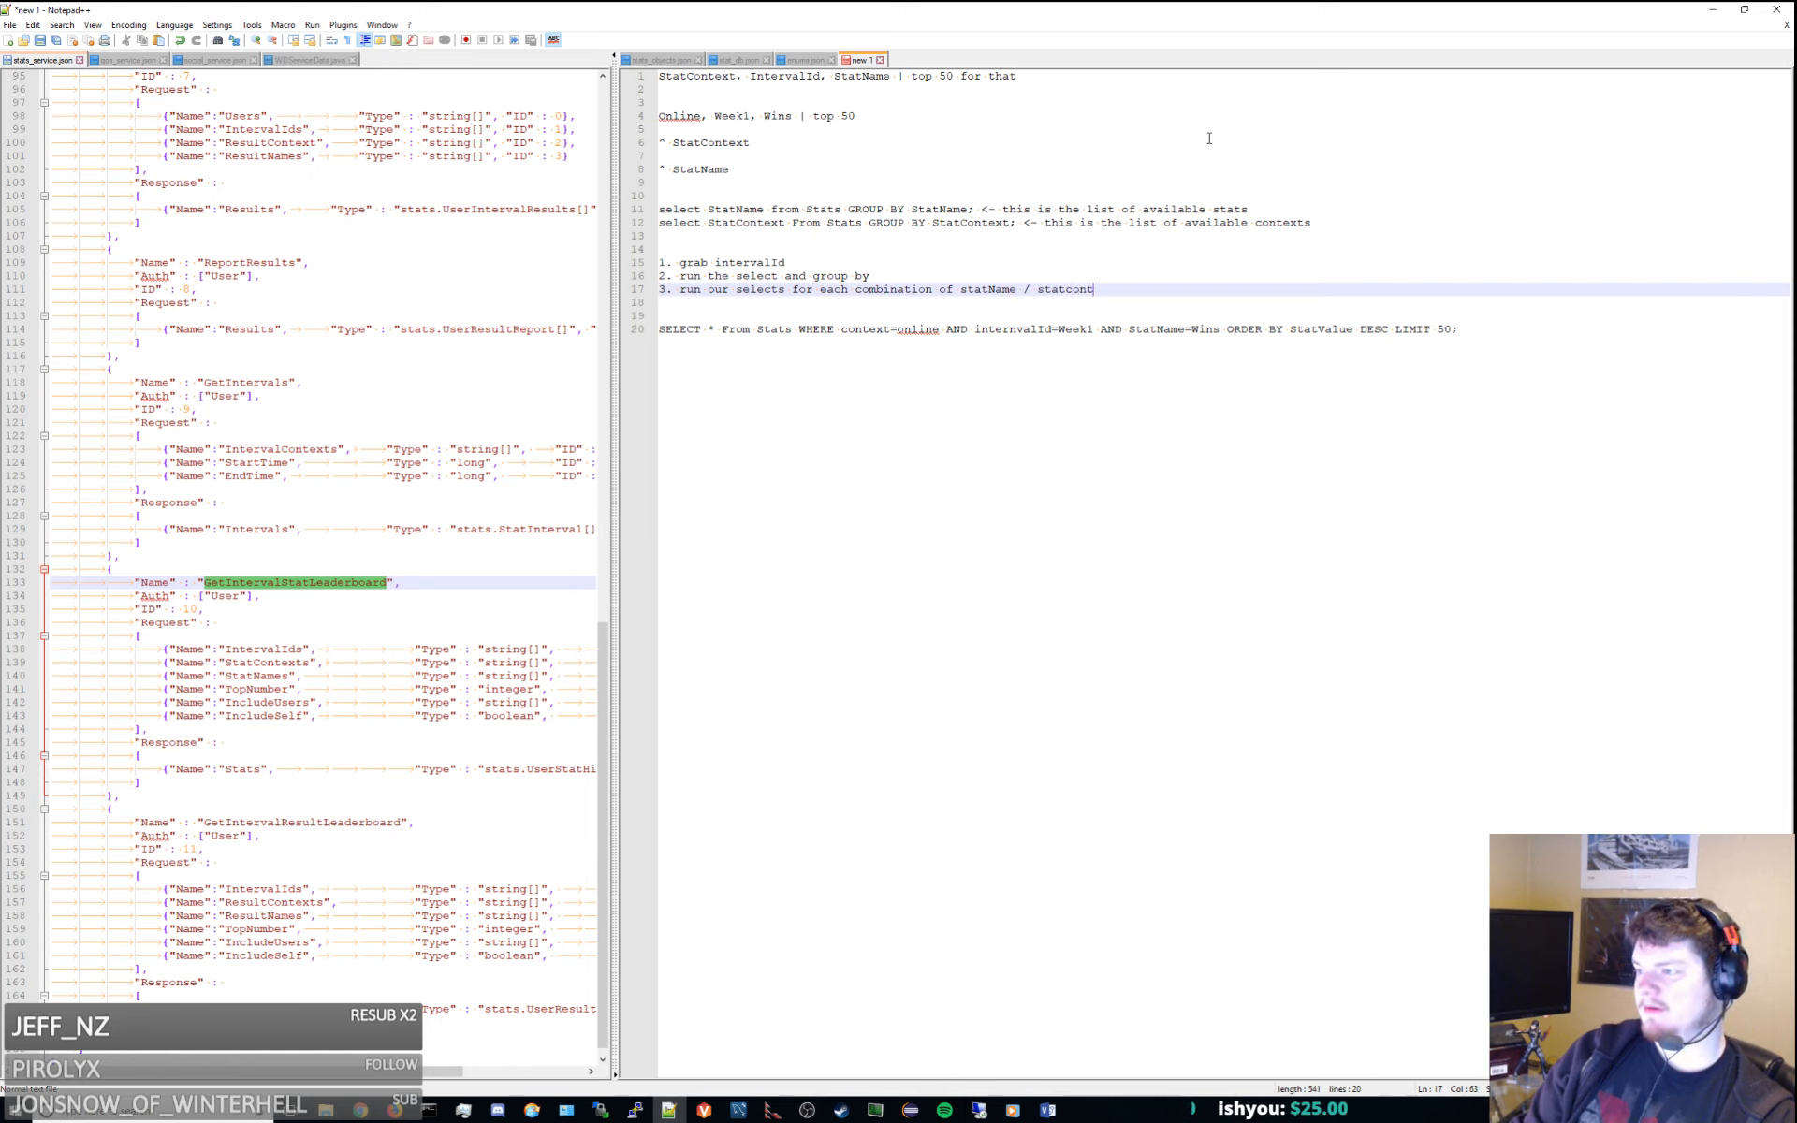
type("ext for that inter")
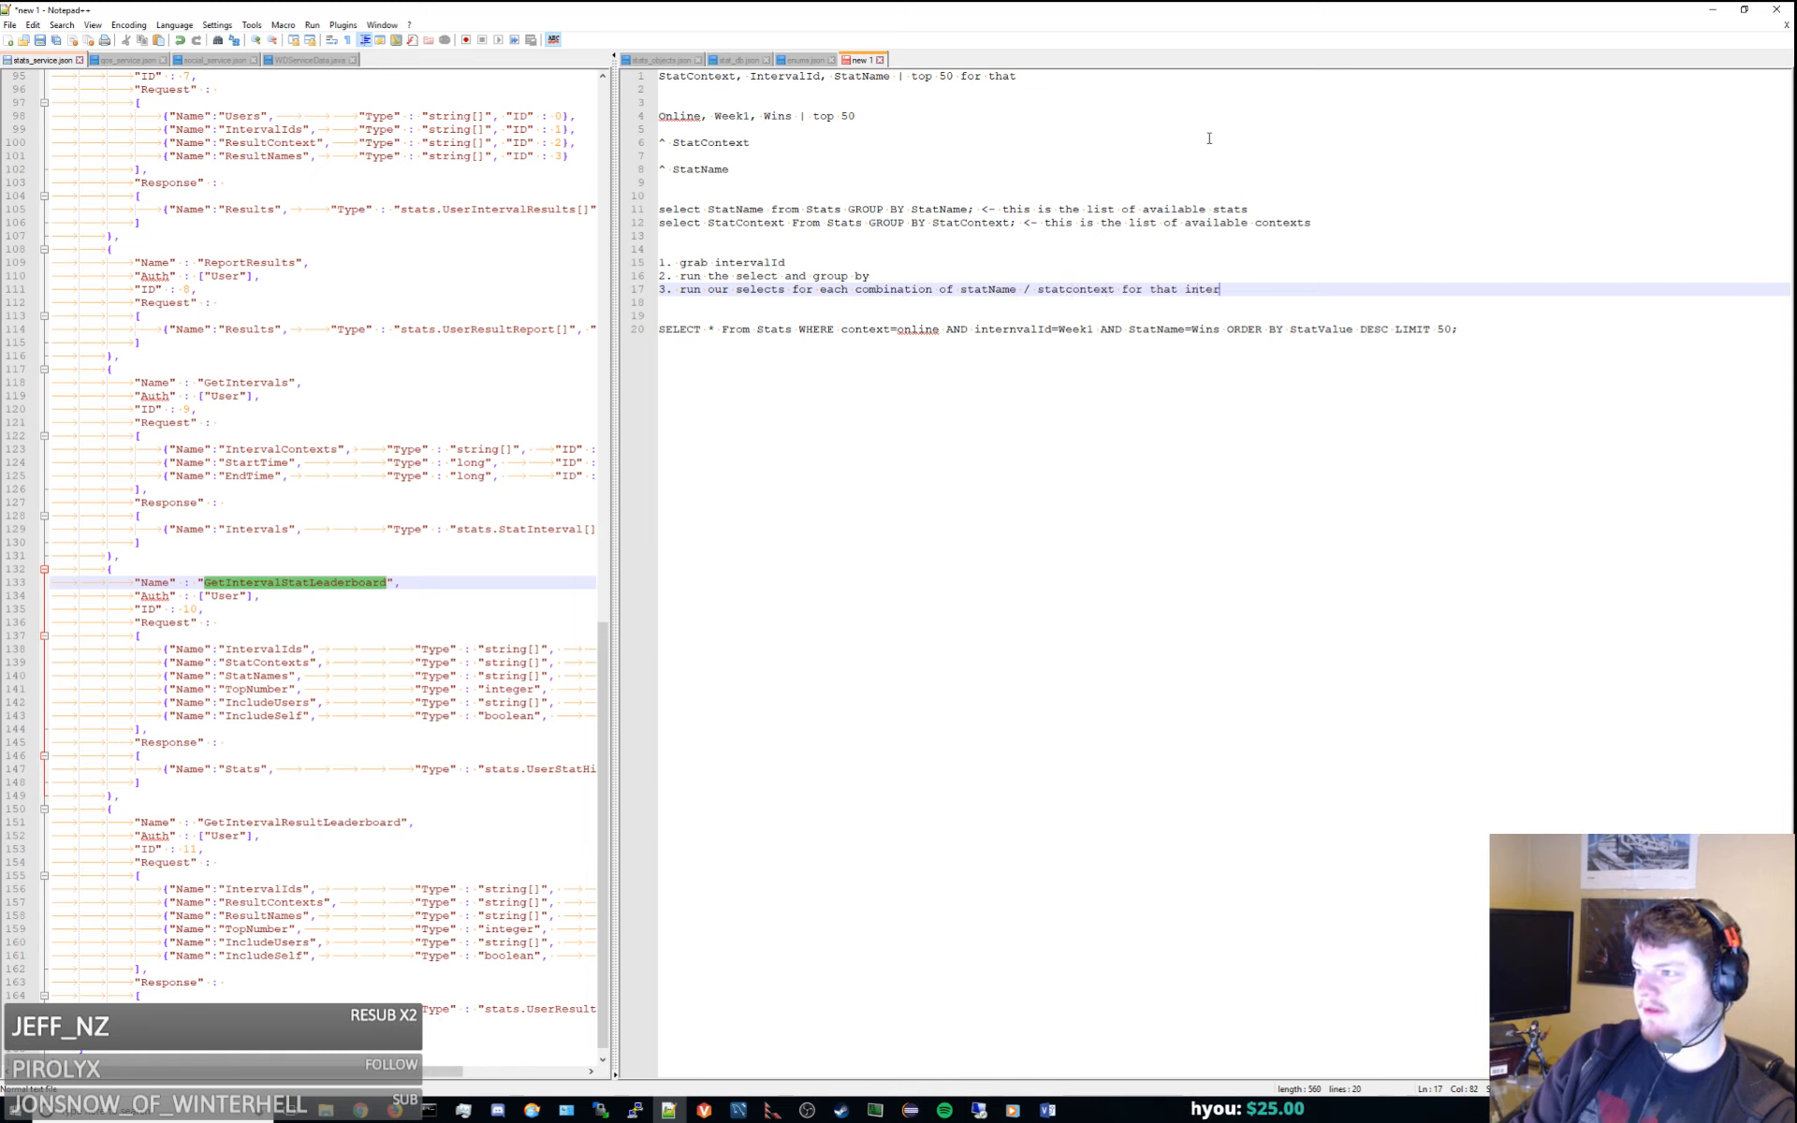
type("val Id")
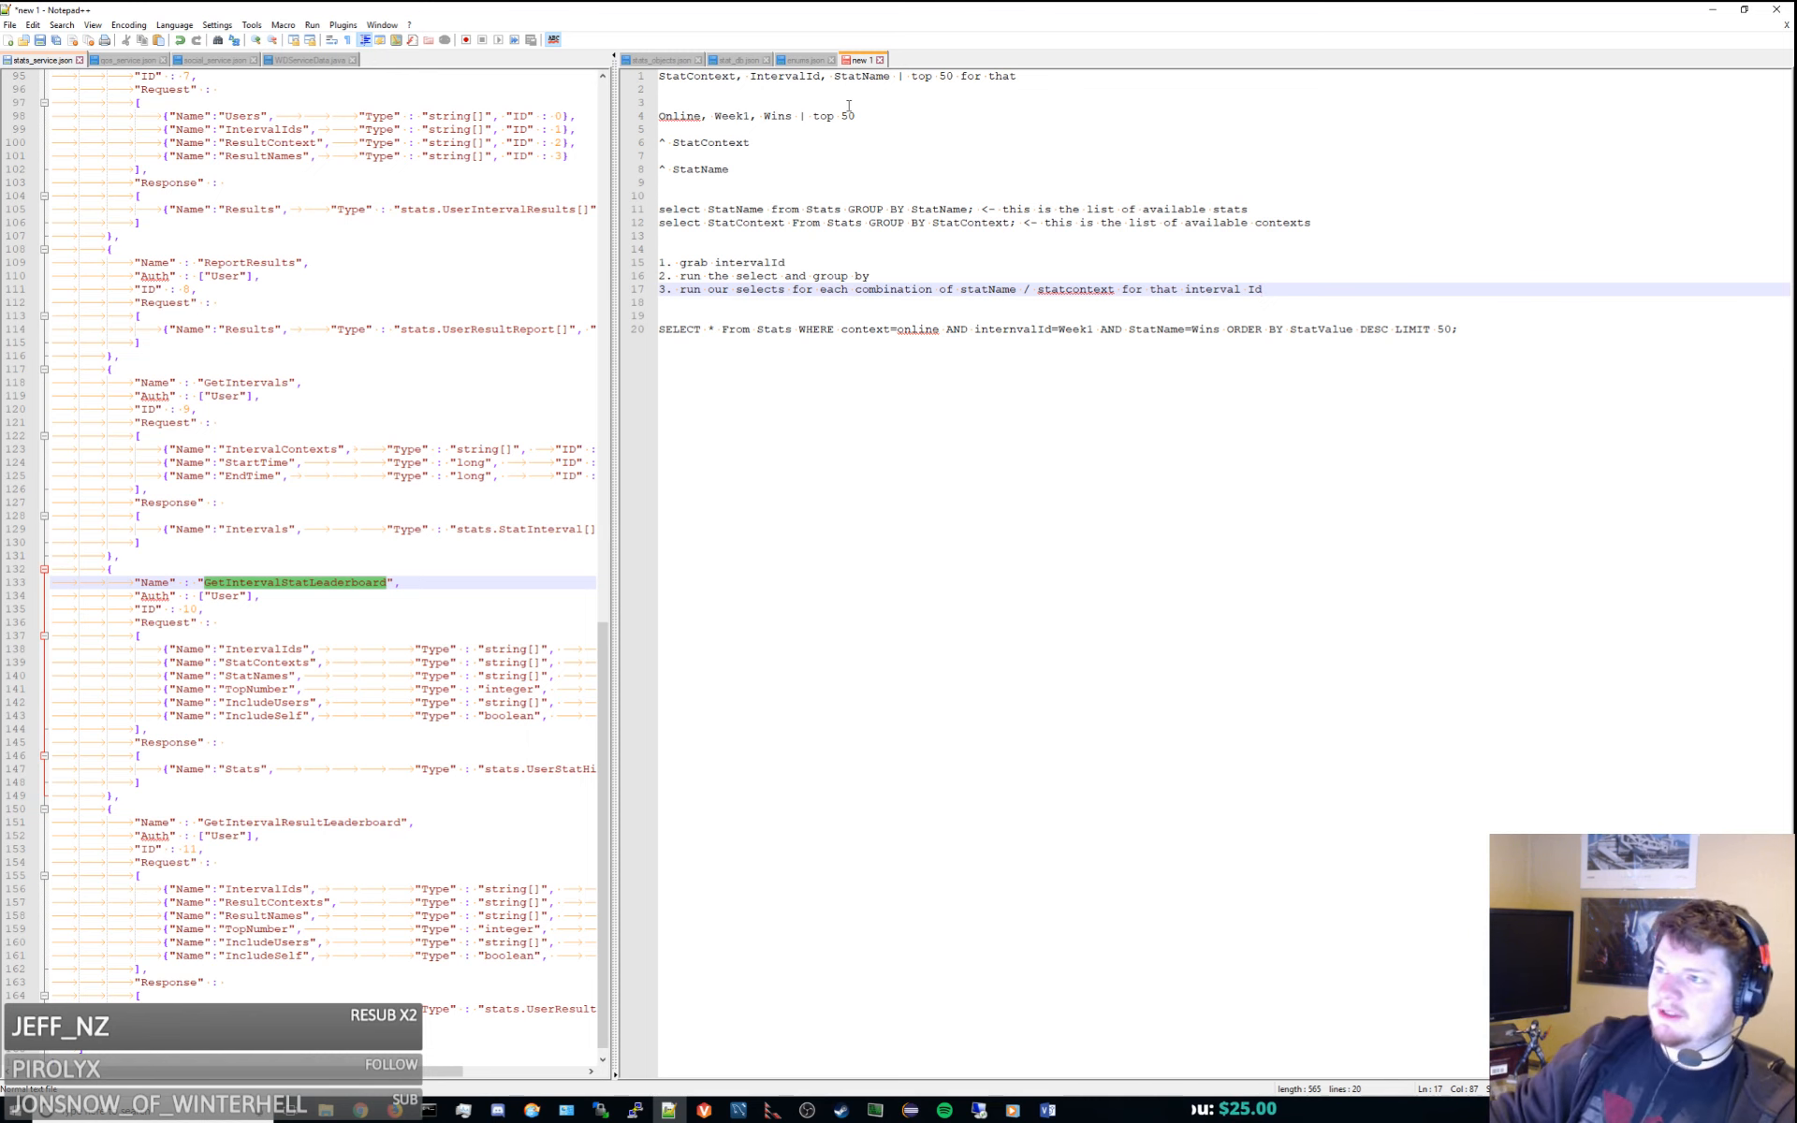
In enums.json, add a new enum entry after MissionResult with the Name "Stat"
left_click(804, 59)
left_click(845, 647)
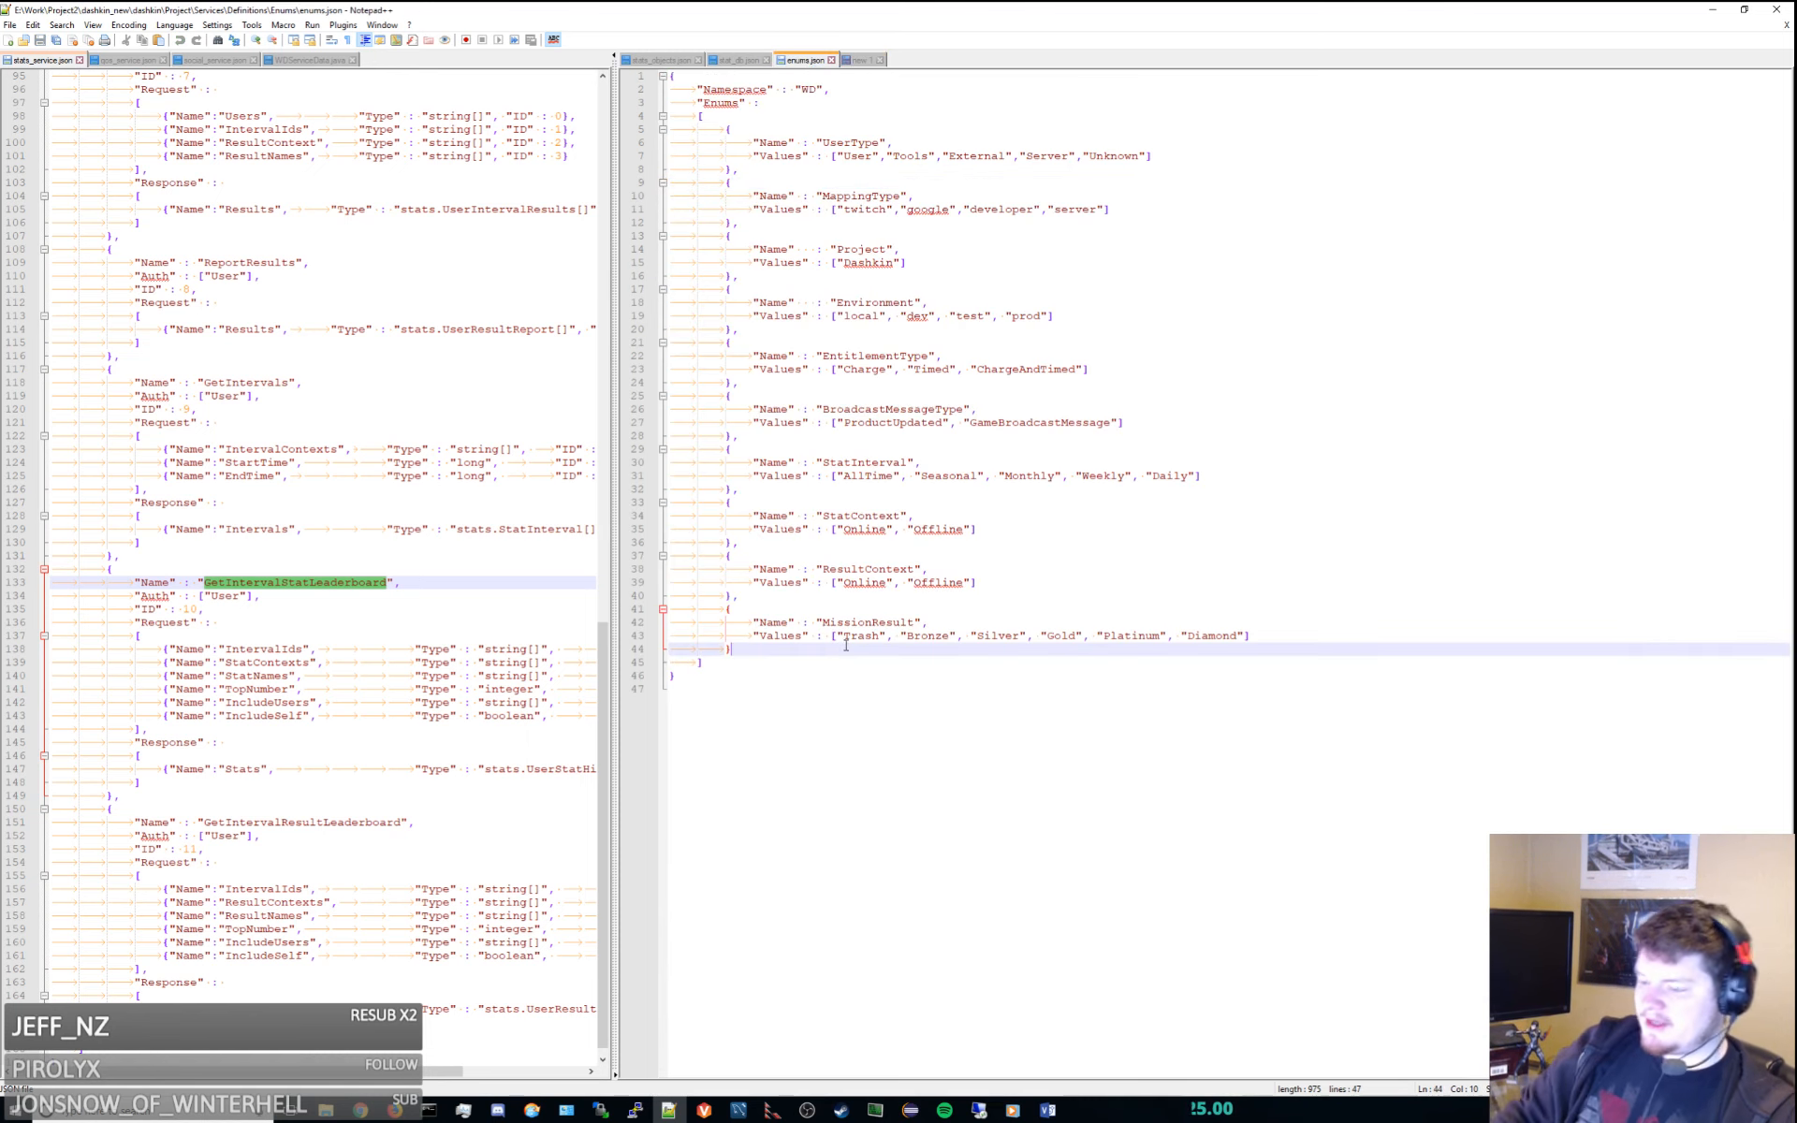
type(",")
key("Return")
type("{")
key("Return")
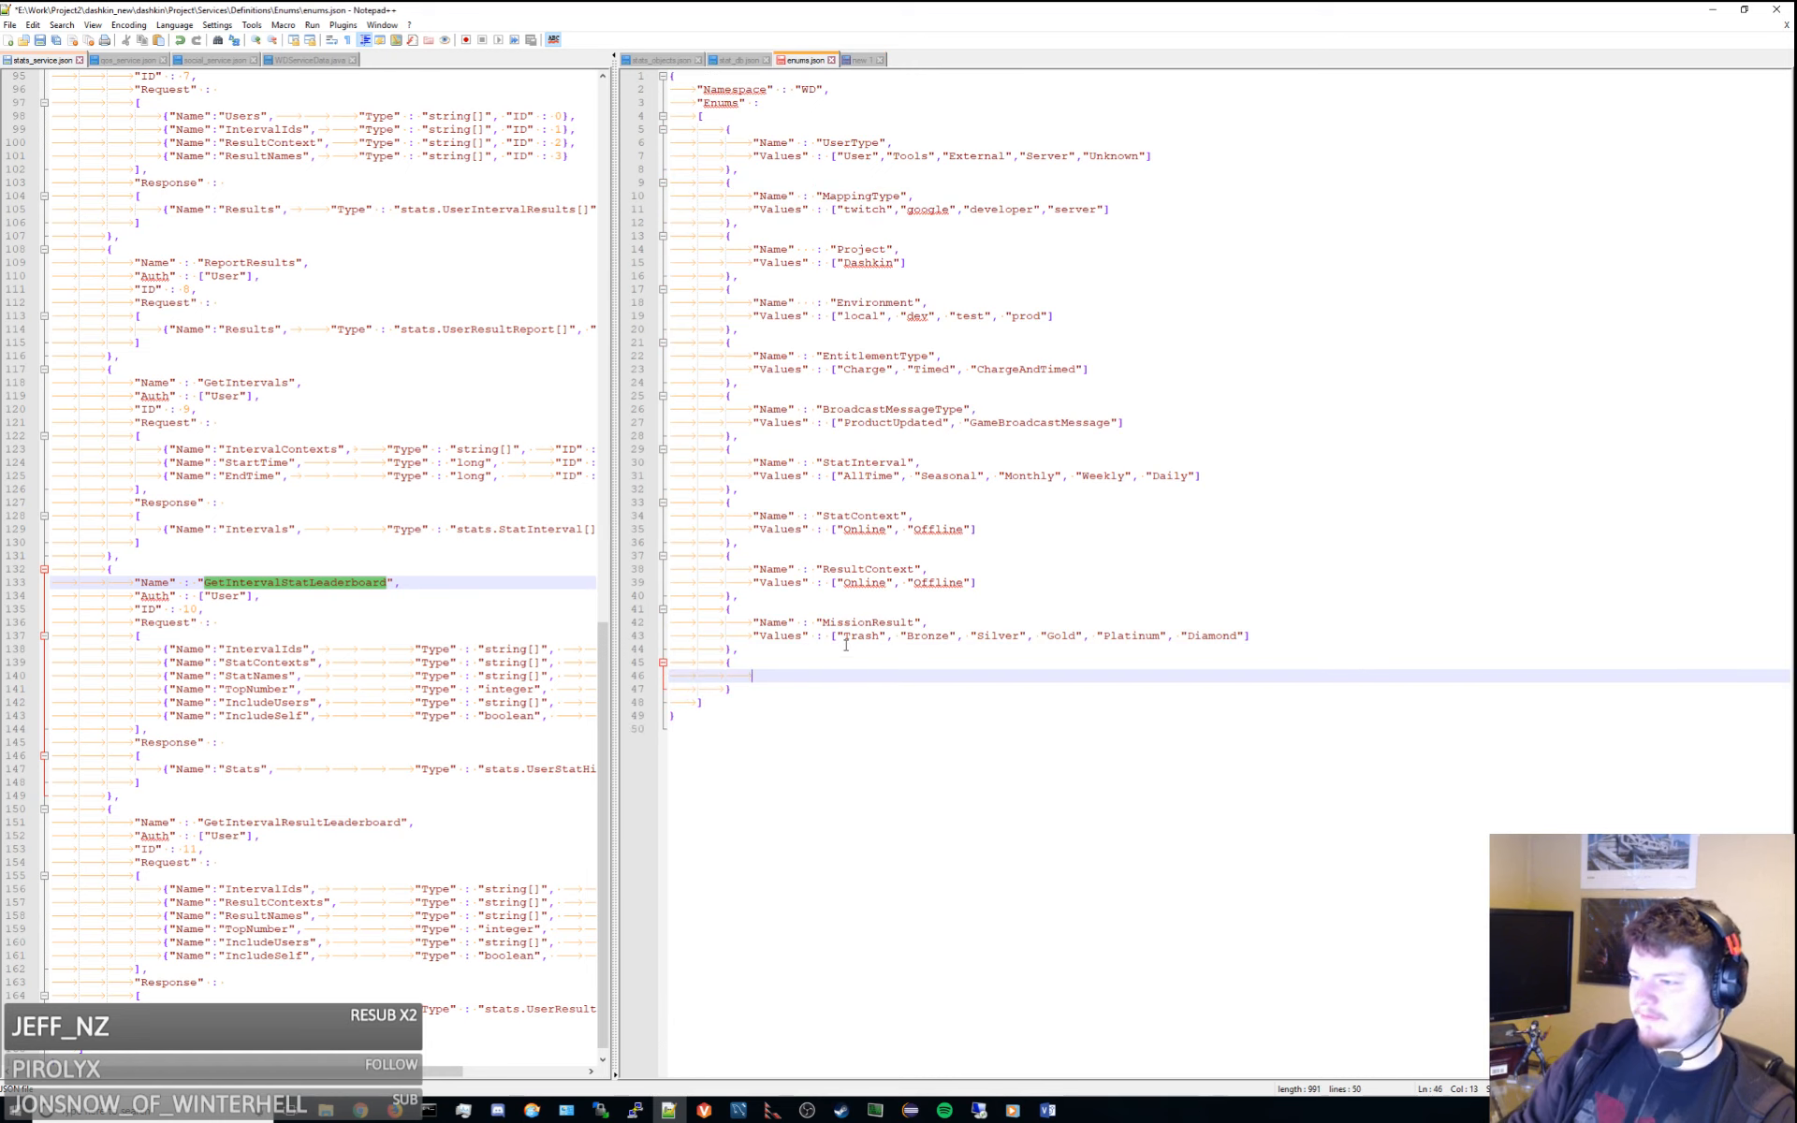
type("\"Name\" : \"")
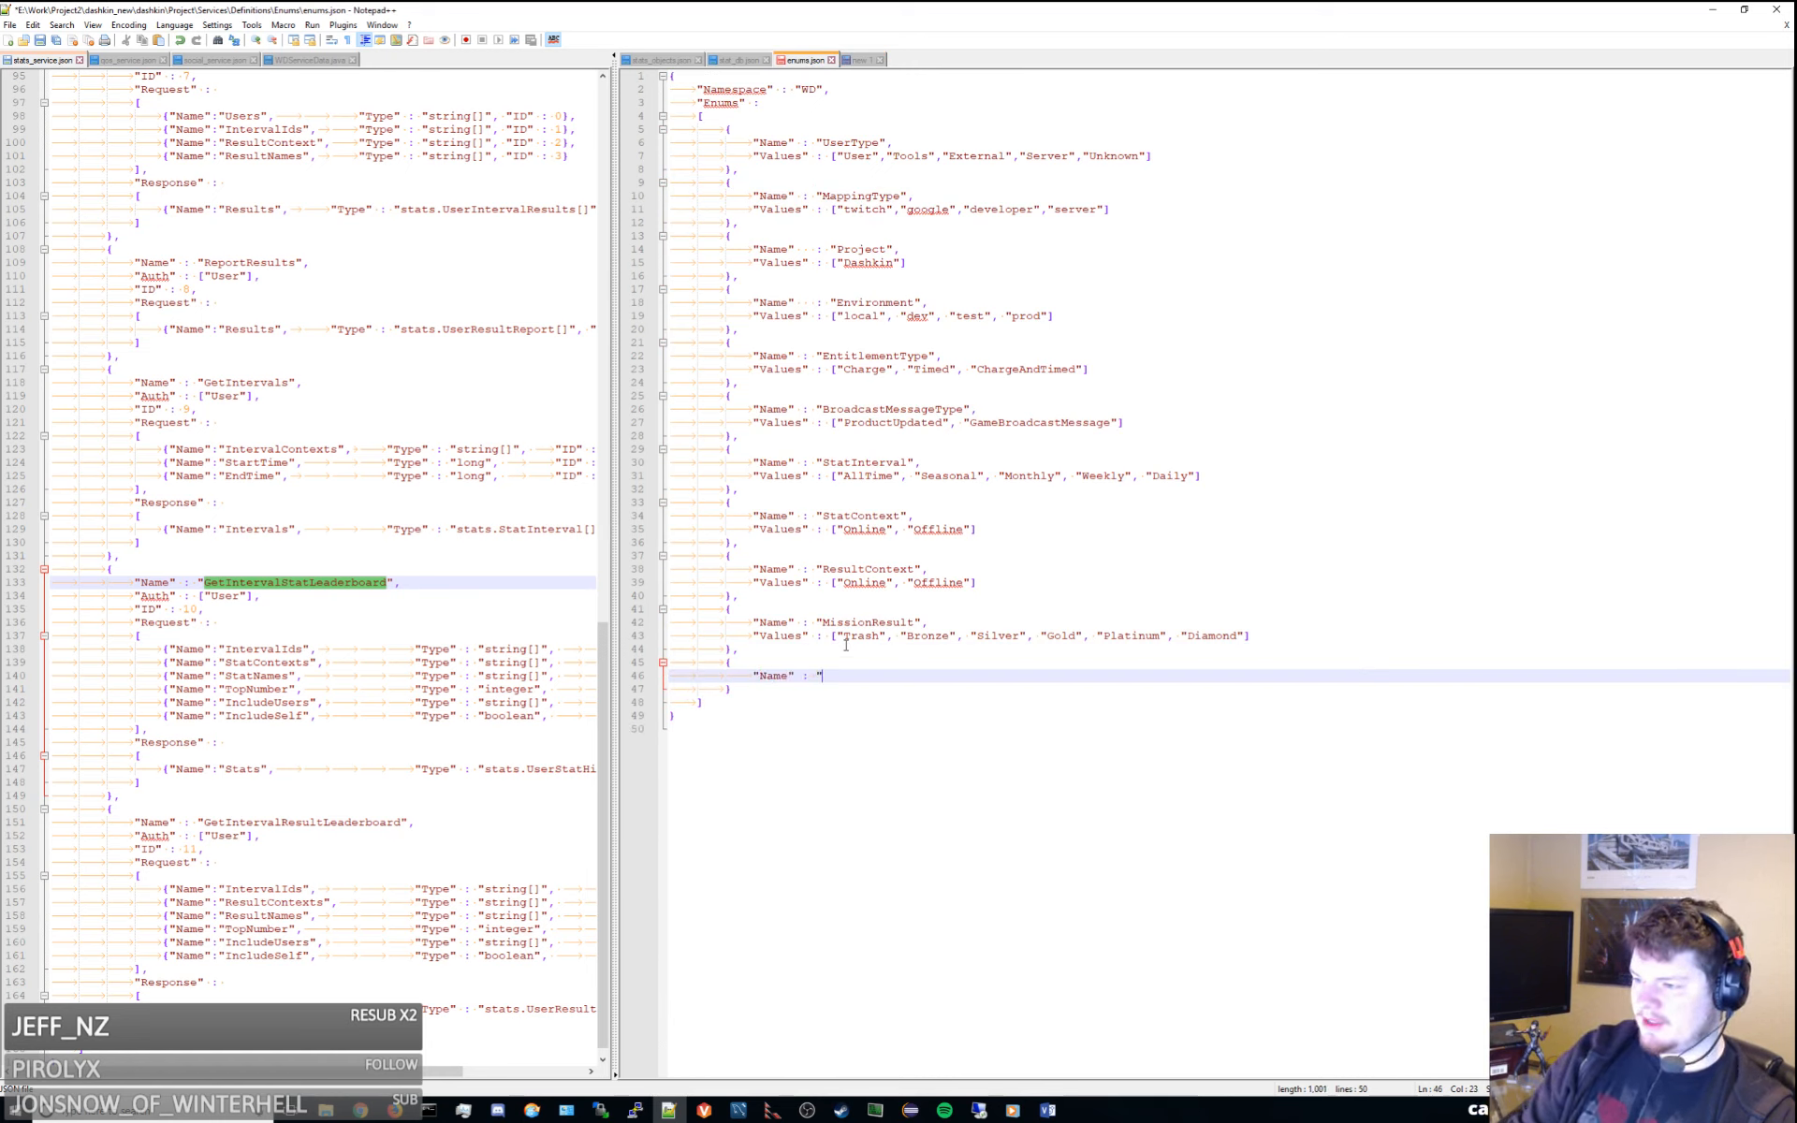
type("Stat")
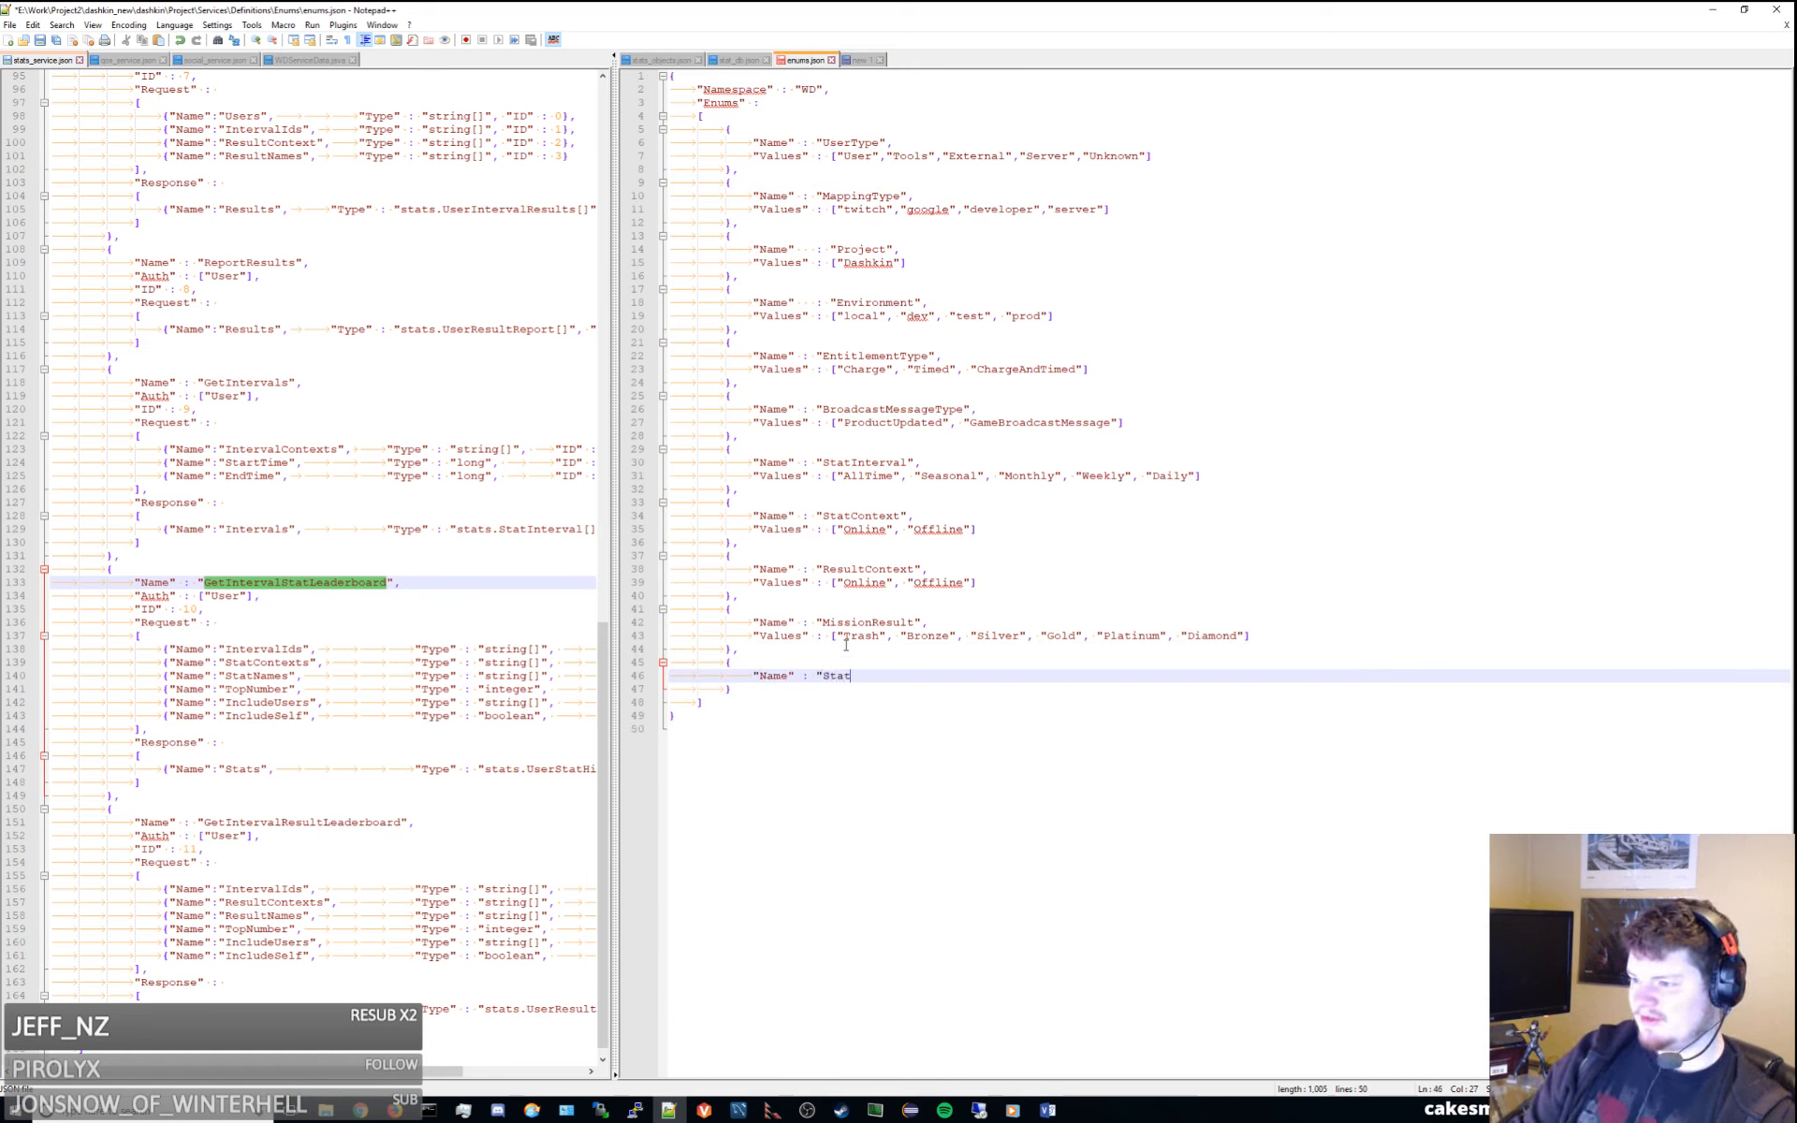
type("\",")
key("Return")
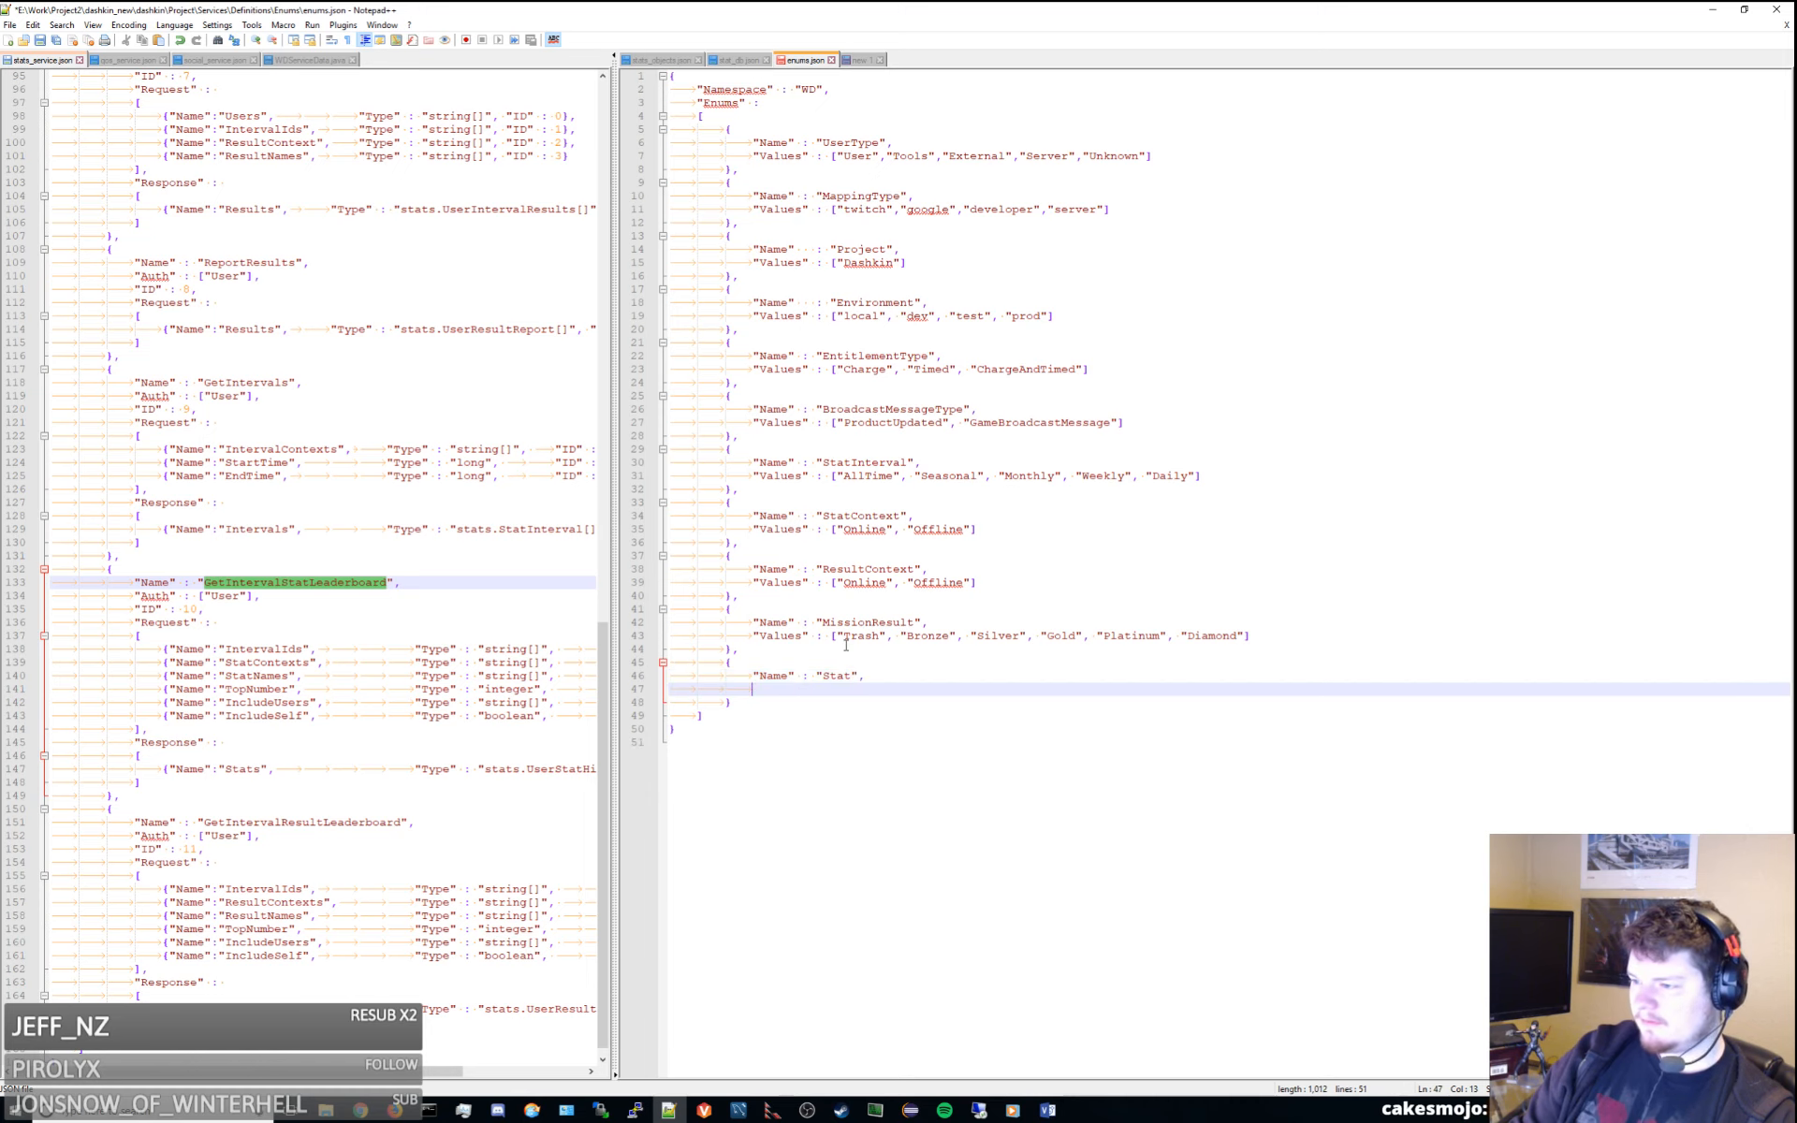
Give the Stat enum a "Values" array holding two empty strings as placeholders
type("\"Values\" : ")
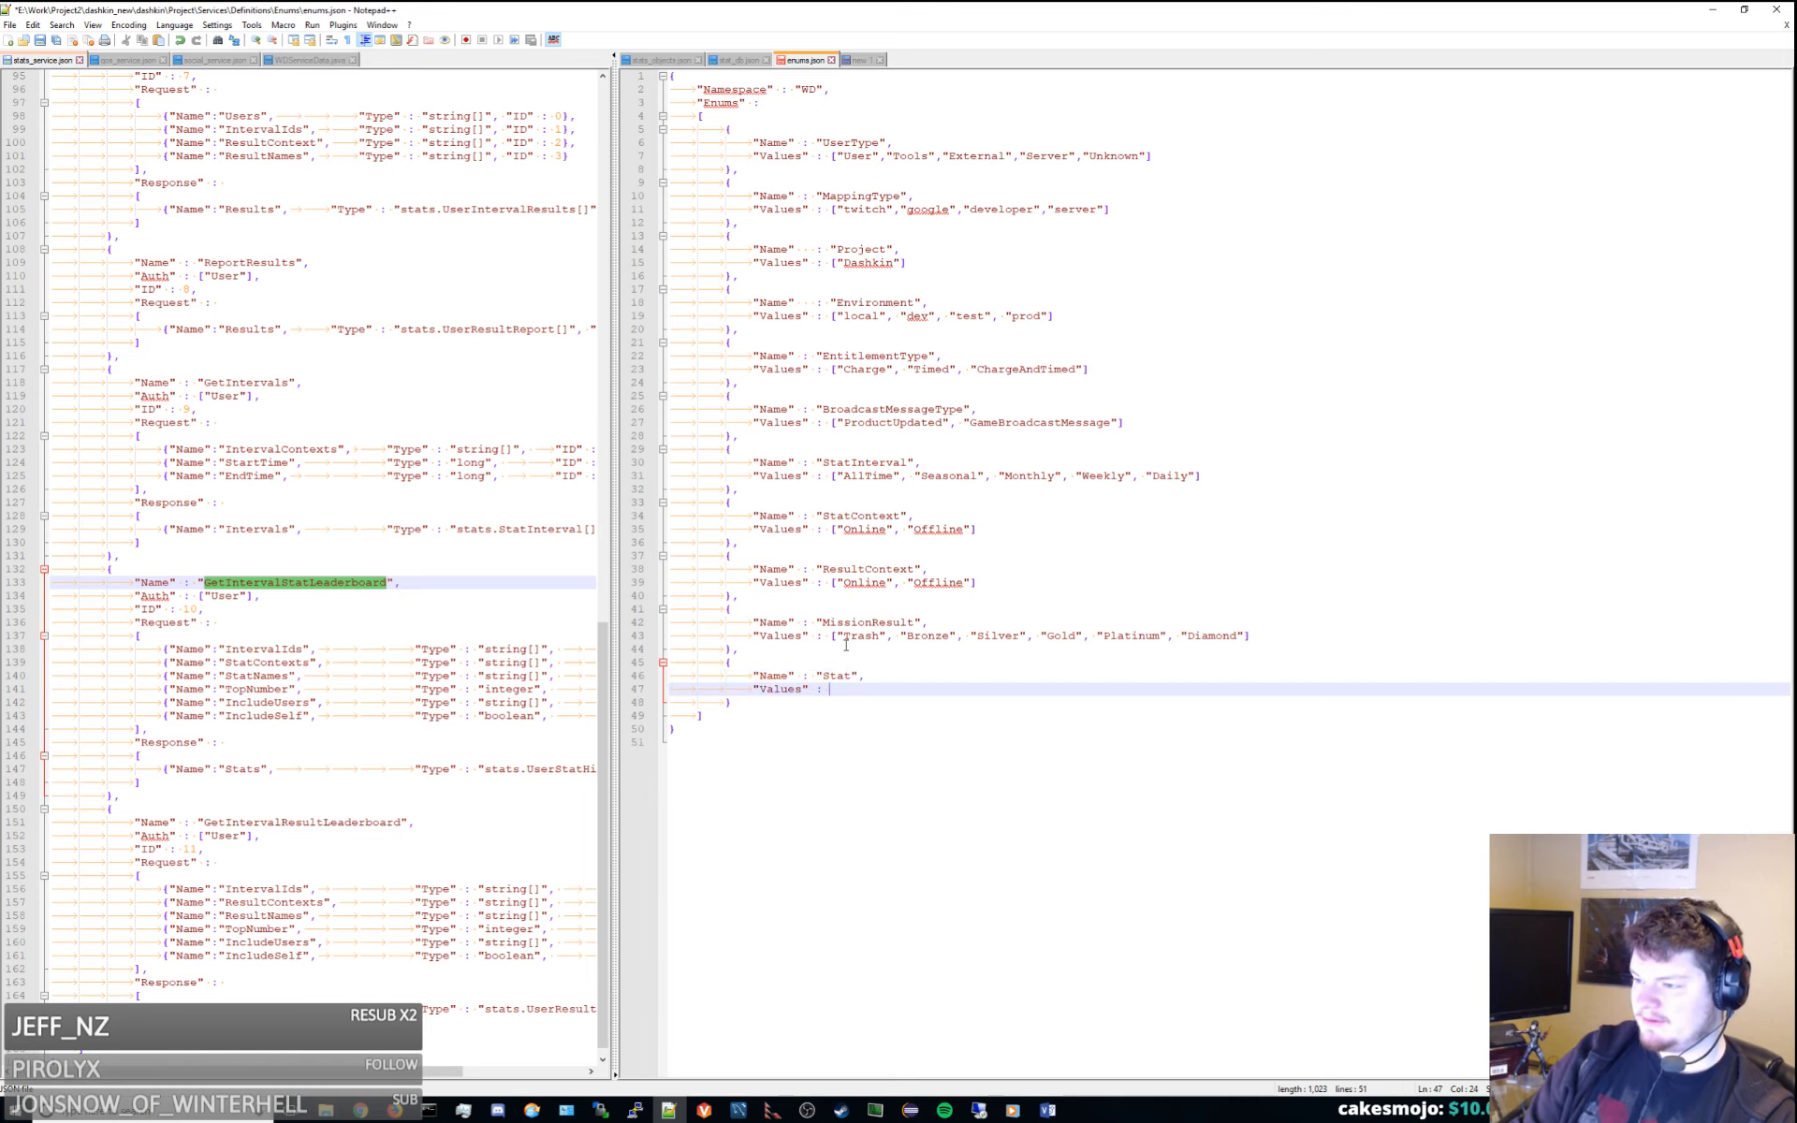
type("[")
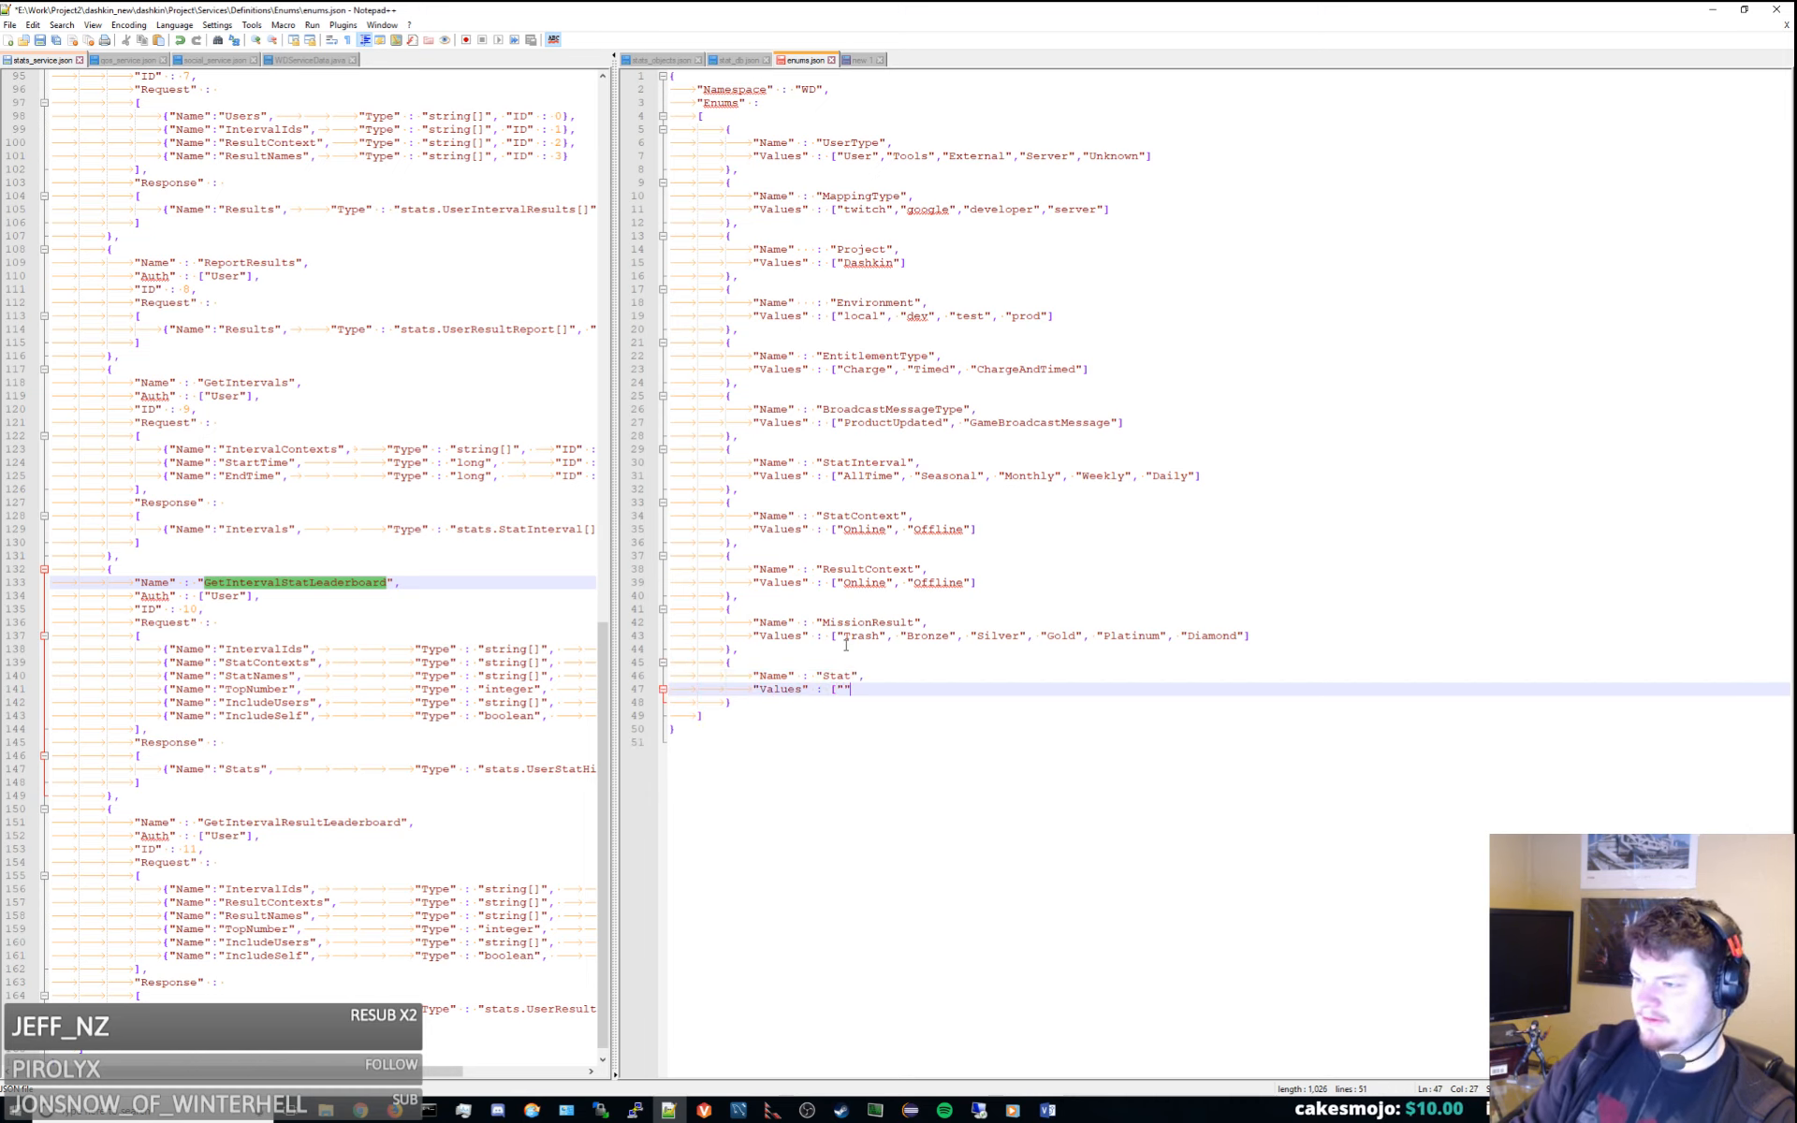
type("\"\",\"\"]")
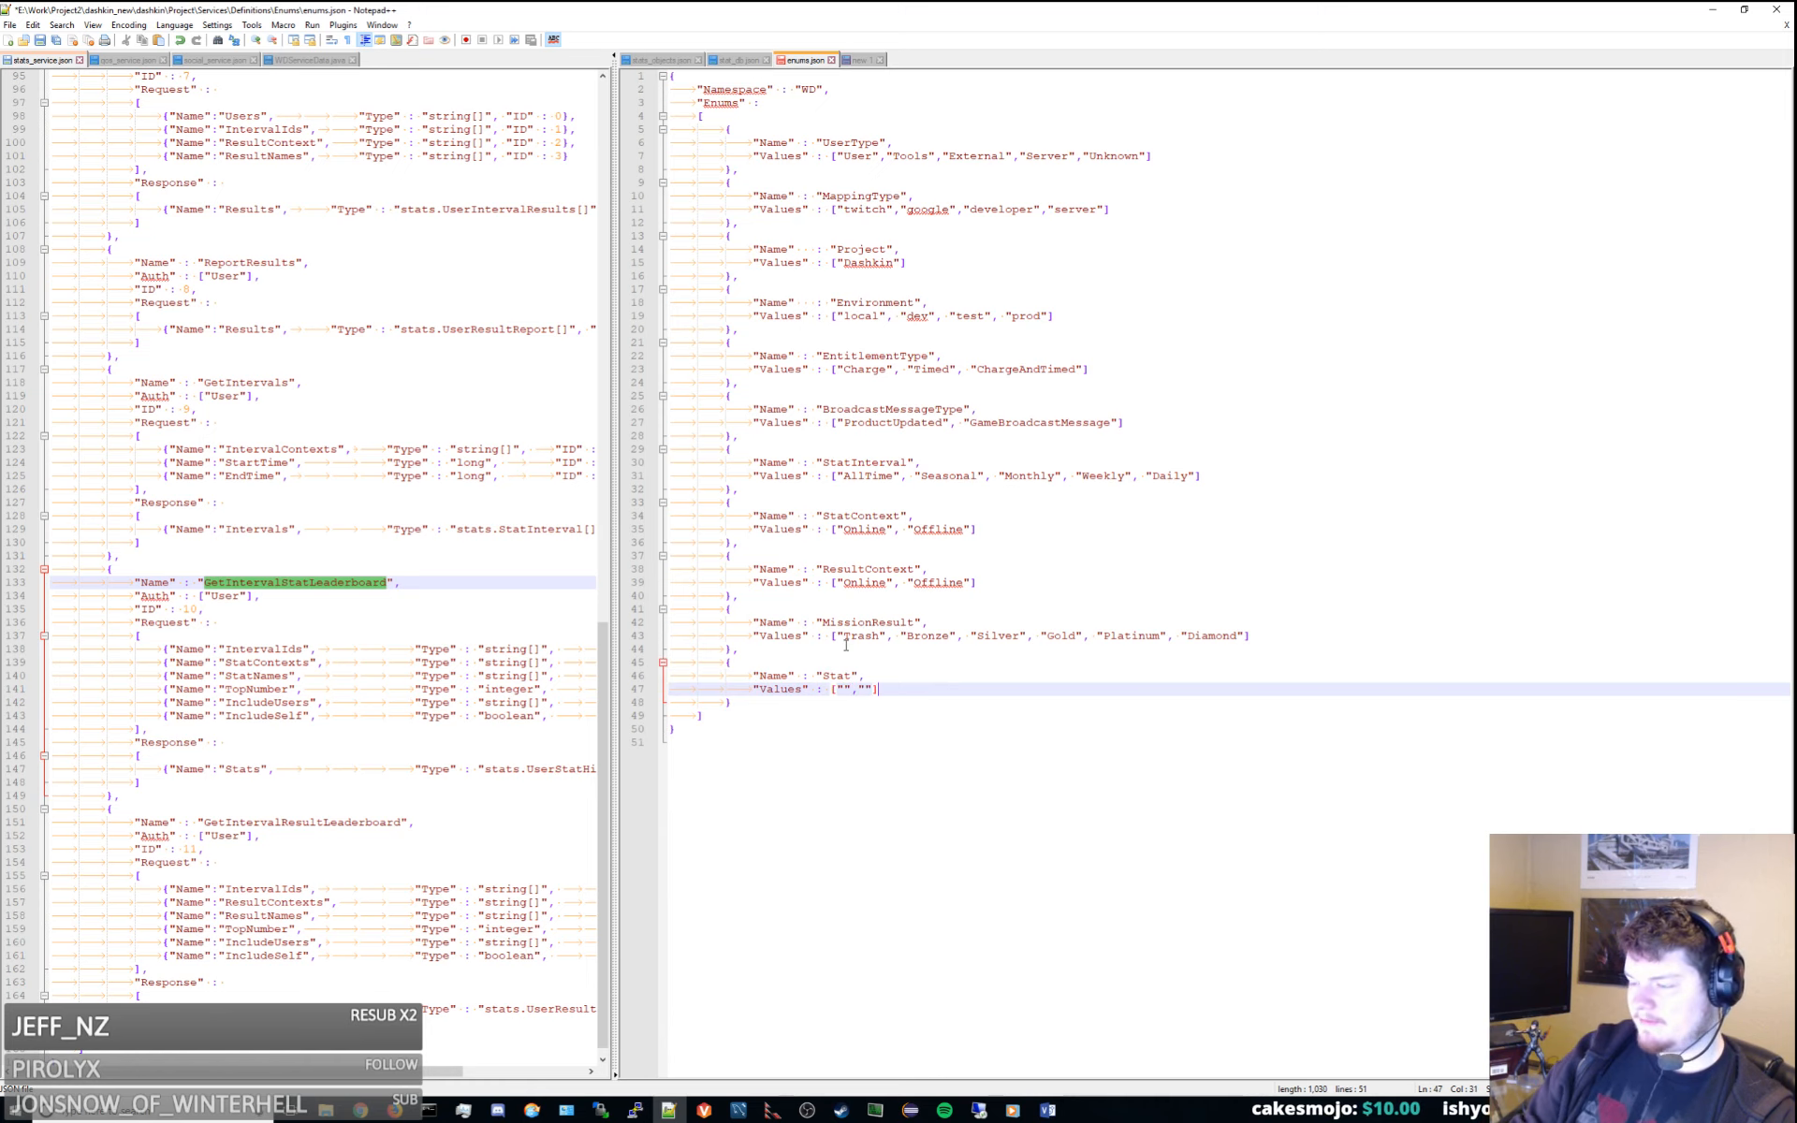
key("Left")
key("Left")
key("Left")
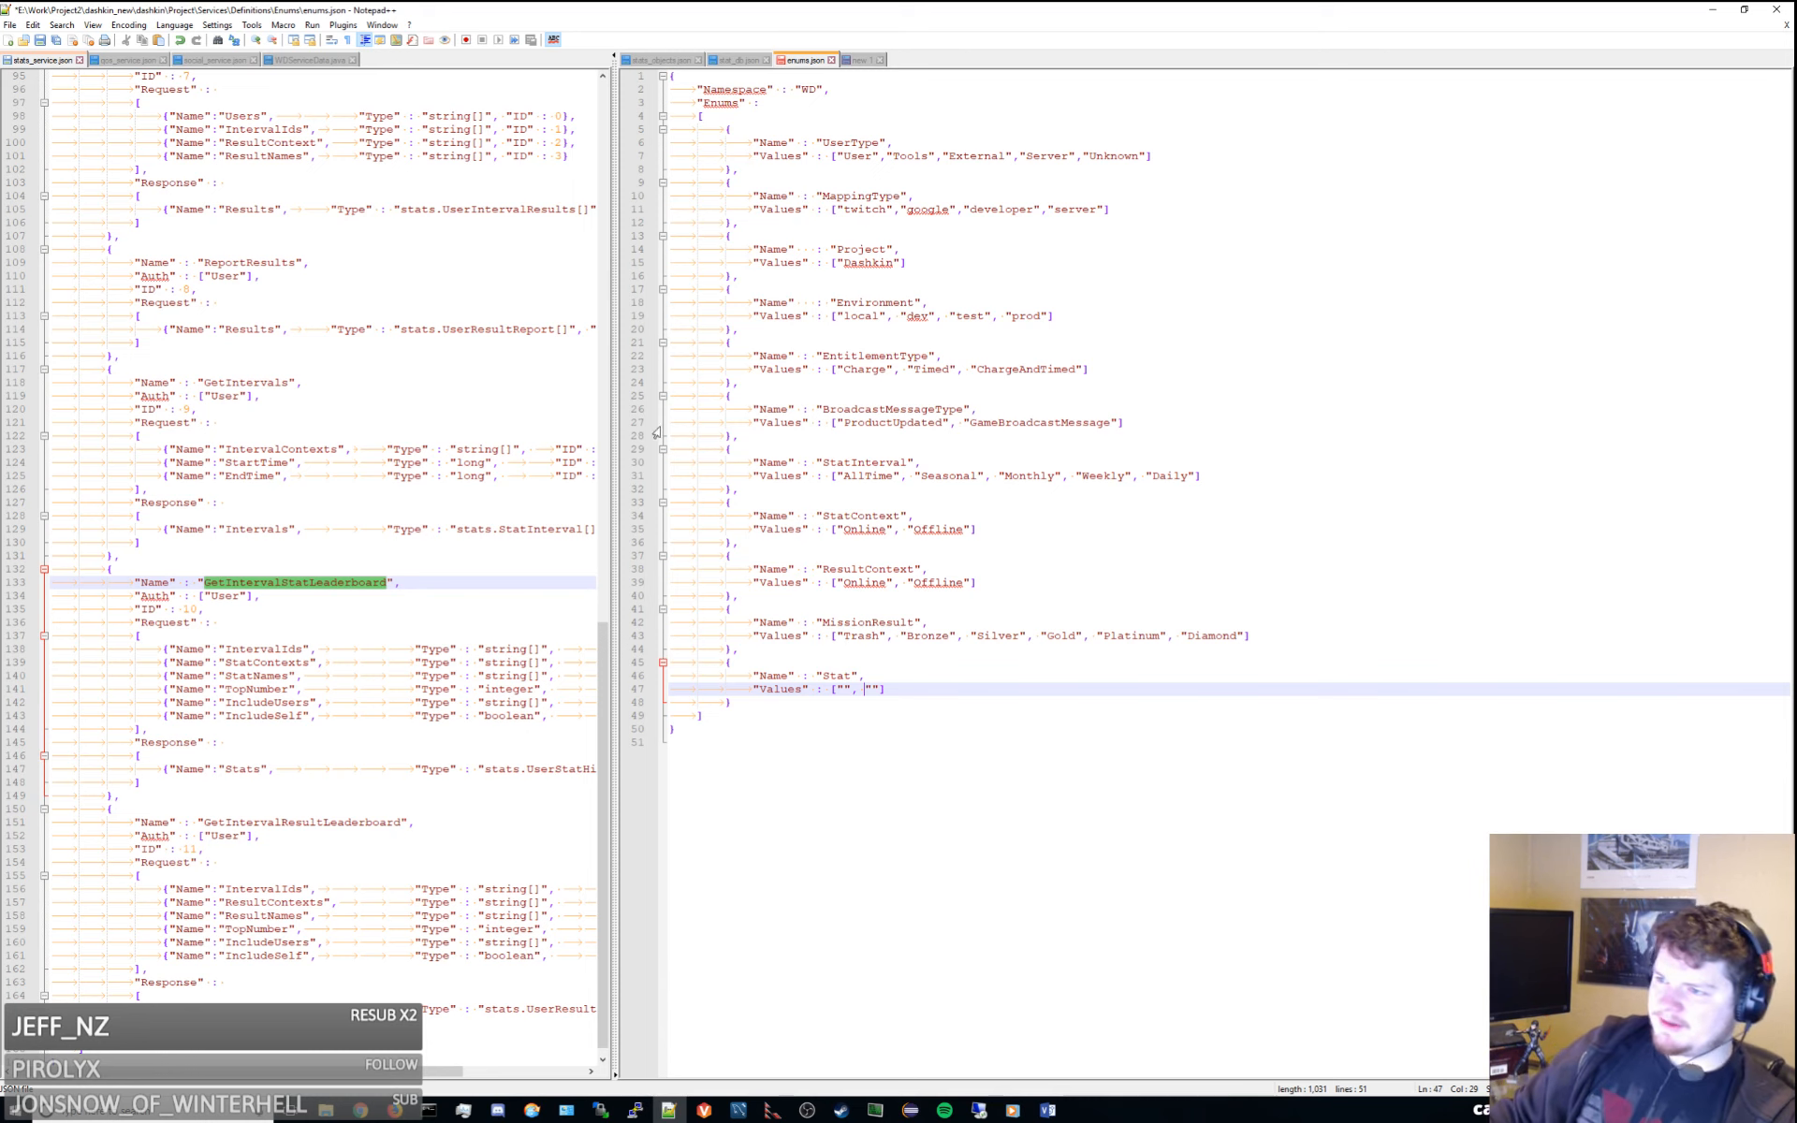
Widen the enums.json pane, and switch to the missions_and_stats diagram in Visio to view the stats storage tables
left_click_drag(614, 353, 483, 353)
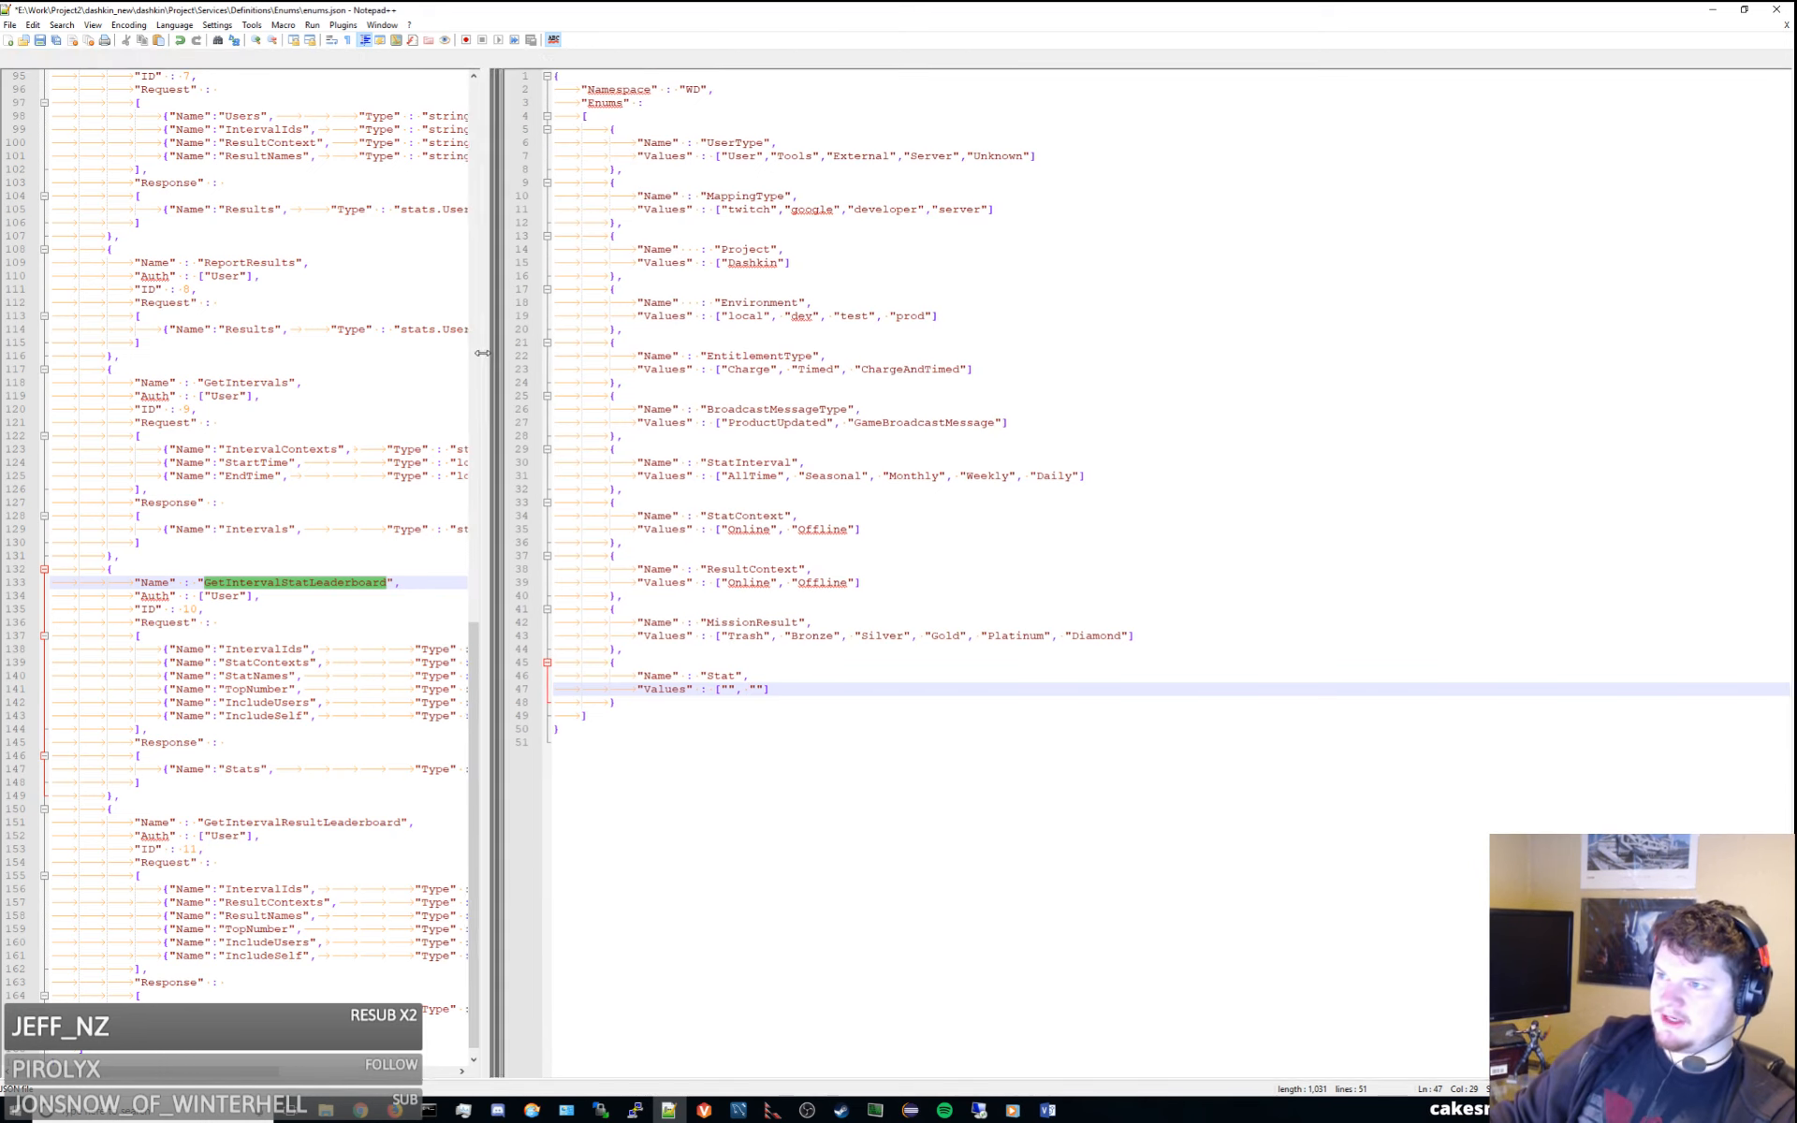
left_click(1047, 1110)
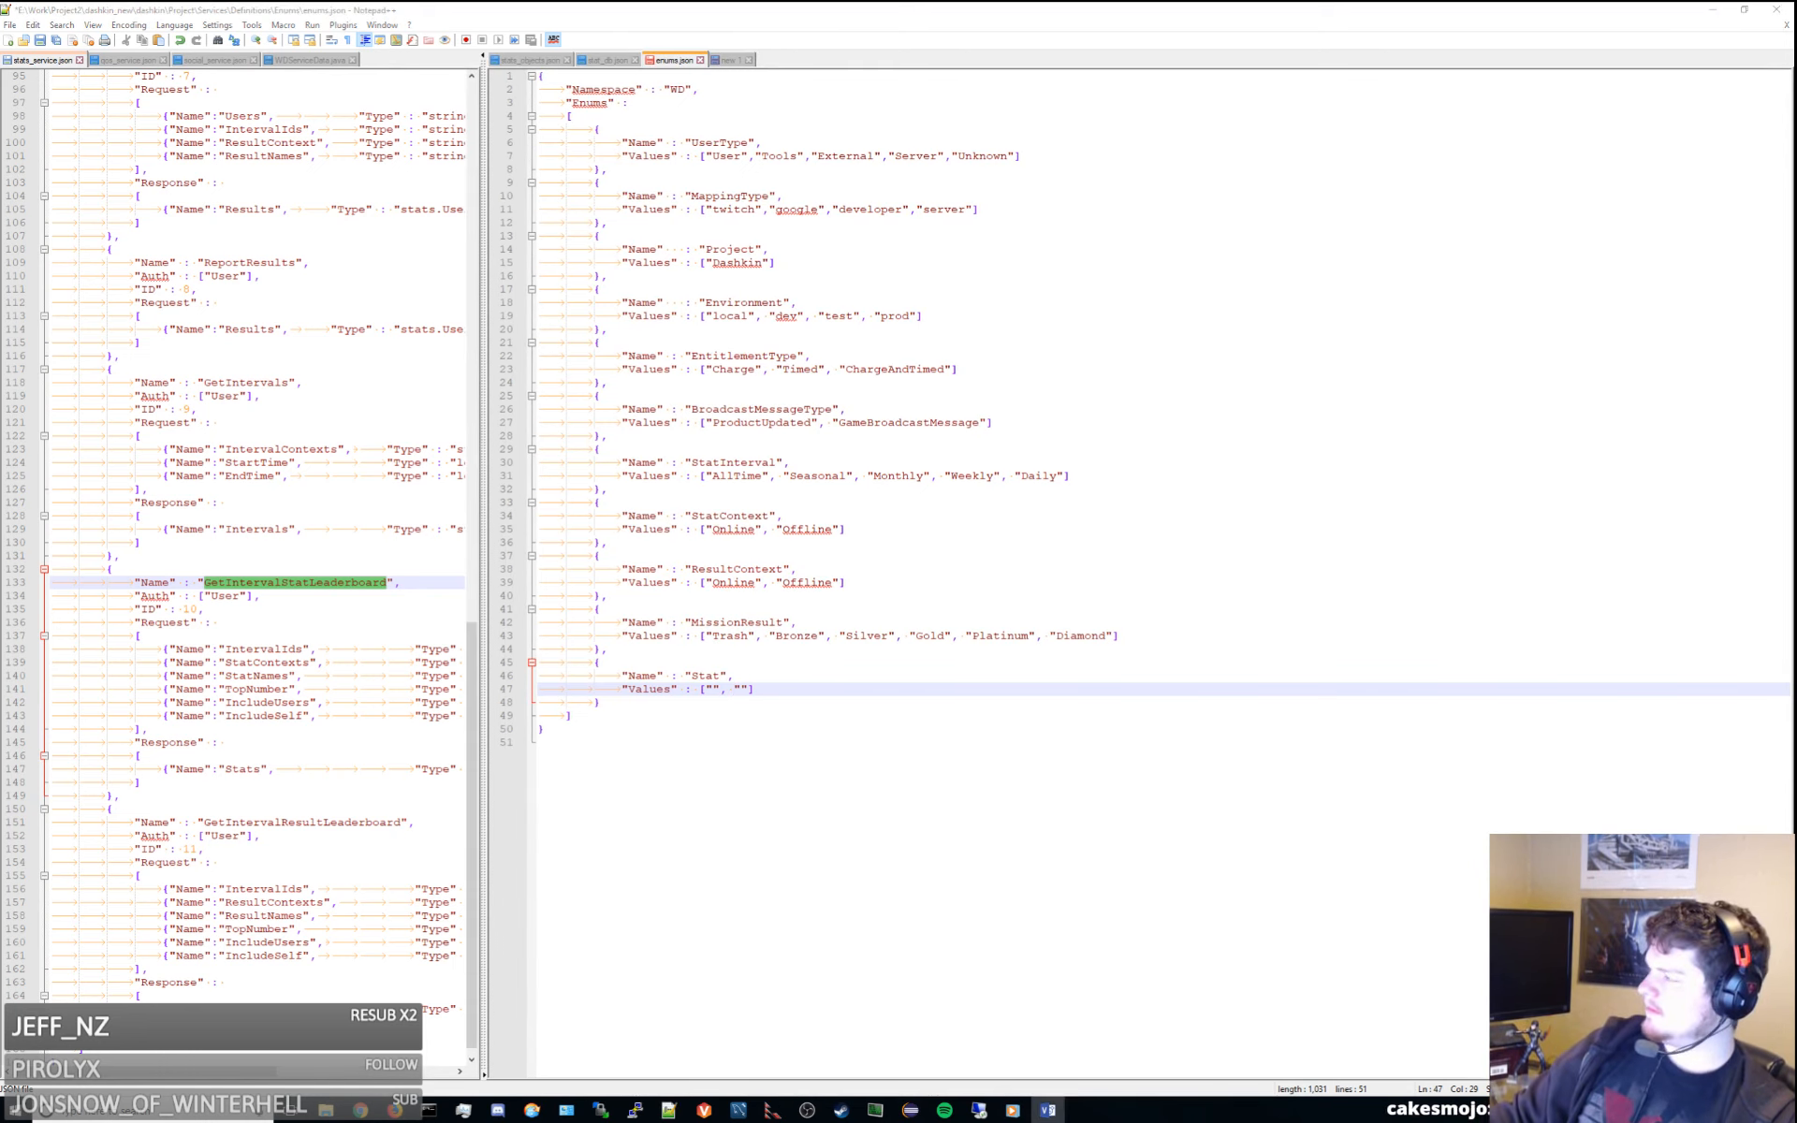
scroll(1074, 435, "down", 5)
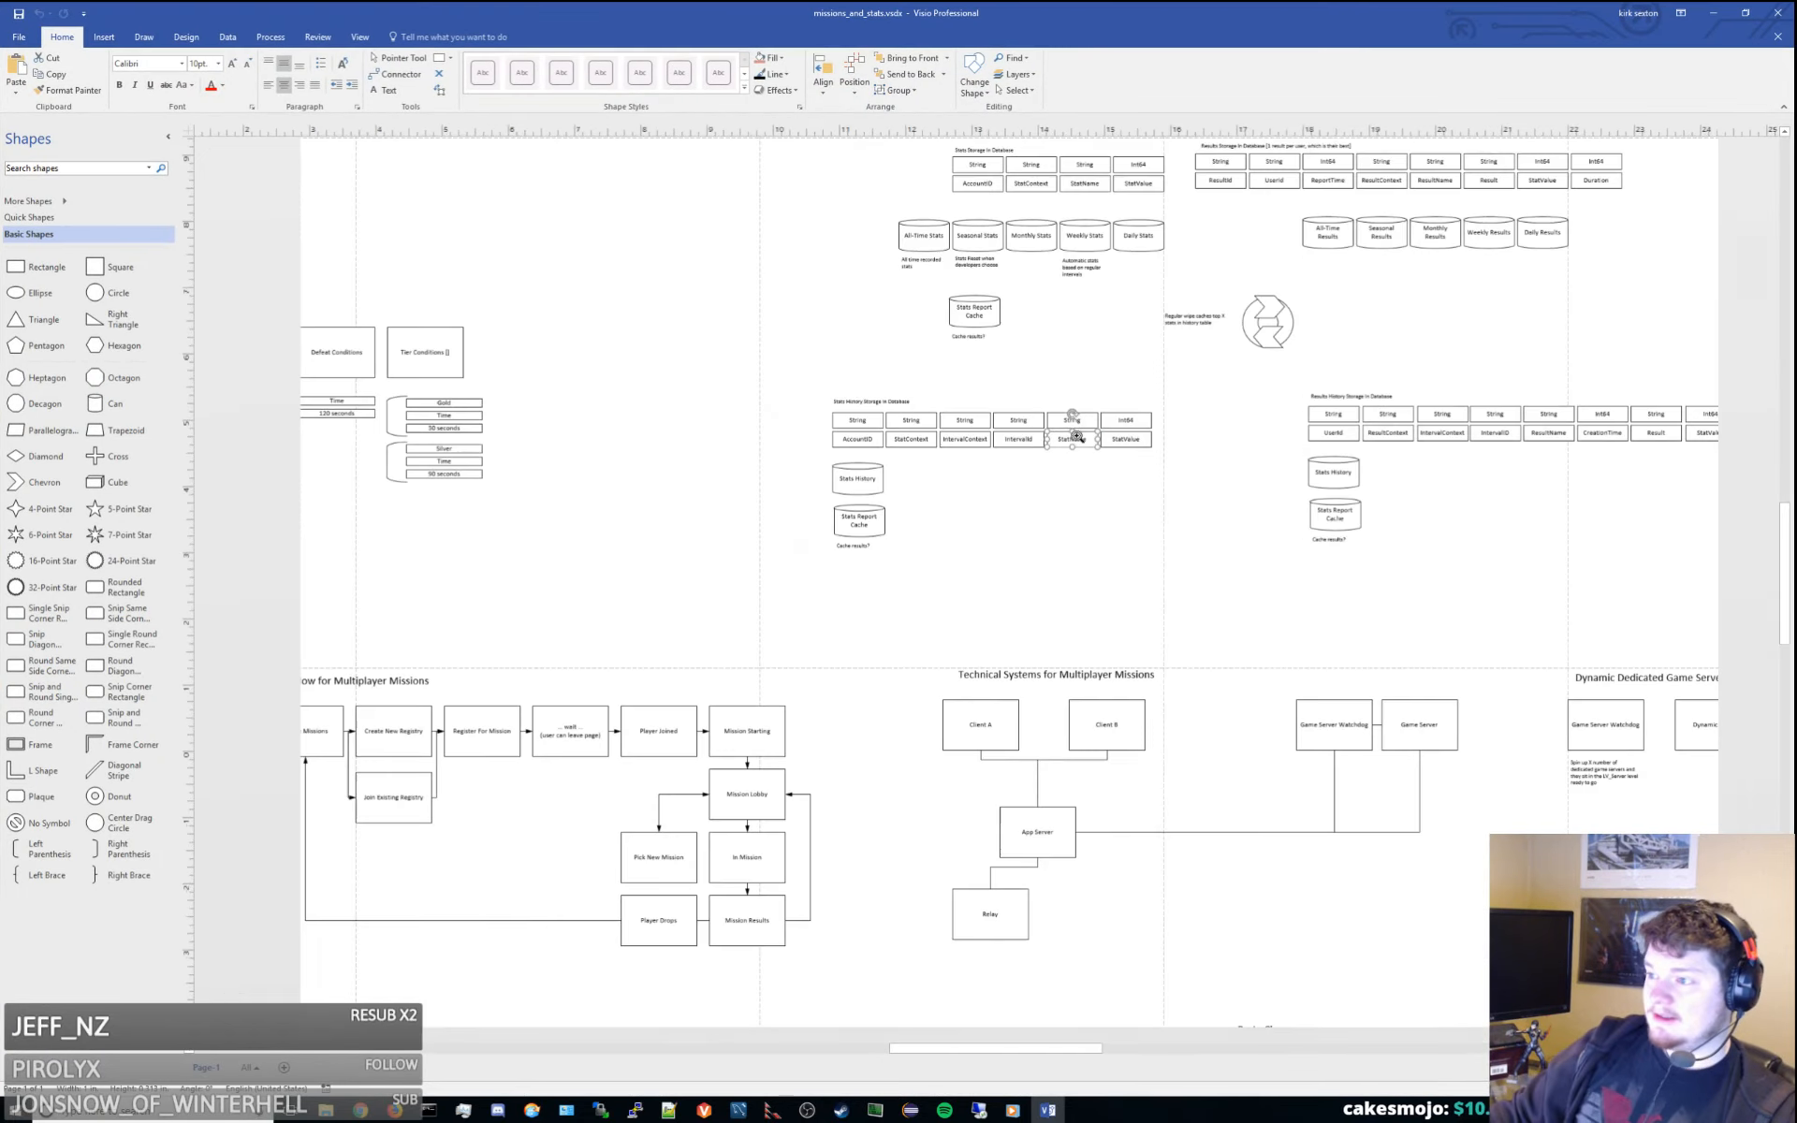
Paste a copy of the "Tier Conditions []" box into the empty page area beyond the results tables
left_click_drag(733, 249, 1375, 618)
left_click_drag(1159, 479, 1795, 806)
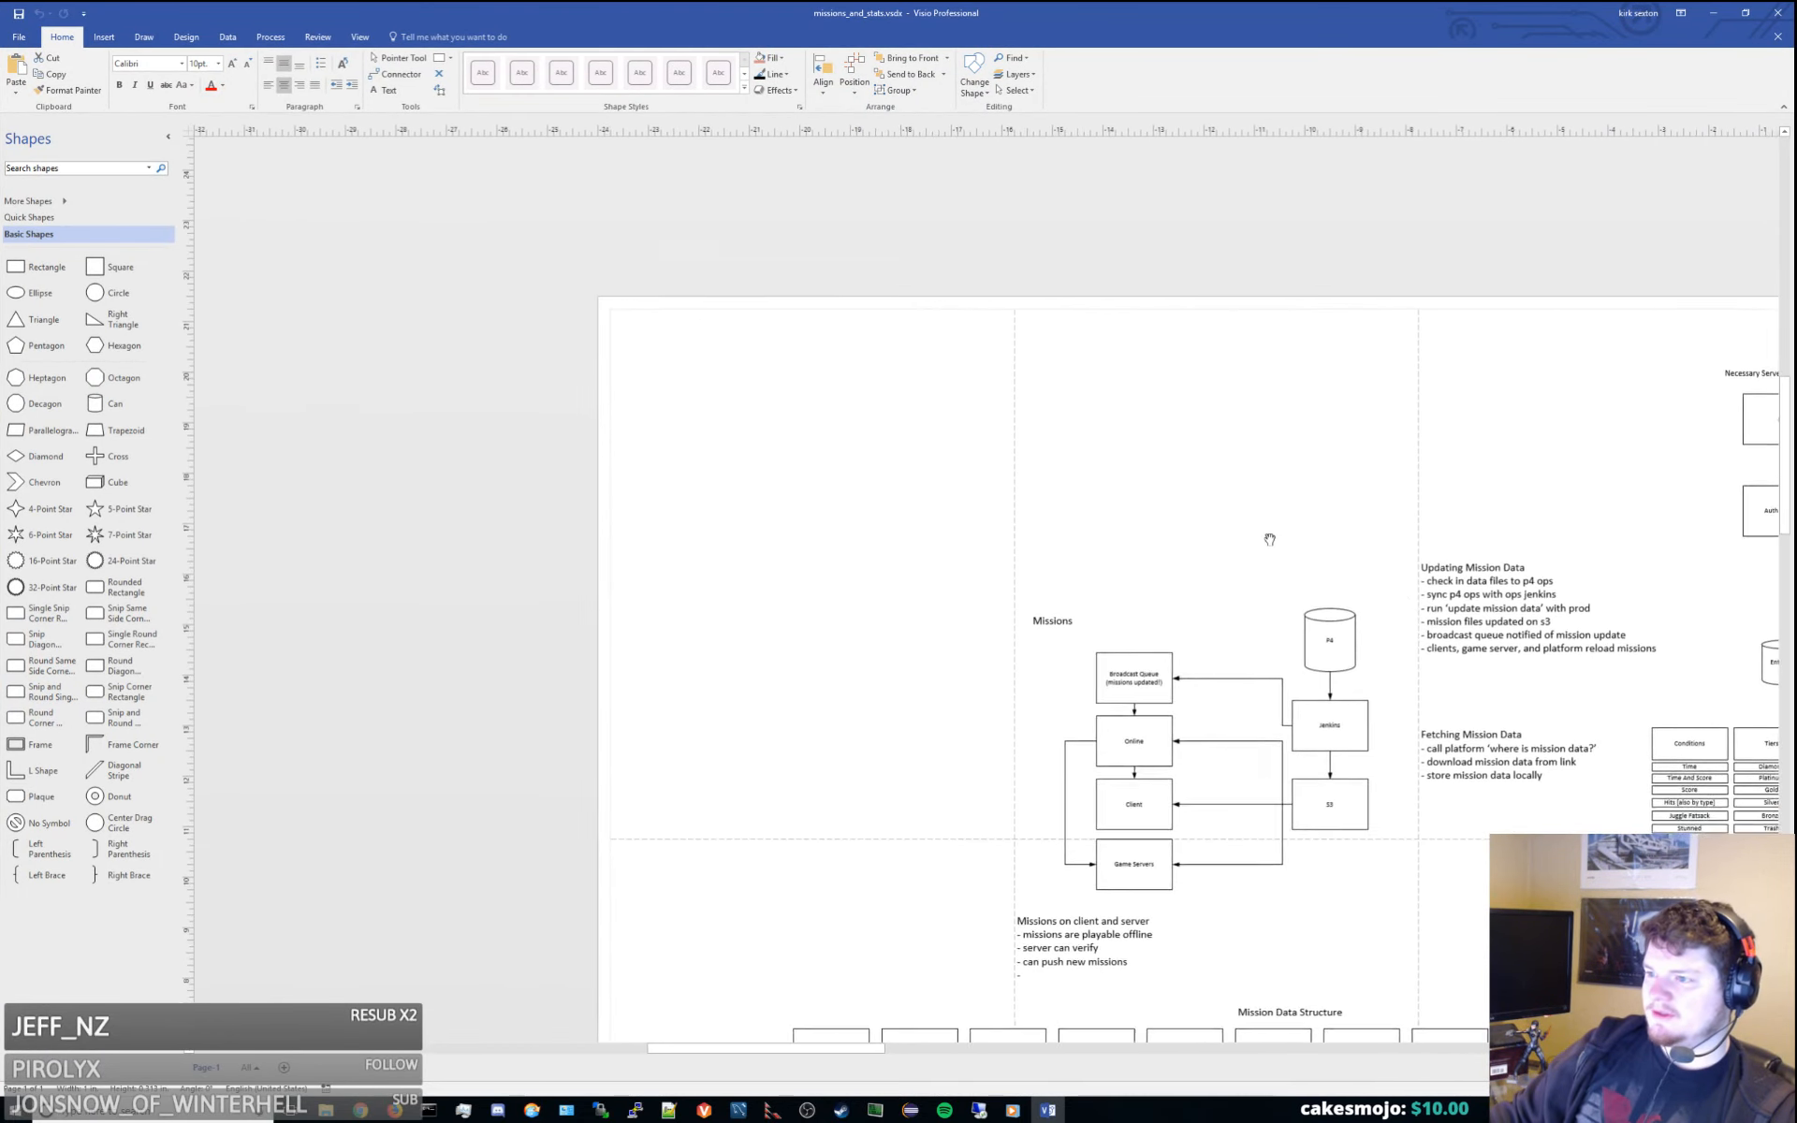
left_click_drag(1267, 537, 602, 184)
left_click(846, 415)
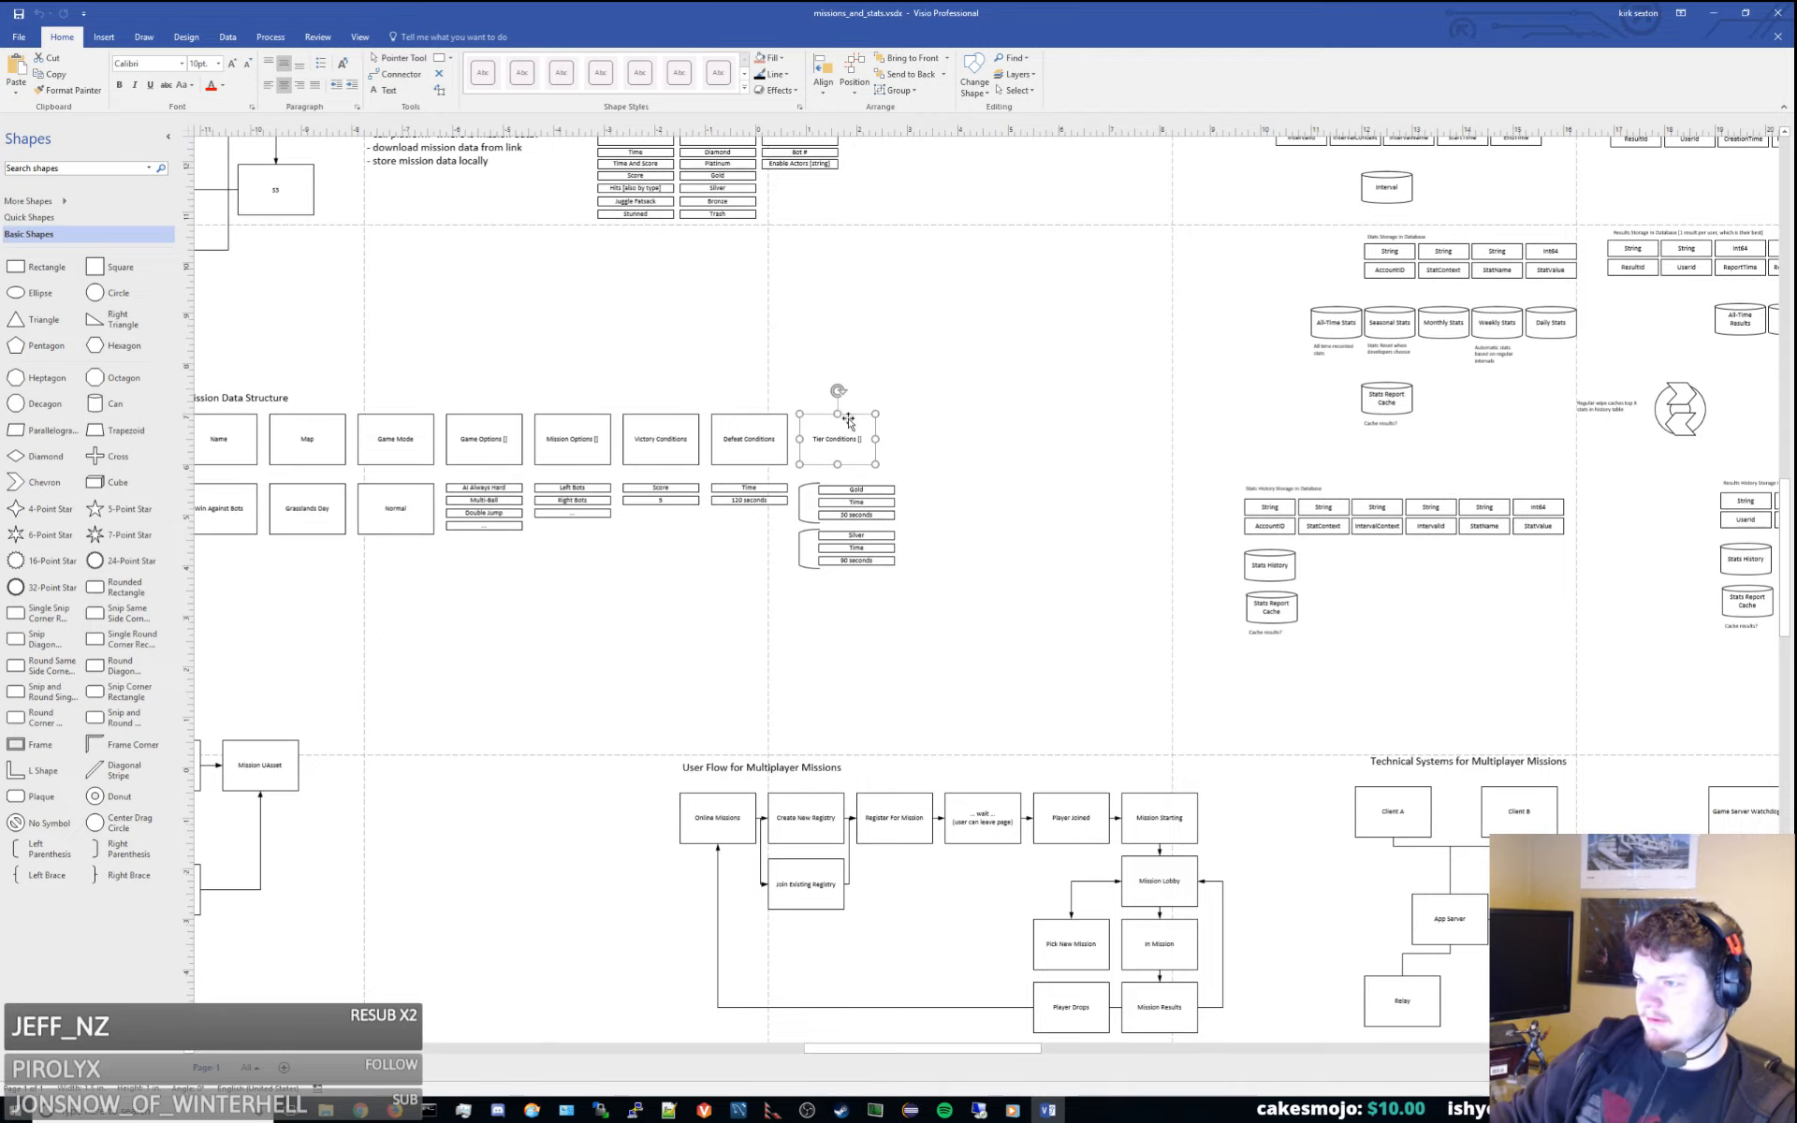
left_click_drag(536, 294, 168, 438)
left_click_drag(1103, 440, 482, 543)
left_click_drag(899, 461, 164, 378)
left_click_drag(1063, 385, 820, 586)
key("ctrl+v")
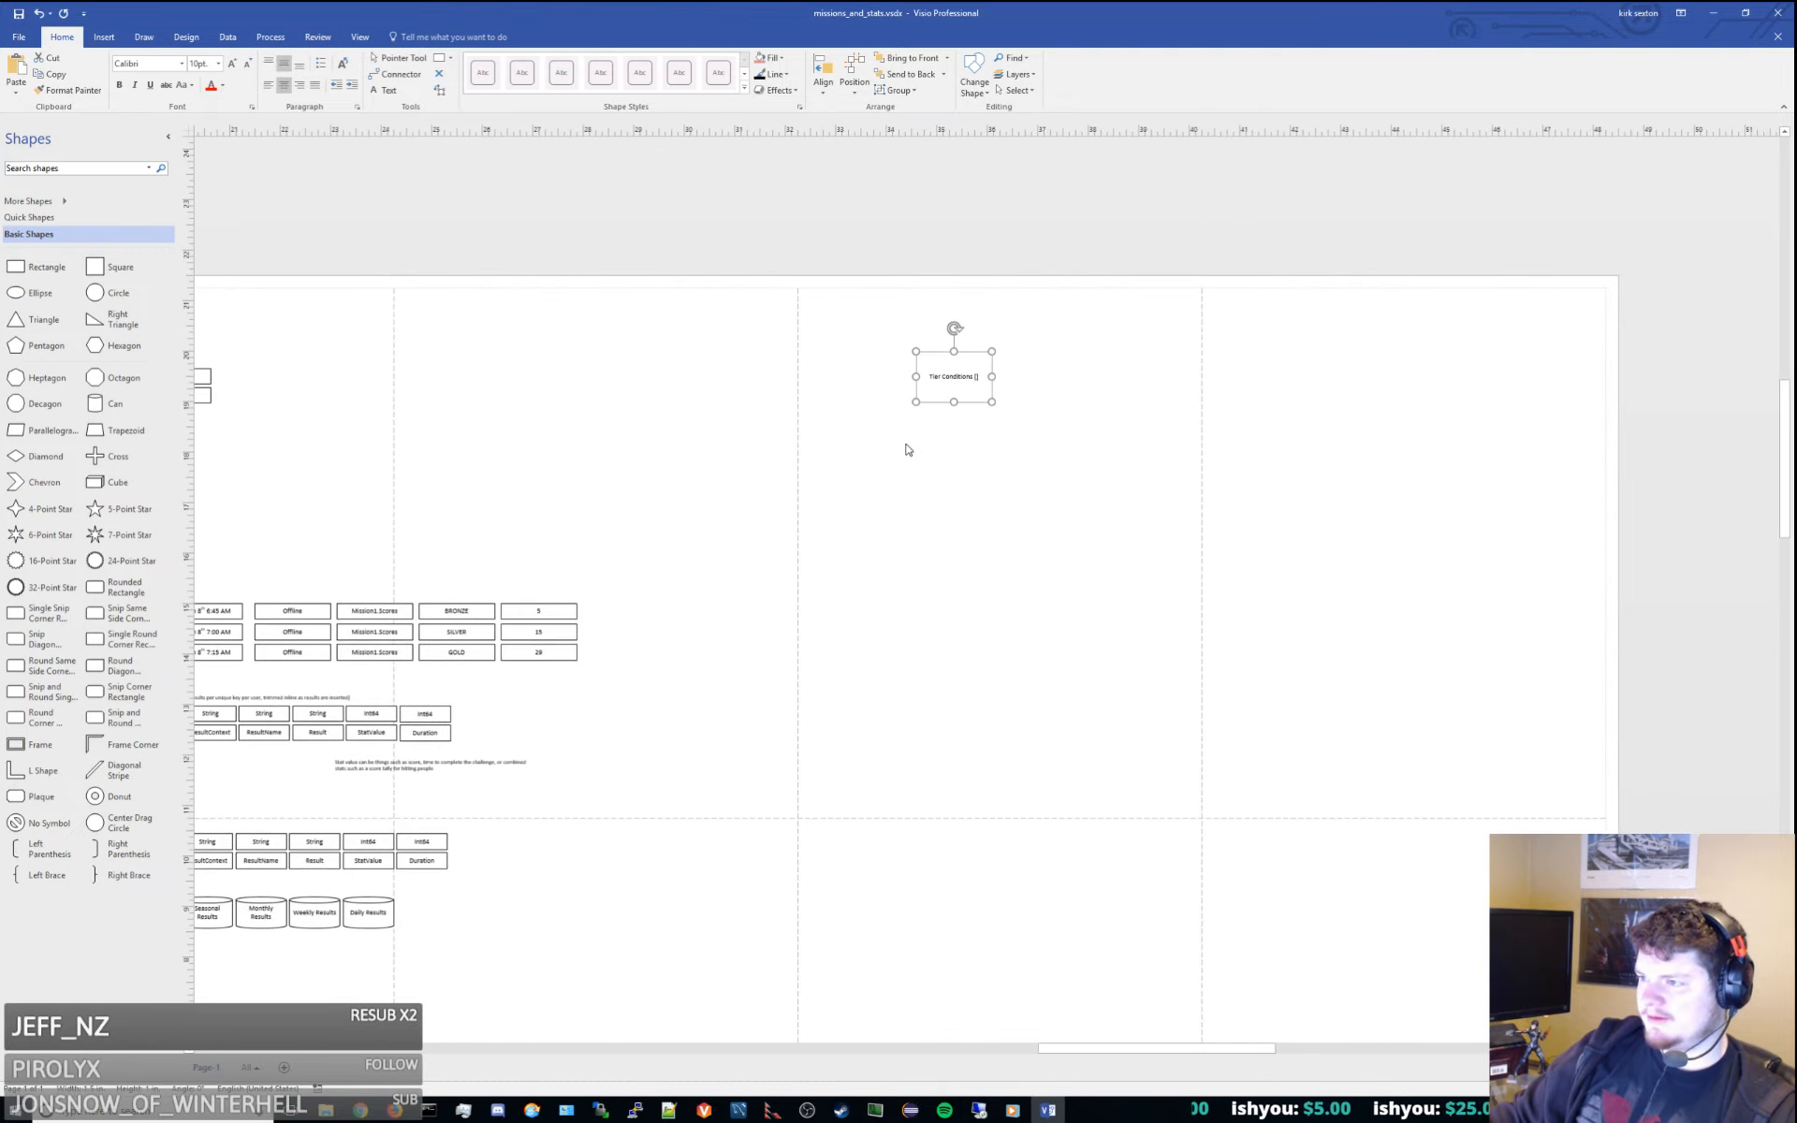
scroll(963, 389, "up", 3)
left_click_drag(948, 377, 733, 552)
left_click(545, 208)
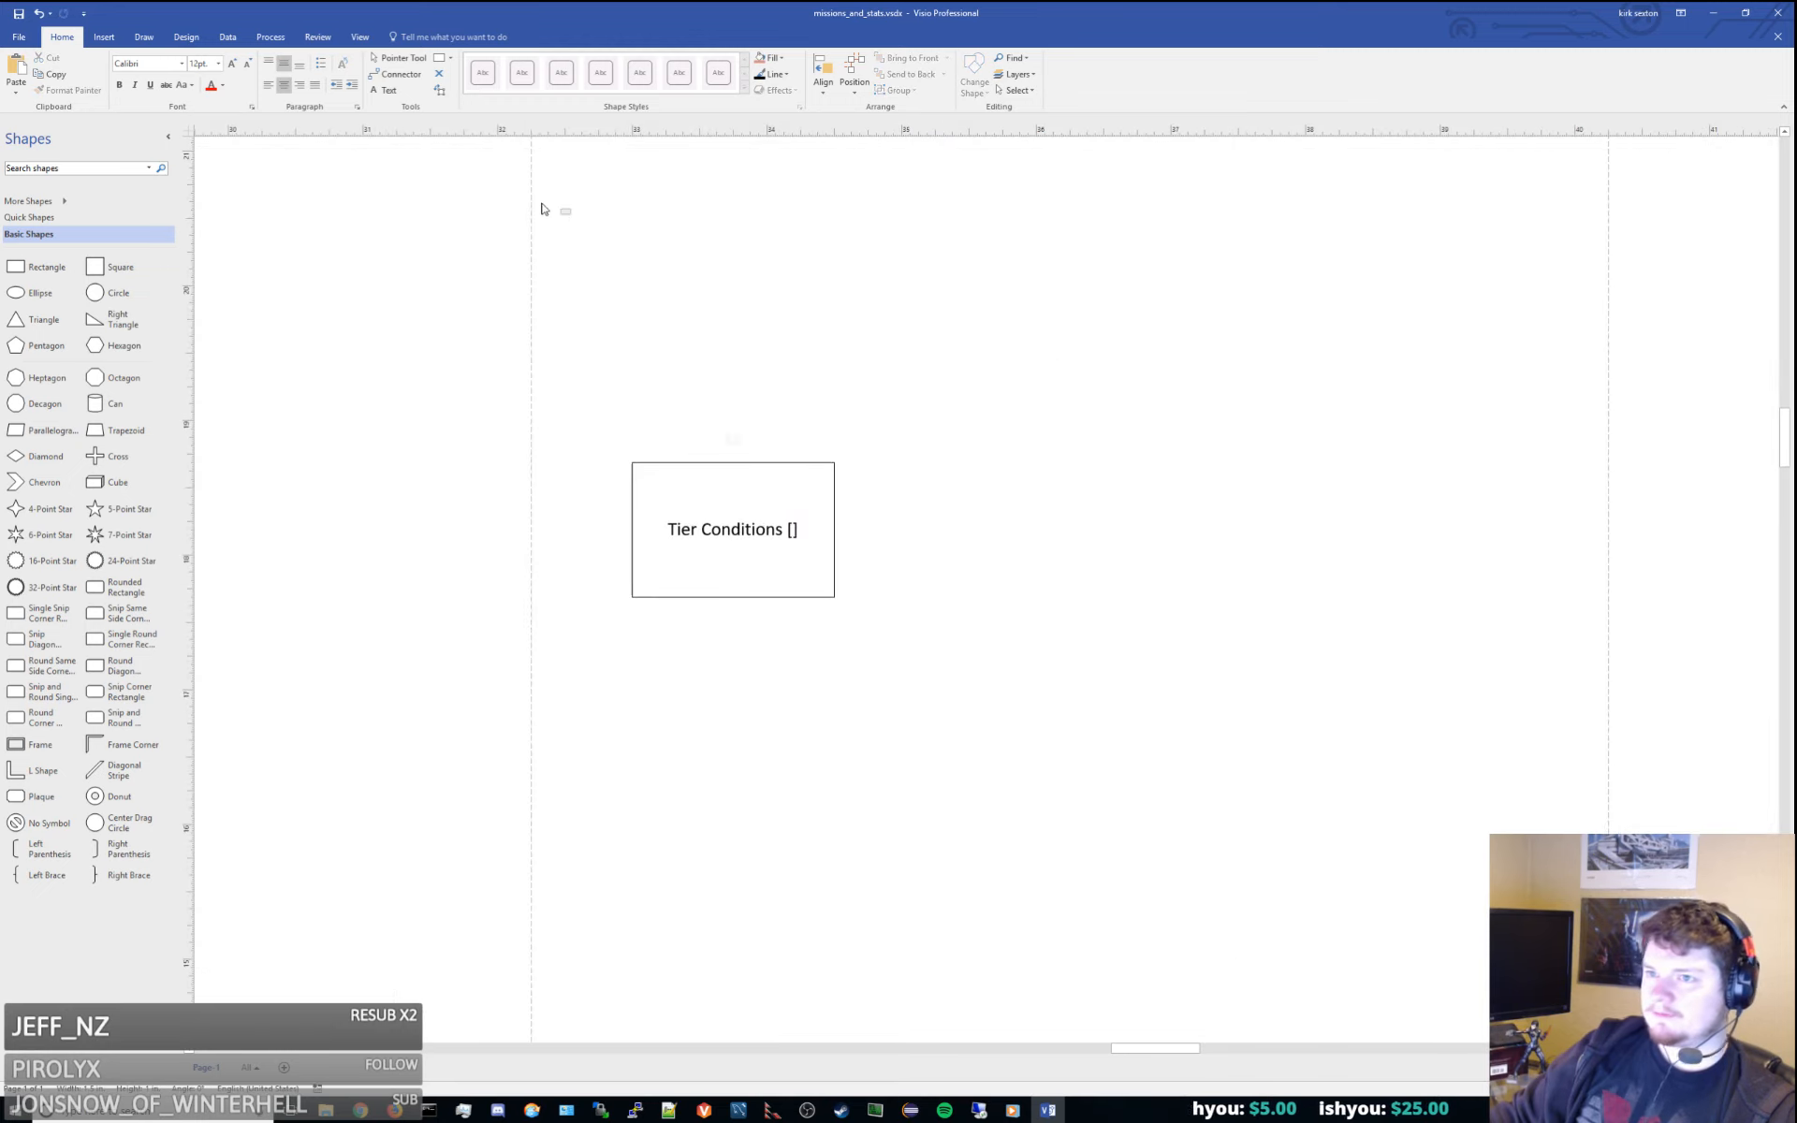
Add a text heading "STAT TYPES" above the pasted Tier Conditions box
left_click(383, 89)
left_click_drag(514, 217, 799, 258)
type("STATS")
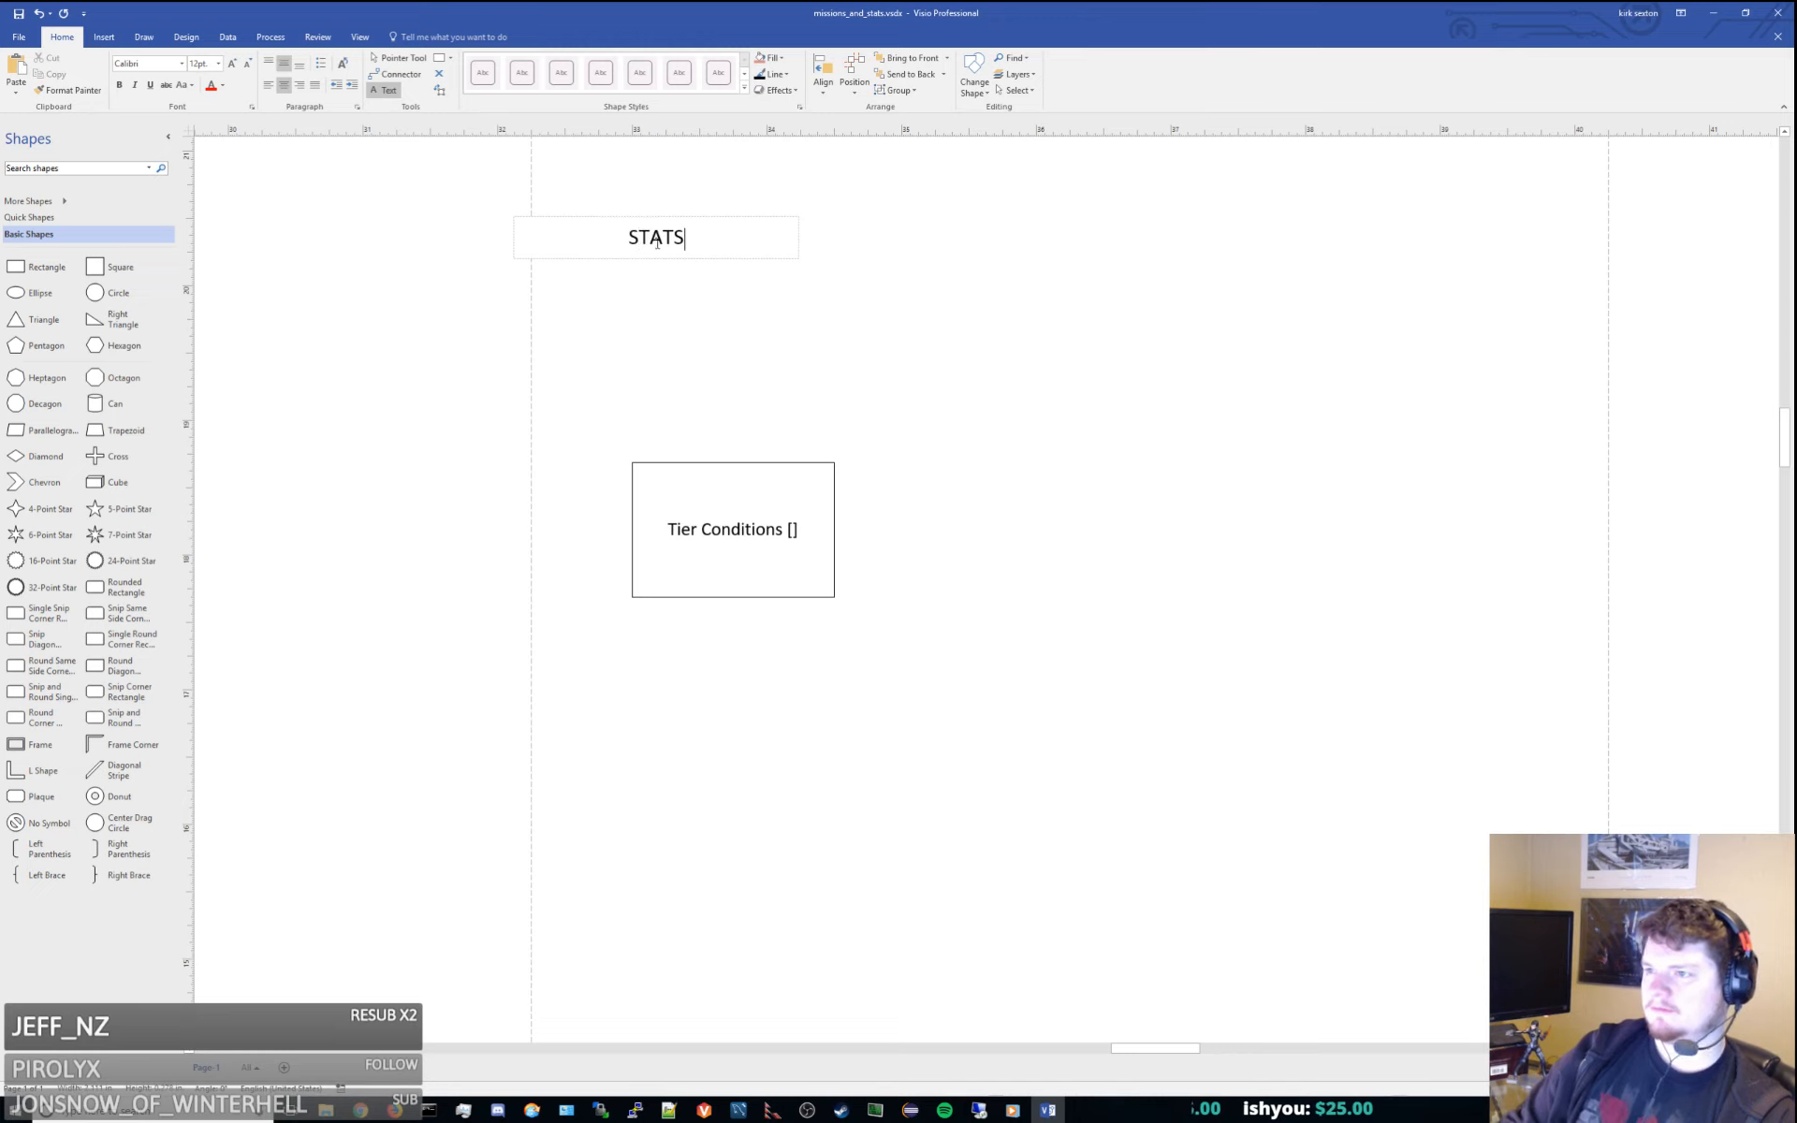
key("BackSpace")
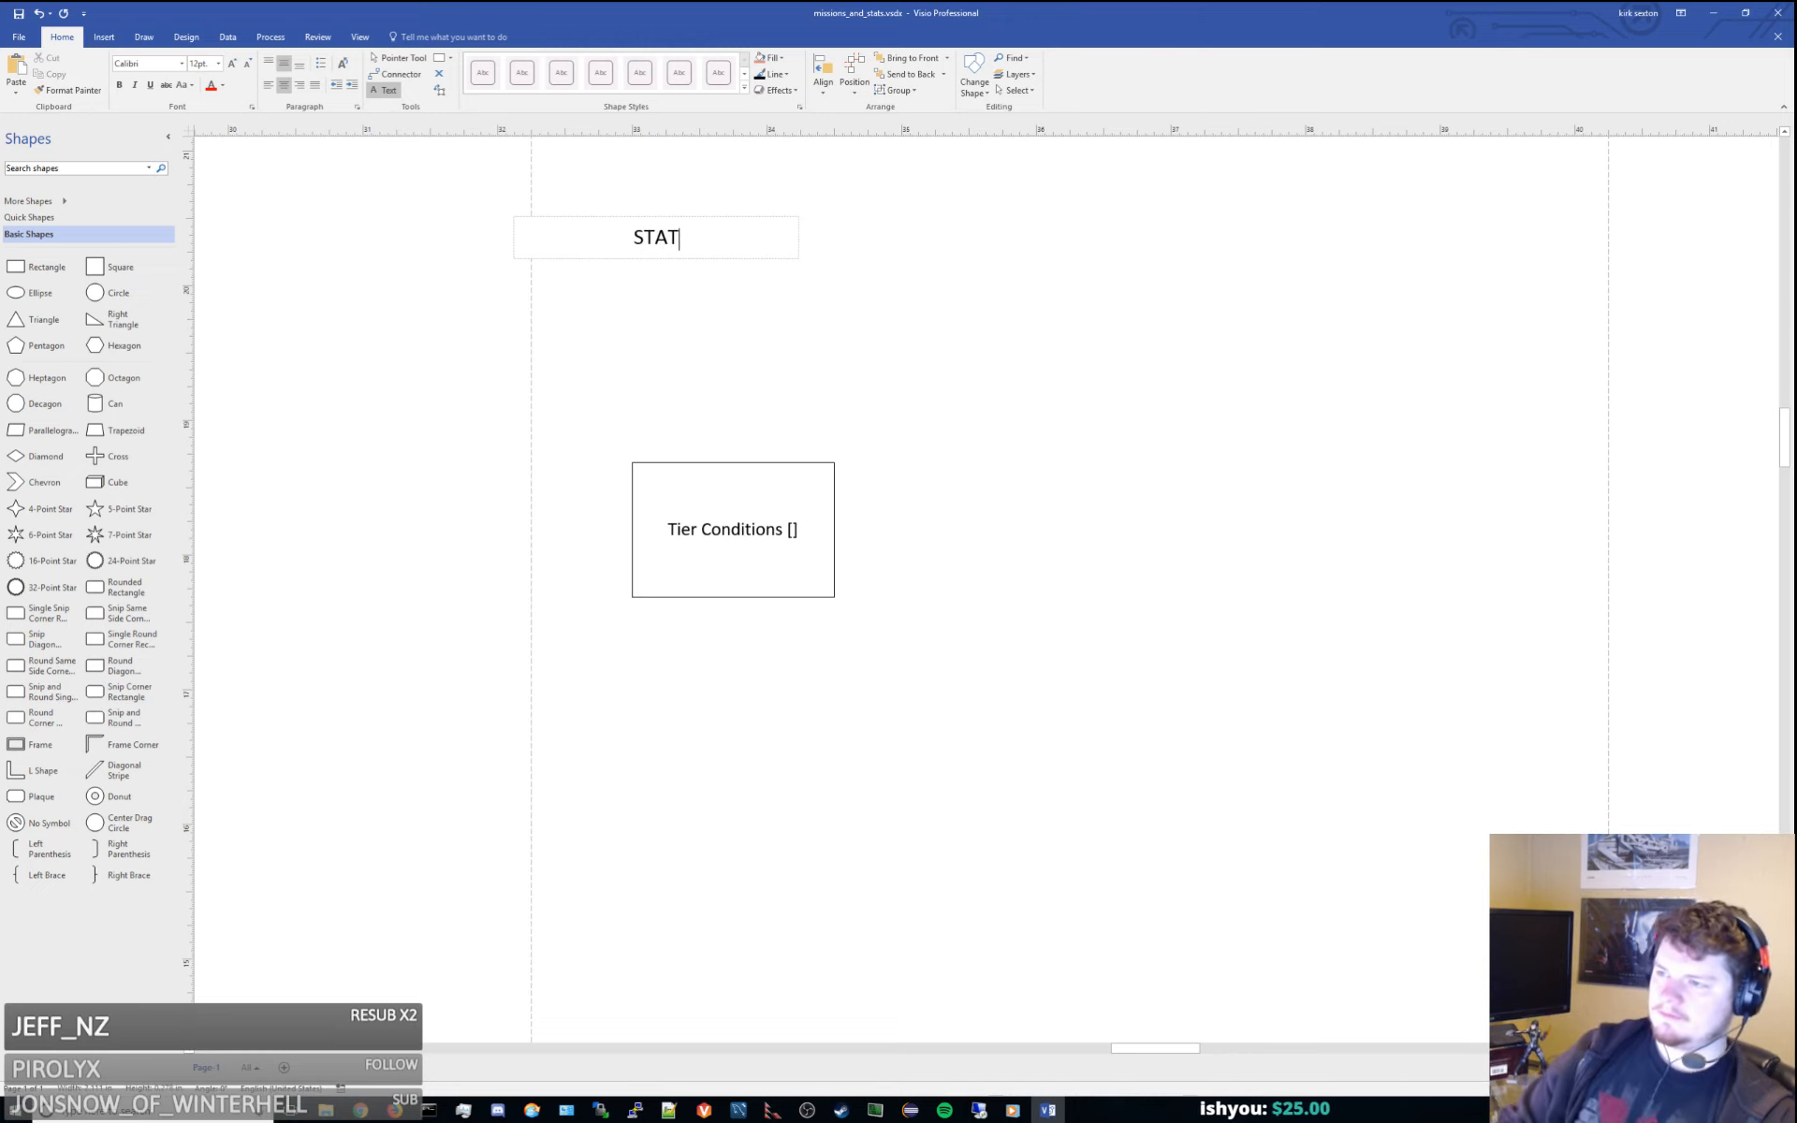
type("TYPES")
left_click(403, 59)
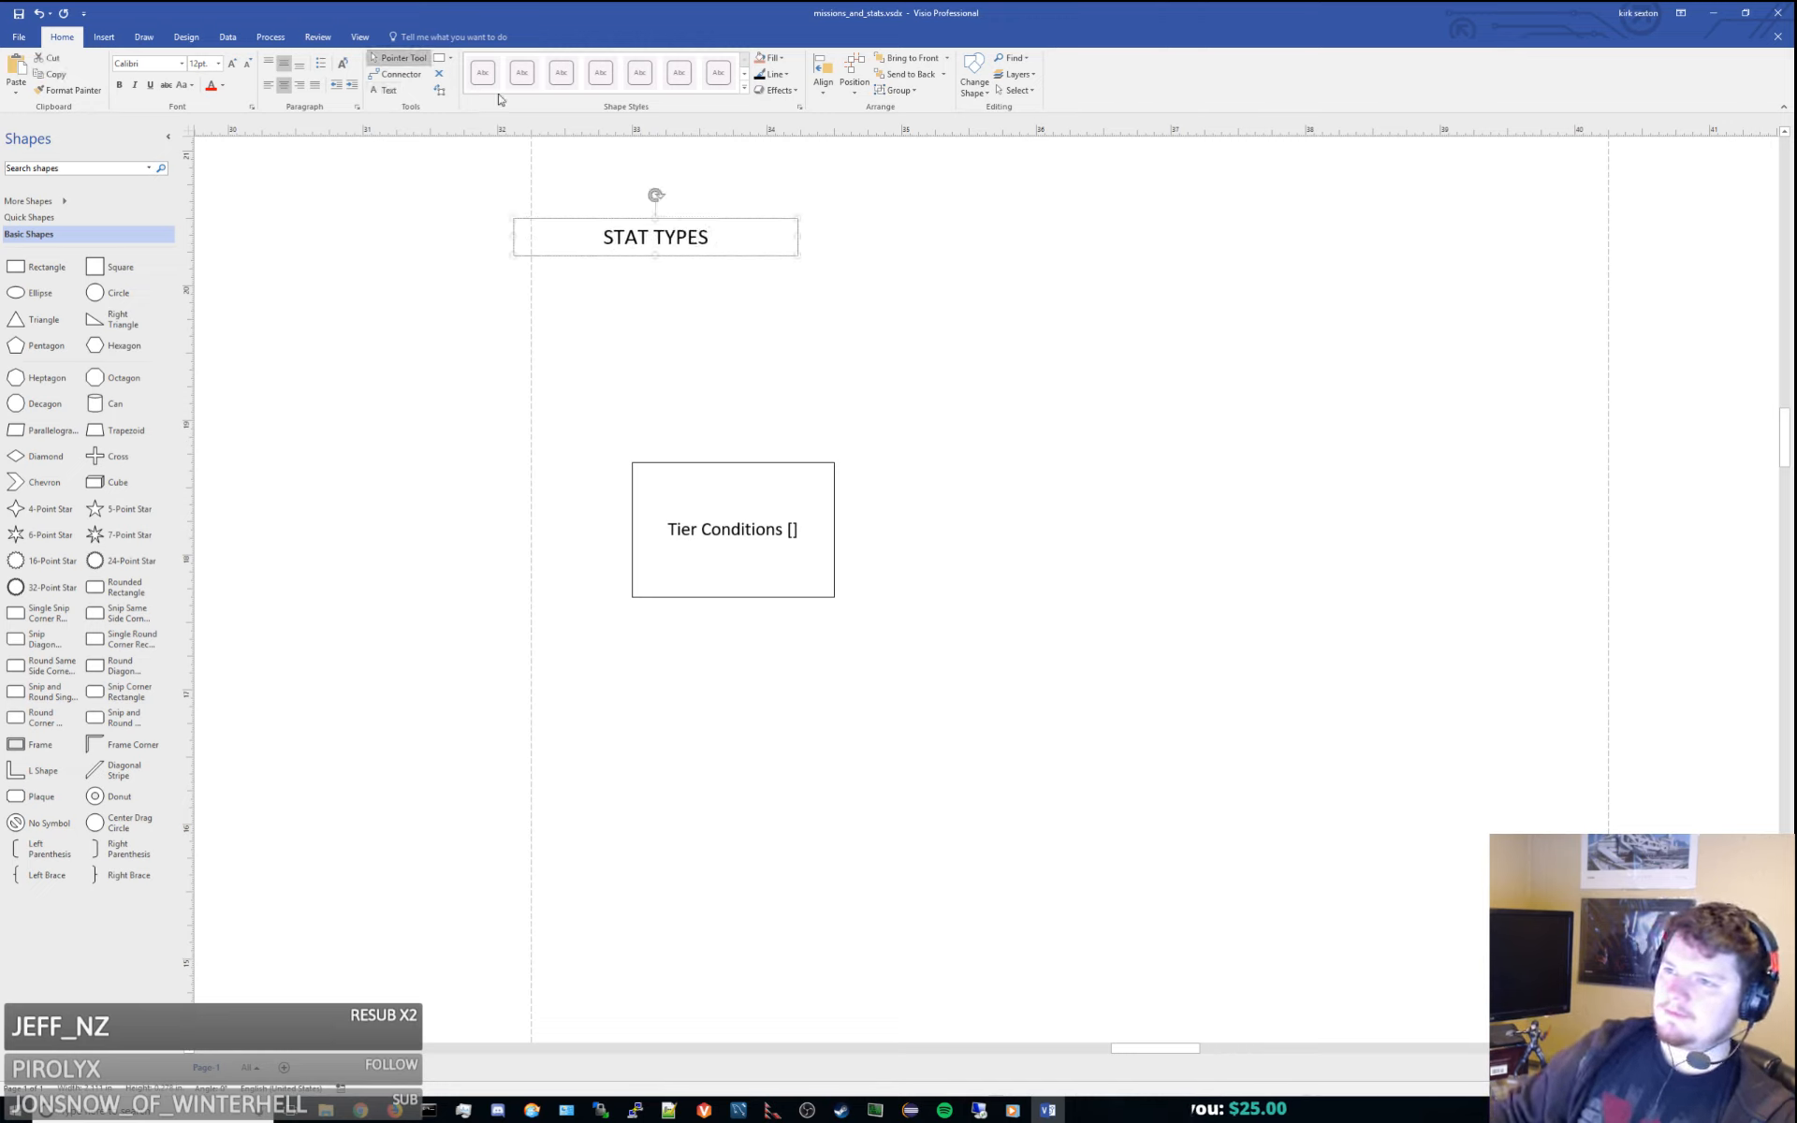
Move the STAT TYPES heading higher, then flatten the Tier Conditions box to a single-line row and place it beneath the heading
left_click(621, 234)
left_click(642, 237)
left_click_drag(643, 236, 661, 180)
left_click(823, 509)
left_click_drag(822, 510, 678, 297)
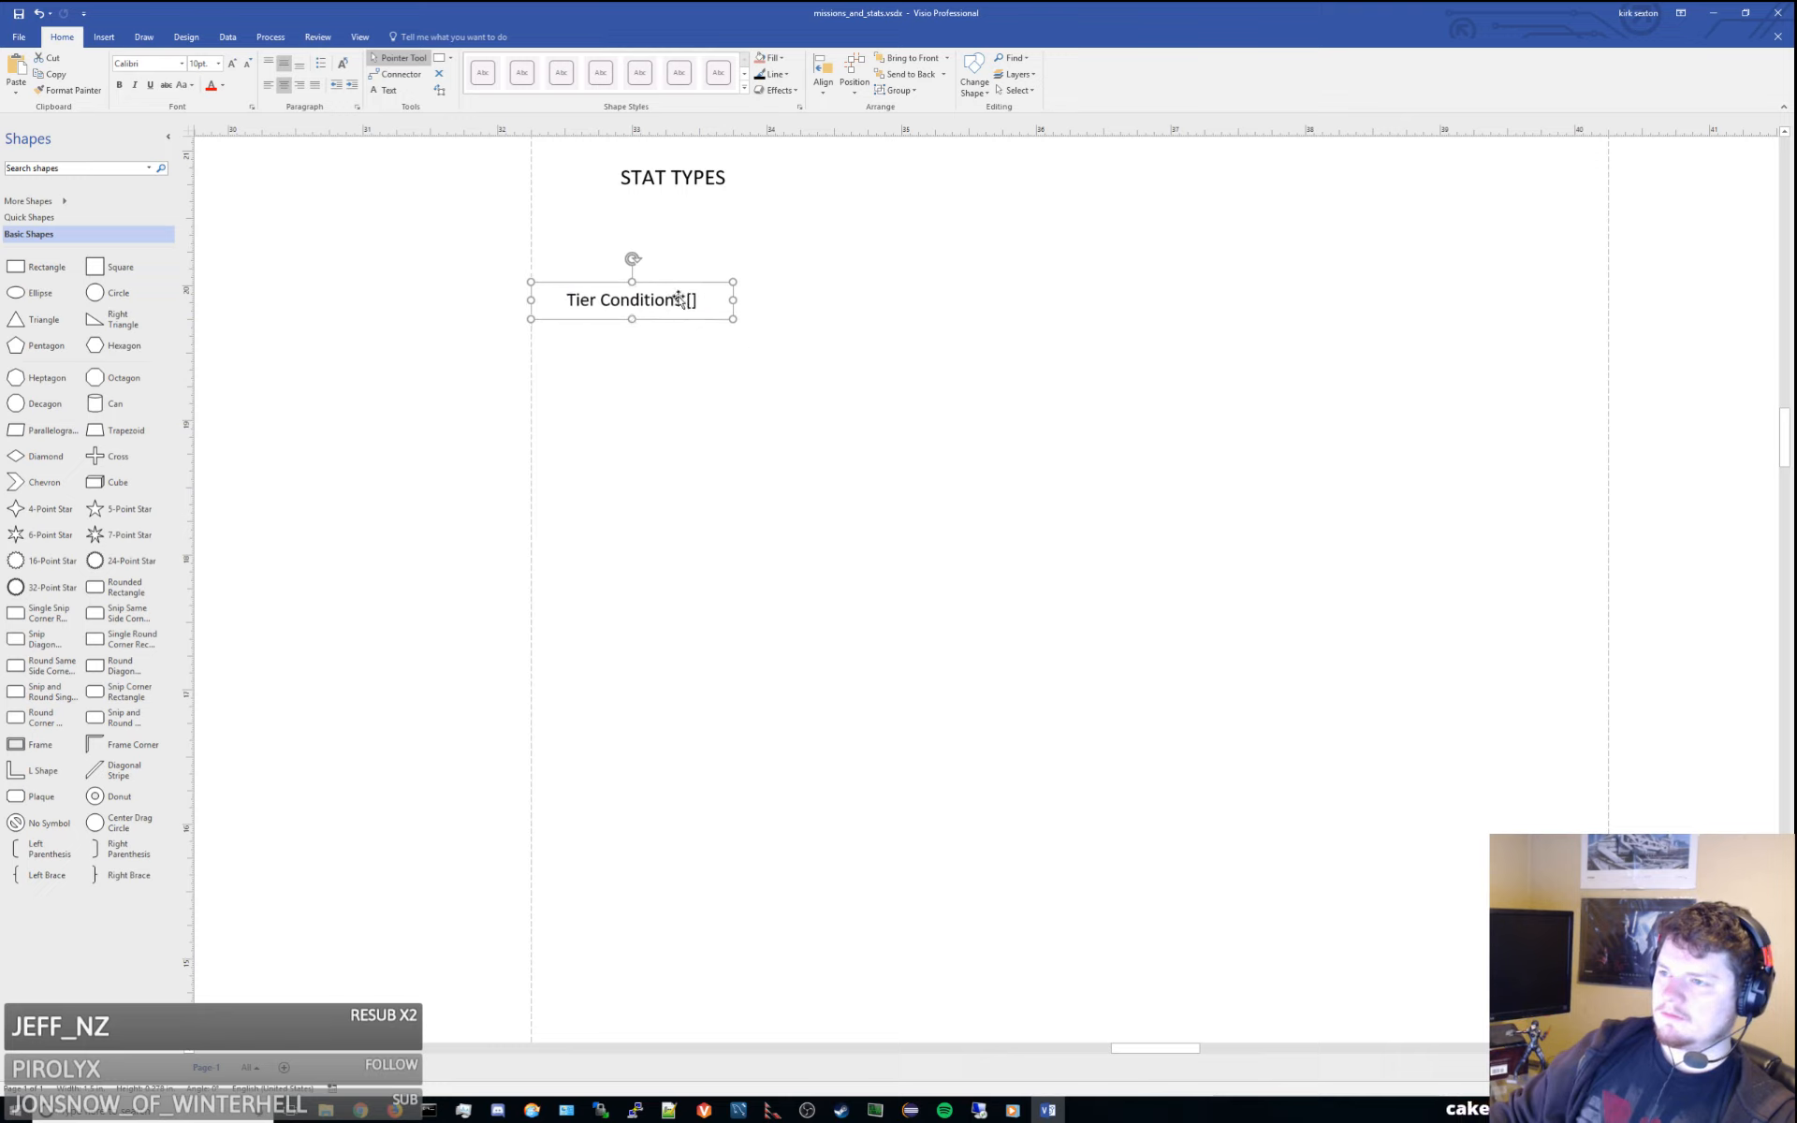
left_click(706, 345)
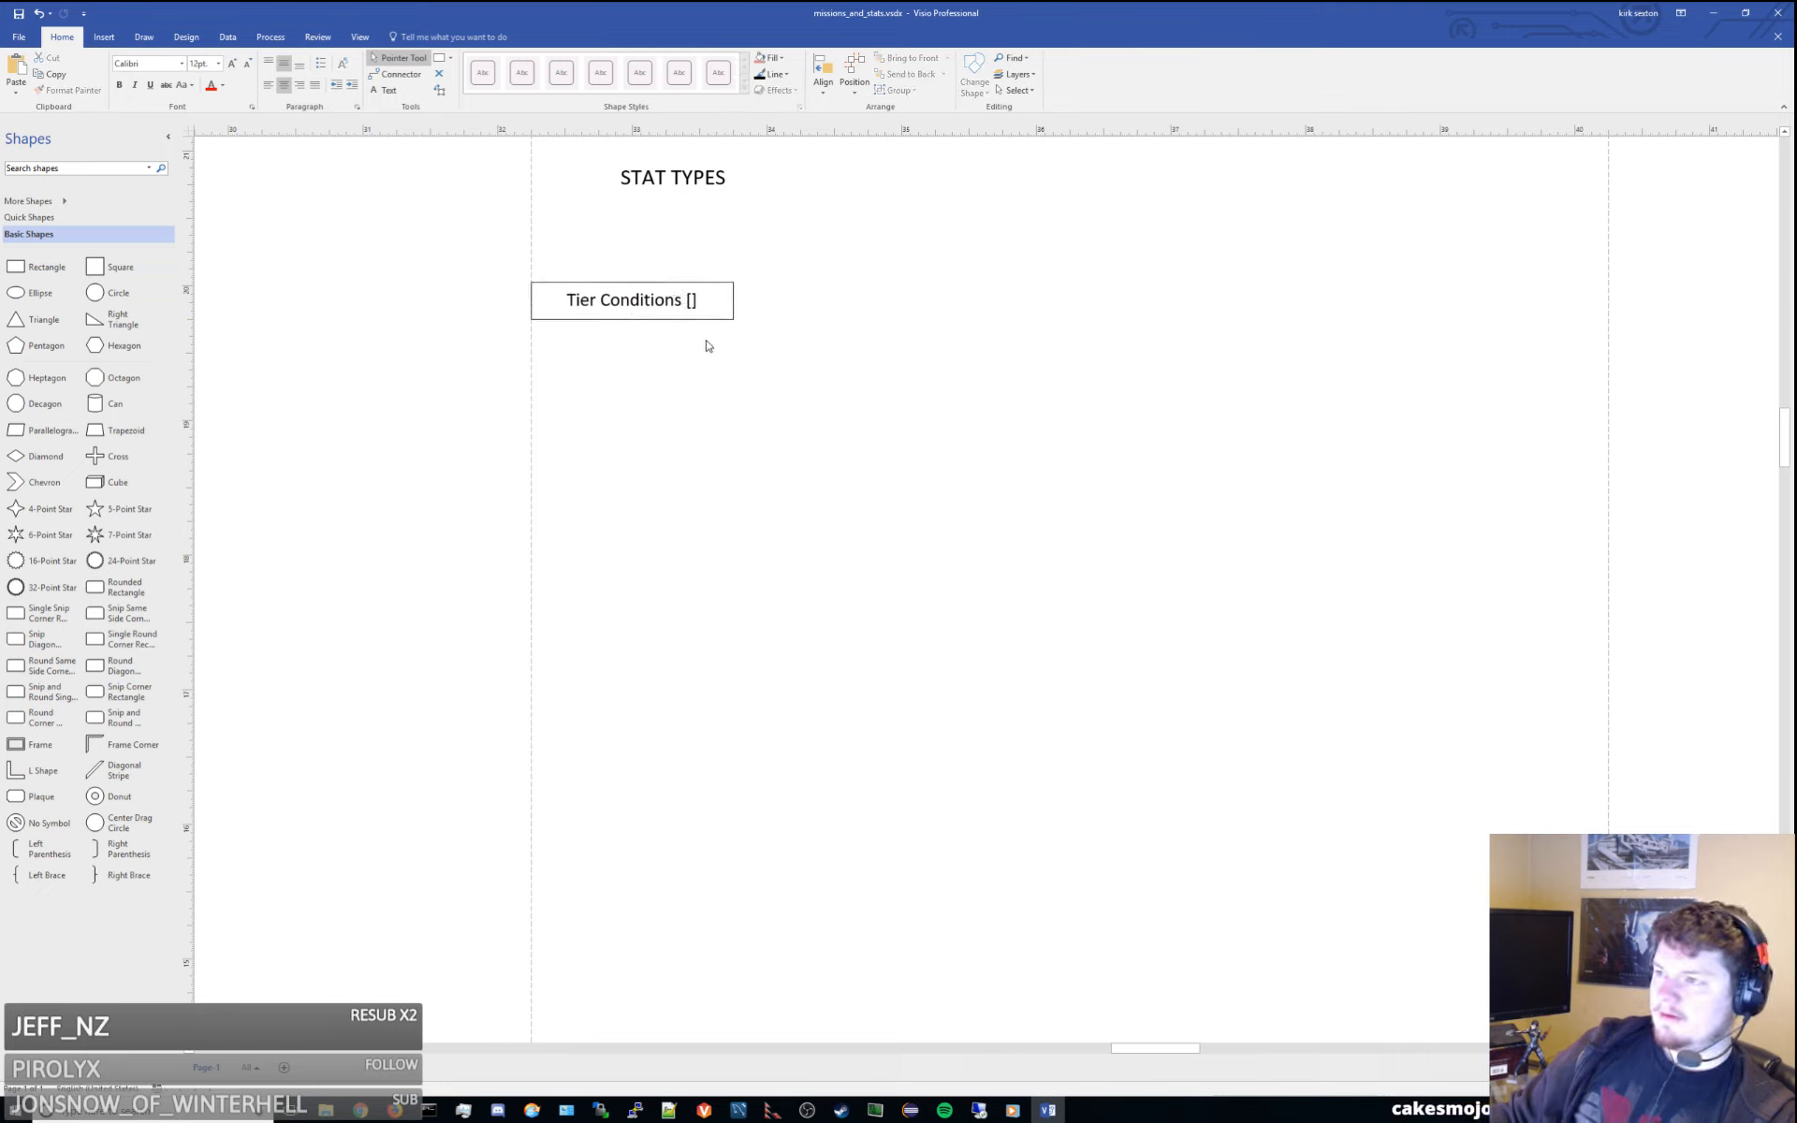
Relabel the Tier Conditions box under the STAT TYPES heading as "Wins"
double_click(674, 300)
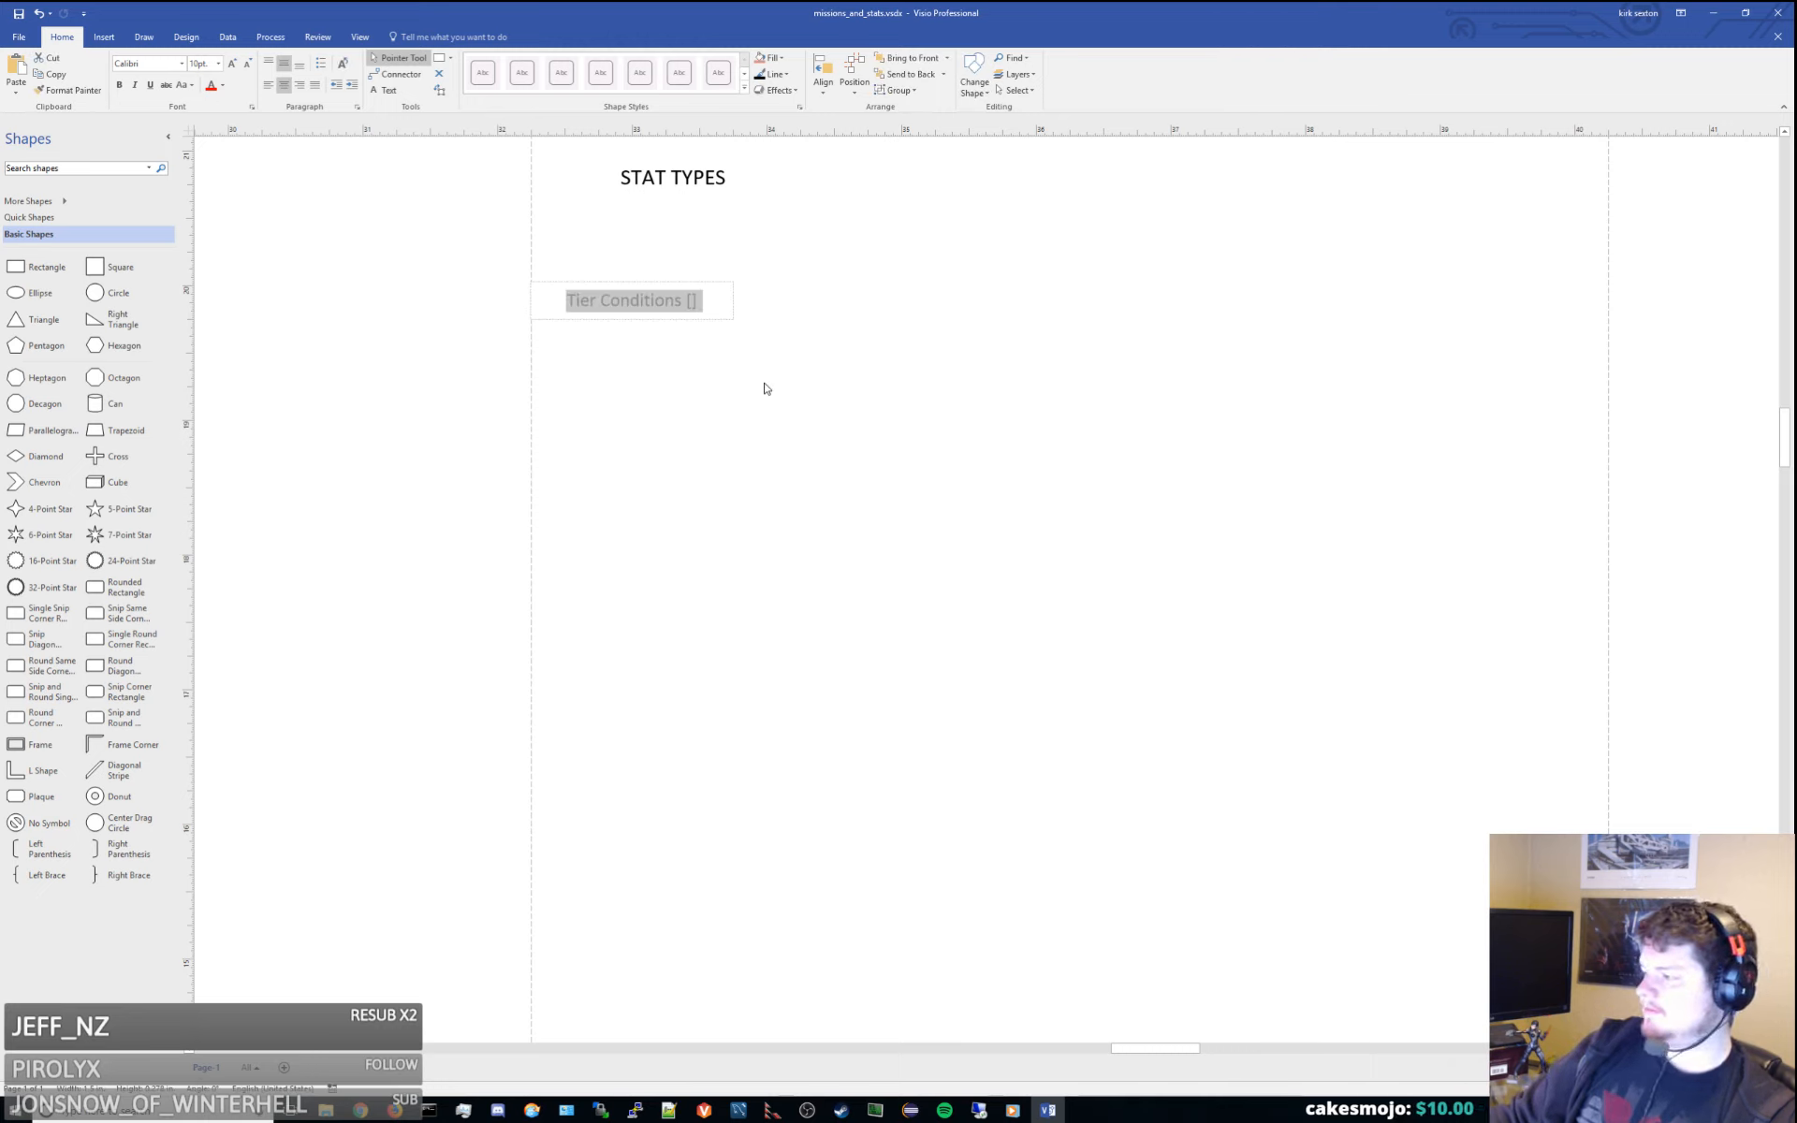
type("Wins")
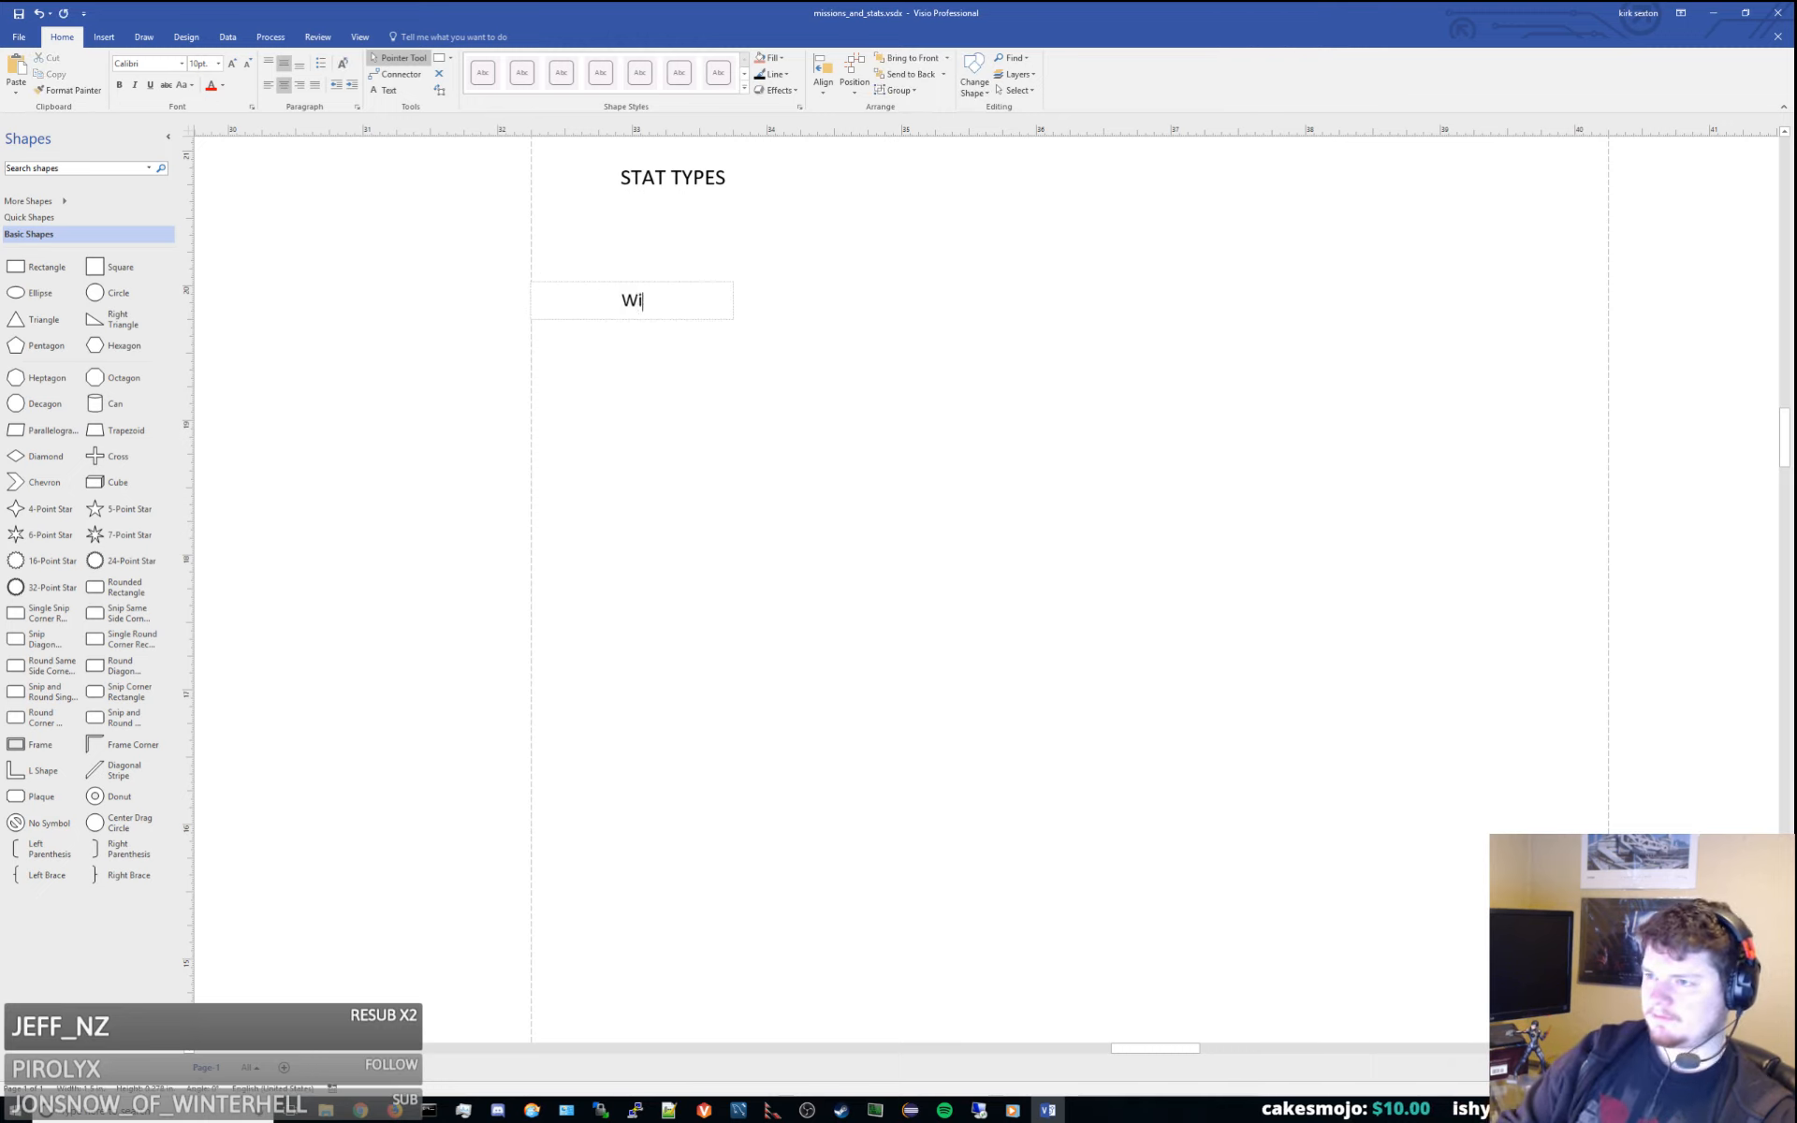
left_click(704, 319)
Place a copy of the Wins box directly below it and label the copy "Losses"
key("ctrl+c")
key("ctrl+v")
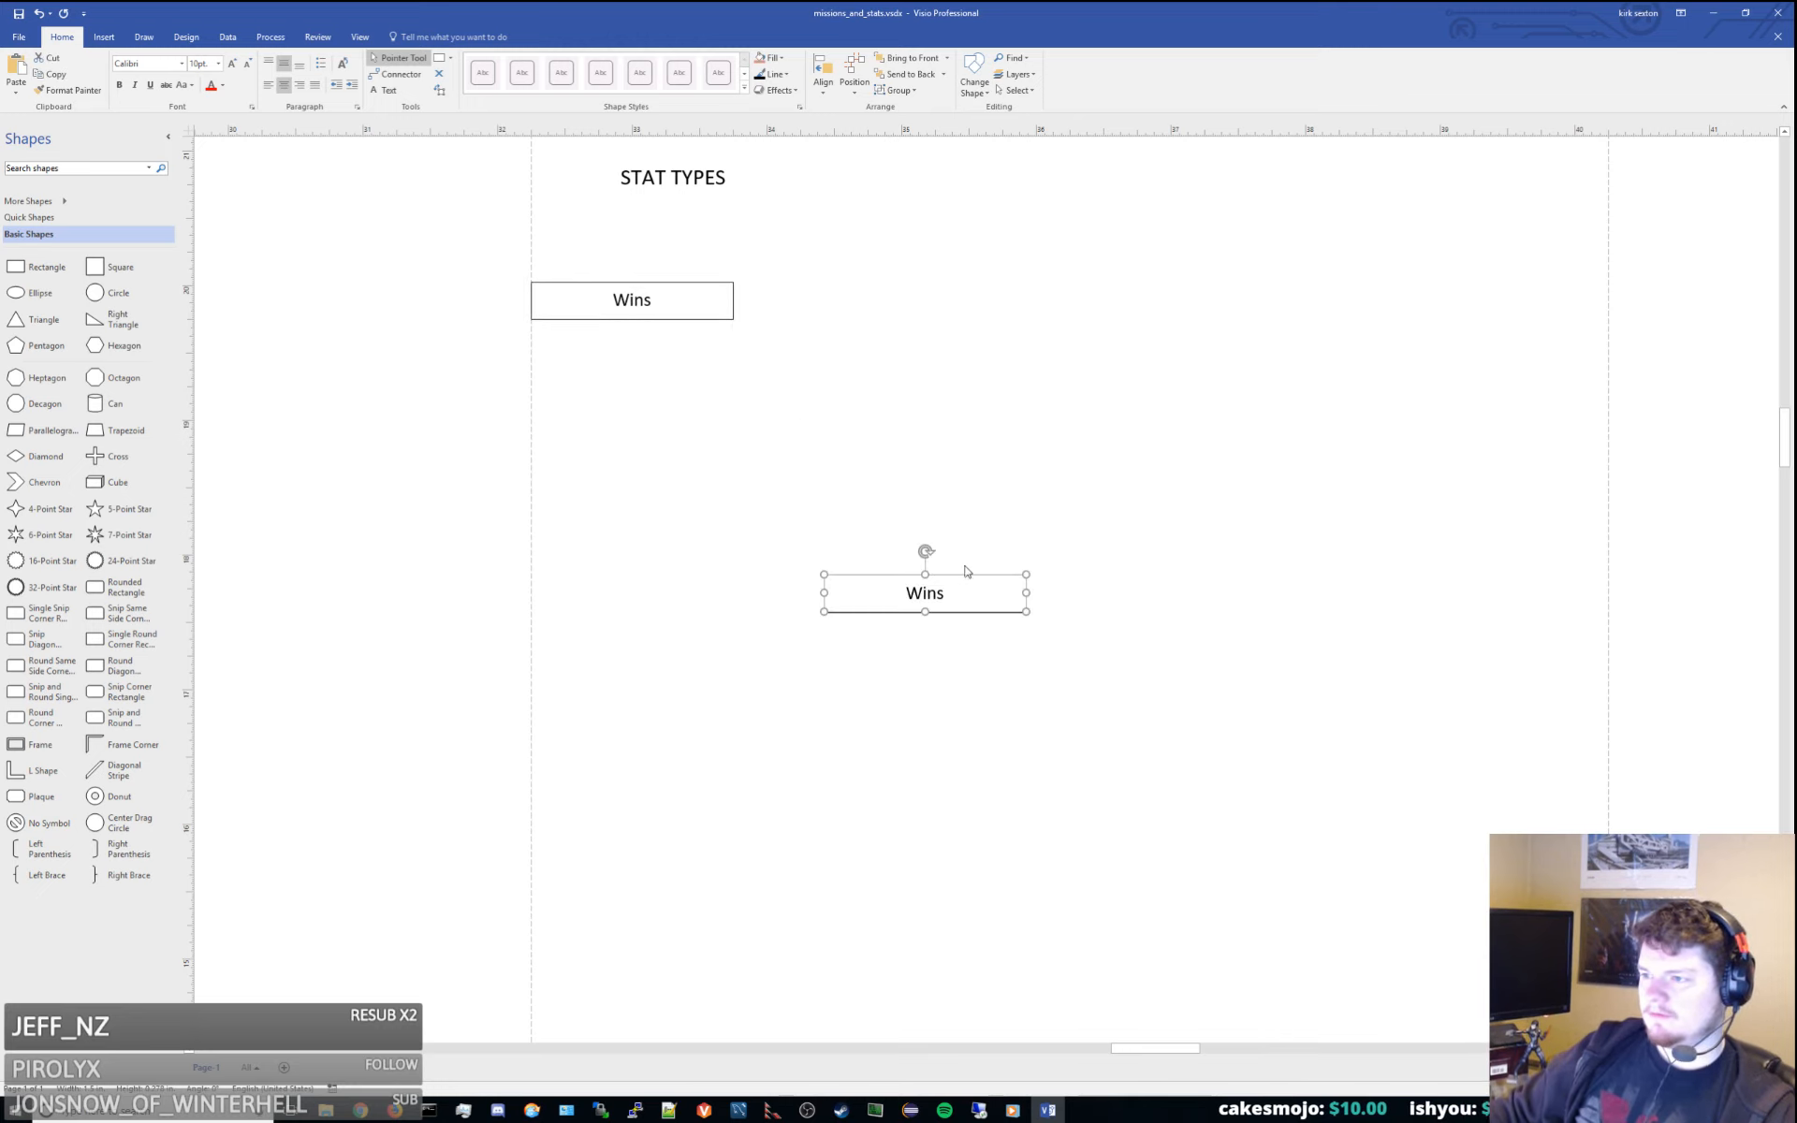
left_click_drag(973, 607, 686, 352)
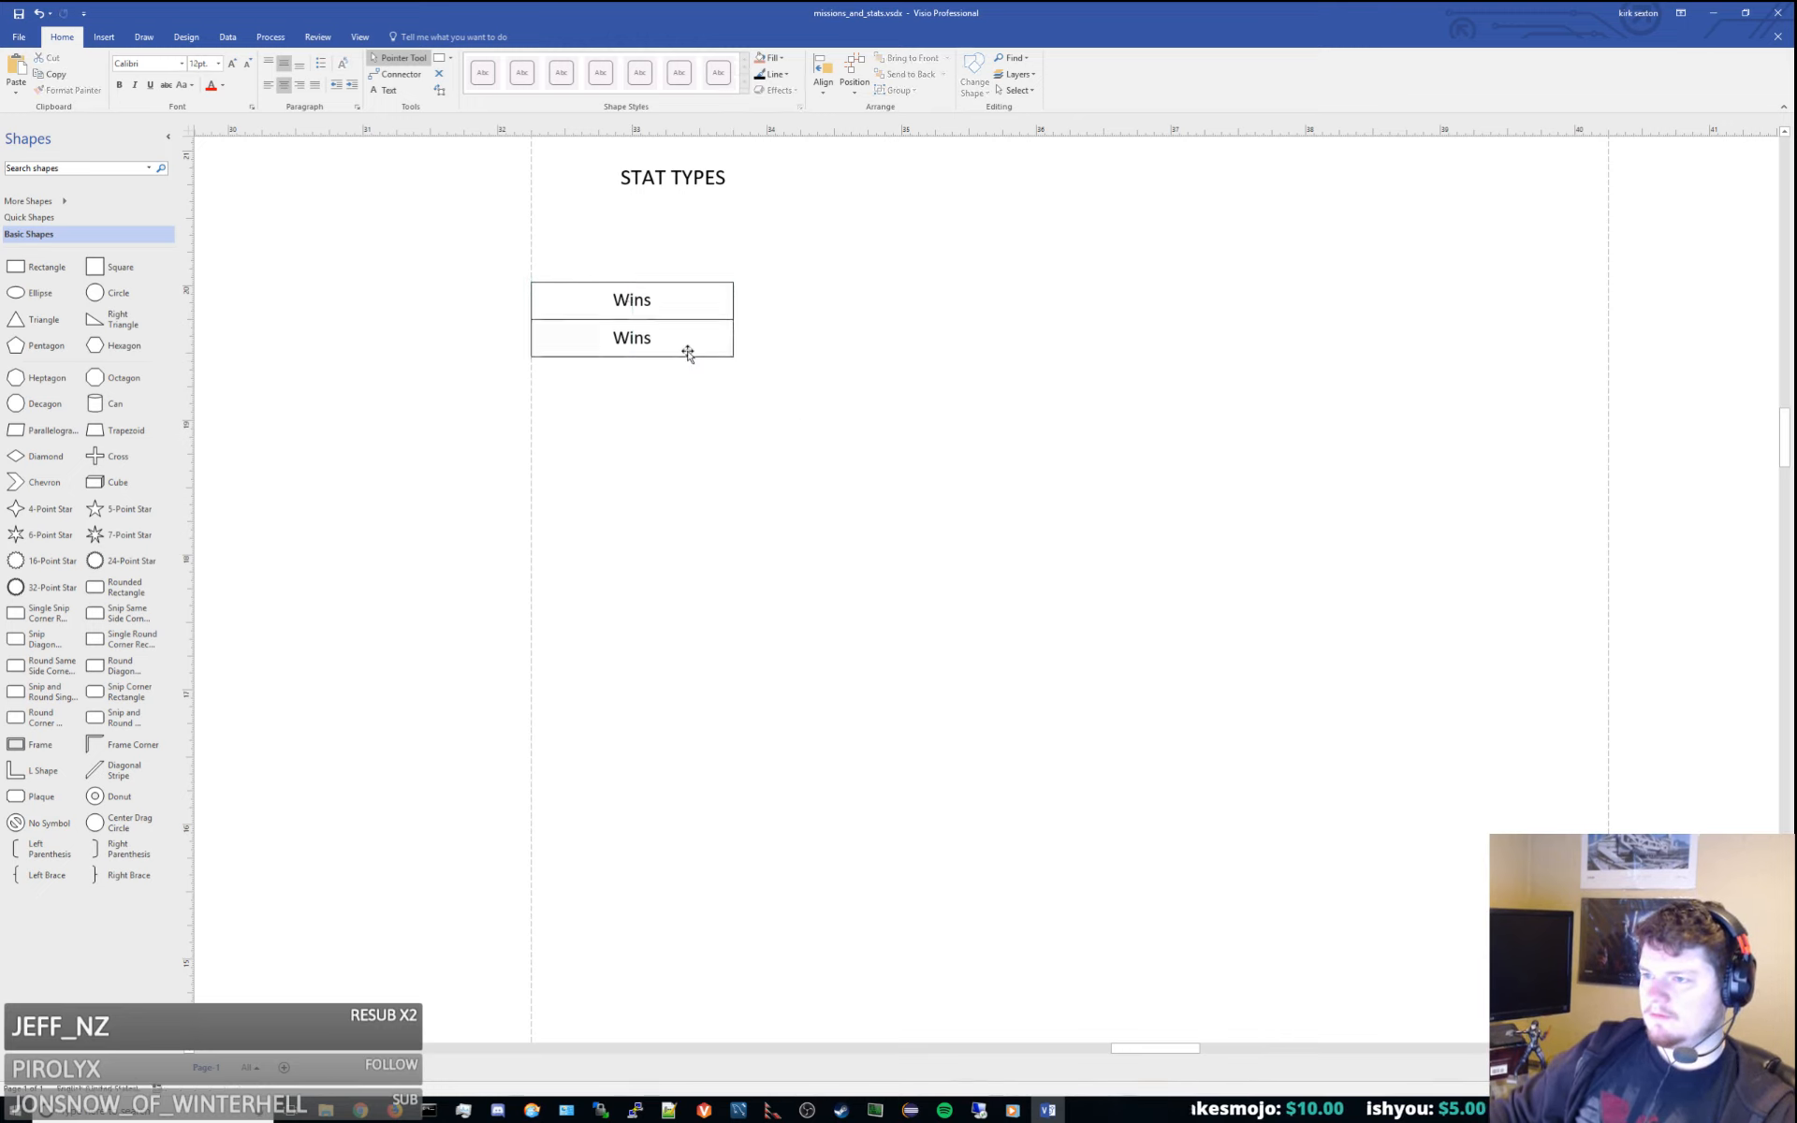
double_click(686, 353)
type("Losses")
left_click(693, 329)
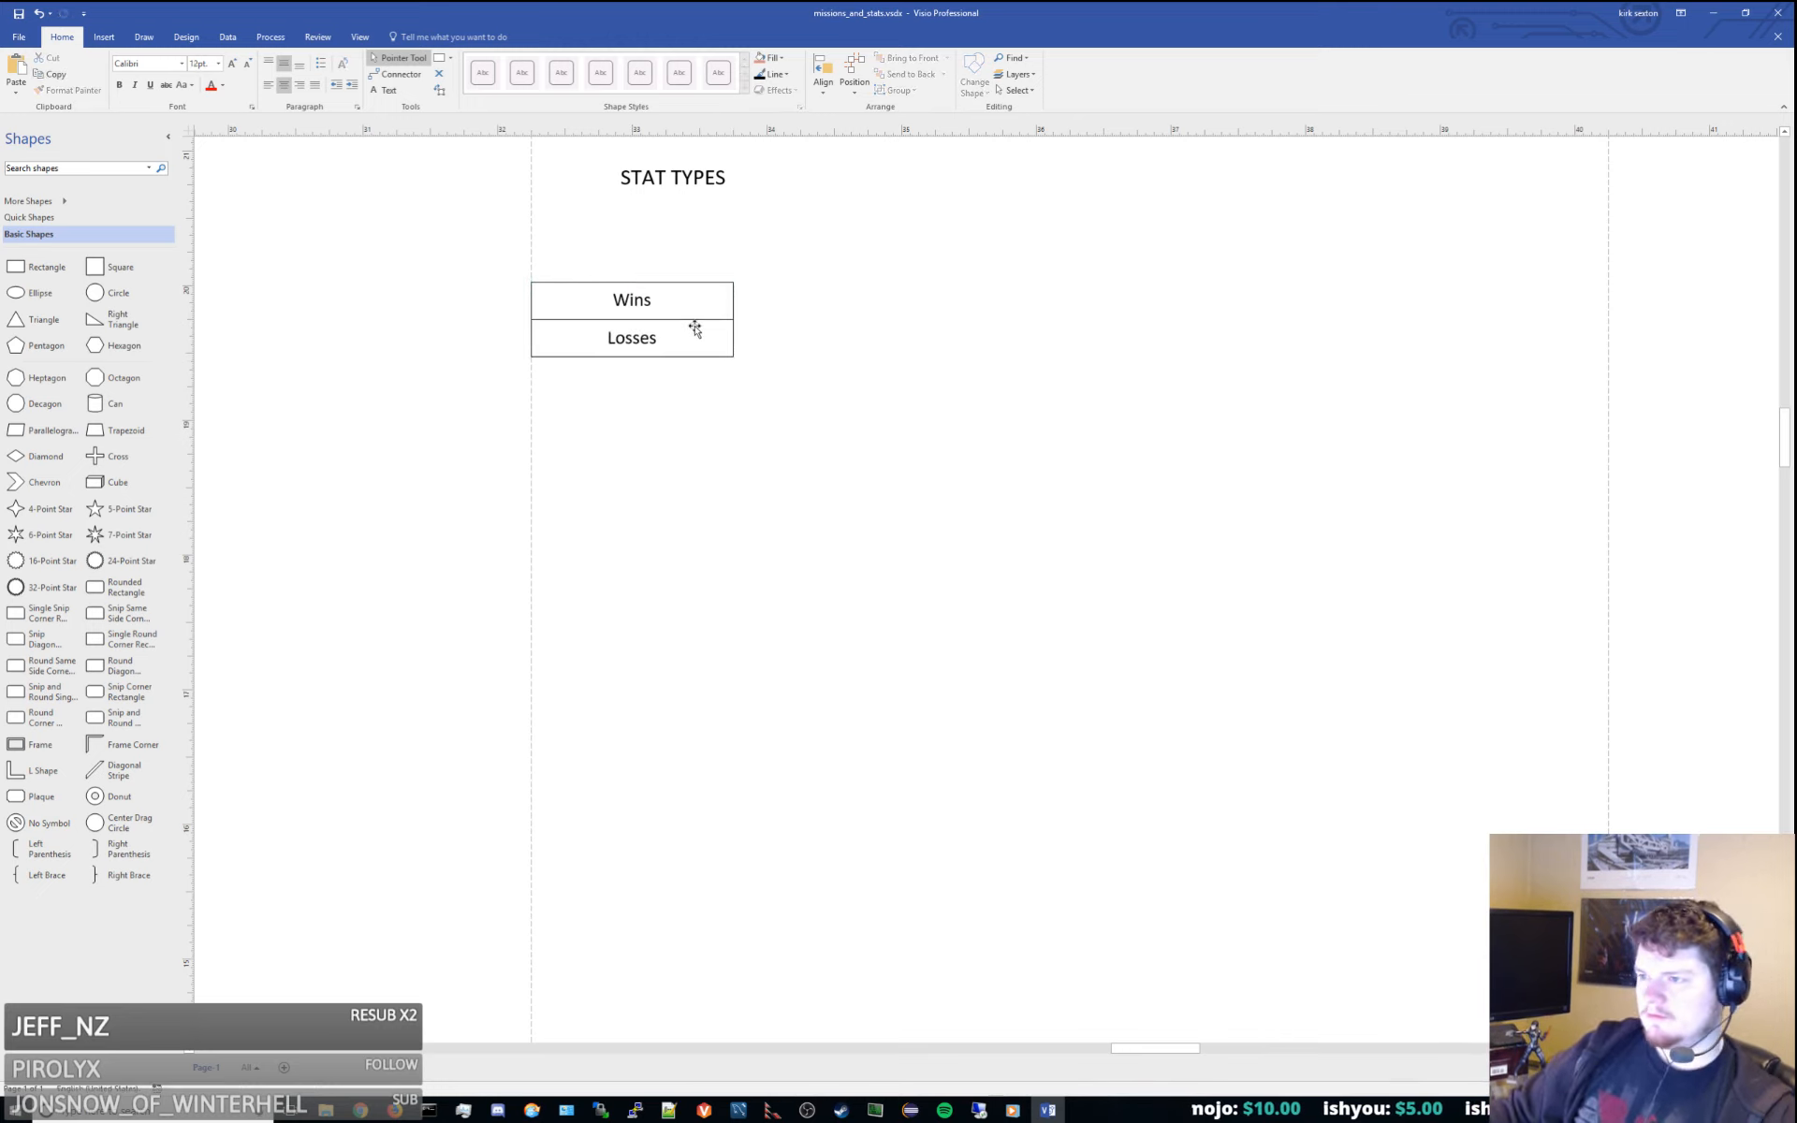
Place a copy of the Losses box directly below it and label the copy "Ball Touches"
key("ctrl+c")
key("ctrl+v")
left_click_drag(966, 638, 675, 382)
double_click(675, 382)
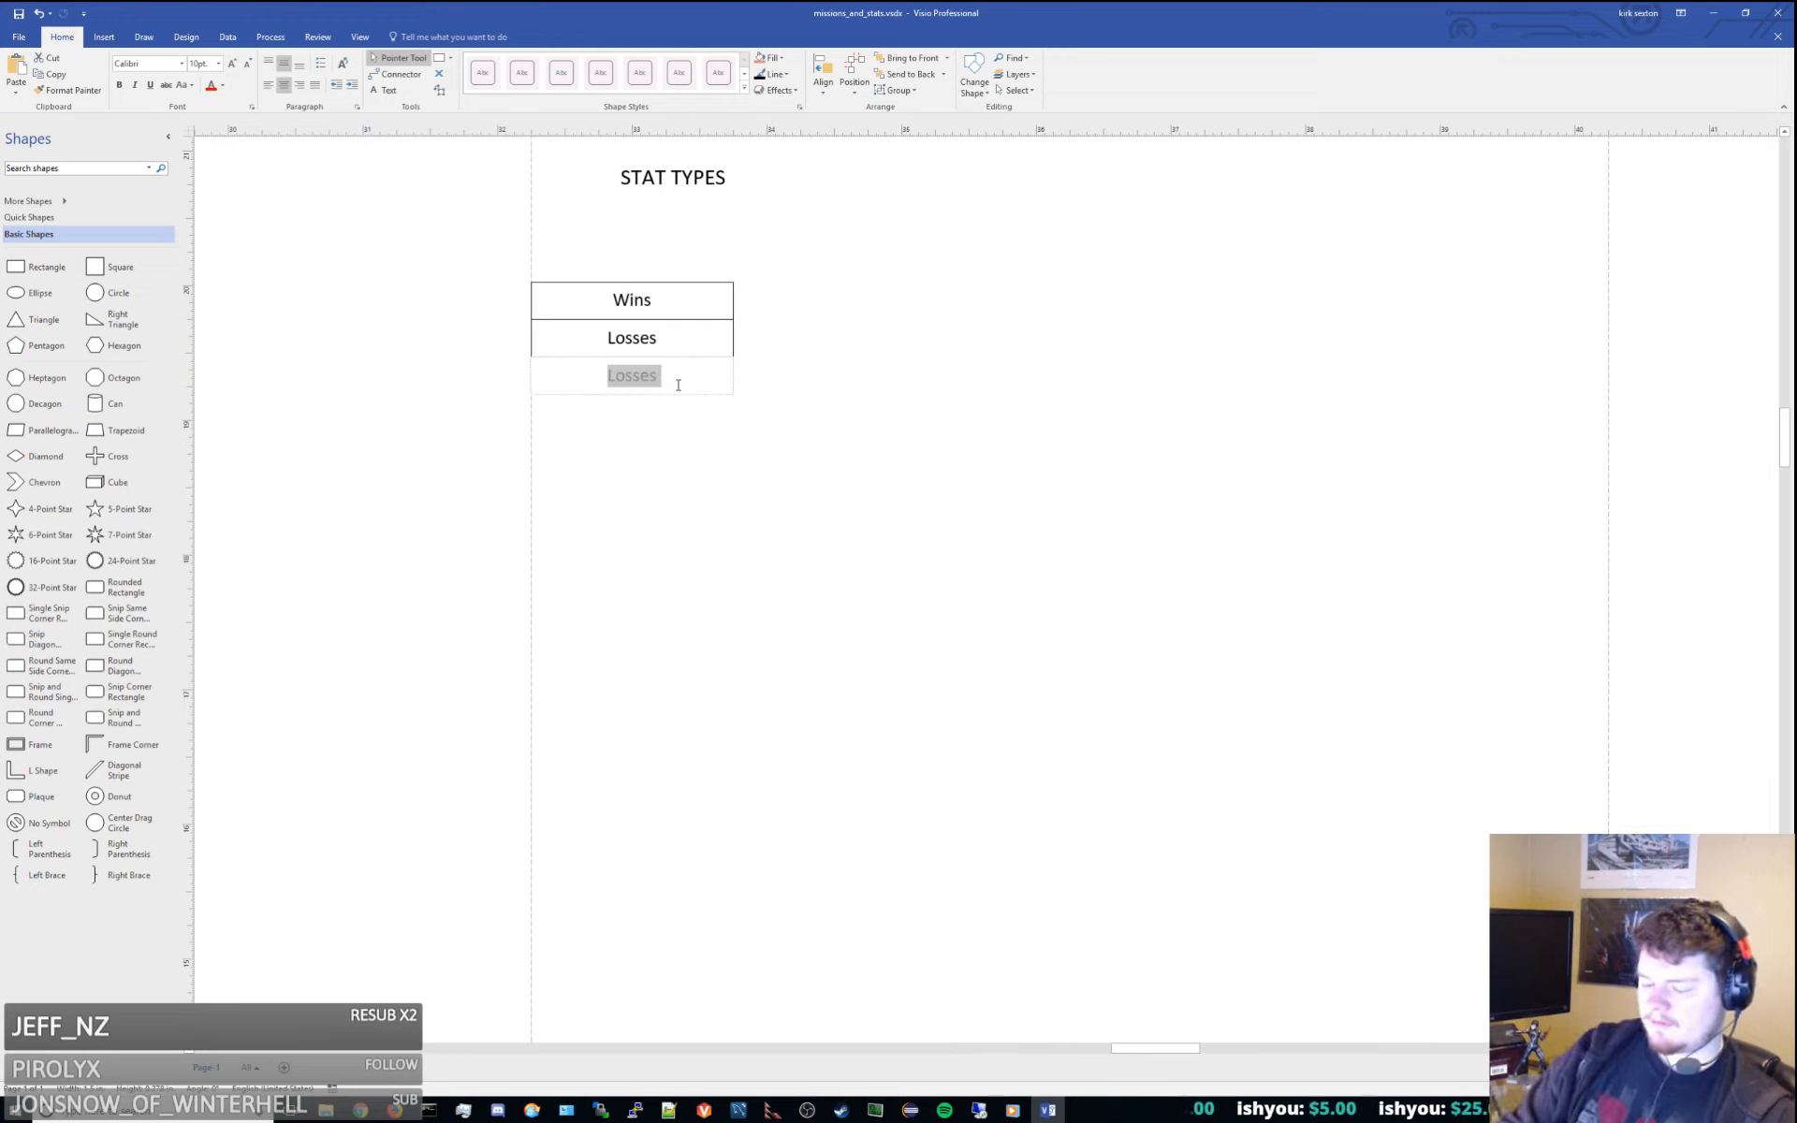
type("Ball Touches")
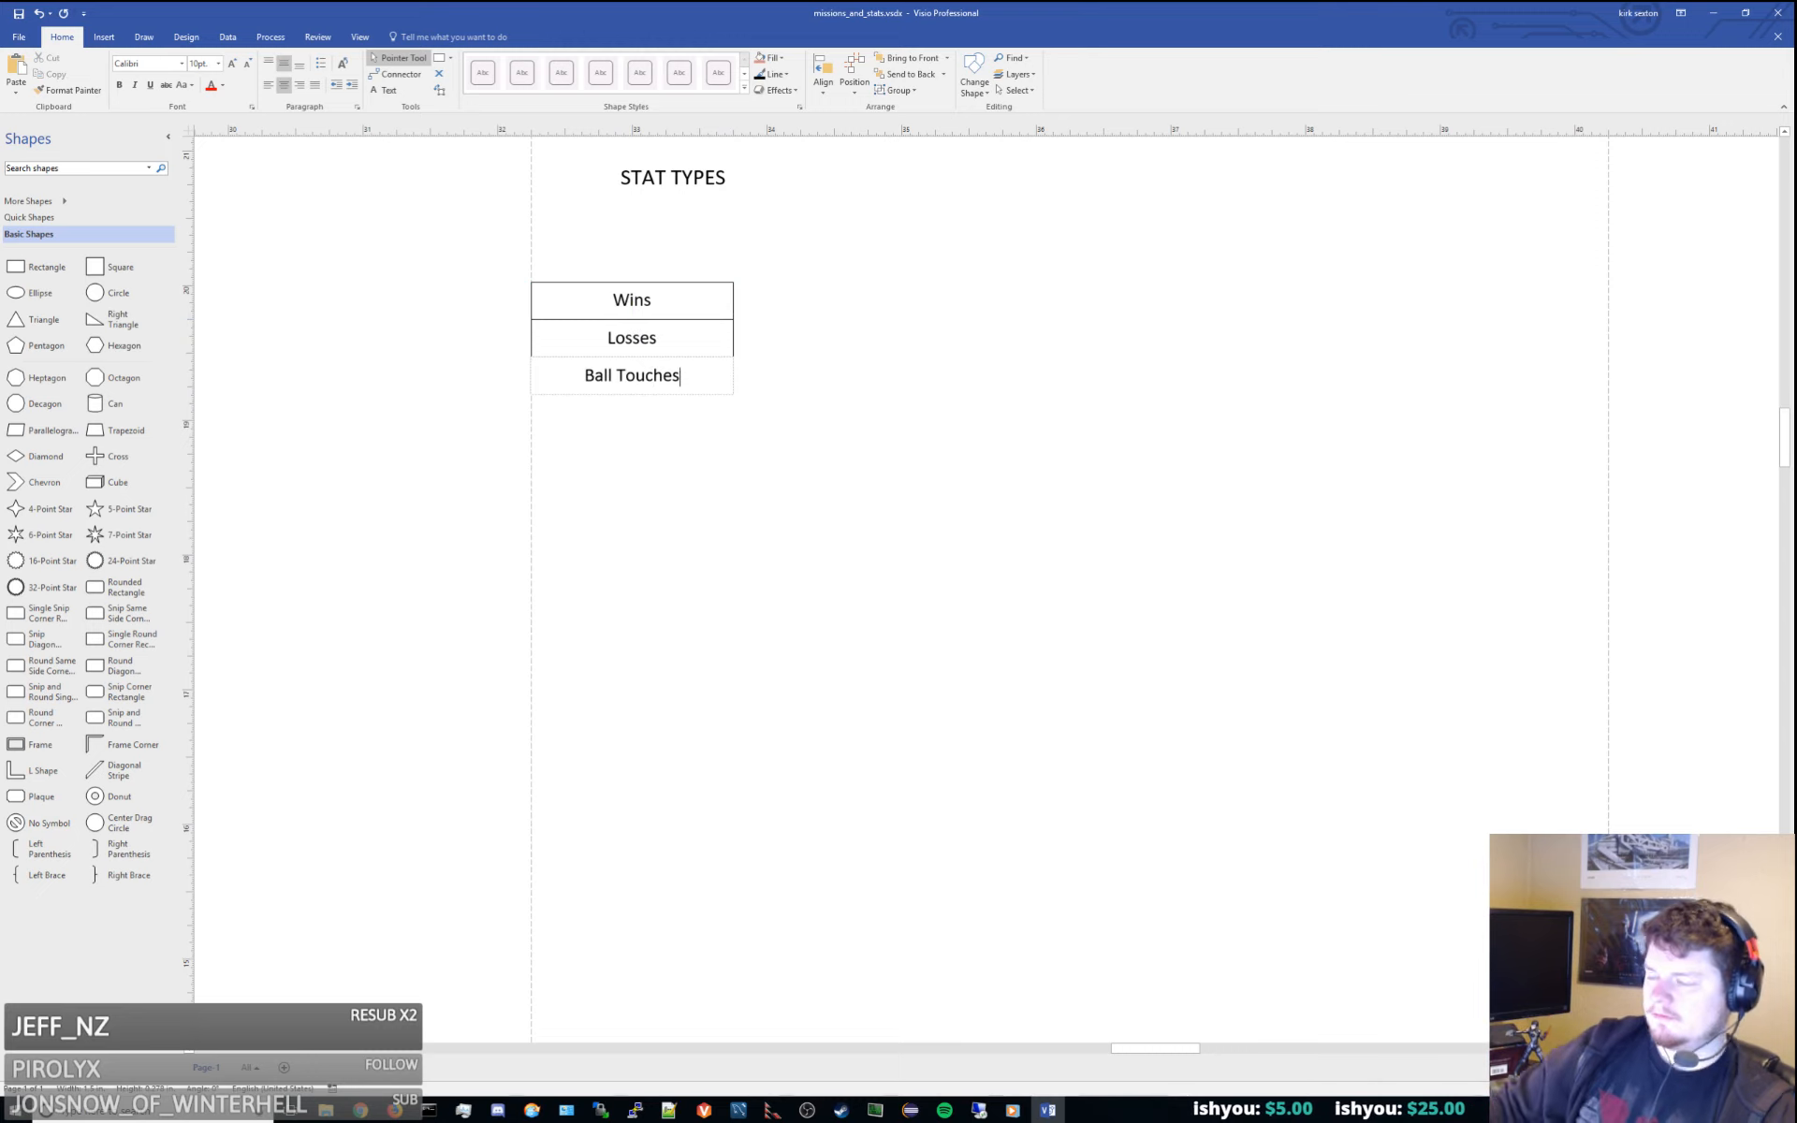
left_click(708, 385)
Place a copy of the Ball Touches box directly below it and label the copy "Goals"
key("ctrl+c")
key("ctrl+v")
left_click_drag(967, 668, 668, 404)
double_click(667, 410)
type("Goals")
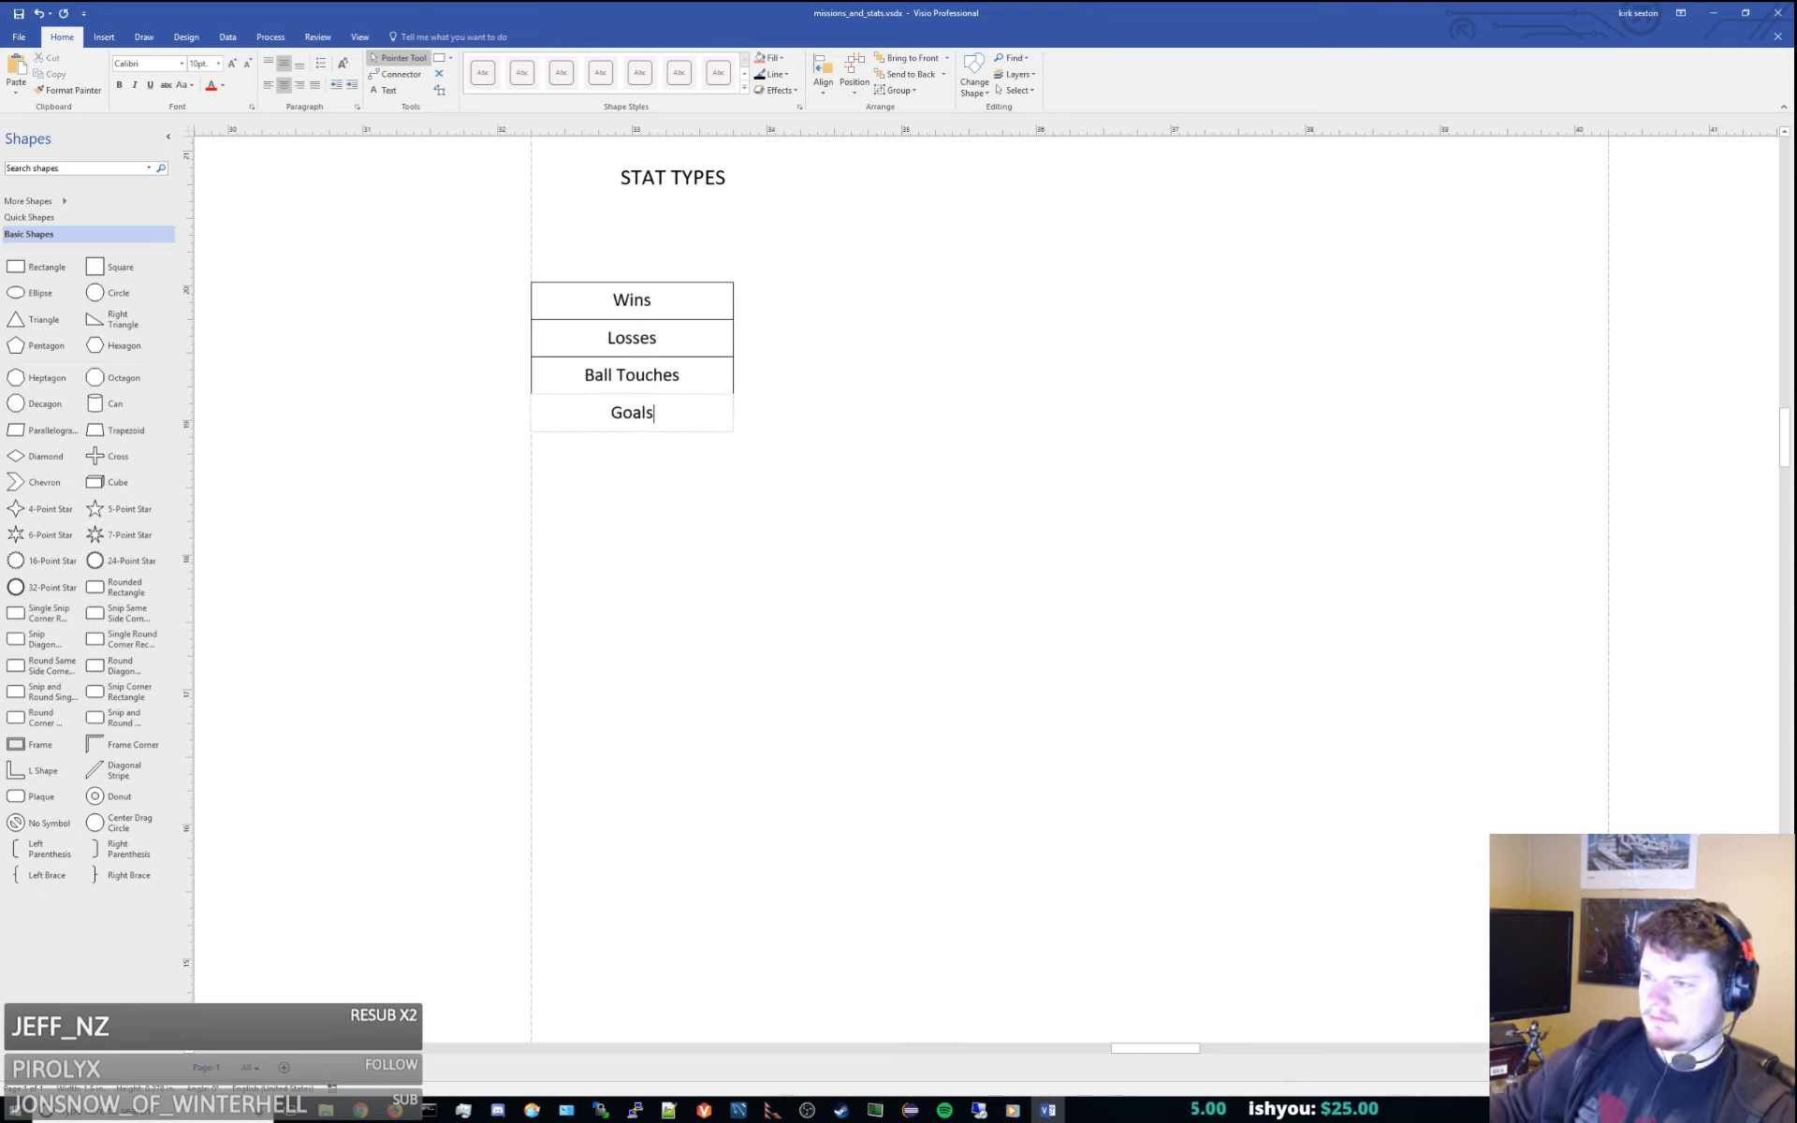
left_click(686, 402)
Place a copy of the Goals box directly below it as a fifth row of the stat list
key("ctrl+c")
key("ctrl+v")
left_click_drag(955, 705, 664, 444)
left_click(883, 466)
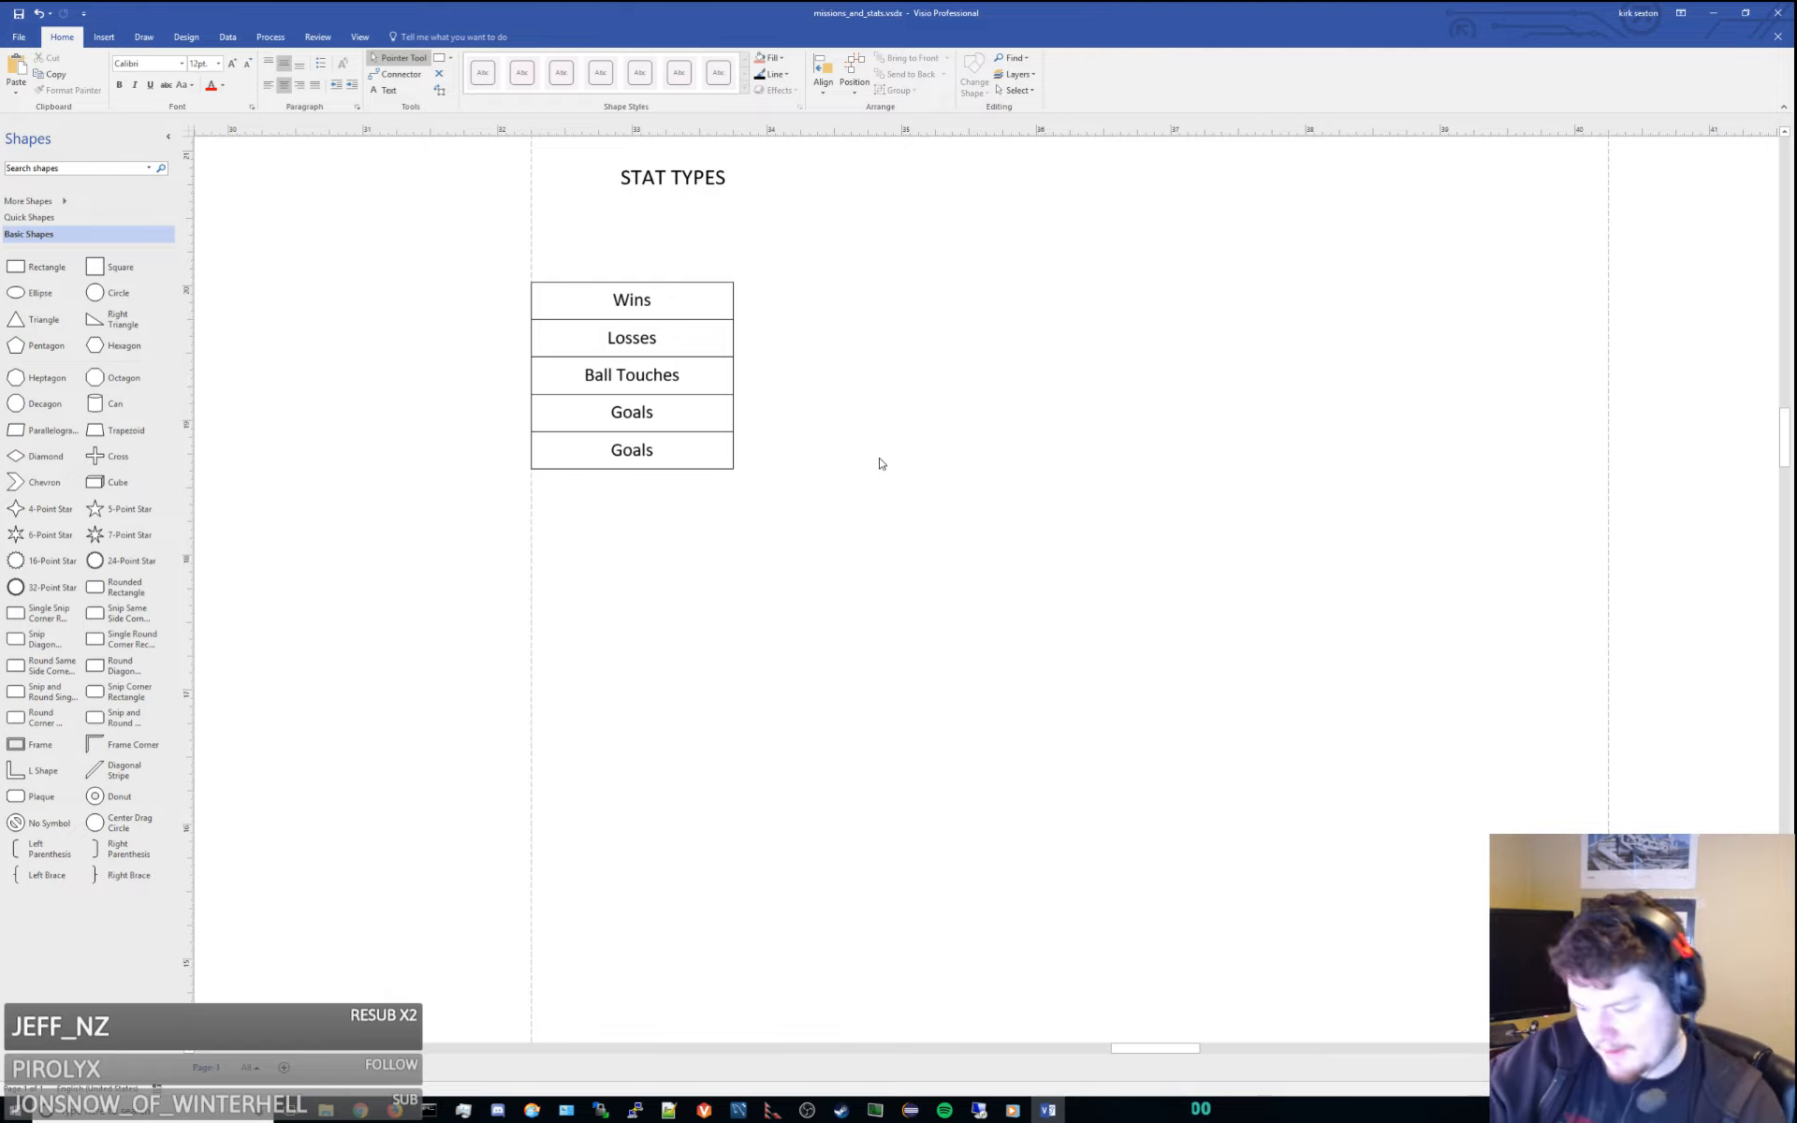
Examine the StatContext column in the Stats History Storage In Database table, then return to the STAT TYPES list
scroll(1014, 525, "down", 5)
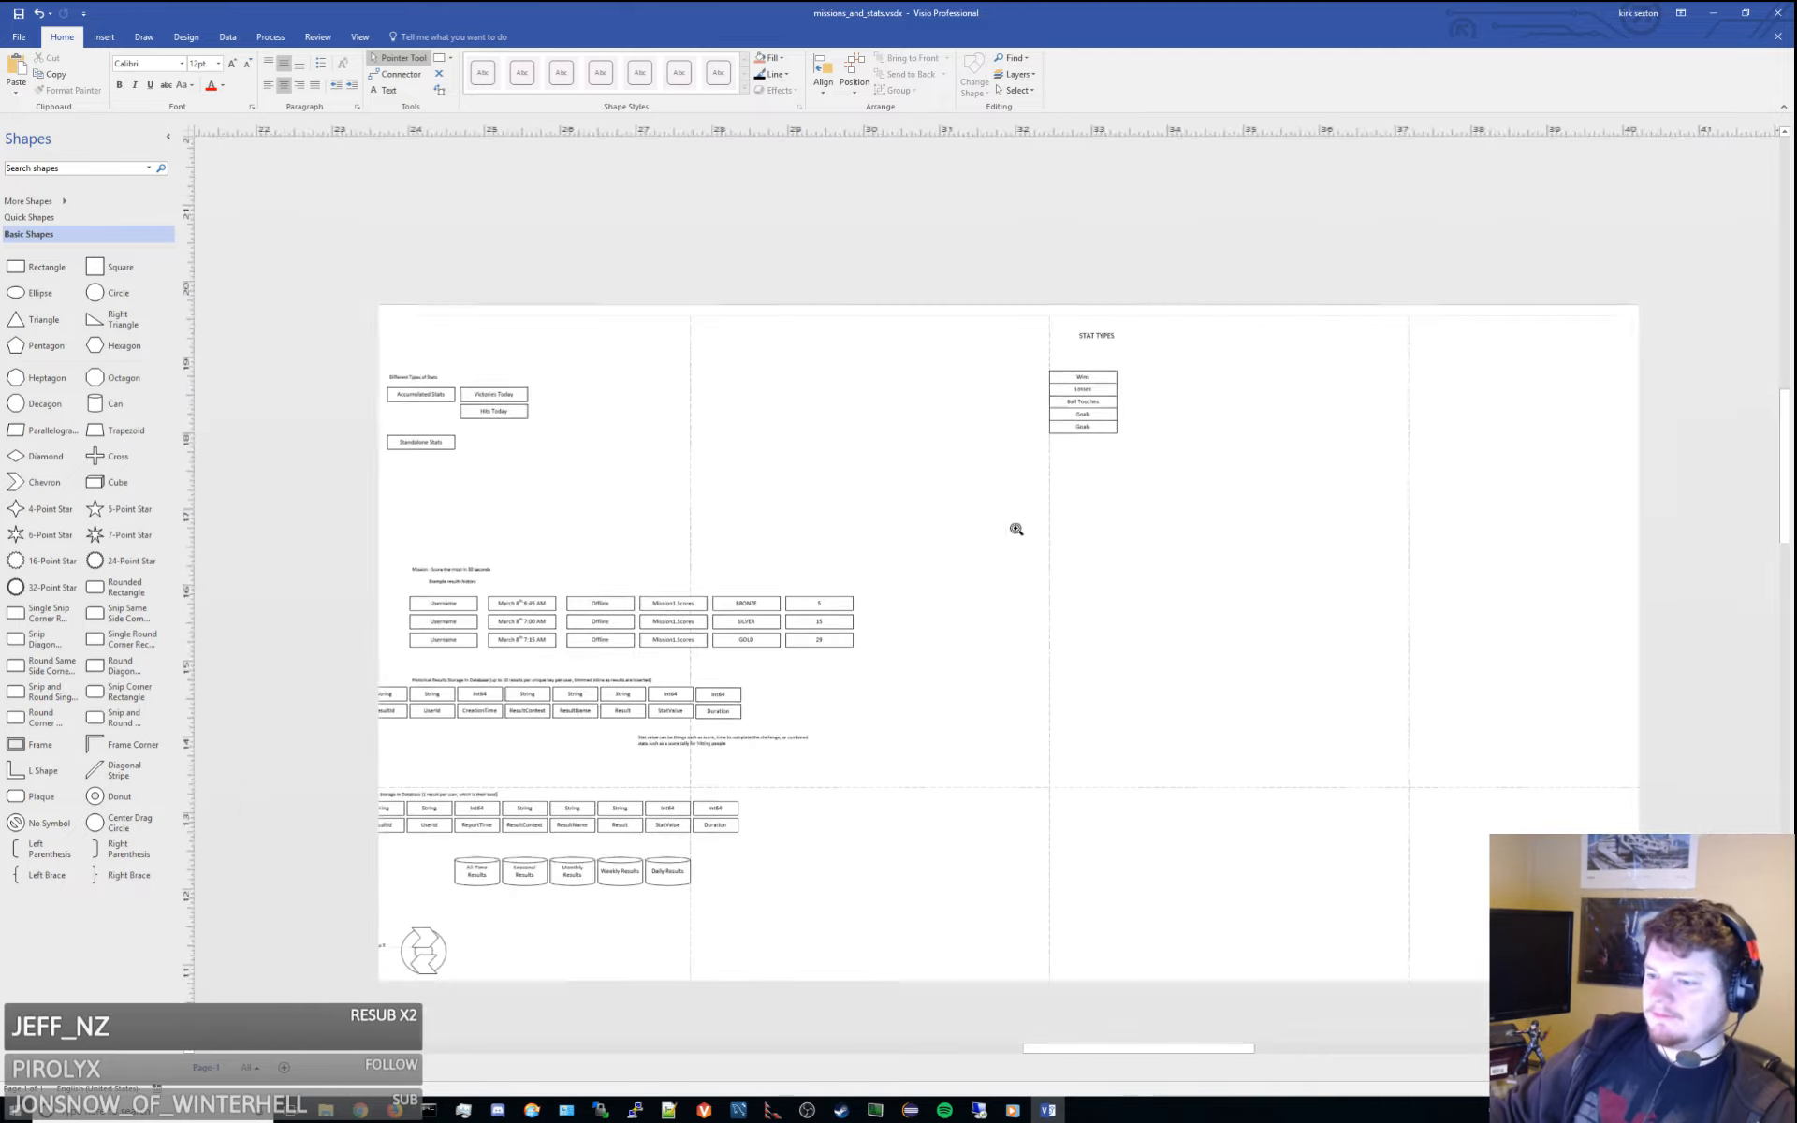
scroll(1364, 369, "up", 3)
scroll(678, 830, "up", 3)
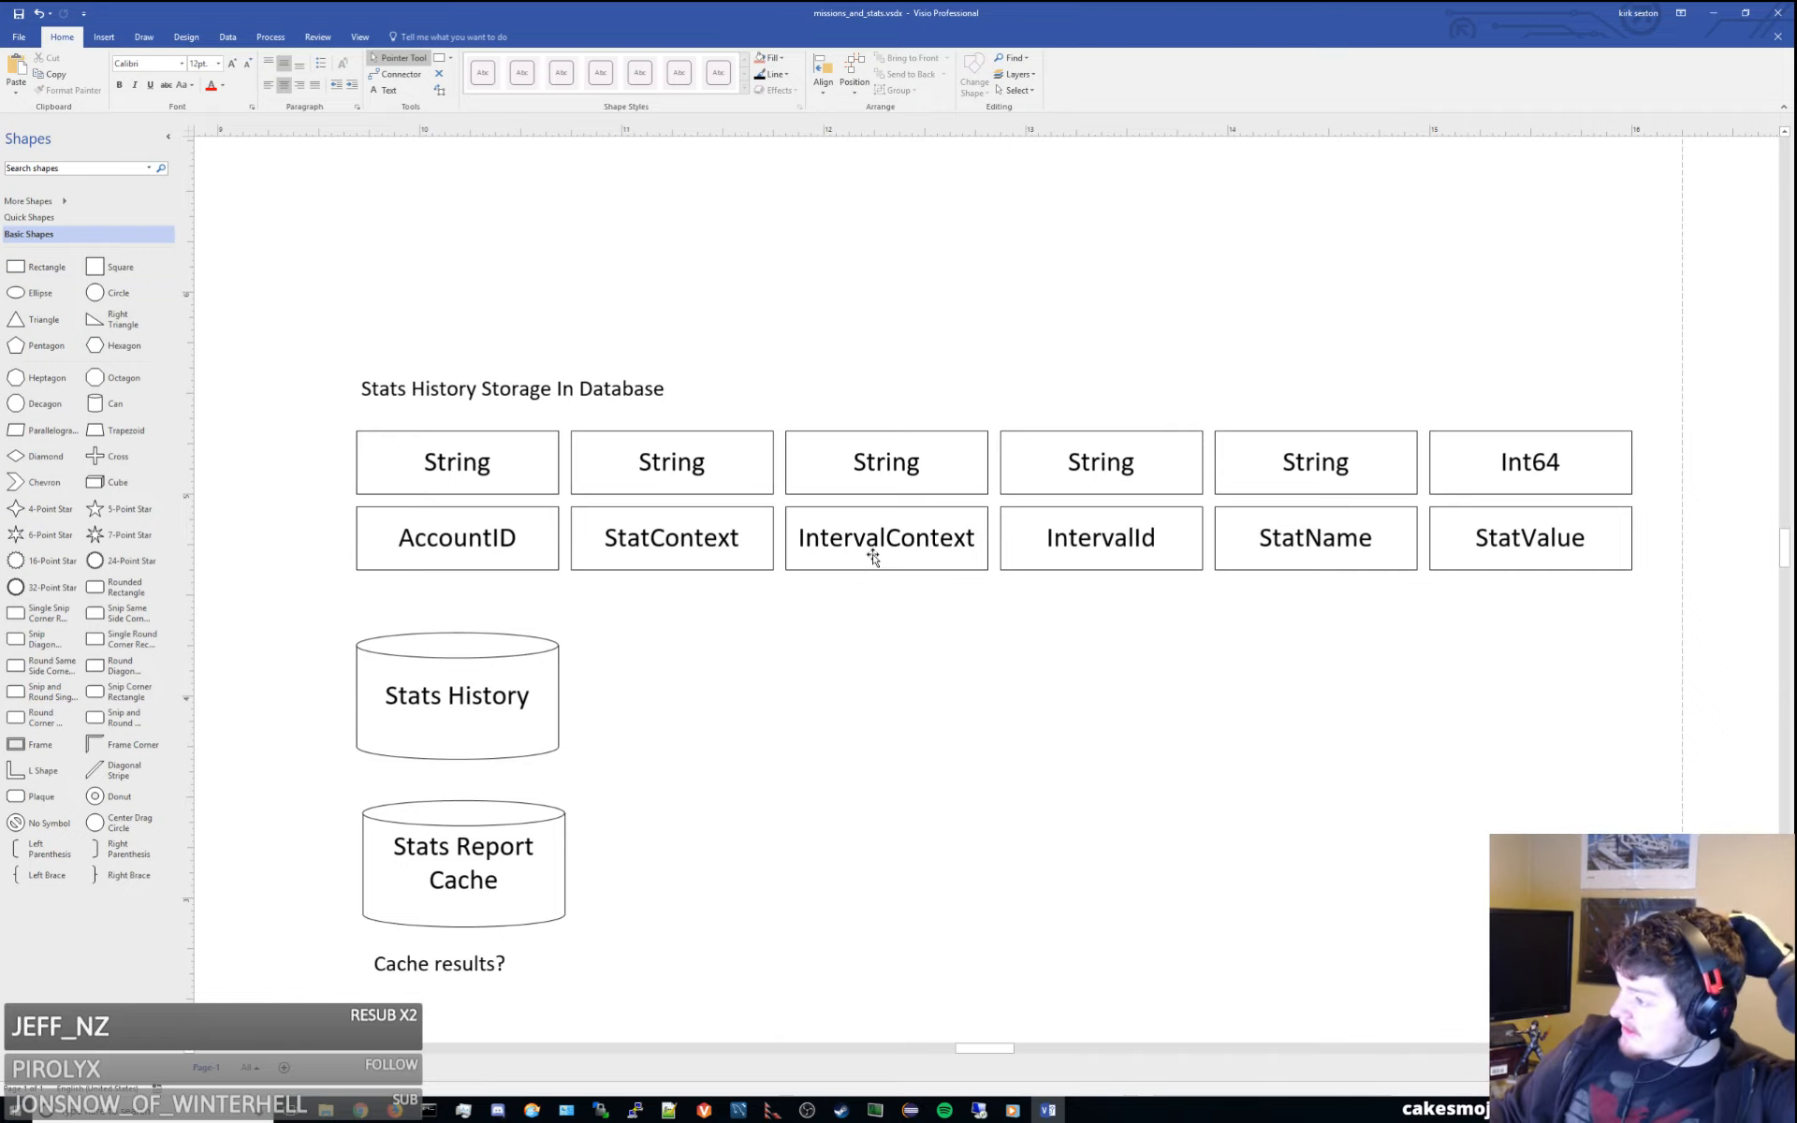
left_click(721, 541)
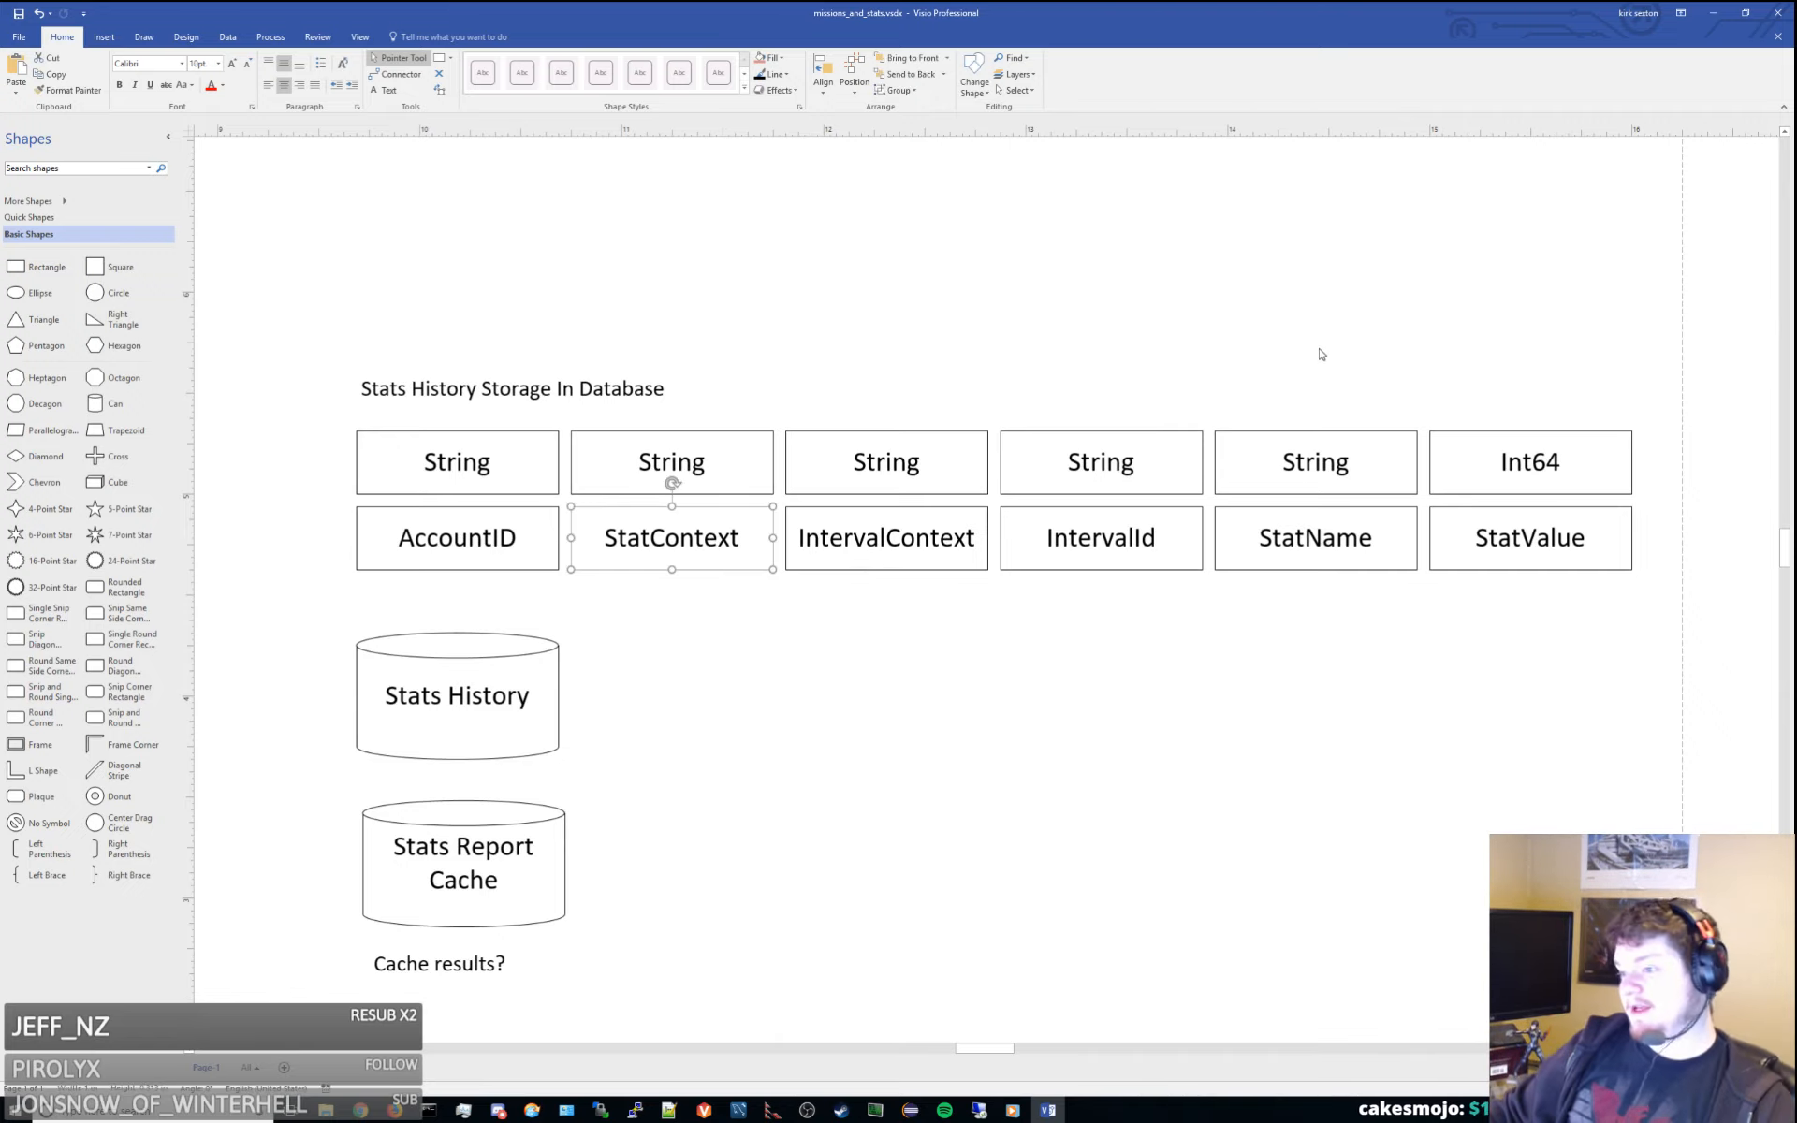
scroll(918, 489, "down", 3)
left_click_drag(918, 489, 645, 834)
left_click_drag(1020, 443, 909, 460)
scroll(908, 461, "up", 4)
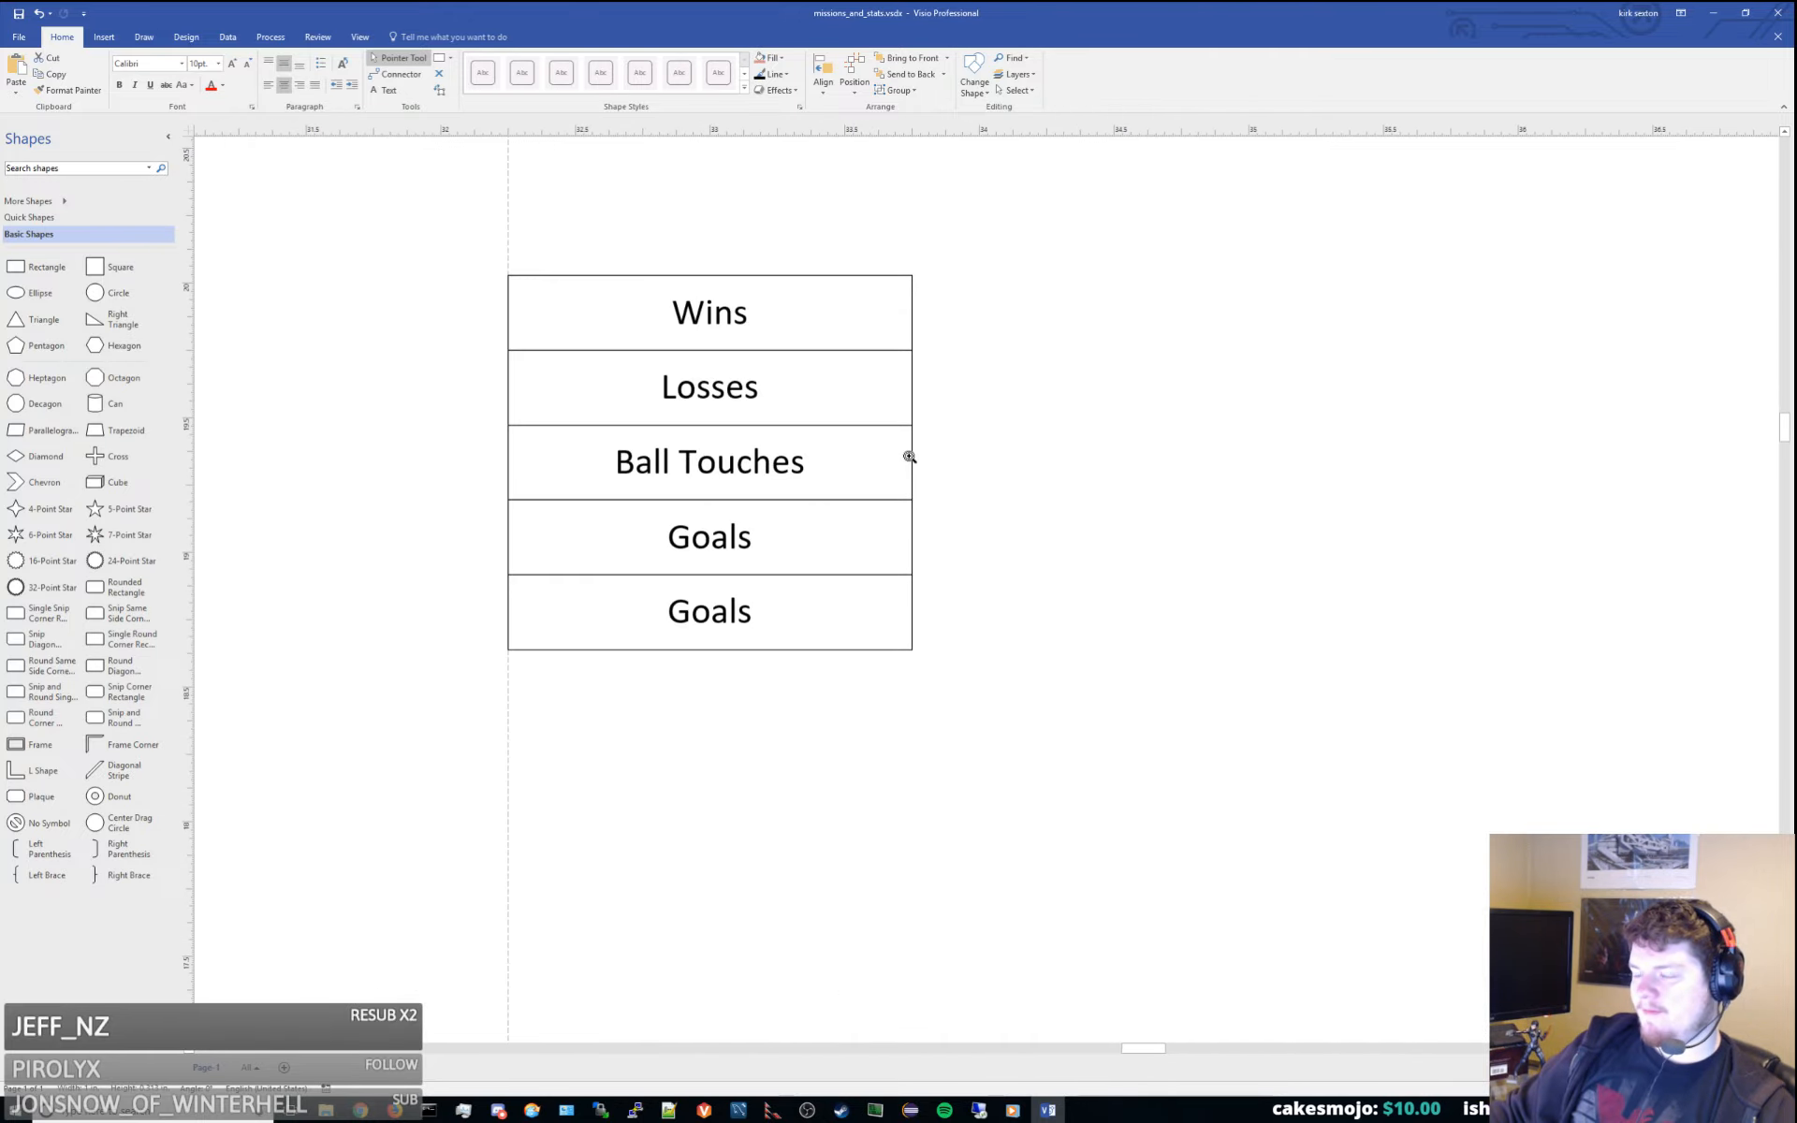
scroll(909, 458, "down", 1)
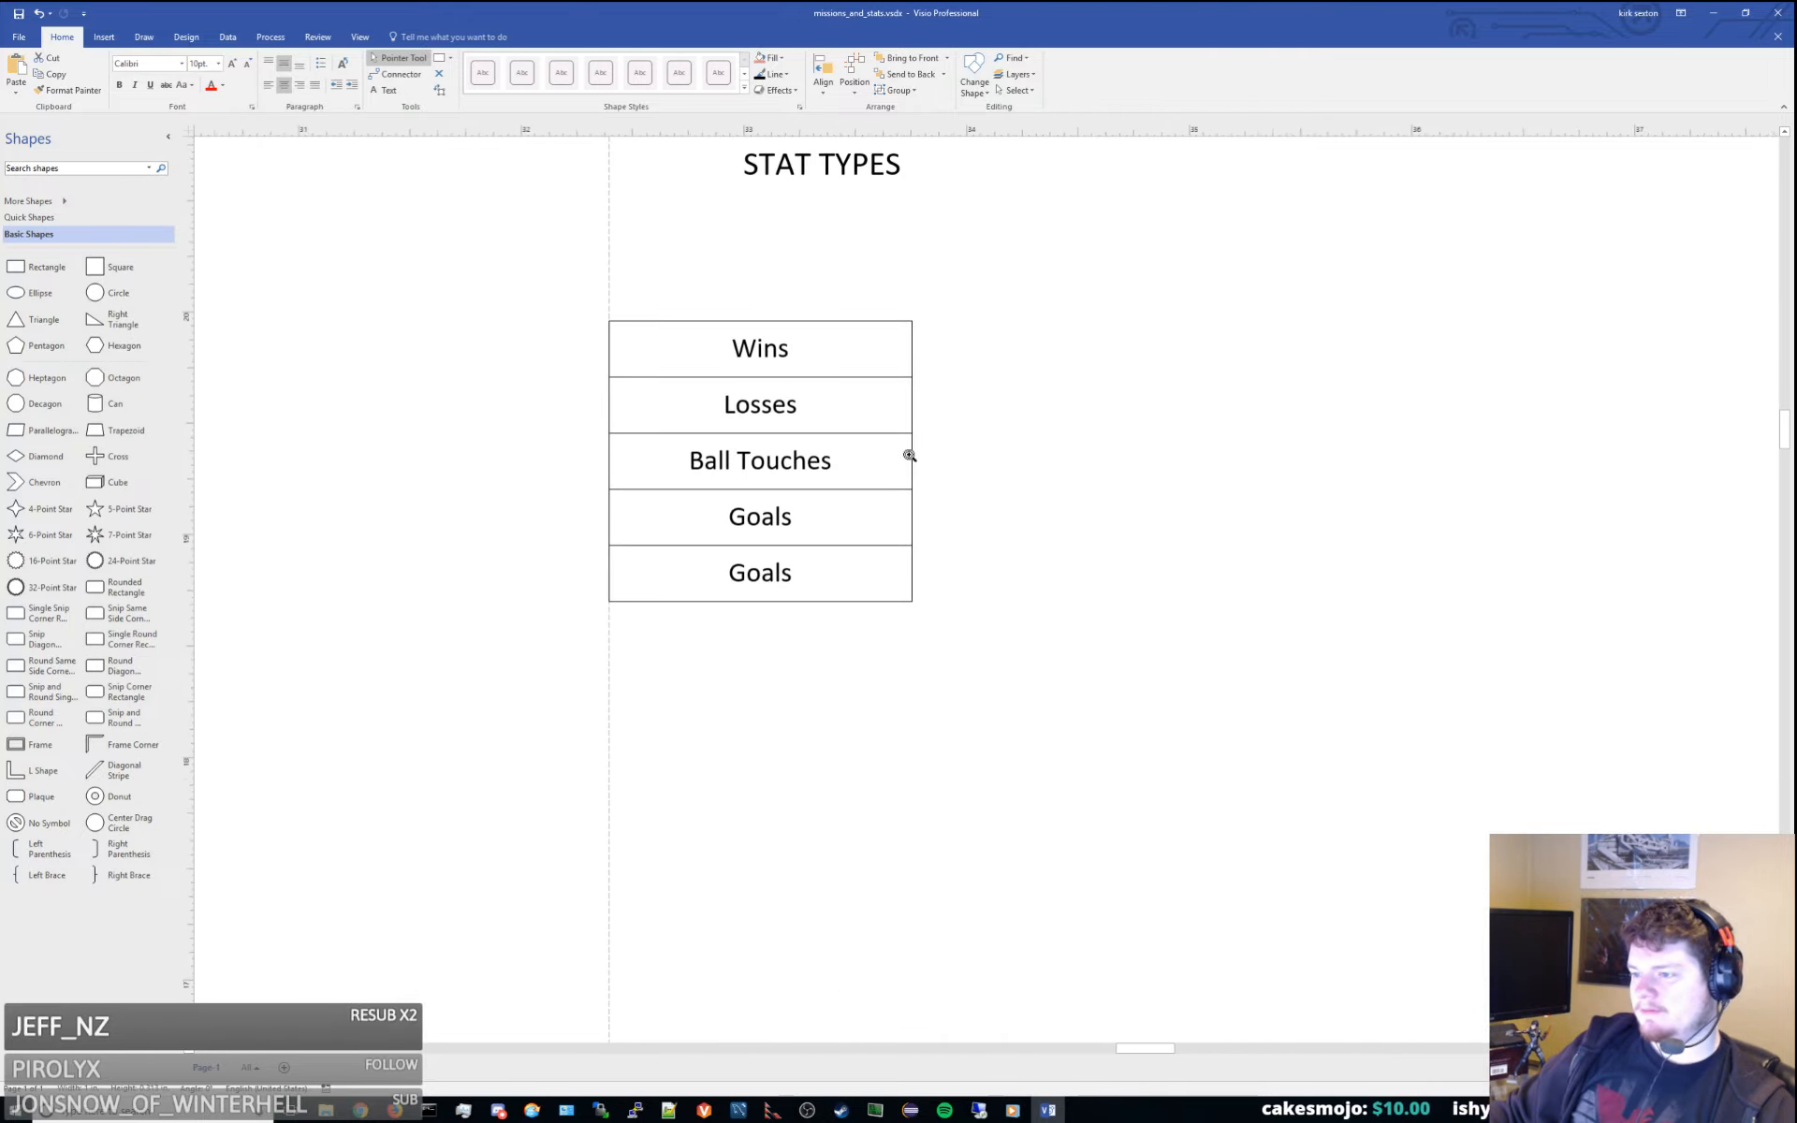
Duplicate the Wins box and place the copy to the right of the STAT TYPES heading, level with it
left_click(896, 354)
key("ctrl+d")
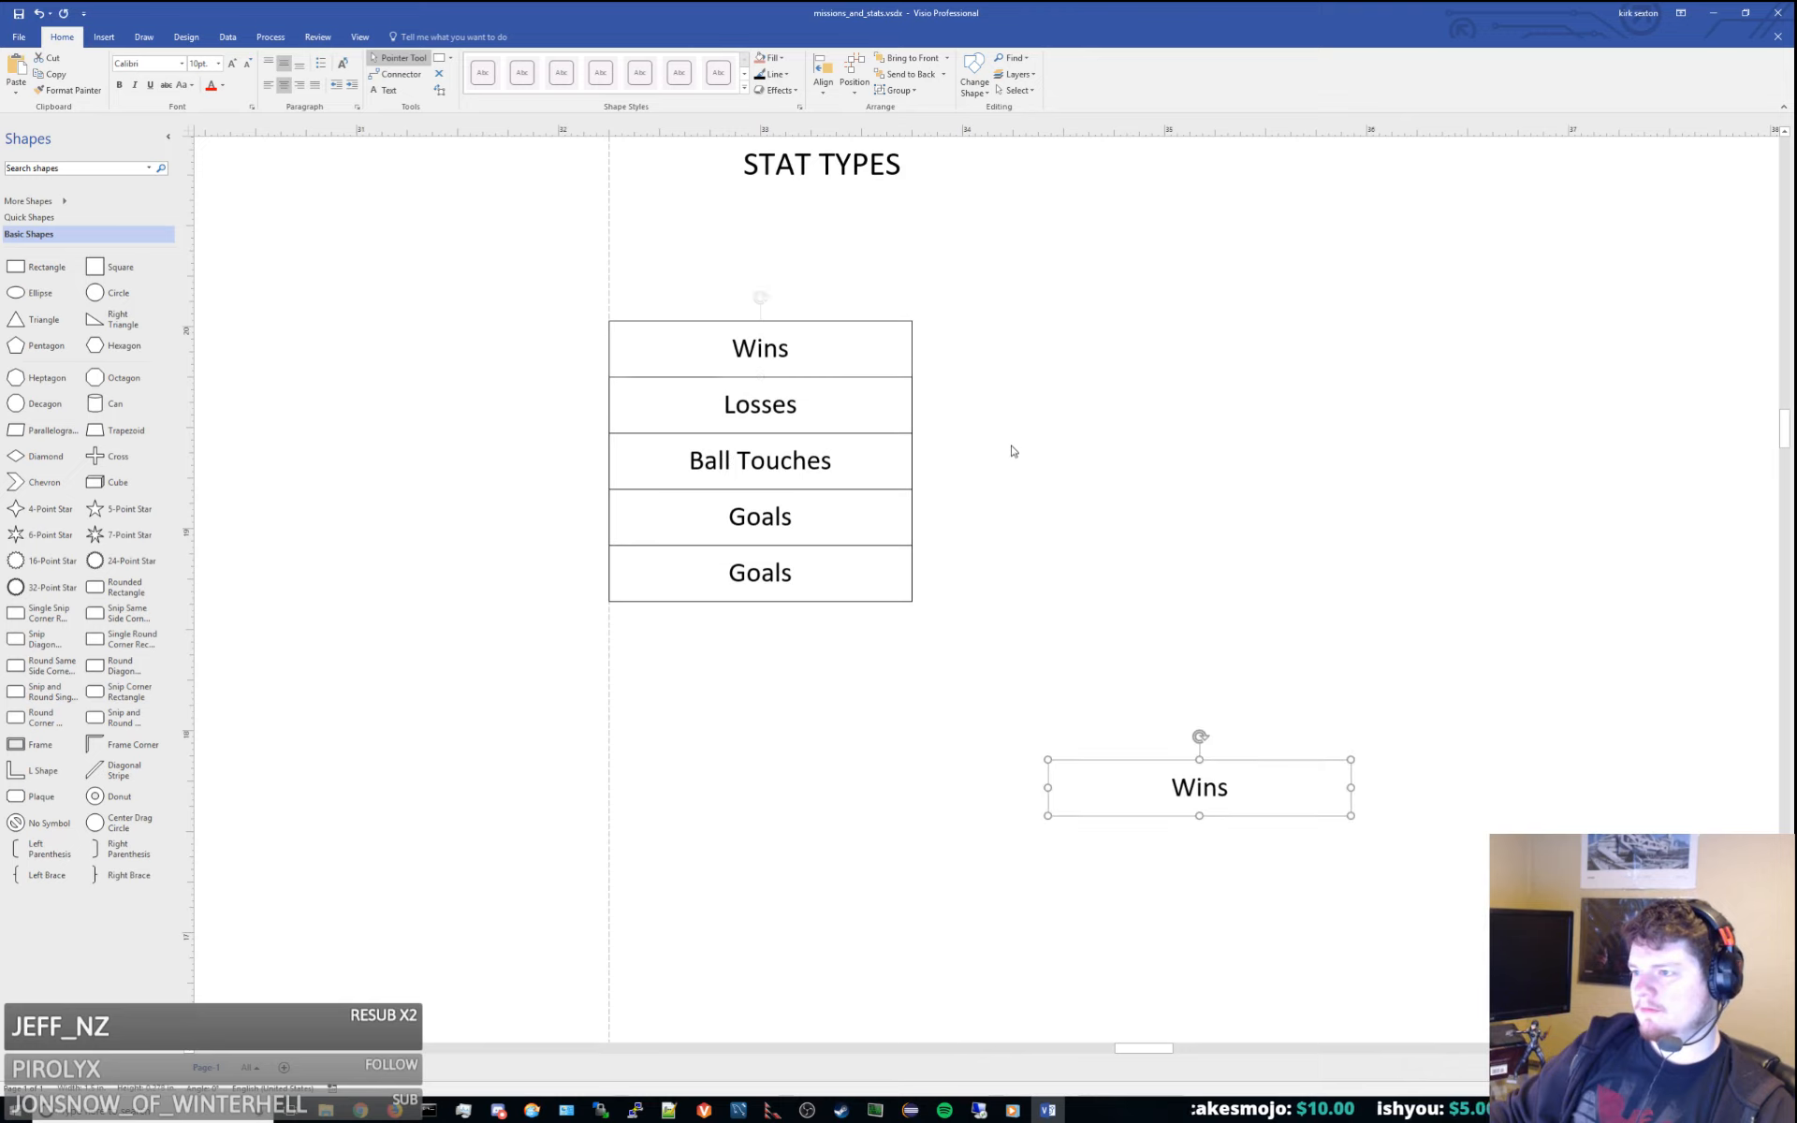
left_click_drag(1284, 791, 1216, 345)
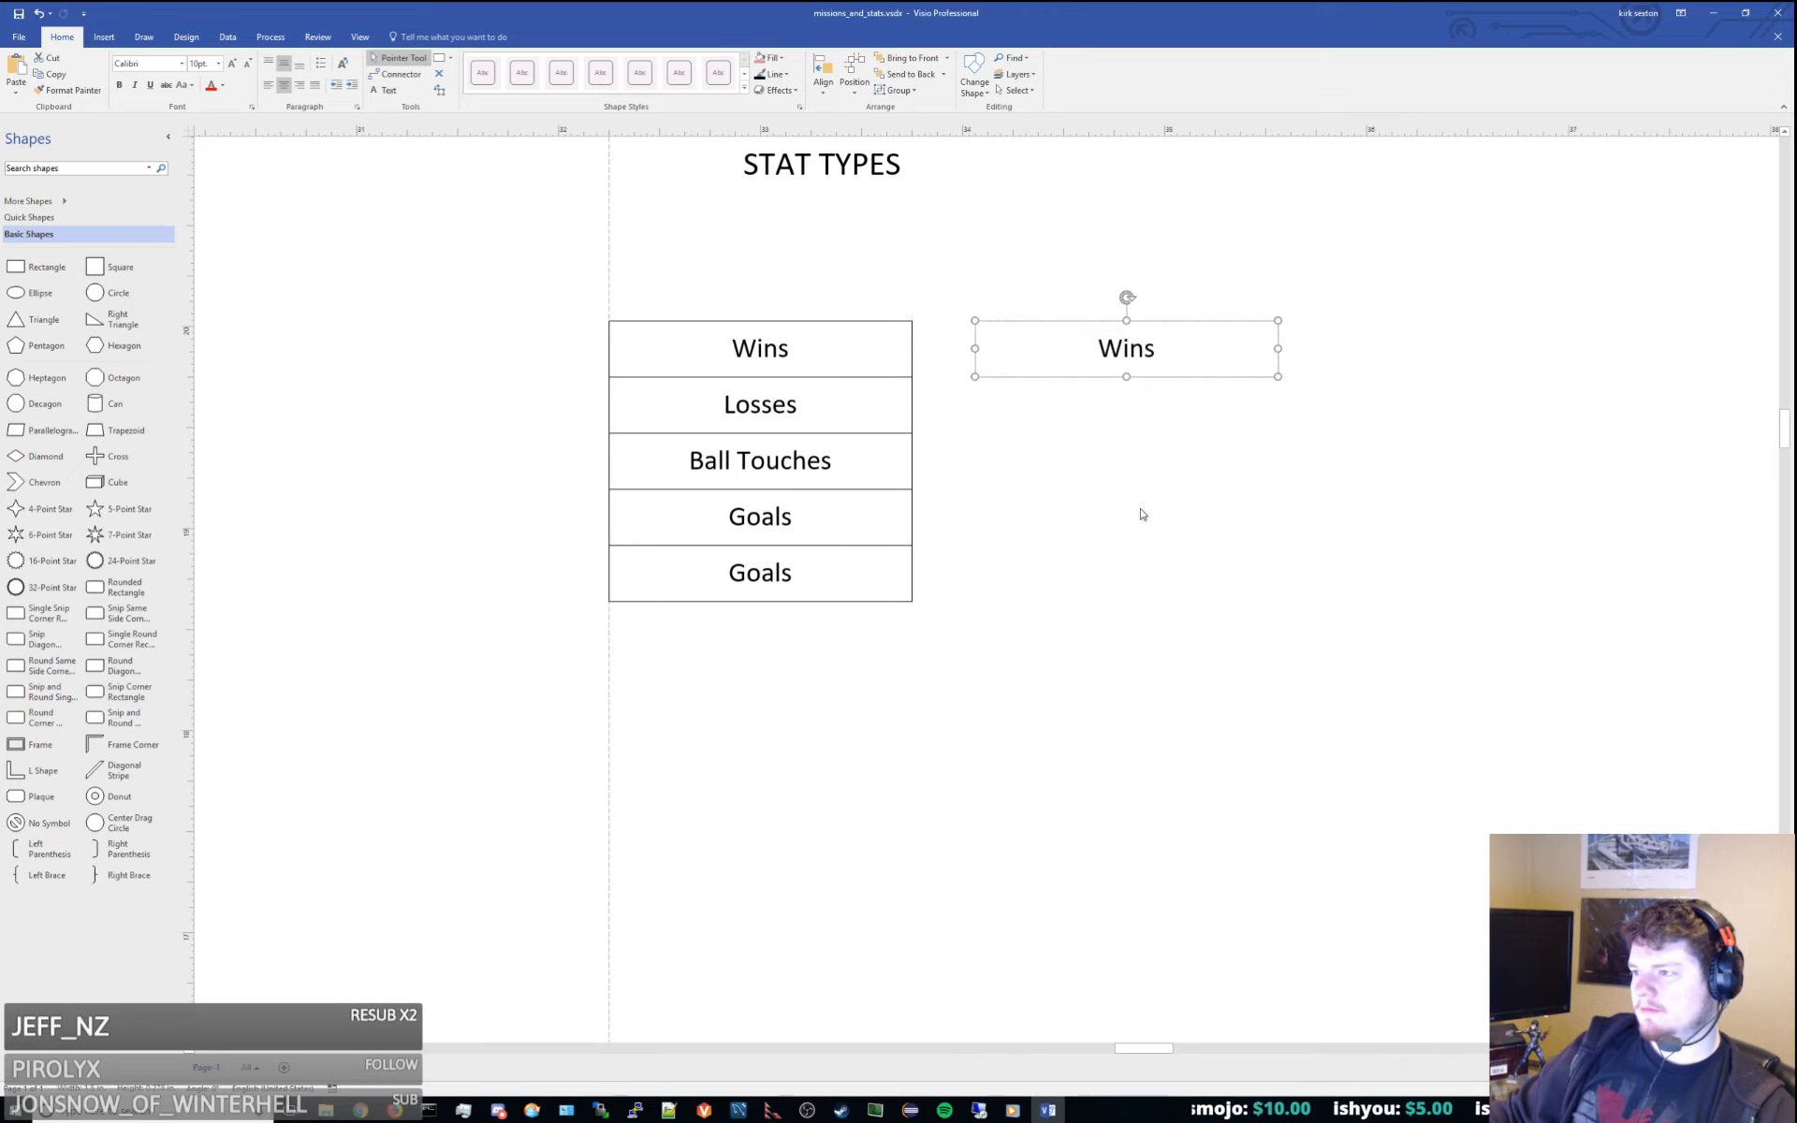
left_click(1142, 509)
left_click(1187, 373)
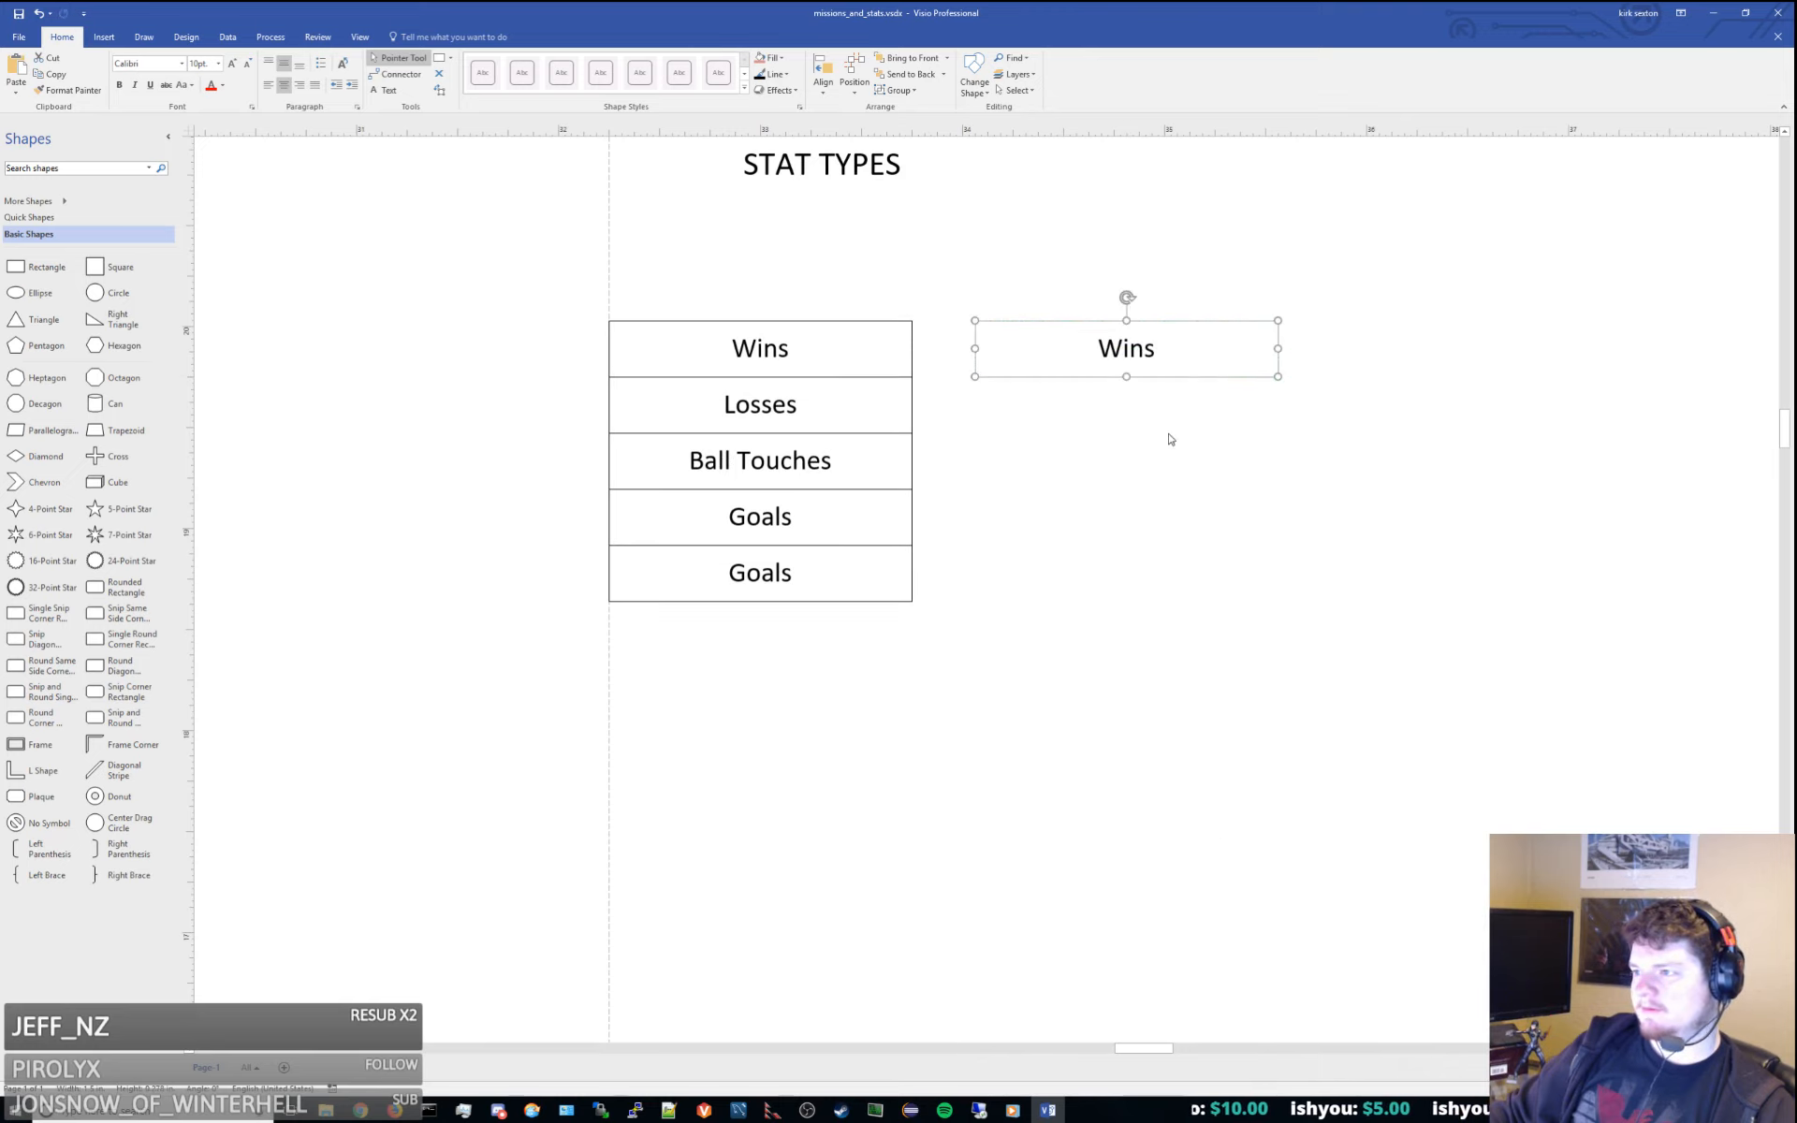
left_click_drag(1159, 436, 877, 659)
left_click_drag(892, 562, 1233, 376)
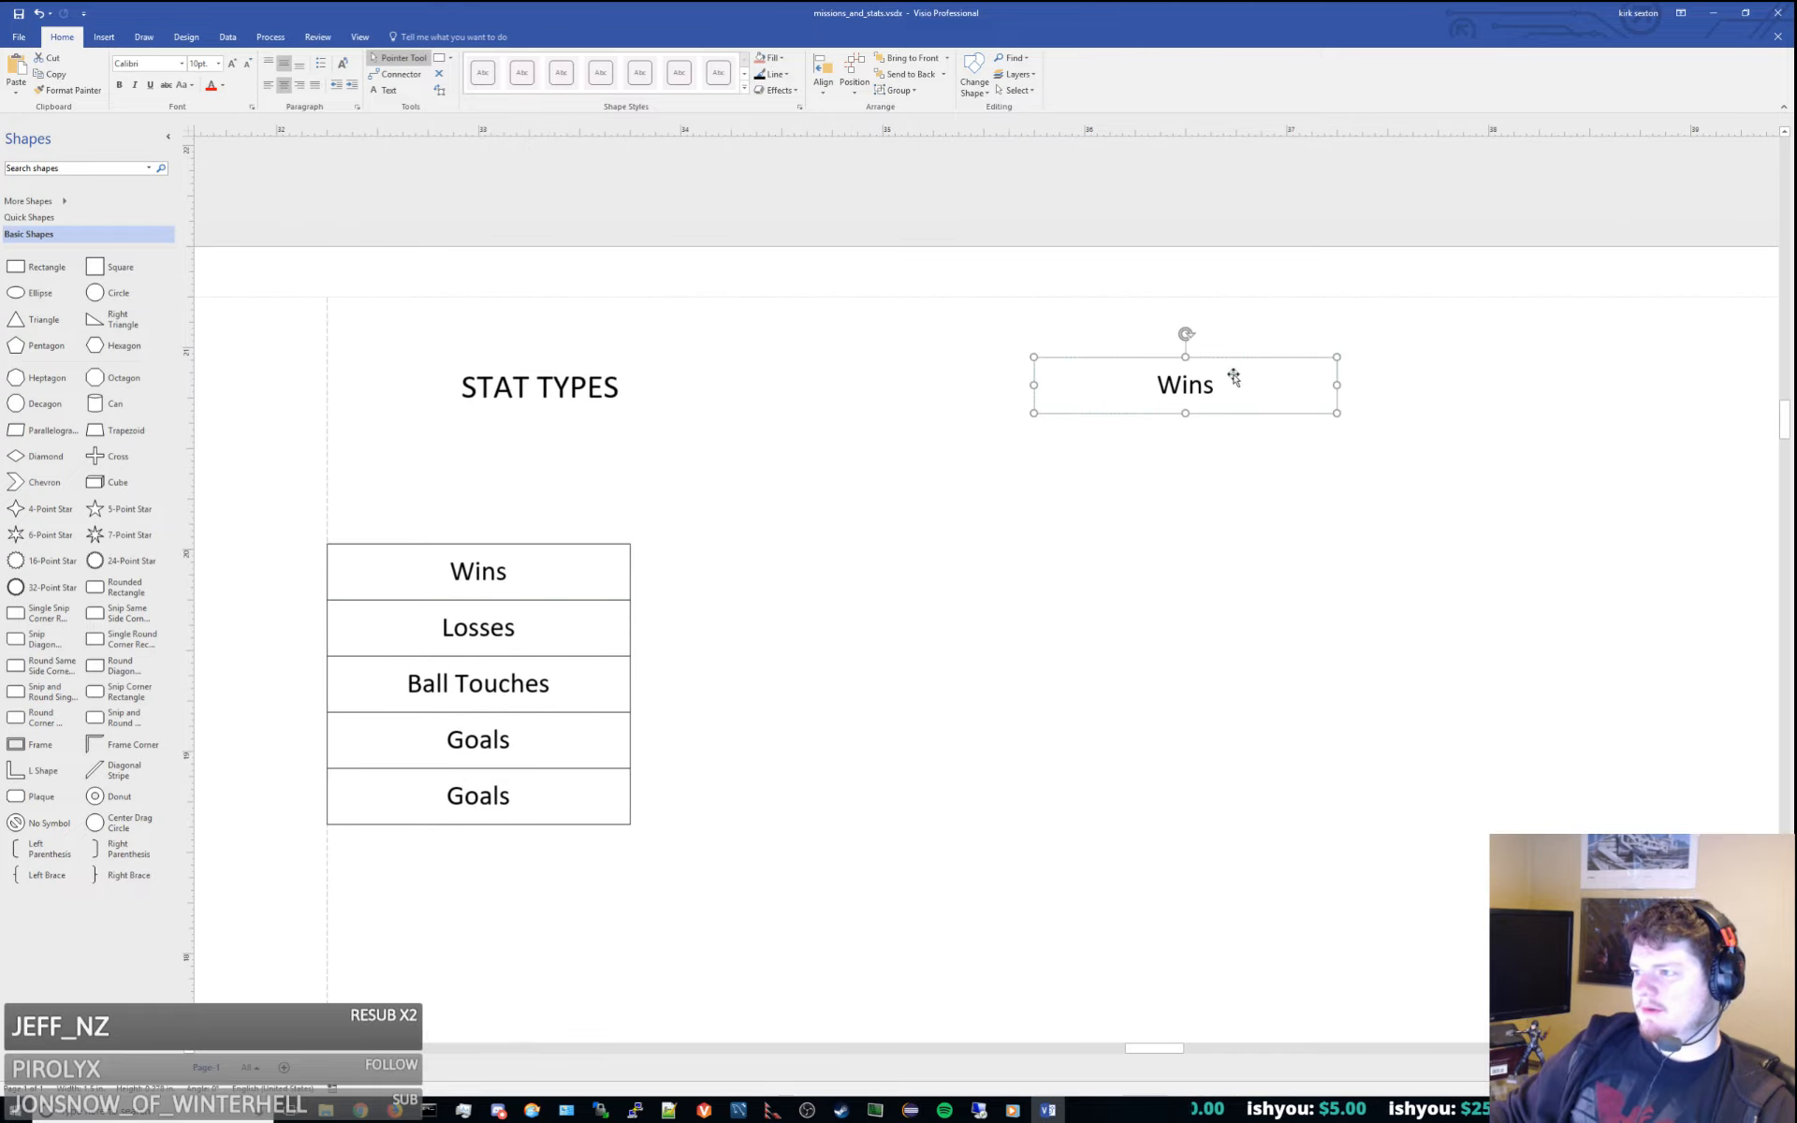
Relabel the separate Wins copy beside the STAT TYPES heading as "Mushroom Hall"
double_click(1234, 376)
type("MushRoo")
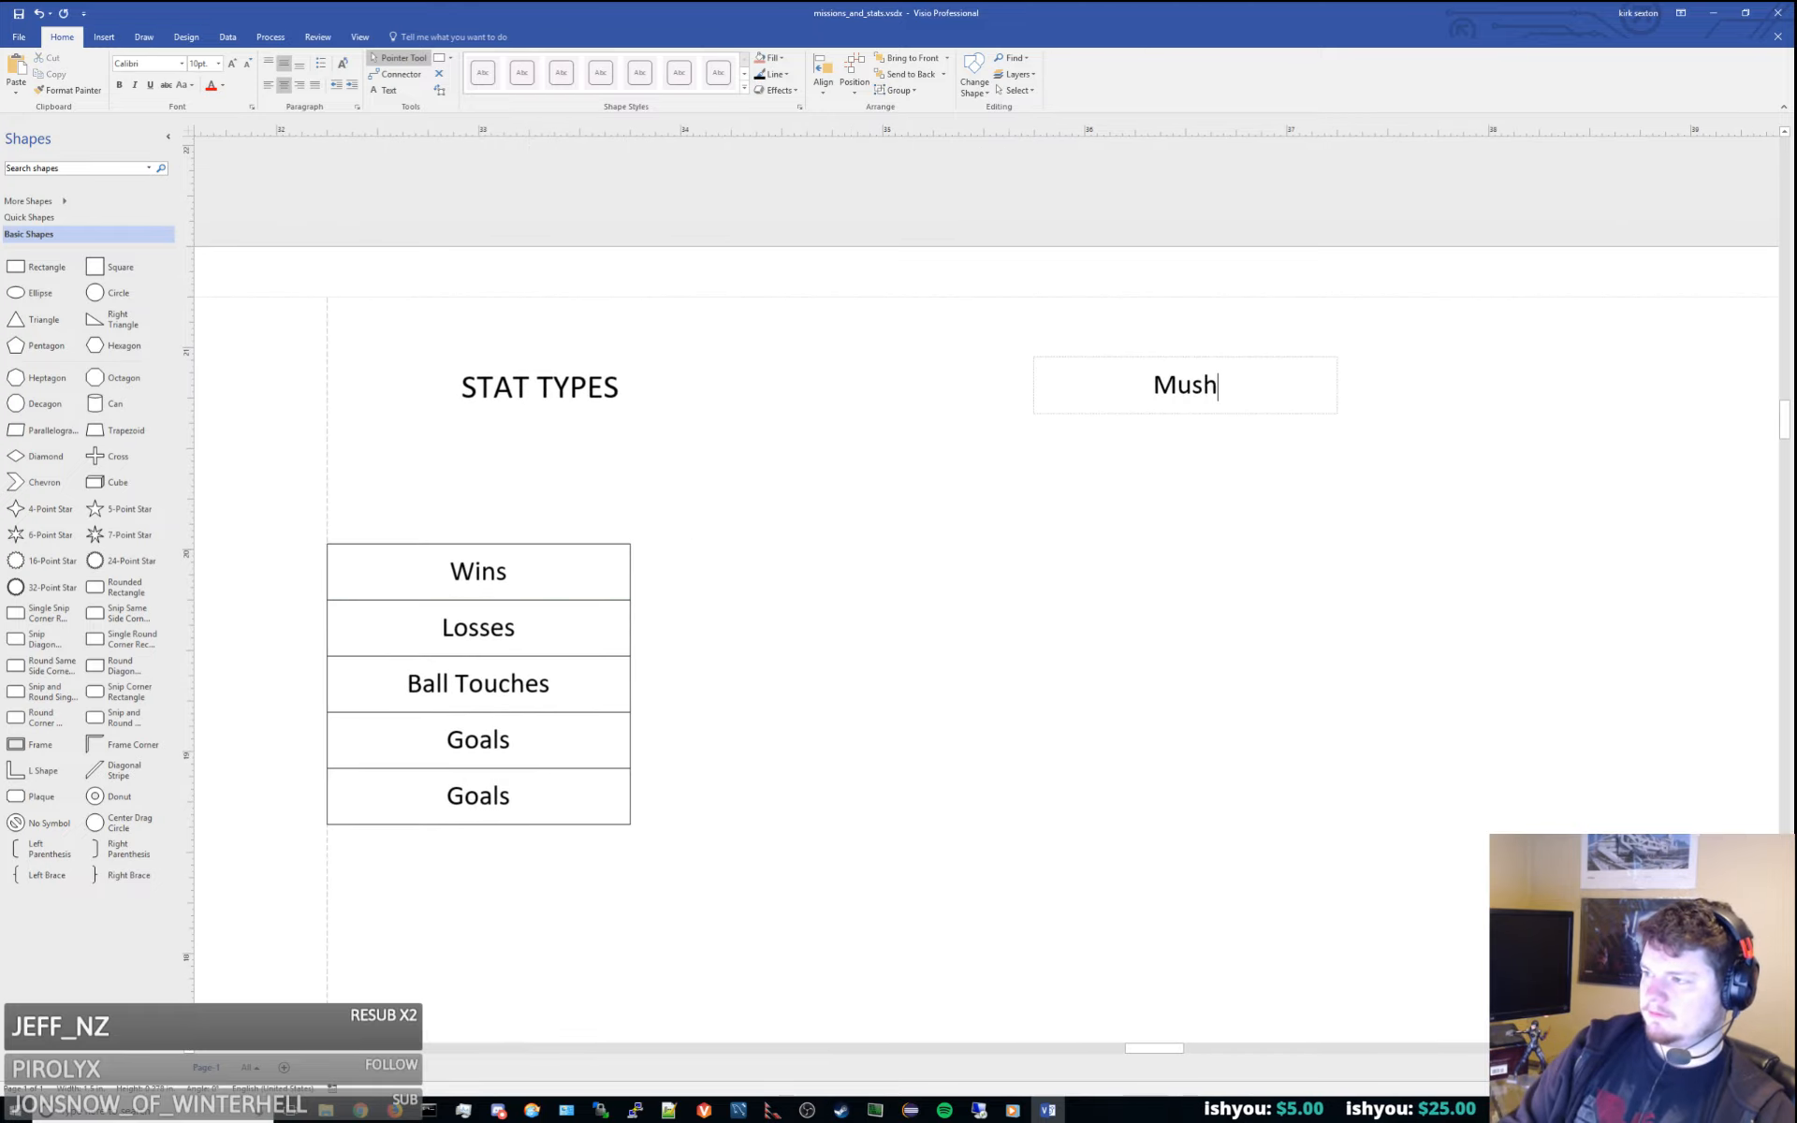
key("BackSpace")
key("BackSpace")
key("BackSpace")
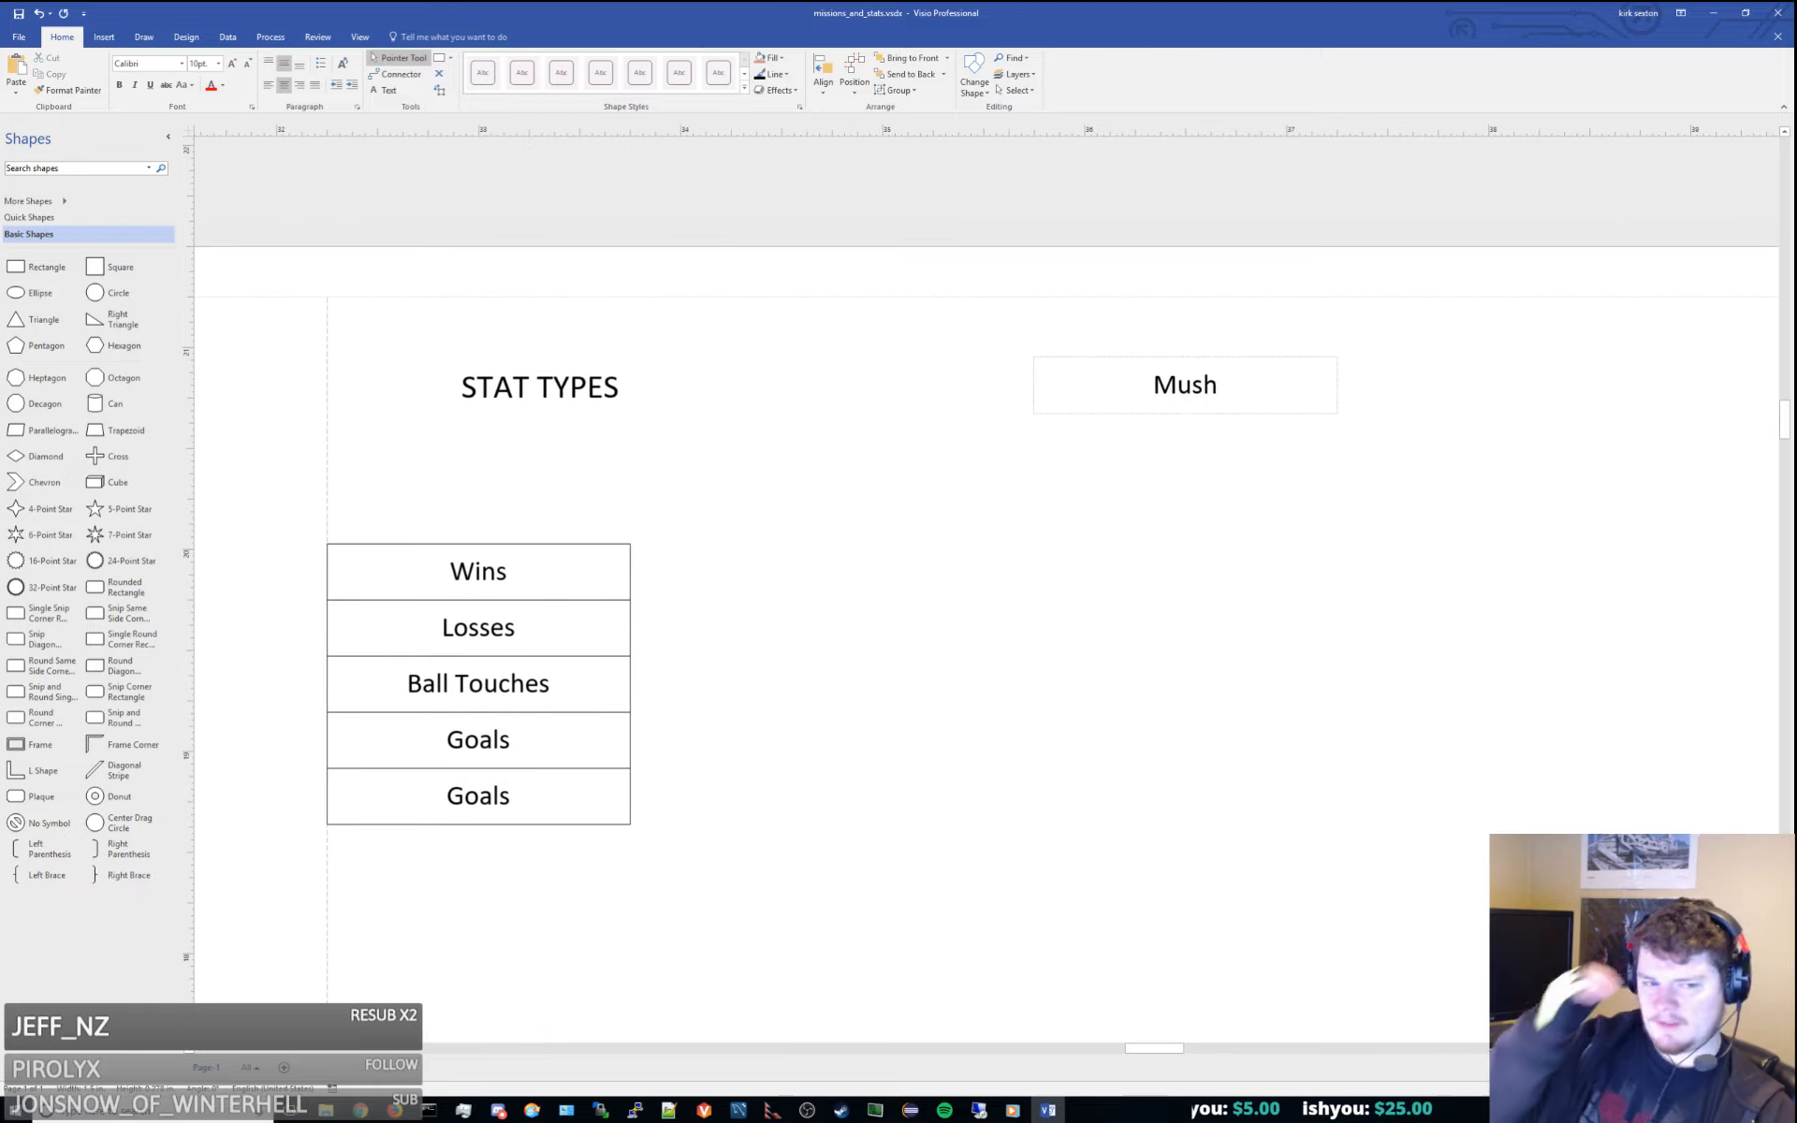
left_click(1484, 405)
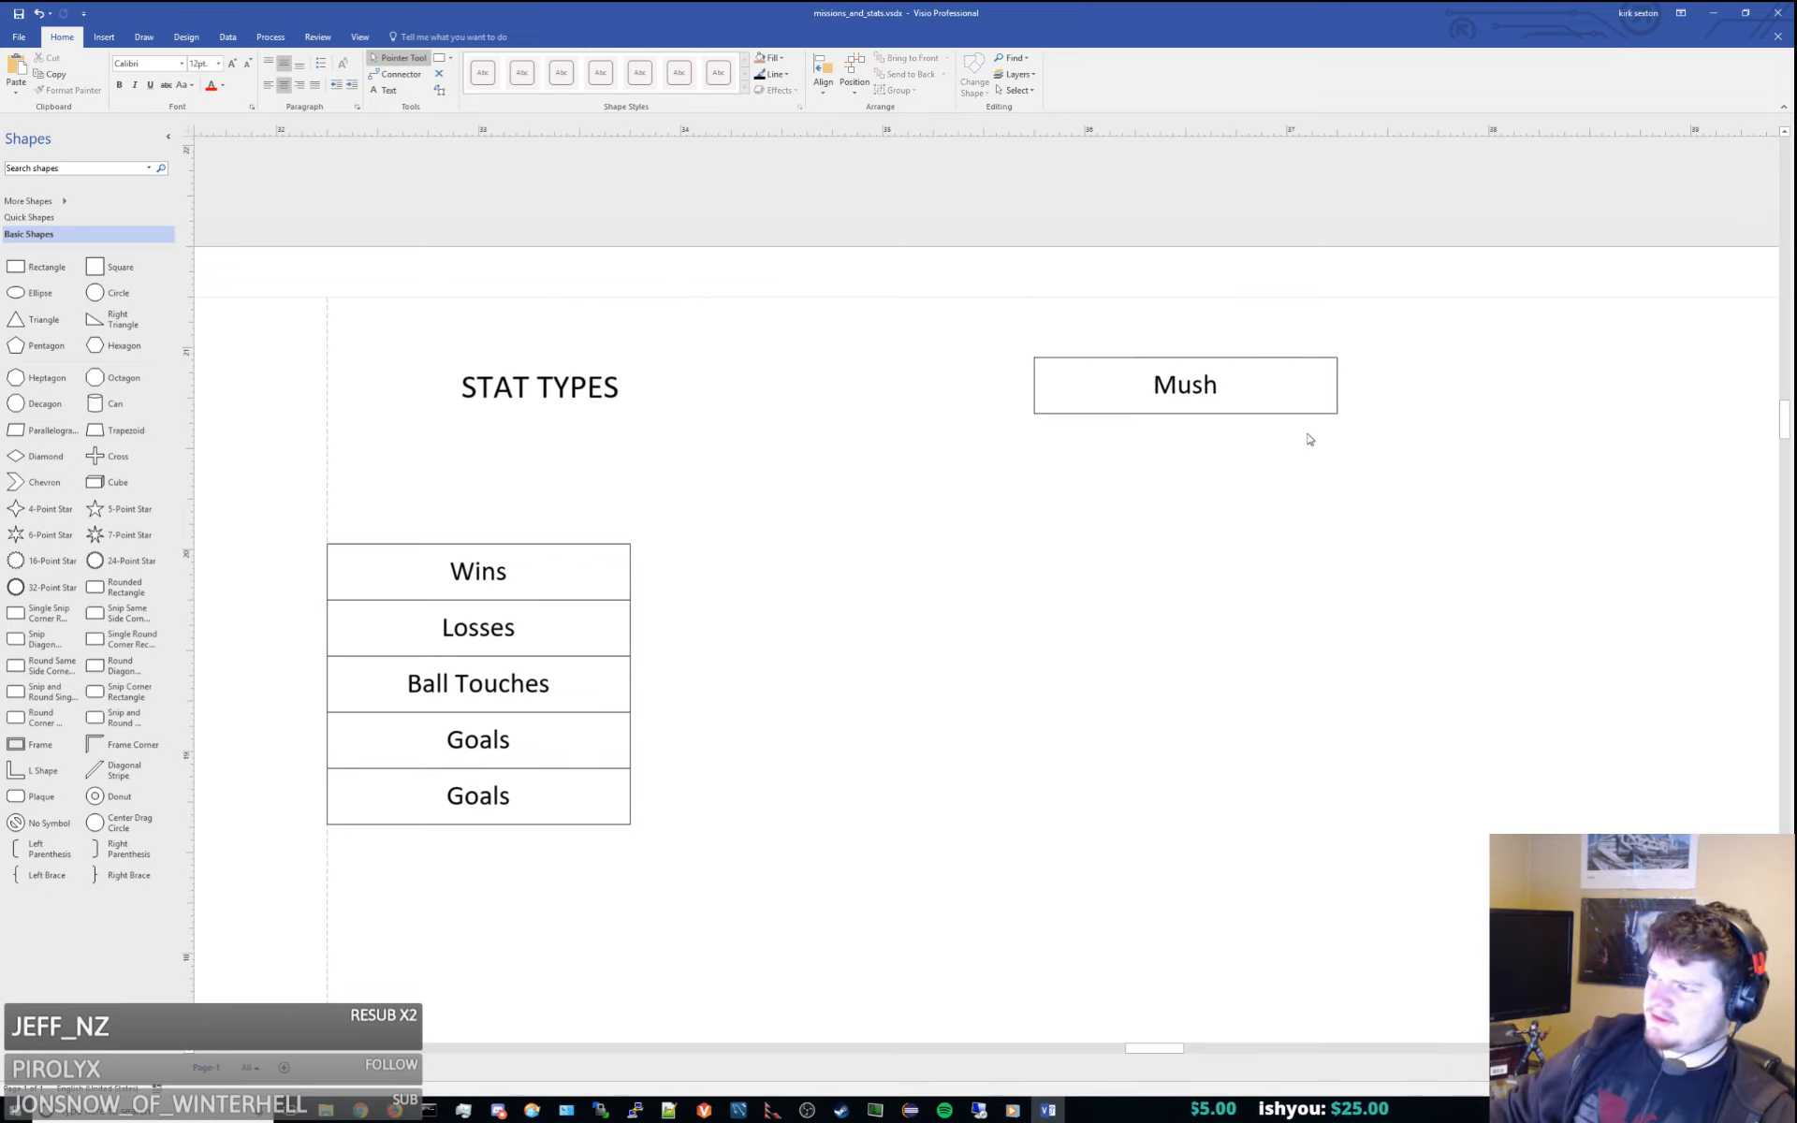
left_click(1285, 382)
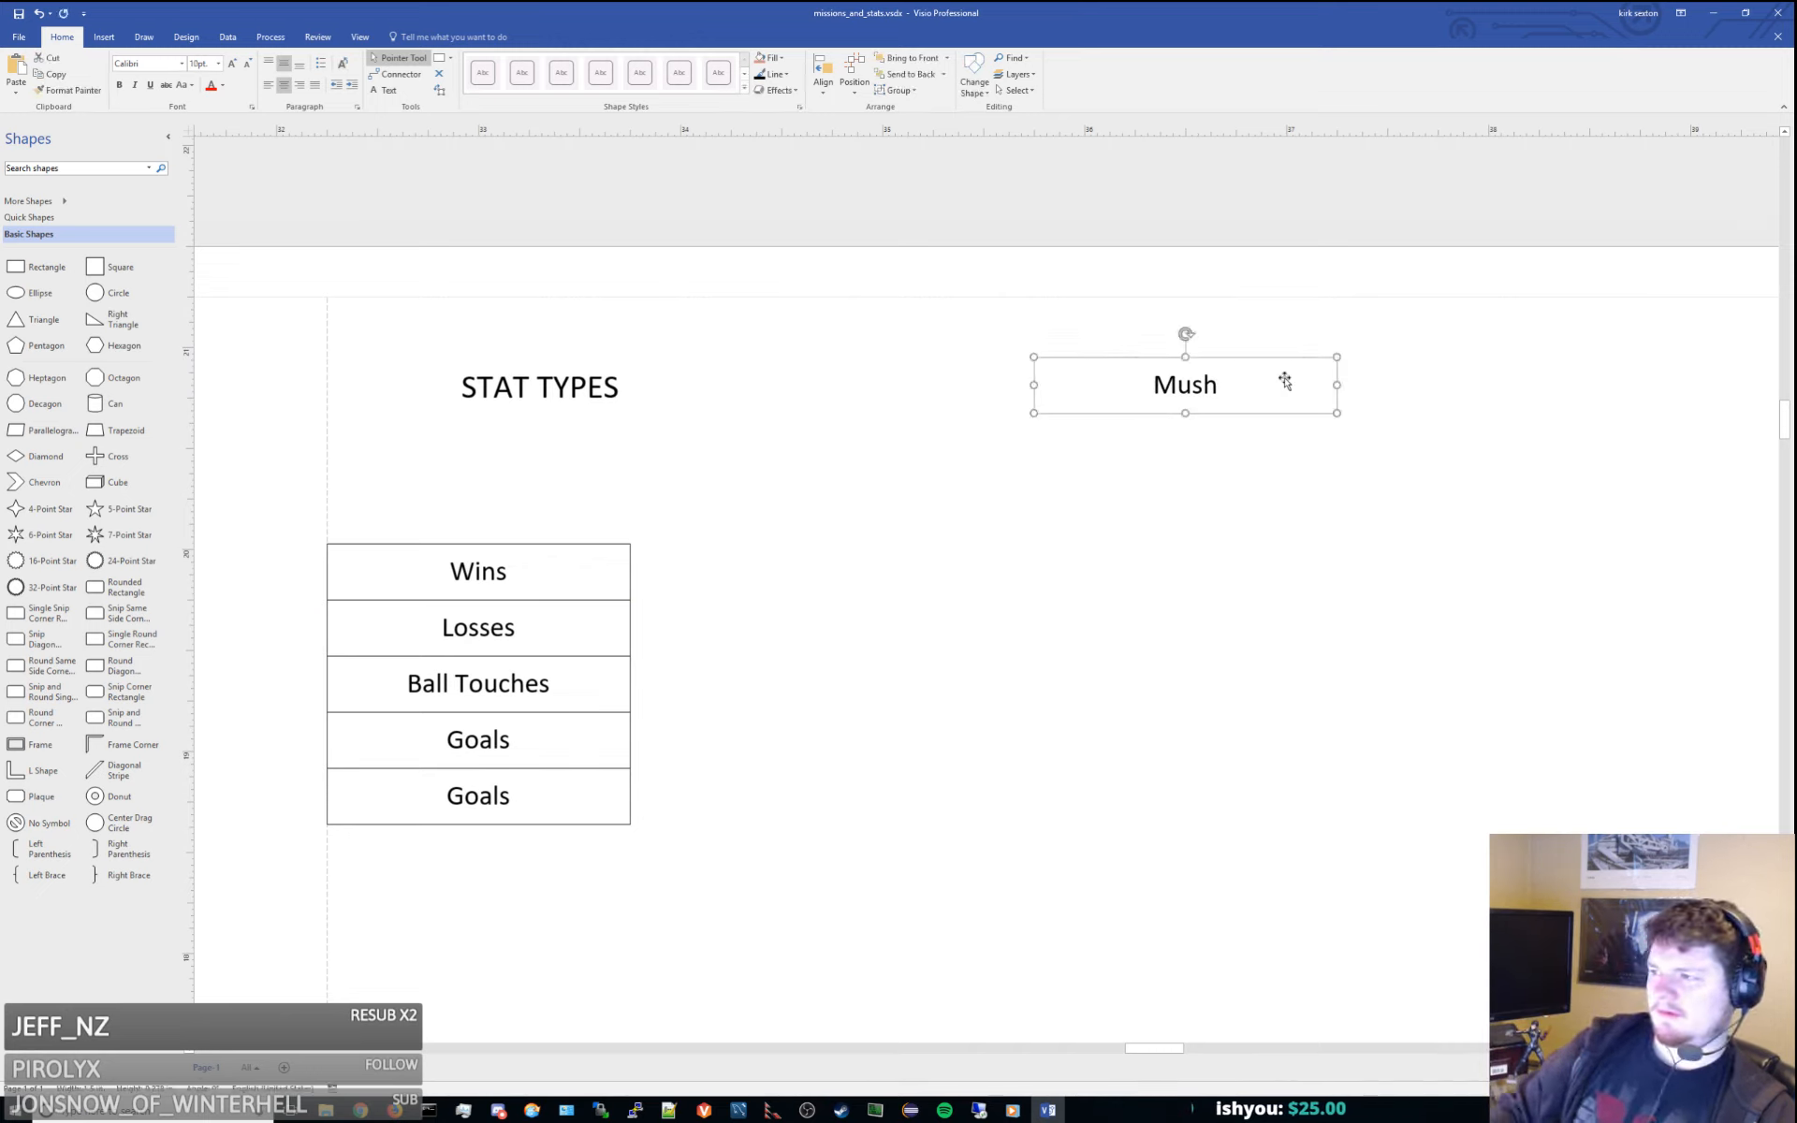
left_click(1265, 383)
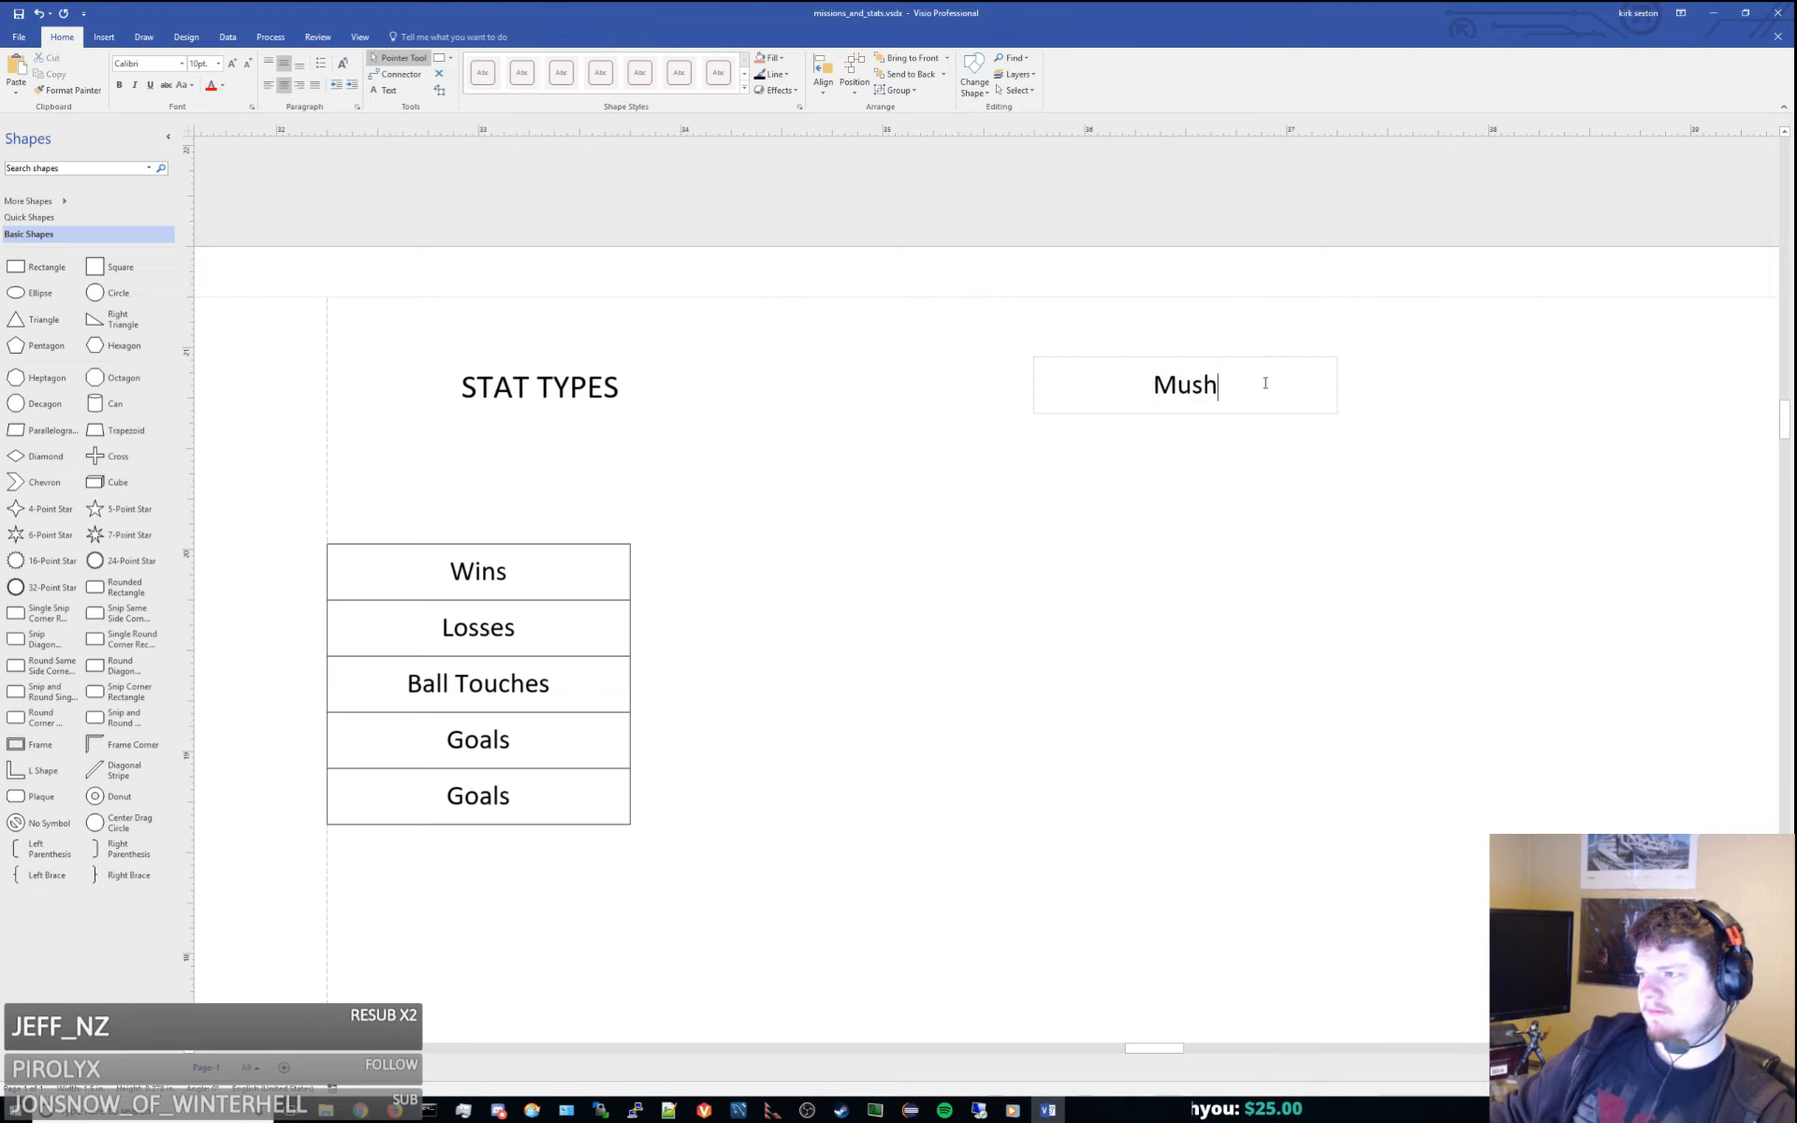
type("room Hall")
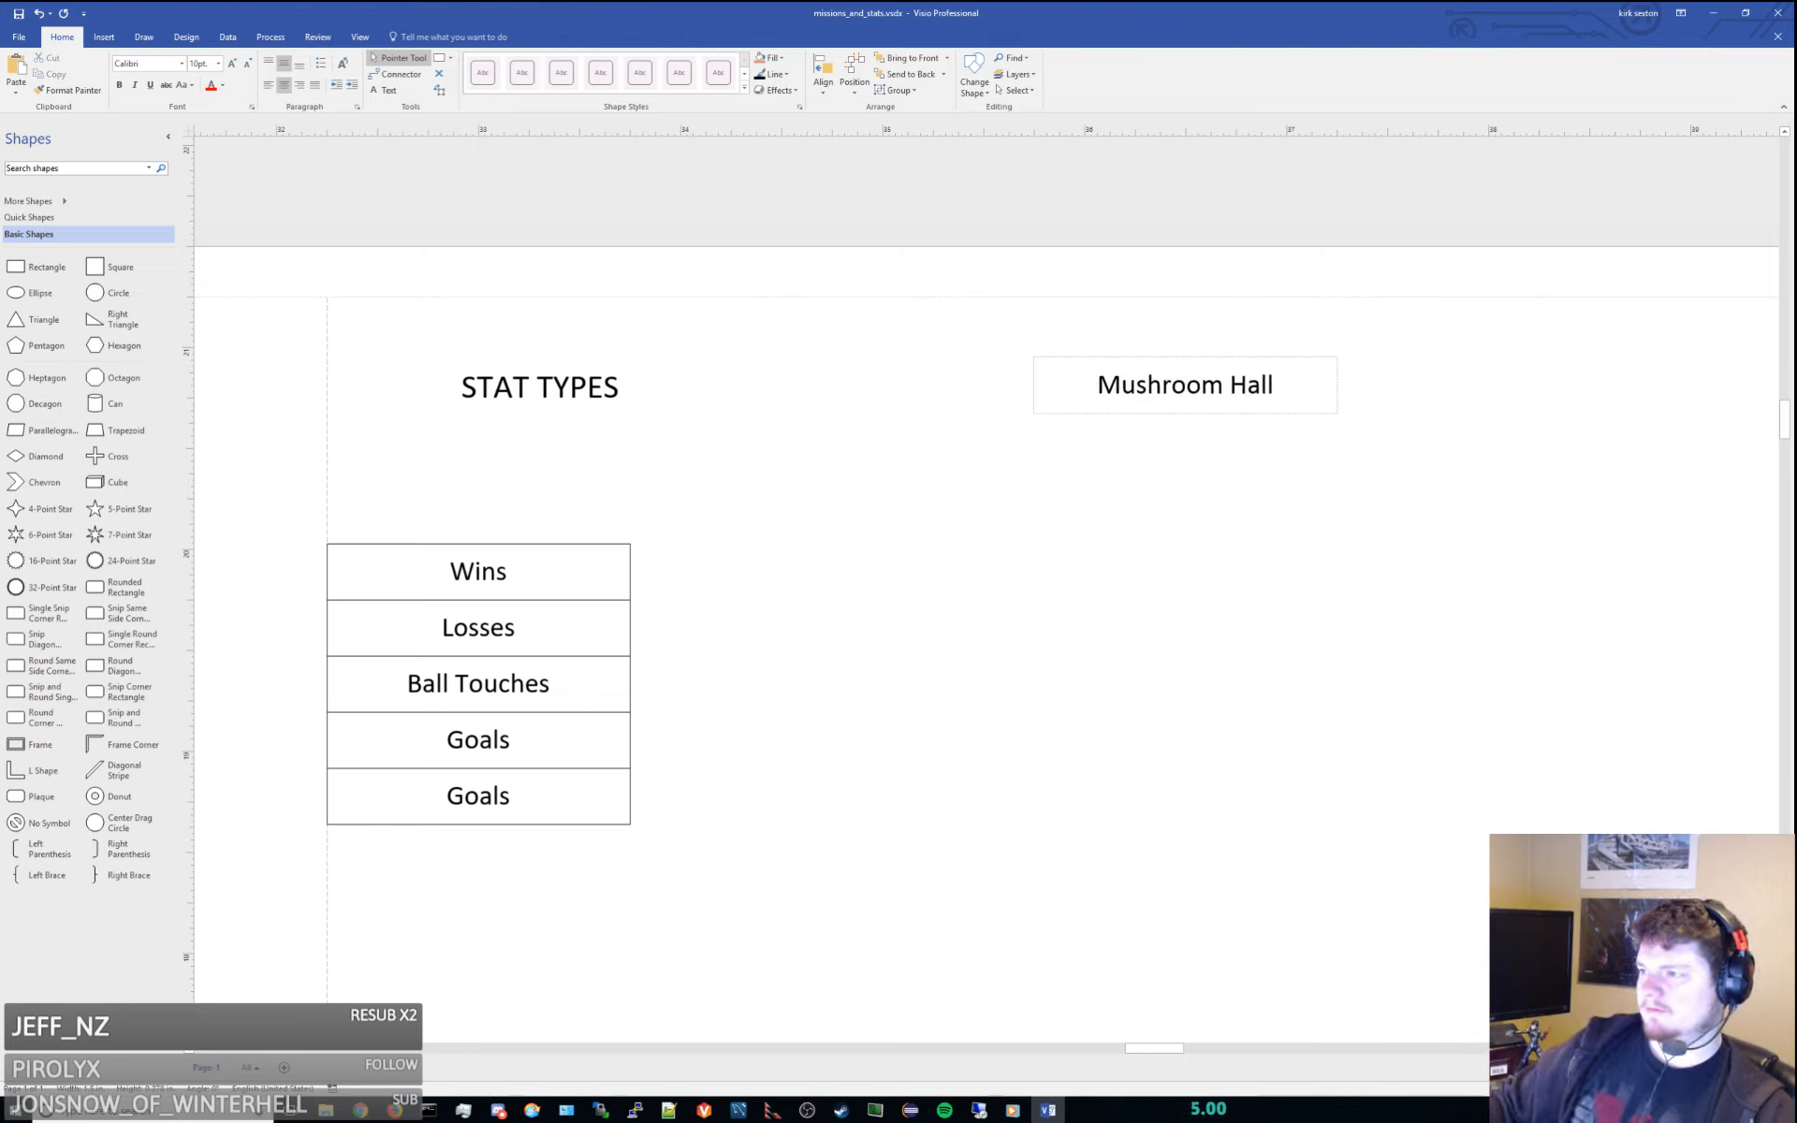
left_click(1287, 442)
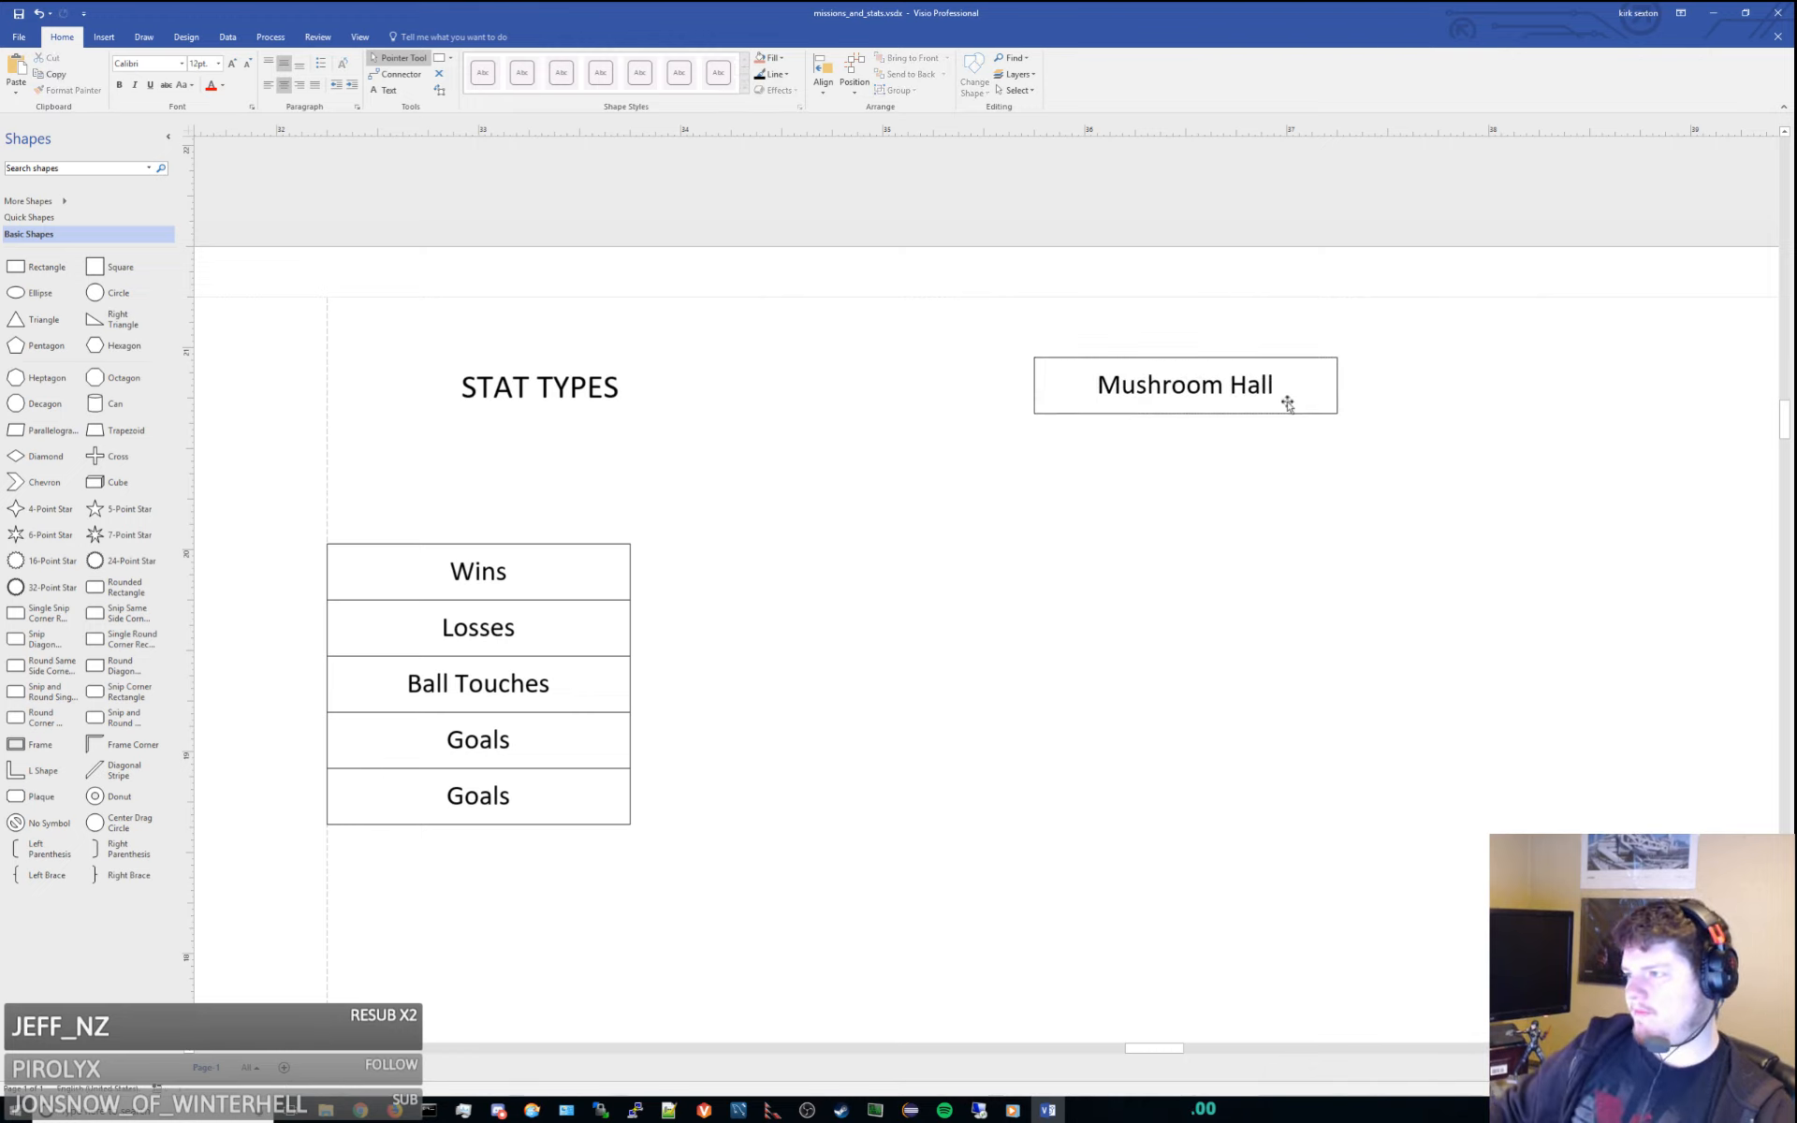
Move the Mushroom Hall box up and left, then place a duplicate directly to its right labelled "Goal"
left_click_drag(1297, 375, 1188, 341)
key("ctrl+c")
key("ctrl+v")
left_click_drag(1525, 789, 1396, 353)
double_click(1398, 353)
type("Goal")
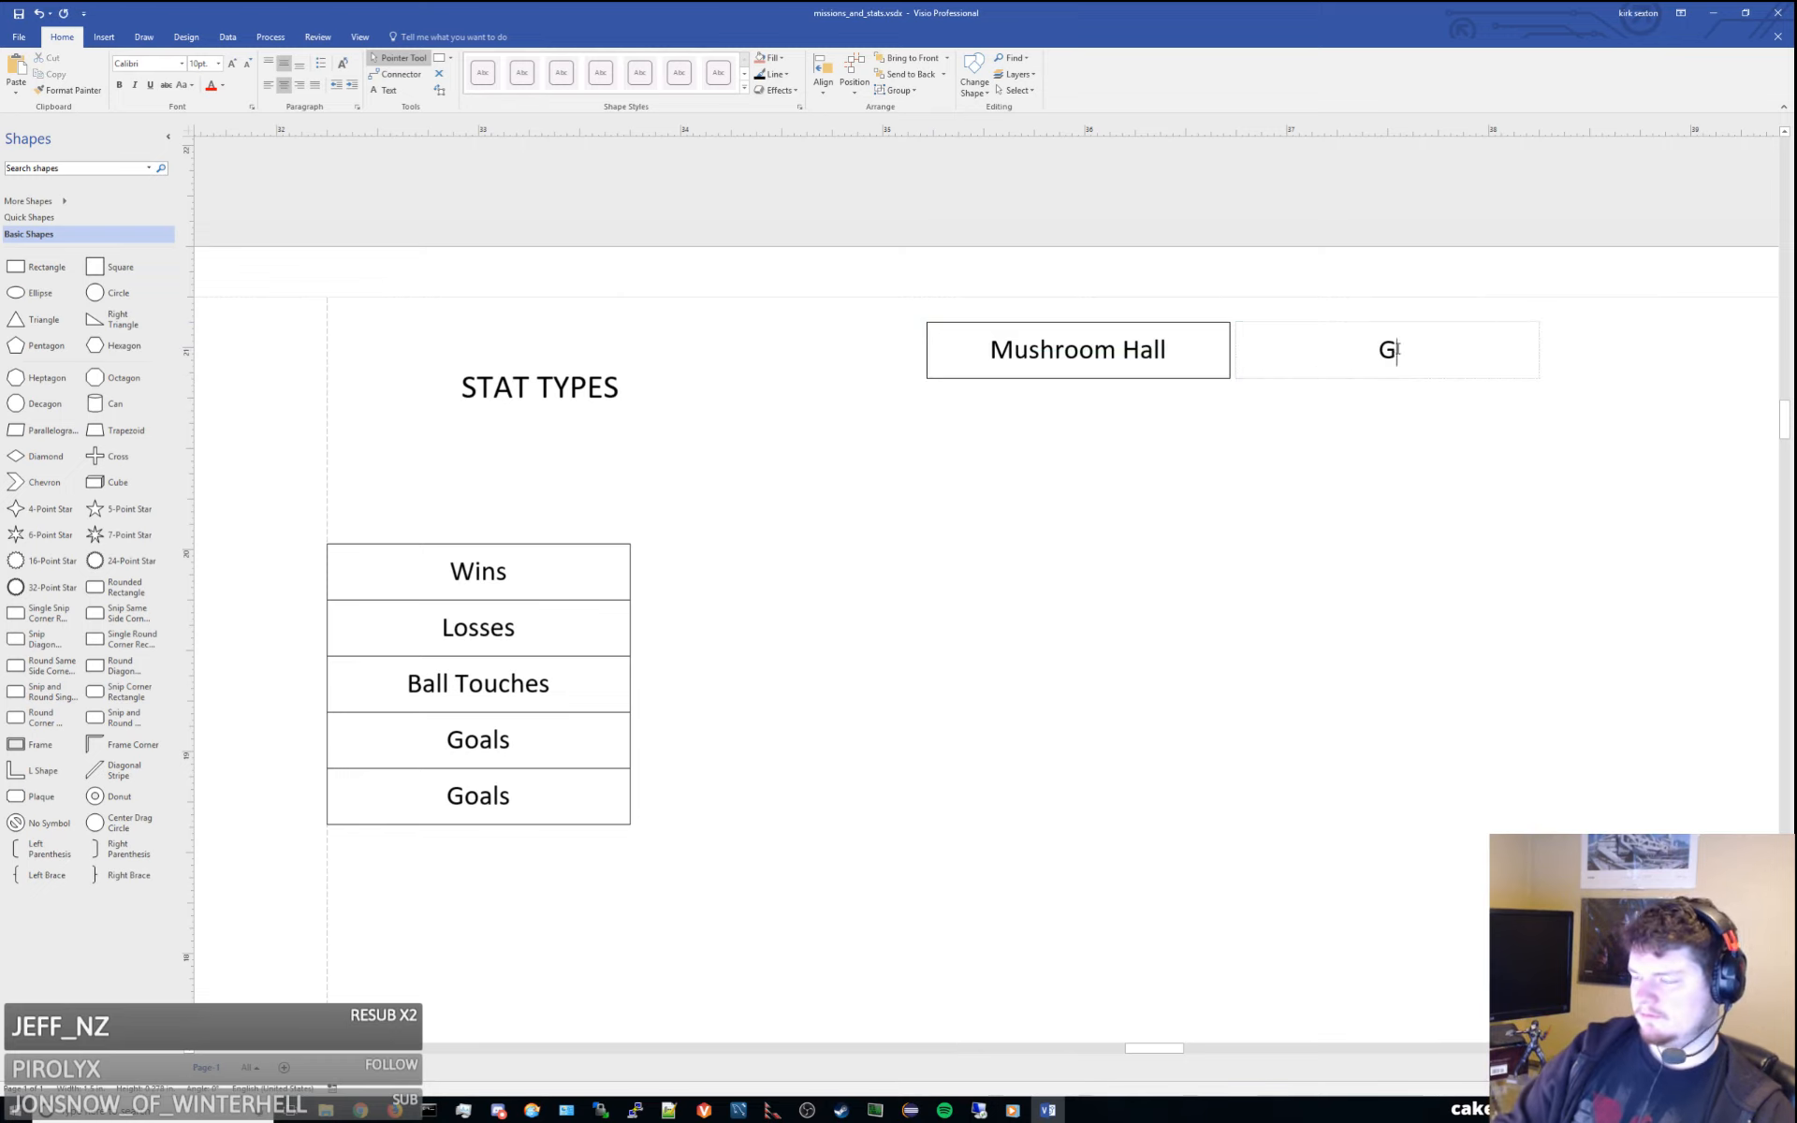
left_click(1400, 514)
Duplicate the Goal box, place the copy below the Mushroom Hall row and relabel it "Week 1"
left_click_drag(1330, 501, 999, 490)
left_click(1014, 336)
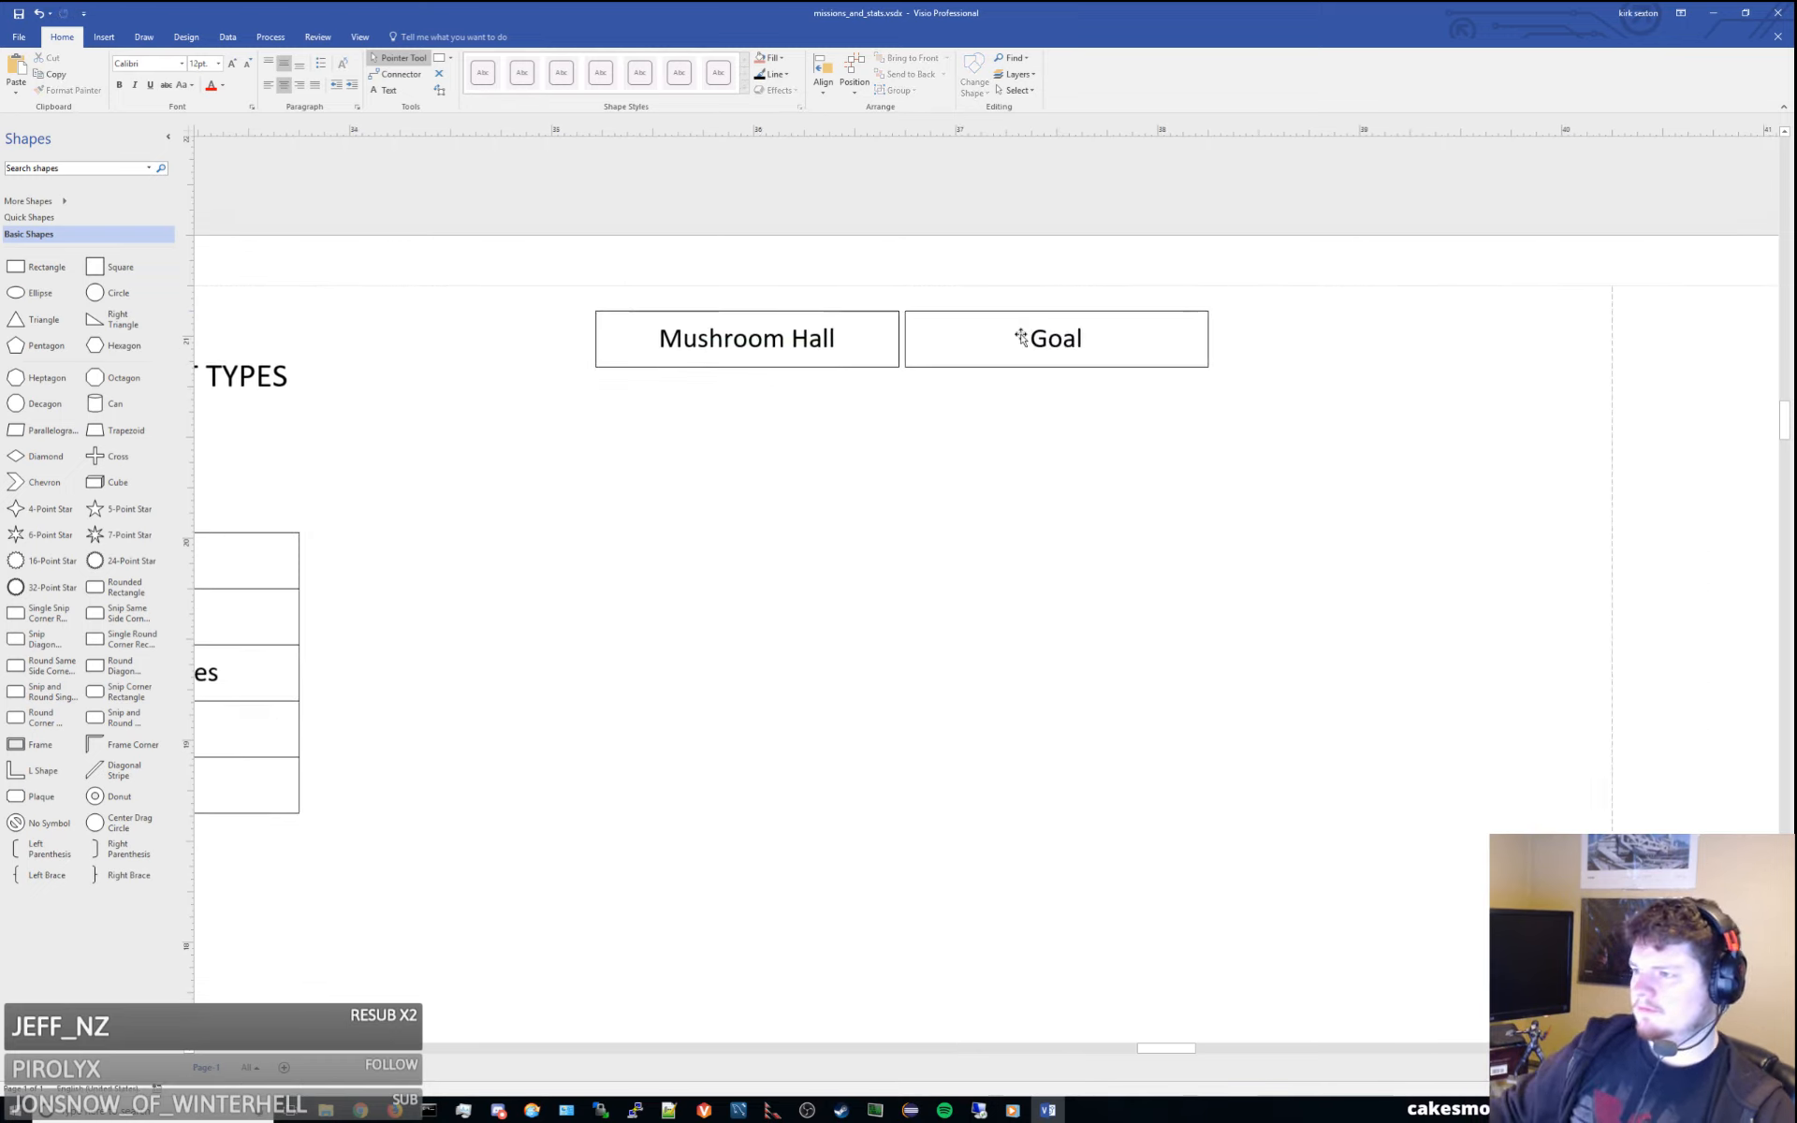
key("ctrl+c")
key("ctrl+v")
left_click_drag(1419, 765, 604, 484)
double_click(906, 469)
type("Week 1")
left_click(880, 541)
Shift the Mushroom Hall and Goal boxes right and place the Week 1 box directly to the left of Mushroom Hall
left_click_drag(561, 299, 1235, 404)
left_click_drag(814, 326, 978, 327)
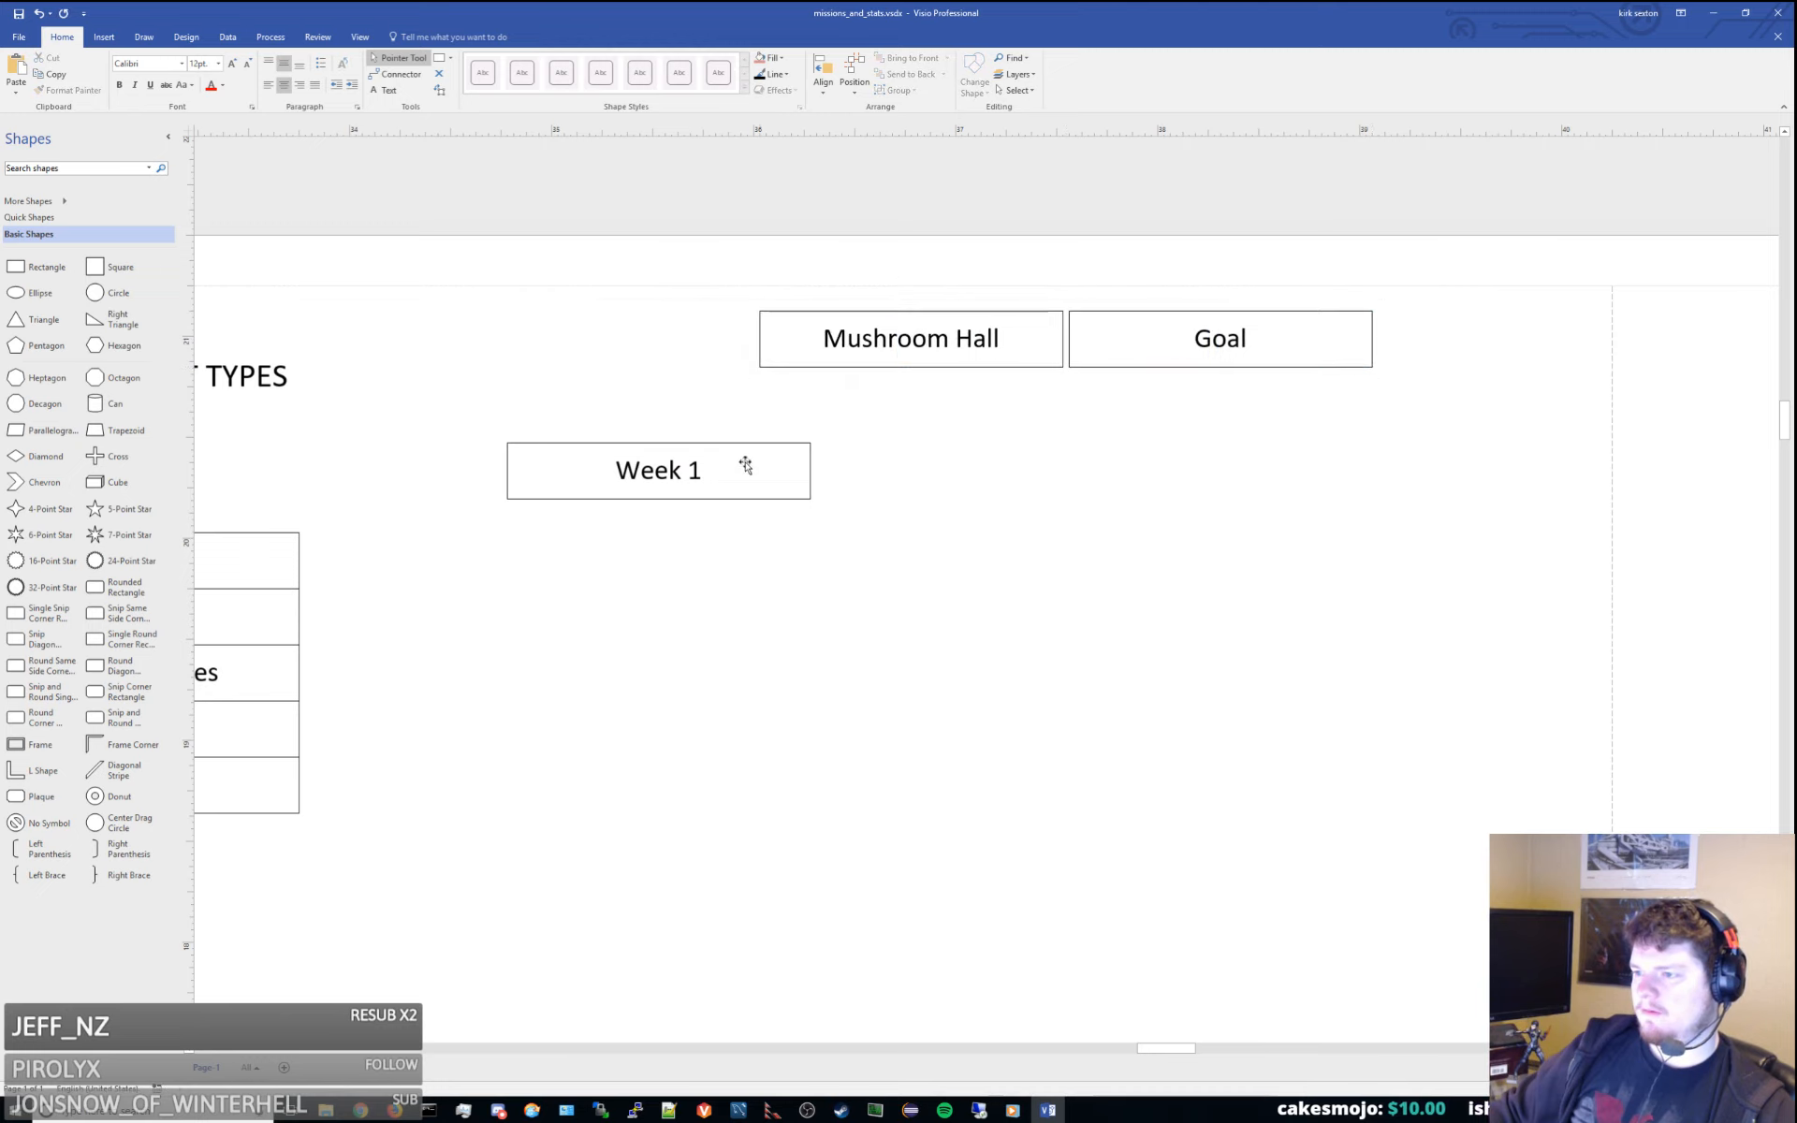
left_click_drag(742, 465, 703, 331)
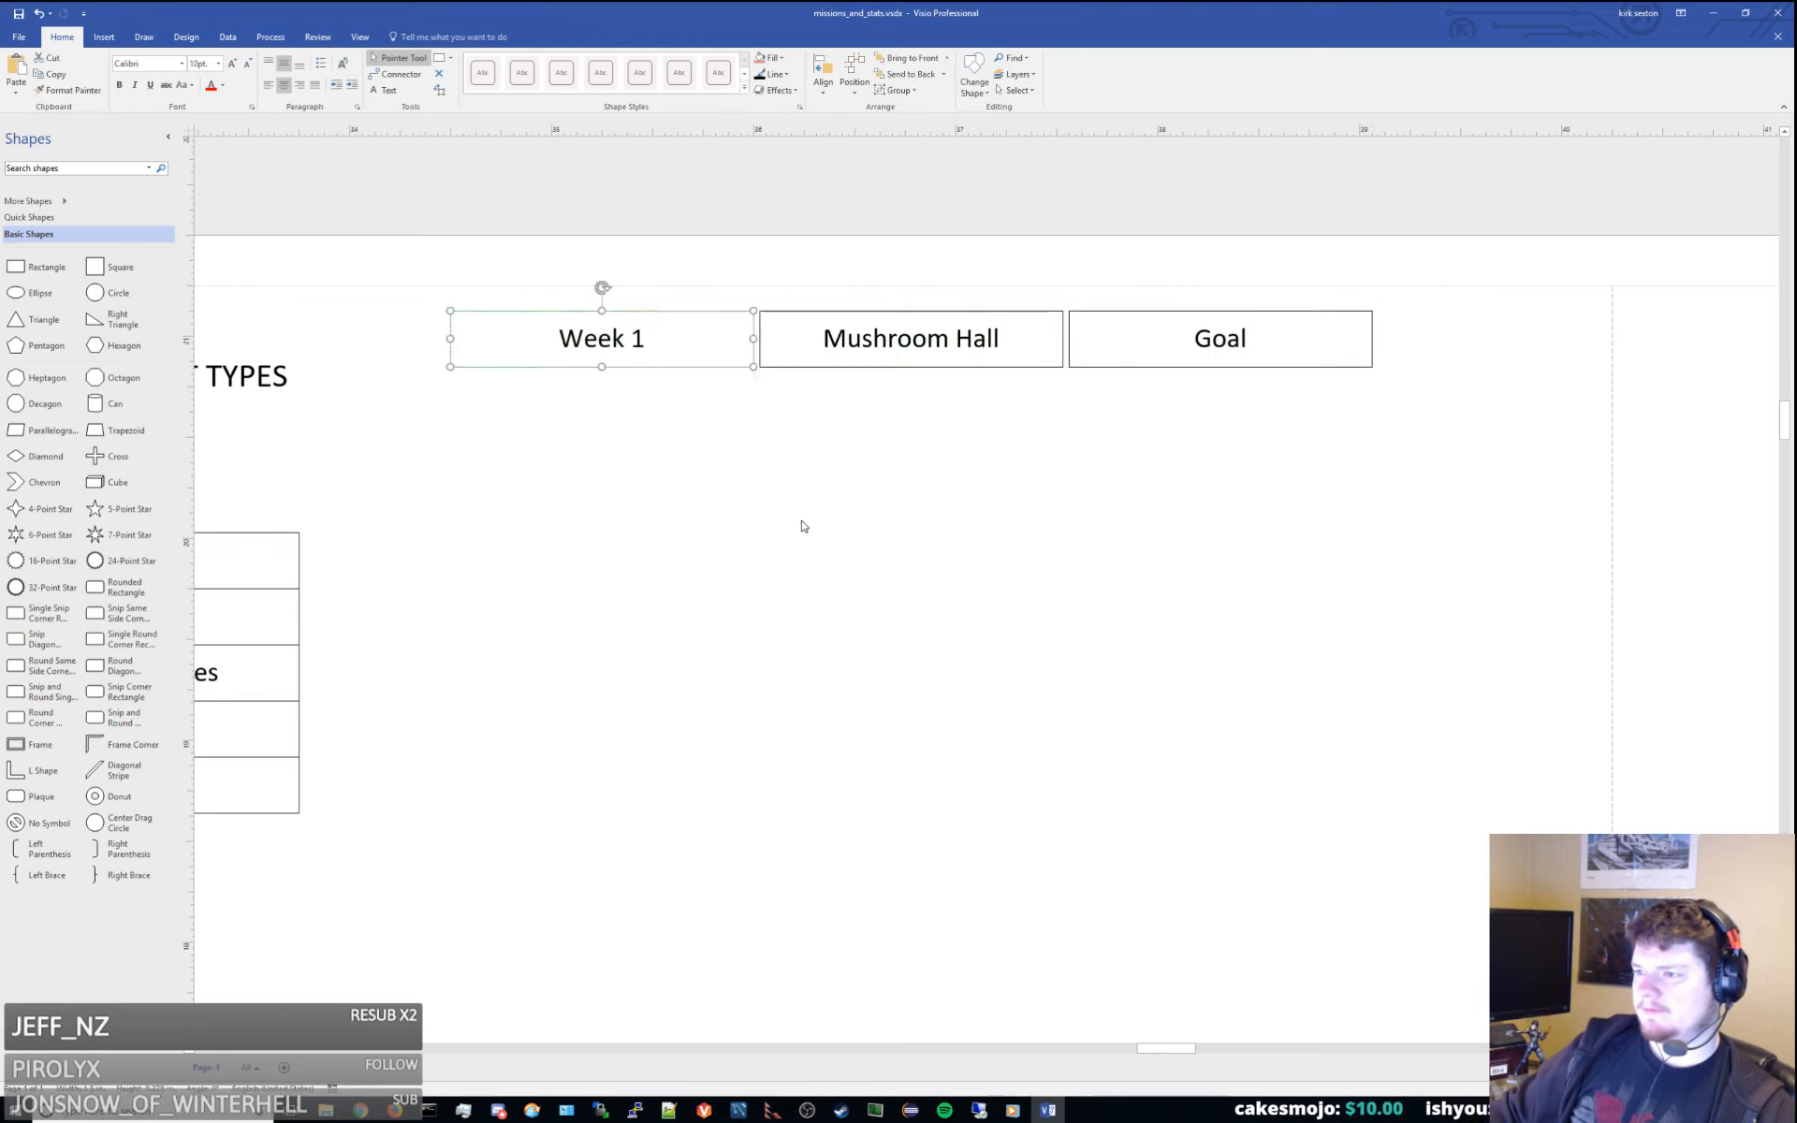
left_click(801, 524)
Duplicate the Week 1 box, relabel the copy "Online" and arrange it as the first box in the row before Week 1
left_click(739, 359)
key("ctrl+c")
key("ctrl+v")
double_click(1145, 792)
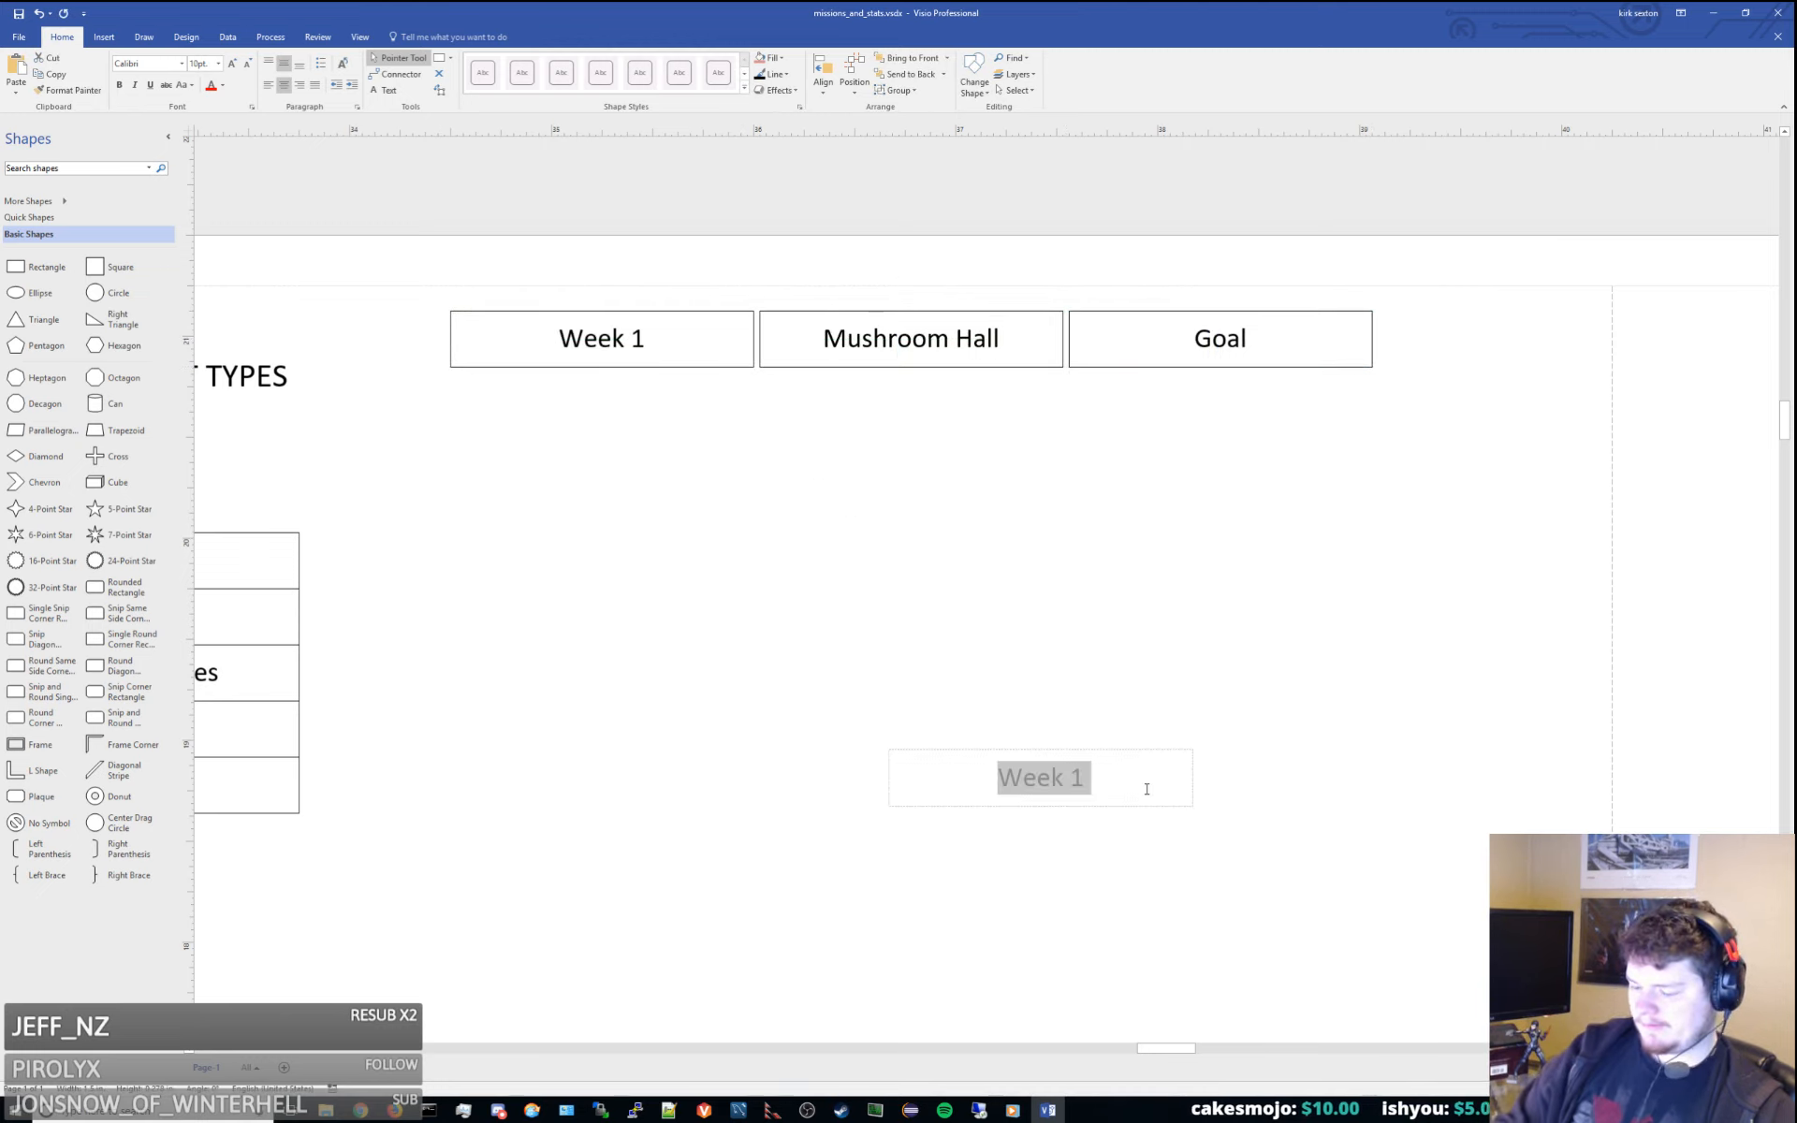
type("Online")
left_click_drag(1174, 784, 749, 359)
left_click(601, 350, "shift")
left_click(950, 353, "shift")
left_click(1170, 354, "shift")
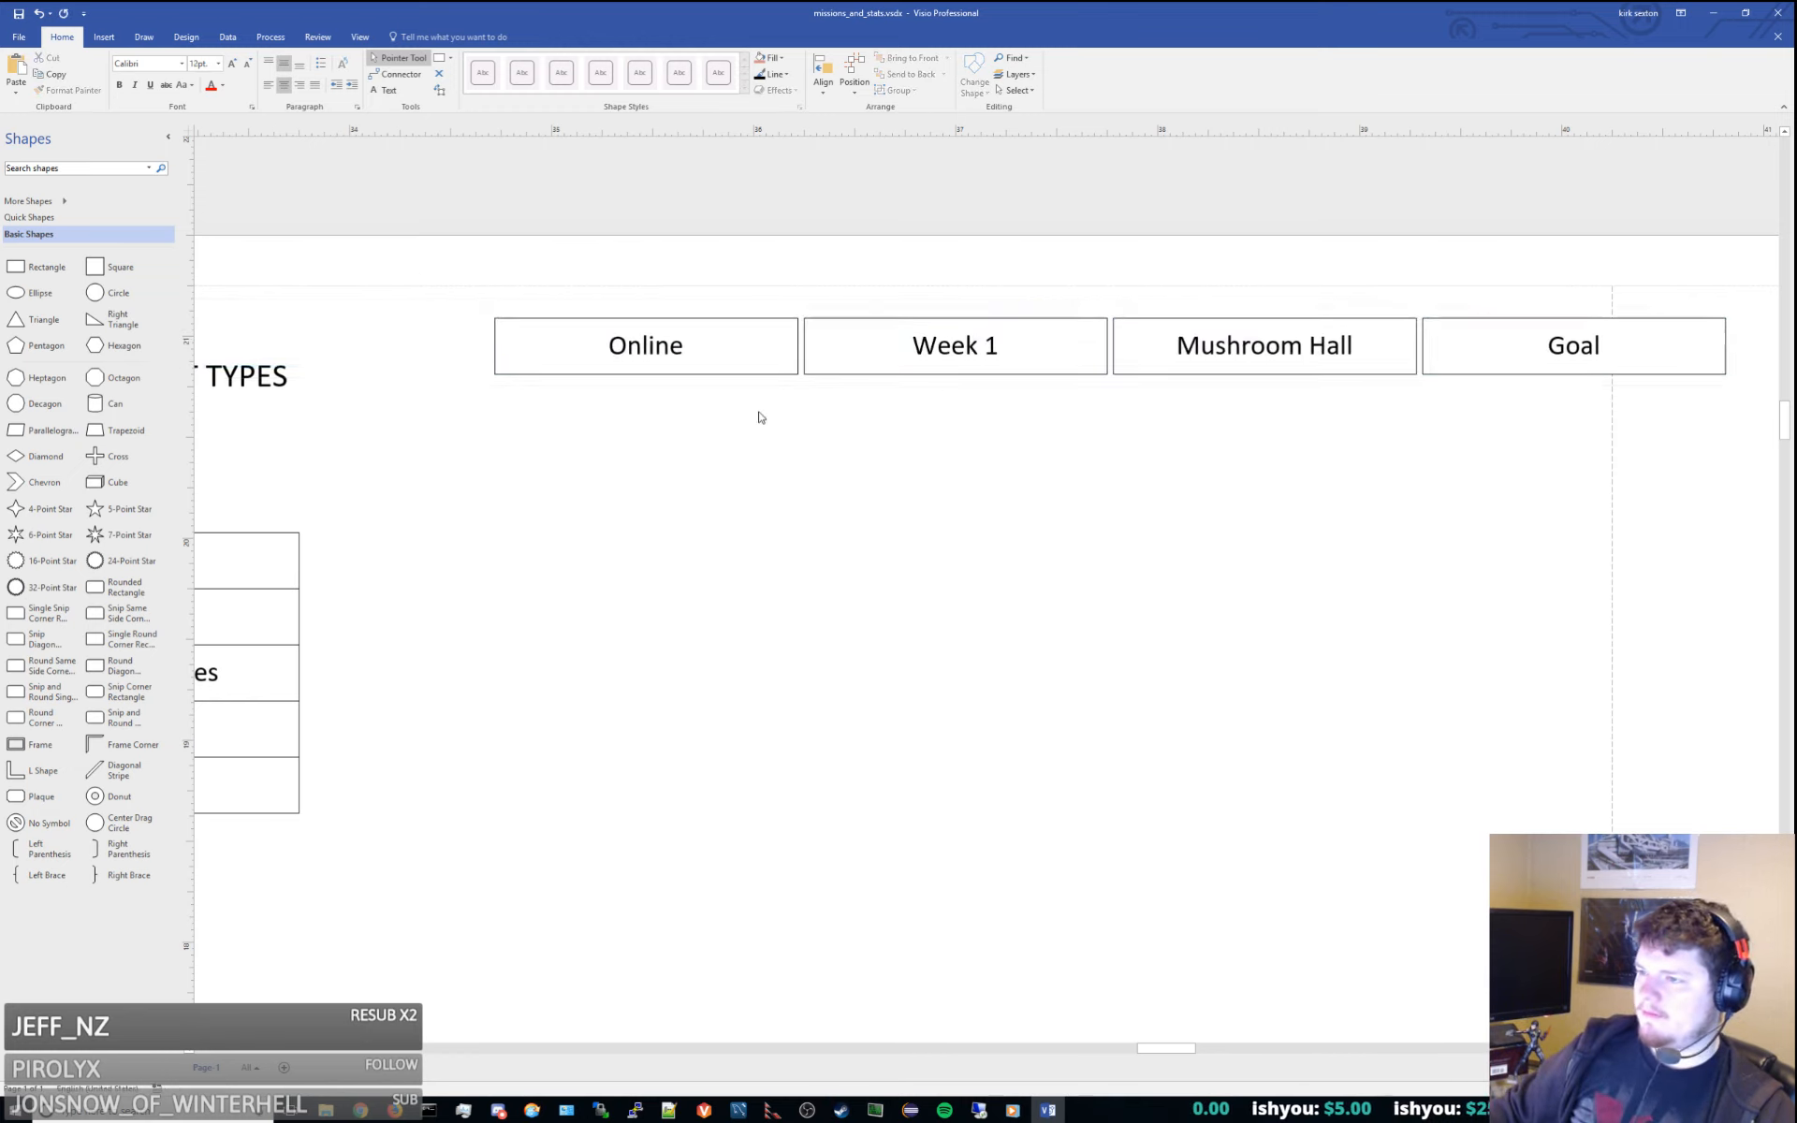
Relabel the duplicate Goals box in the fifth row of the stat list as "Own Goals"
scroll(802, 573, "down", 2, "ctrl")
left_click_drag(801, 550, 850, 550)
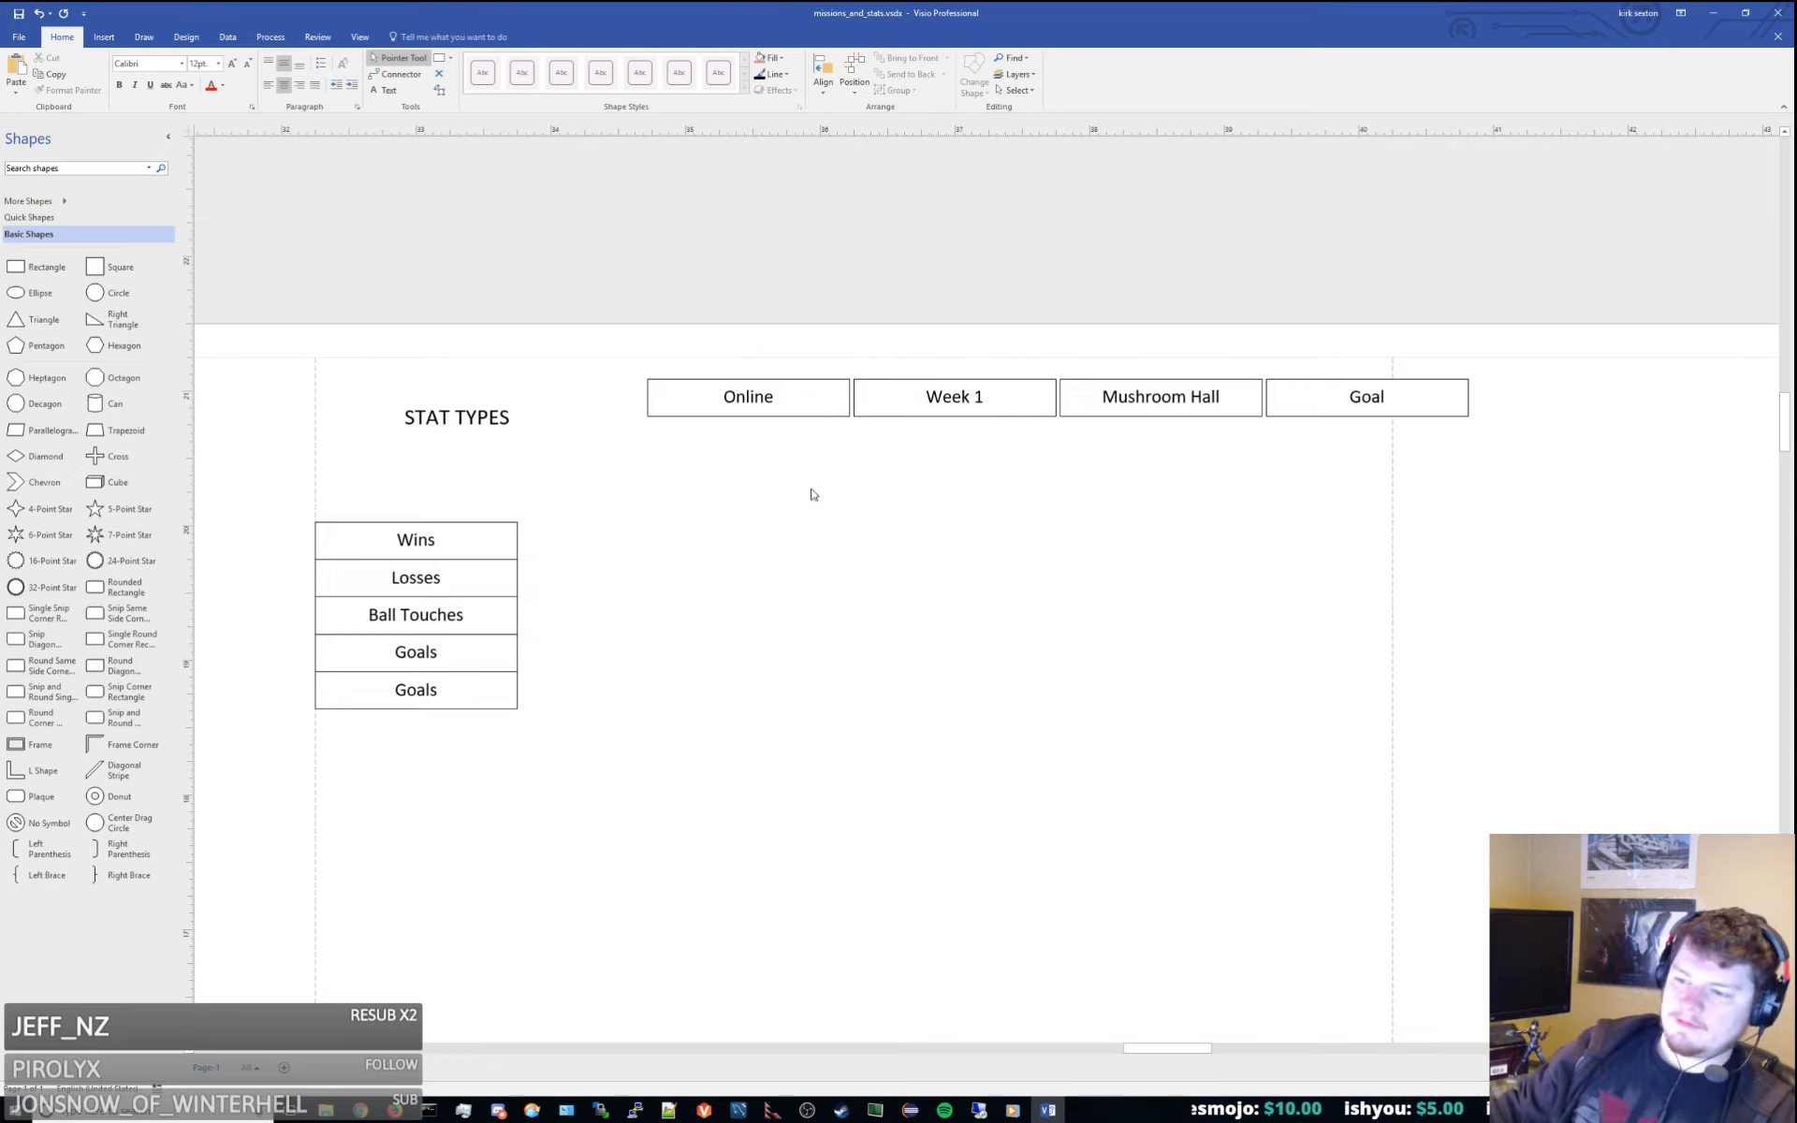
double_click(435, 705)
type("Own Goals")
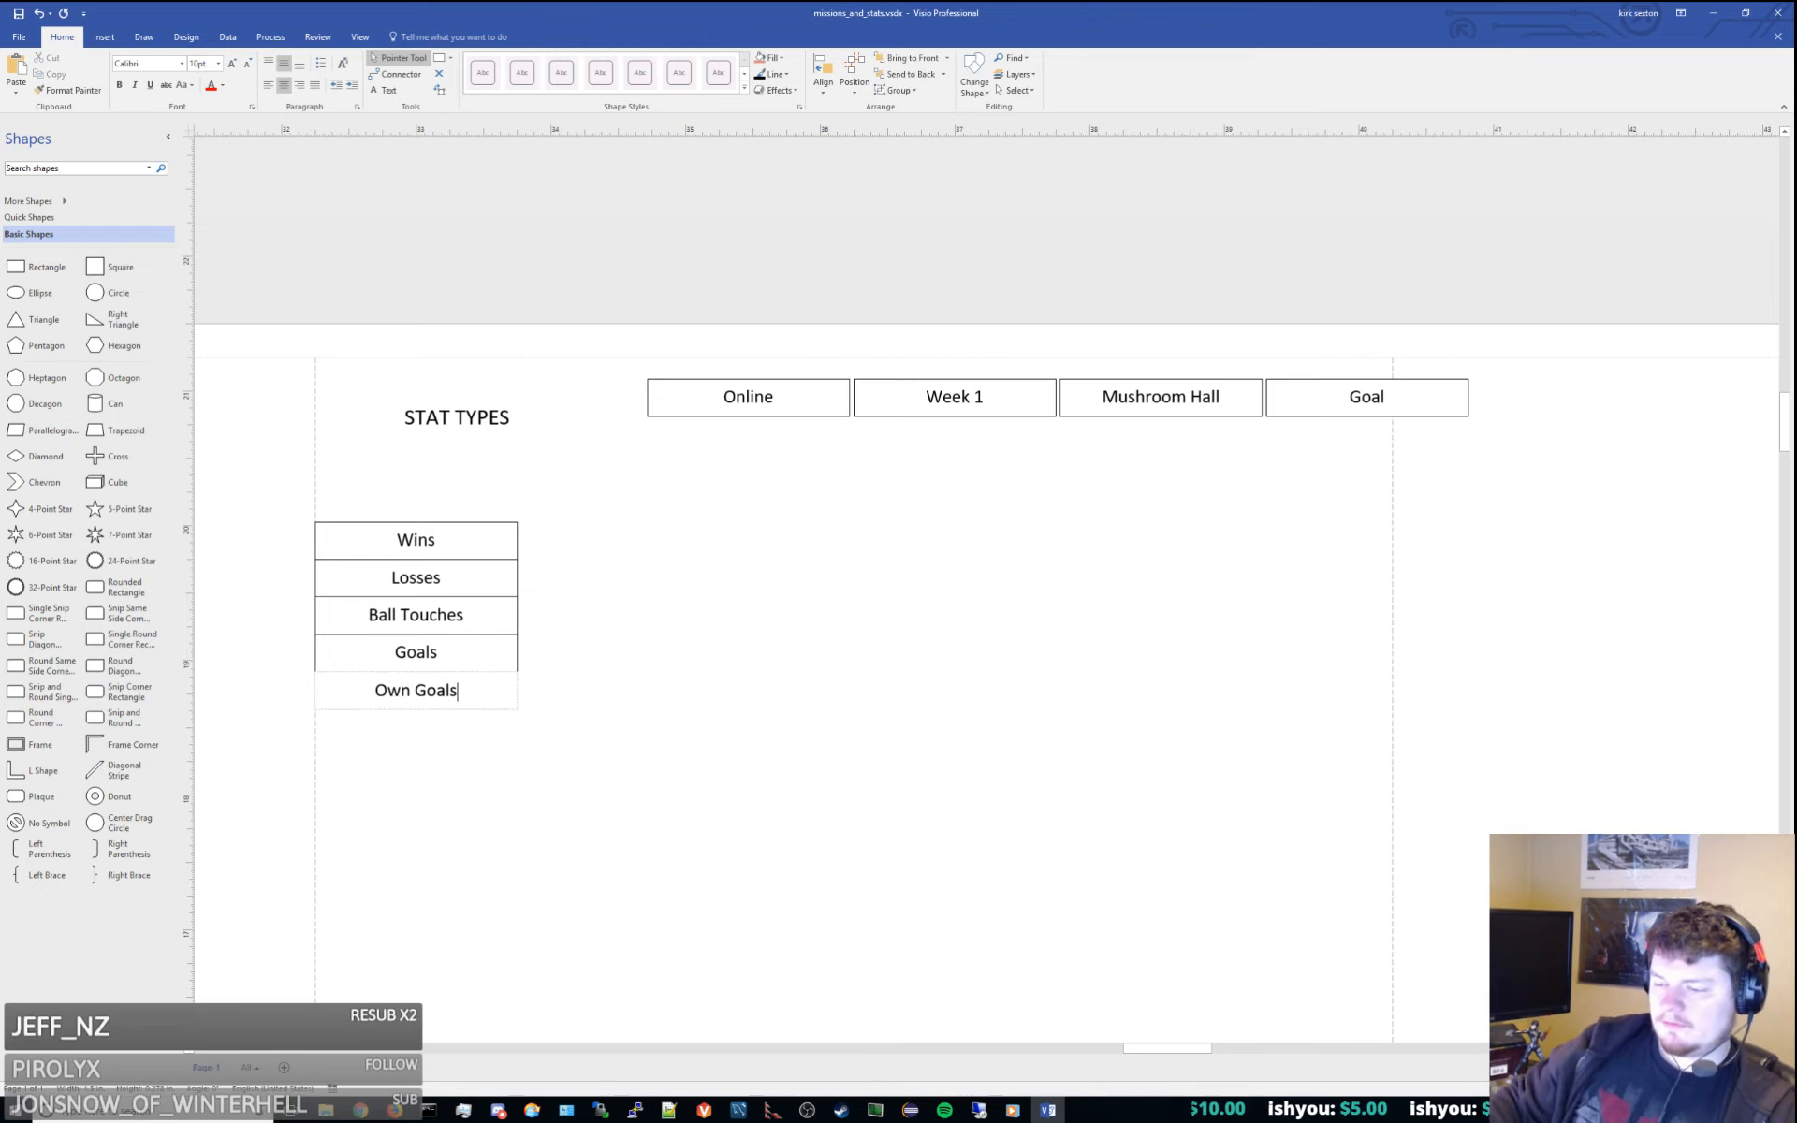
left_click(445, 758)
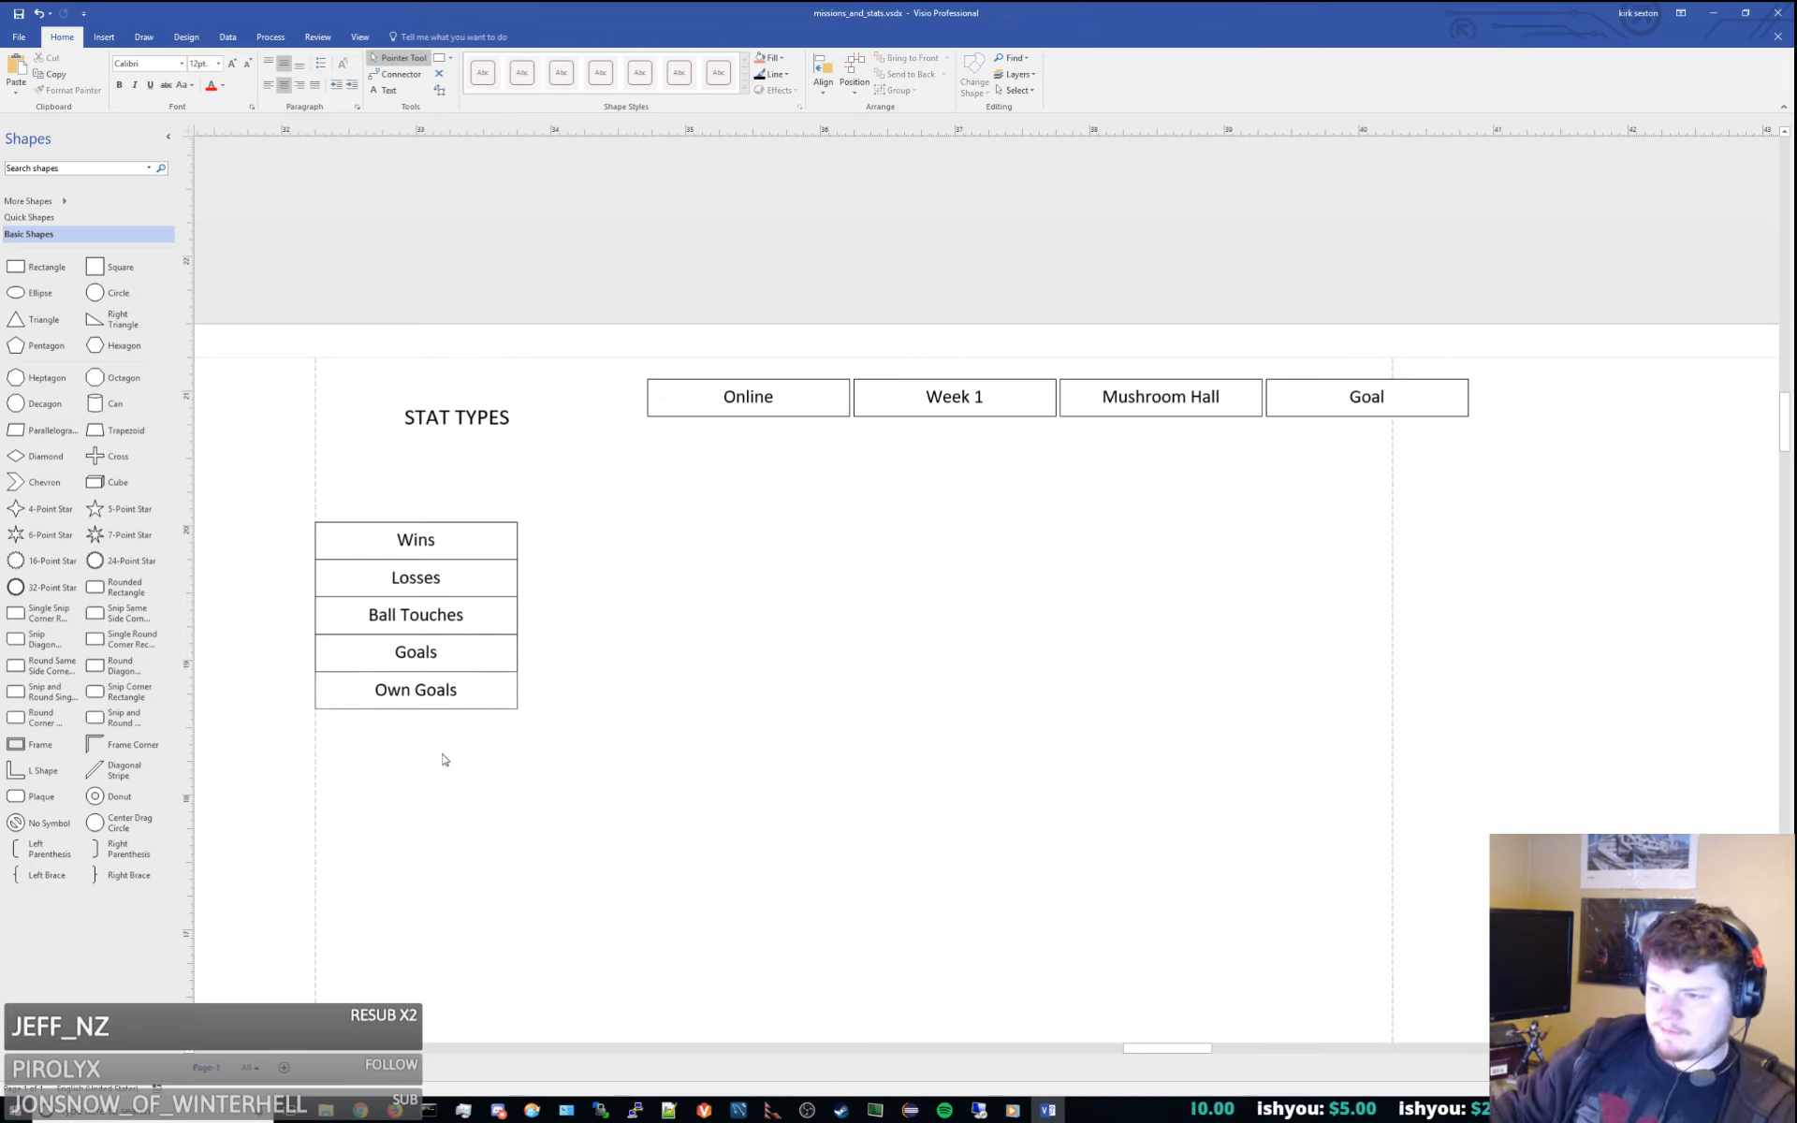
Add a sixth row to the stat list by duplicating the Own Goals box below it and relabelling the copy "Player Touches"
left_click(549, 646)
key("ctrl+c")
key("ctrl+v")
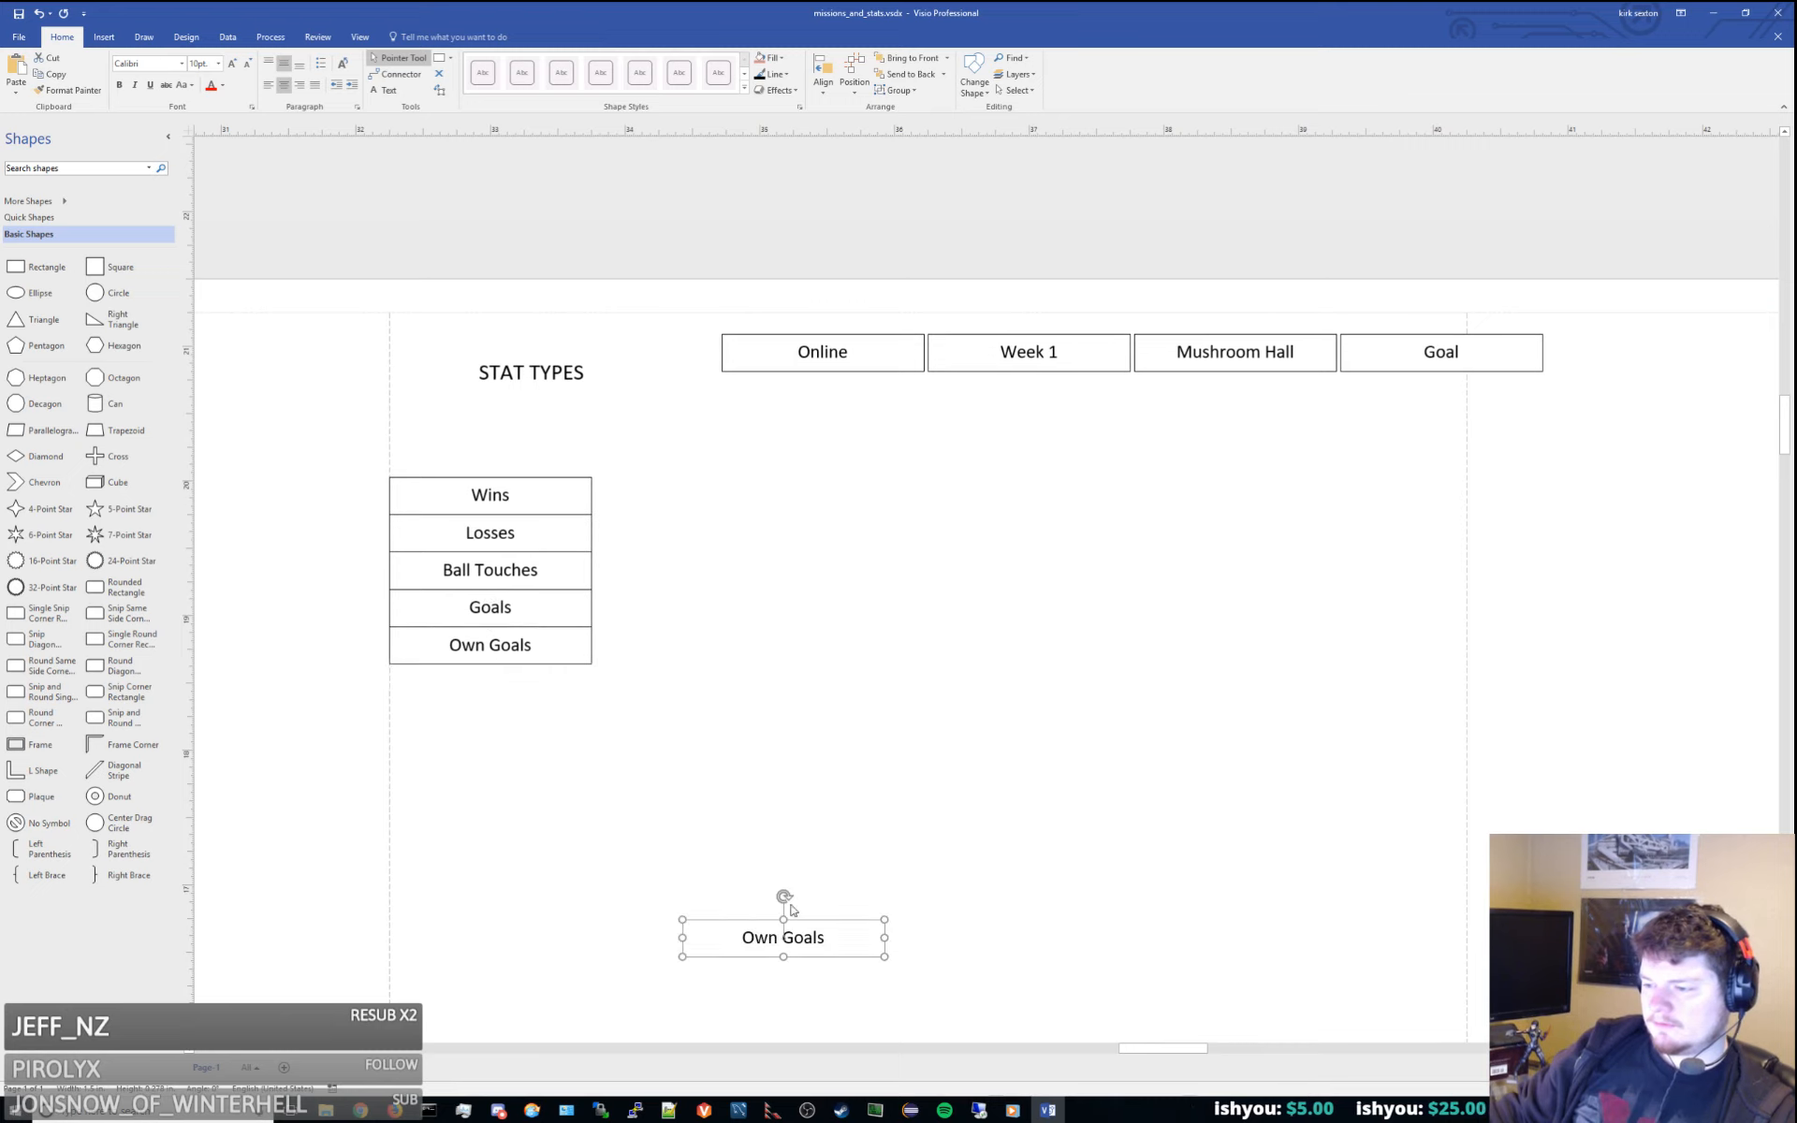
left_click_drag(840, 951, 553, 700)
double_click(553, 699)
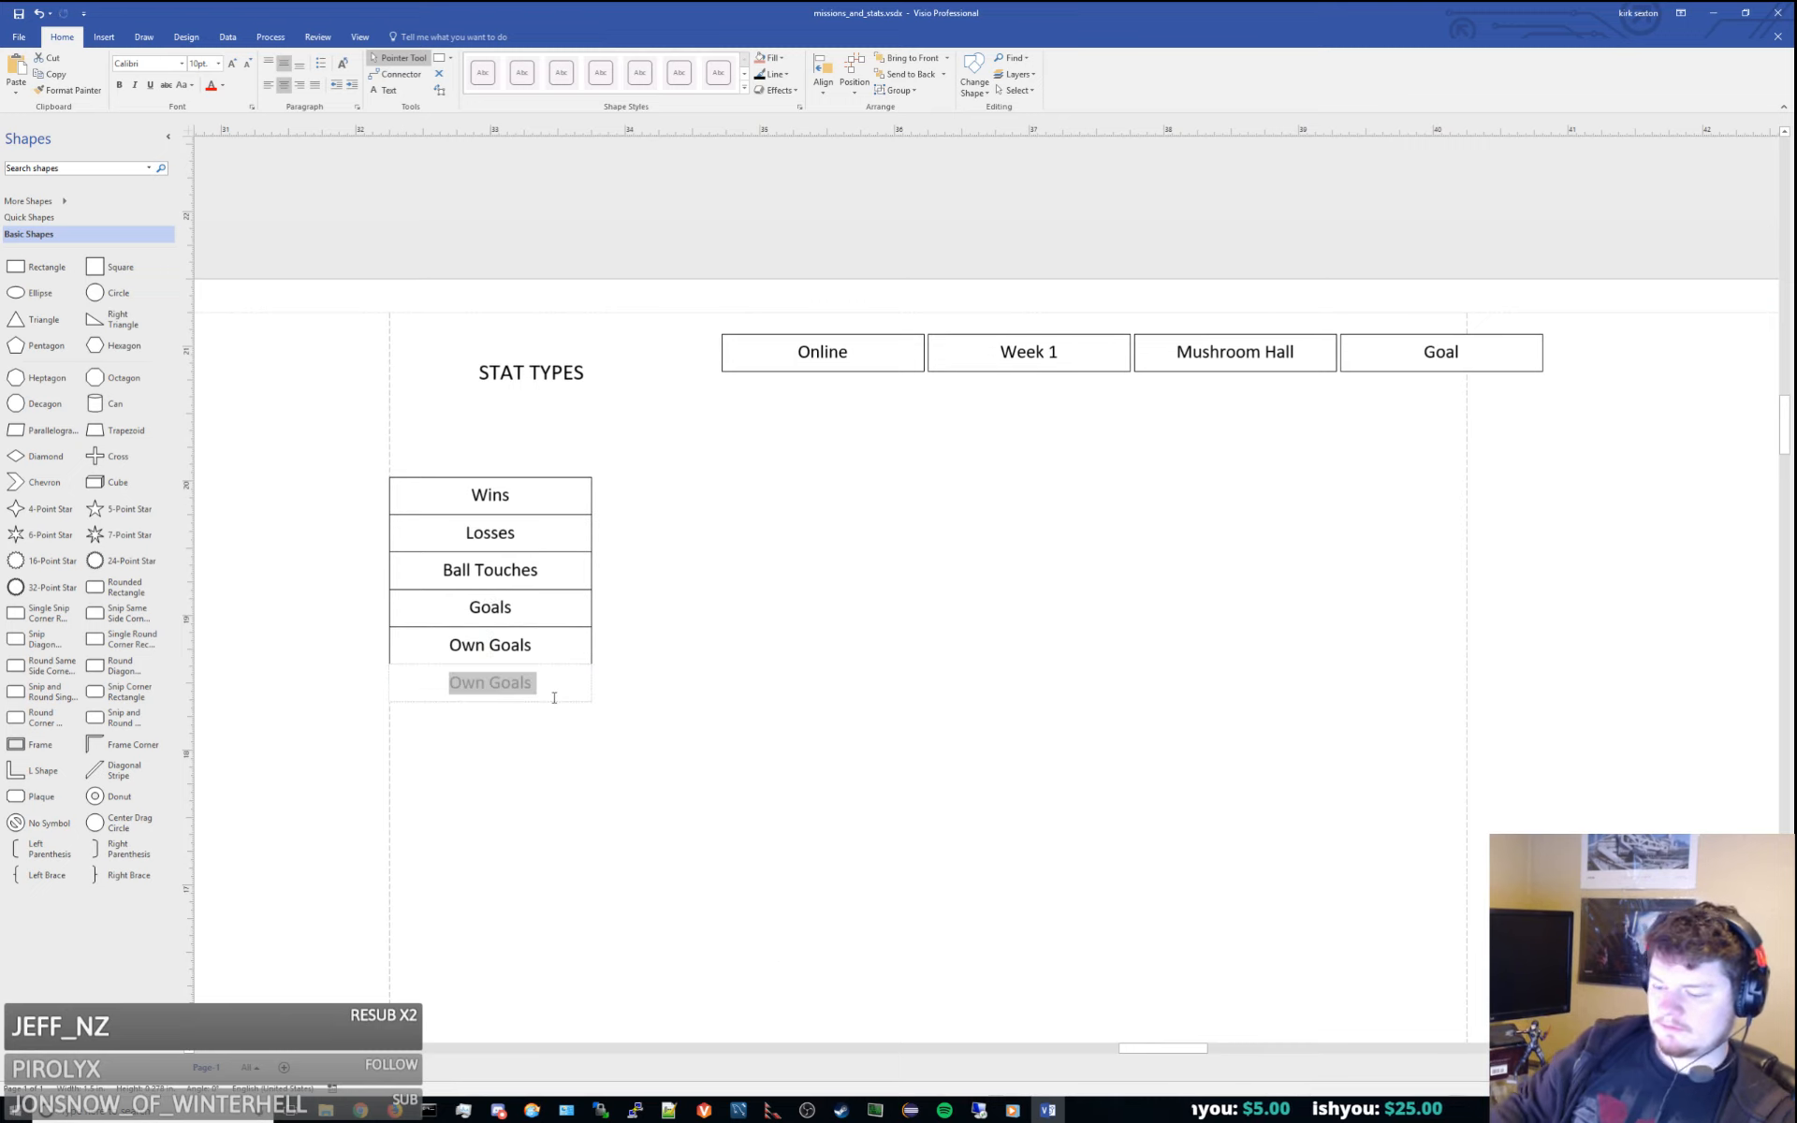
type("Pl")
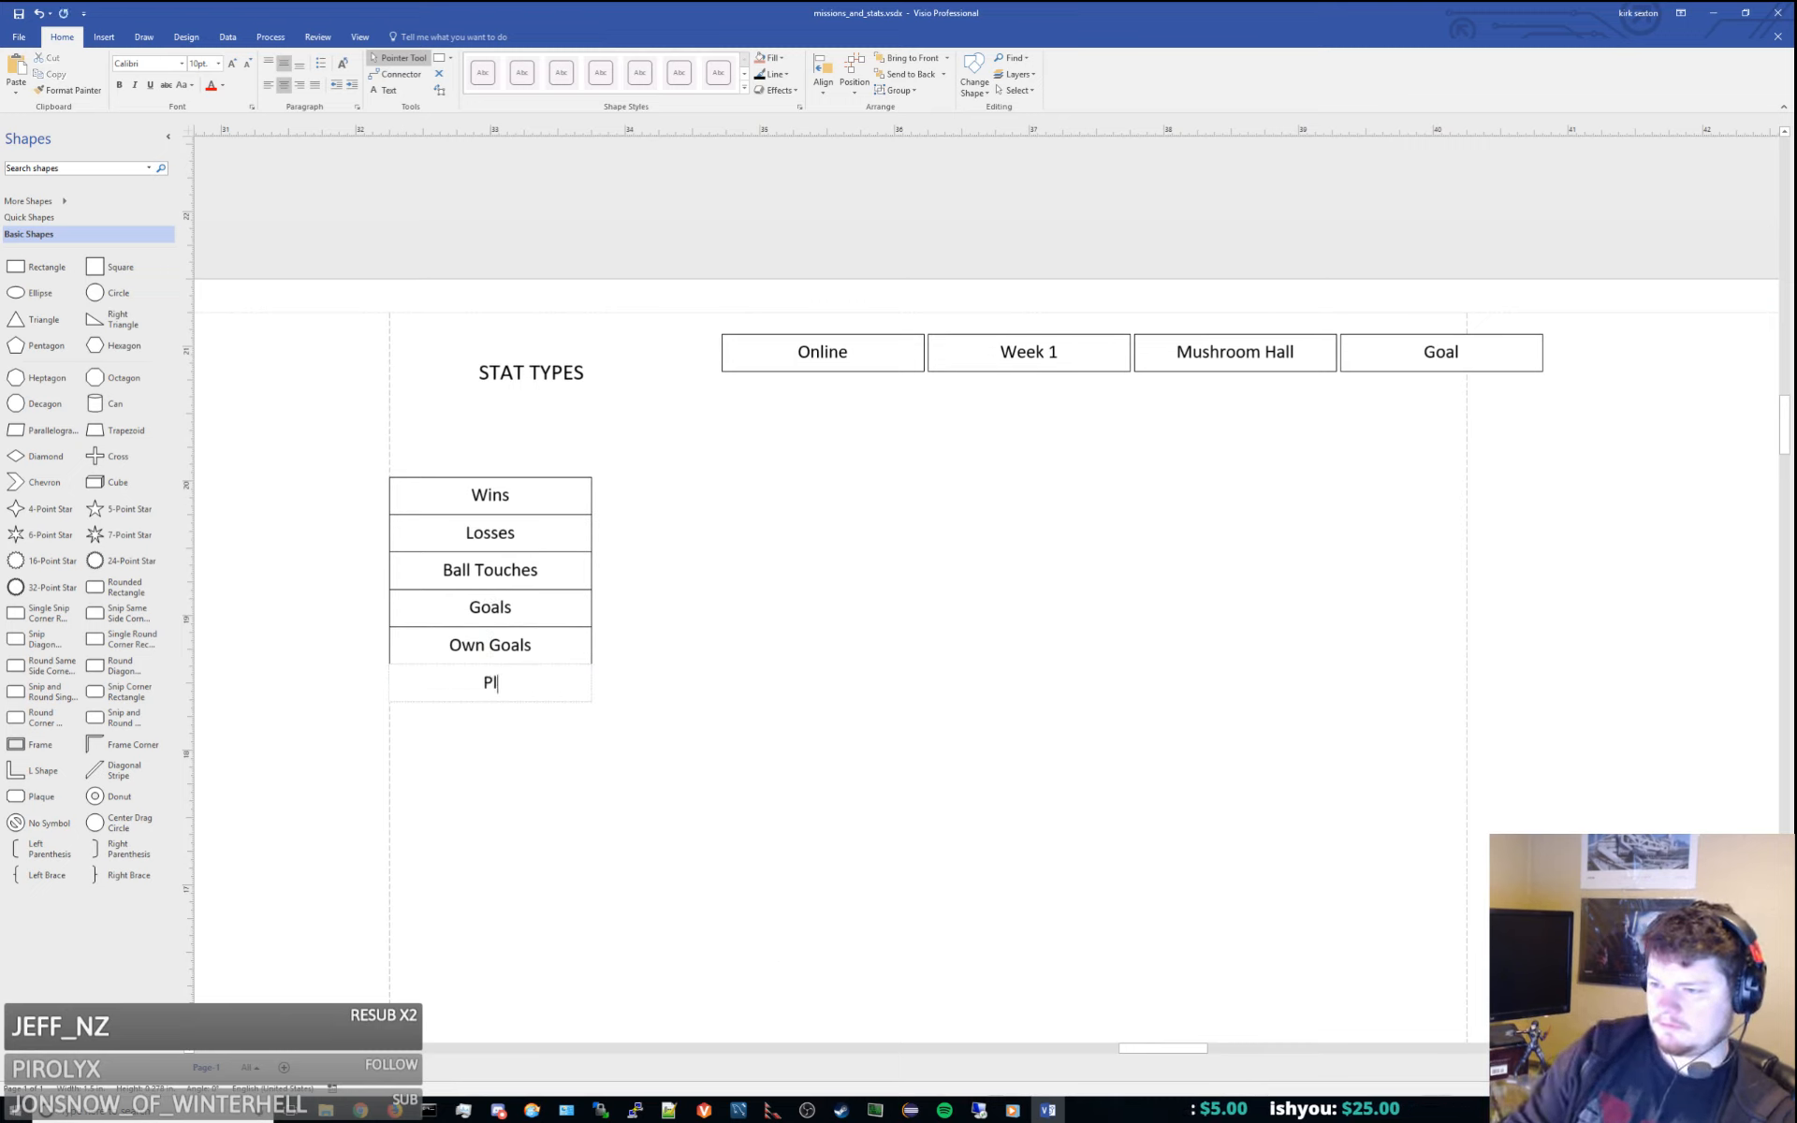
type("ayer Touches")
left_click(564, 710)
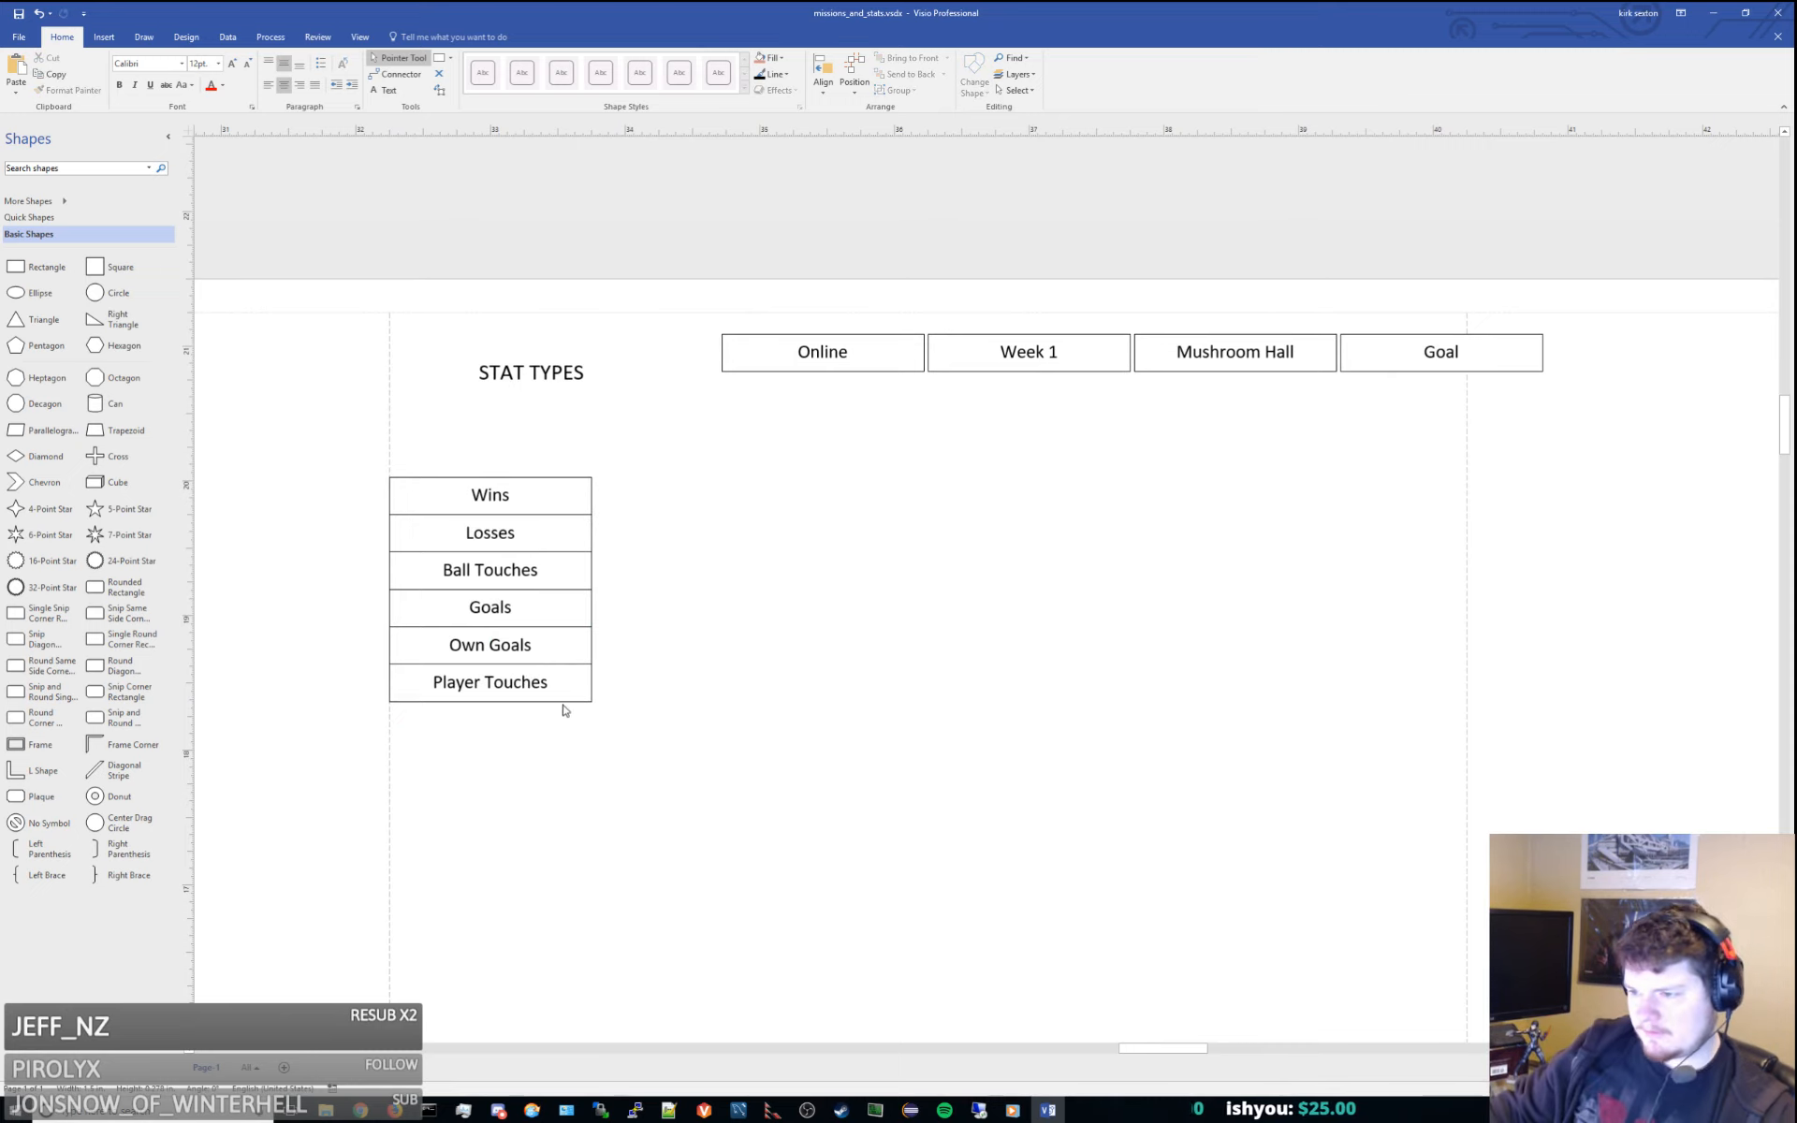
Duplicate the Player Touches box, relabel the copy "Slide Touch" and attach it to the right side of Player Touches
left_click(560, 690)
key("ctrl+c")
key("ctrl+v")
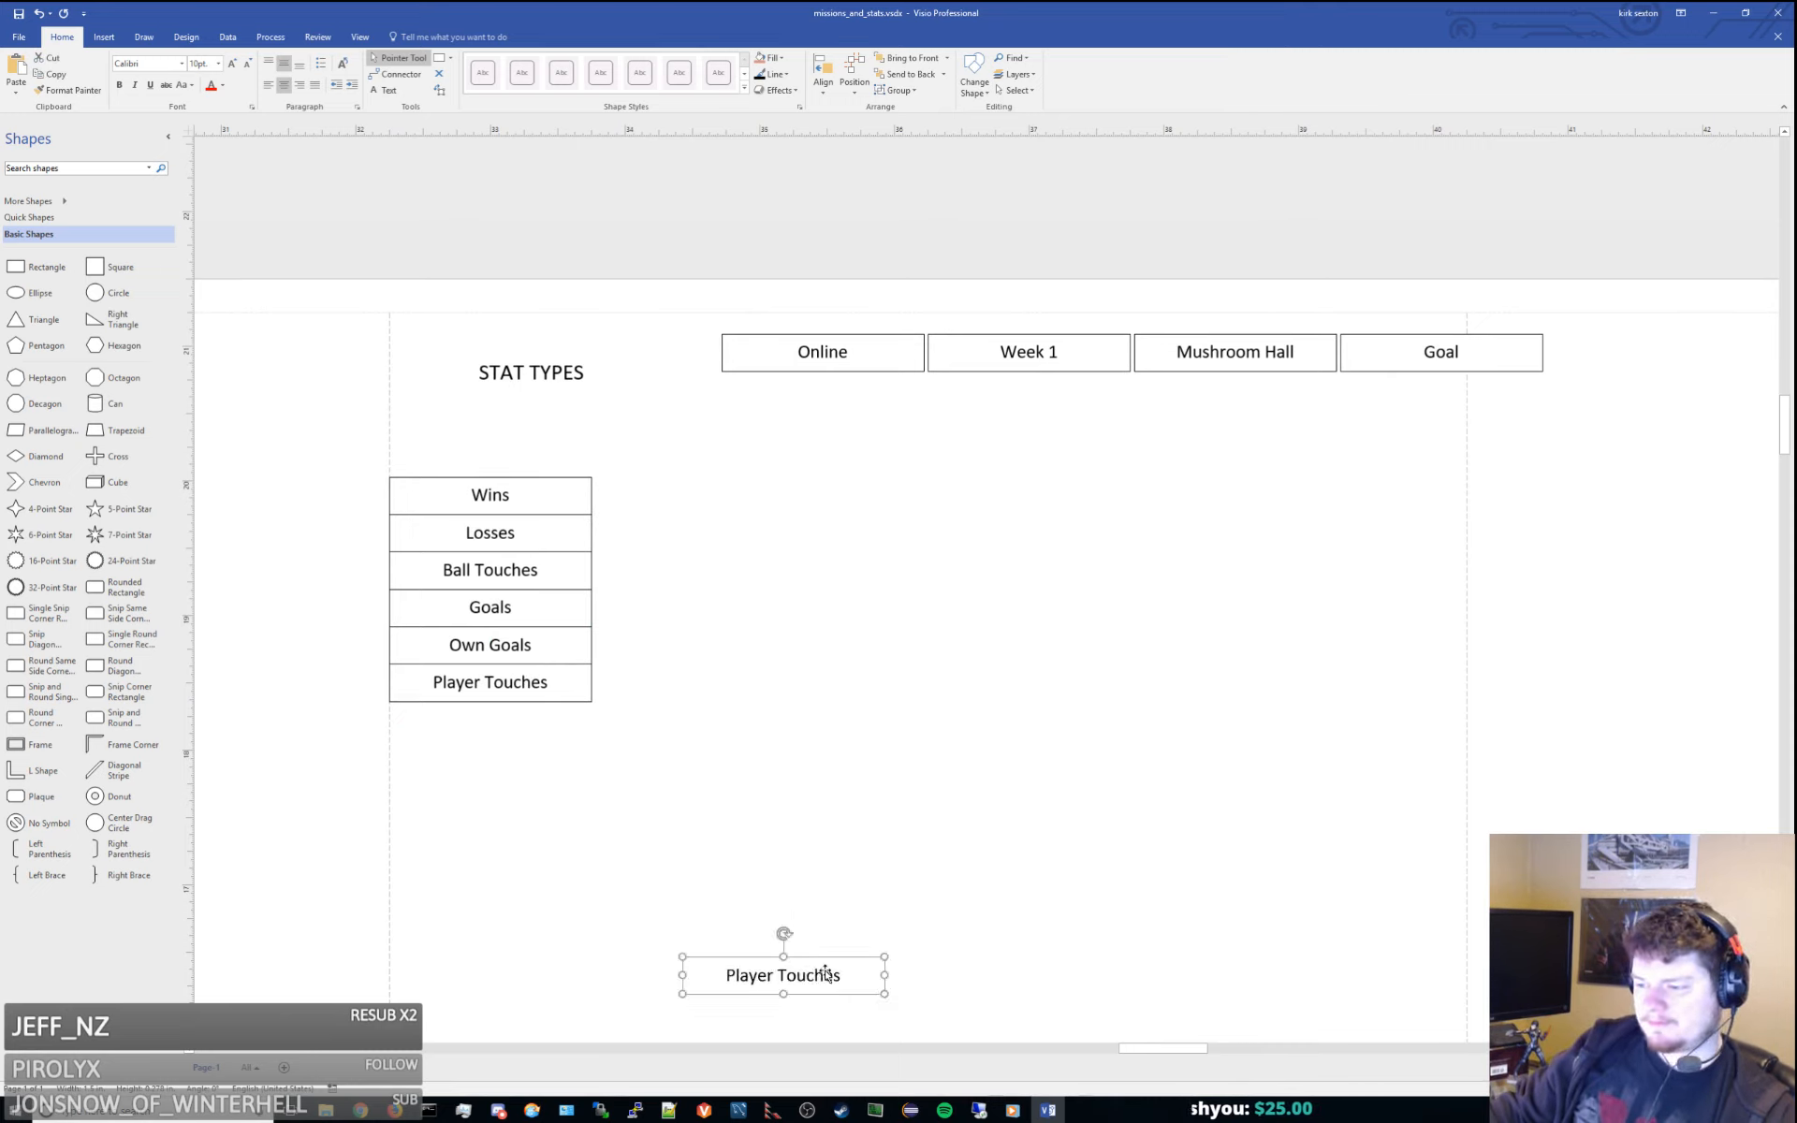
left_click_drag(826, 975, 538, 721)
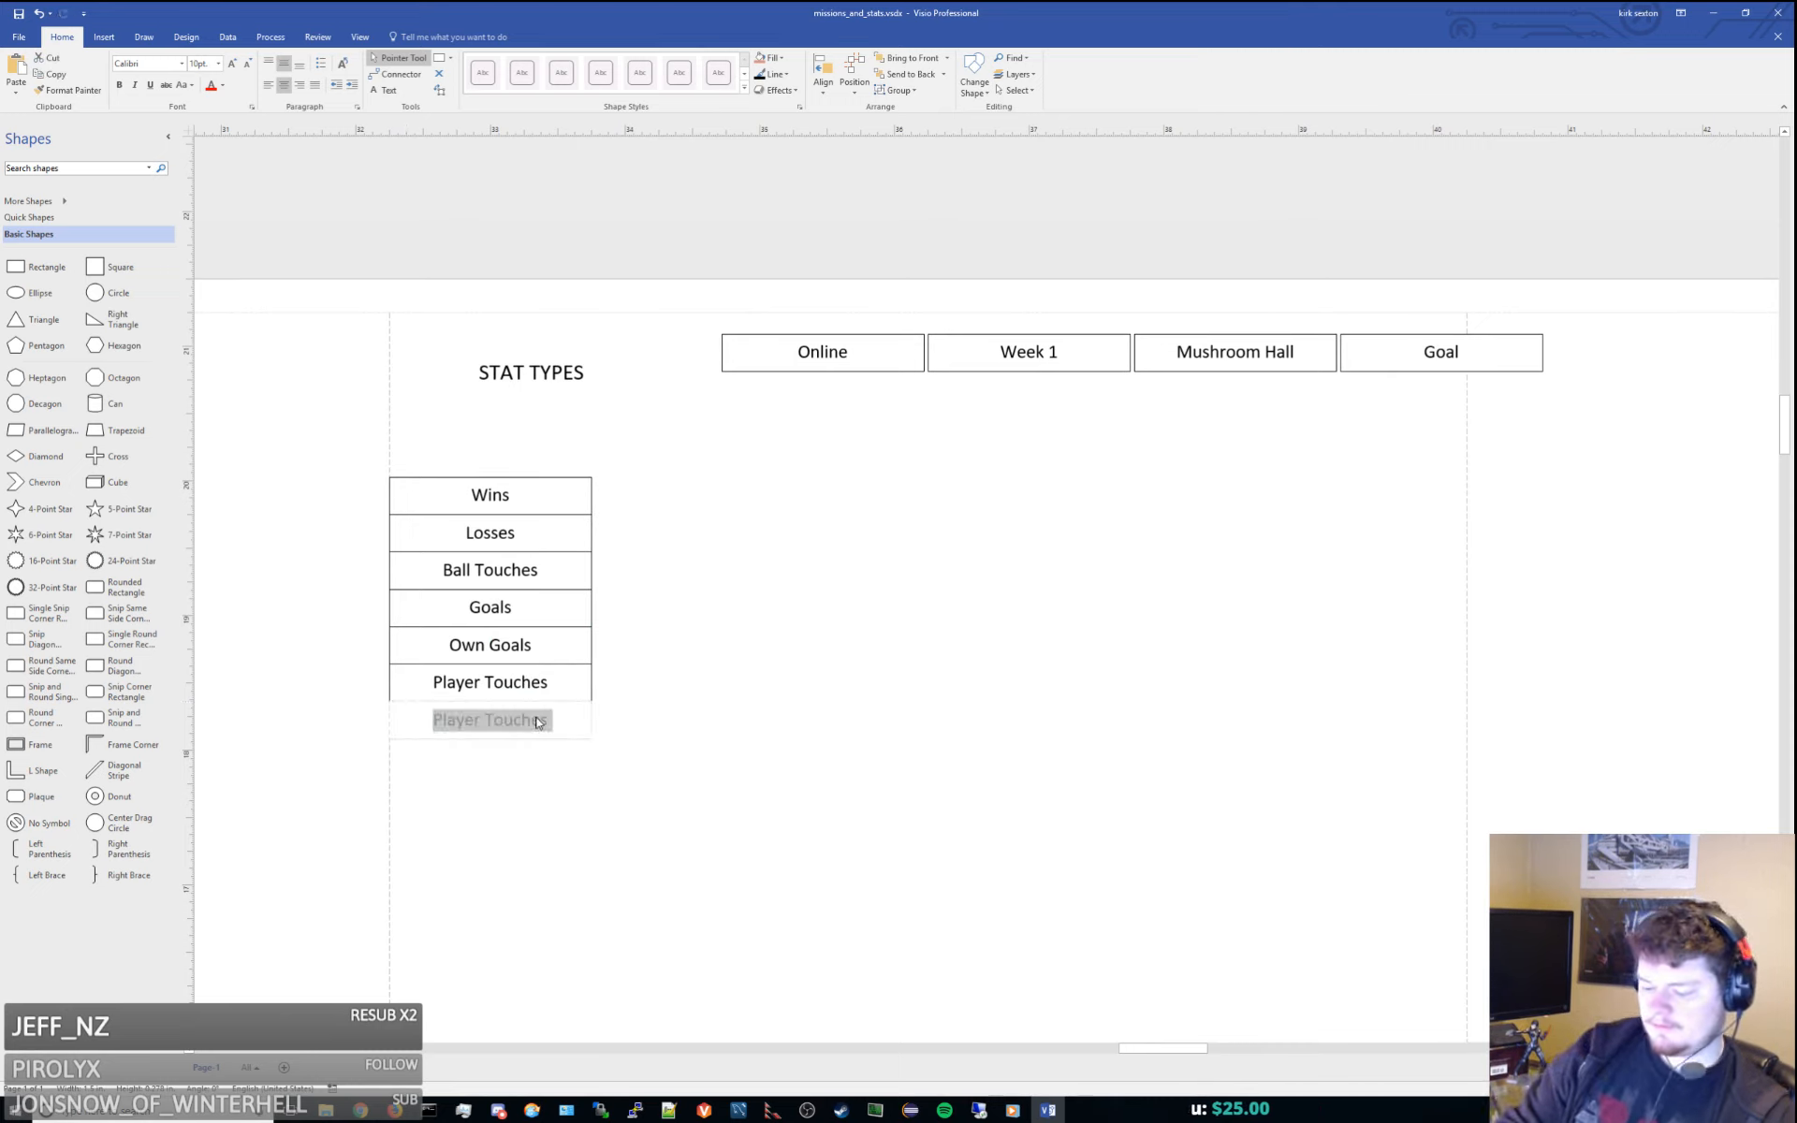
type("Slide Touc")
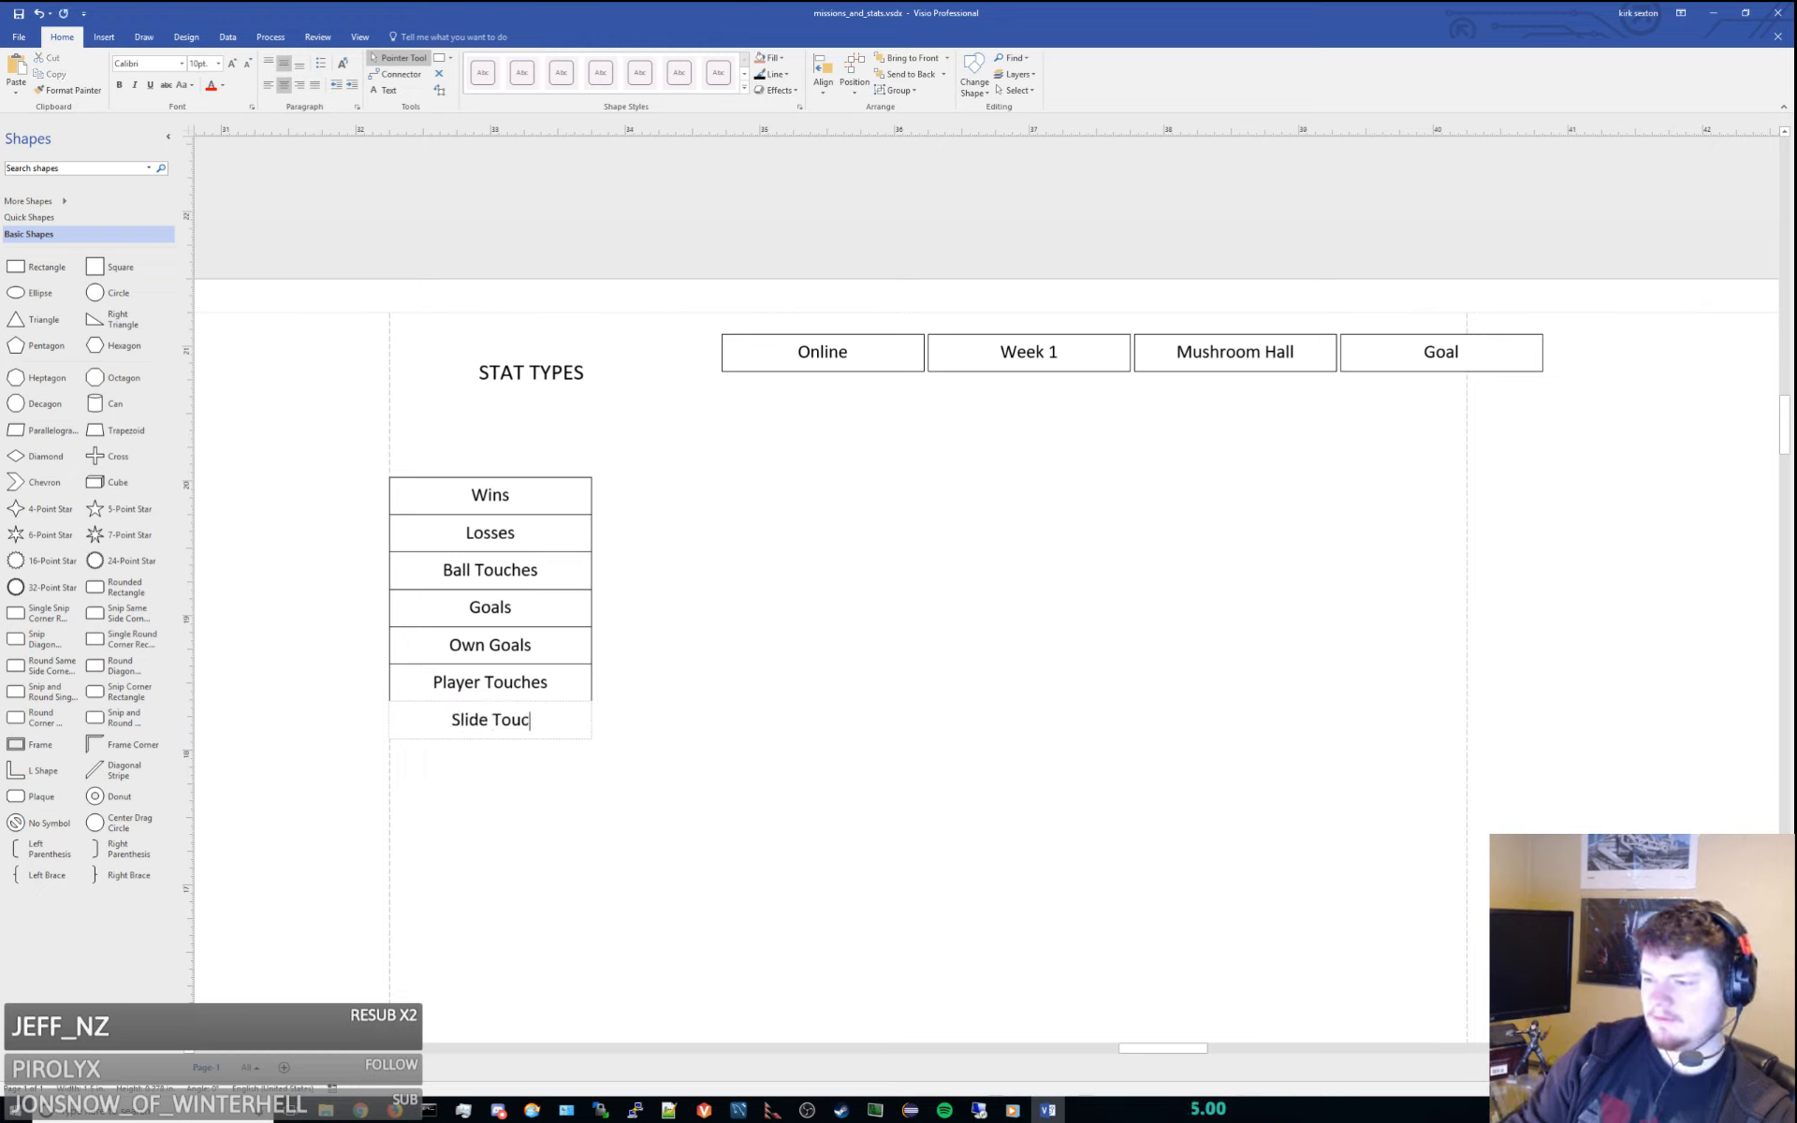
type("h")
left_click(637, 738)
left_click_drag(588, 731, 728, 698)
Duplicate the Slide Touch box directly to its right and relabel the copy "Kick Touch"
key("ctrl+c")
key("ctrl+v")
left_click_drag(1014, 965, 923, 683)
double_click(923, 686)
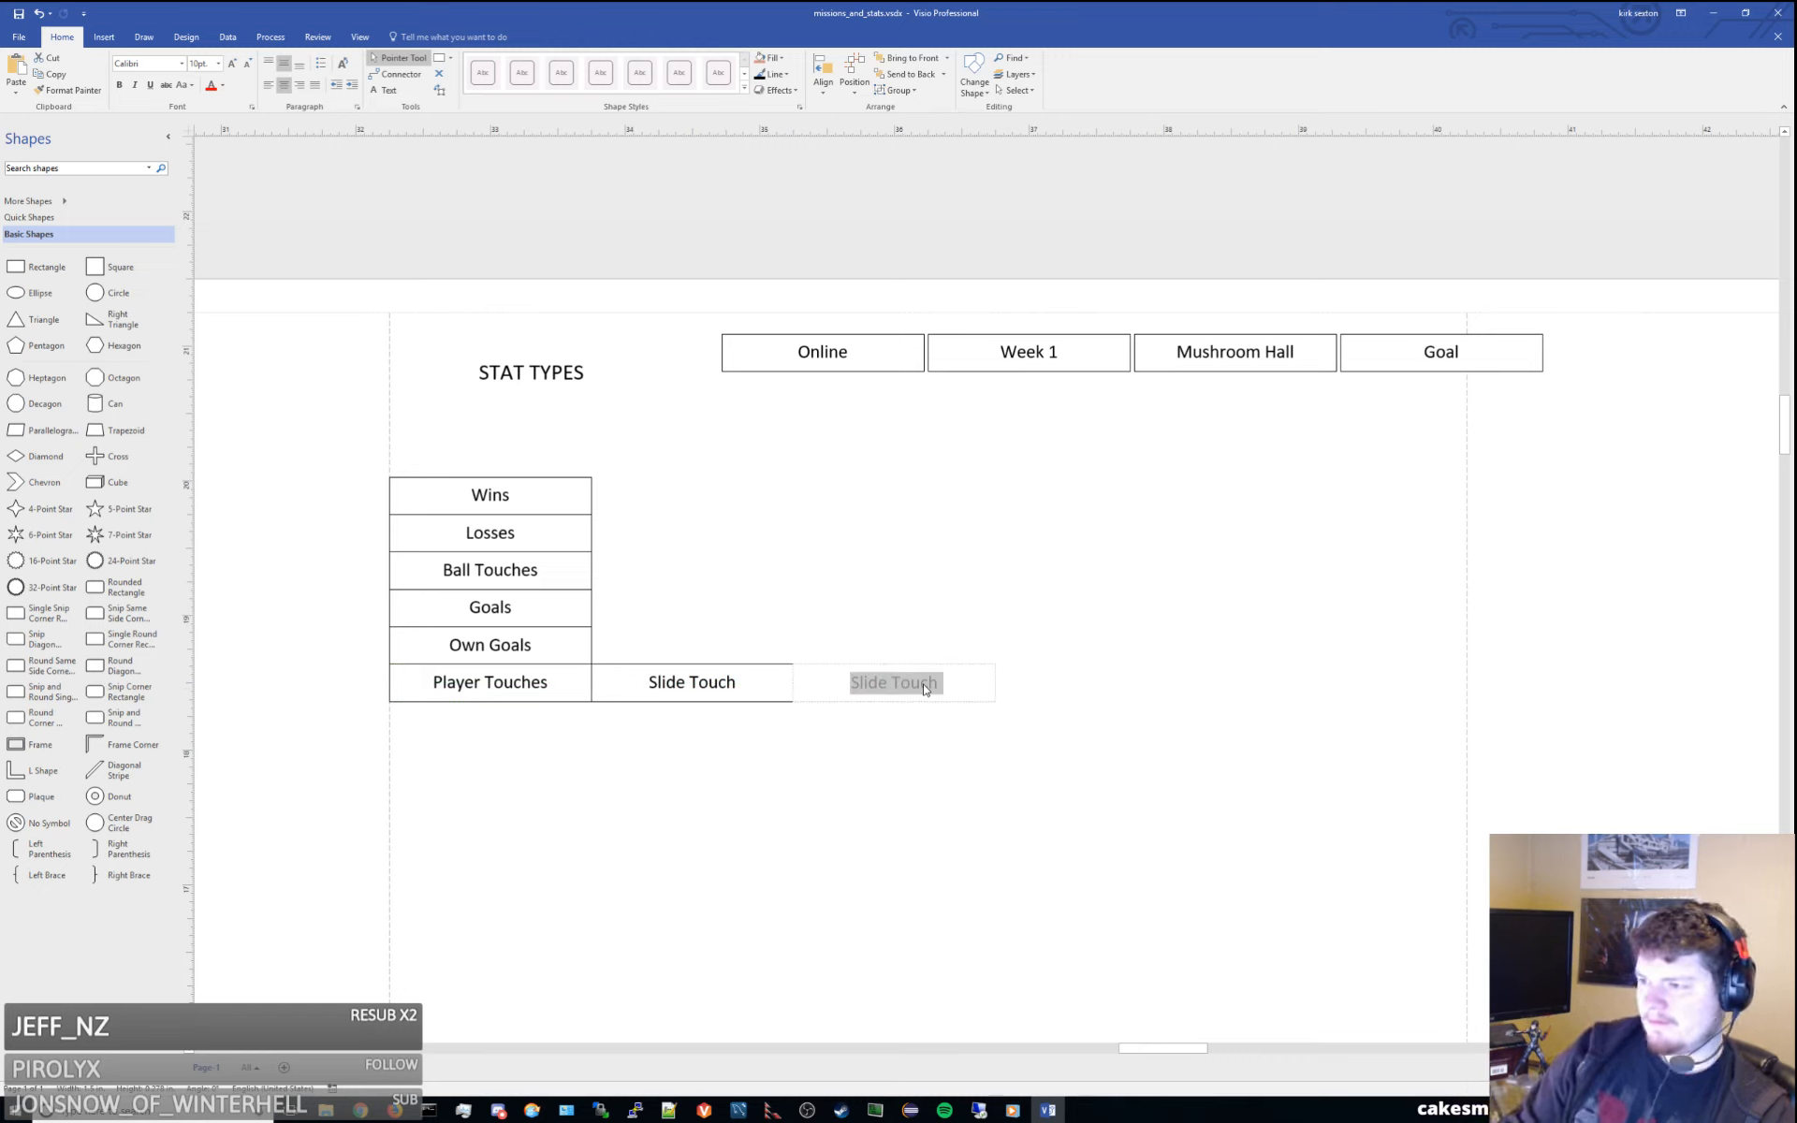
key("BackSpace")
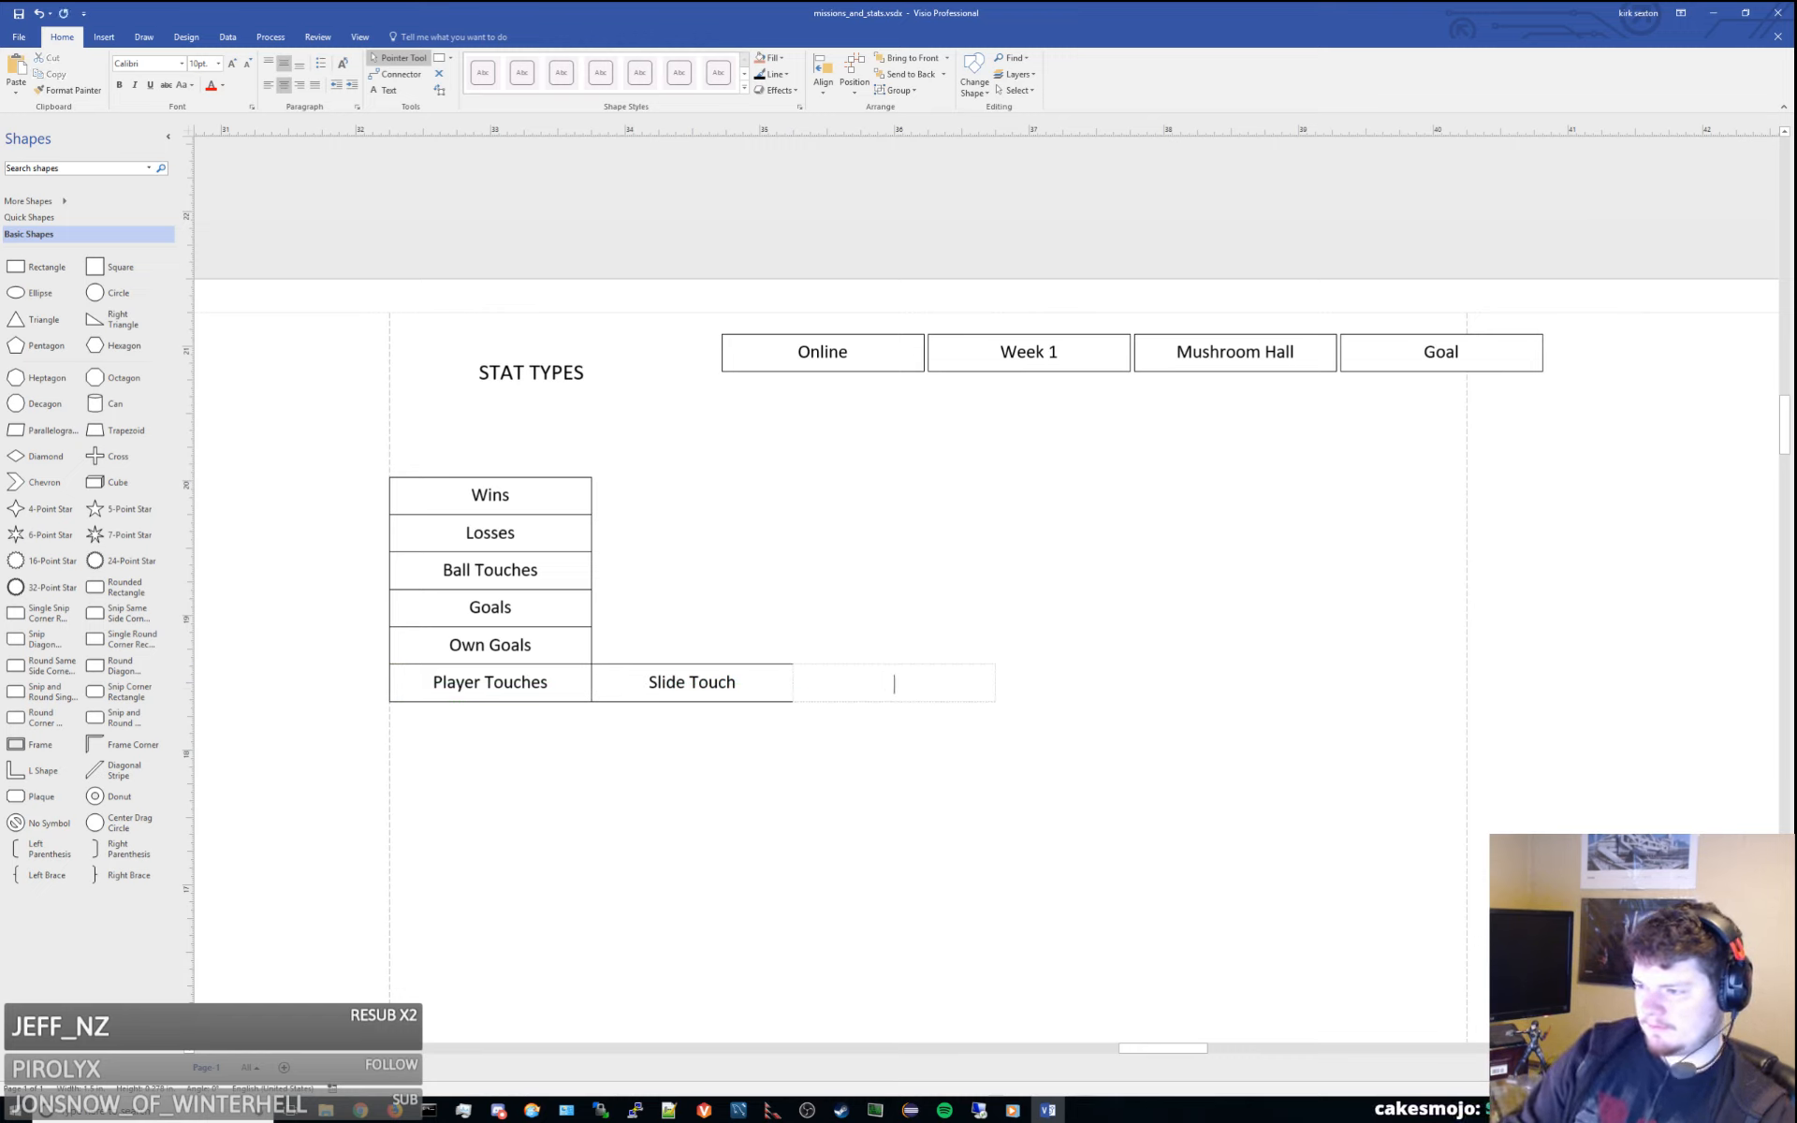
type("Kick Touch")
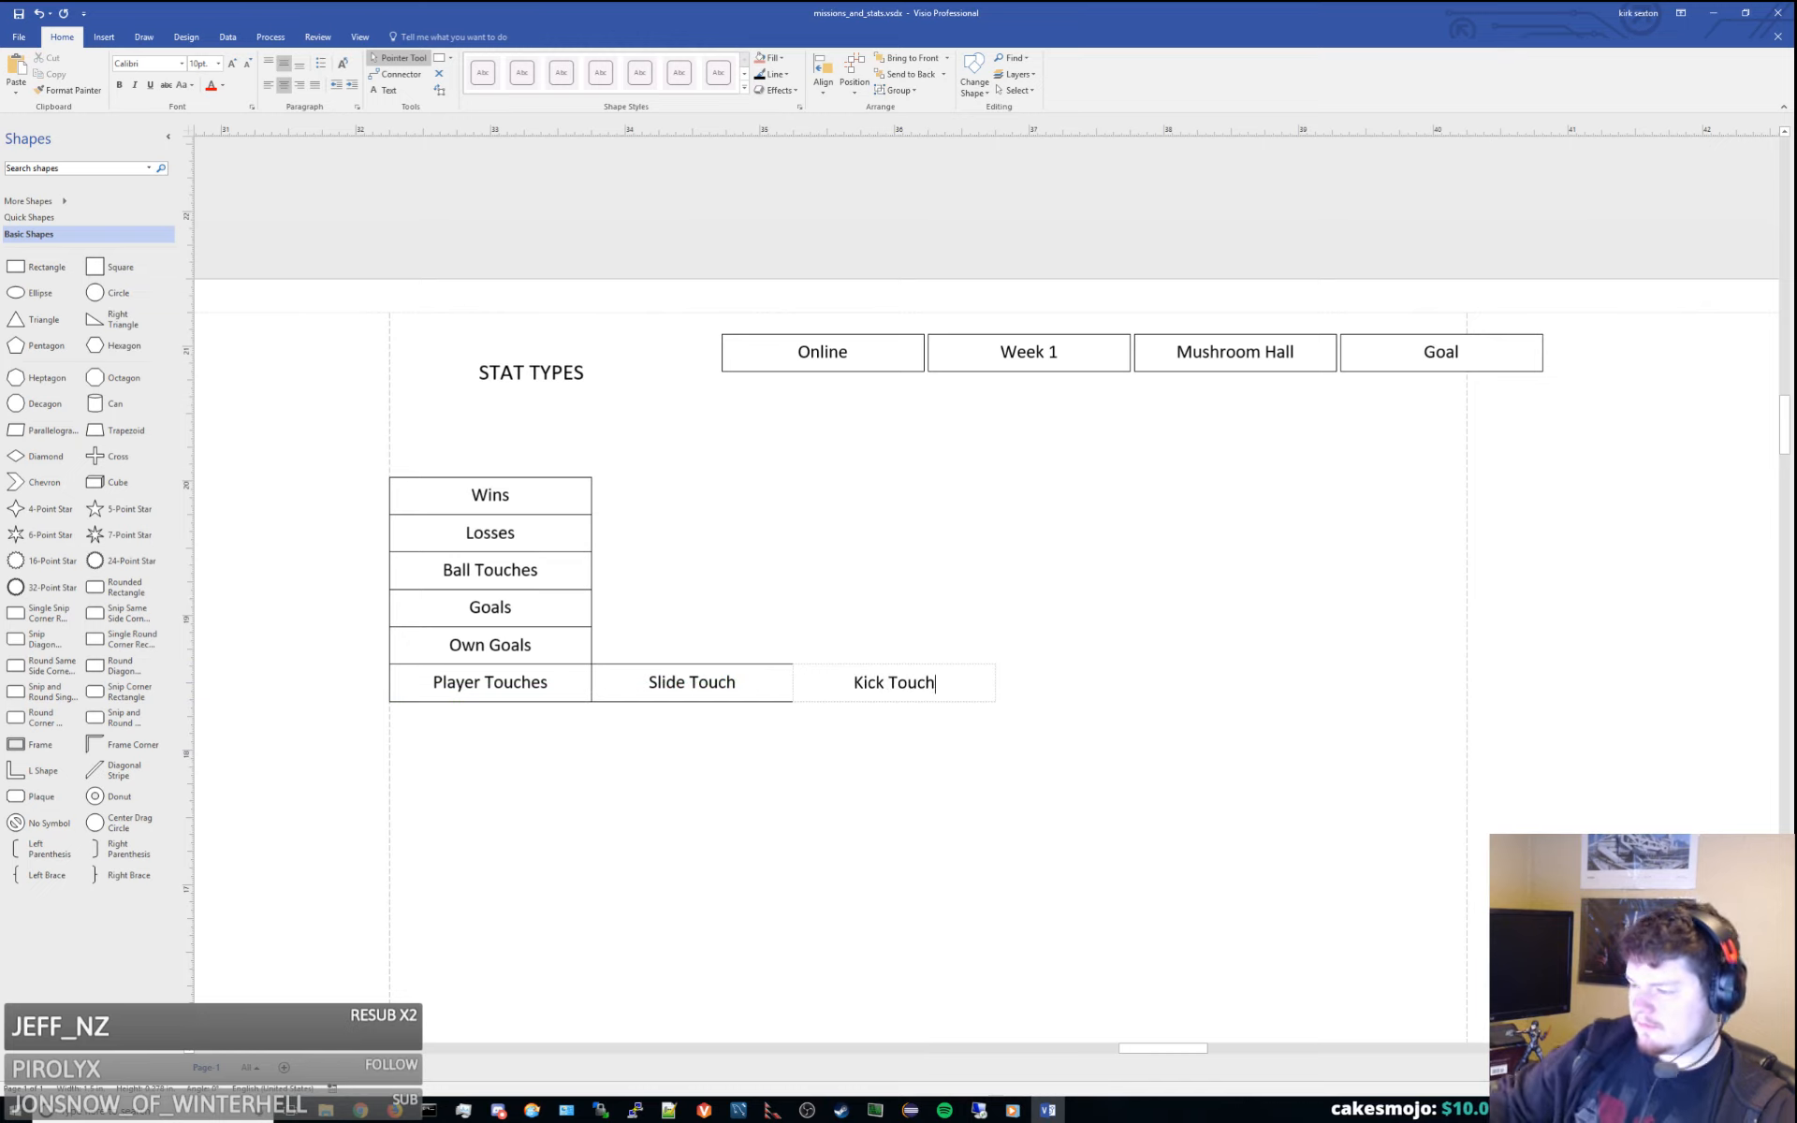
key("Escape")
Duplicate the Kick Touch box directly to its right and relabel the copy "Punch Touch"
left_click(965, 687)
key("ctrl+c")
key("ctrl+v")
left_click_drag(1235, 982, 1147, 690)
double_click(1147, 691)
type("Punc")
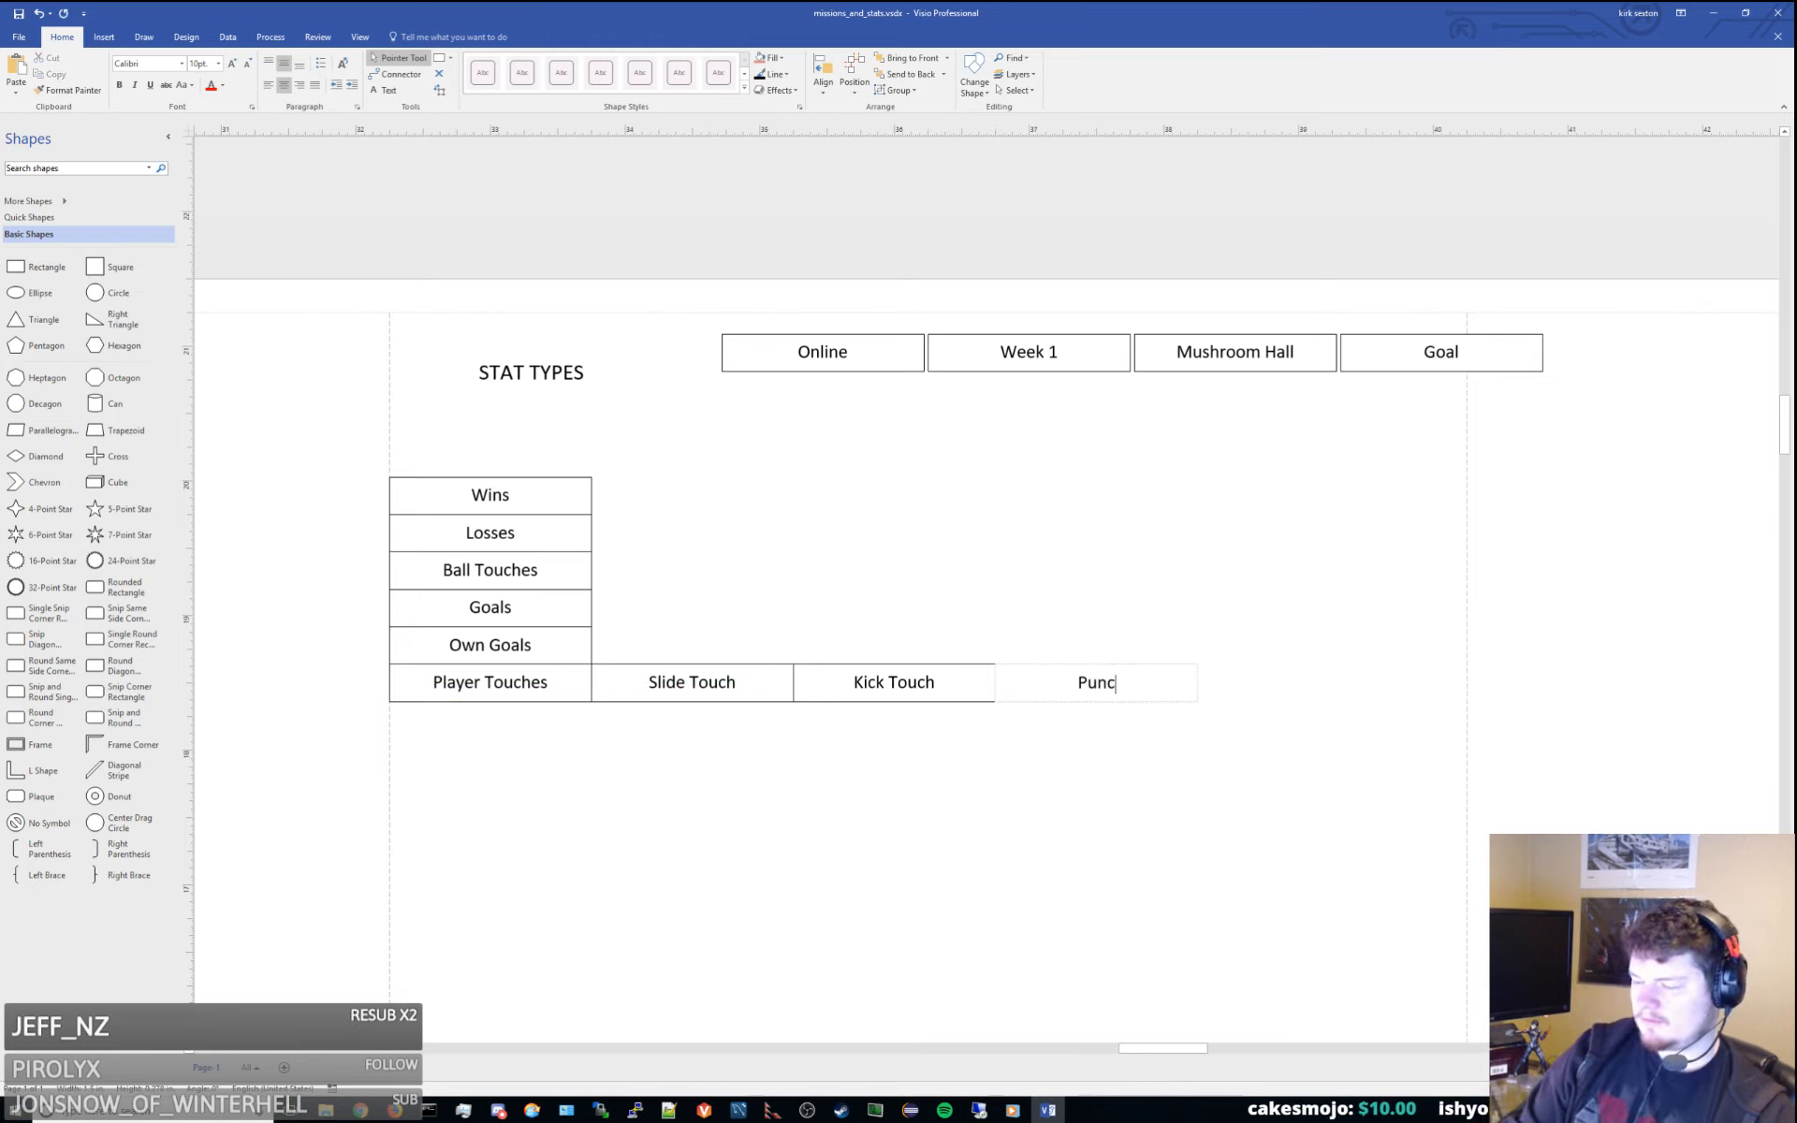
type("h Touch")
left_click(1244, 834)
Duplicate the Punch Touch box directly to its right and relabel the copy "Ground Pound Touch"
left_click_drag(1243, 834, 1103, 799)
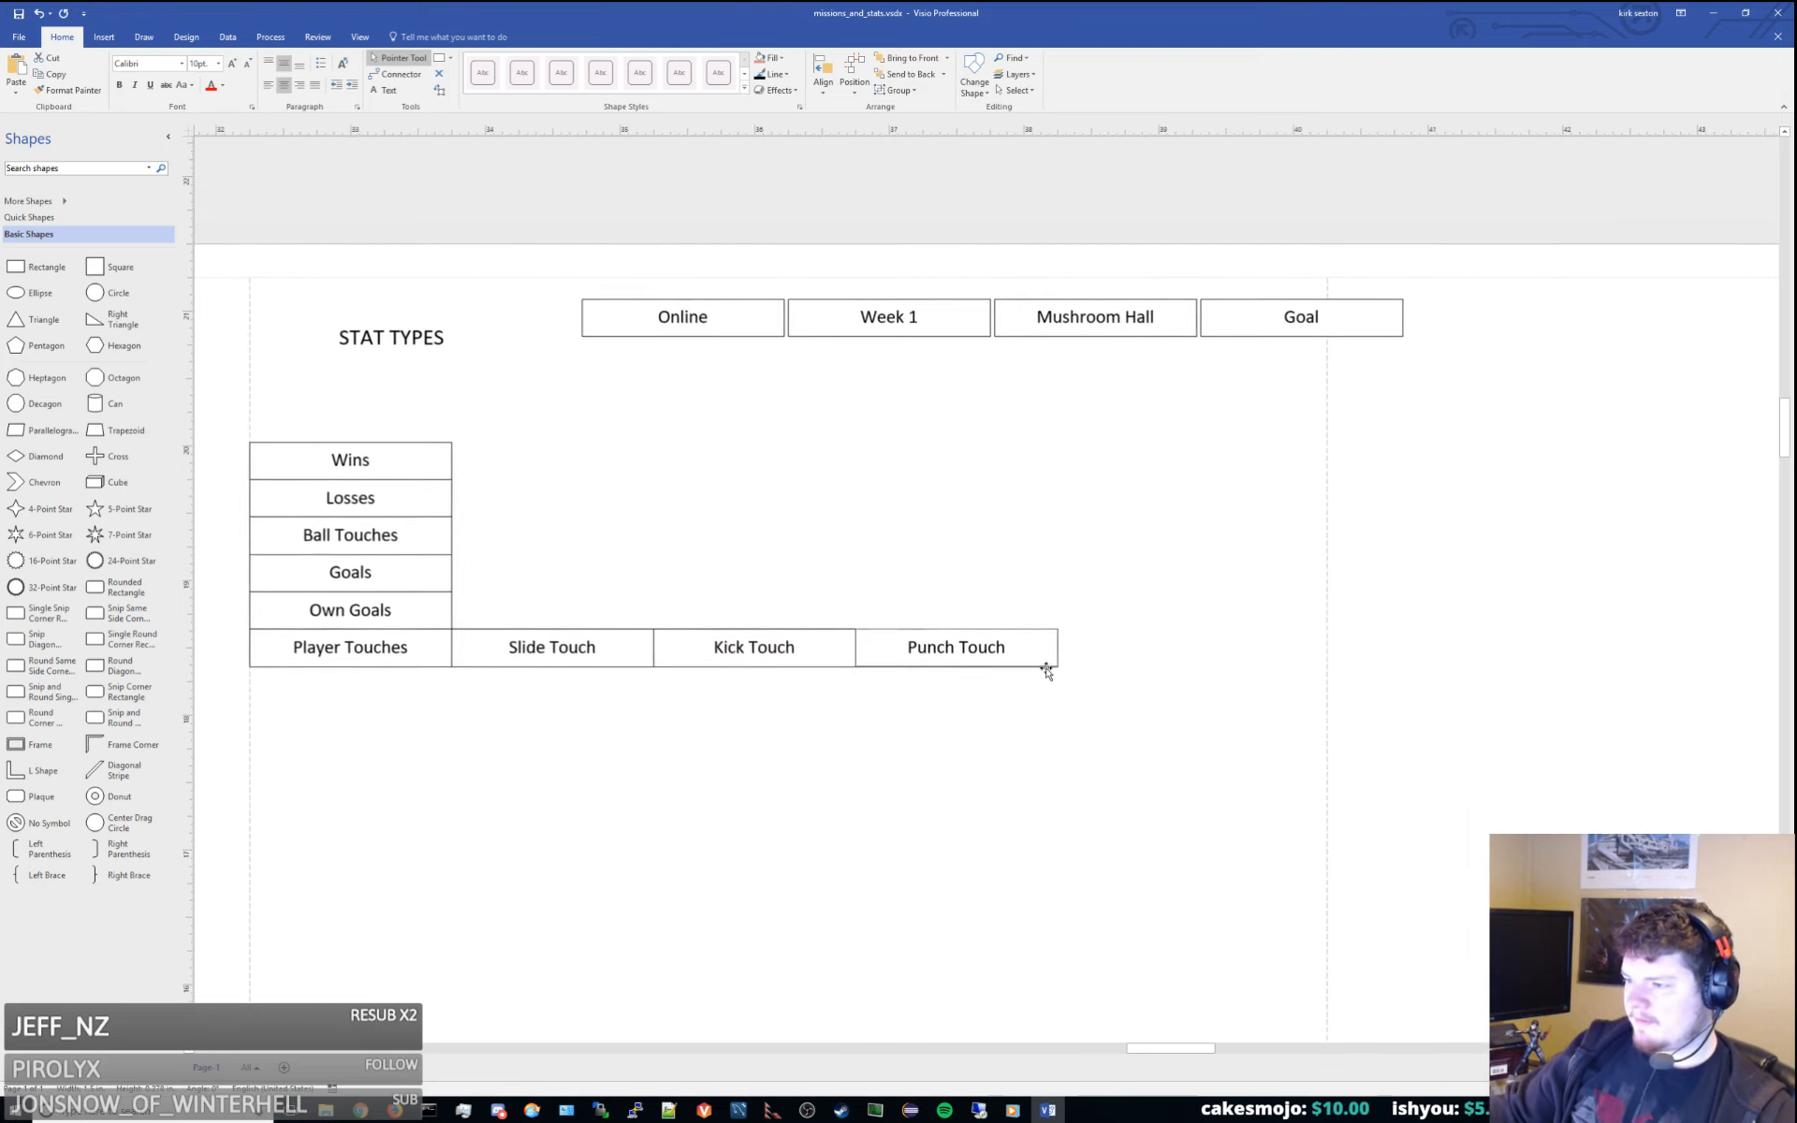
left_click(1043, 661)
key("ctrl+c")
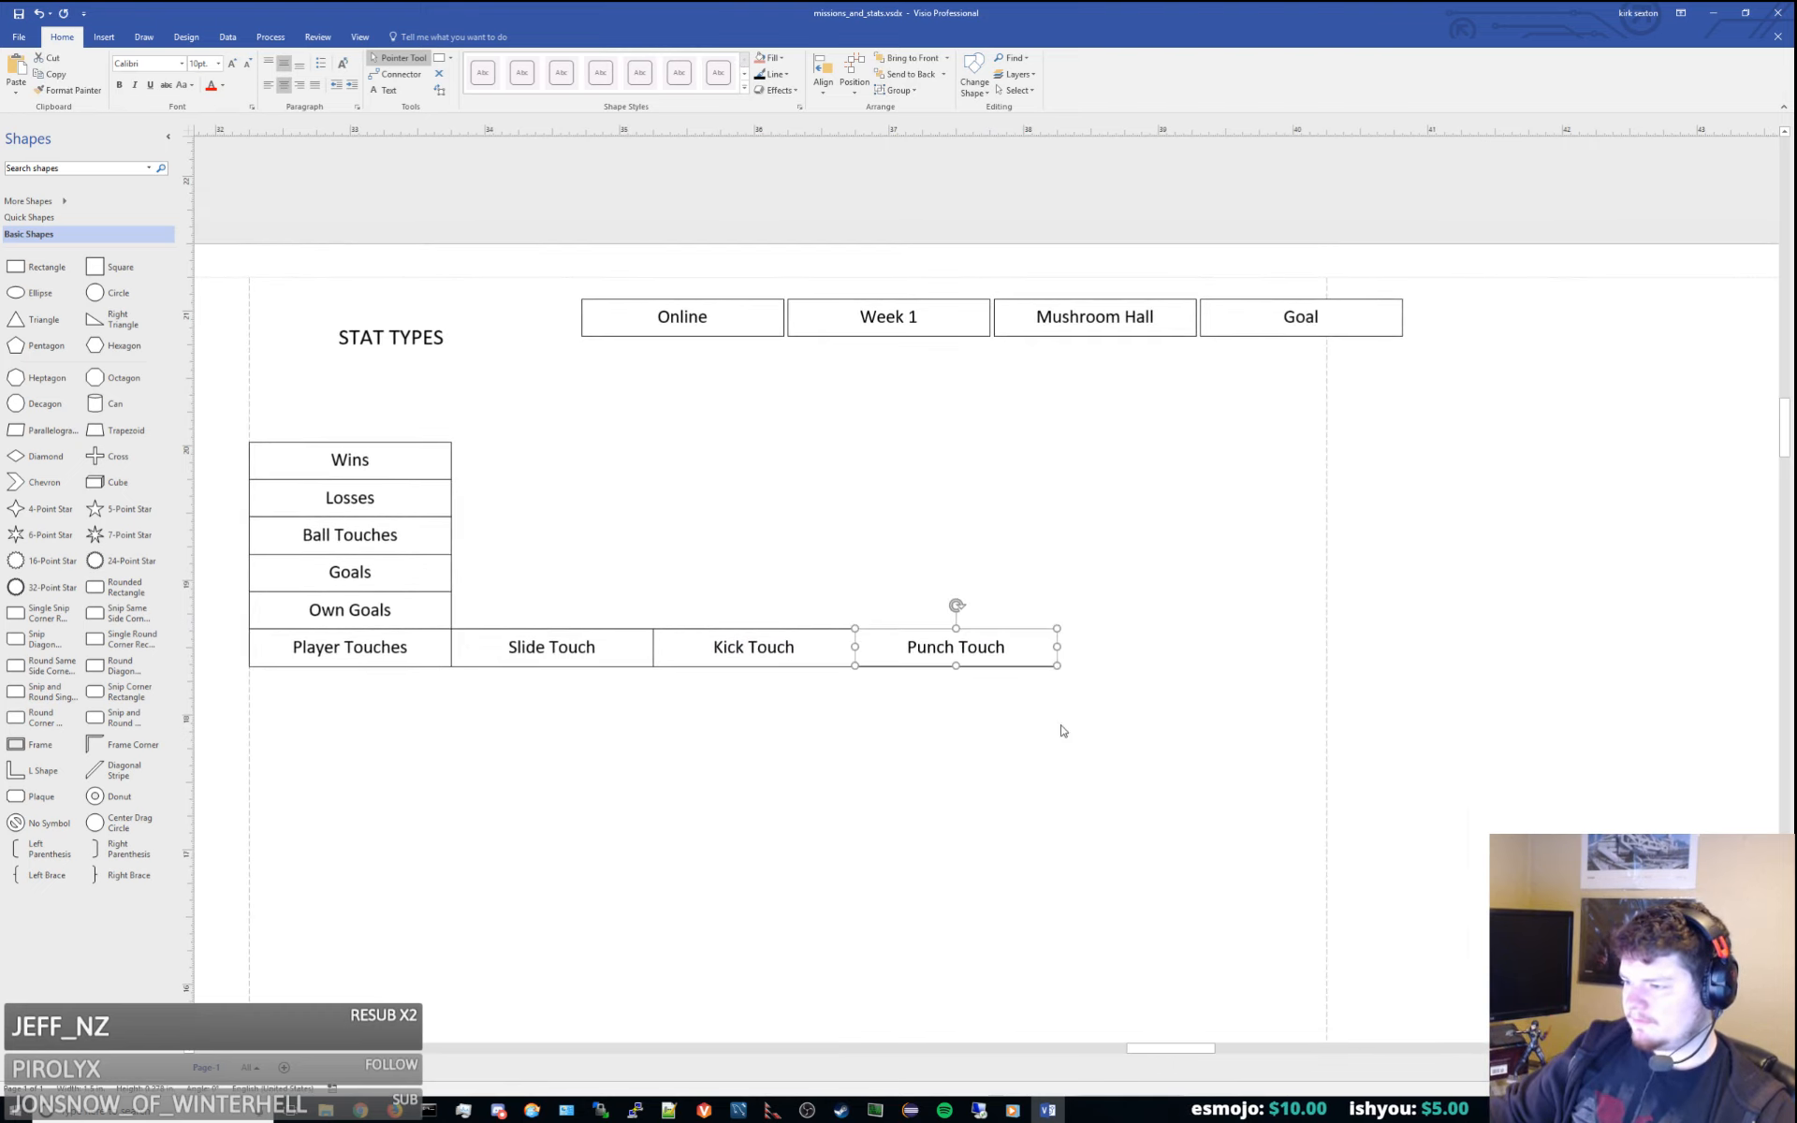
key("ctrl+v")
left_click_drag(1310, 951, 1225, 660)
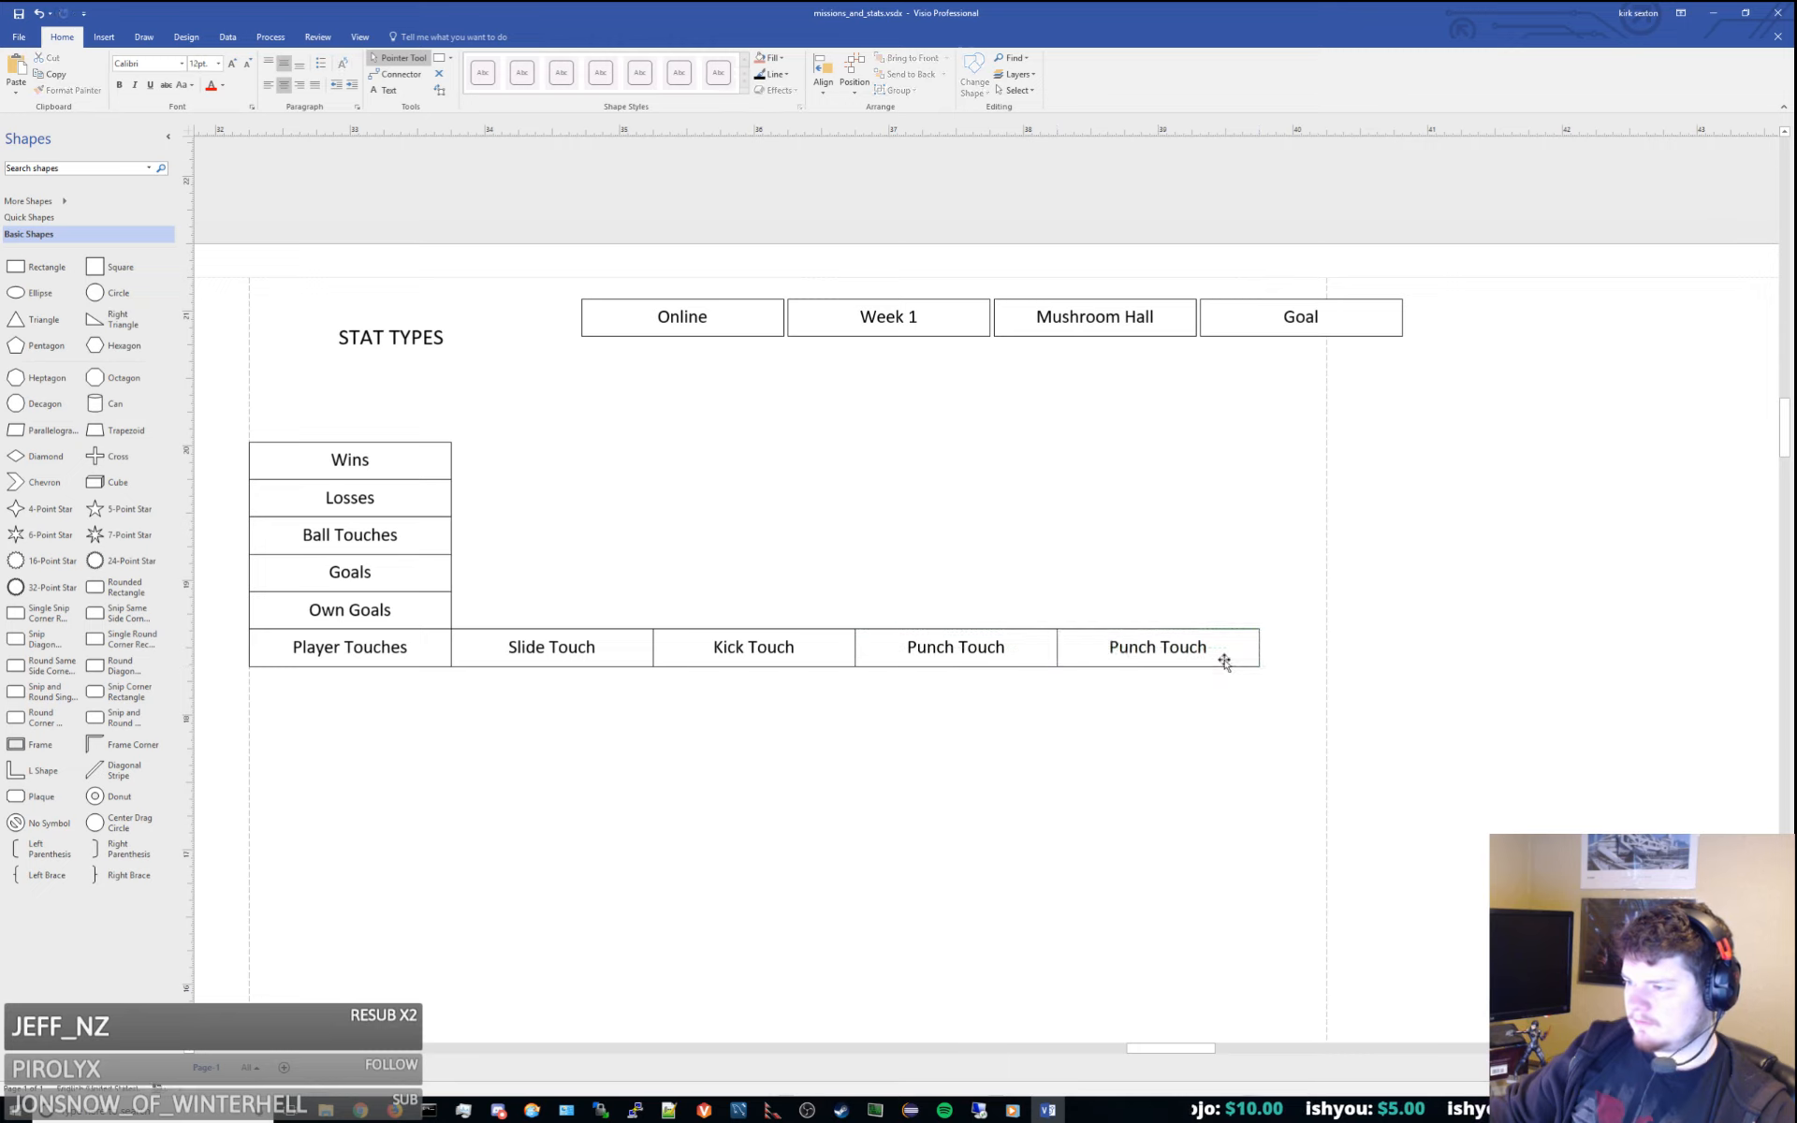
double_click(1225, 660)
type("Ground Pou")
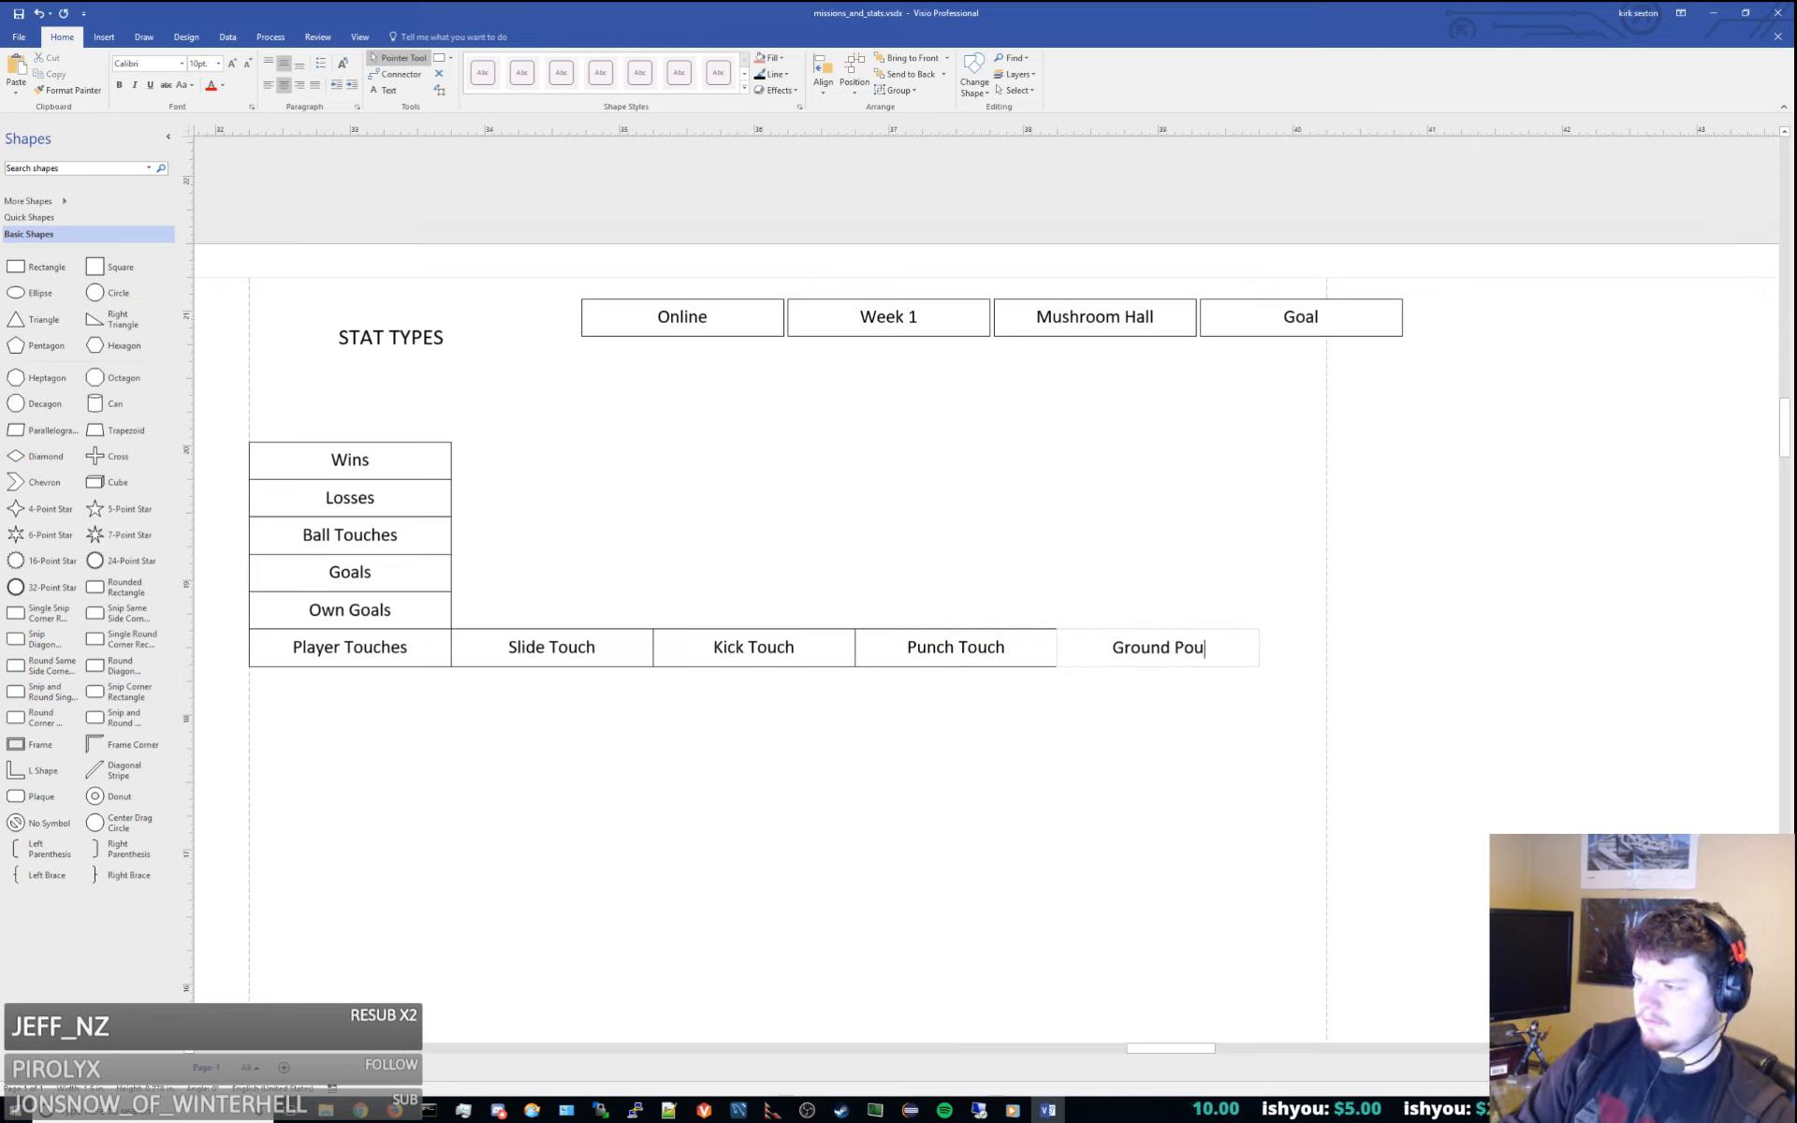
type("nd Touch")
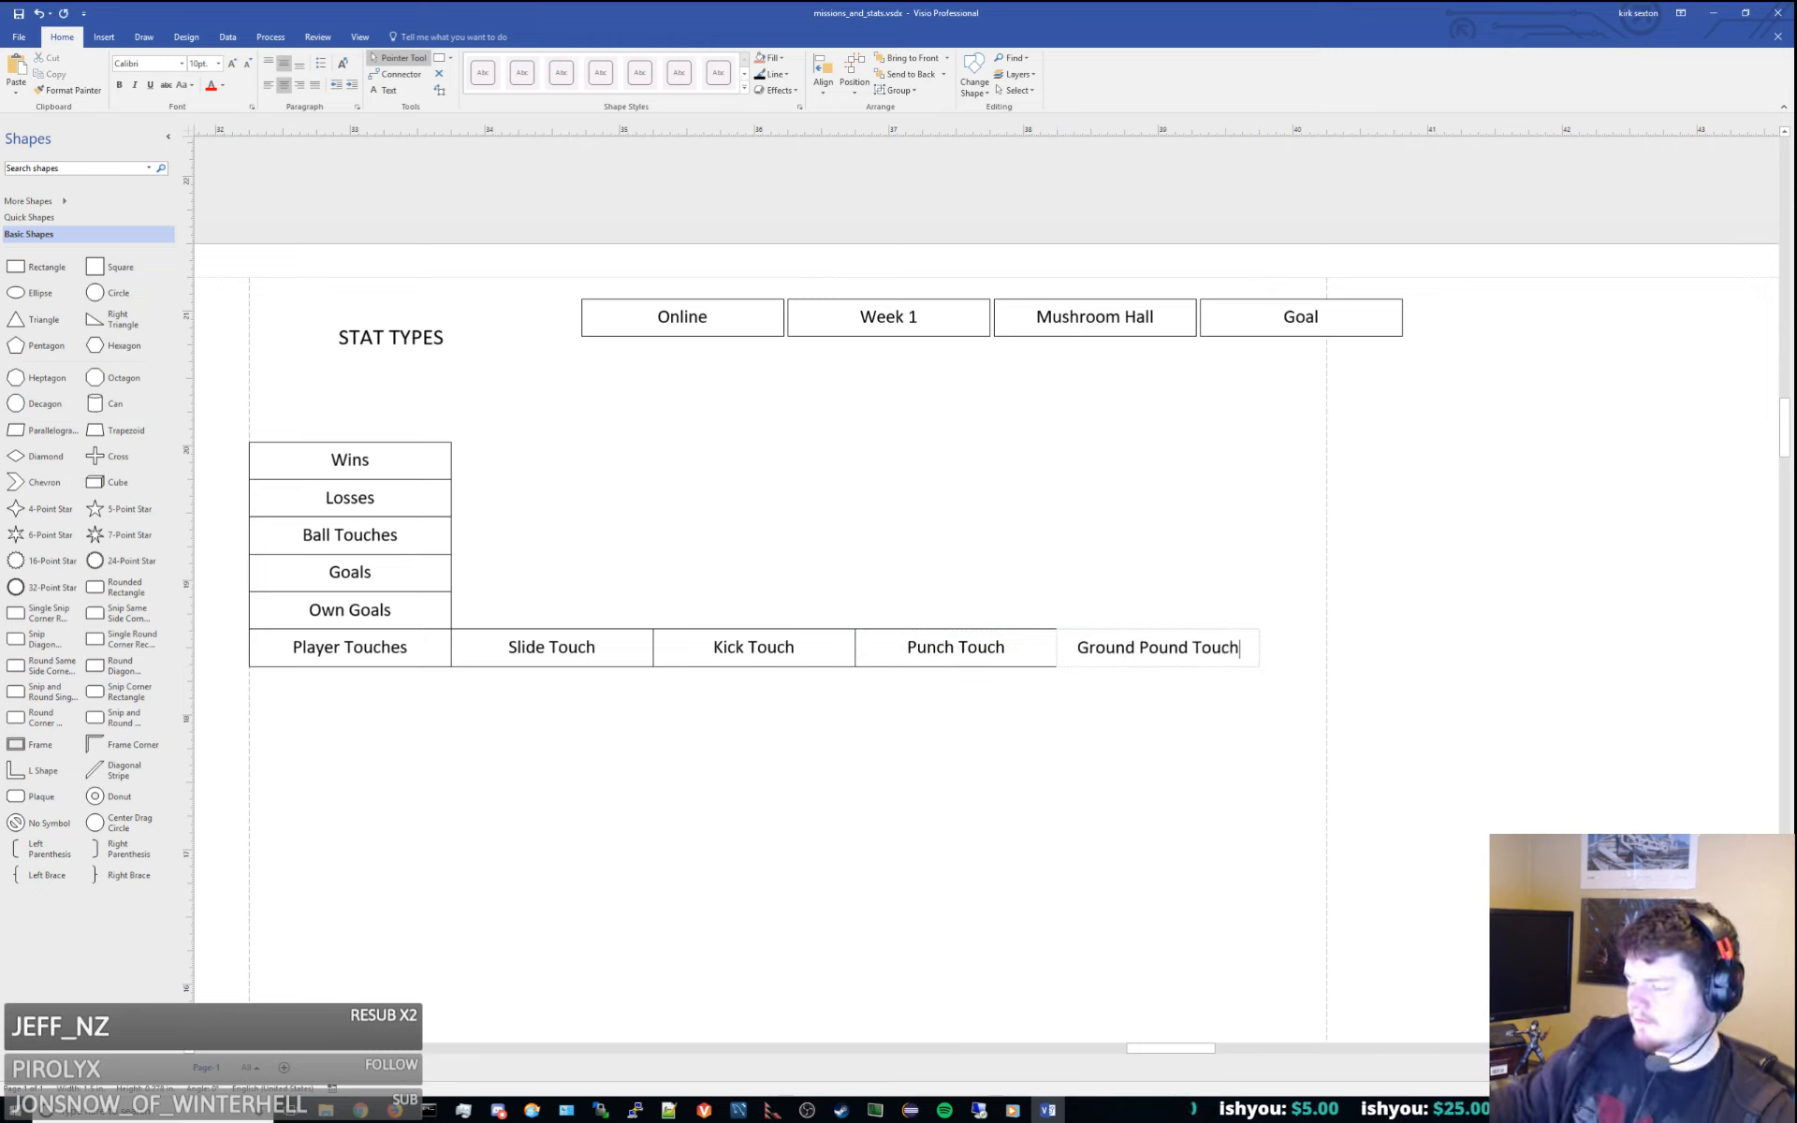
left_click(1251, 786)
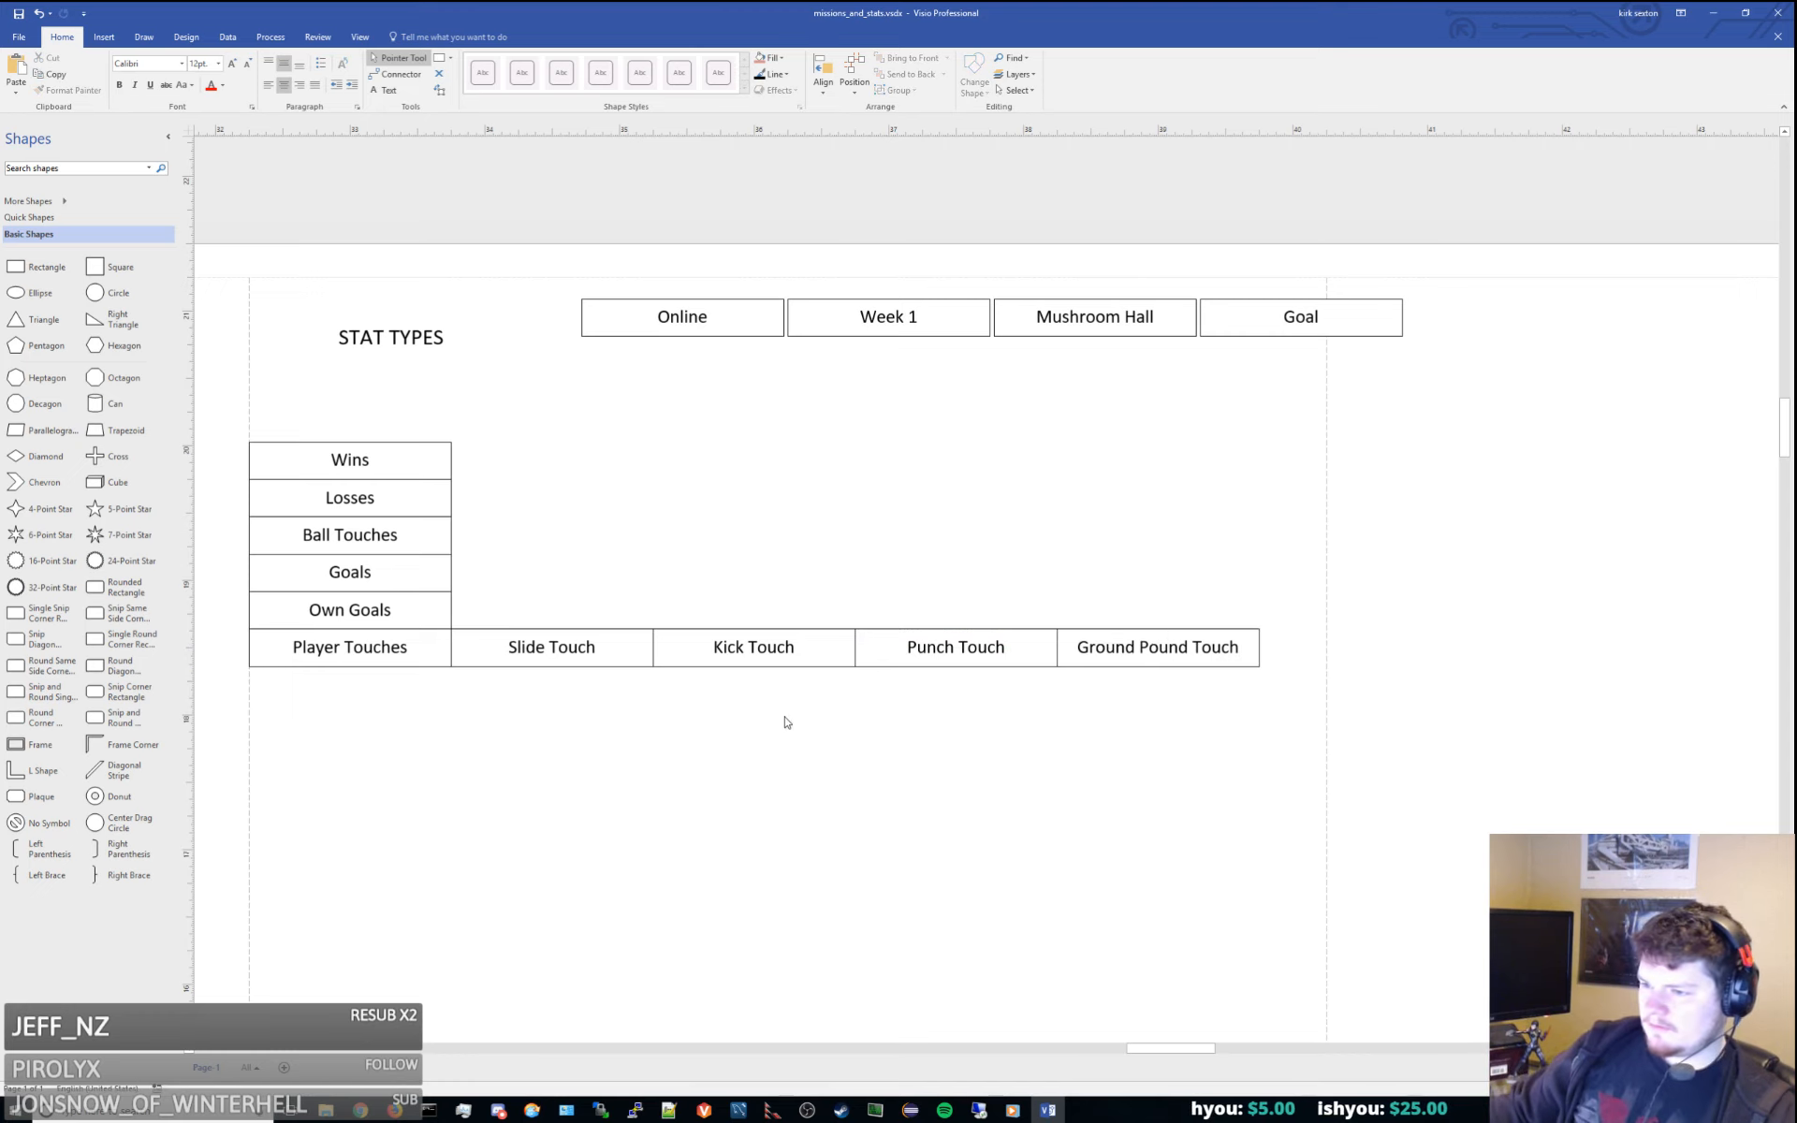
Copy the four touch boxes beside Player Touches and place the copies to the right of the Ball Touches box
left_click(601, 649)
left_click(789, 650, "shift")
left_click(994, 646, "shift")
left_click(1134, 650, "shift")
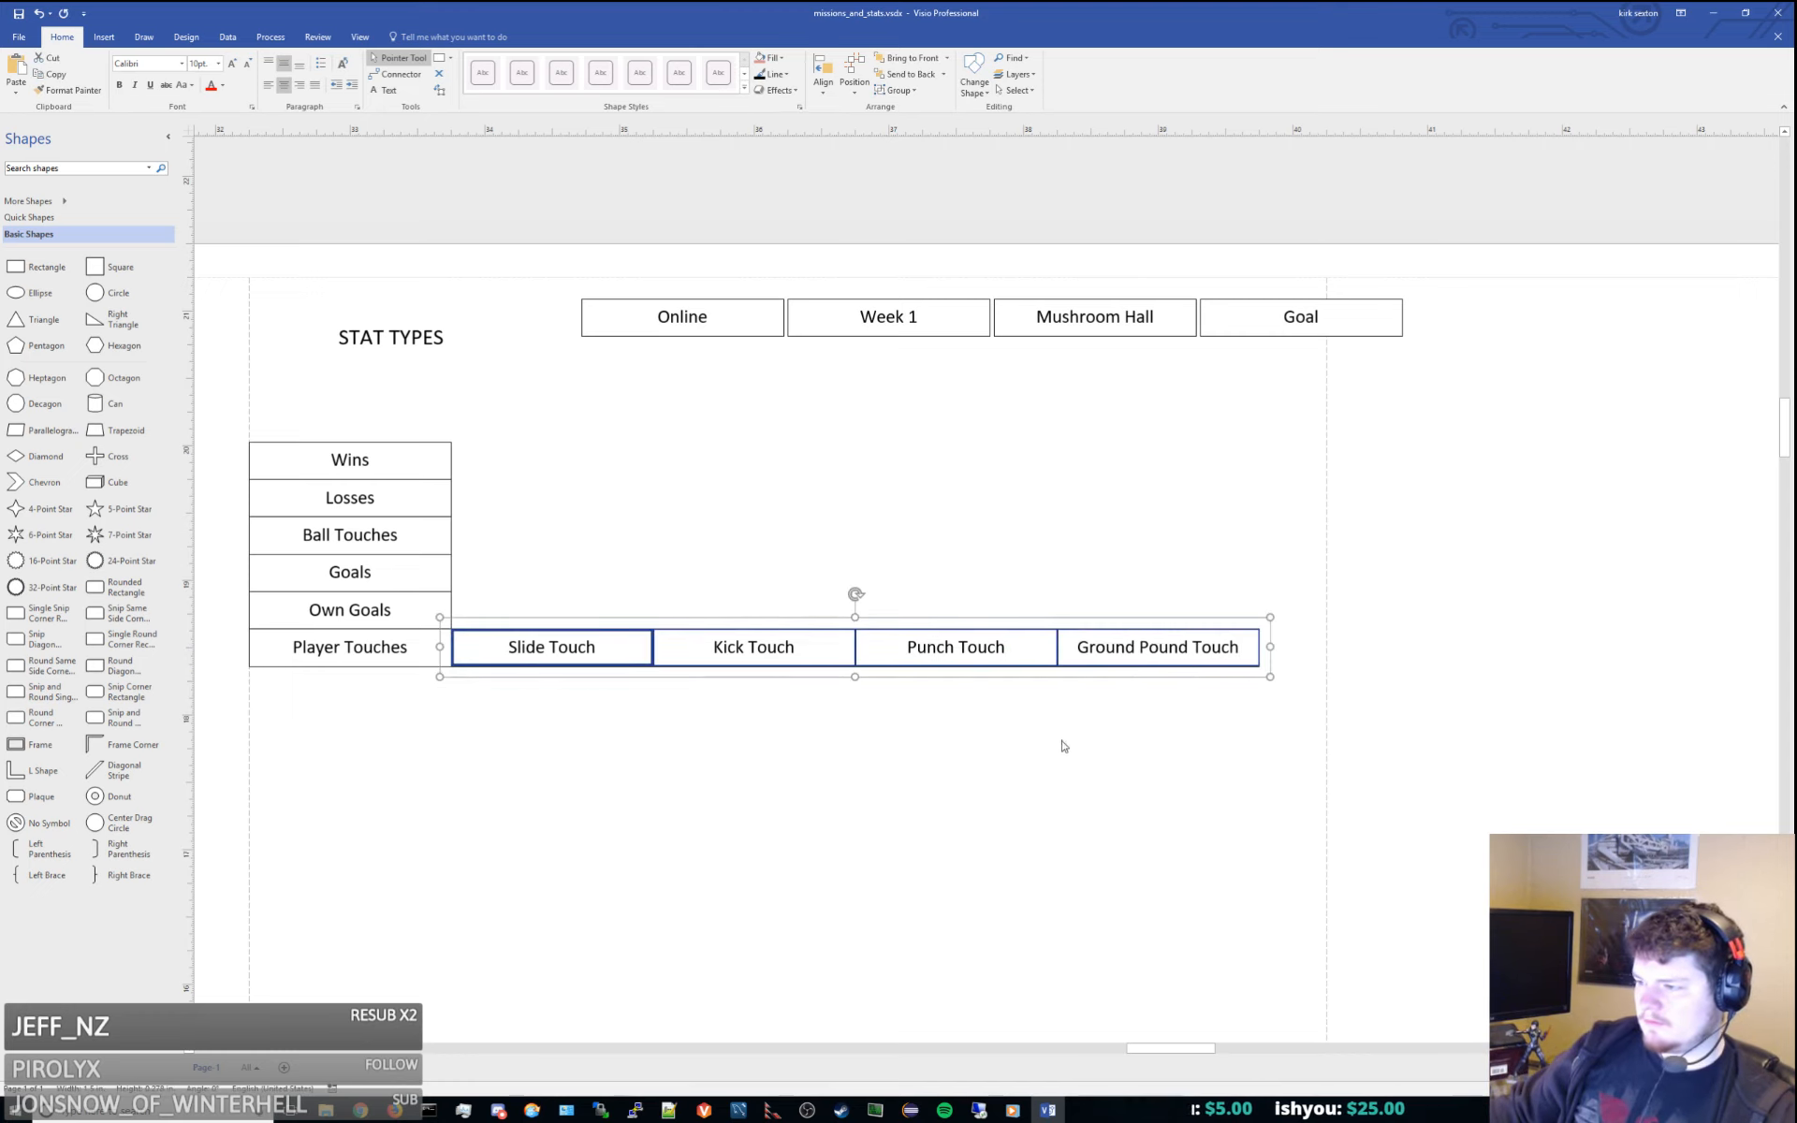
key("ctrl+c")
key("ctrl+v")
left_click_drag(879, 941, 606, 541)
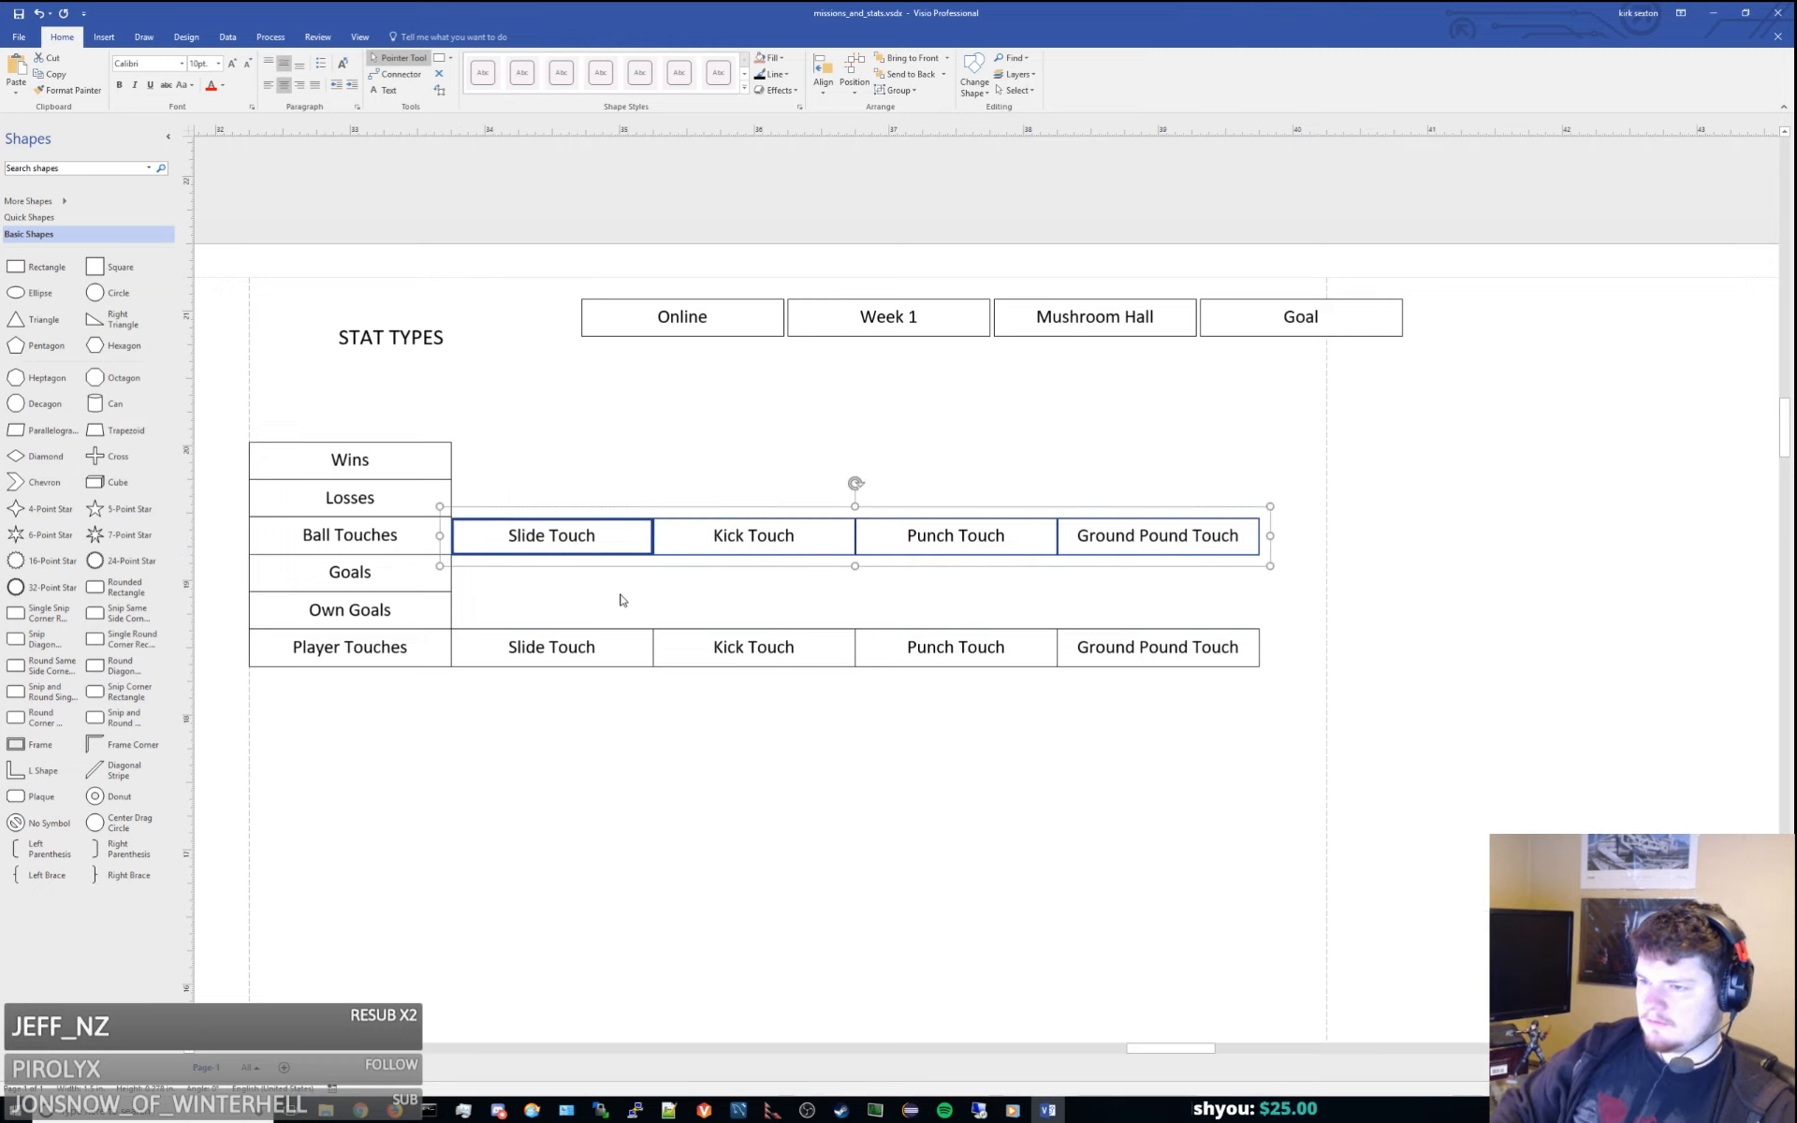
Nudge the four copied touch boxes vertically to line them up with the Ball Touches row
key("shift+Up")
key("shift+Up")
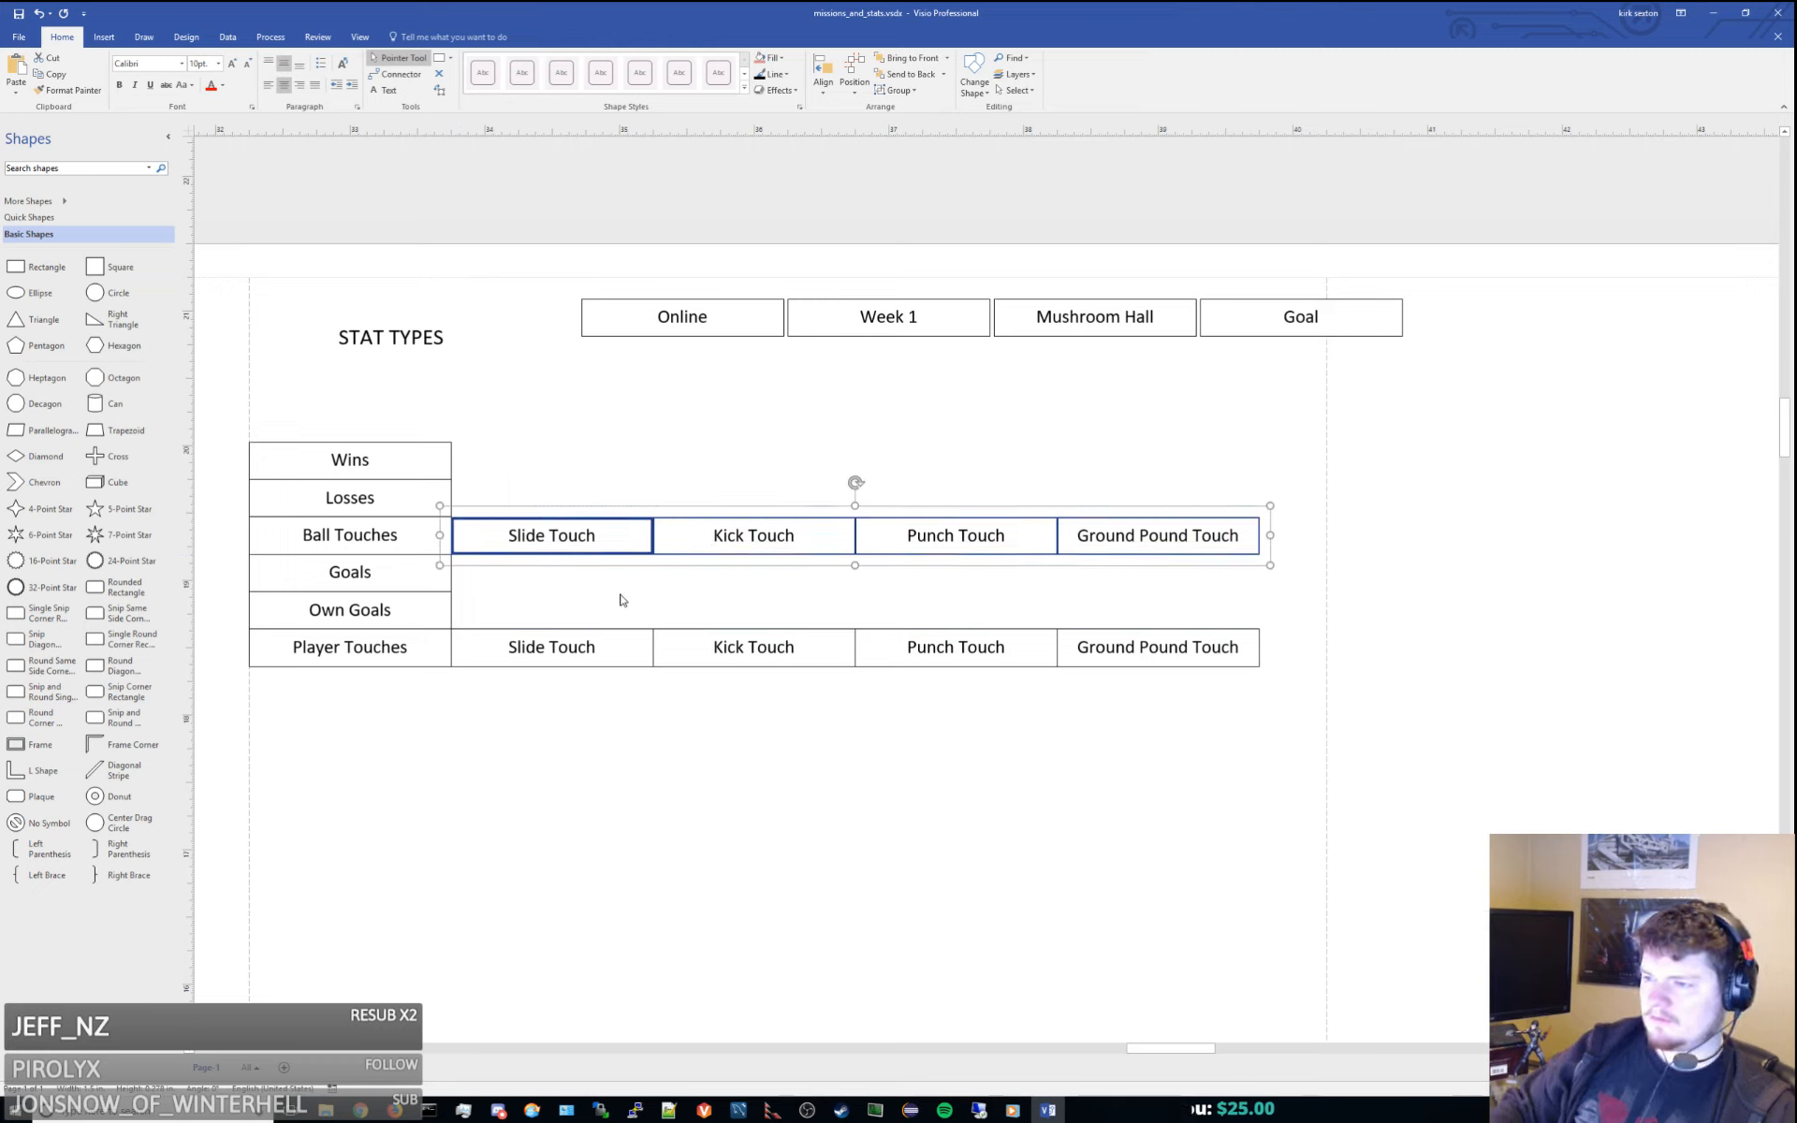
key("shift+Up")
left_click(619, 599)
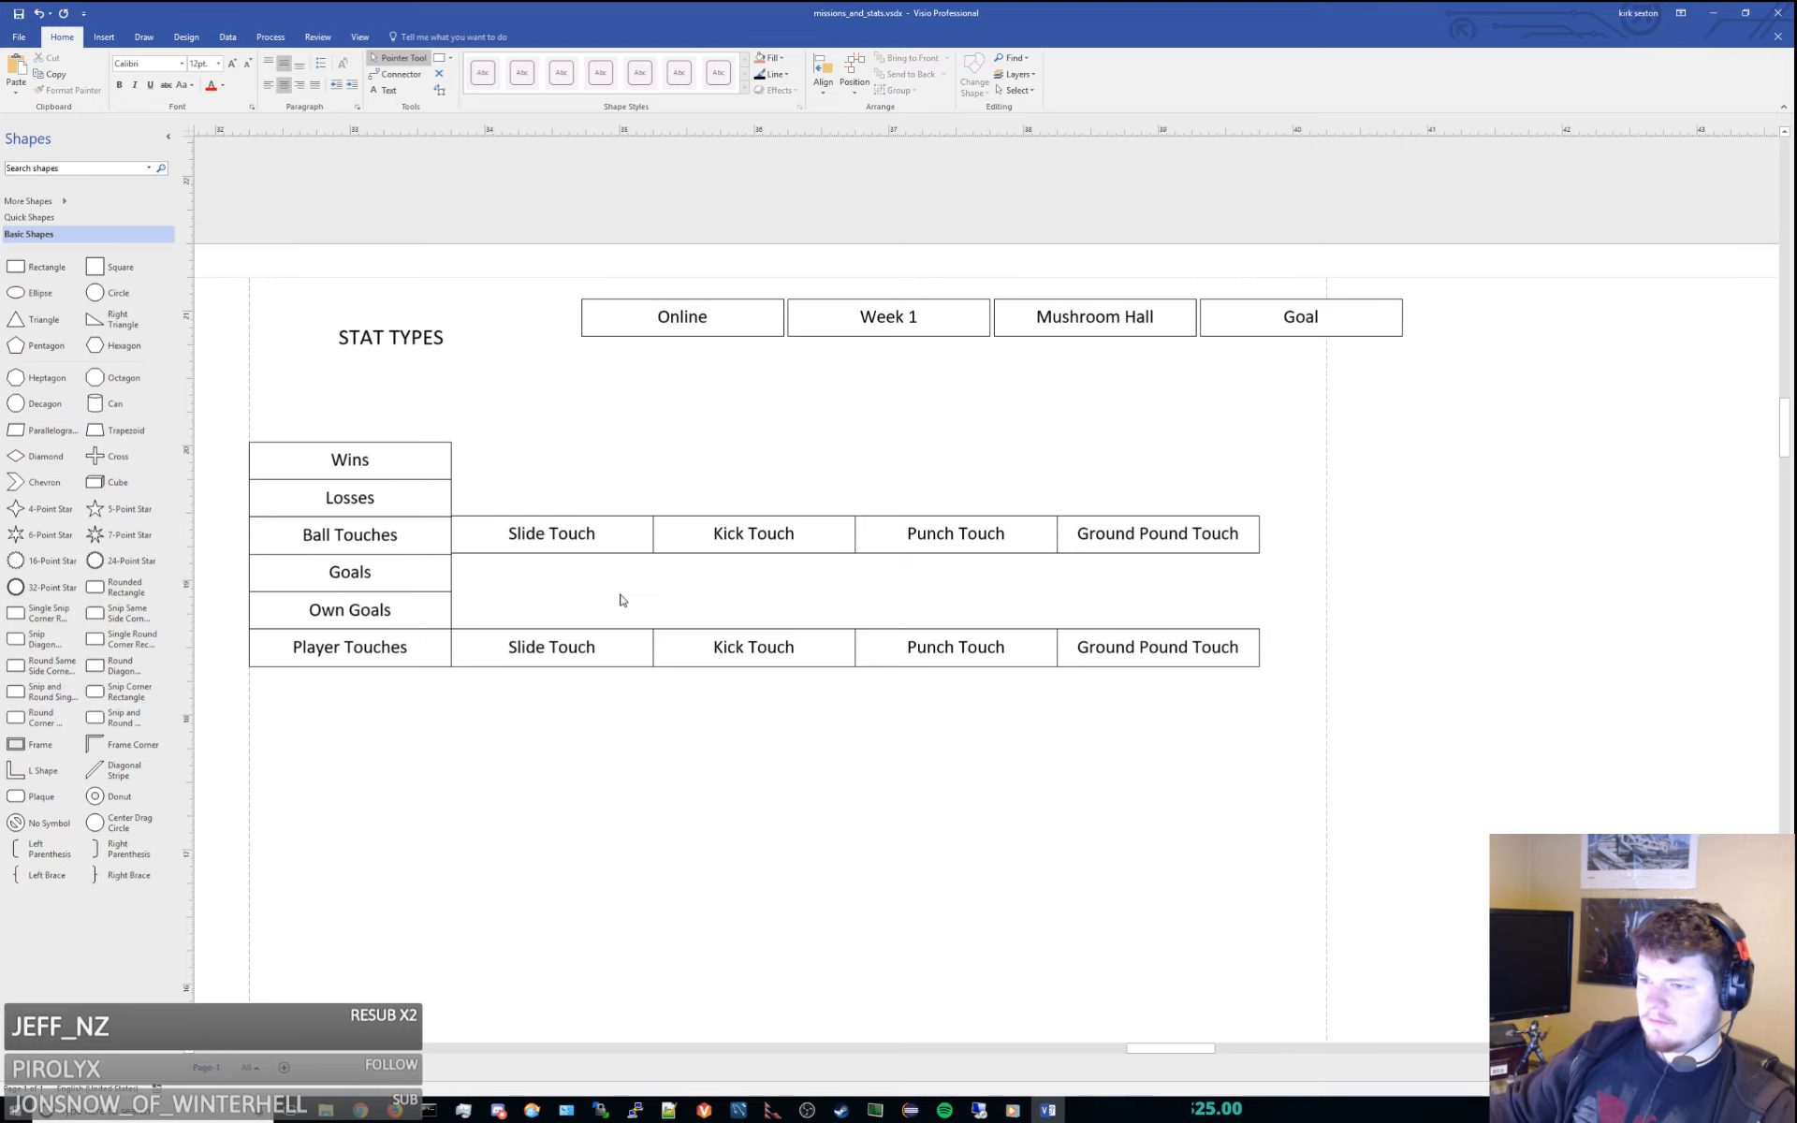
left_click(562, 541)
left_click(775, 543, "shift")
left_click(954, 543, "shift")
left_click(1127, 544, "shift")
key("shift+Down")
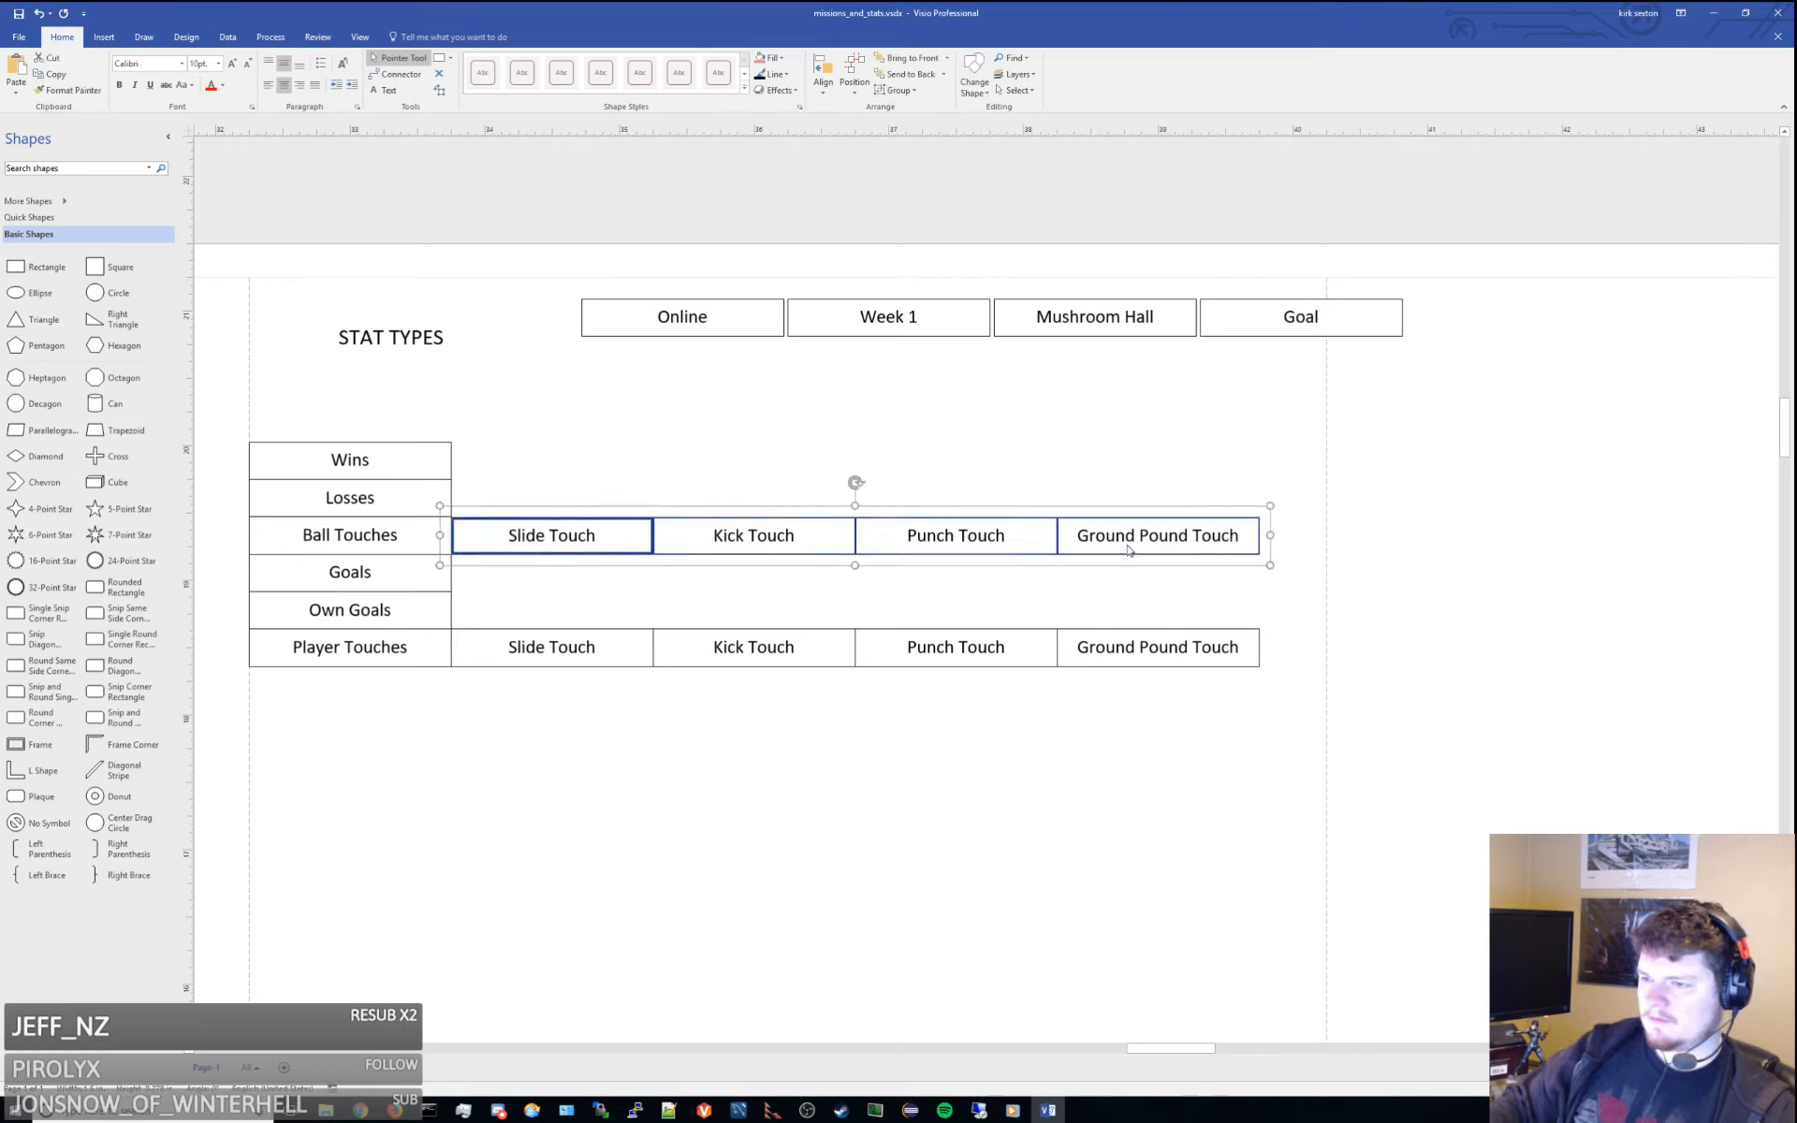
left_click(1113, 605)
Duplicate the Ground Pound Touch box at the end of the Ball Touches row and relabel the copy "Popup Touch"
left_click(1188, 538)
key("ctrl+c")
key("ctrl+v")
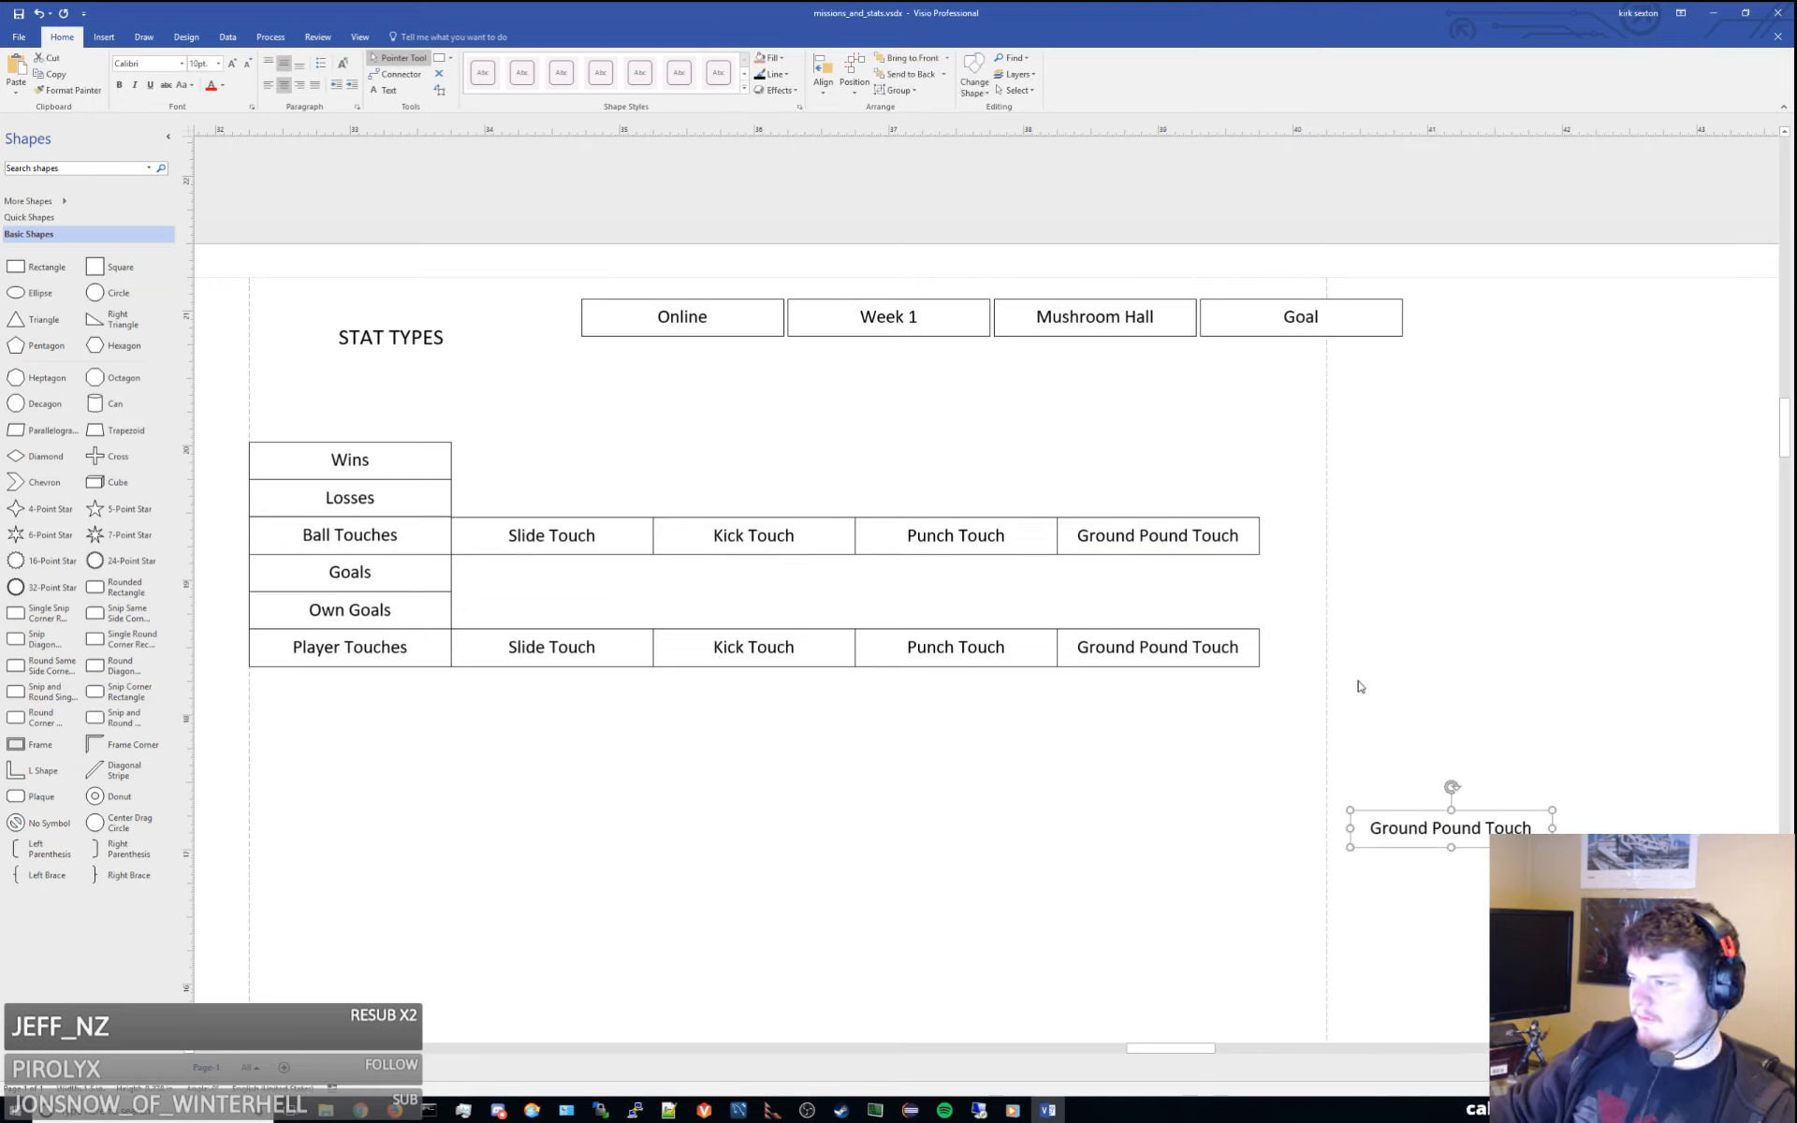
left_click_drag(1473, 833, 1388, 539)
double_click(1389, 540)
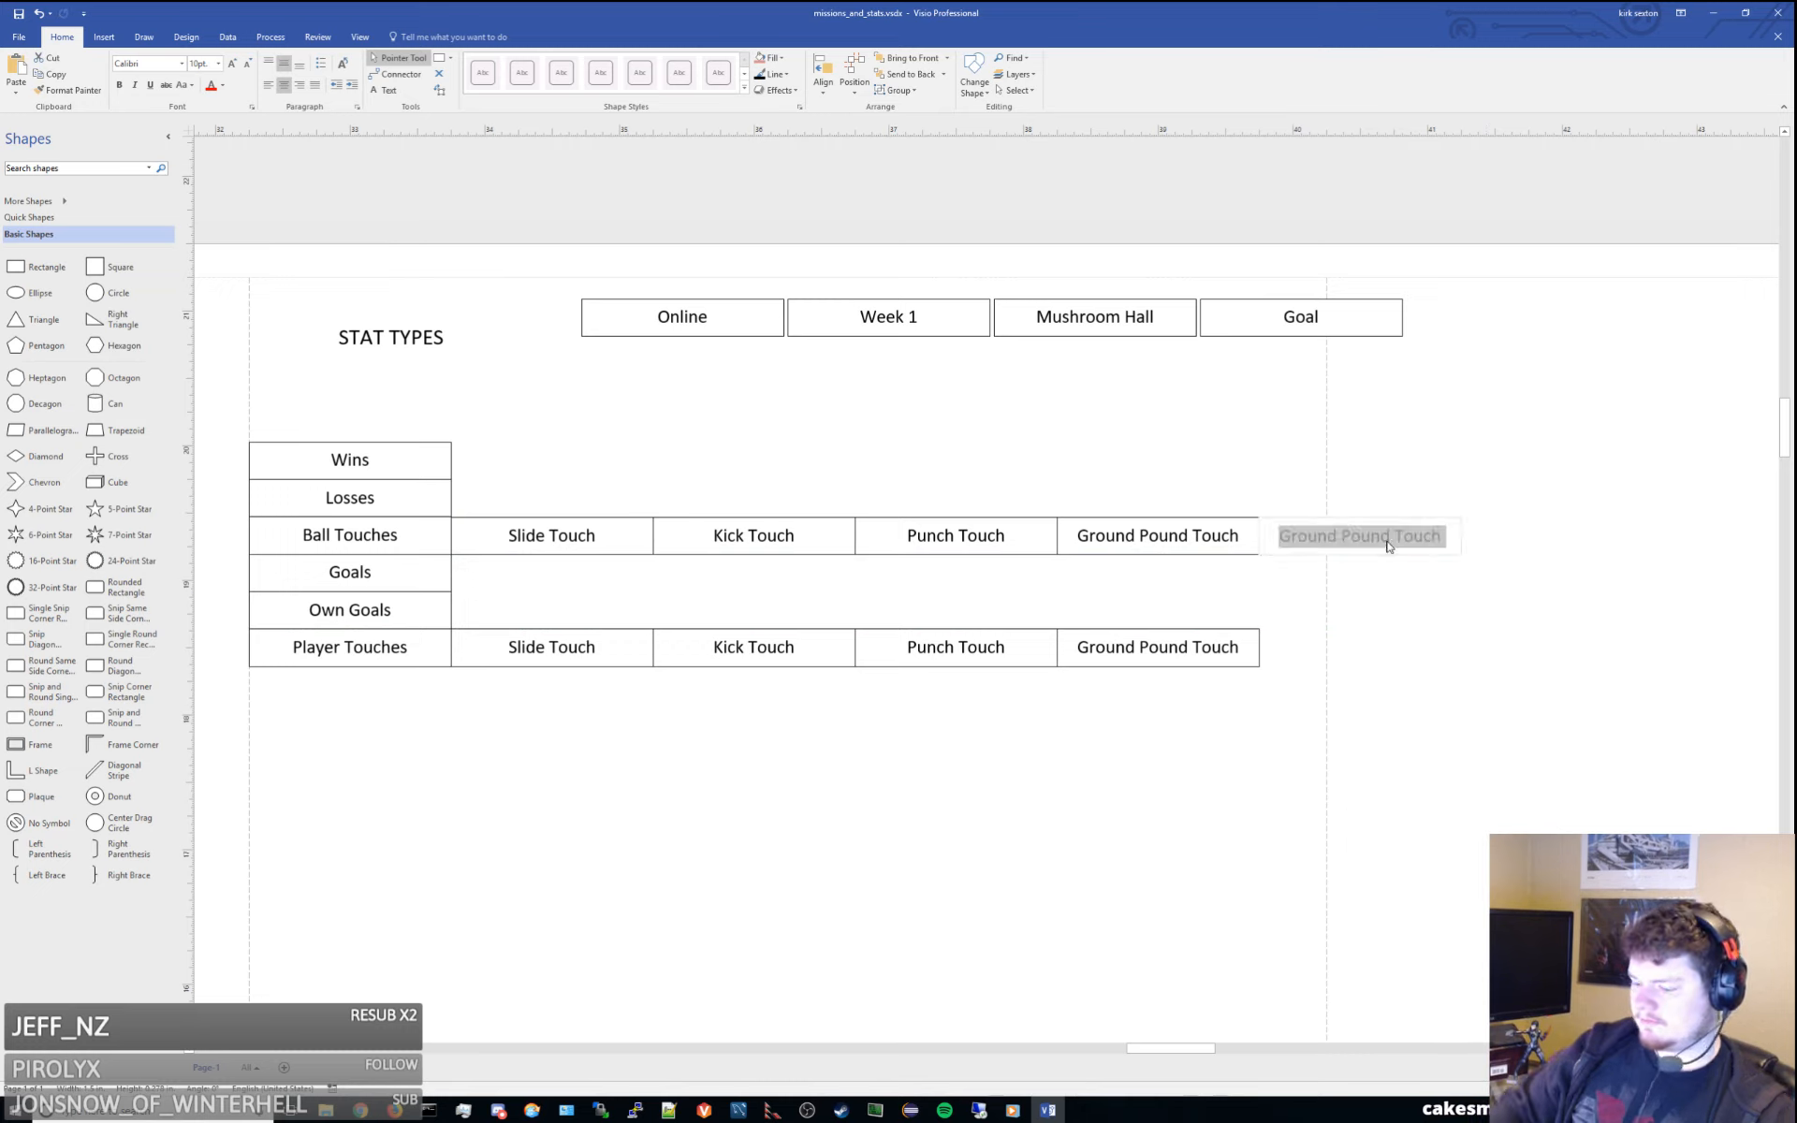
type("Popup Touch")
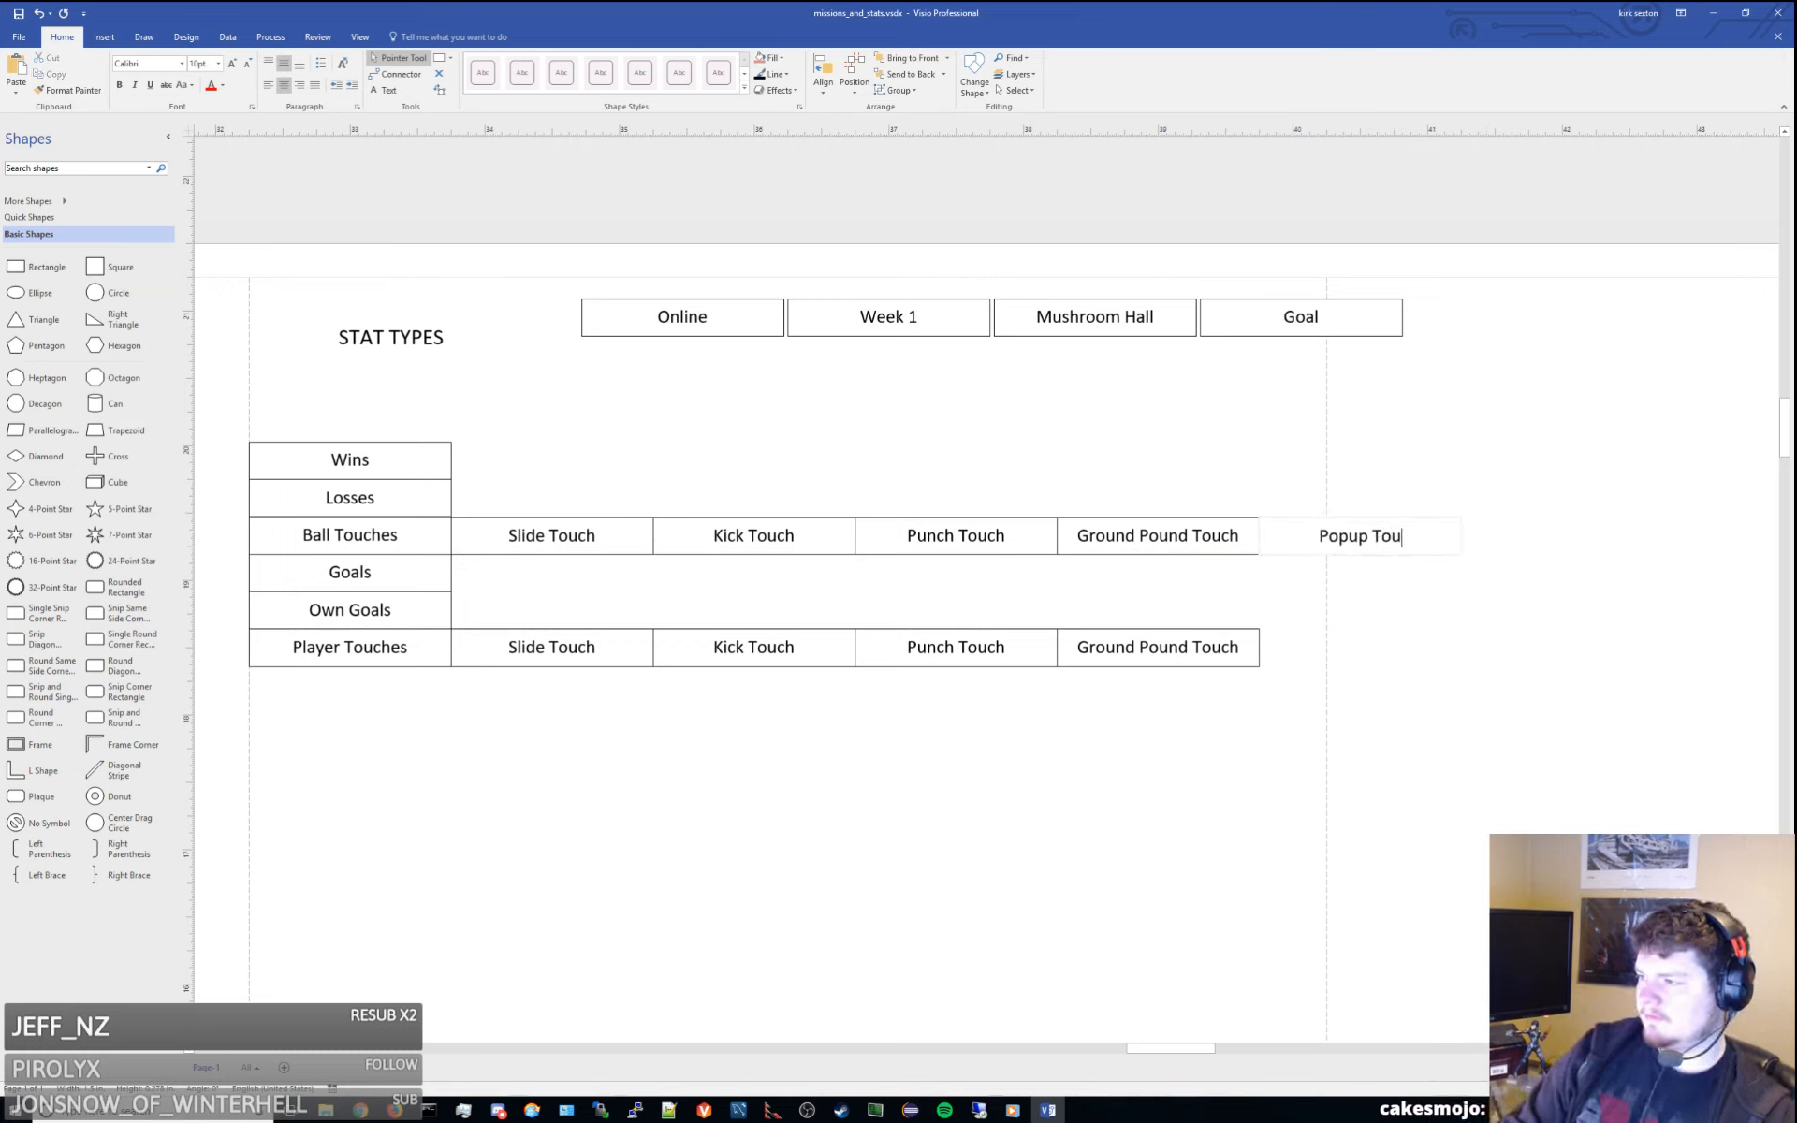
left_click(1367, 570)
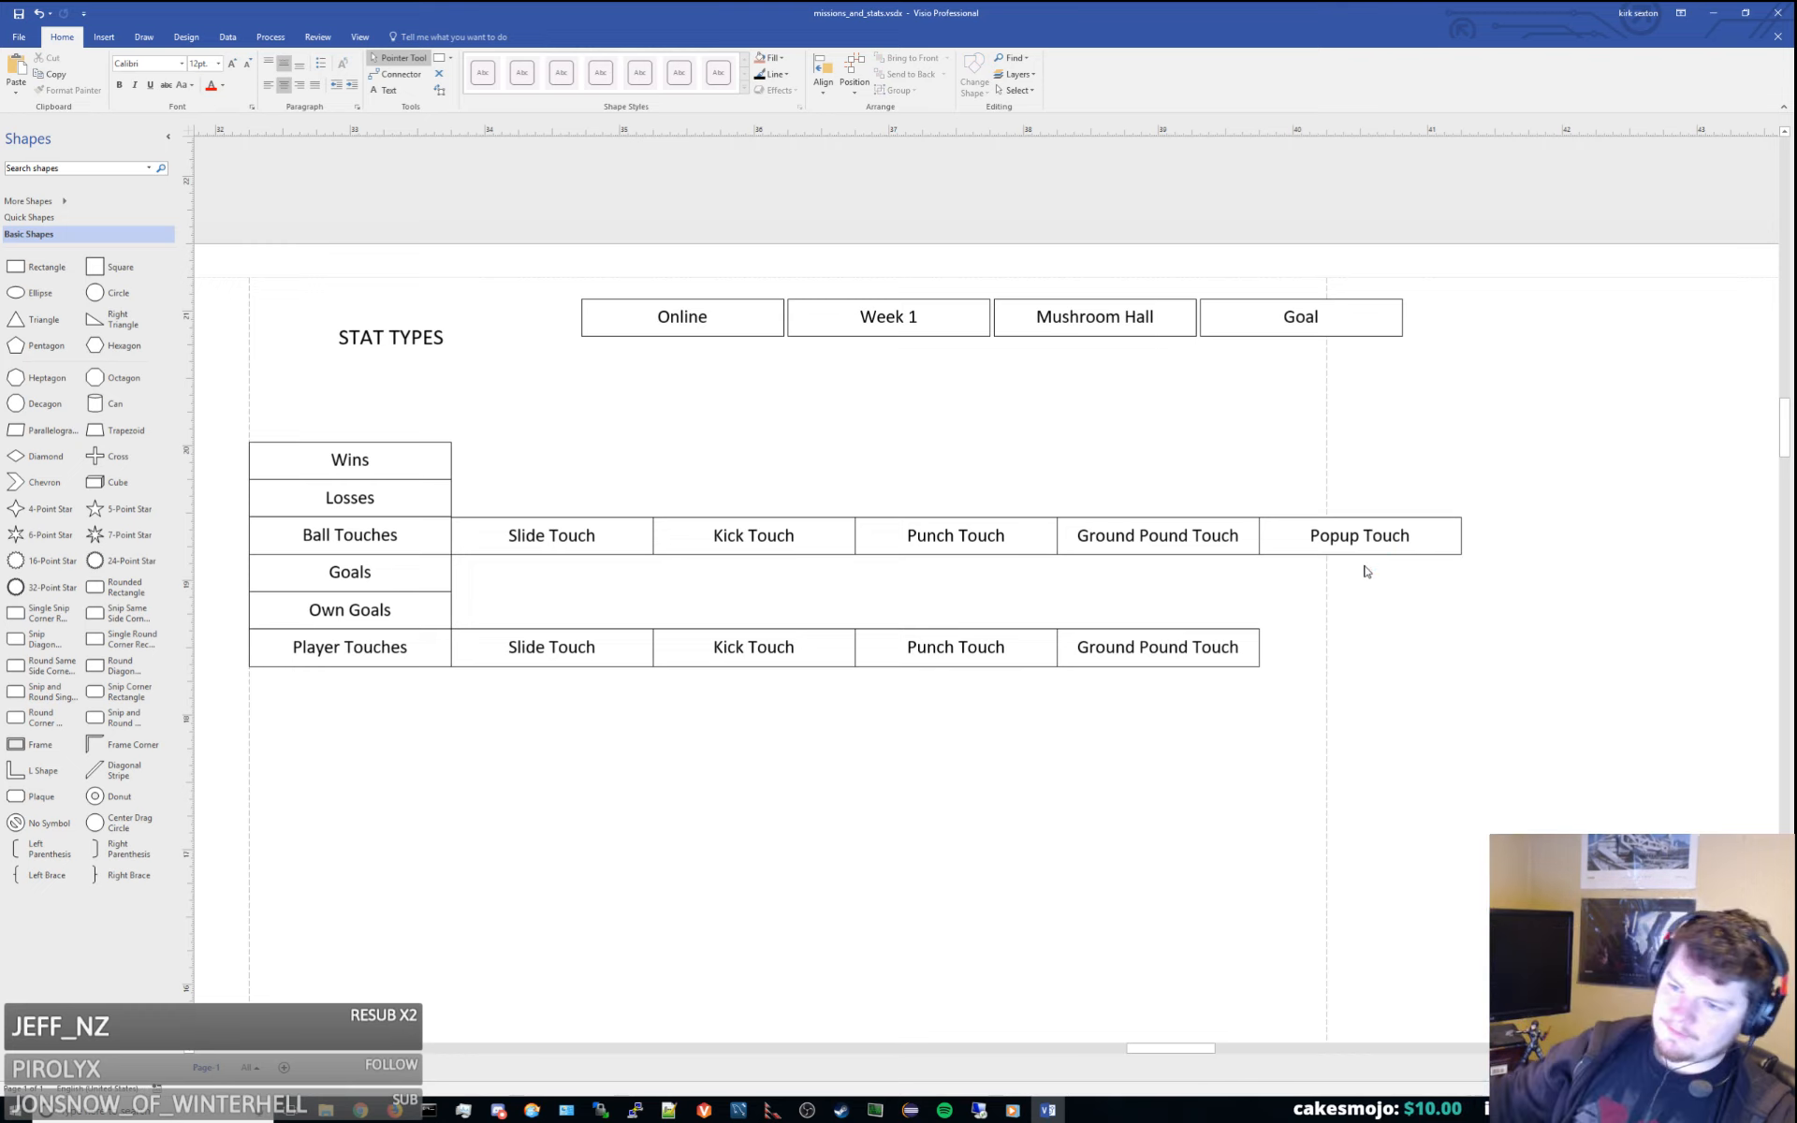
Duplicate the Player Touches box directly below it and relabel the copy "Wall Hit"
left_click(431, 653)
key("ctrl+c")
key("ctrl+v")
left_click_drag(702, 936, 407, 675)
double_click(407, 675)
type("Wa")
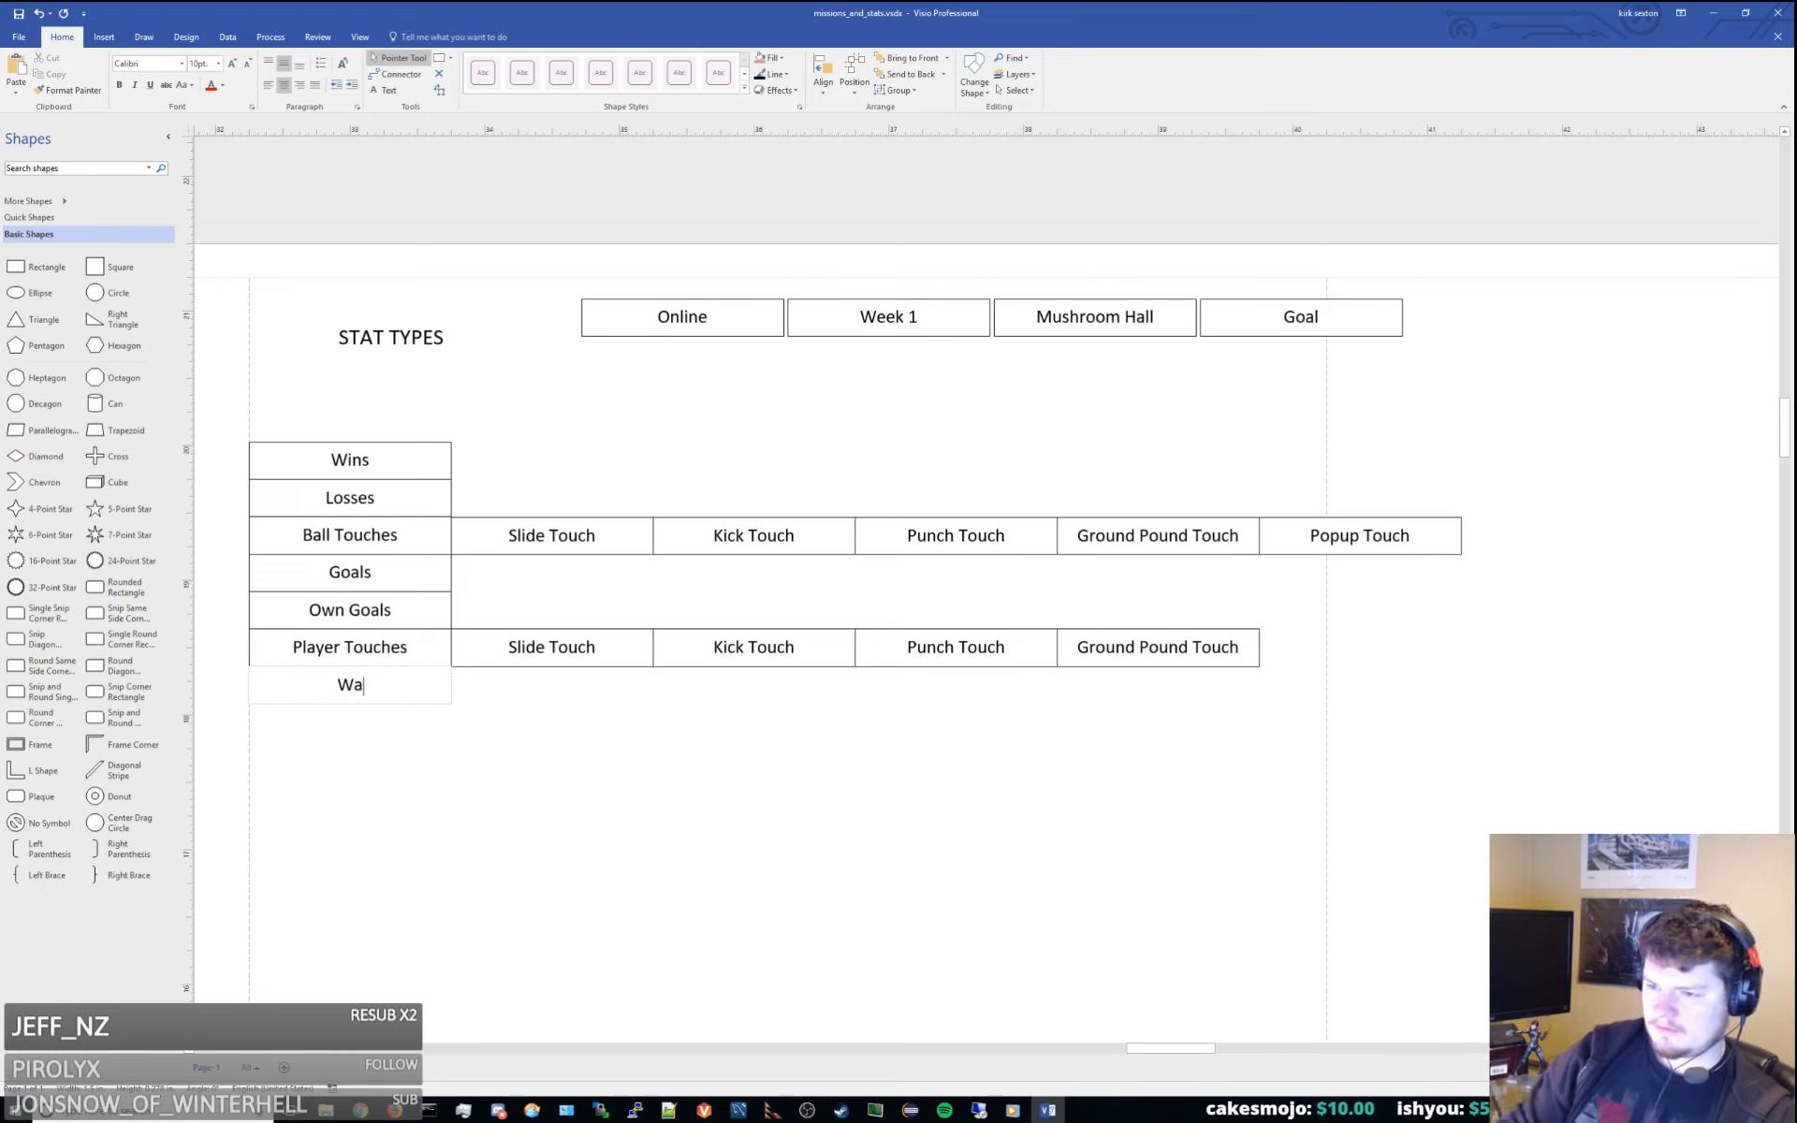
type("ll Hit")
left_click(568, 694)
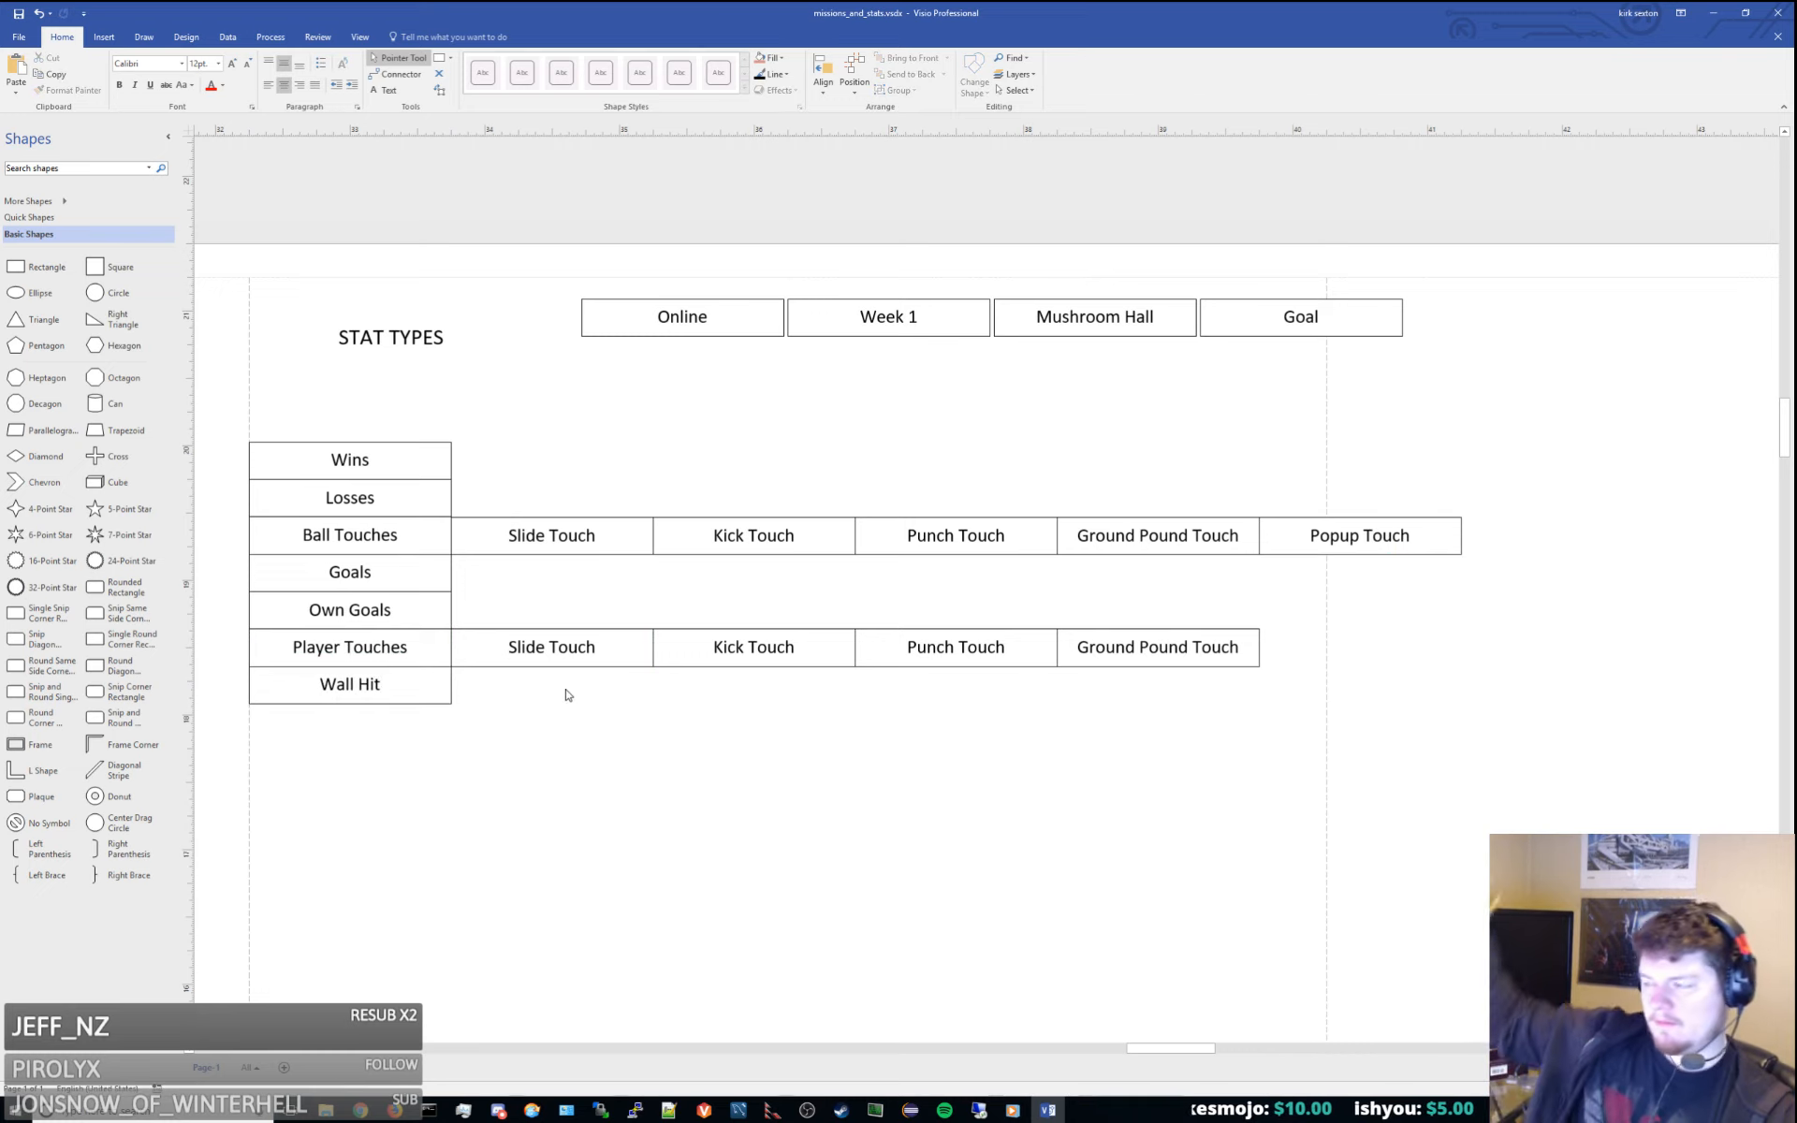
Duplicate the Wall Hit box directly below it and relabel the copy "Matches Played"
left_click(437, 681)
key("ctrl+c")
key("ctrl+v")
left_click_drag(702, 974, 417, 721)
double_click(417, 720)
type("Matches Played")
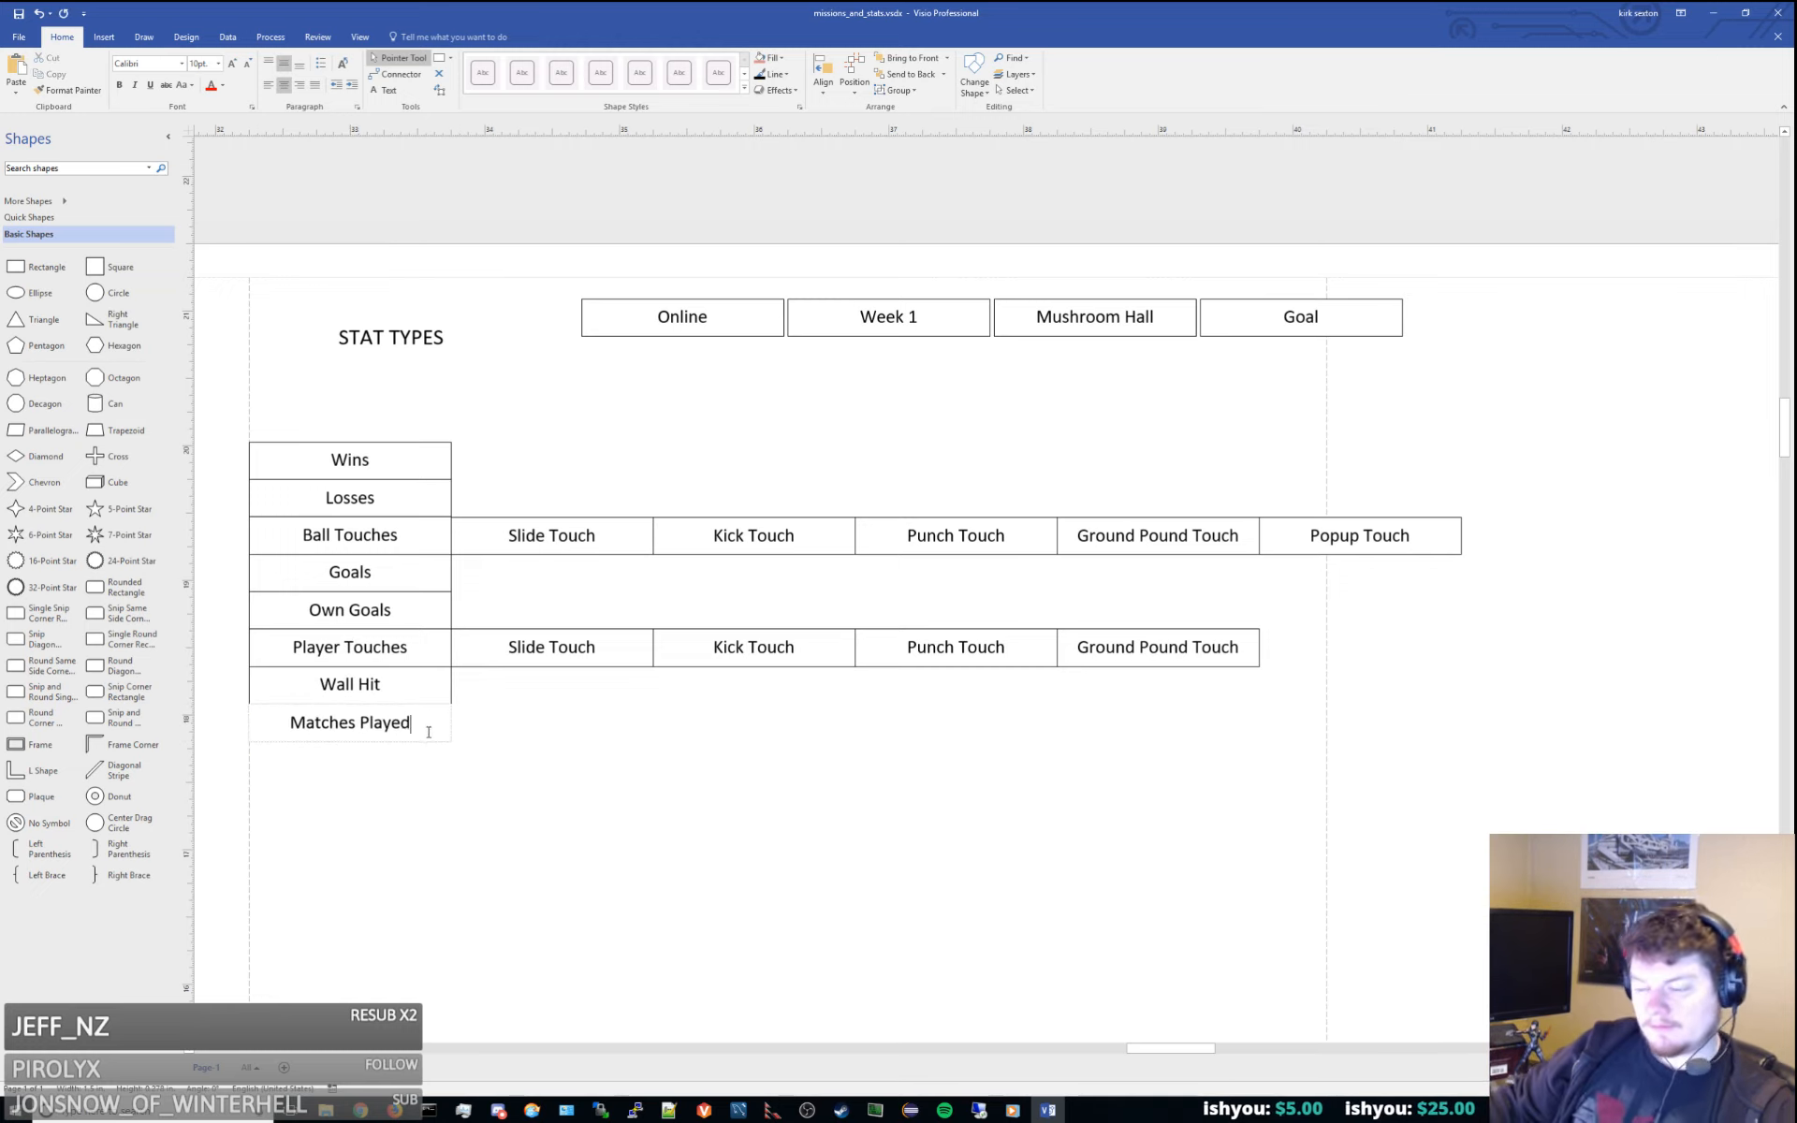
left_click(411, 793)
left_click_drag(404, 793, 491, 739)
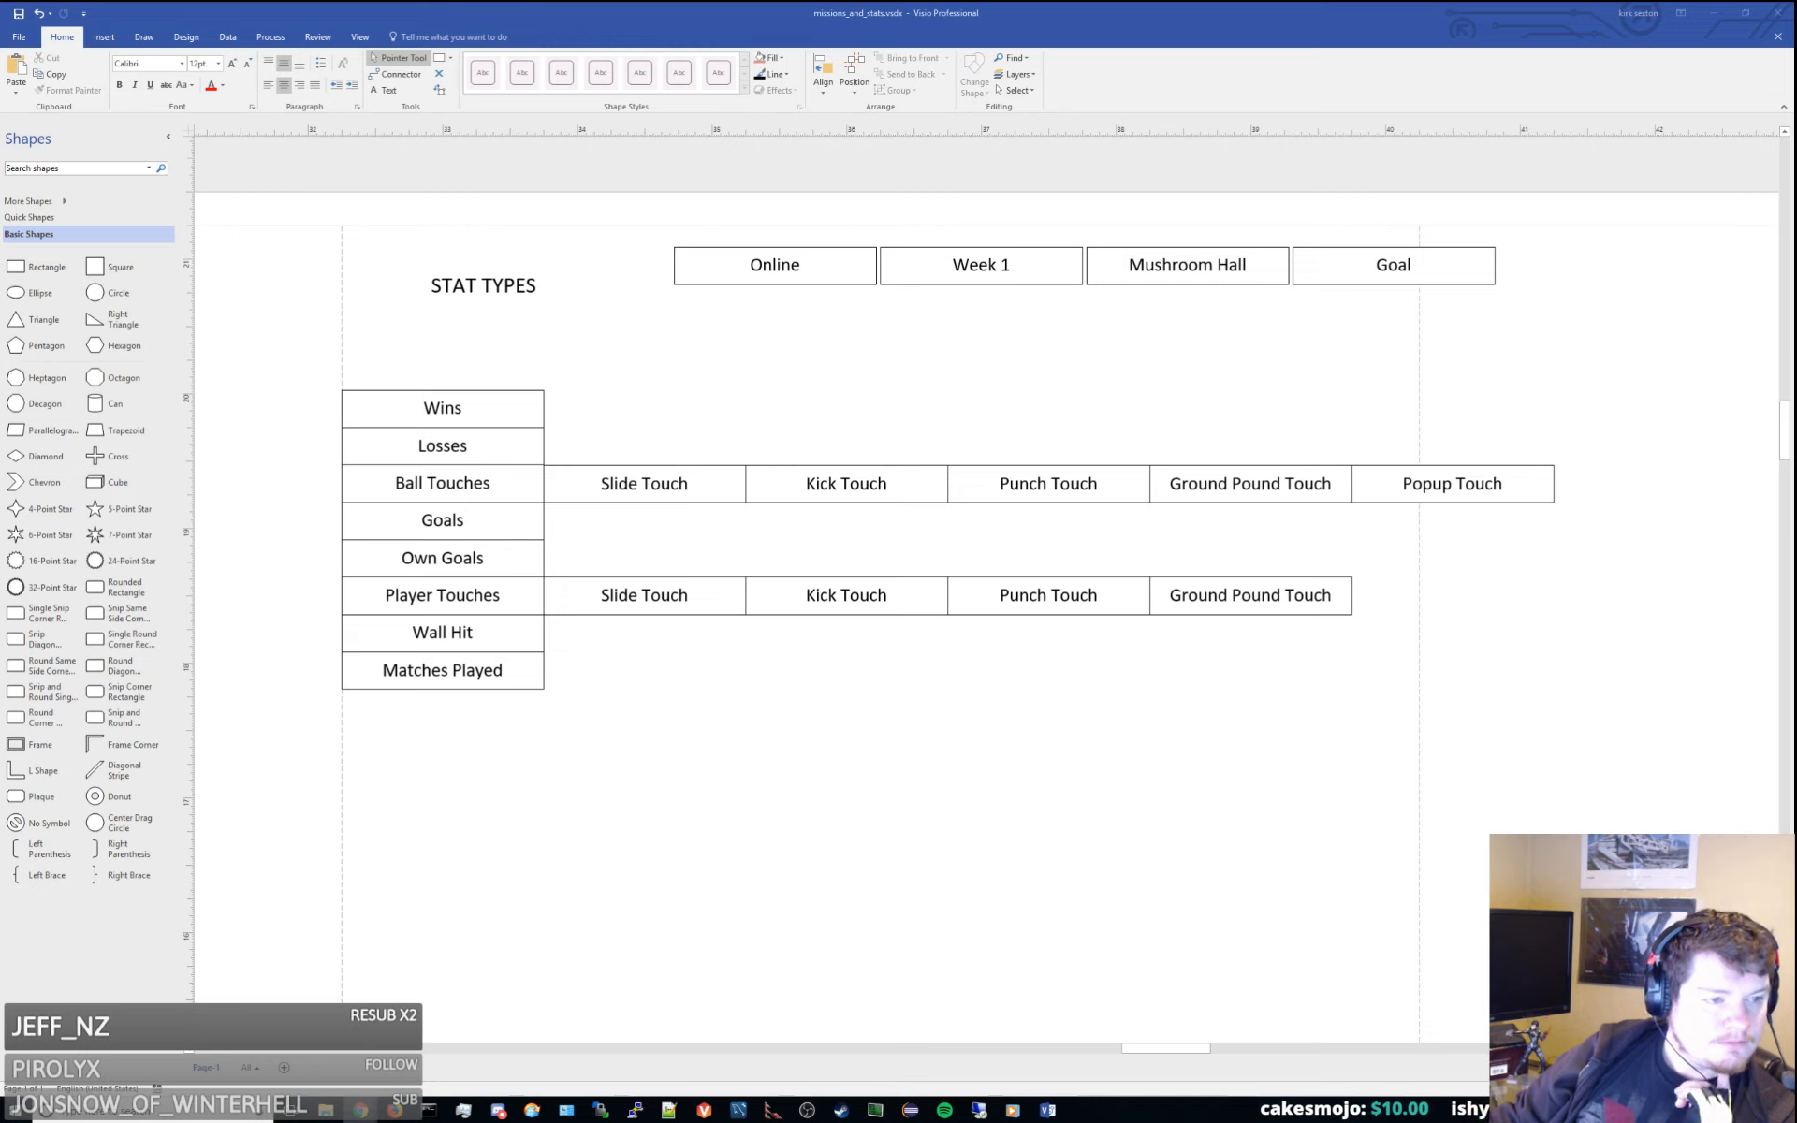
left_click(1108, 804)
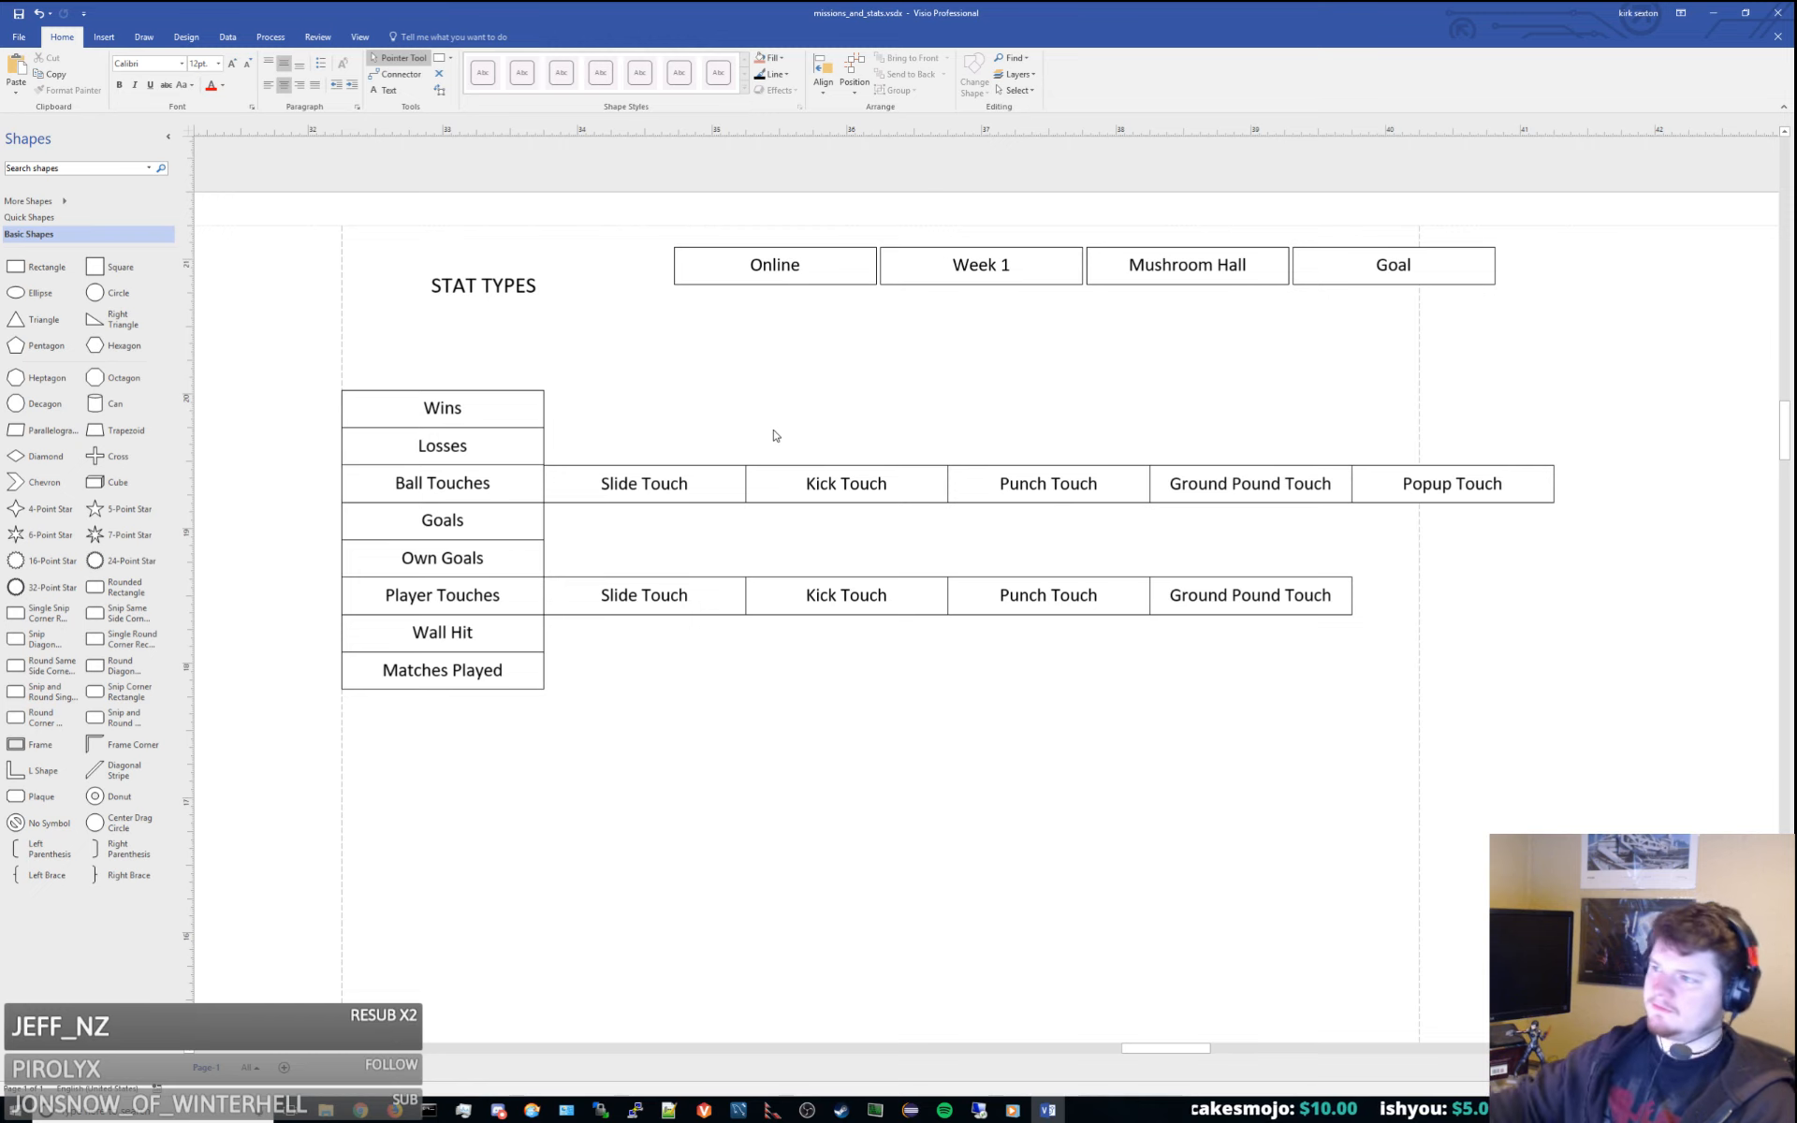
scroll(839, 435, "left", 2)
left_click(1301, 271)
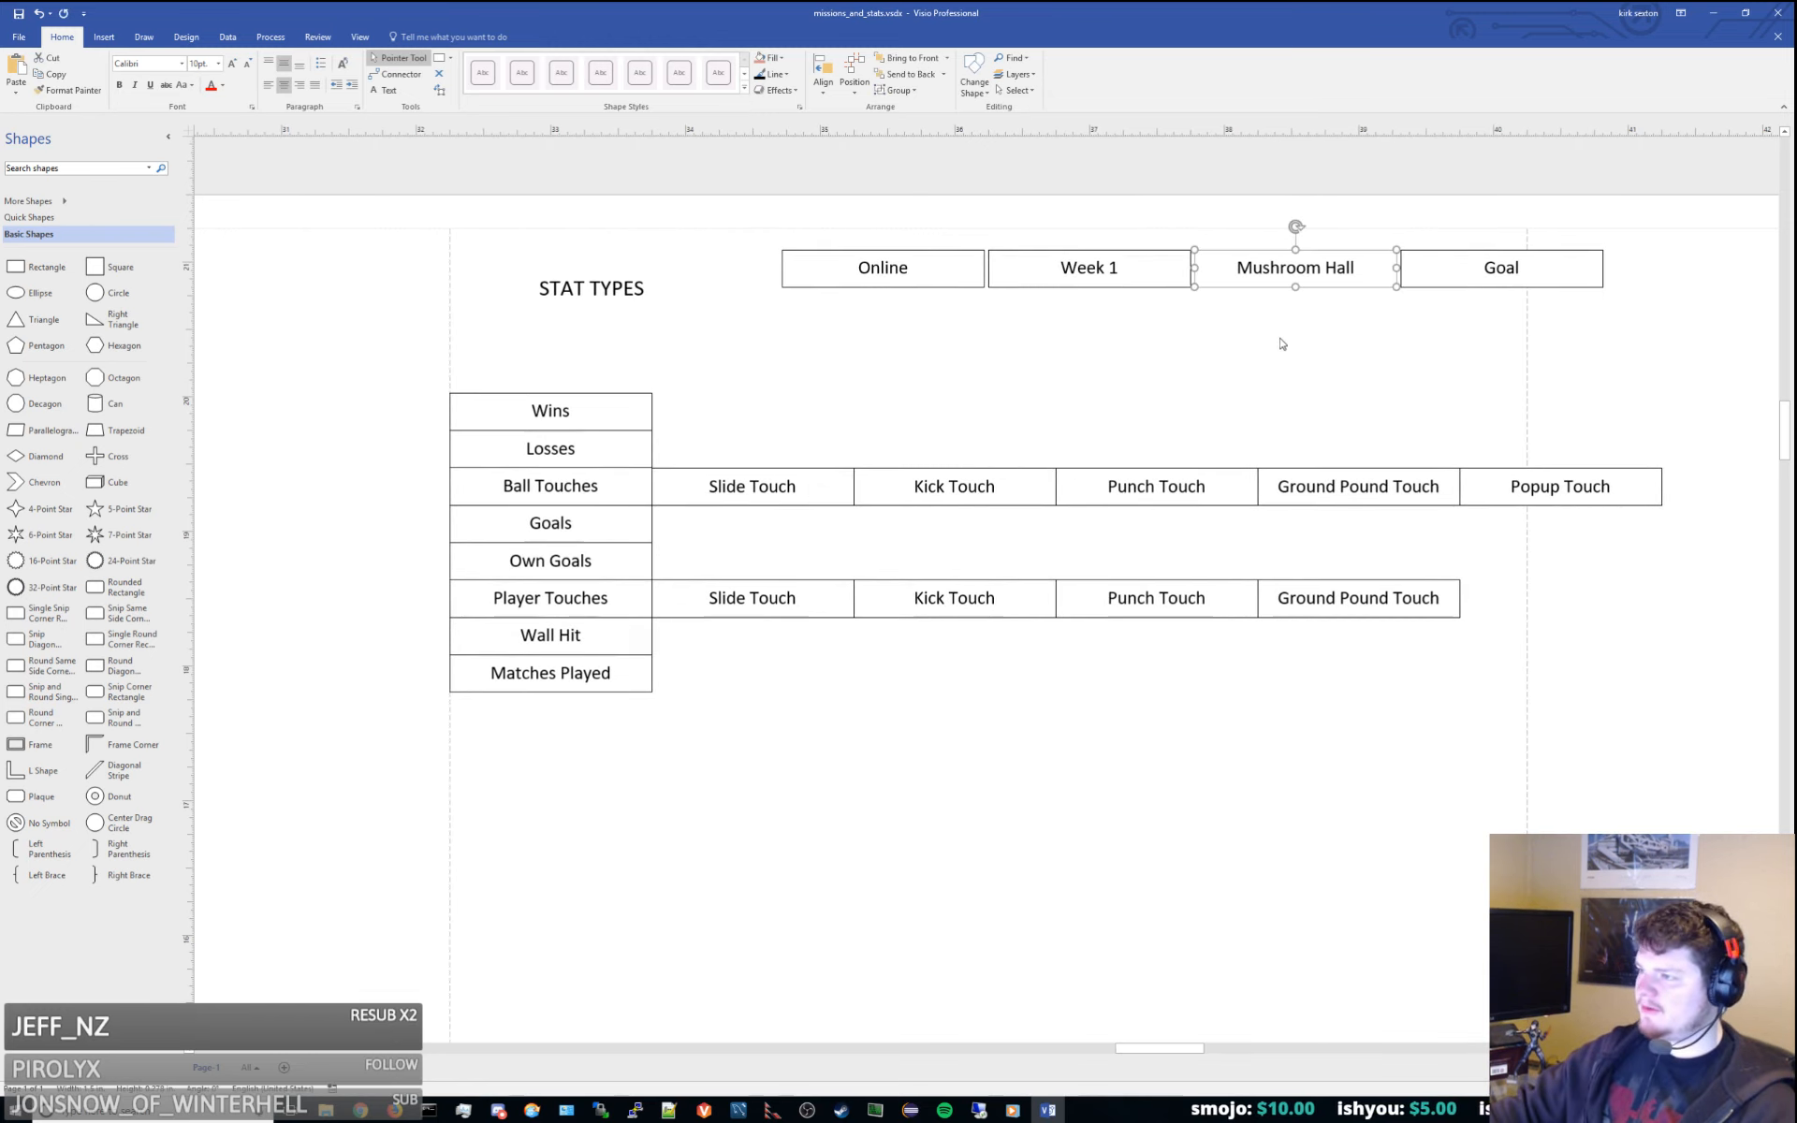
scroll(1263, 374, "right", 1)
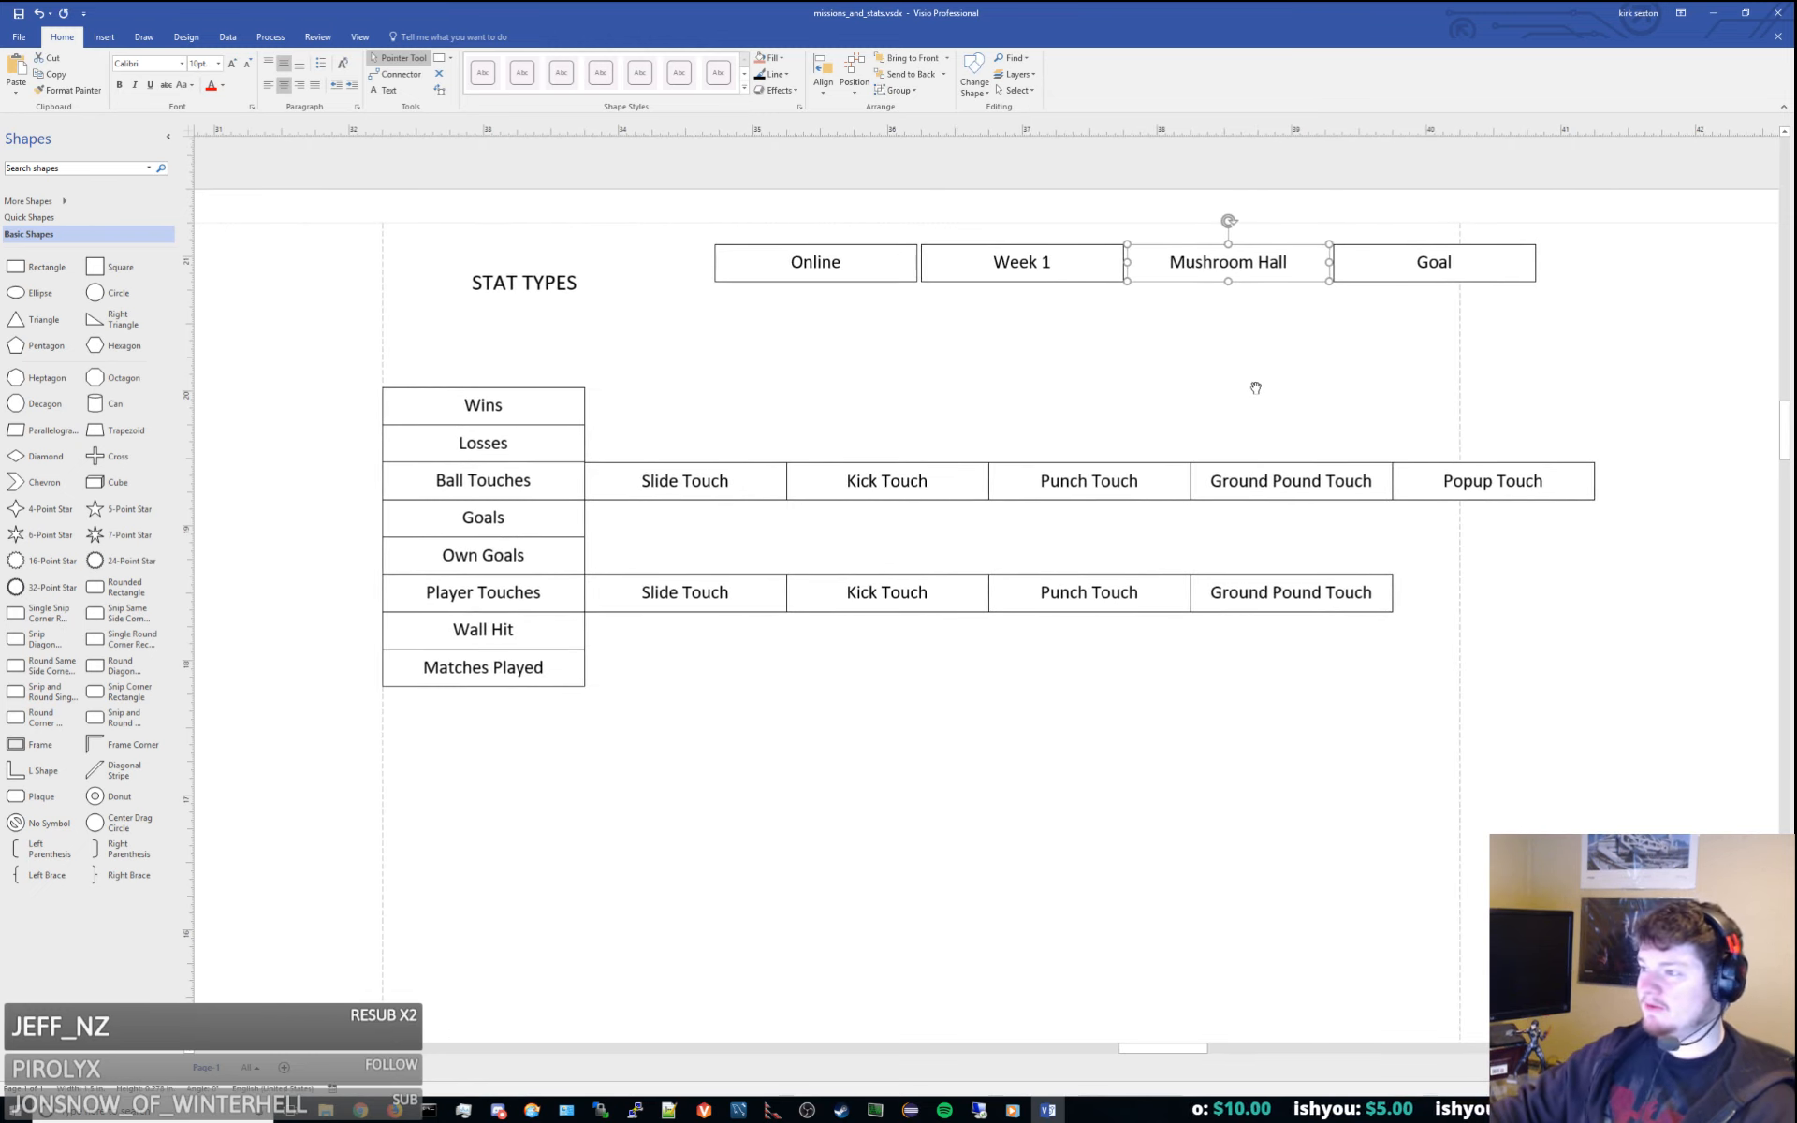
left_click(1255, 388)
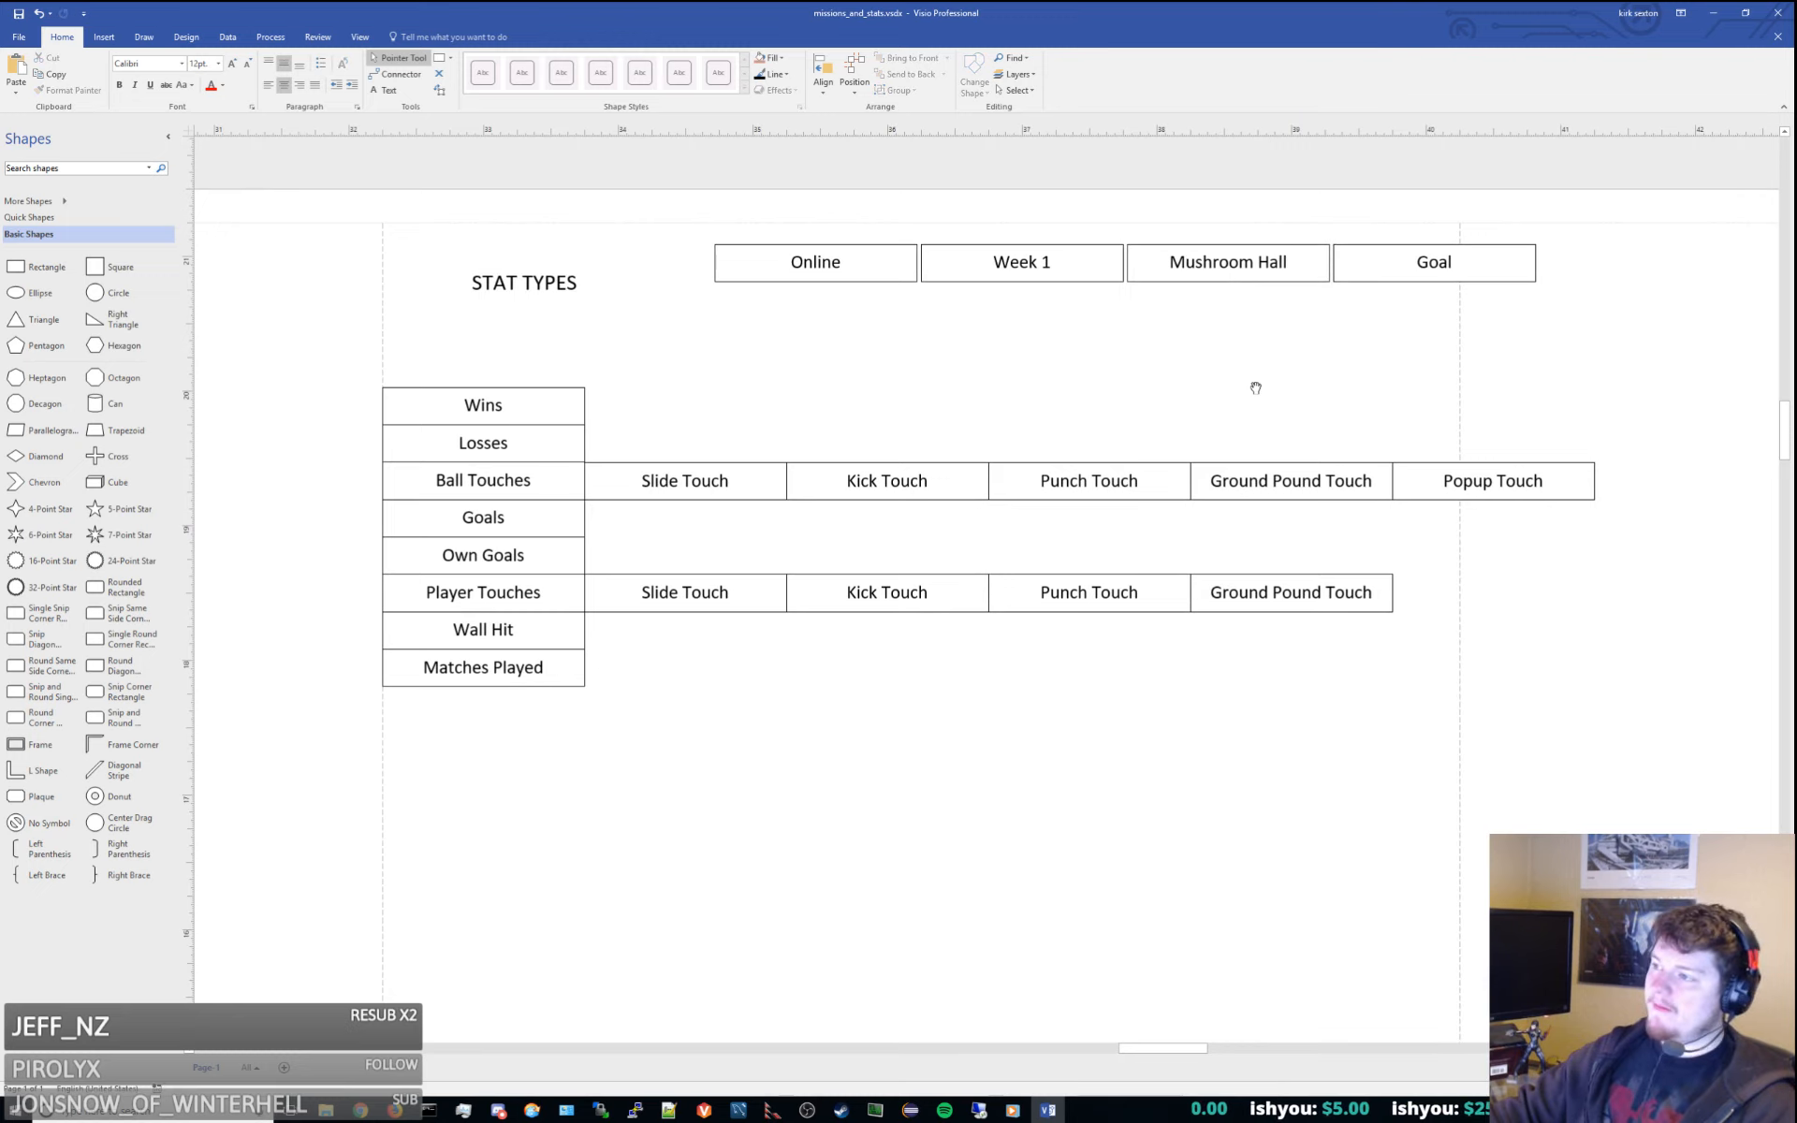